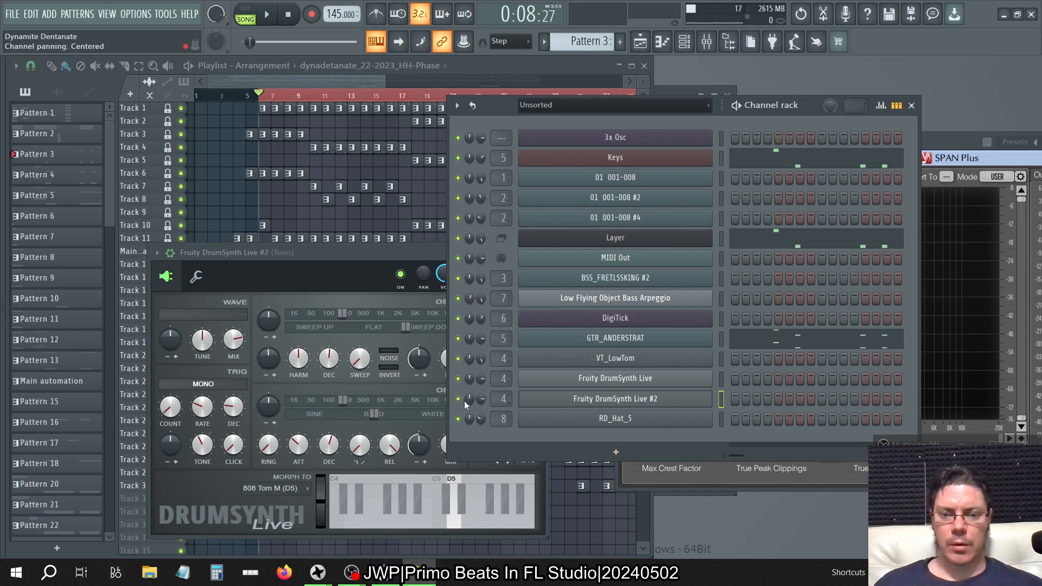
Step: Delete the Fruity DrumSynth Live #2 and Fruity DrumSynth Live channels from the channel rack
right_click(610, 399)
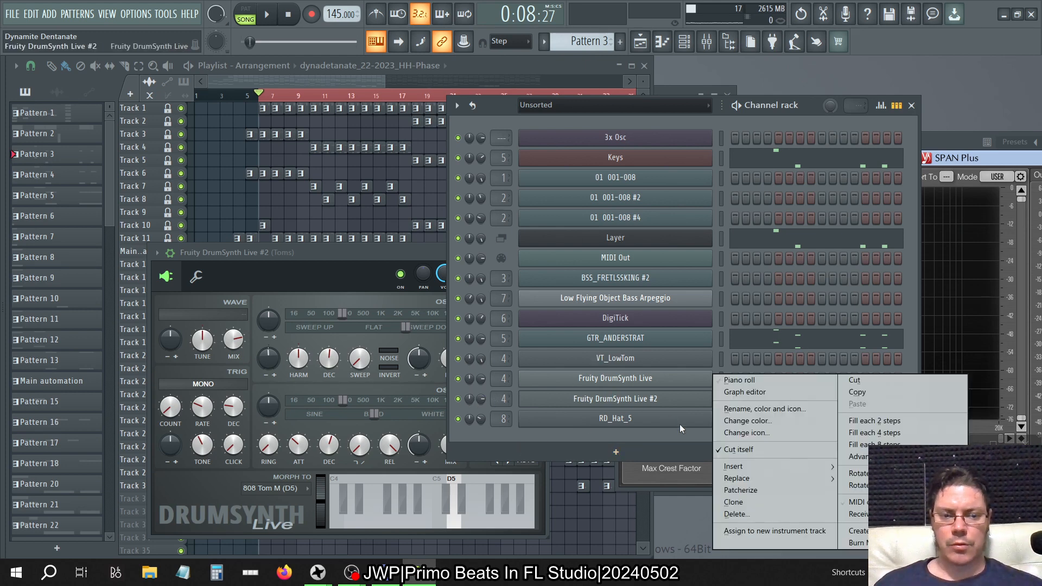
click(721, 512)
click(589, 329)
right_click(617, 380)
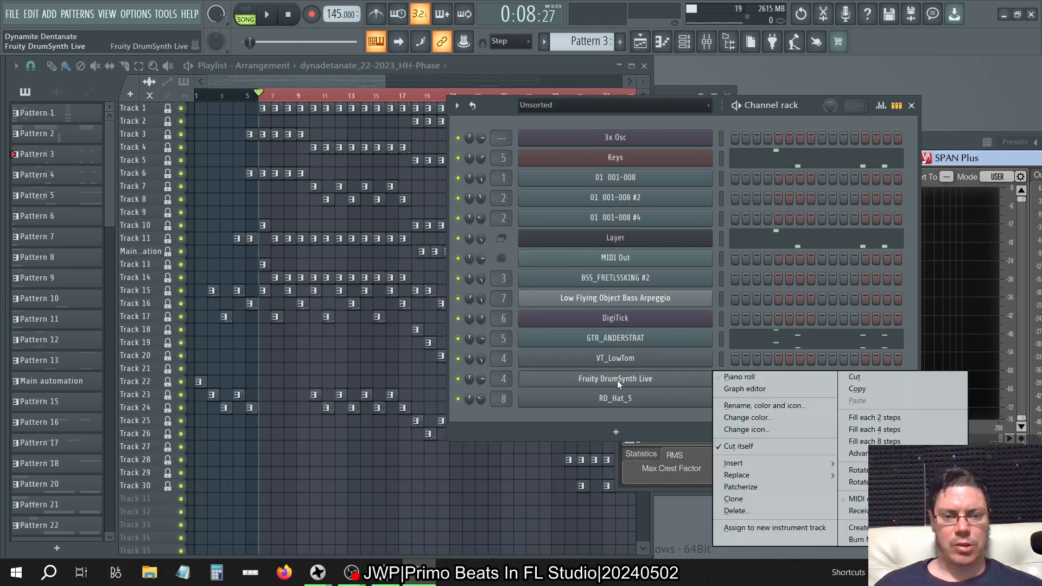
click(732, 510)
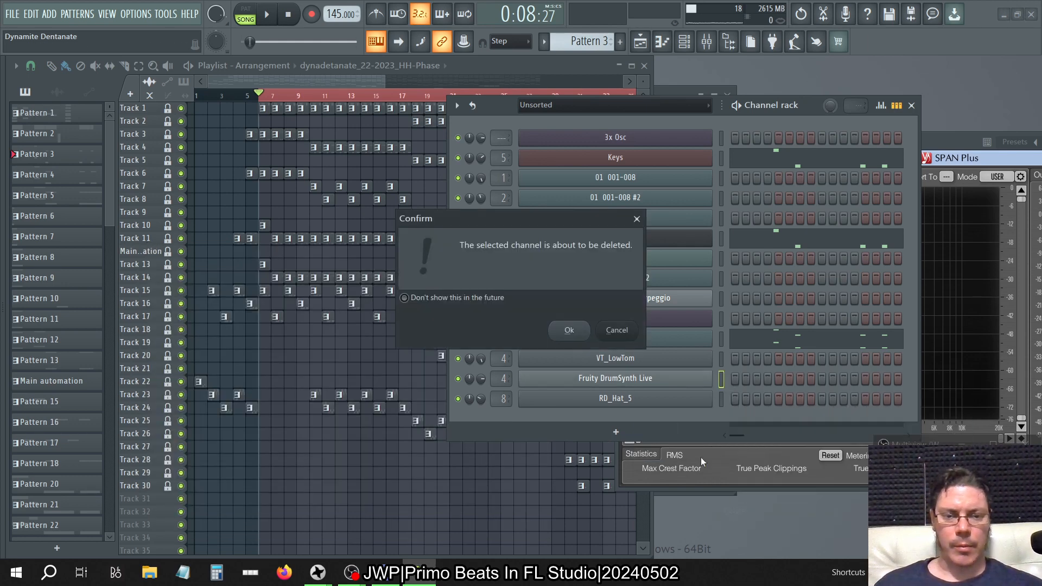
click(571, 332)
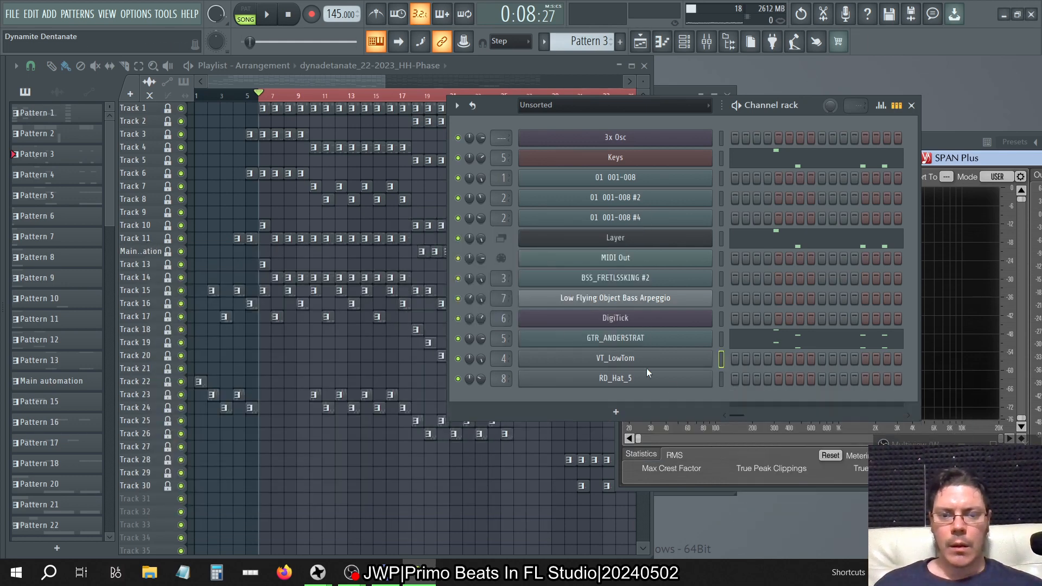
Step: Review the Consolidated arrangement in the playlist and the effects on the mixer's Low Flying track
click(936, 139)
click(304, 66)
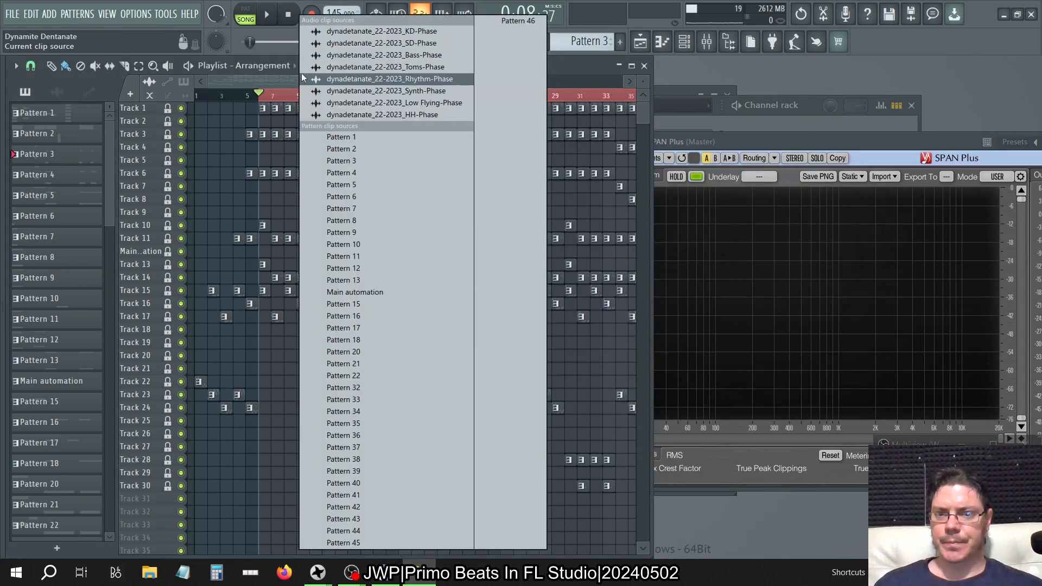
click(273, 64)
click(274, 102)
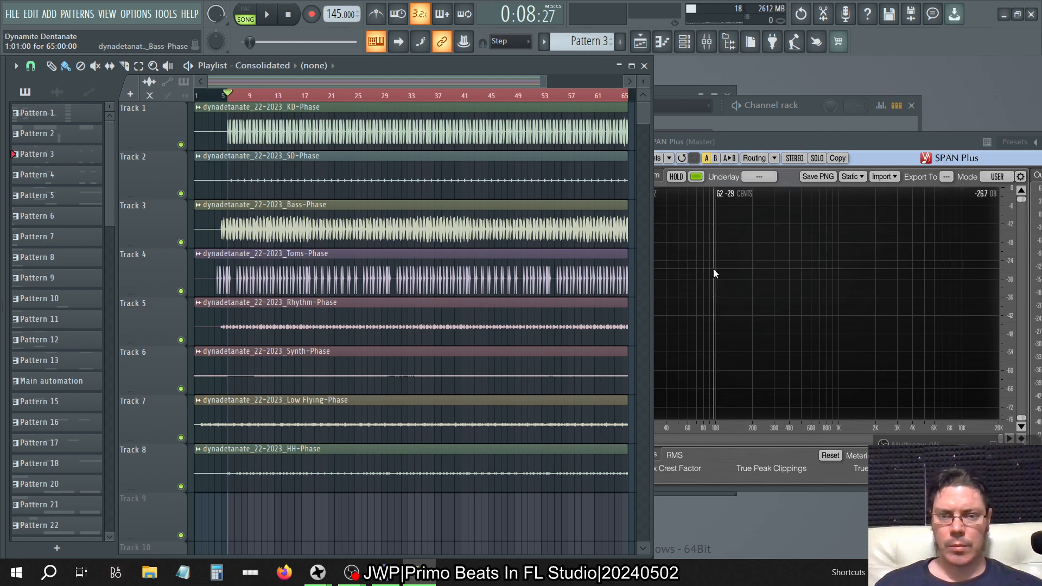
click(706, 41)
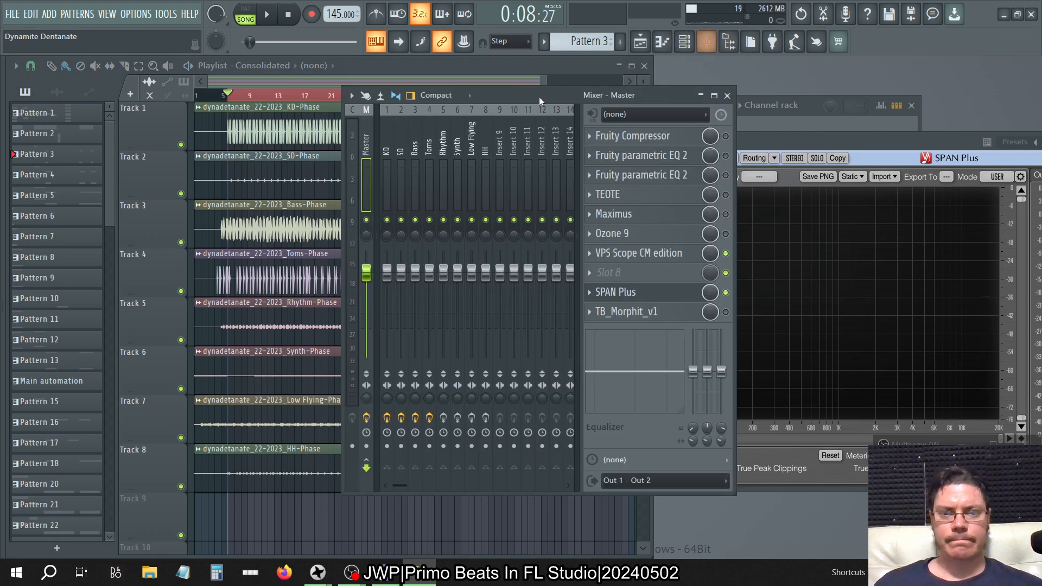
drag(535, 96, 527, 105)
click(464, 164)
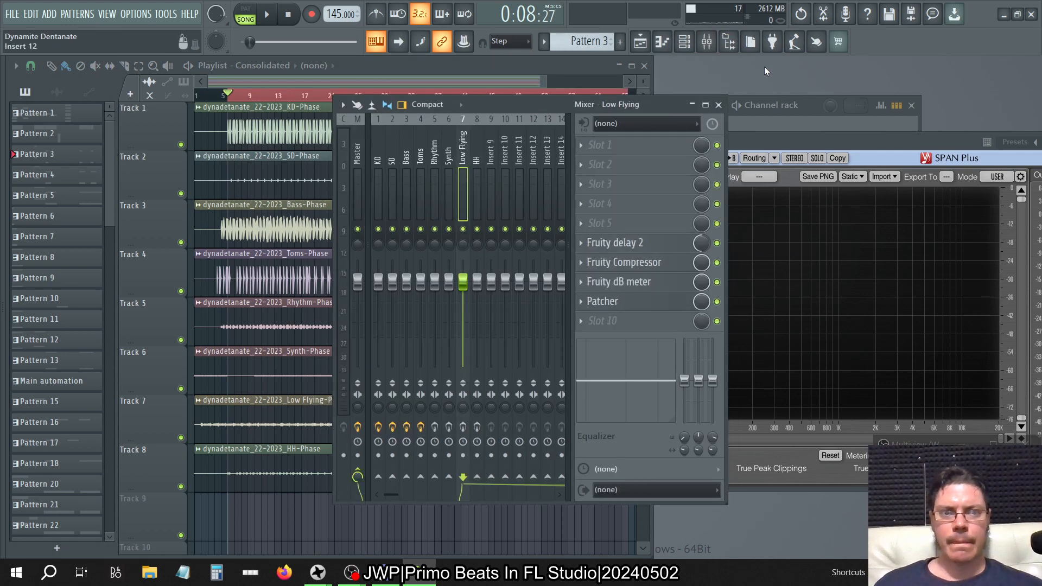
Step: Return the playlist to the main arrangement, show the channel rack, and play a short stretch of the song
click(684, 42)
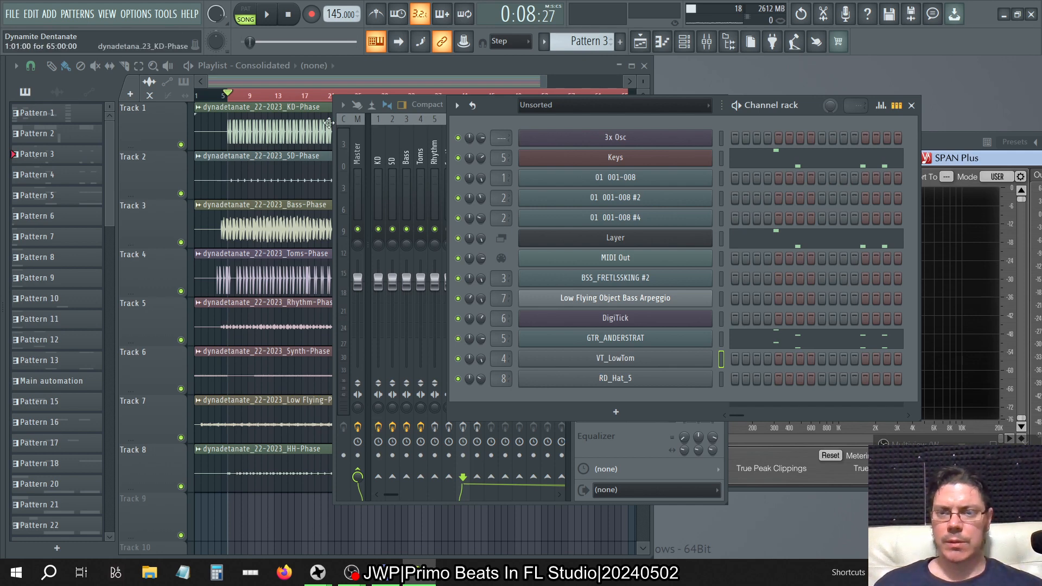
click(266, 66)
click(264, 87)
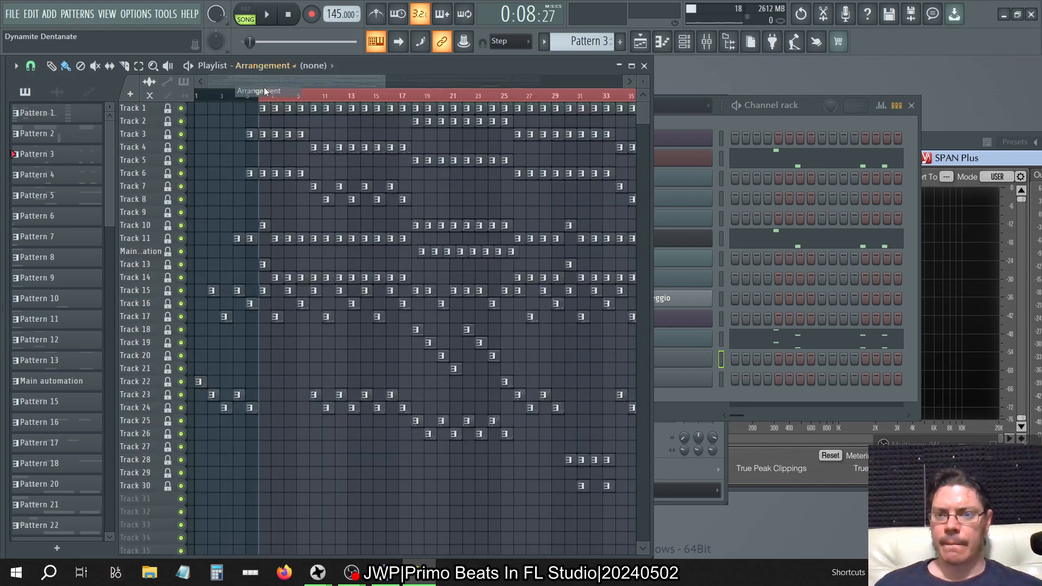
click(567, 263)
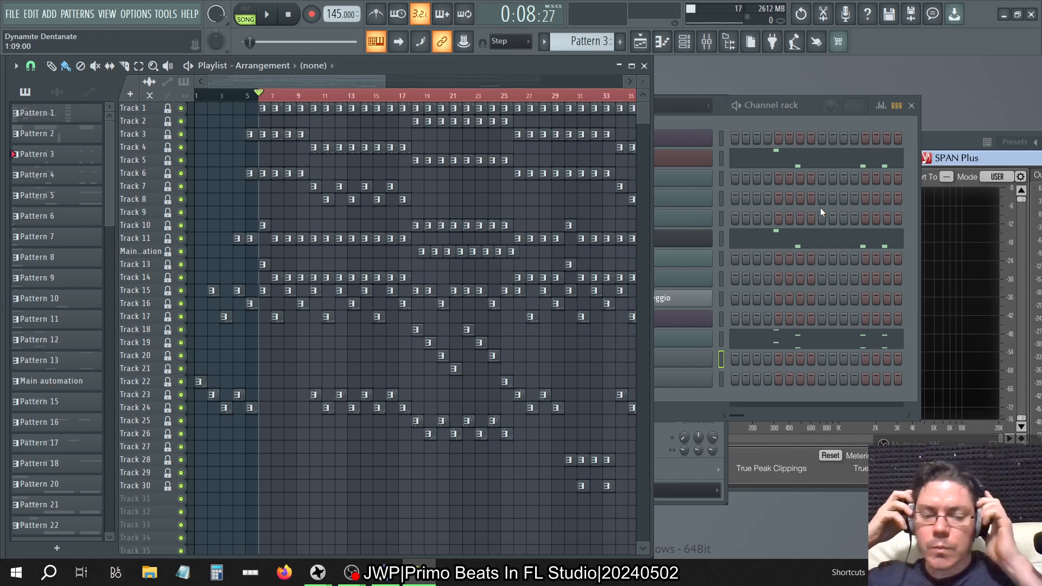
key(space)
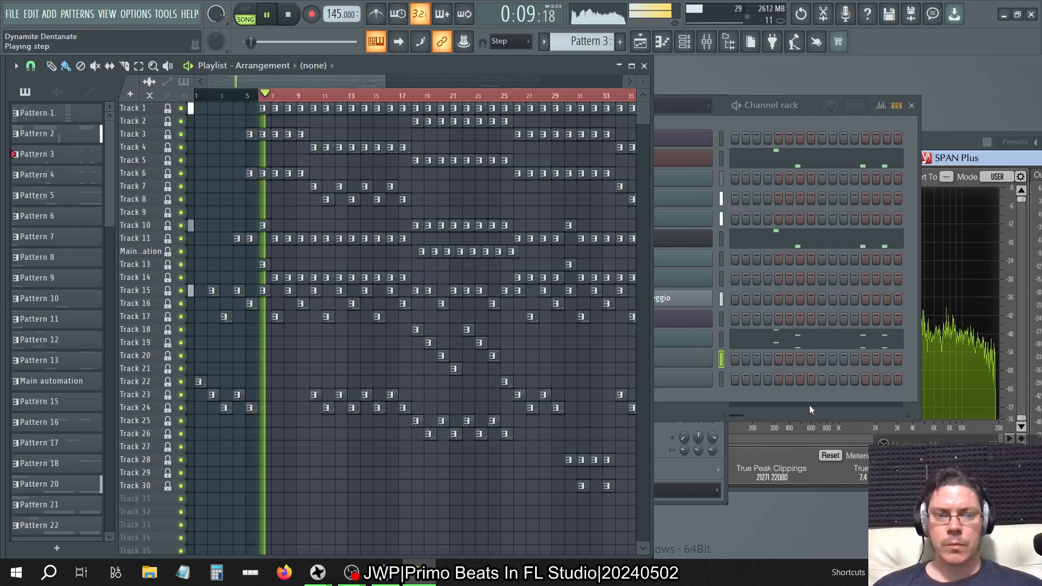
click(807, 118)
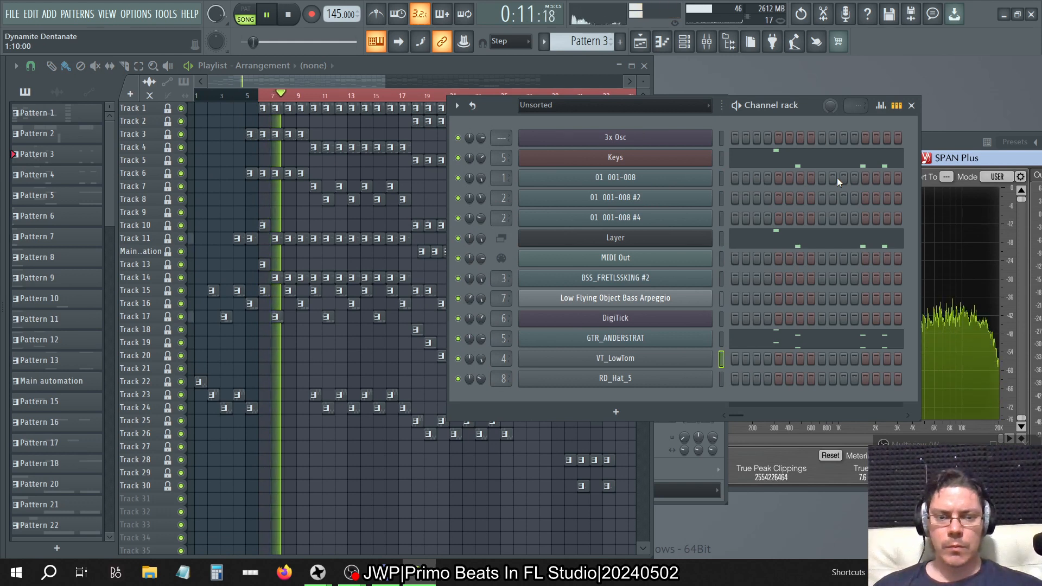
key(space)
Step: Check the patterns from Pattern 1 onward for tom notes and make Pattern 11 the active pattern
key(KP_Subtract)
key(KP_Subtract)
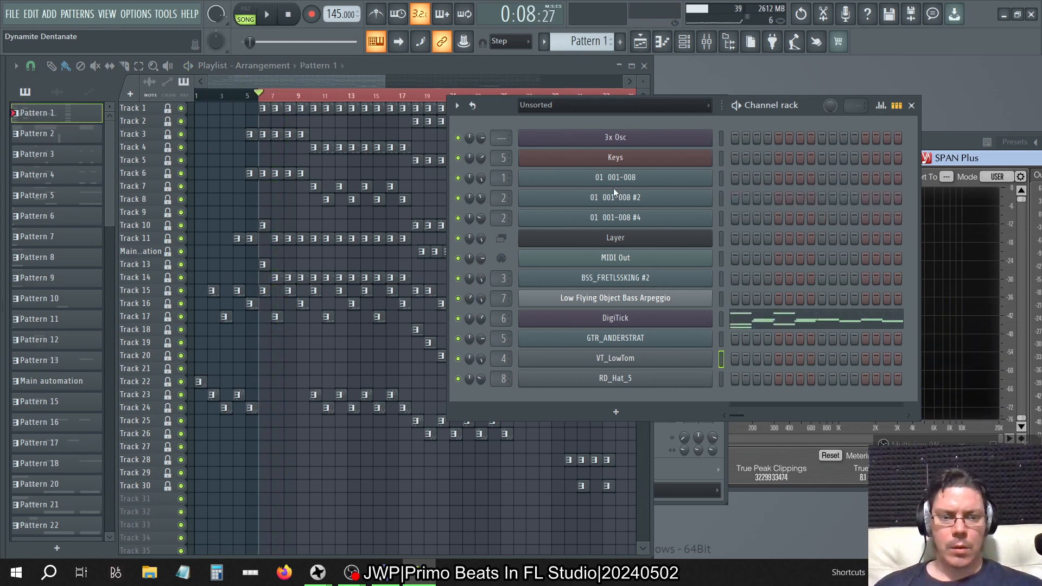
key(KP_Add)
key(KP_Add)
key(KP_Add)
key(KP_Add)
key(KP_Add)
key(KP_Add)
key(KP_Add)
key(KP_Add)
key(KP_Add)
key(KP_Add)
key(KP_Add)
key(KP_Add)
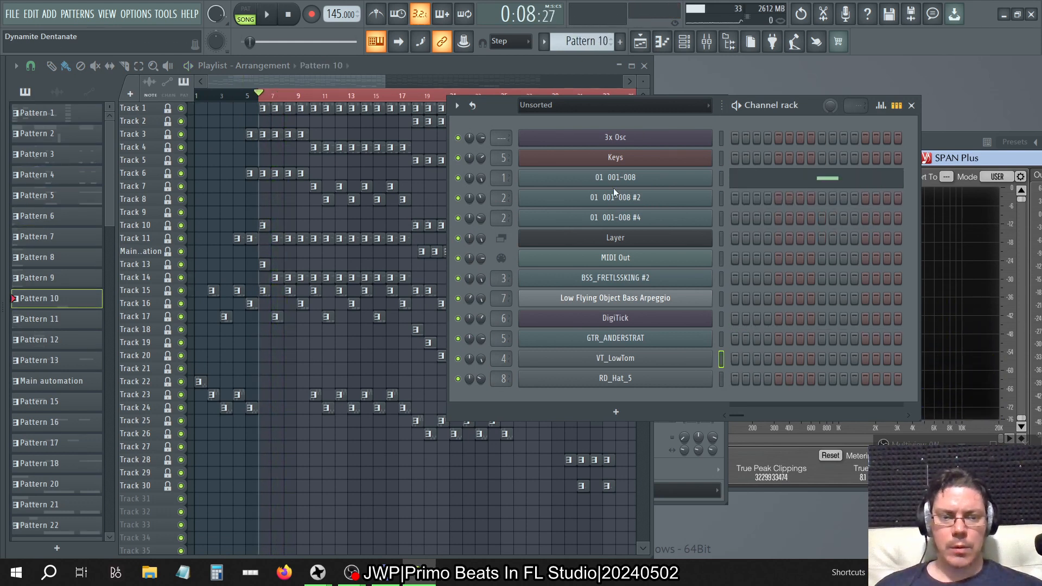
key(KP_Subtract)
key(KP_Subtract)
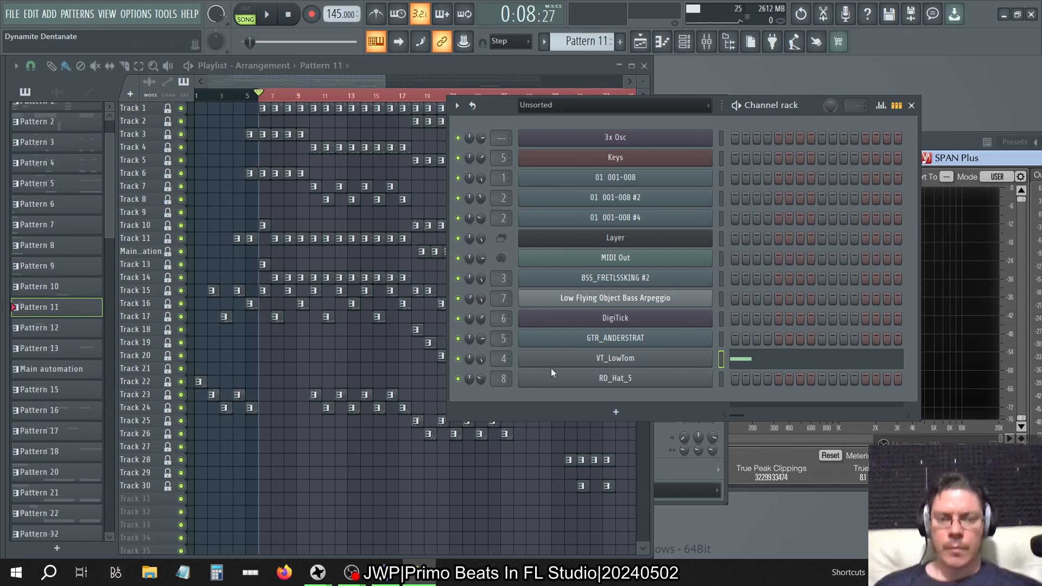
Step: Clone the VT_LowTom channel and set the original channel's root note to C5
right_click(567, 366)
click(724, 491)
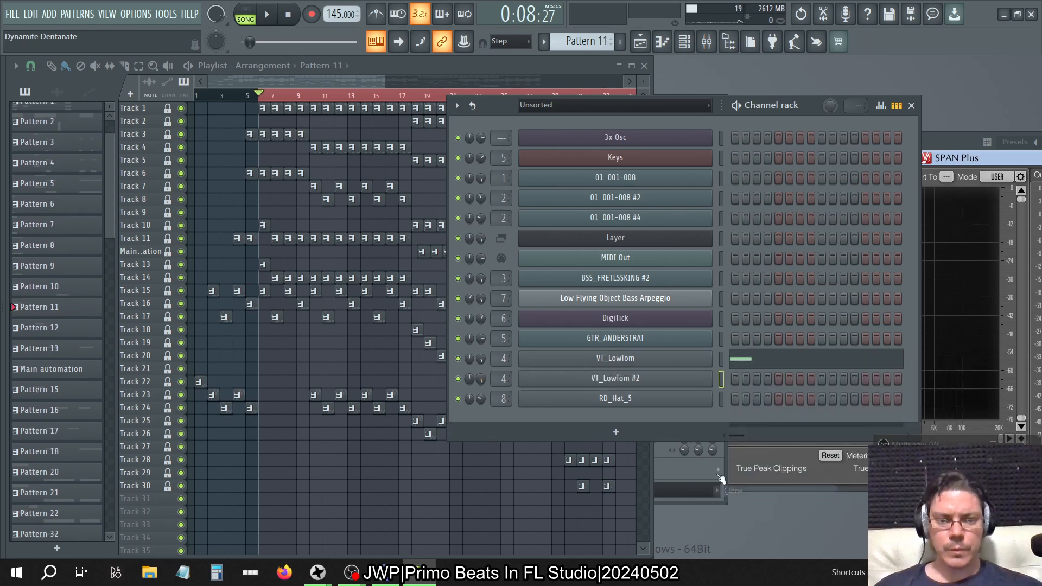
click(618, 359)
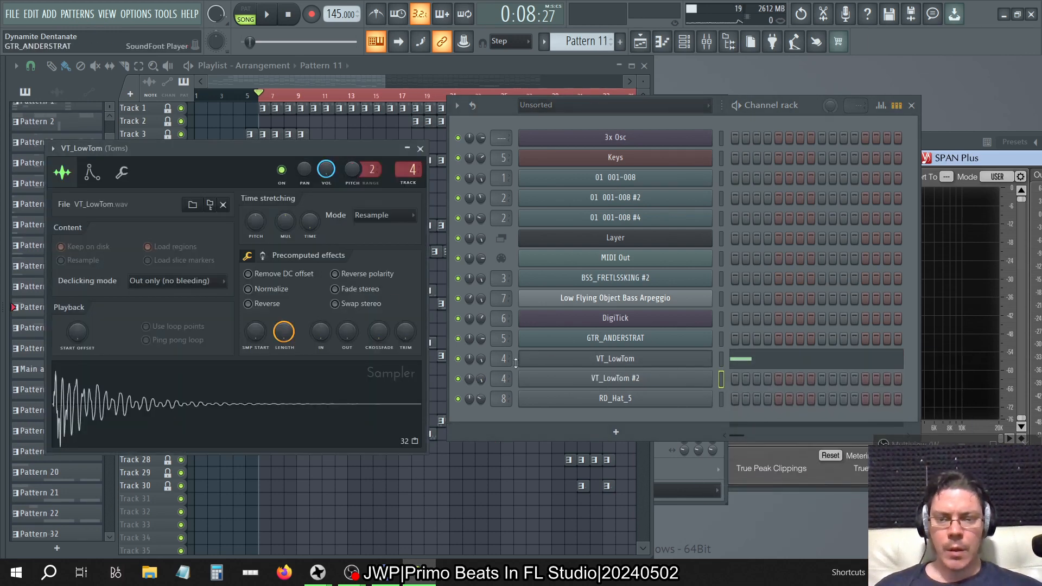
click(99, 178)
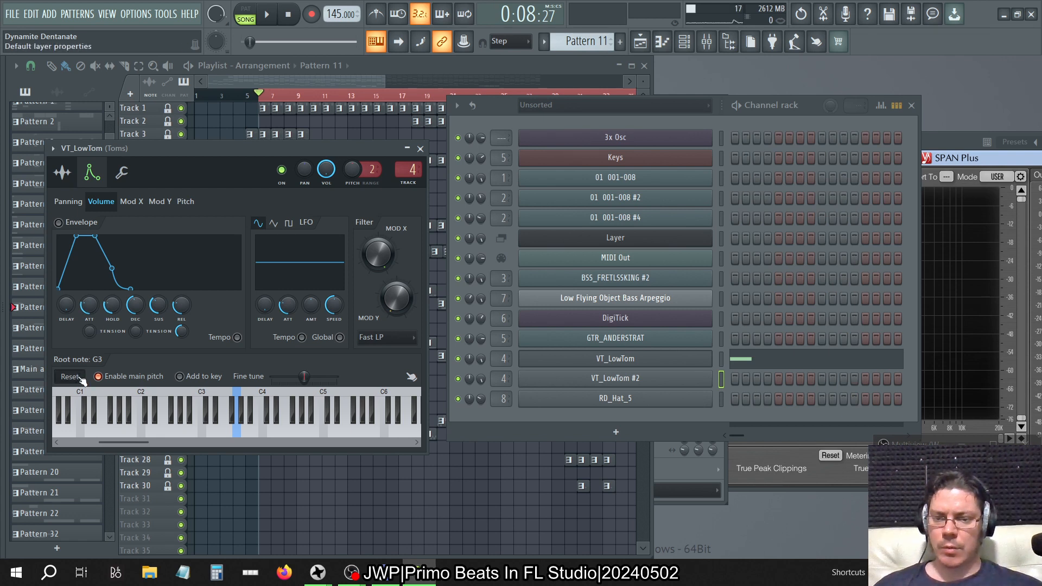
right_click(323, 426)
Step: Raise the VT_LowTom note in Pattern 11 from A3 to C5 in the piano roll
click(767, 378)
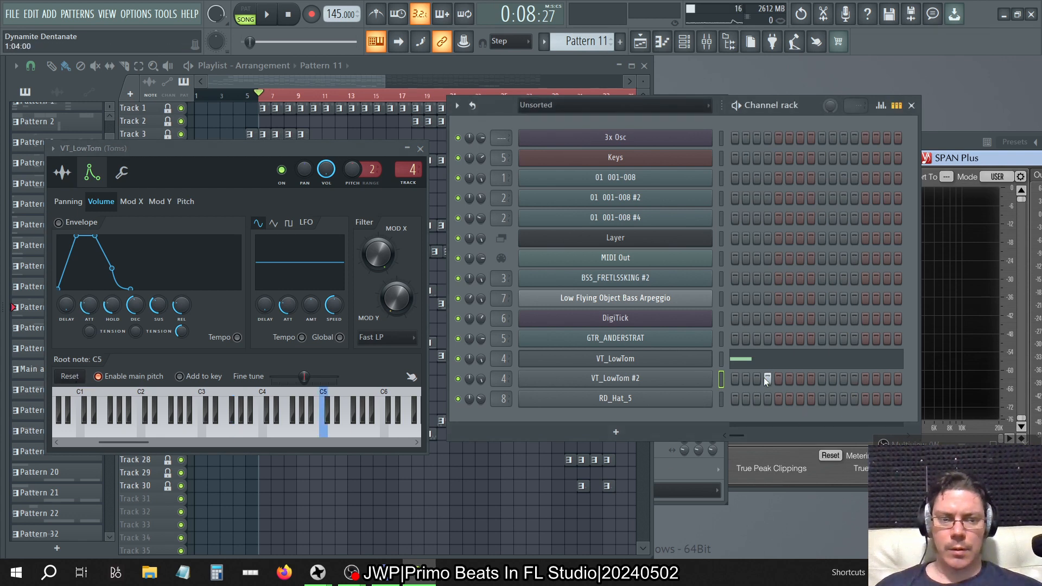
click(768, 360)
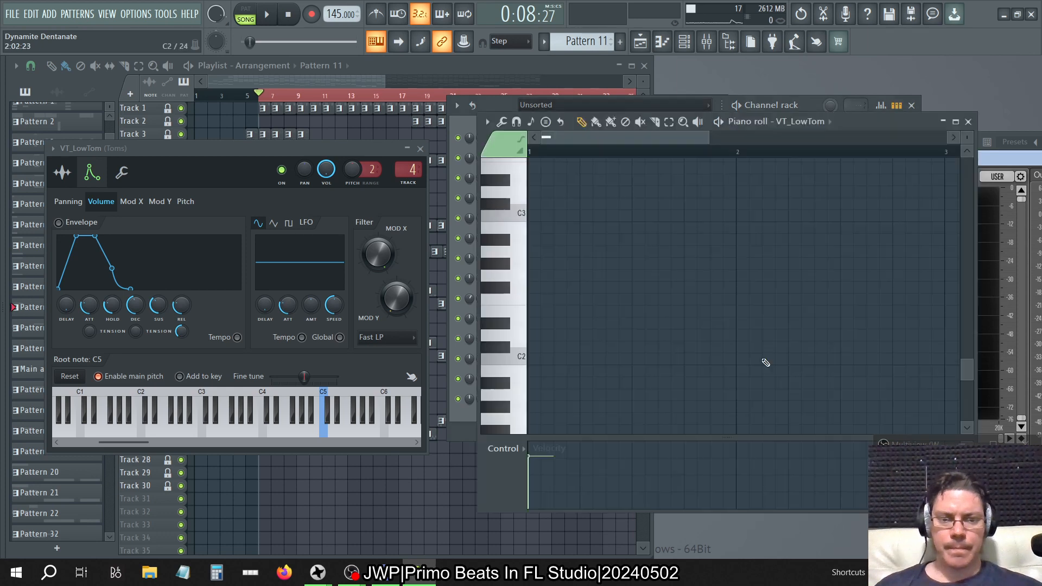
scroll(610, 340, down, 4)
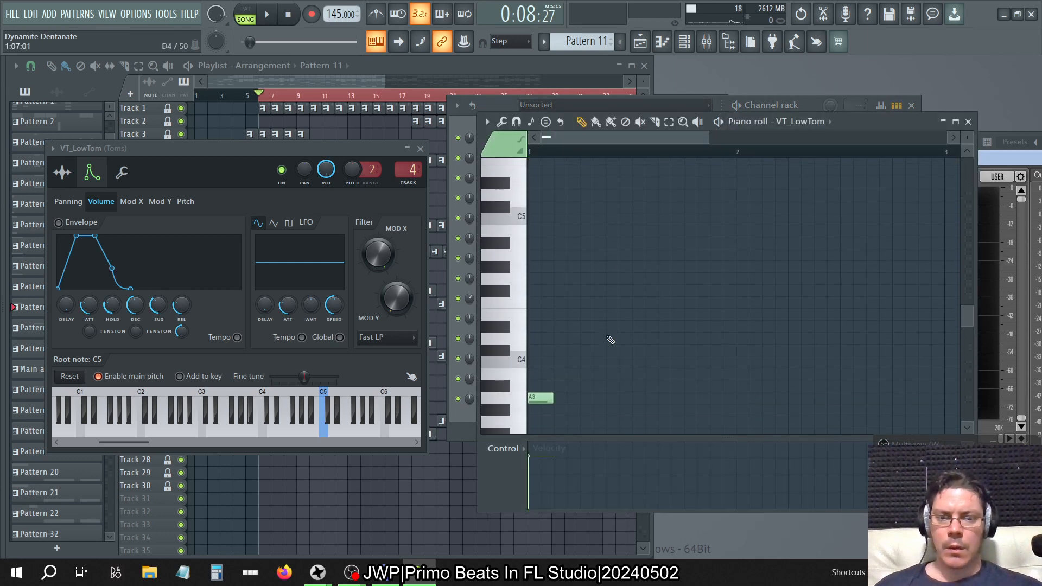
click(514, 219)
click(62, 172)
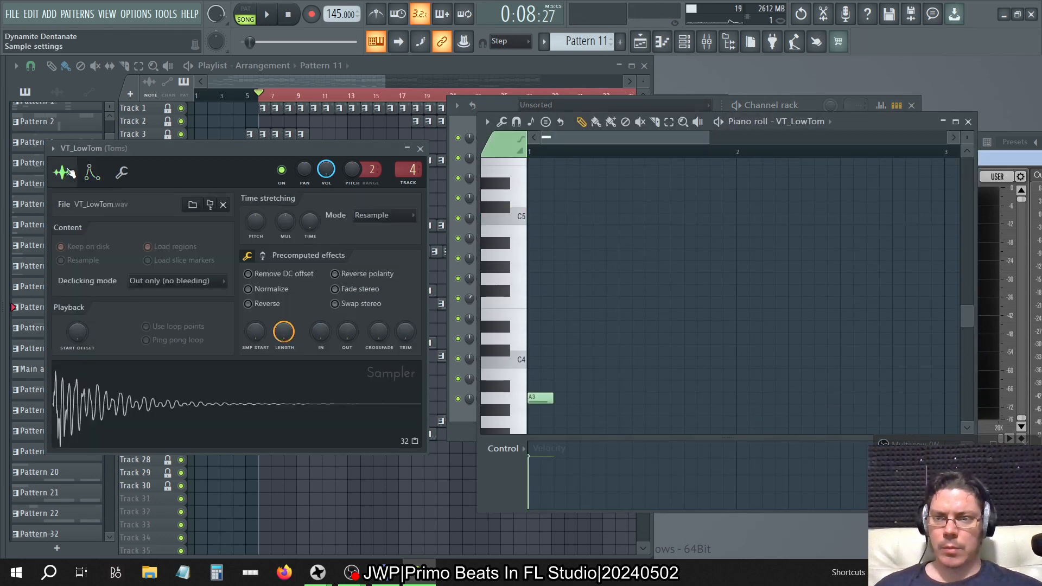
drag(534, 394, 535, 217)
Step: Transpose both VT_LowTom notes in Pattern 12 up 17 semitones so the first one sits on C5
key(KP_Add)
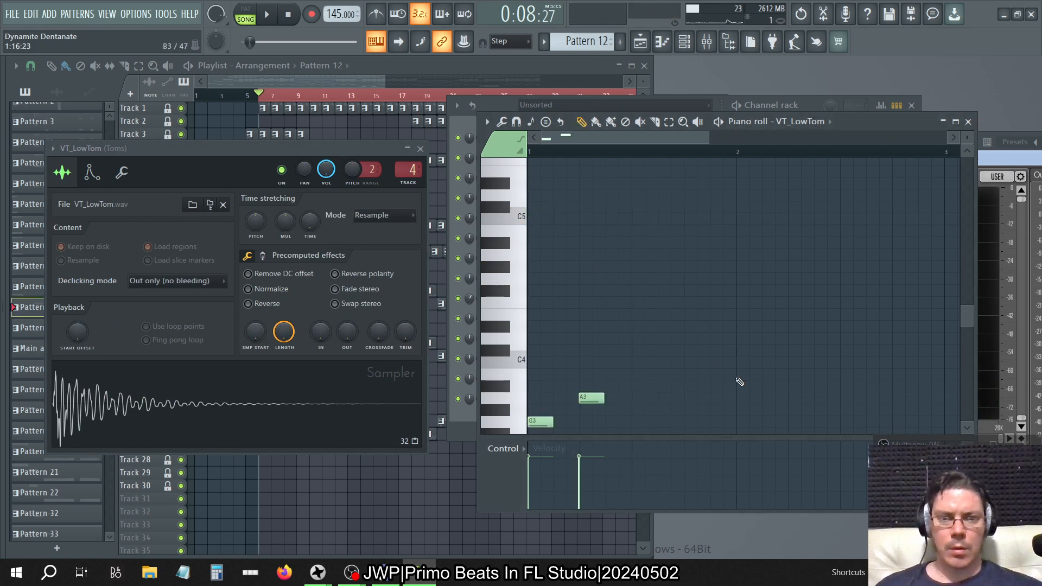
key(ctrl+a)
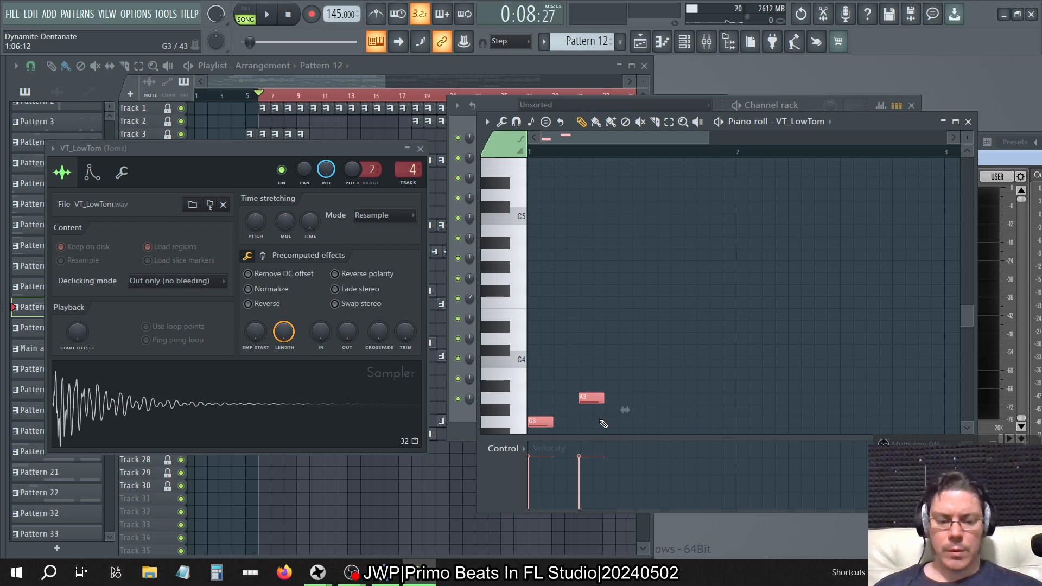
key(Up)
key(Up)
key(Up)
key(Up)
key(Up)
key(Up)
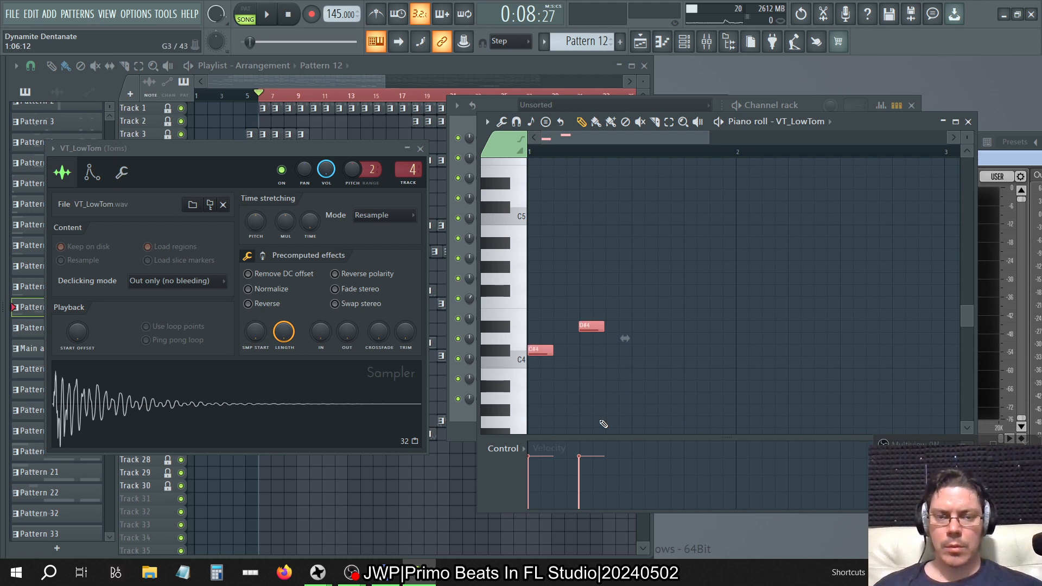
key(Up)
key(Up)
key(Up)
key(Up)
key(Up)
key(Up)
key(Up)
key(Up)
key(Up)
key(Up)
key(Up)
Step: Transpose all the VT_LowTom notes in Pattern 13 up 17 semitones to C5
key(KP_Add)
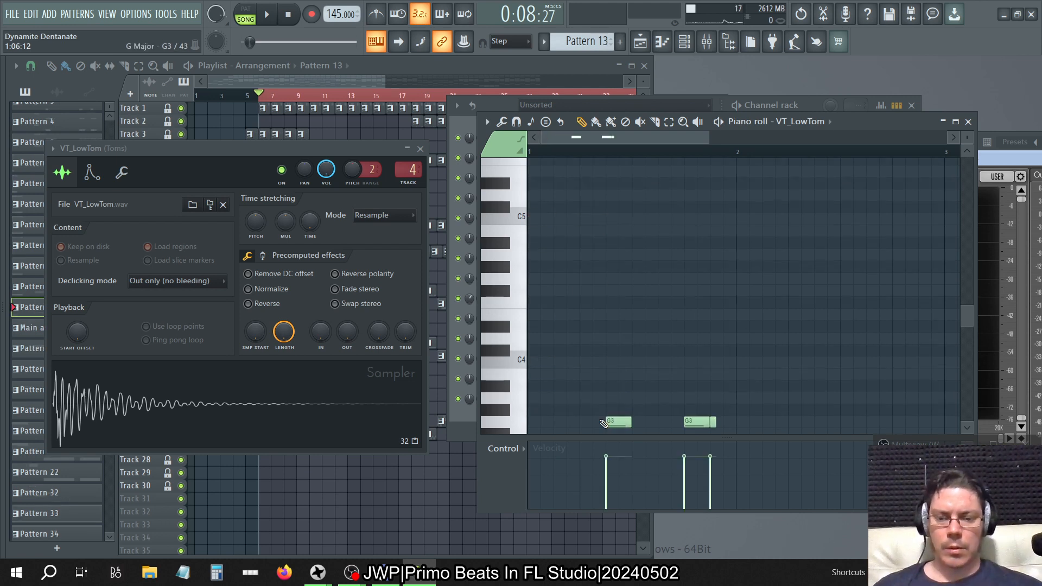
key(ctrl+a)
key(Up)
key(Up)
key(Up)
key(Up)
key(Up)
key(Up)
key(Up)
key(Up)
key(Up)
key(Up)
key(Up)
key(Up)
key(Up)
key(Up)
key(Up)
key(Up)
key(Up)
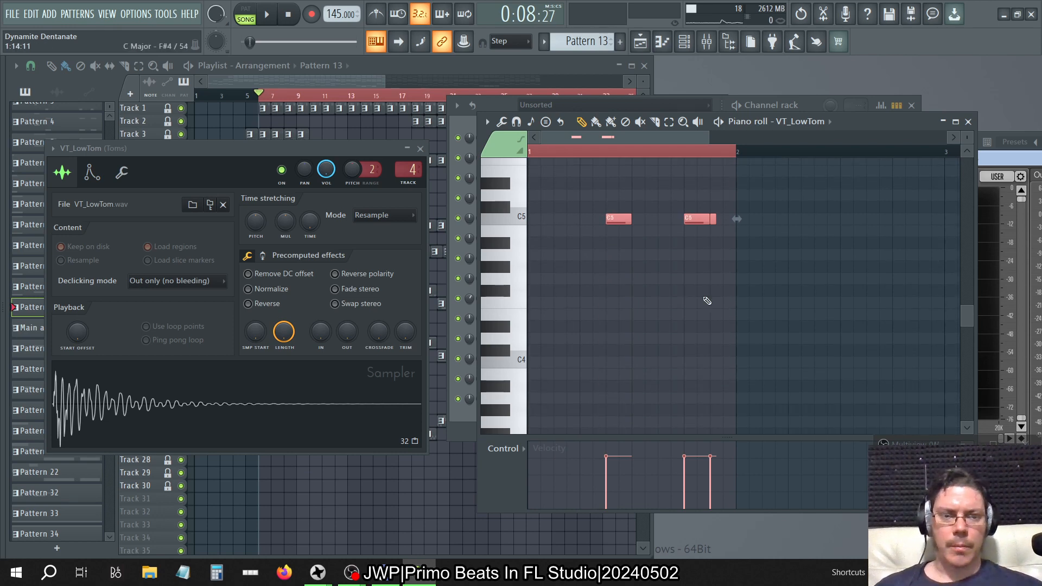
Step: Close the piano roll and place the VT_LowTom #2 channel settings beside those of VT_LowTom
click(968, 122)
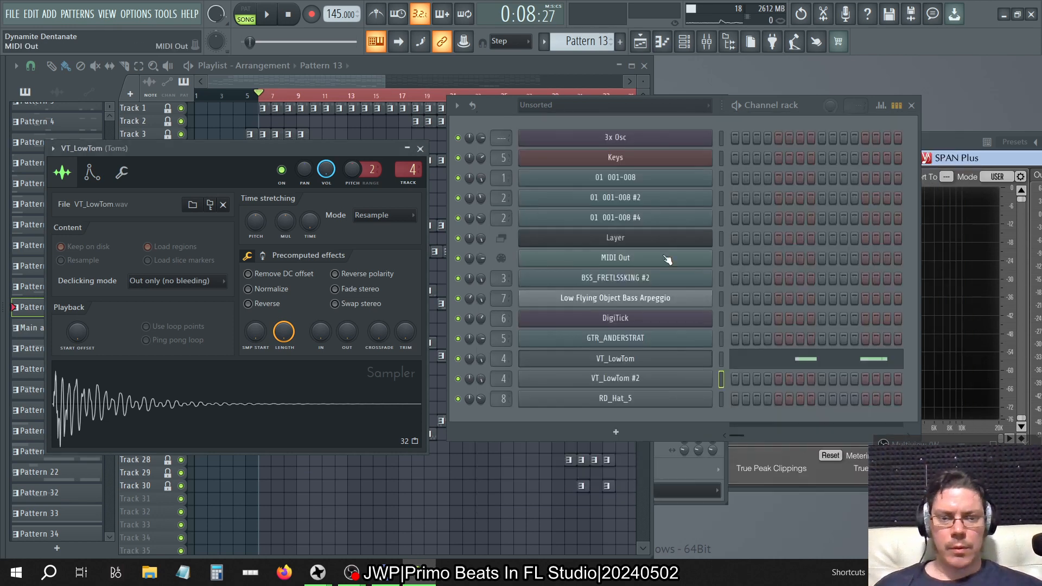
click(616, 379)
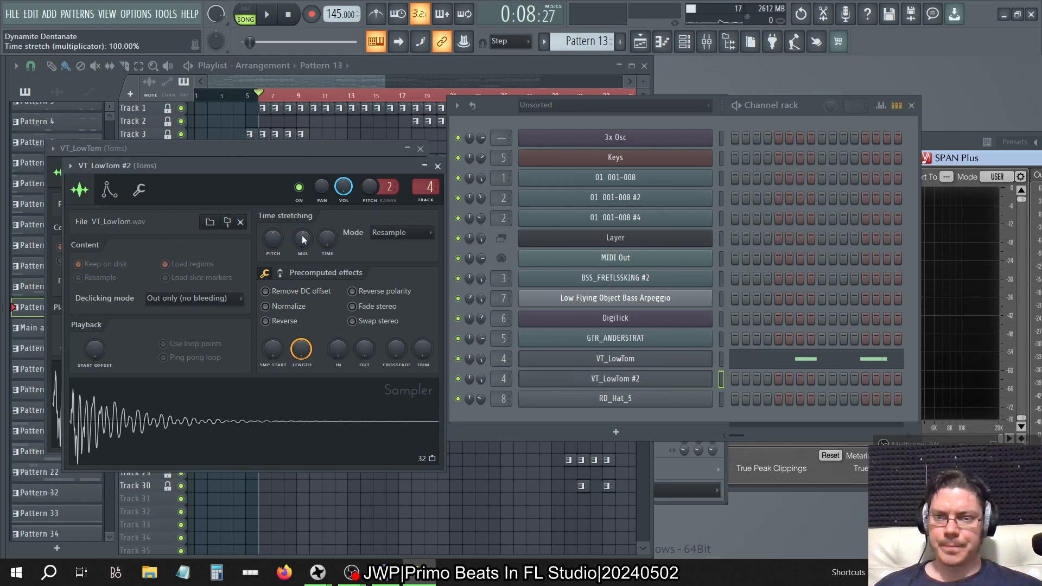
drag(259, 168, 444, 167)
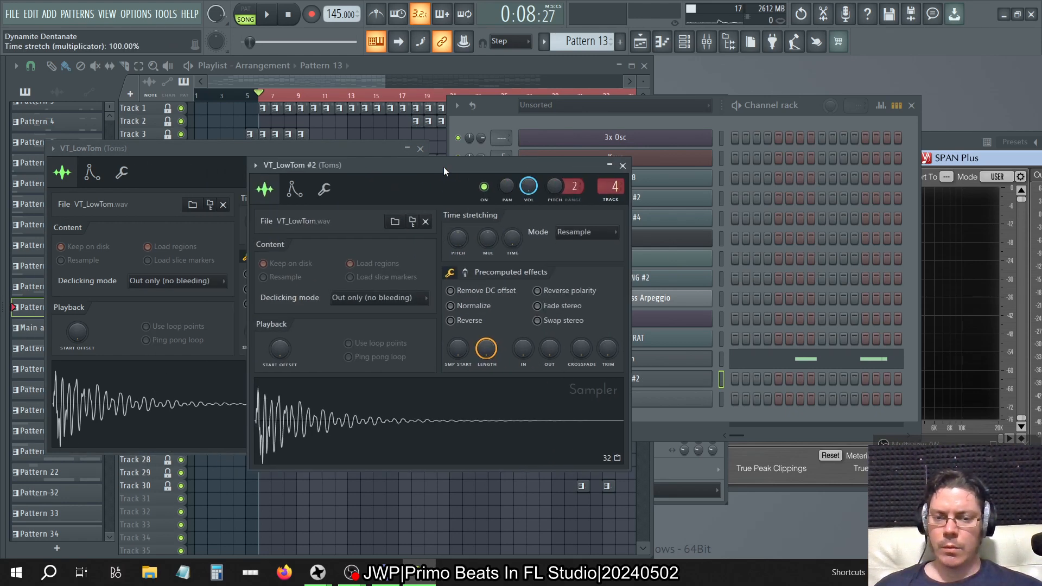
Step: Transfer the second VT_LowTom note in Pattern 12 to the VT_LowTom #2 channel and lower it to C5
click(803, 359)
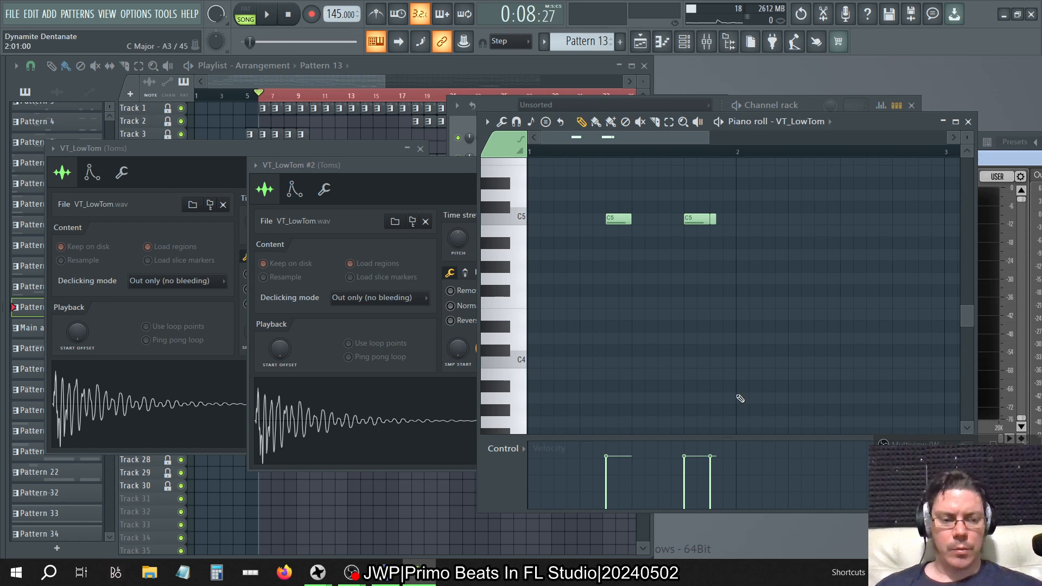
key(KP_Subtract)
drag(619, 320, 587, 196)
key(Delete)
click(809, 121)
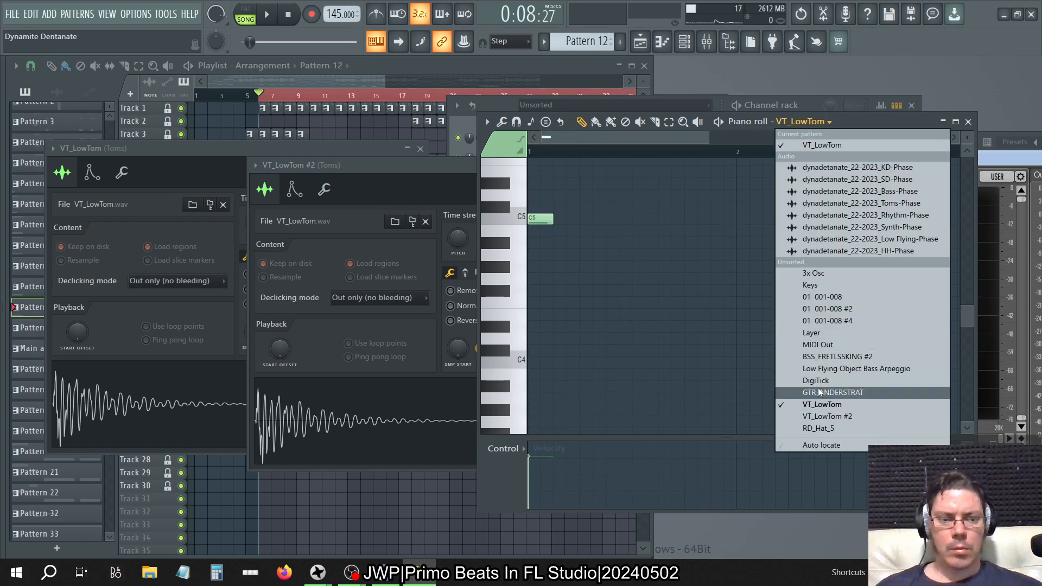
click(817, 416)
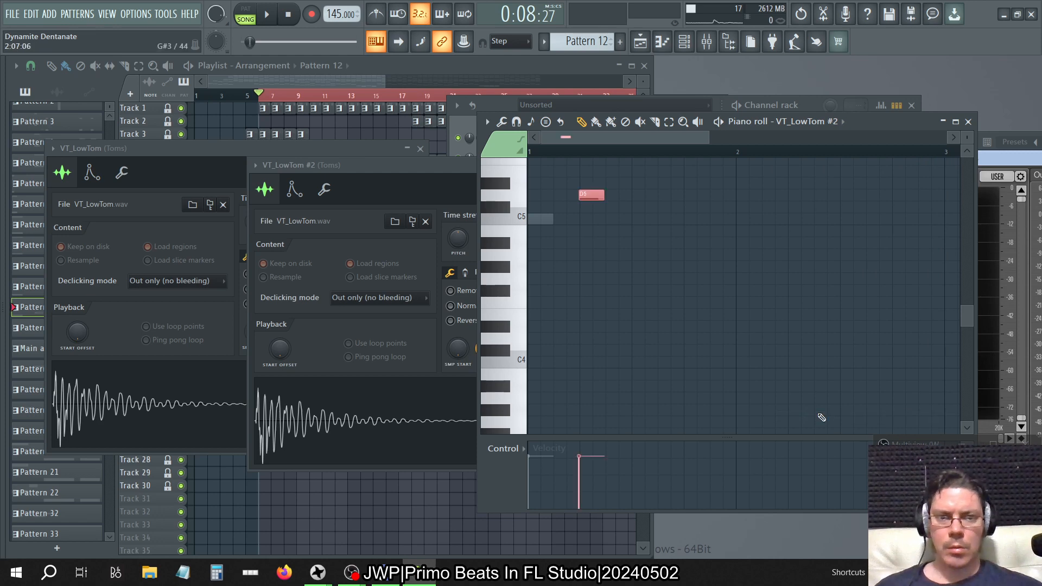
key(shift+Down)
key(shift+Down)
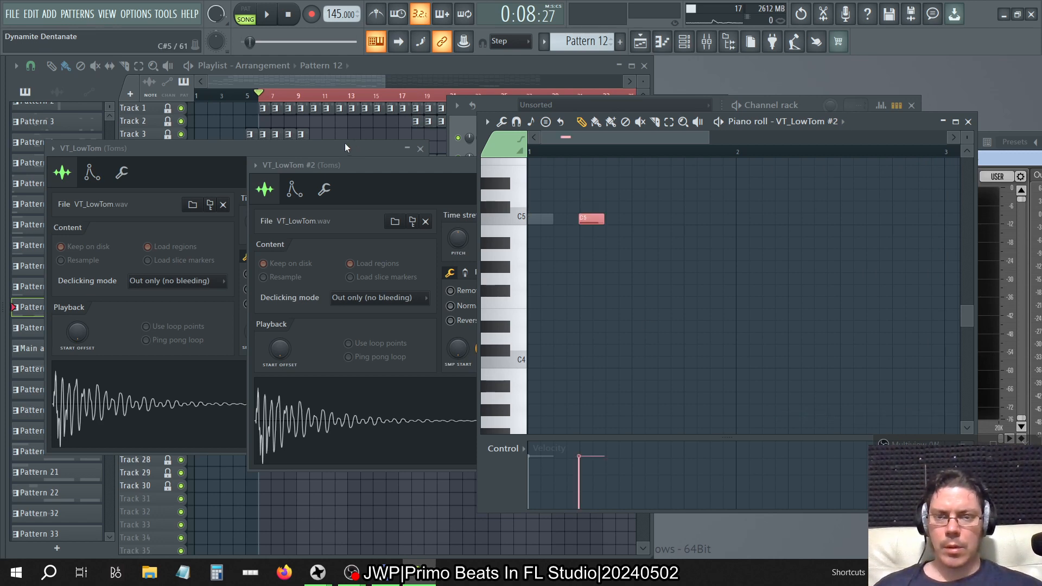
Step: Rename mixer track Insert 9 as Tom M and move it four places left, directly beside the Toms track
click(706, 42)
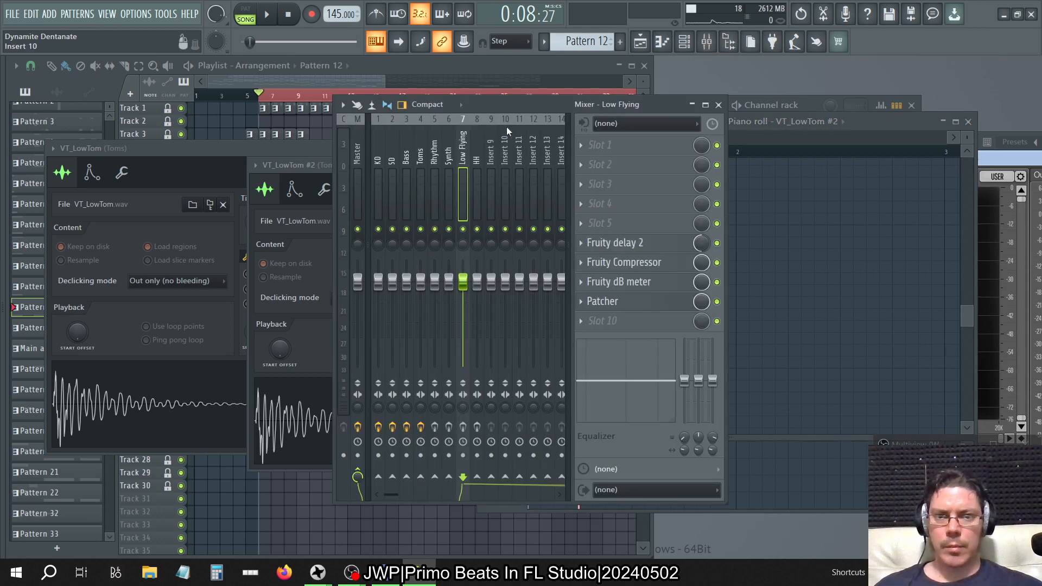
click(492, 140)
key(F2)
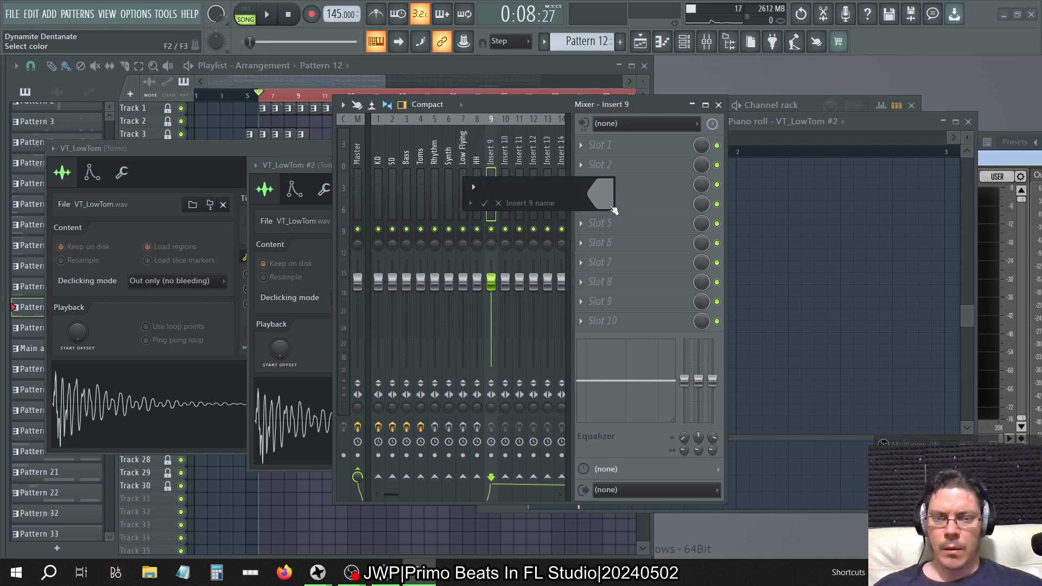
text(Tom )
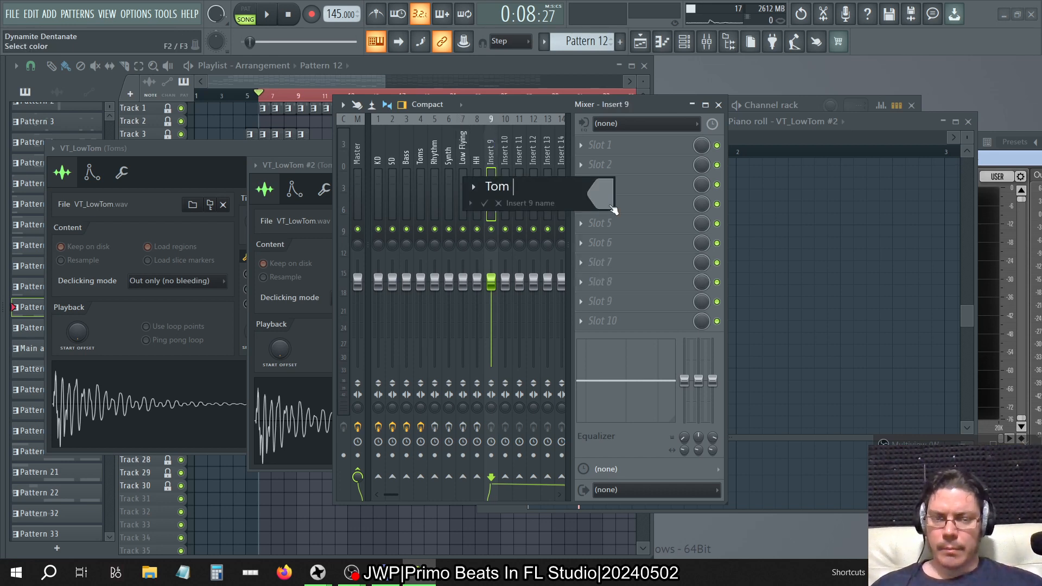
text(M)
key(Return)
key(alt+Left)
key(alt+Left)
key(alt+Left)
key(alt+Left)
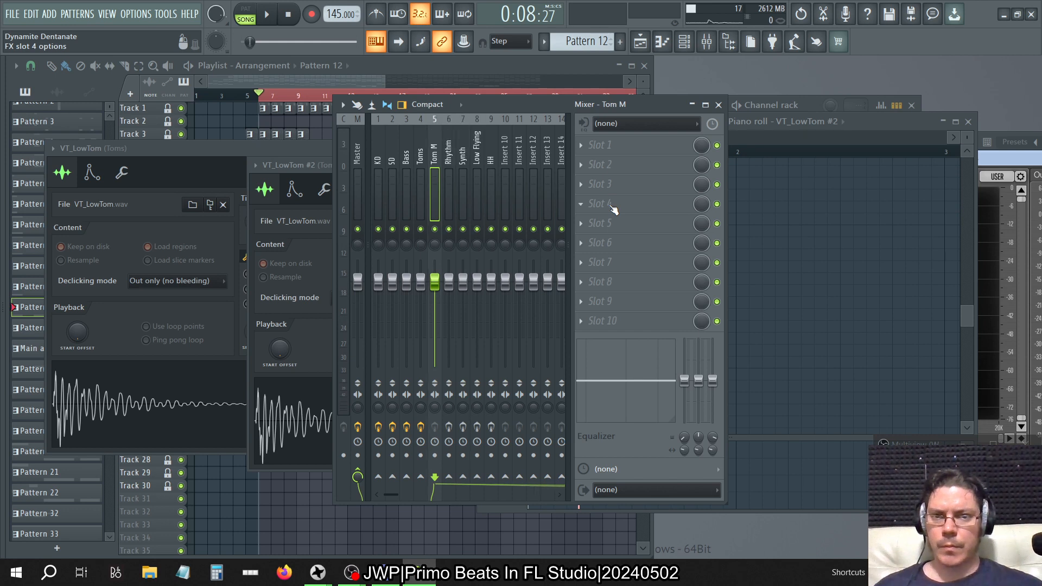
Step: Rename the Toms mixer track as Tom L
click(420, 138)
key(F2)
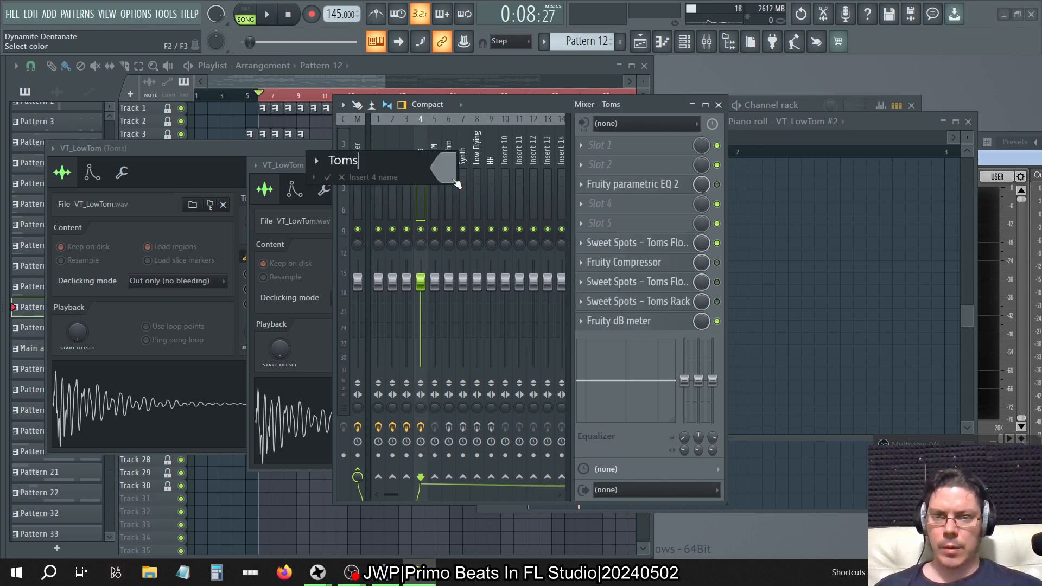
key(BackSpace)
text(L)
key(Return)
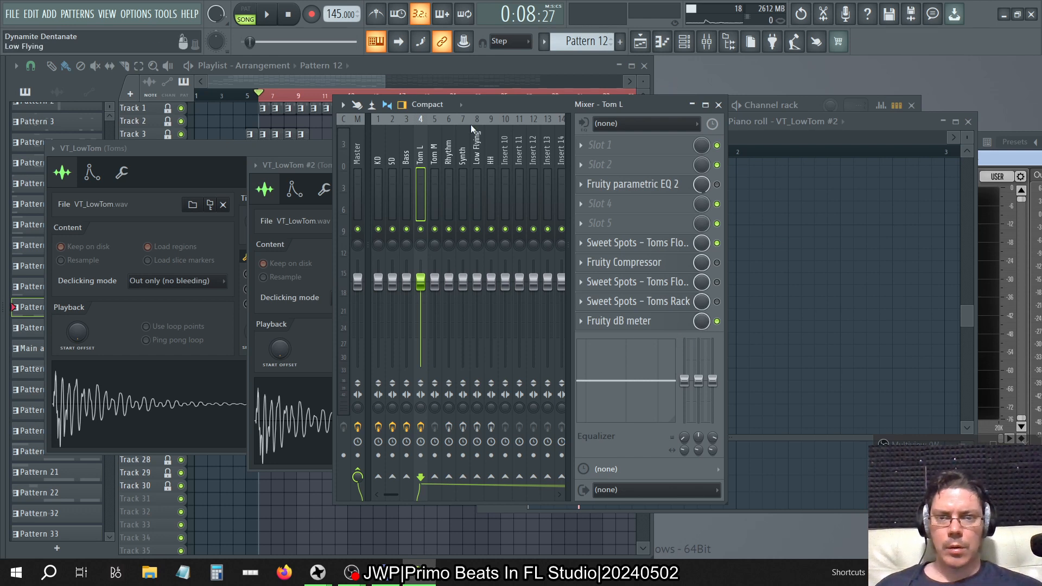
Step: Copy the Tom L mixer track state, with all its effects, onto the Tom M track
click(407, 146)
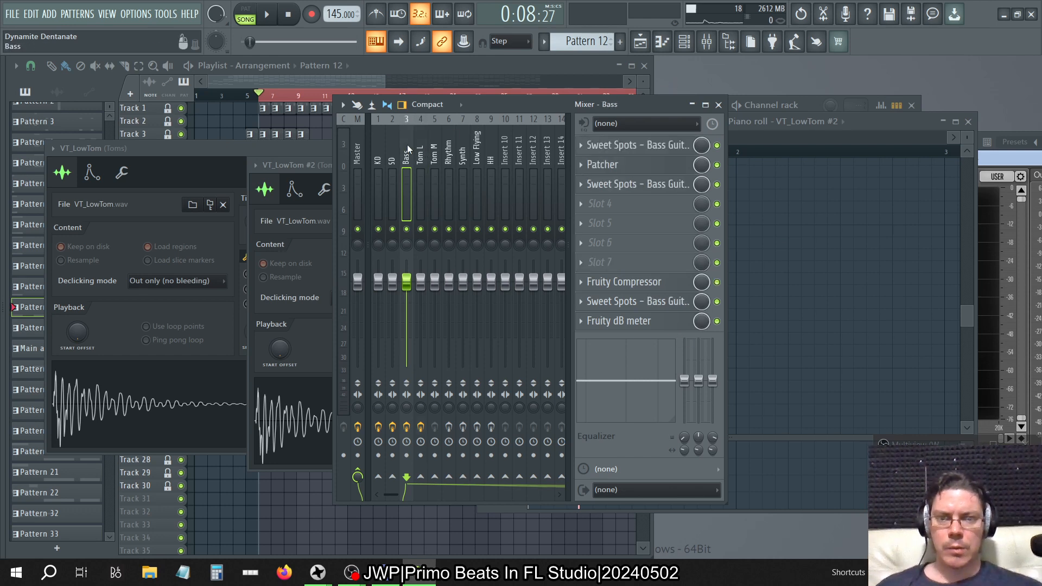
click(418, 156)
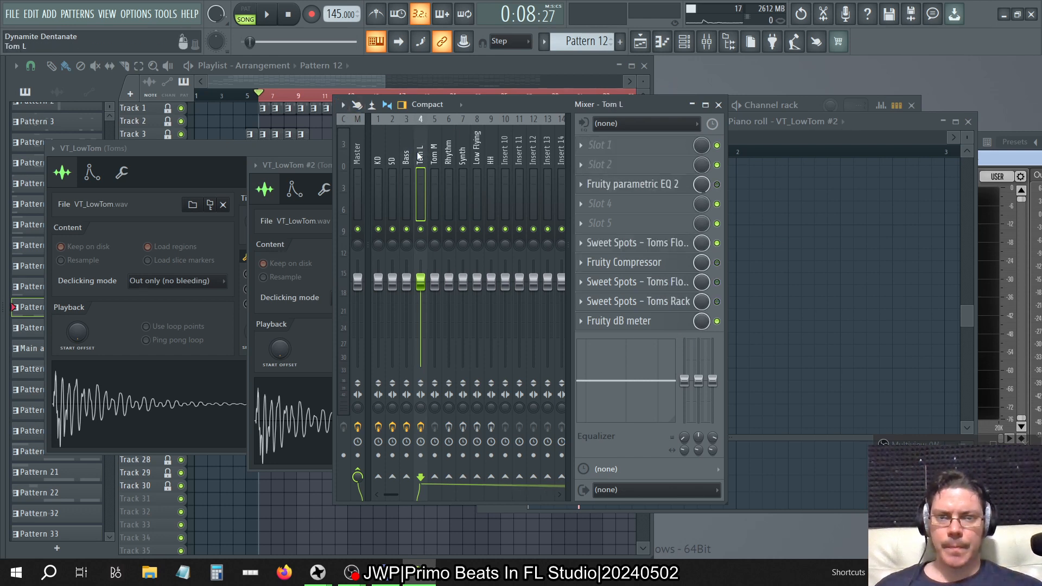
click(342, 104)
mouse_move(373, 260)
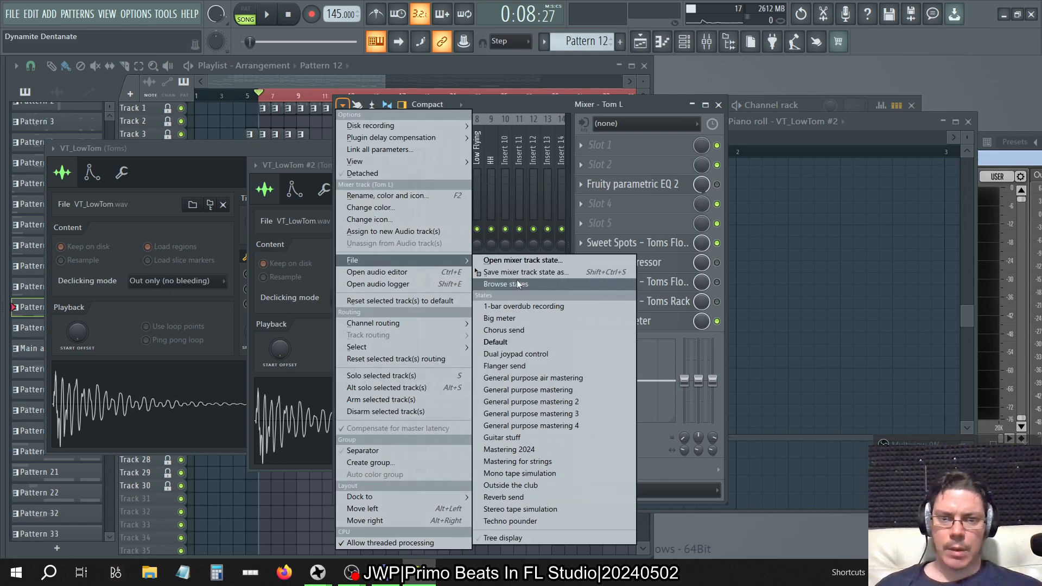
drag(500, 272, 434, 163)
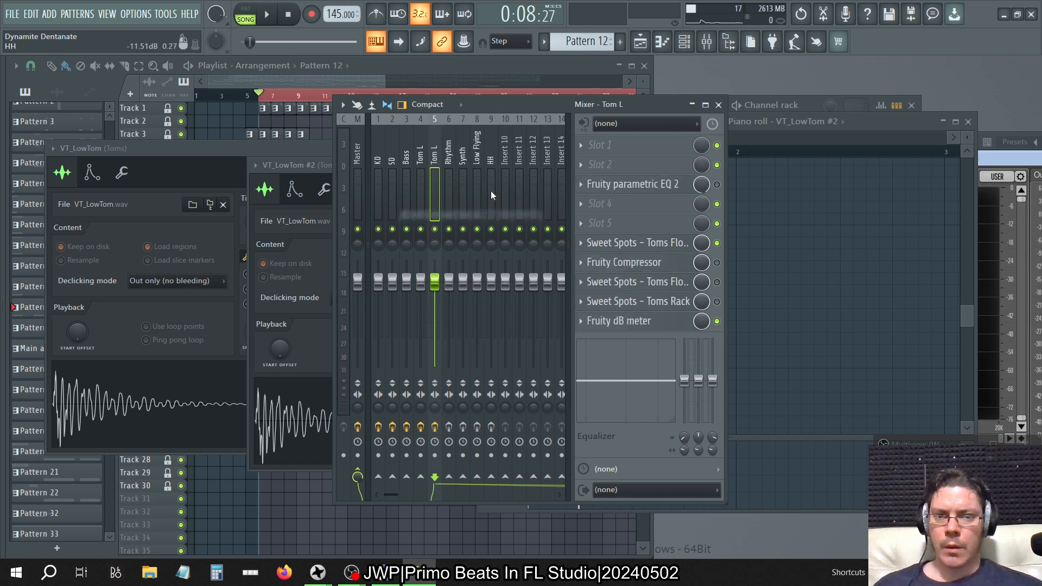
Step: Rename the copied track at insert 5 as Tom M
key(F2)
key(Right)
key(BackSpace)
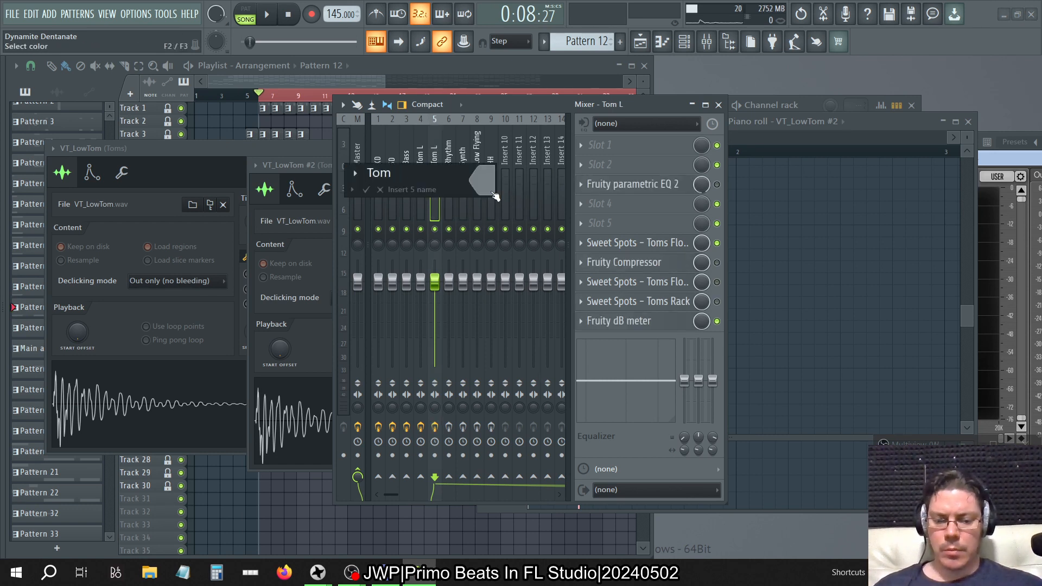
text(M)
key(Return)
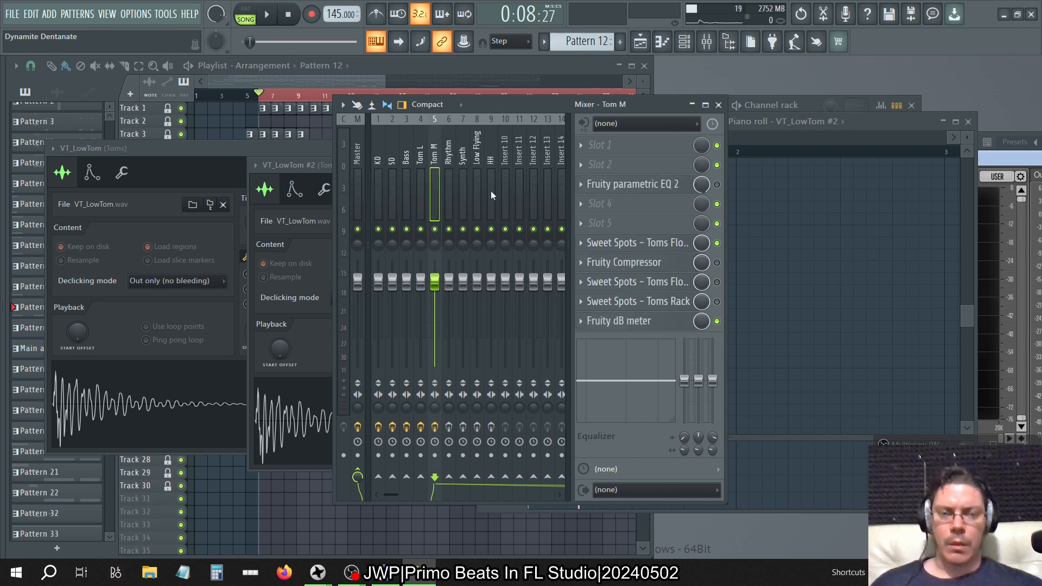
Step: Load JWP's Frequency Shifter 0.5 into the first effect slot of the Tom L mixer track
click(417, 157)
click(581, 147)
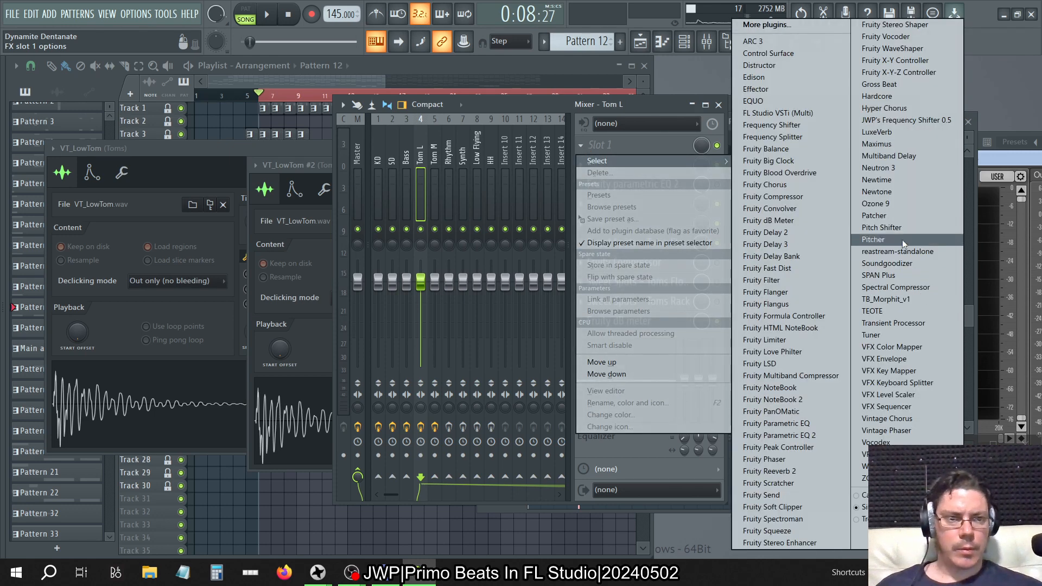
click(893, 120)
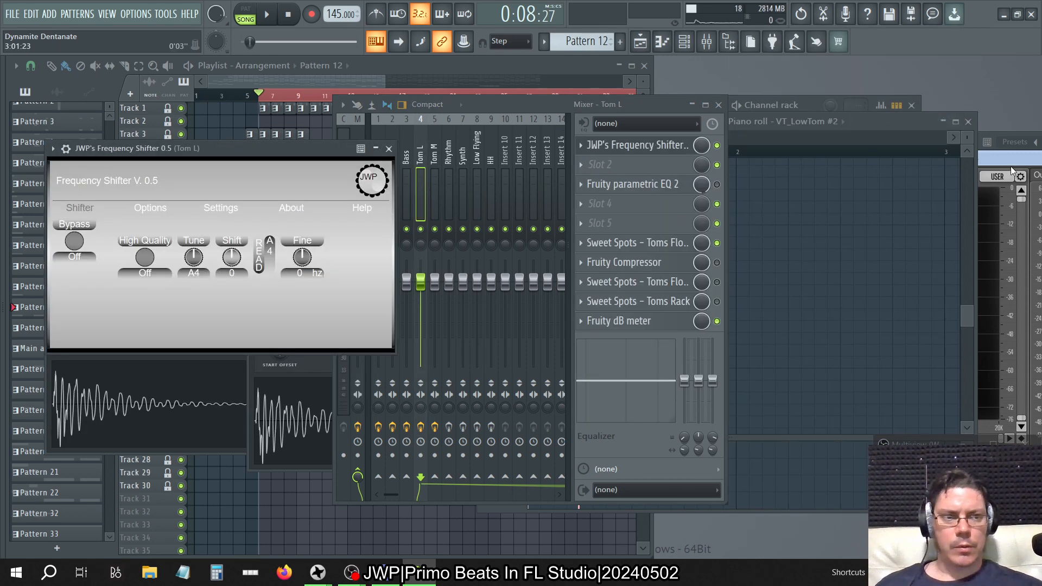
Step: Show the channel rack, select Pattern 11 and loop it in pattern mode
key(F6)
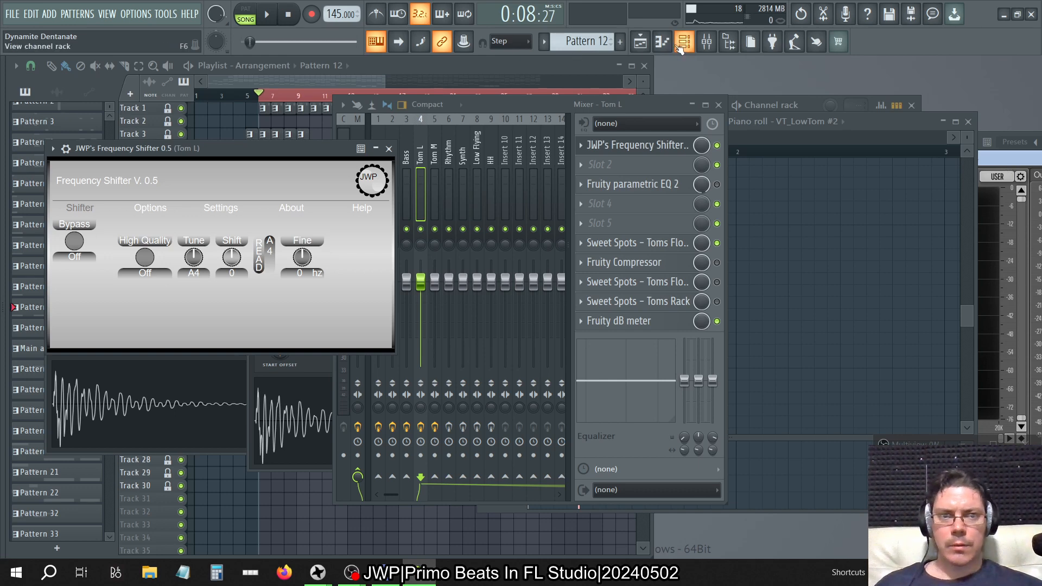
key(KP_Subtract)
key(space)
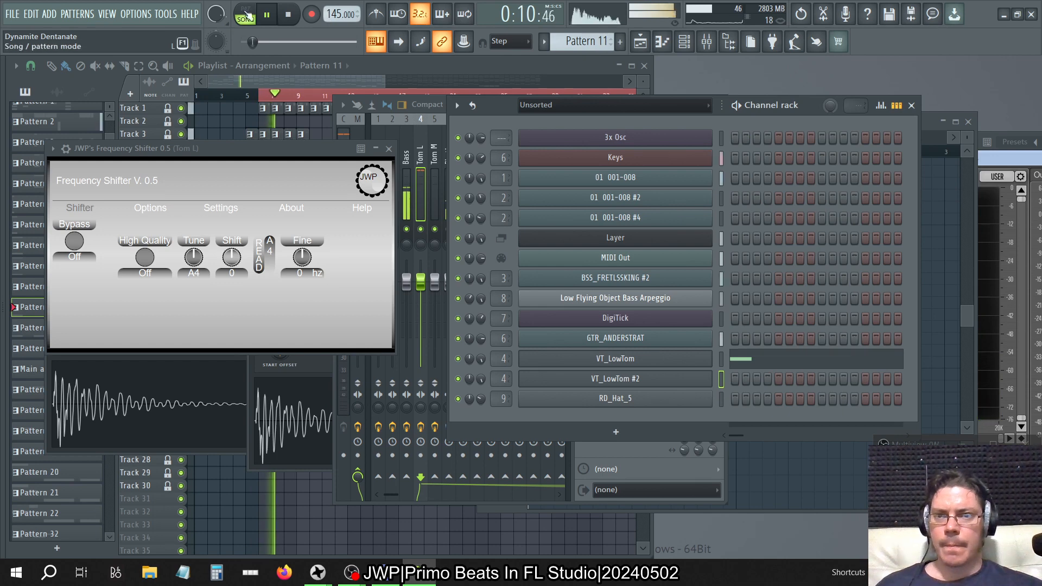
key(l)
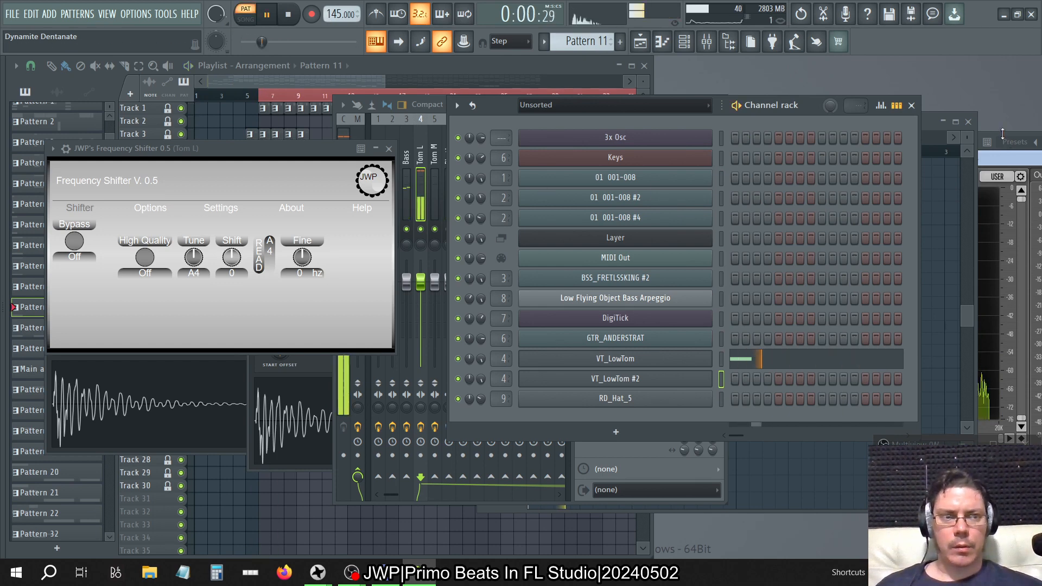
Step: Bring SPAN Plus on the Master to the front and capture the low tom's held spectrum to examine its main peaks
click(1007, 156)
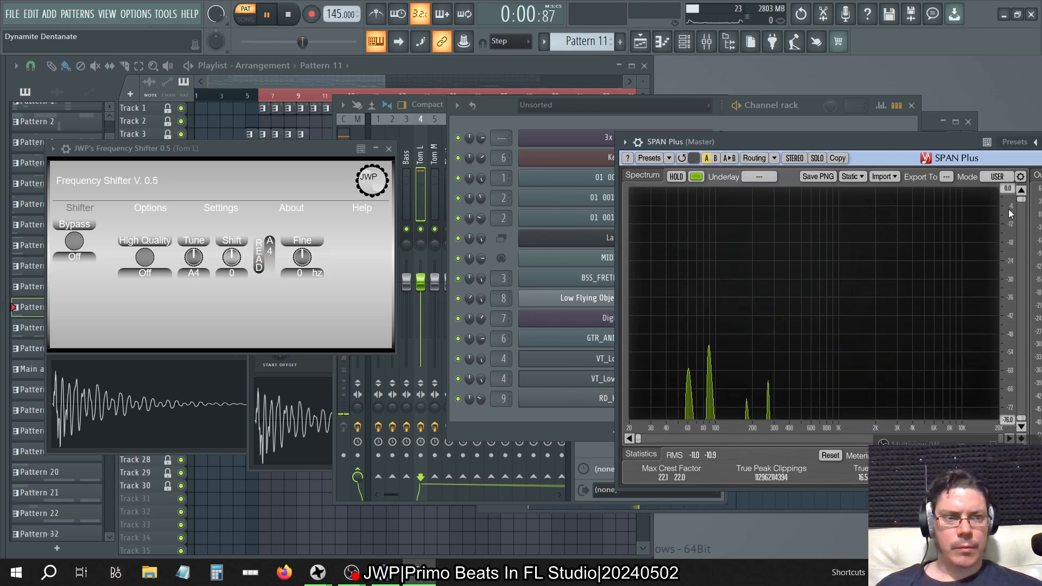
click(676, 176)
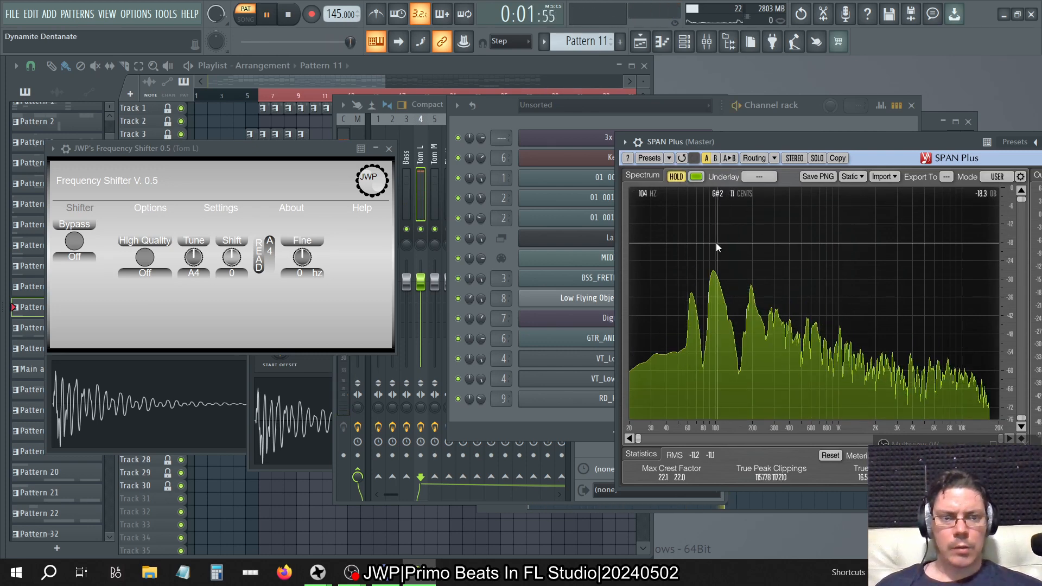
key(space)
click(676, 177)
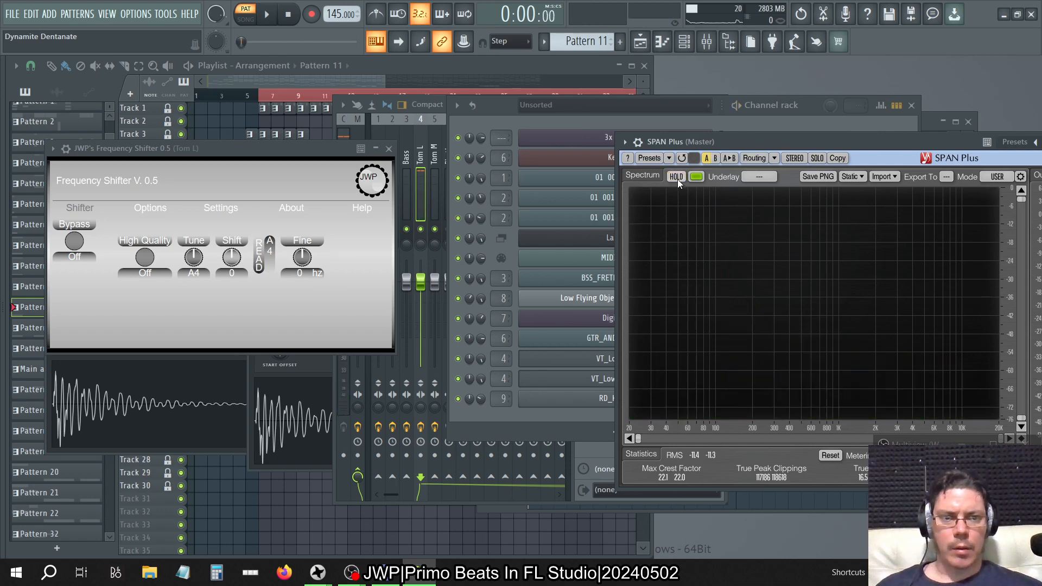
key(space)
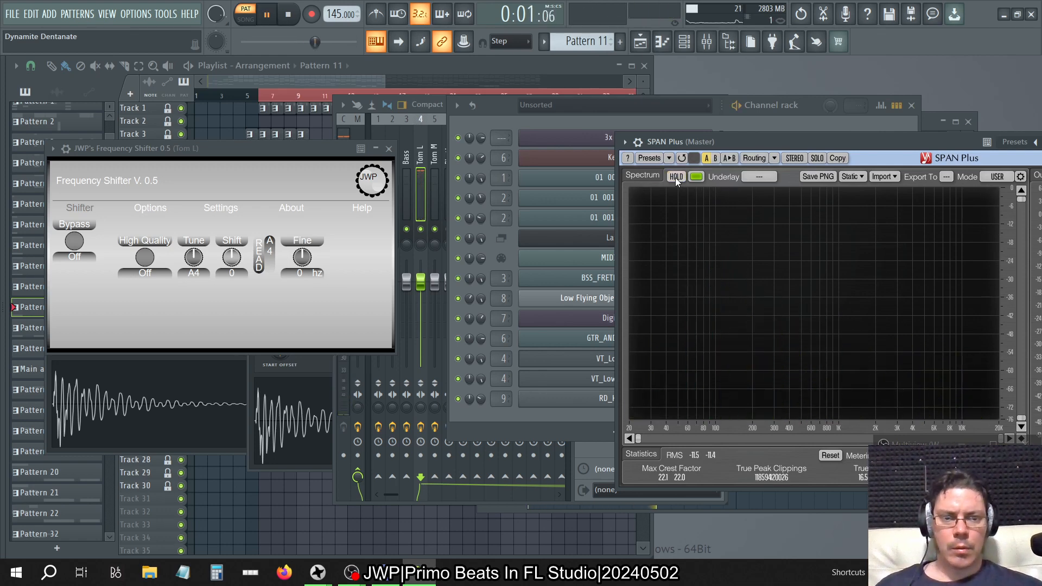
click(676, 177)
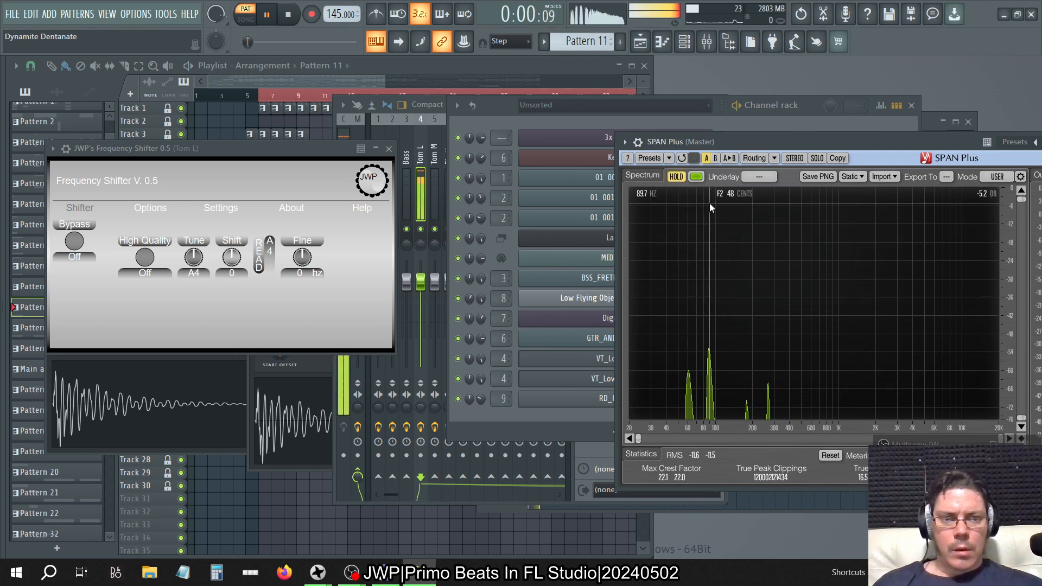
key(space)
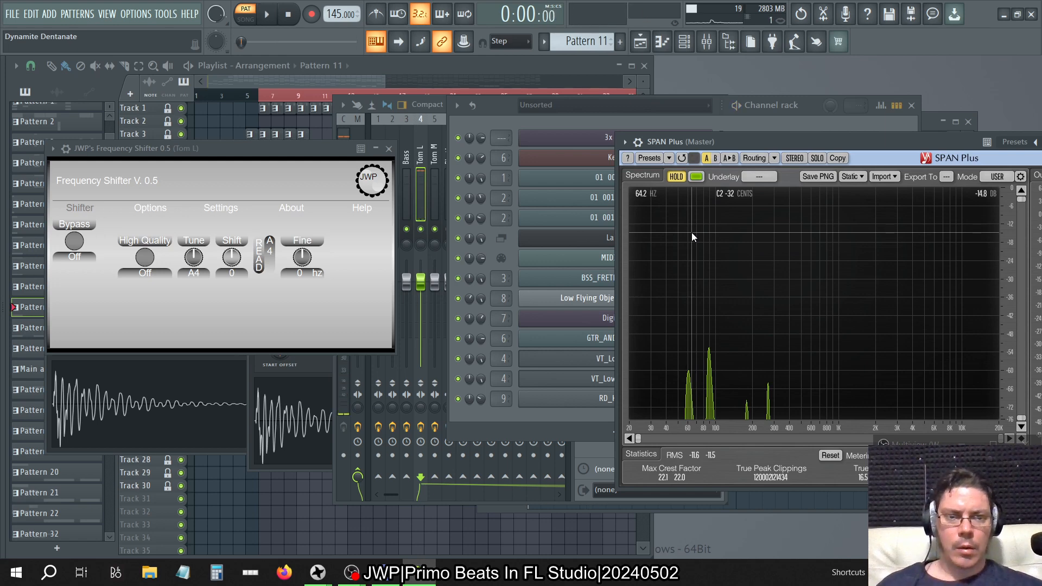
Step: Repeatedly reset and recapture the held spectrum during Pattern 11 playback, comparing the frequency and note of the tom's low peaks and overtone
click(675, 176)
key(space)
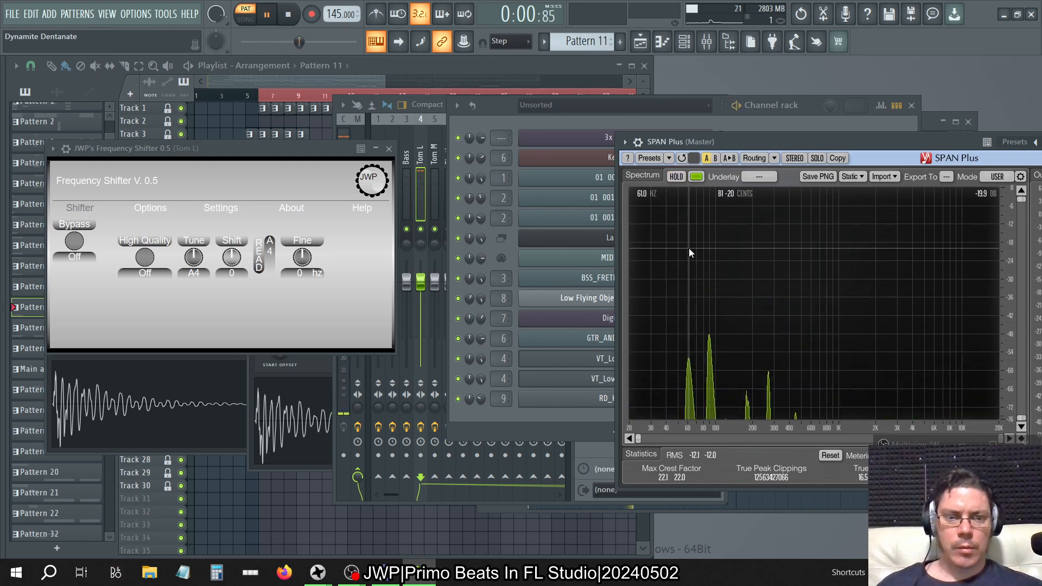
key(space)
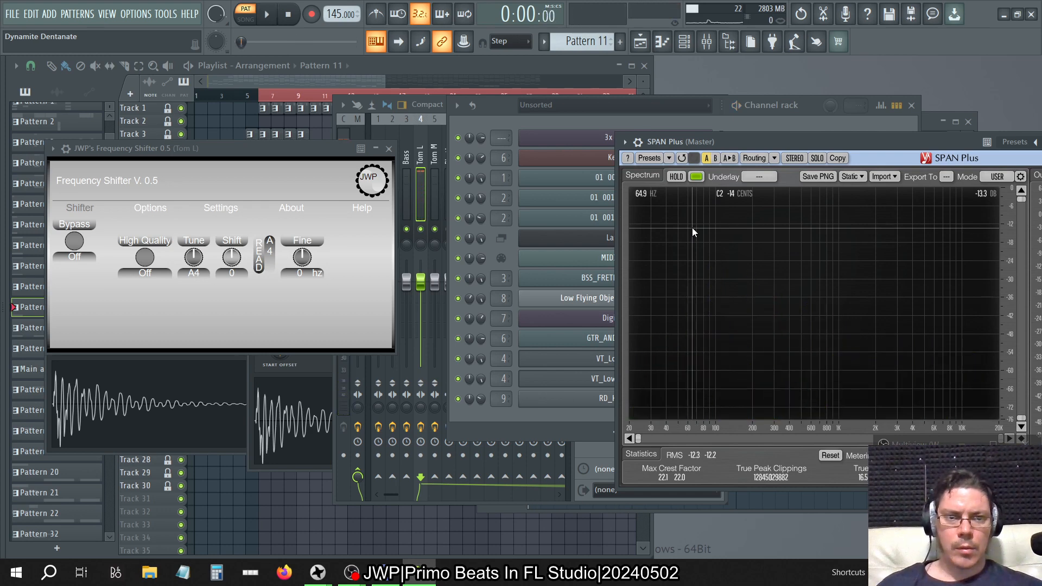
key(space)
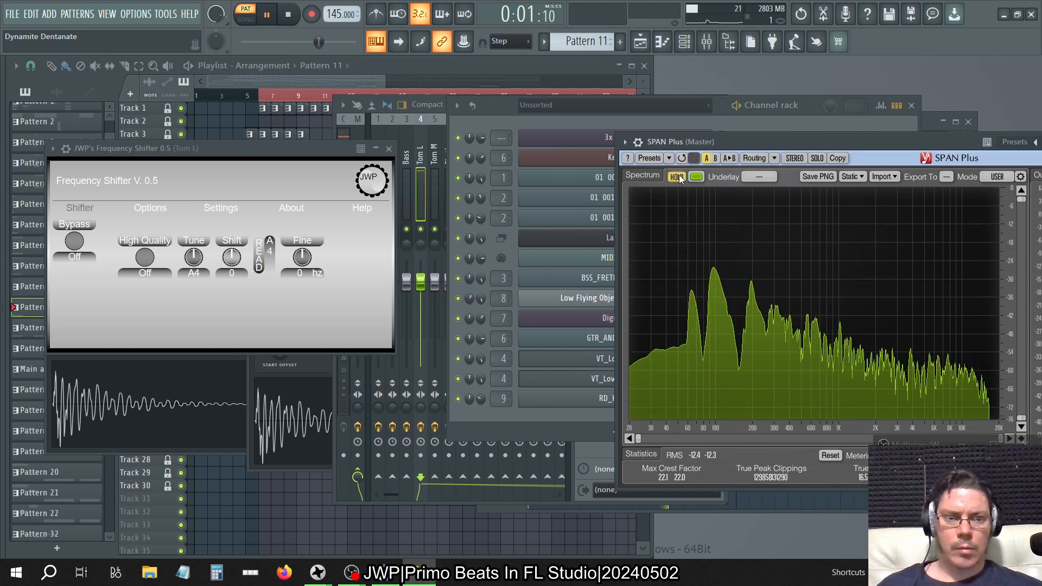
click(679, 175)
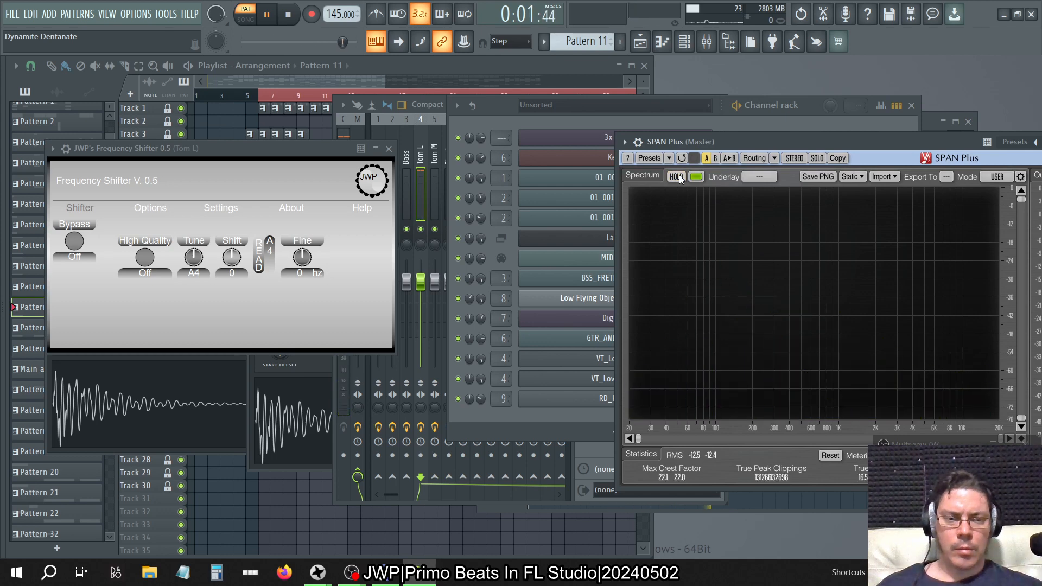
click(677, 177)
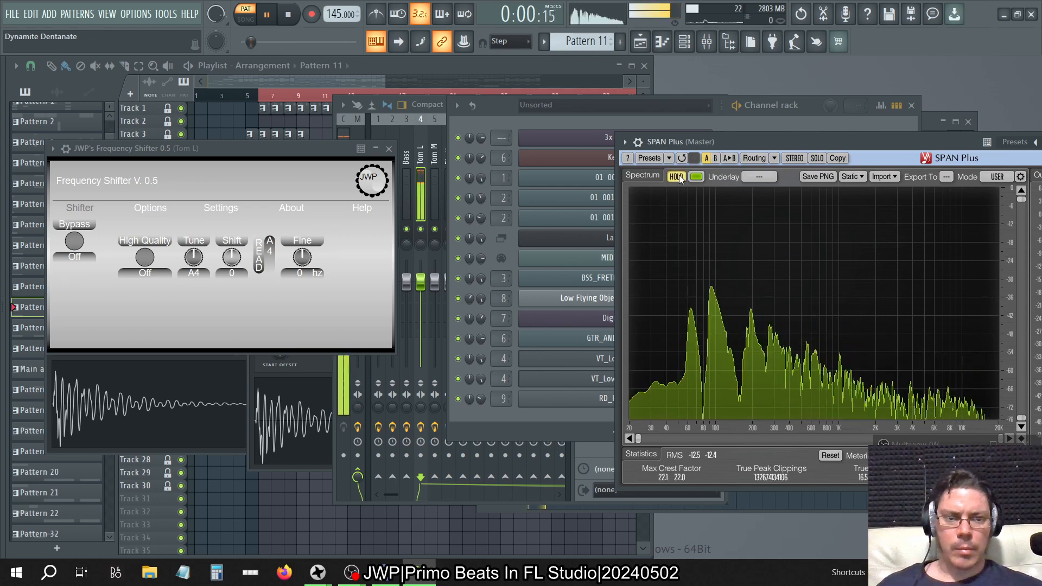
click(676, 176)
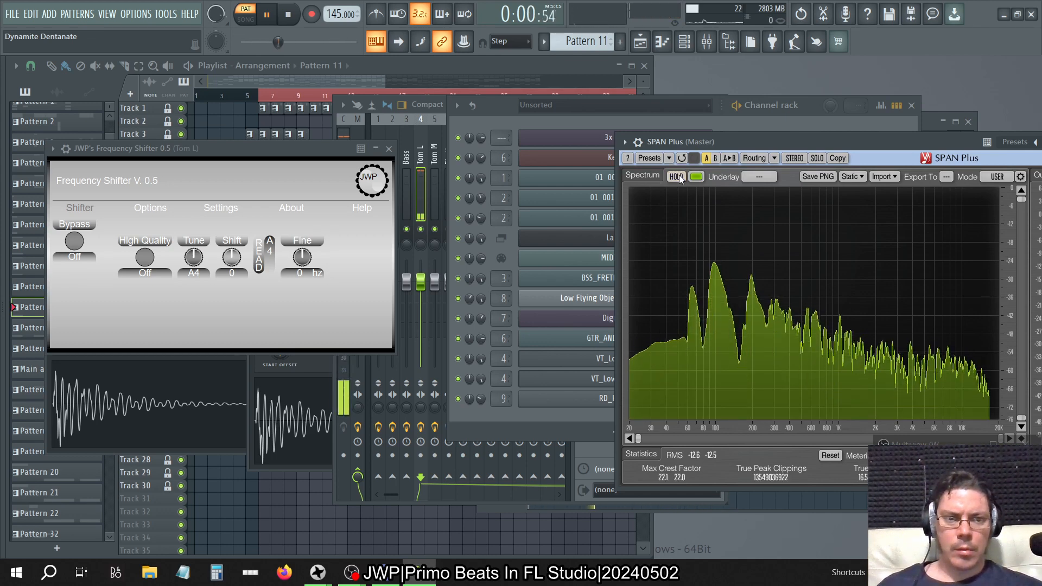
click(677, 176)
key(space)
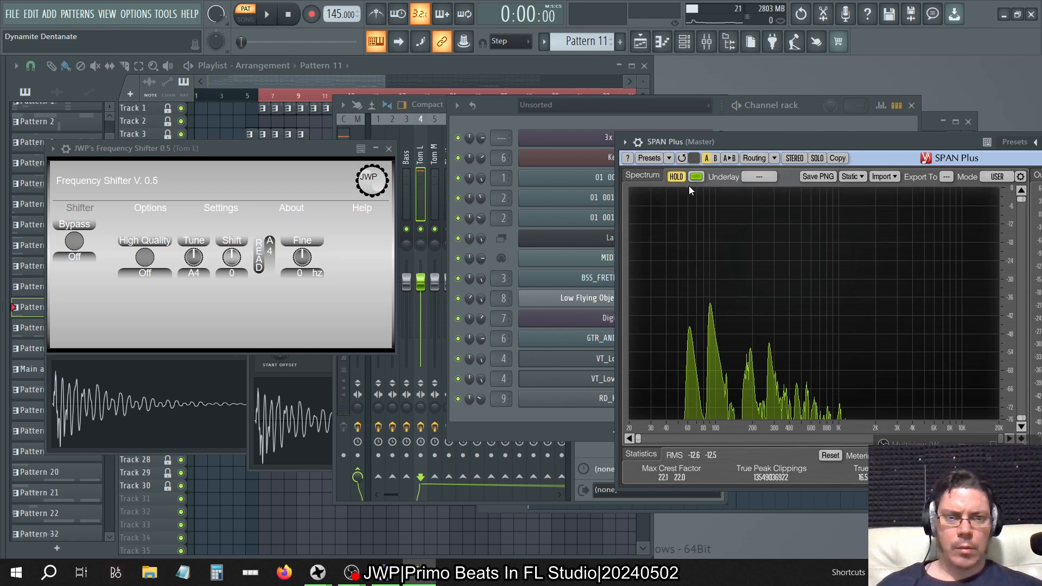
click(676, 179)
key(space)
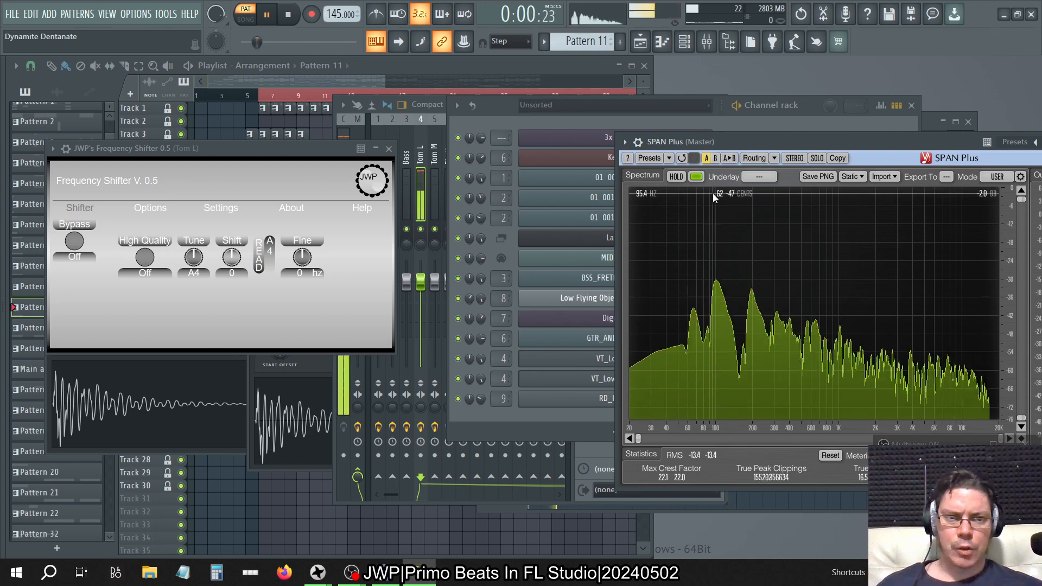
click(676, 176)
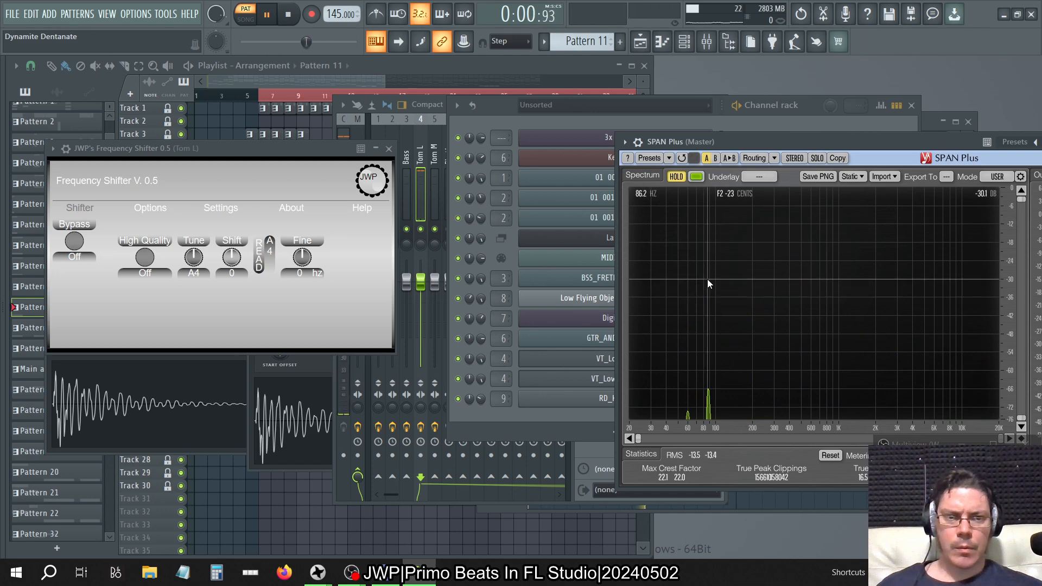
click(677, 177)
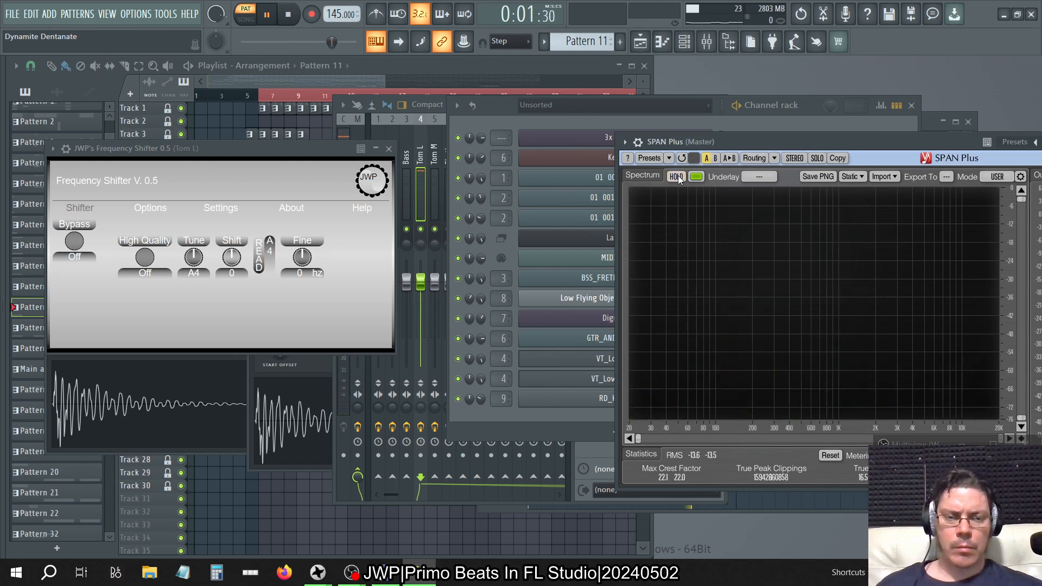
click(676, 176)
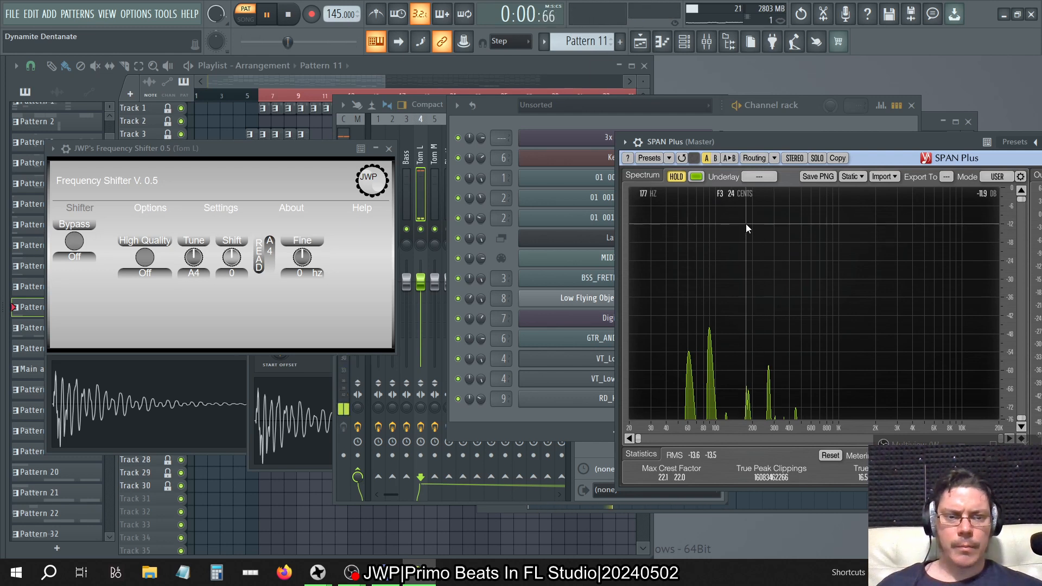
click(677, 177)
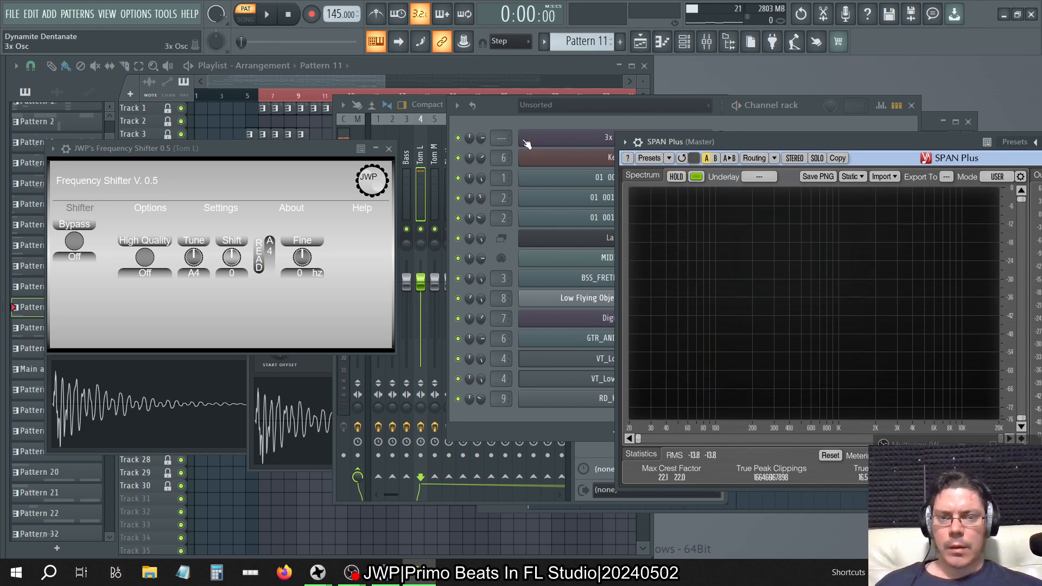
Step: Set the Tom L frequency shifter's Tune to F2 and its Shift to -1
click(500, 114)
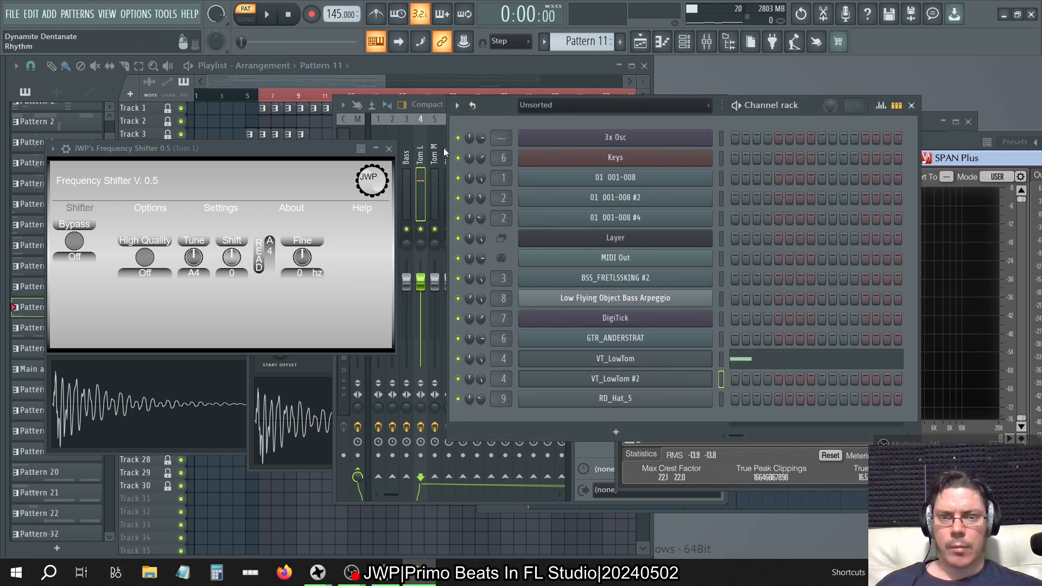
click(958, 142)
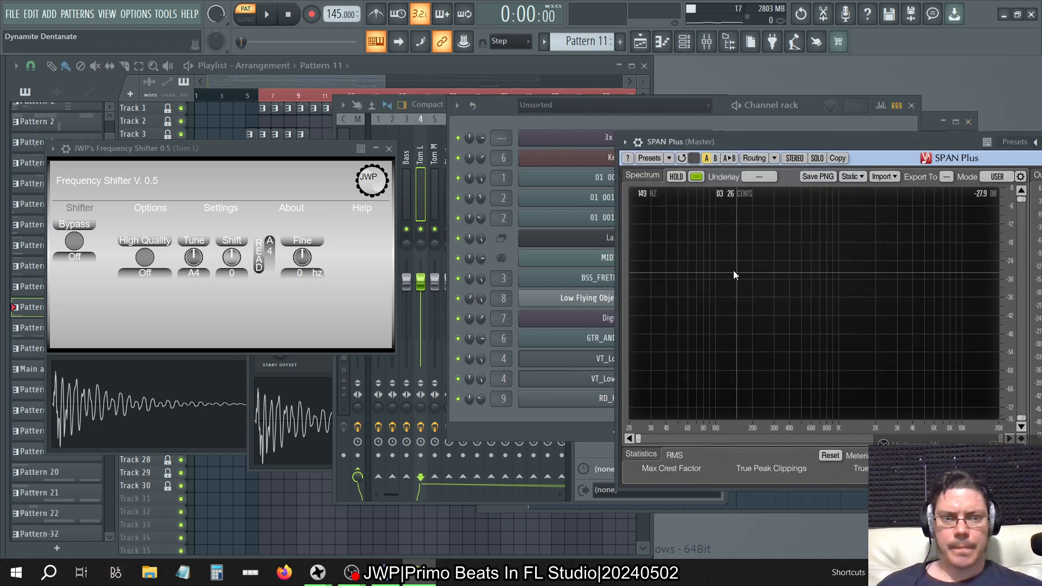
key(space)
key(space)
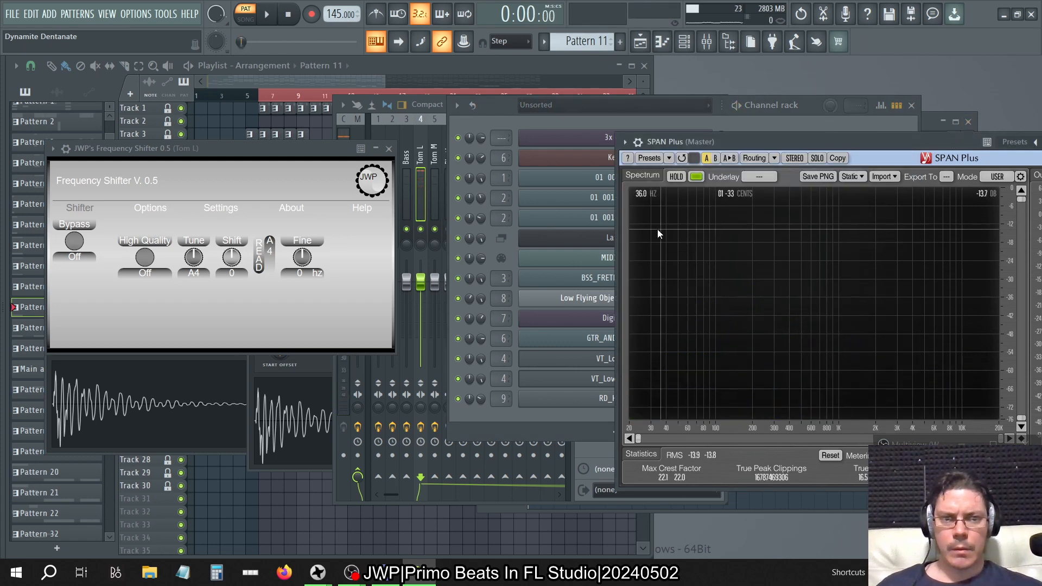
click(194, 271)
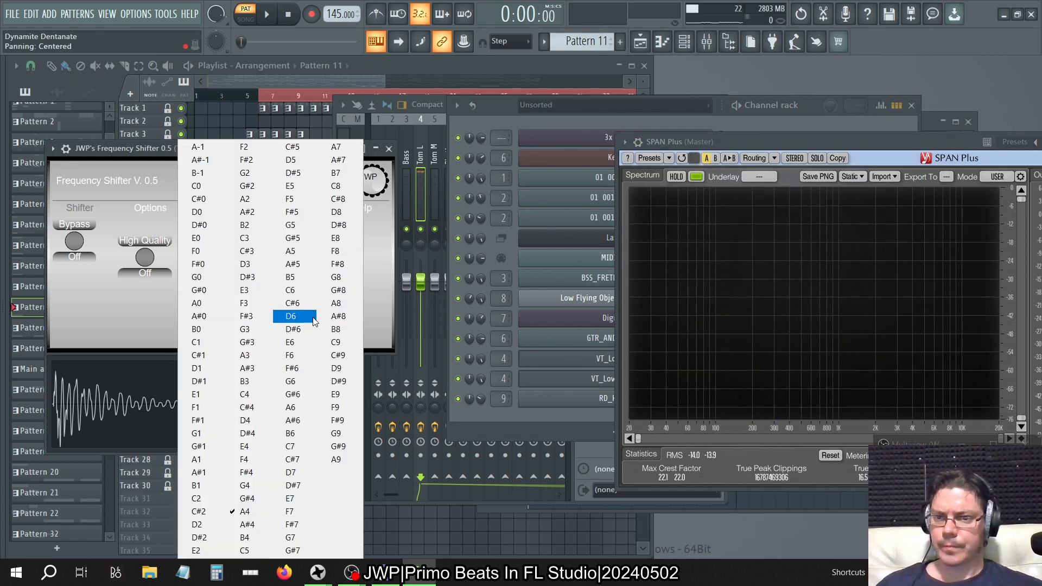
click(255, 148)
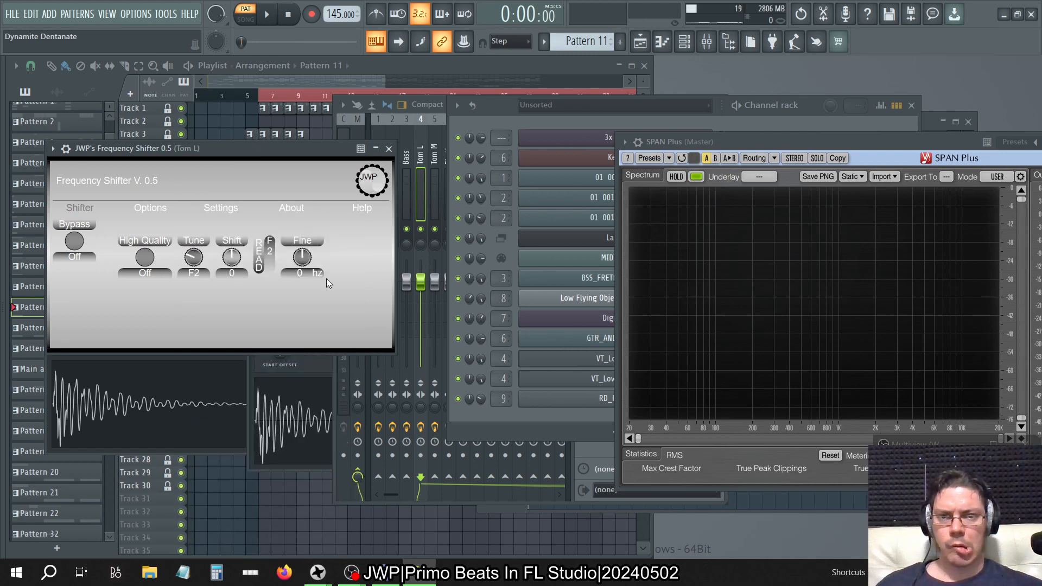
scroll(231, 257, down, 2)
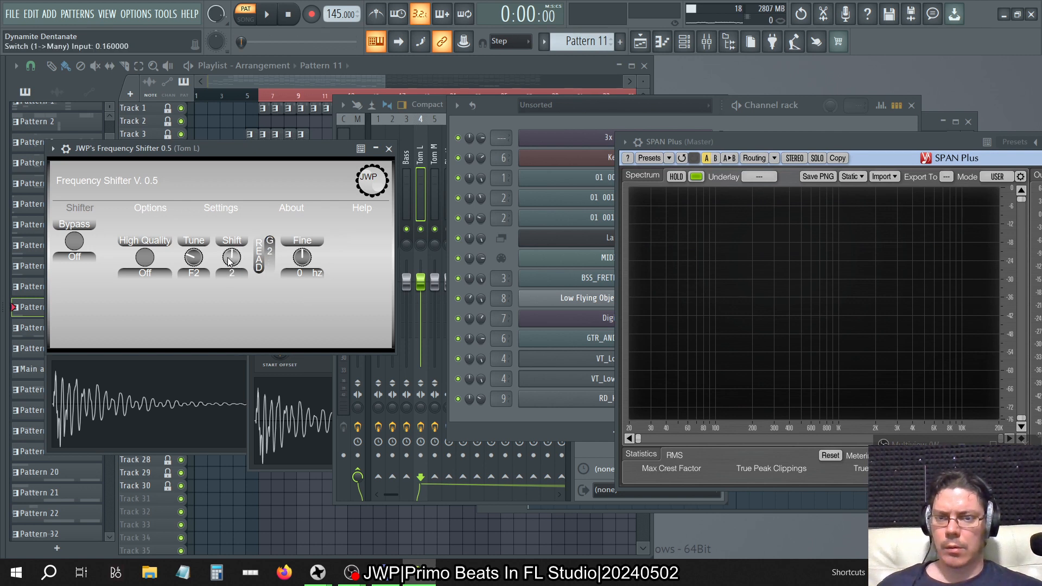
scroll(229, 266, down, 3)
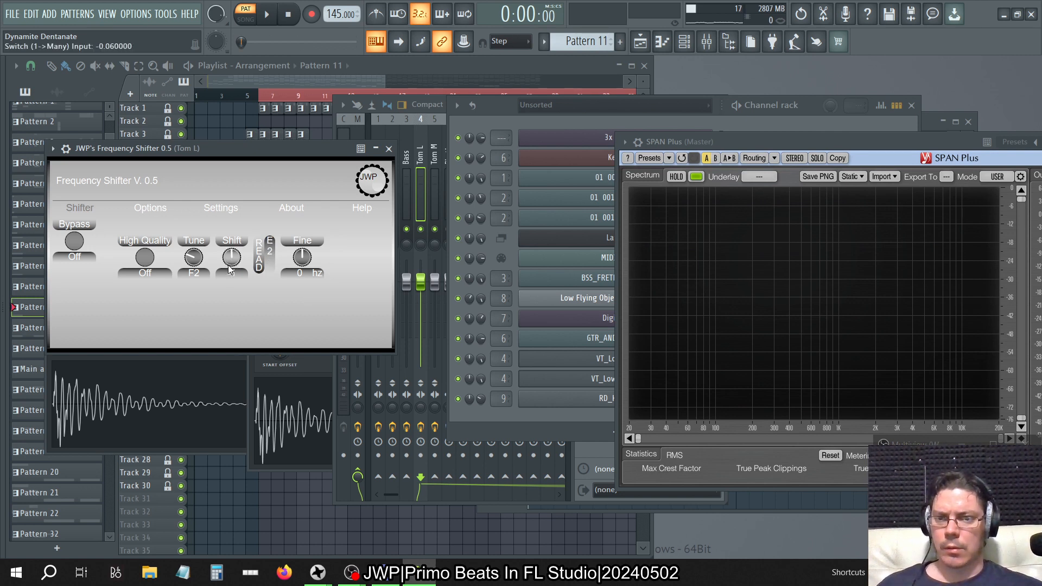
Step: Play Pattern 11 and recapture the held spectrum in SPAN Plus to examine the shifted tom's low peaks
key(space)
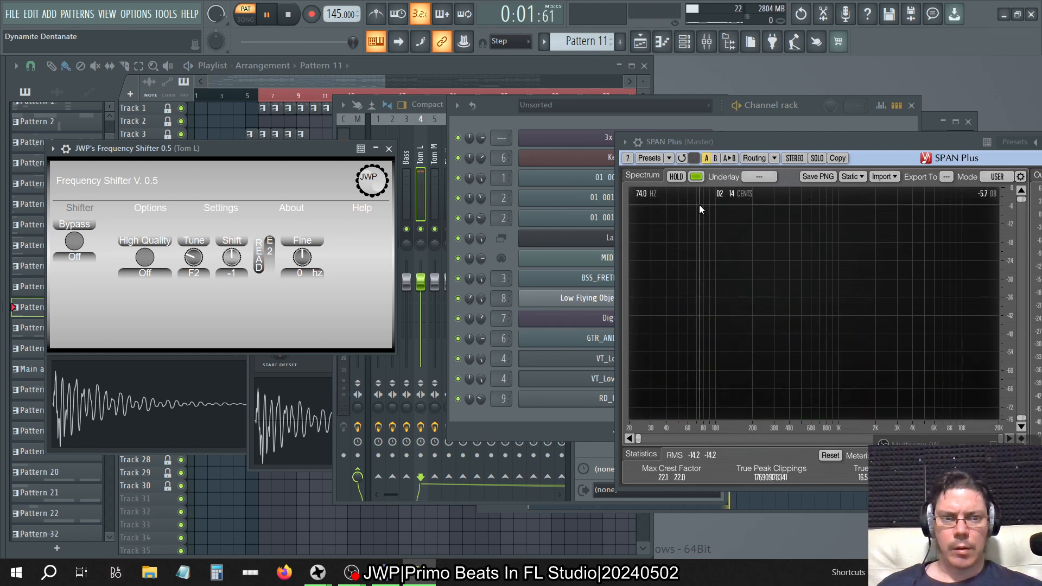
click(677, 177)
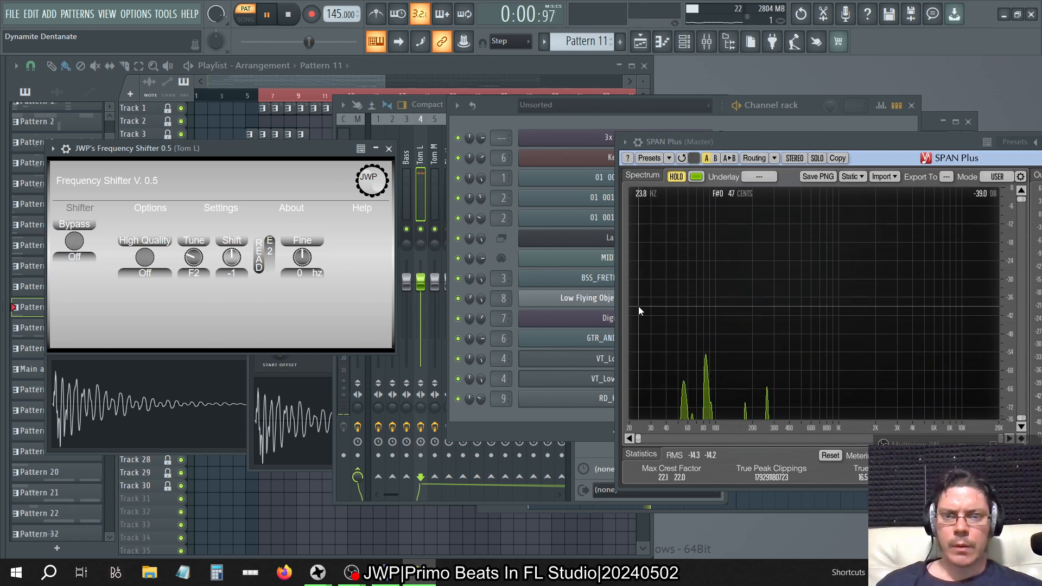
click(673, 177)
key(space)
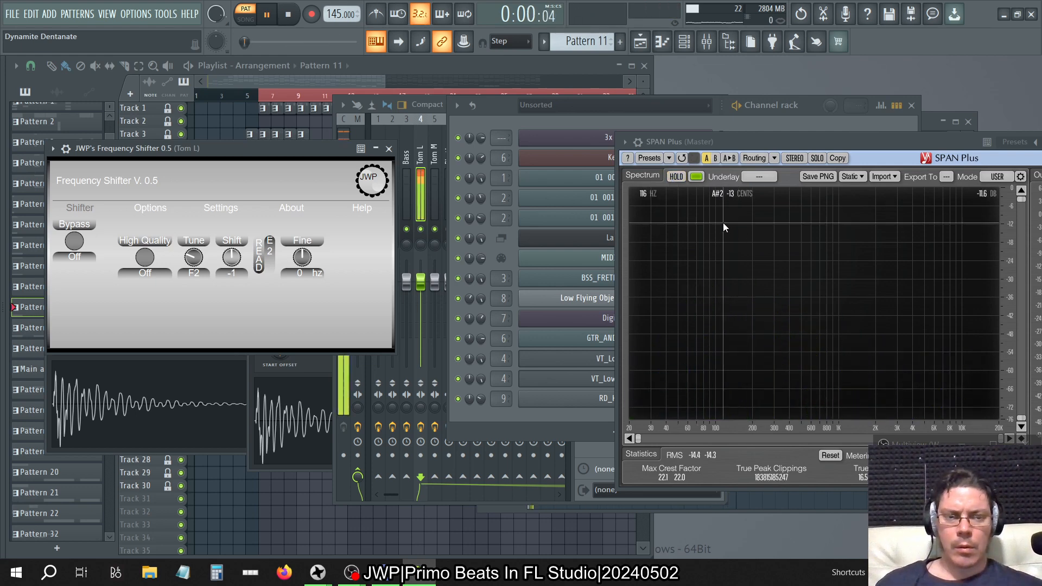
key(space)
click(676, 177)
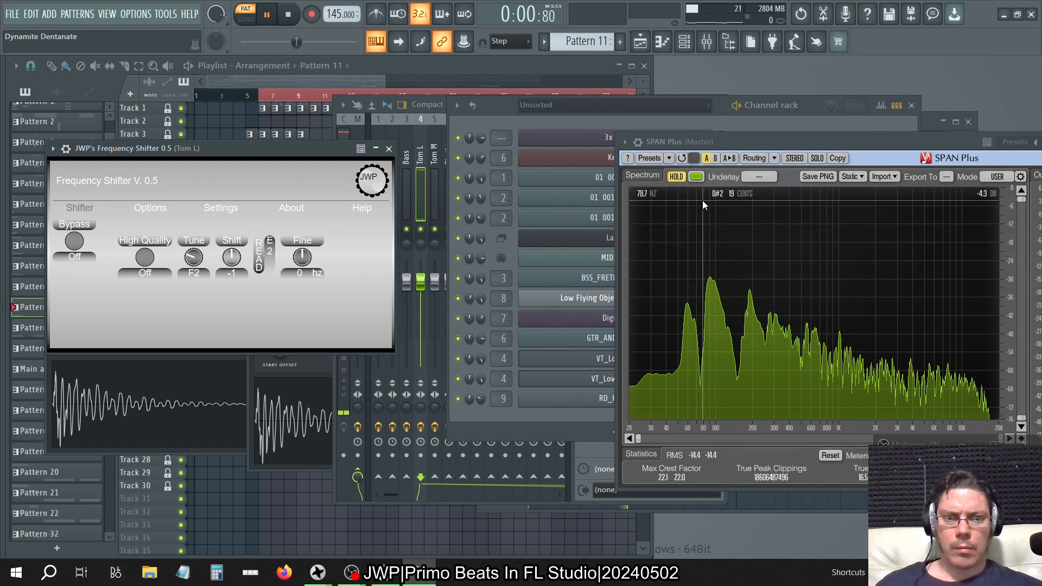
Step: Change the Tom L frequency shifter's Tune to F#2 and its Shift to -2
click(193, 257)
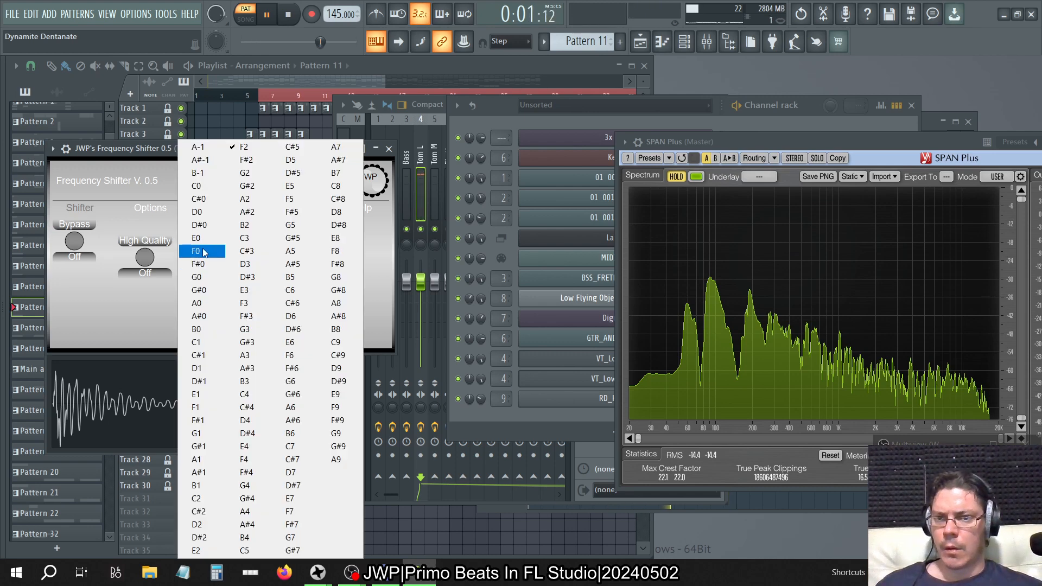
click(244, 167)
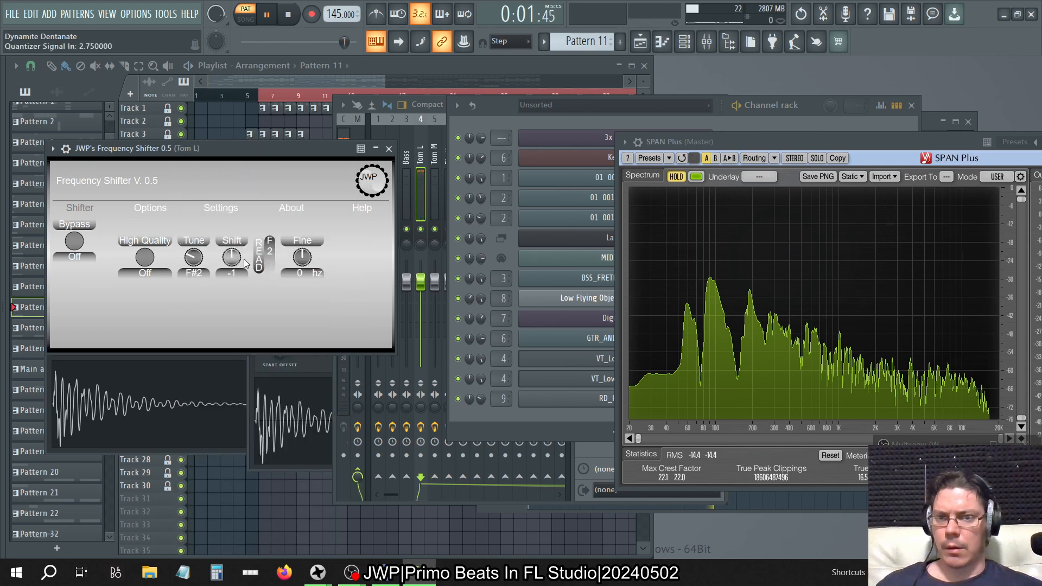
scroll(234, 261, down, 2)
scroll(235, 261, up, 2)
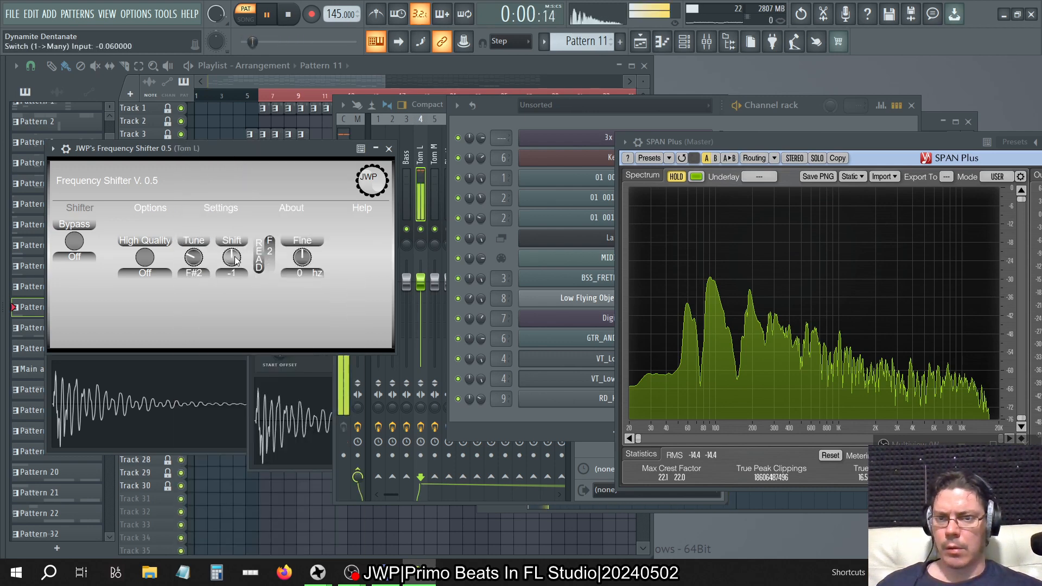
Step: Reset the held spectrum and capture the tom again with the new tuning to examine its peaks
key(space)
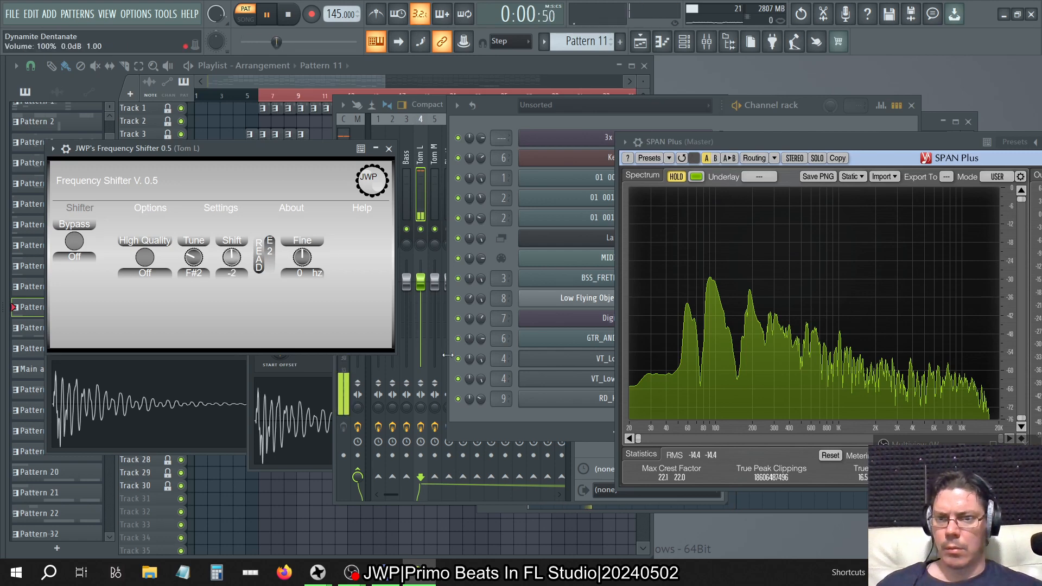
click(678, 175)
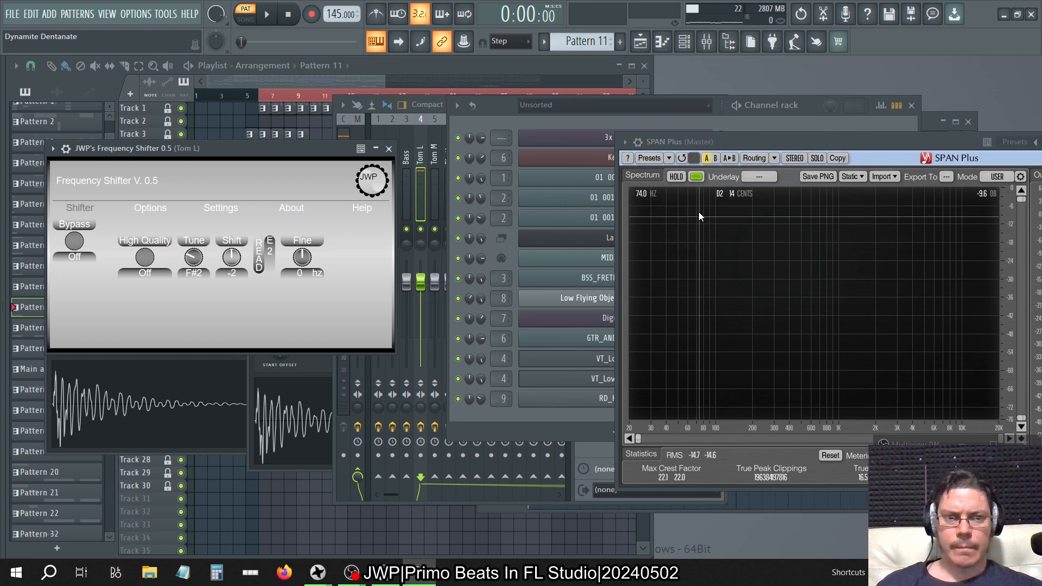
click(677, 177)
key(space)
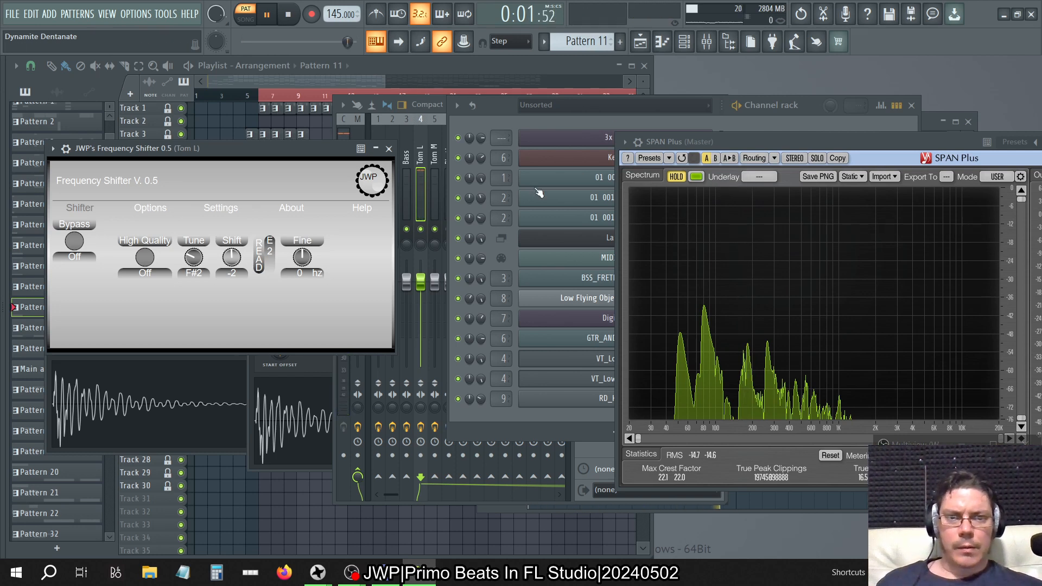
Step: Switch playback to song mode, mute the VT_LowTom #2 channel and bring SPAN Plus to the front
click(495, 112)
click(245, 17)
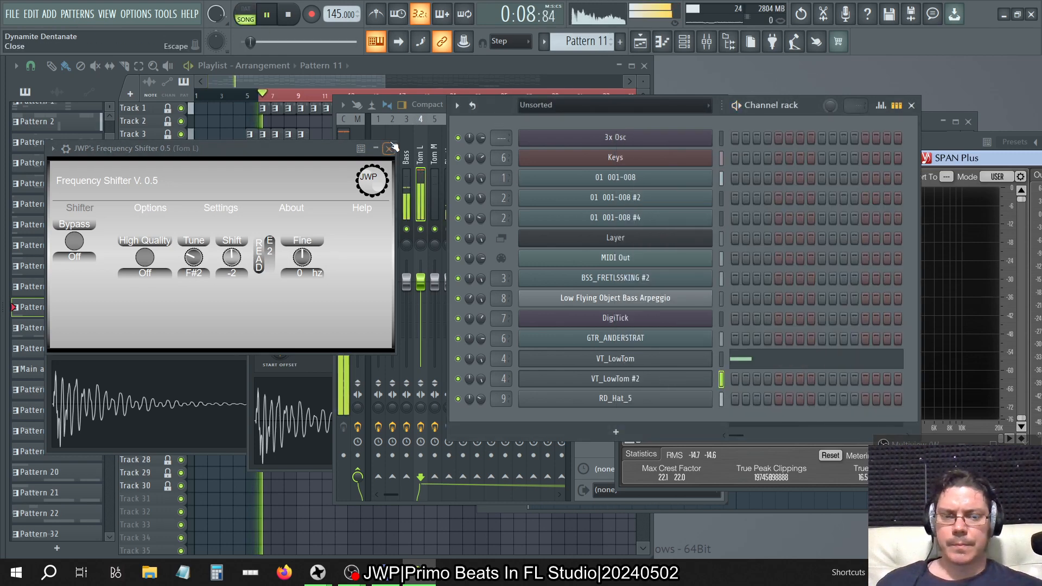
click(458, 379)
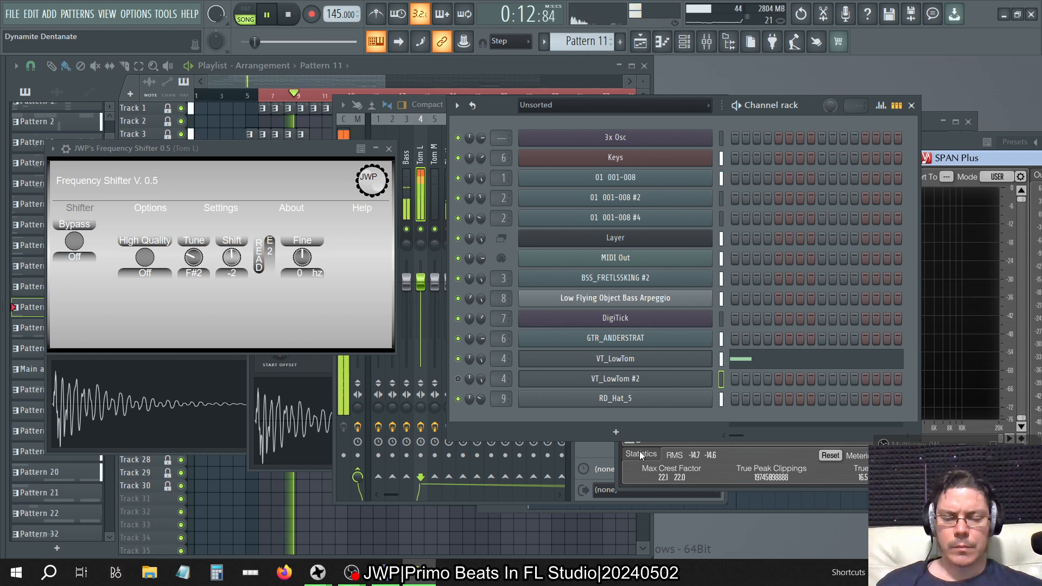
click(936, 135)
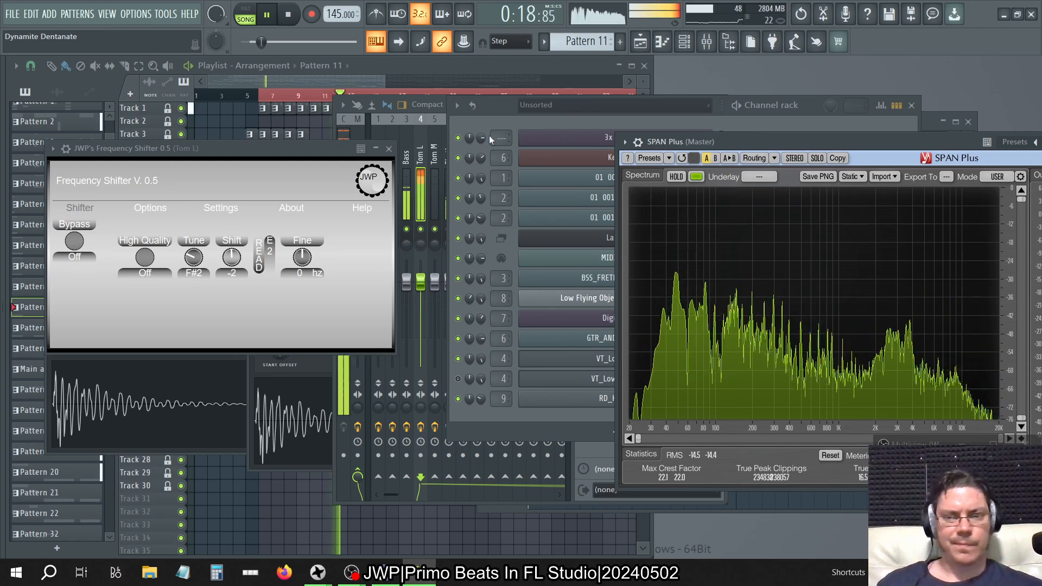
Step: Audition the Tom L shifter's Shift at values between -4 and 5 during song playback, return it to -2 and stop
scroll(231, 257, down, 2)
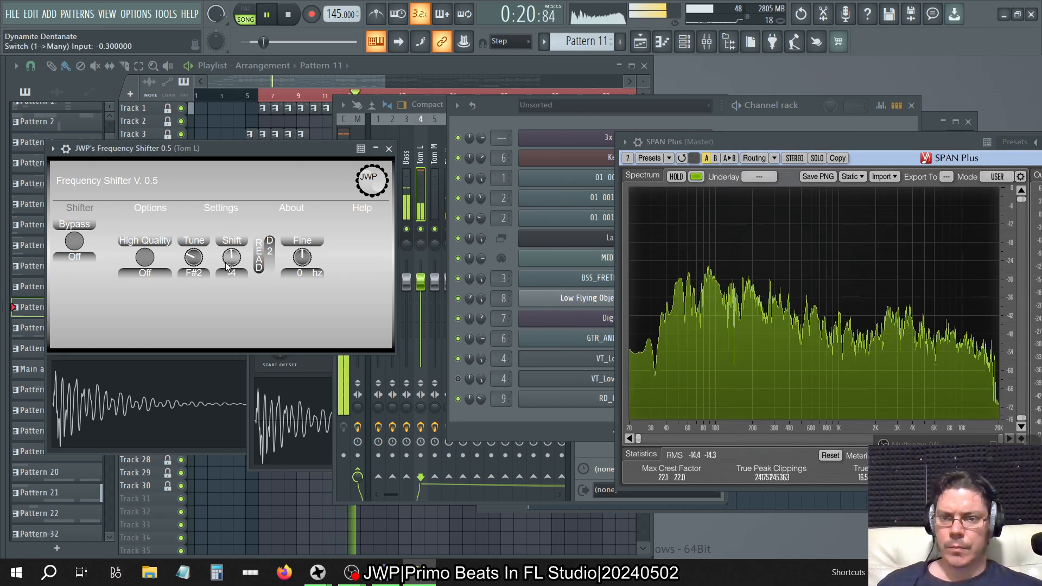
scroll(225, 259, up, 5)
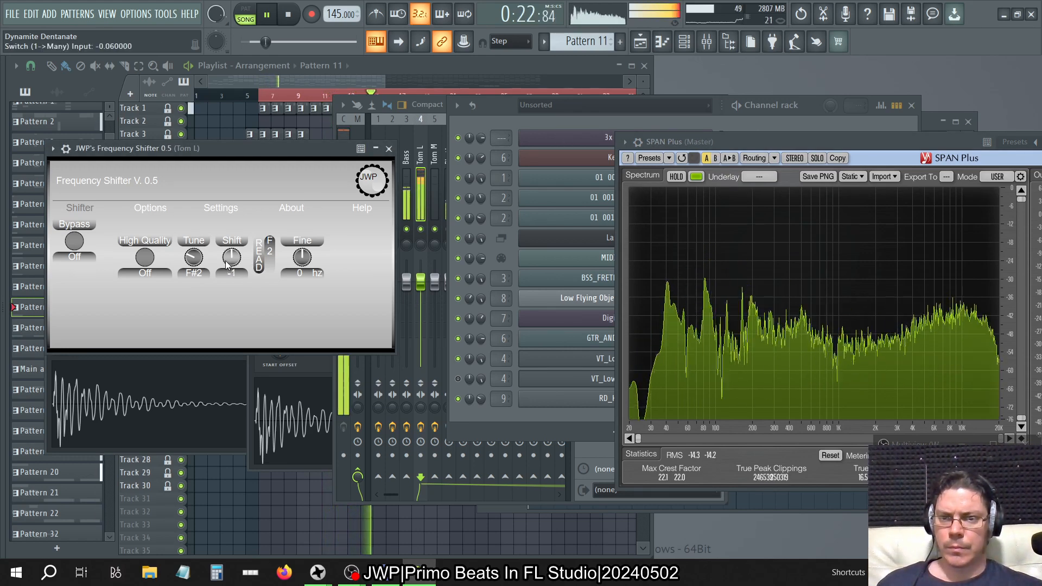
scroll(227, 259, up, 8)
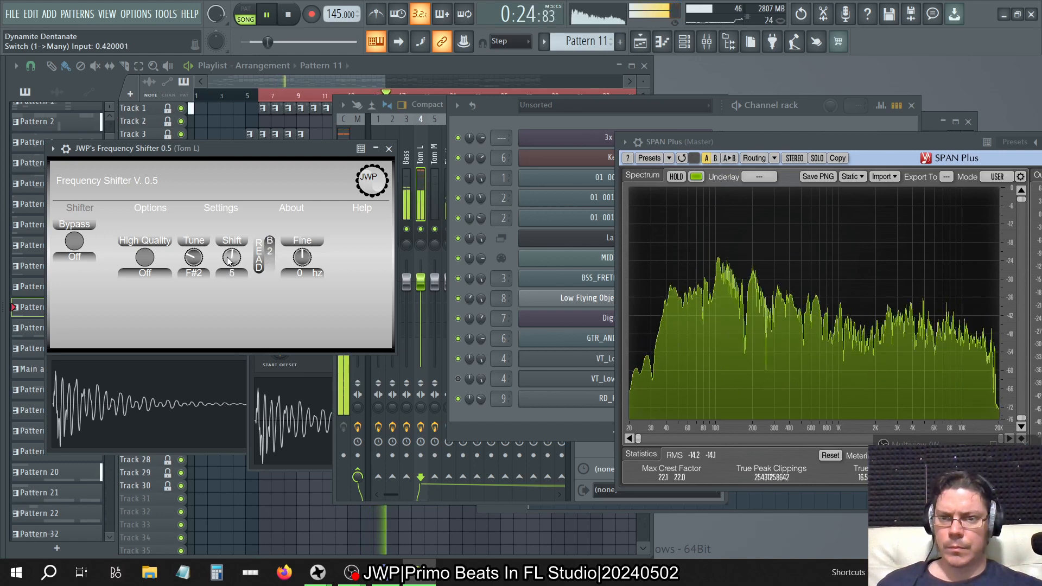
scroll(229, 260, down, 5)
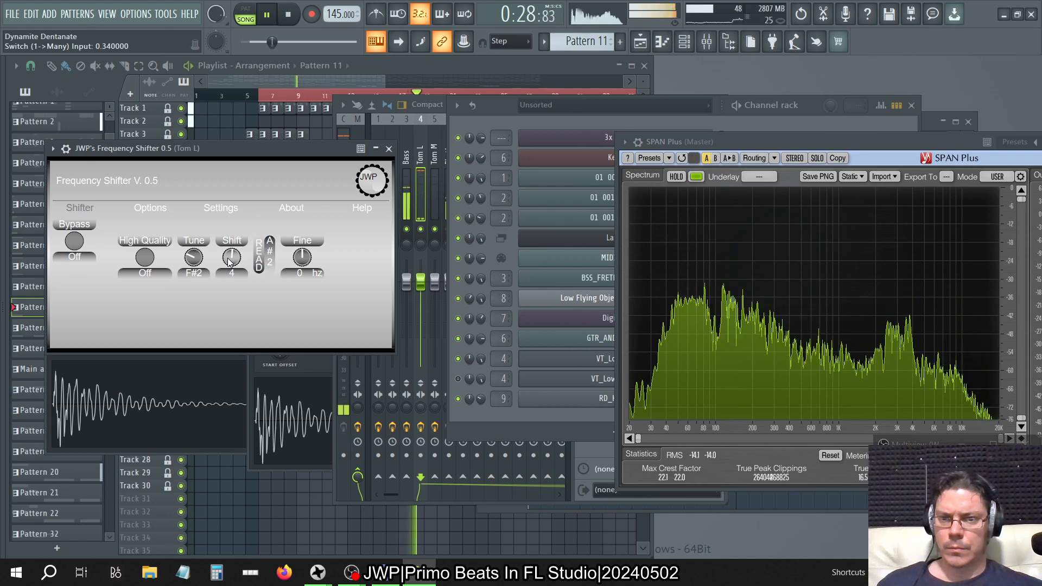
scroll(227, 262, down, 1)
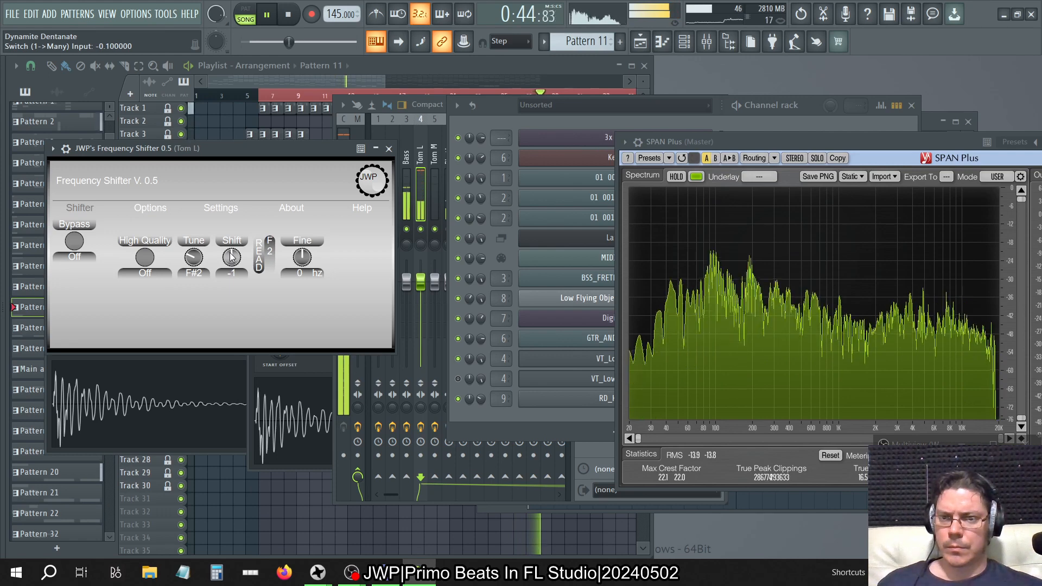
drag(232, 257, 232, 260)
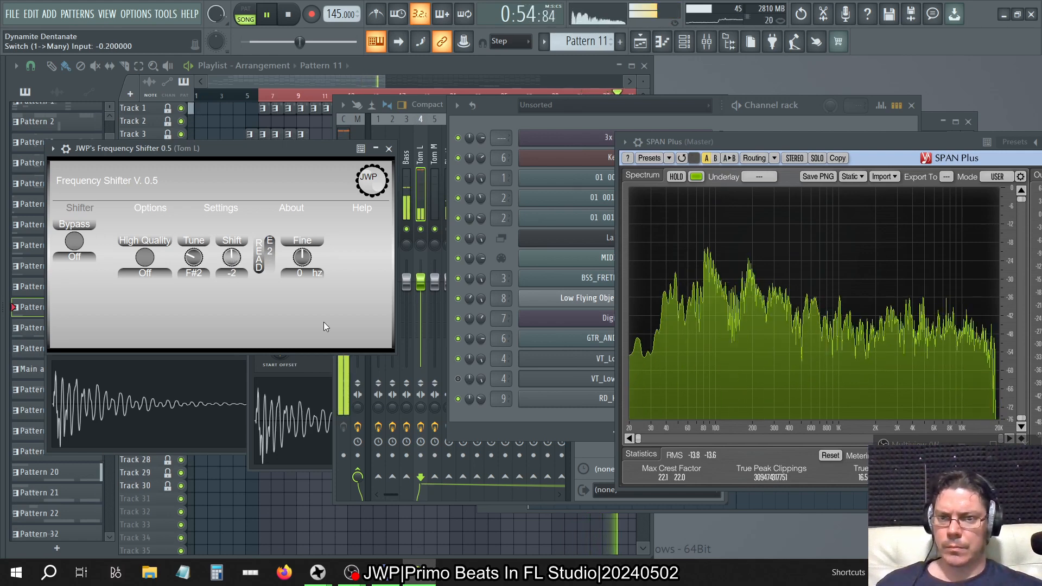
key(space)
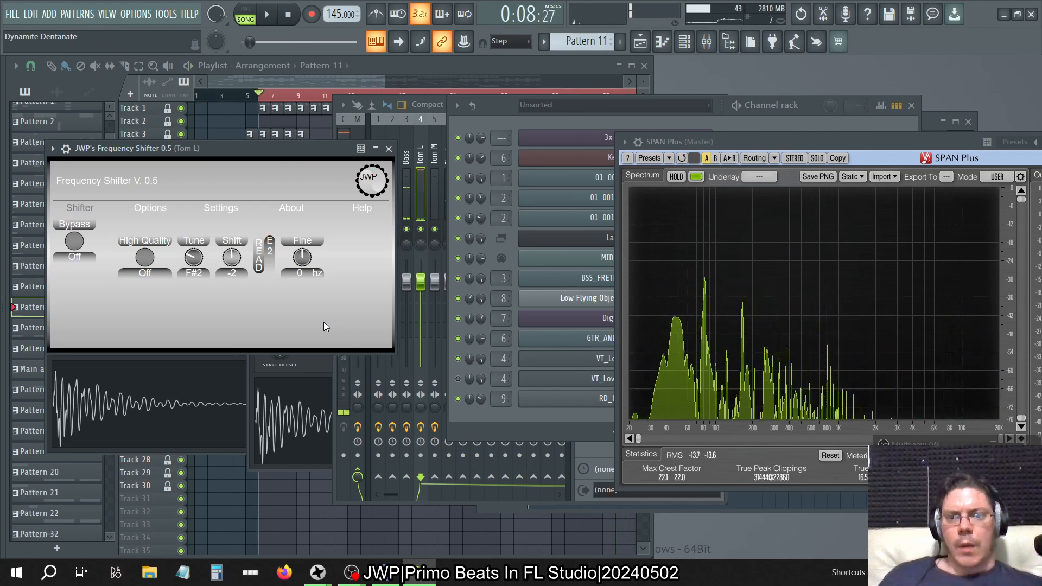
Step: Copy JWP's Frequency Shifter with its settings from Tom L to the first effect slot of Tom M
drag(516, 106, 641, 113)
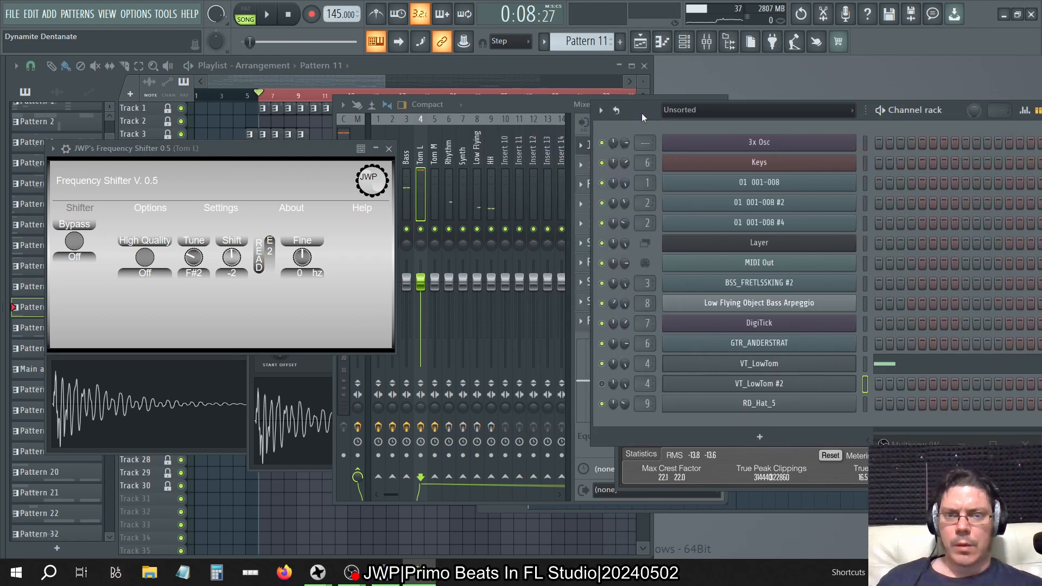
click(420, 158)
click(617, 147)
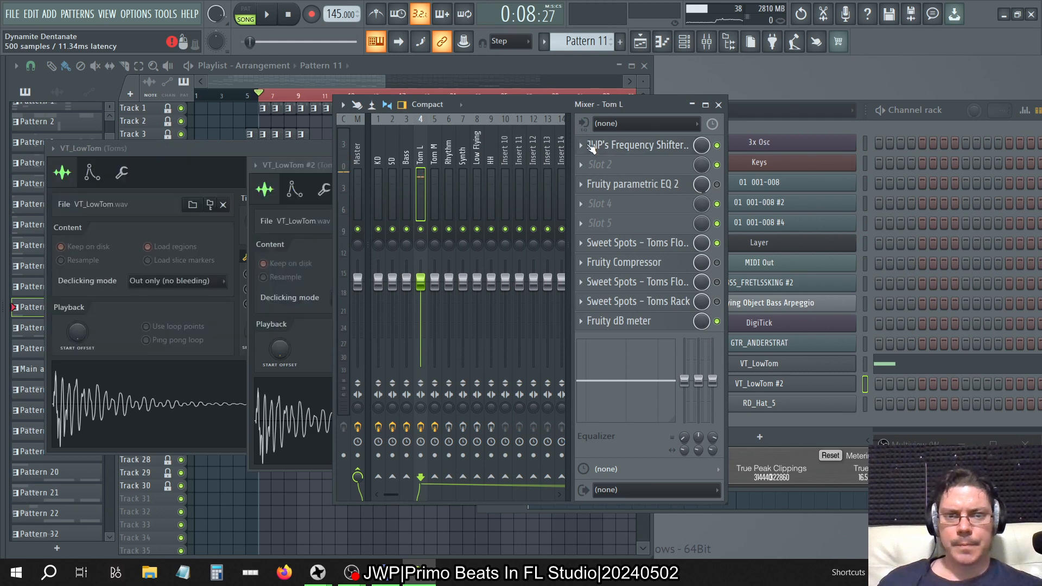
click(581, 144)
drag(613, 220, 437, 154)
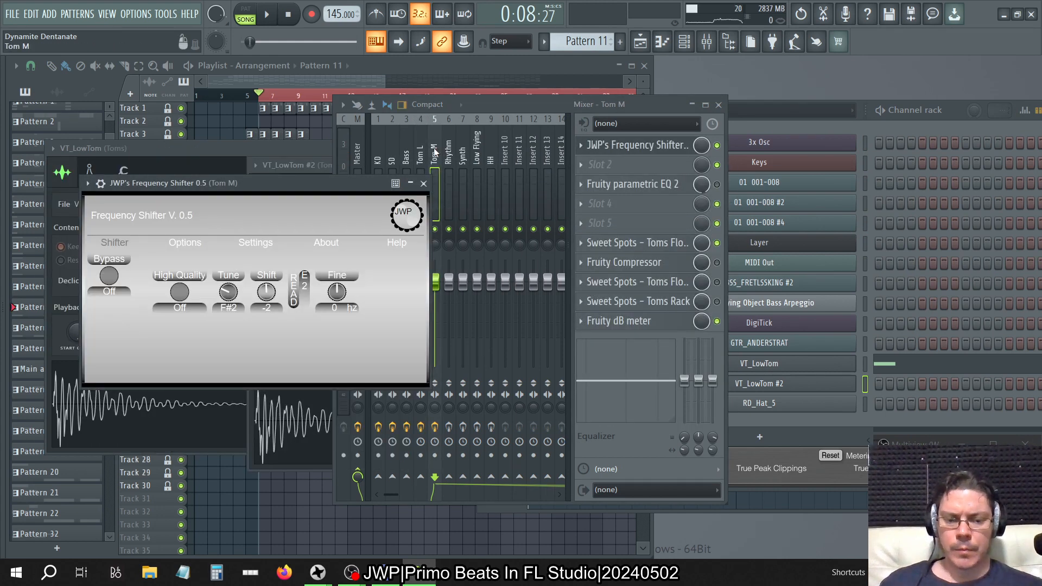
Step: Close all open windows, show the mixer again and set the Tom M frequency shifter's Shift to -1
key(F12)
click(710, 43)
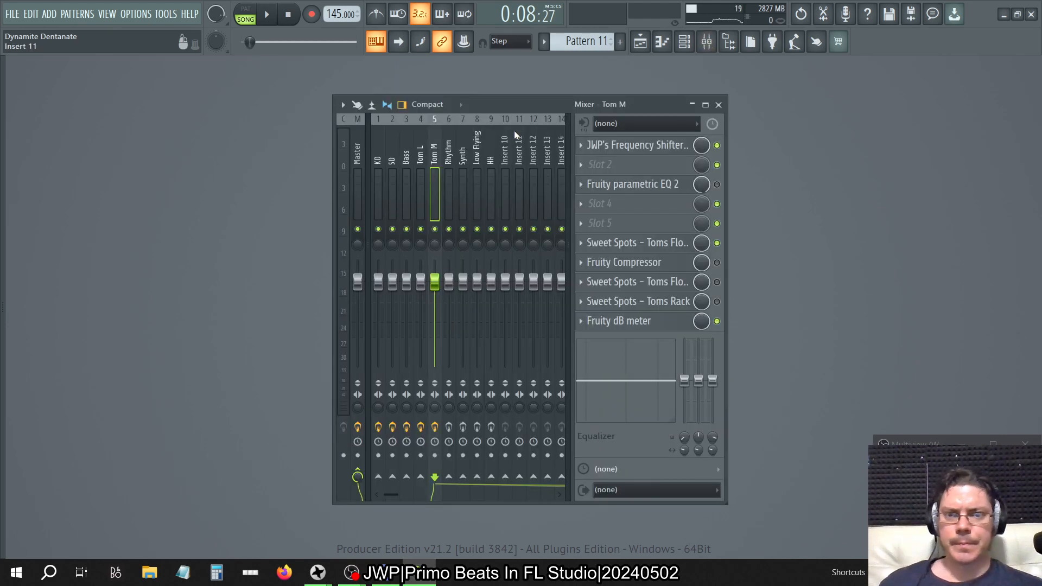
click(656, 152)
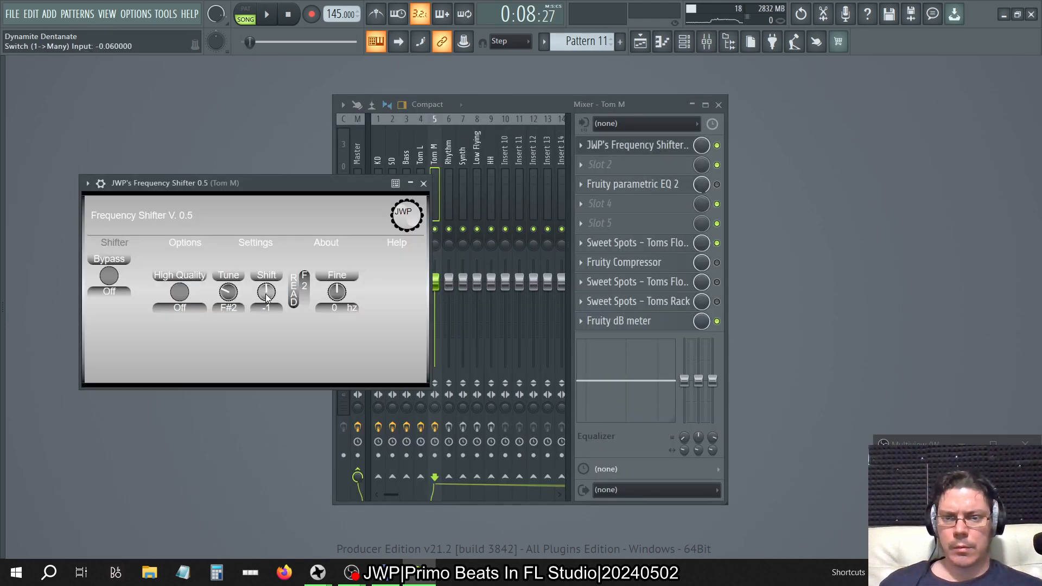
Step: Play the song, unmute VT_LowTom #2 in the channel rack and route it to mixer track 5
key(space)
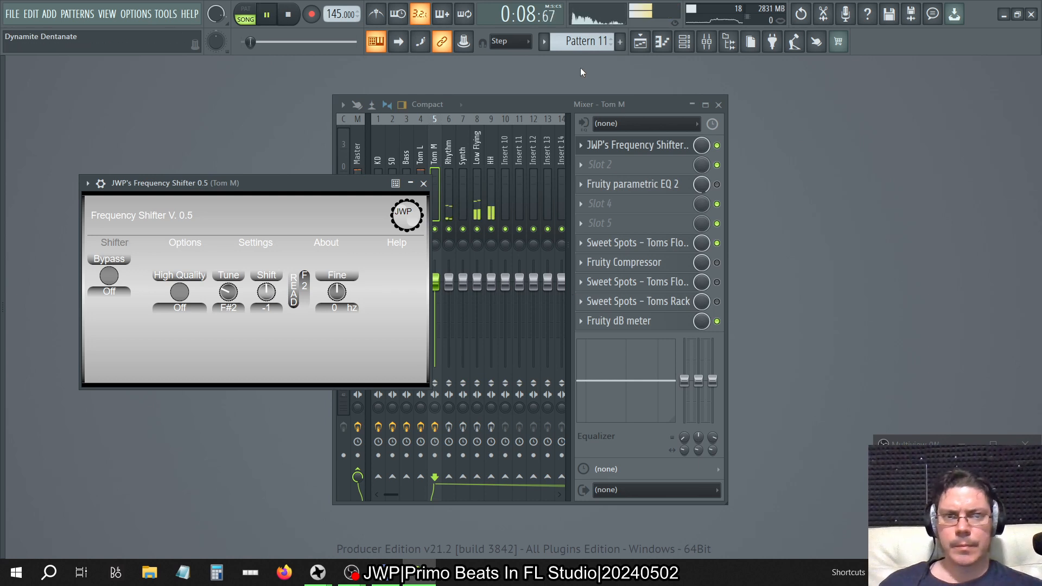
click(684, 41)
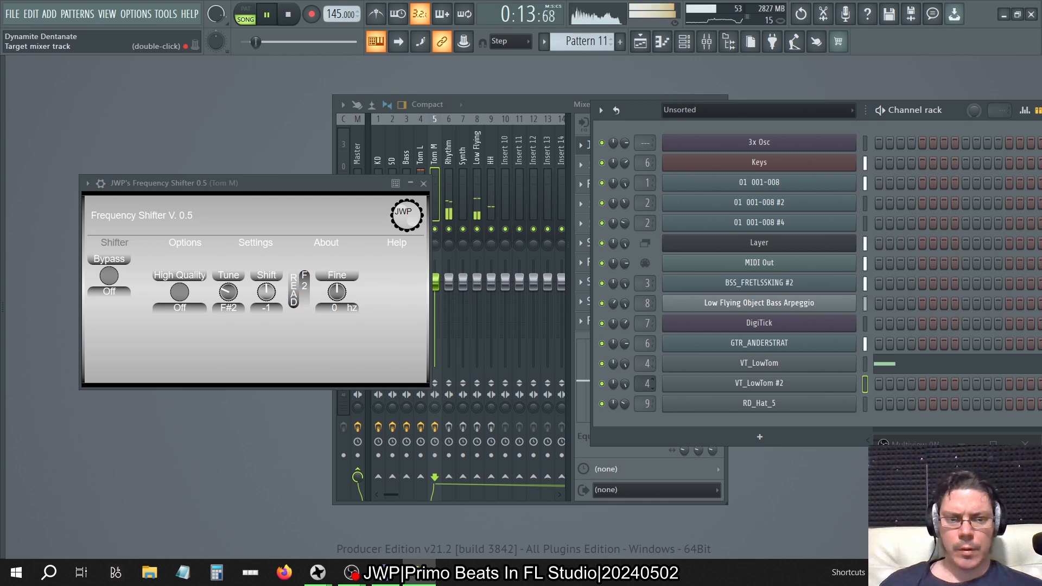
scroll(644, 384, up, 1)
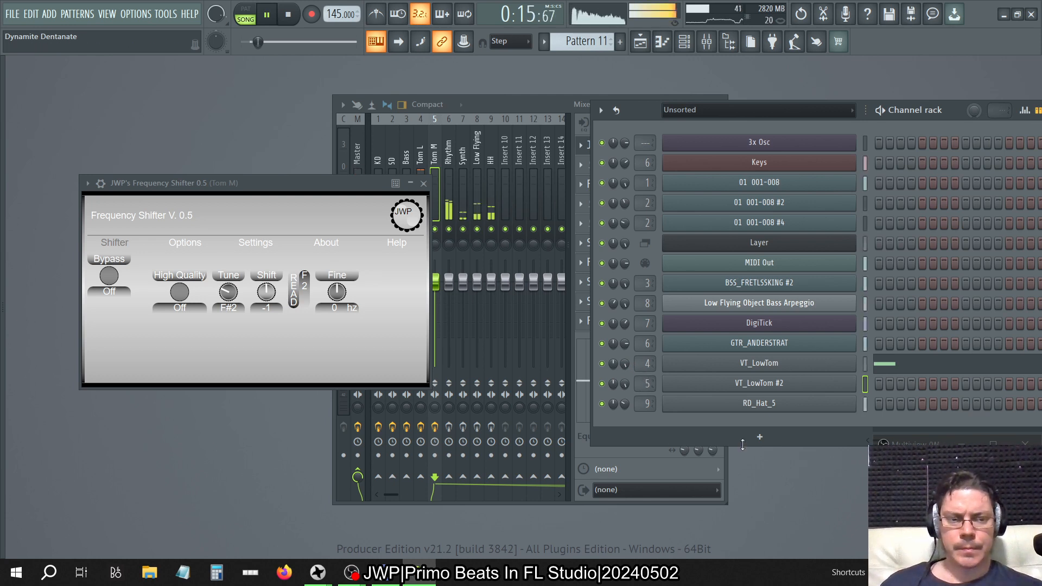
Step: Switch to Pattern 12 and show the playlist with its selection and tool options
key(KP_Add)
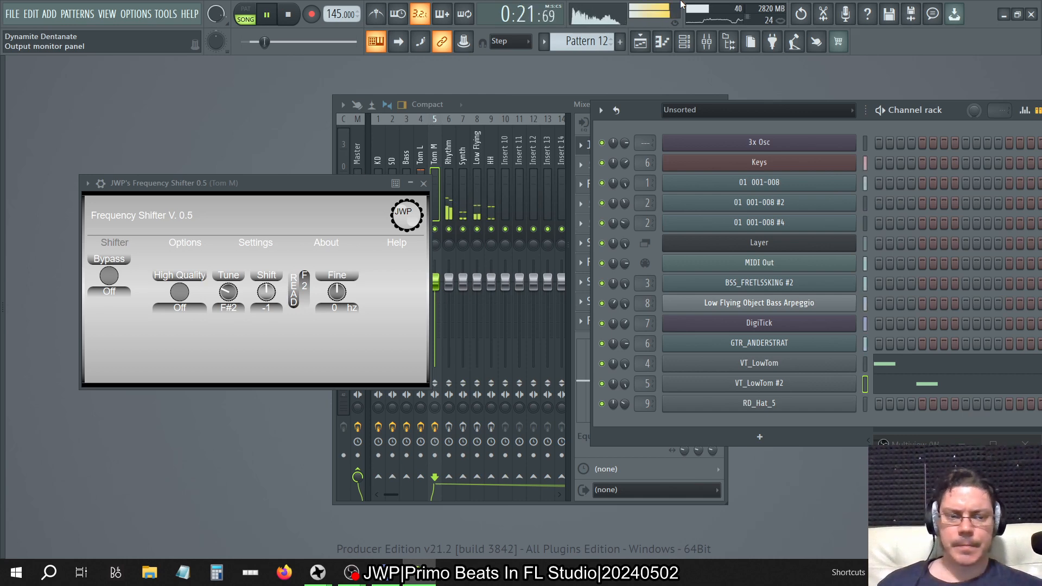
click(642, 43)
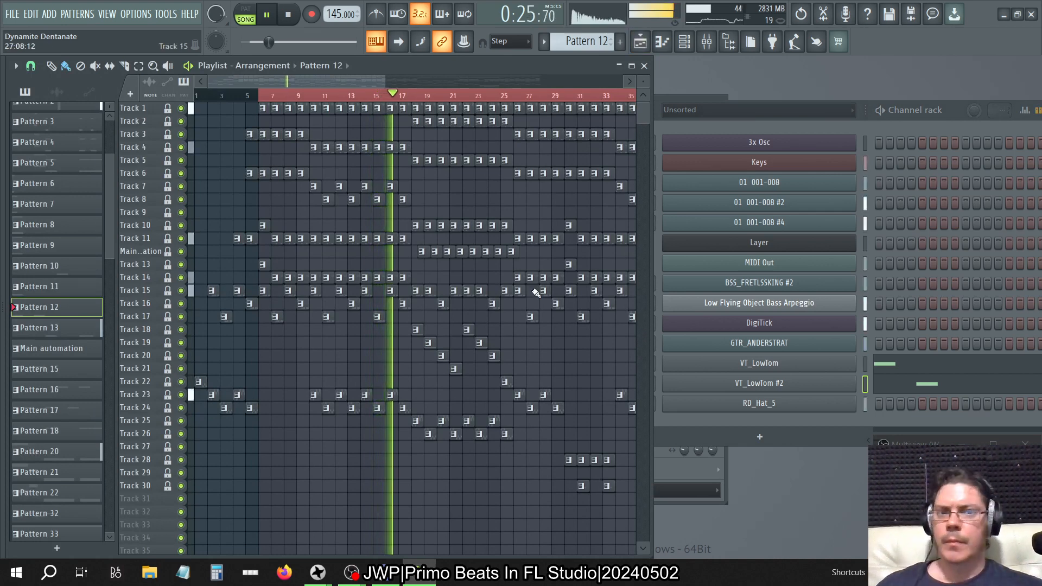
click(15, 65)
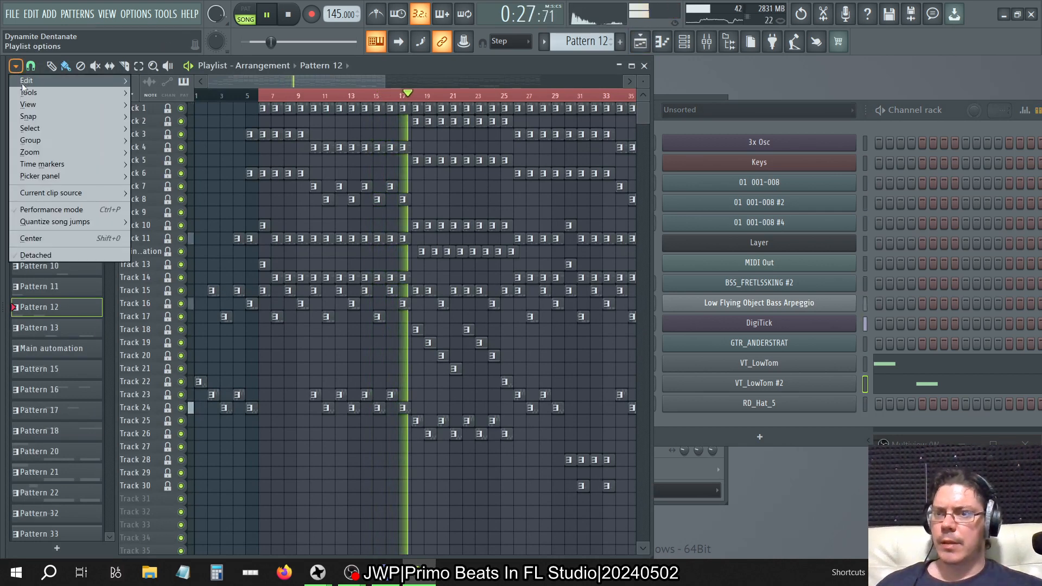
mouse_move(28, 129)
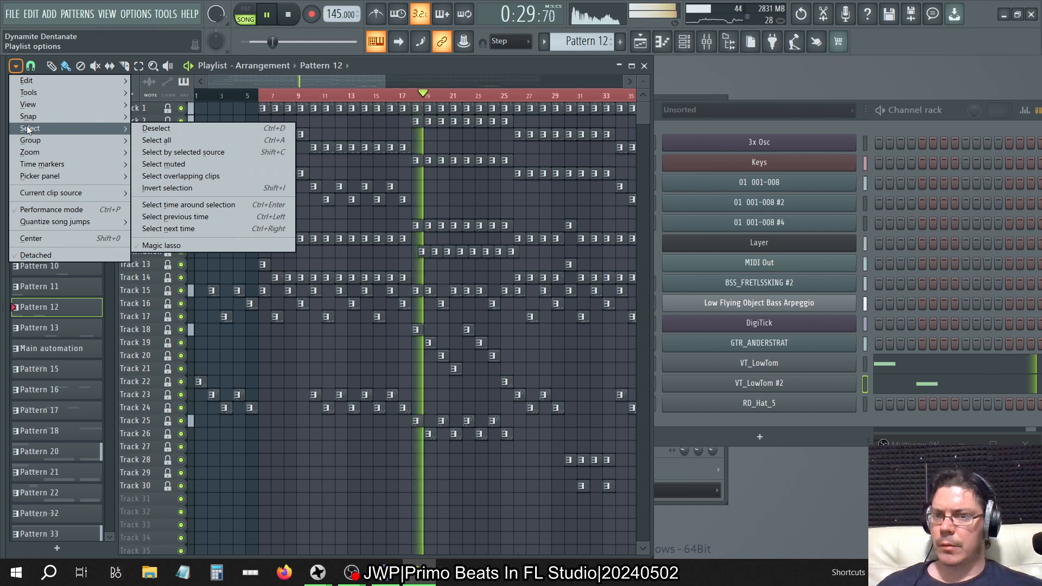
mouse_move(28, 93)
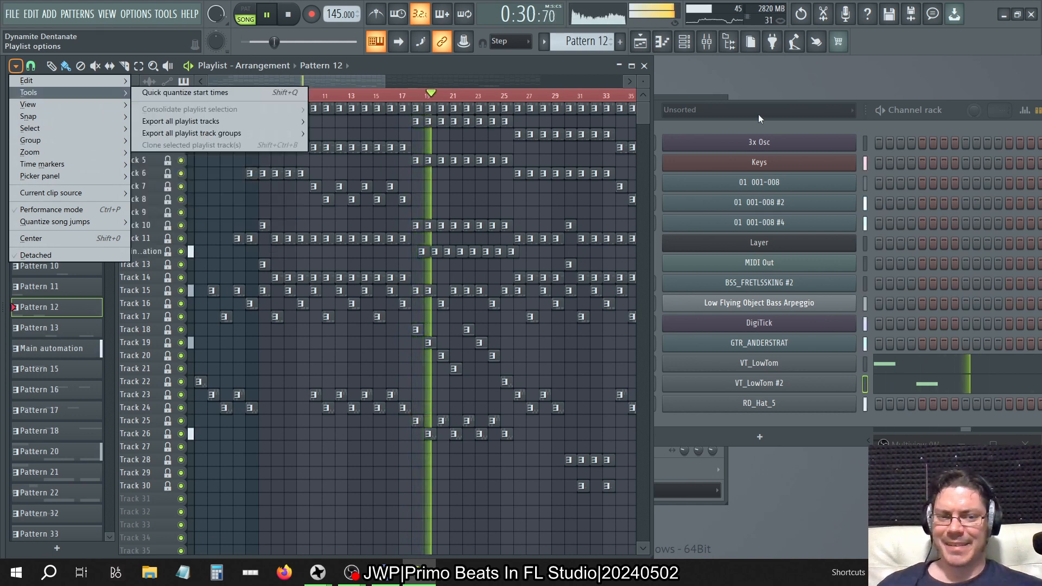
Step: Check the frequency shifter on Tom M and the VT_LowTom #2 notes in the piano roll, closing both
click(706, 39)
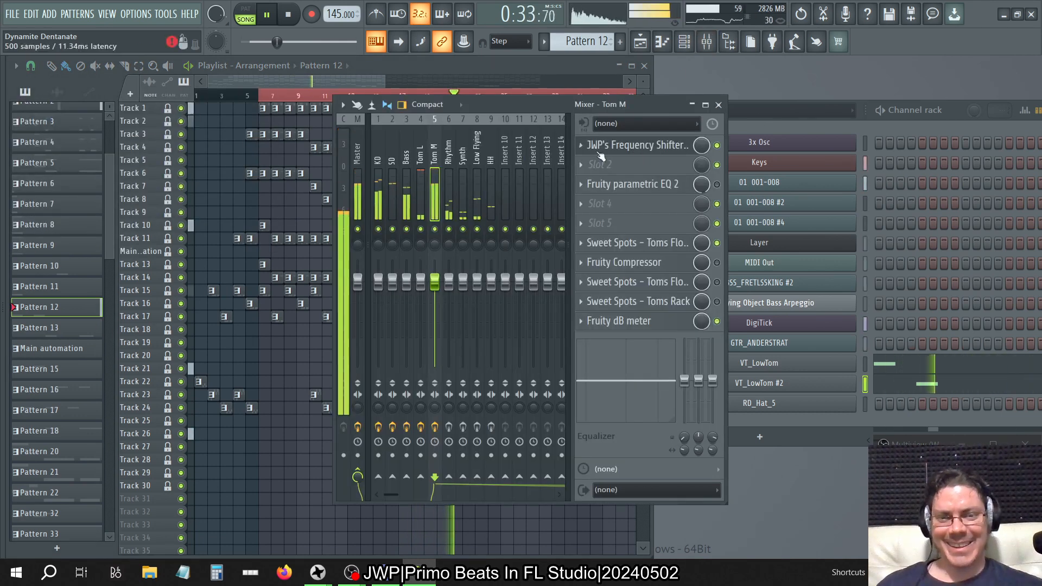
click(644, 145)
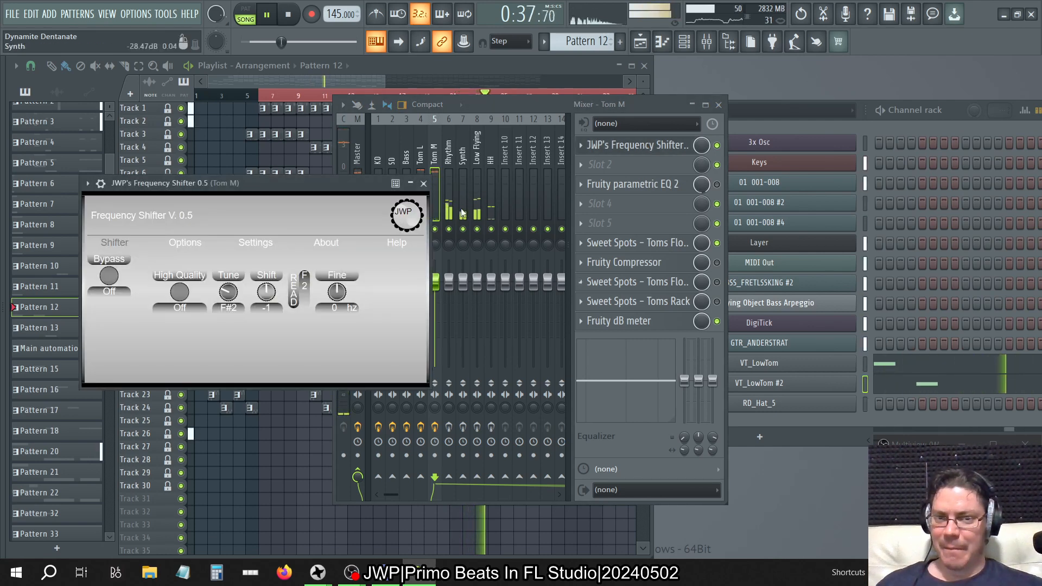
click(423, 183)
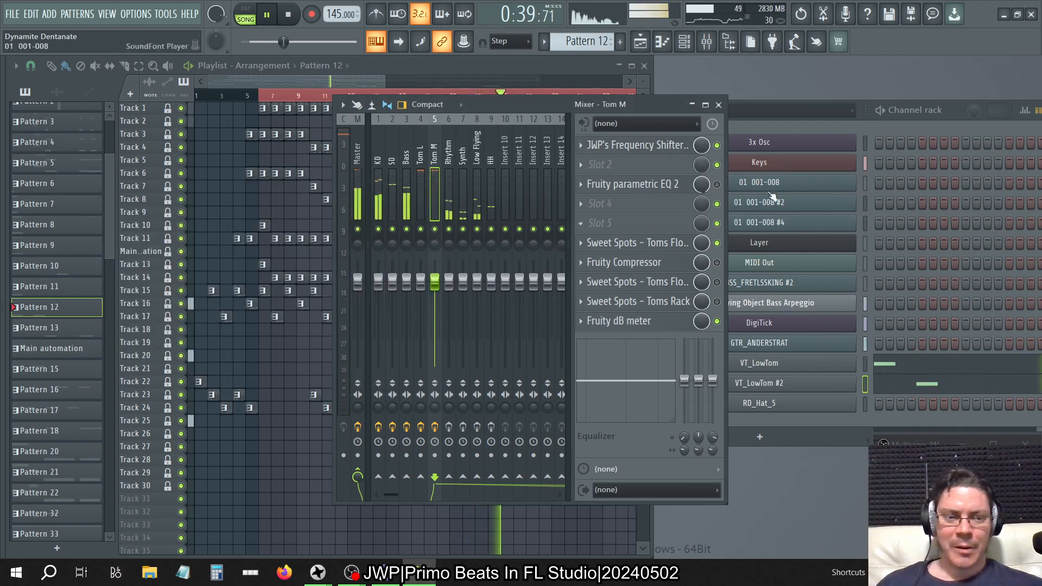
click(933, 383)
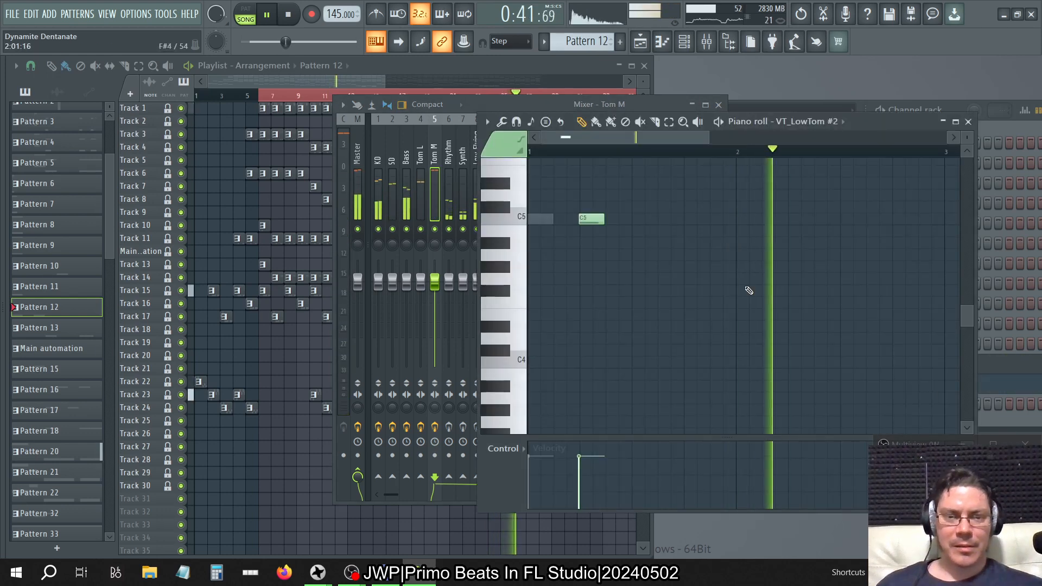
click(967, 122)
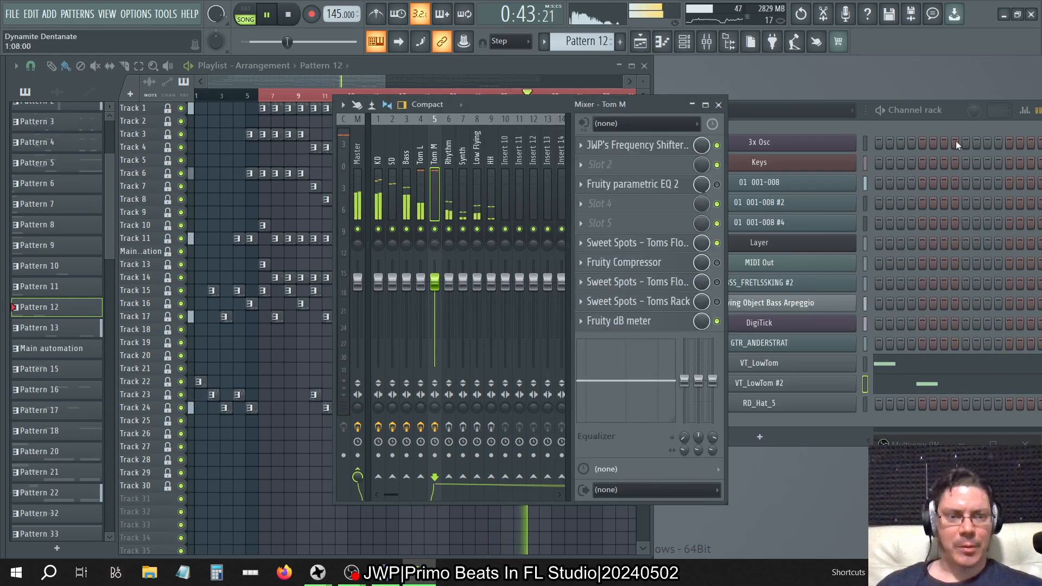
Step: Inspect the VT_LowTom #2 channel's envelope page, sample settings and channel options, and close its window
click(793, 388)
click(294, 189)
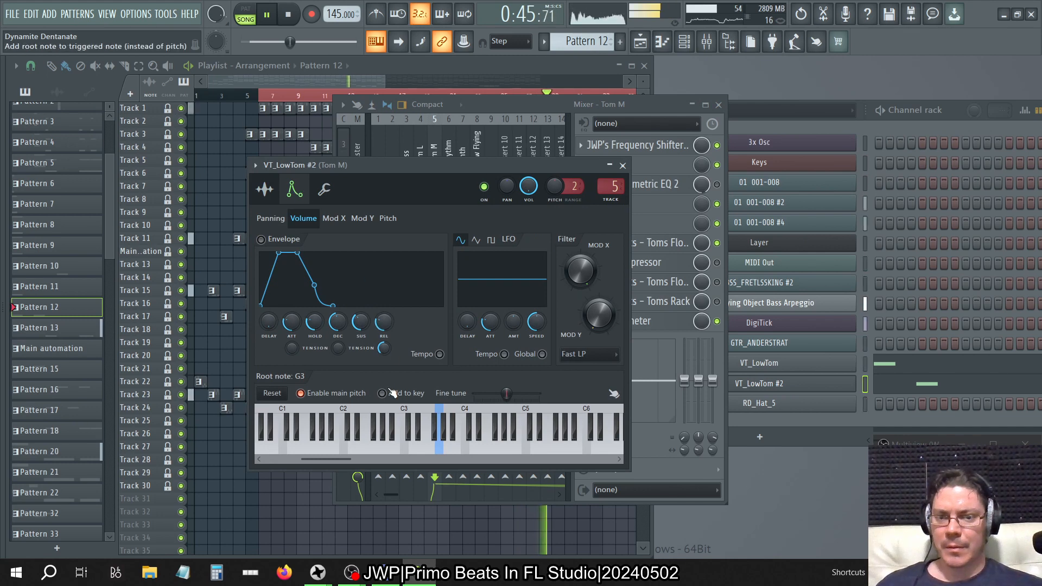
click(265, 189)
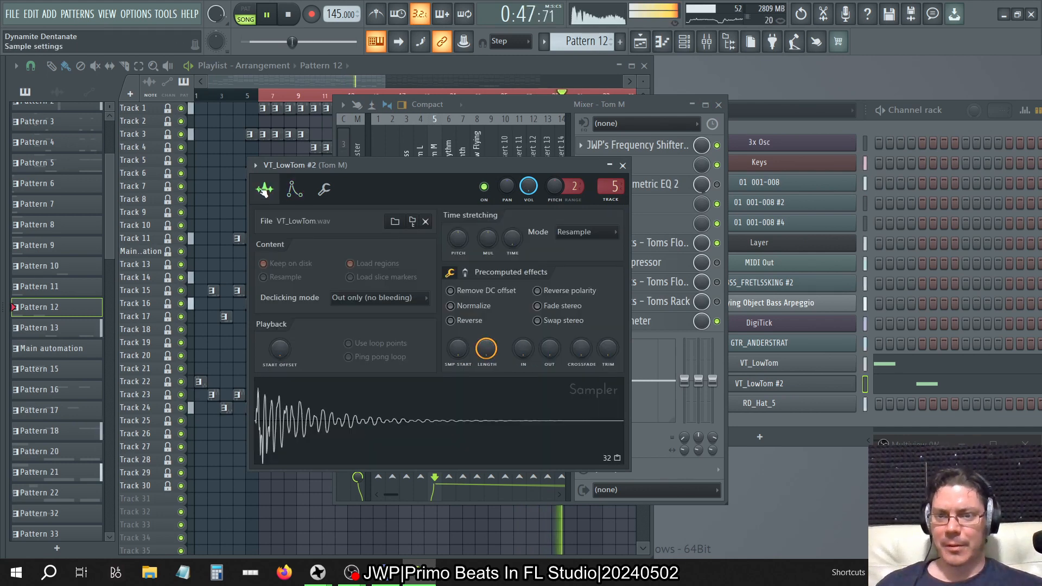
click(254, 165)
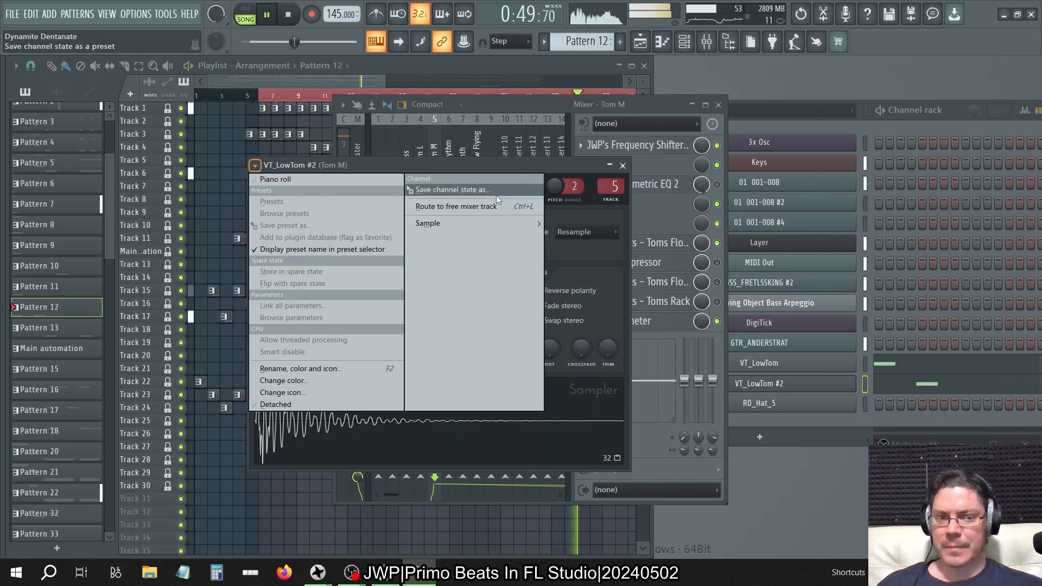
click(571, 167)
click(623, 166)
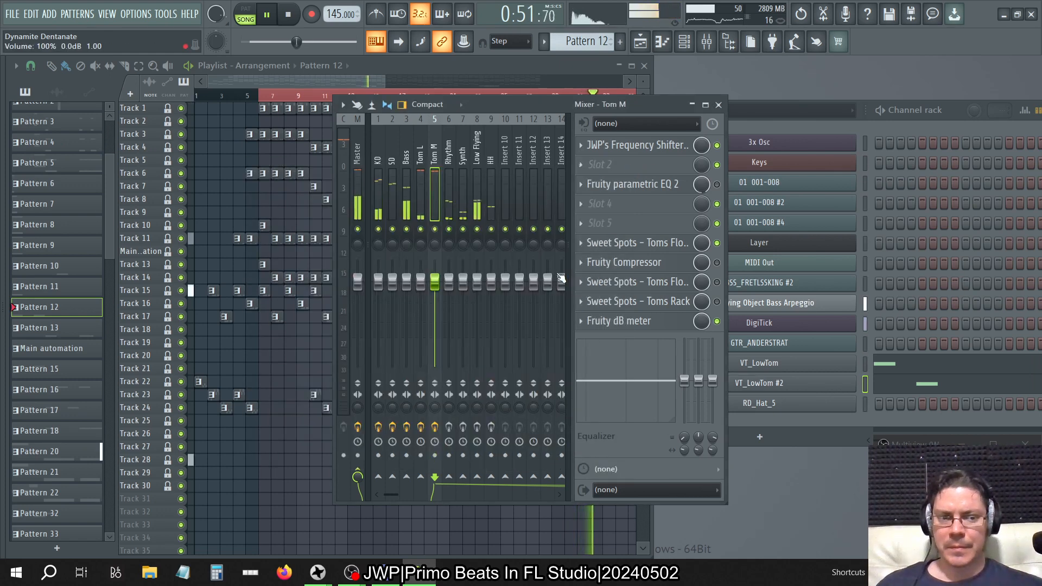
Step: Select all playlist clips of Pattern 12 by source, listen to the song from about bar 18 and stop
click(16, 66)
mouse_move(66, 128)
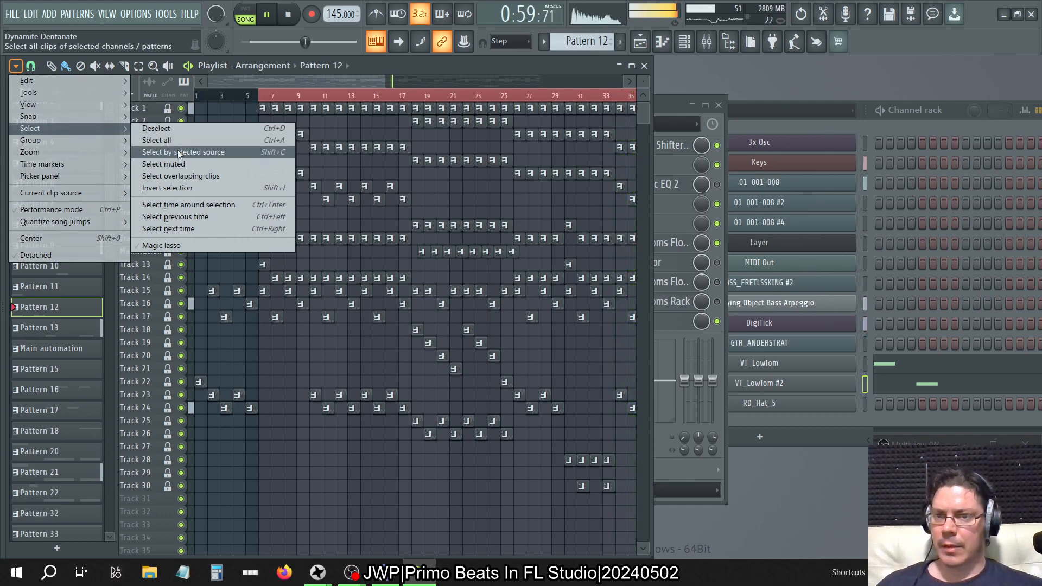
click(165, 151)
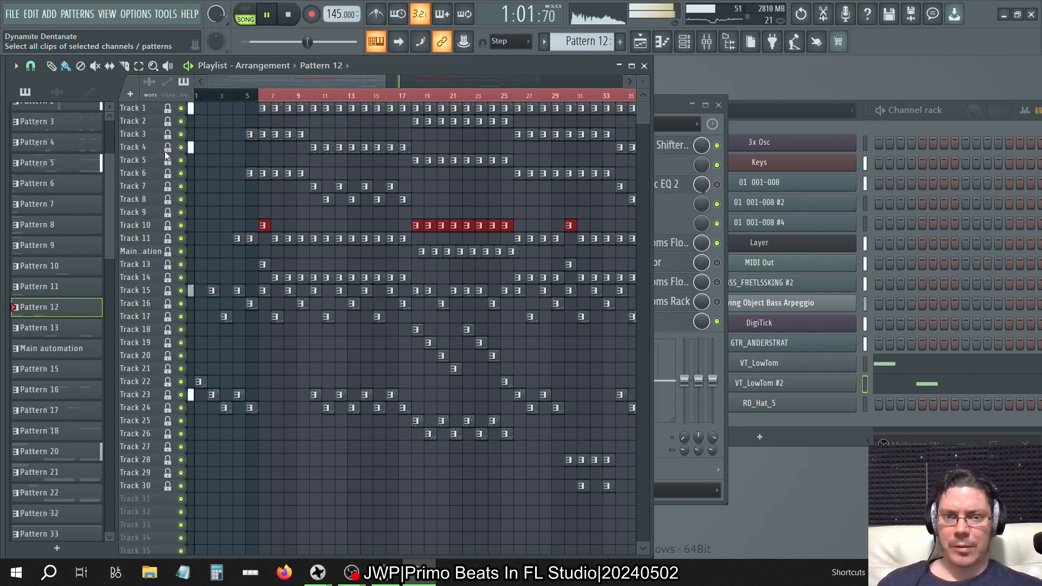
click(412, 96)
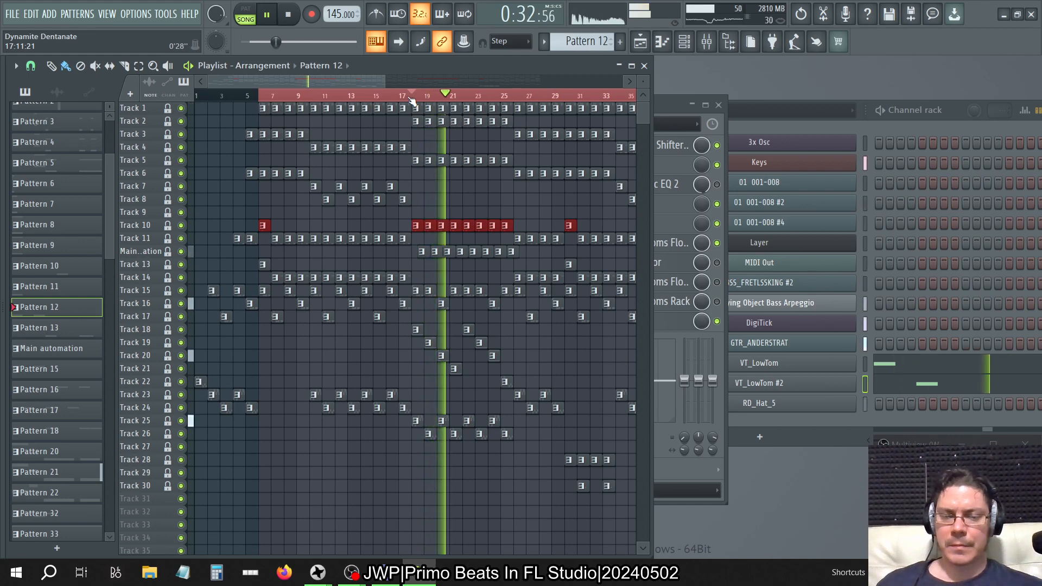
key(space)
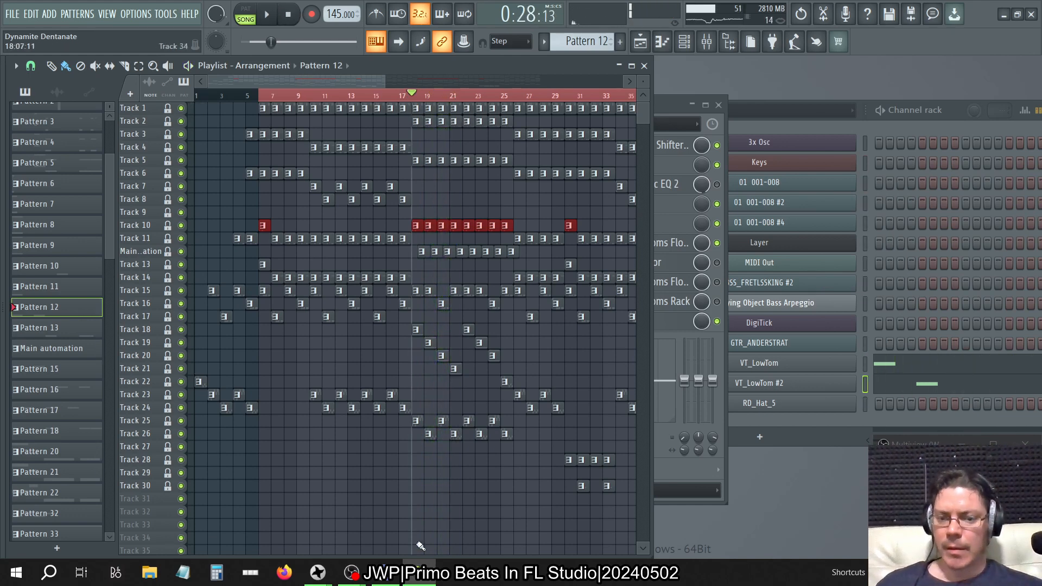
Step: Start a second FL Studio instance and load the recent project dynadetanate_22-2023.zip in it
right_click(421, 572)
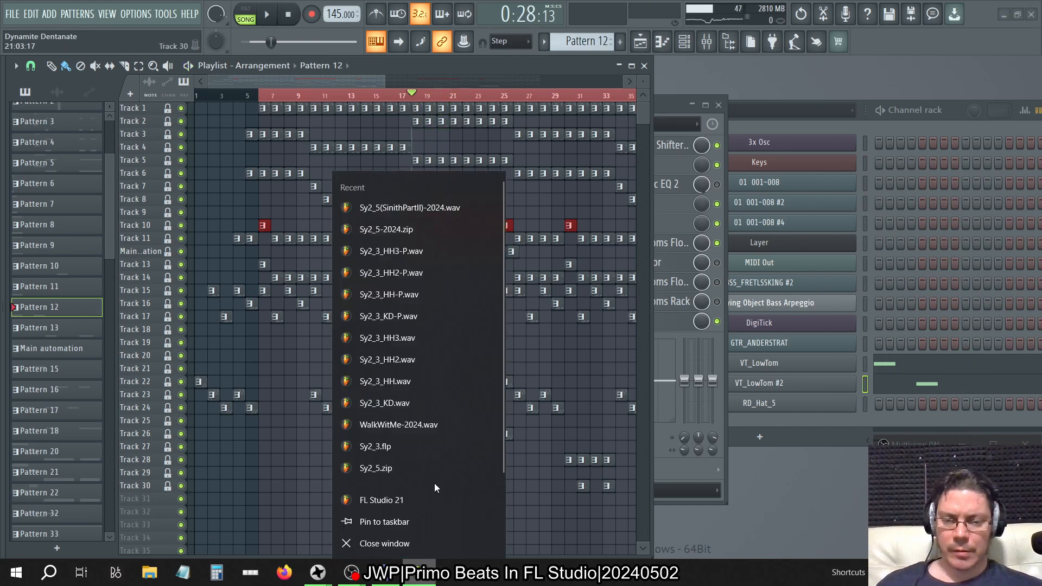
click(392, 504)
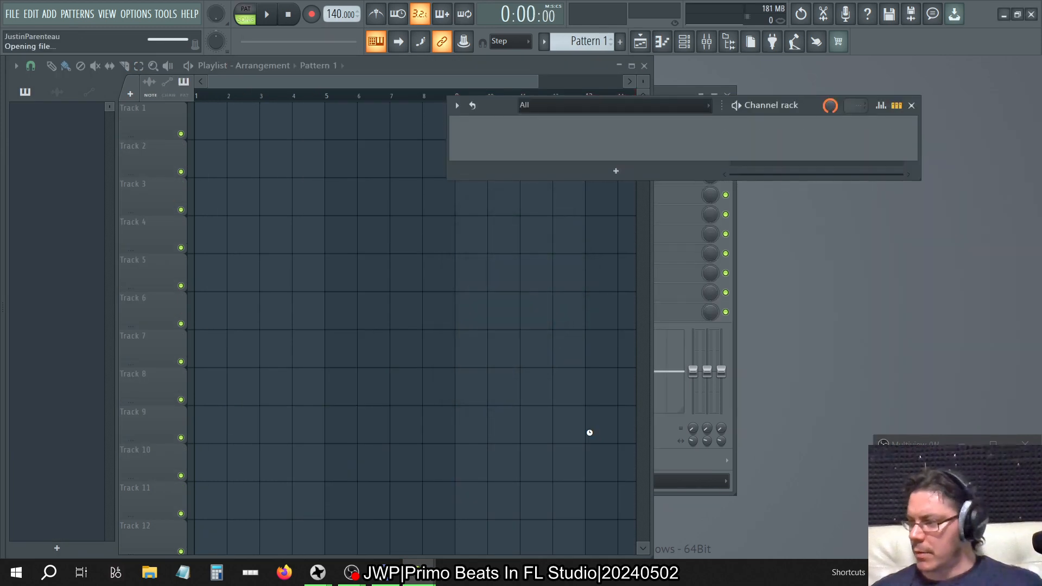
click(11, 14)
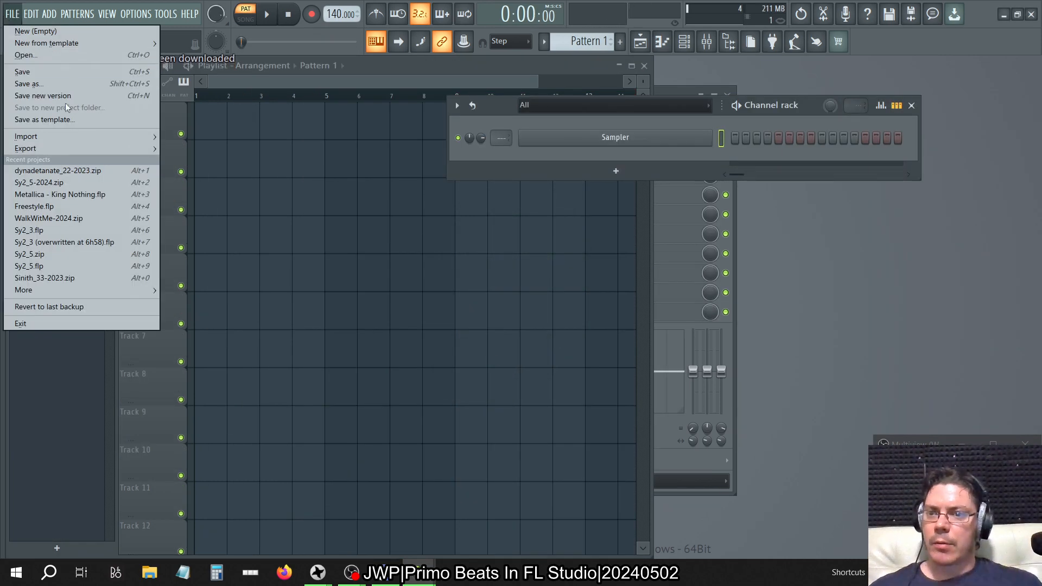
click(52, 171)
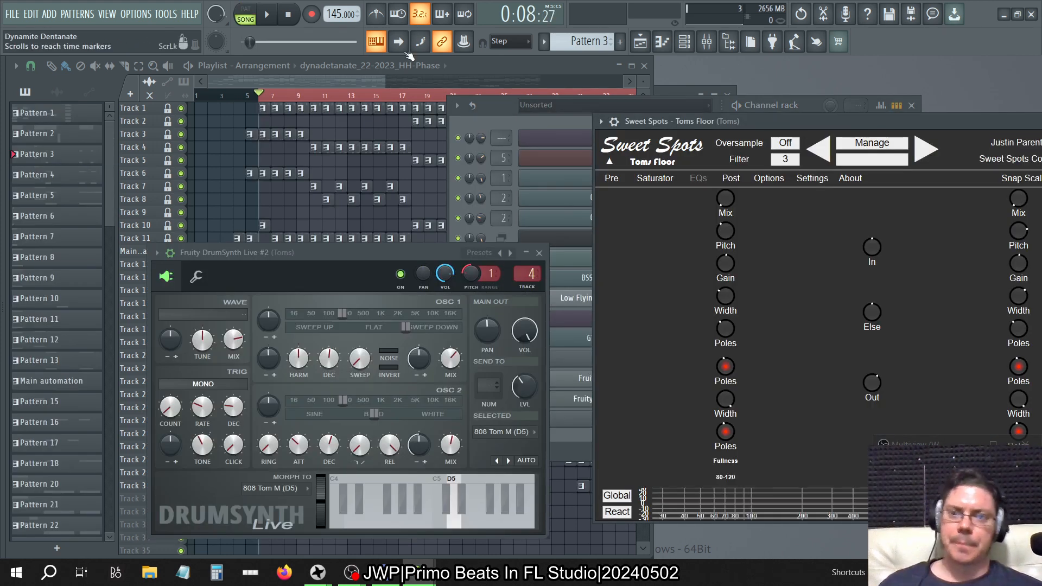
Step: Play the older project, mute Fruity DrumSynth Live and Fruity DrumSynth Live #2, unmute VT_LowTom and stop playback
key(space)
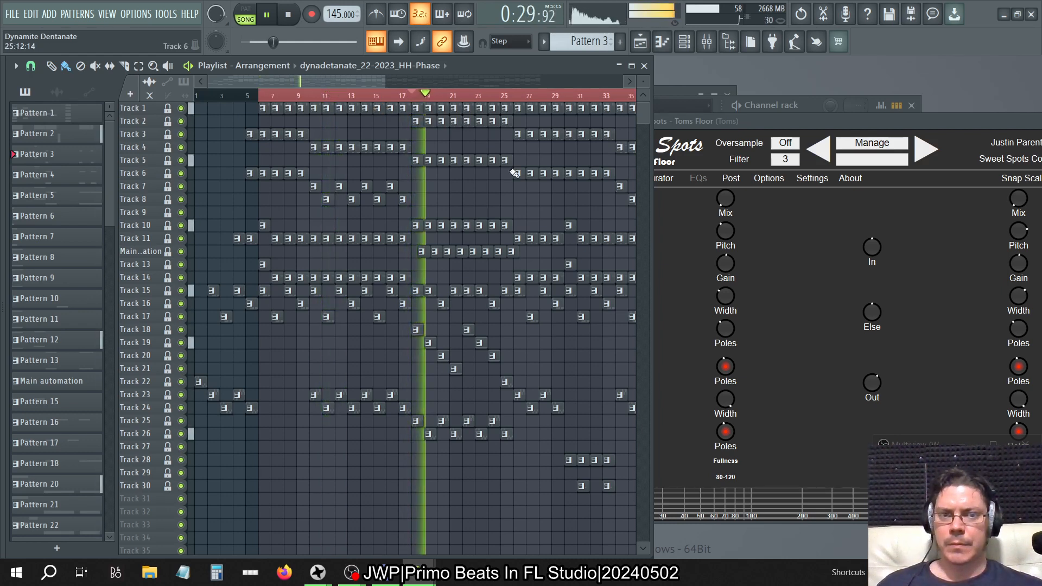
key(F6)
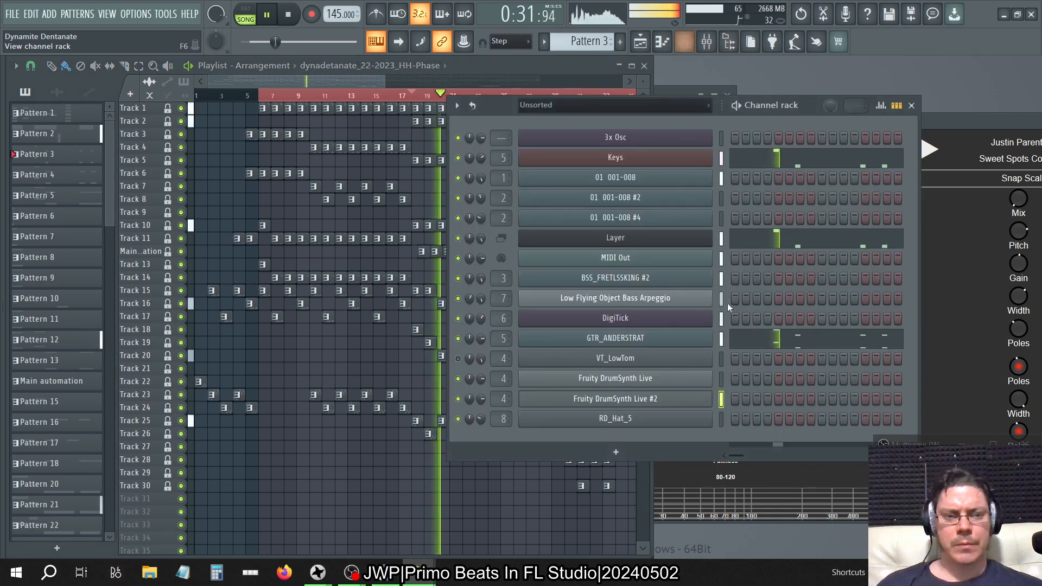
click(458, 398)
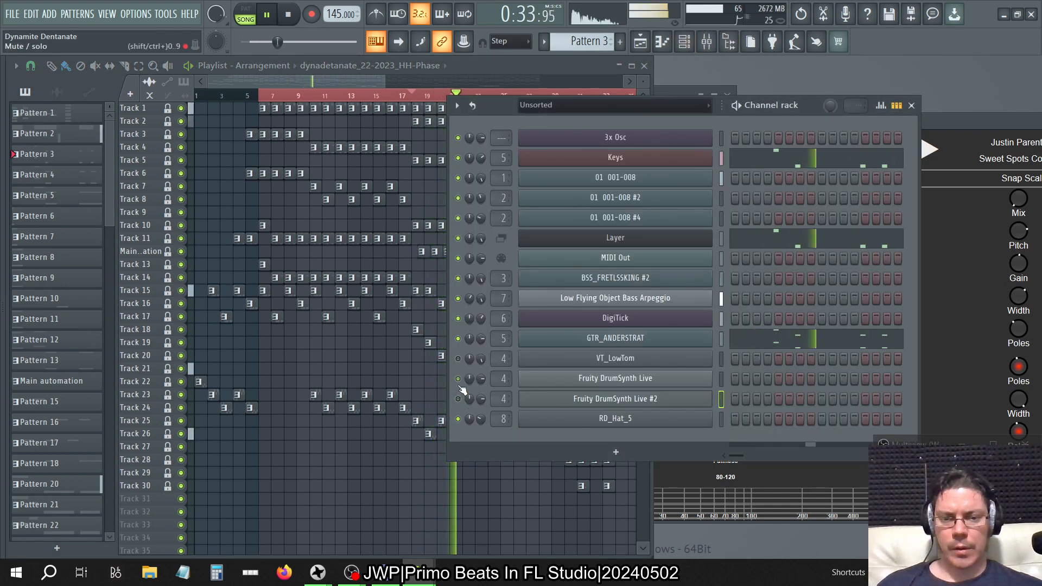
click(458, 379)
click(459, 359)
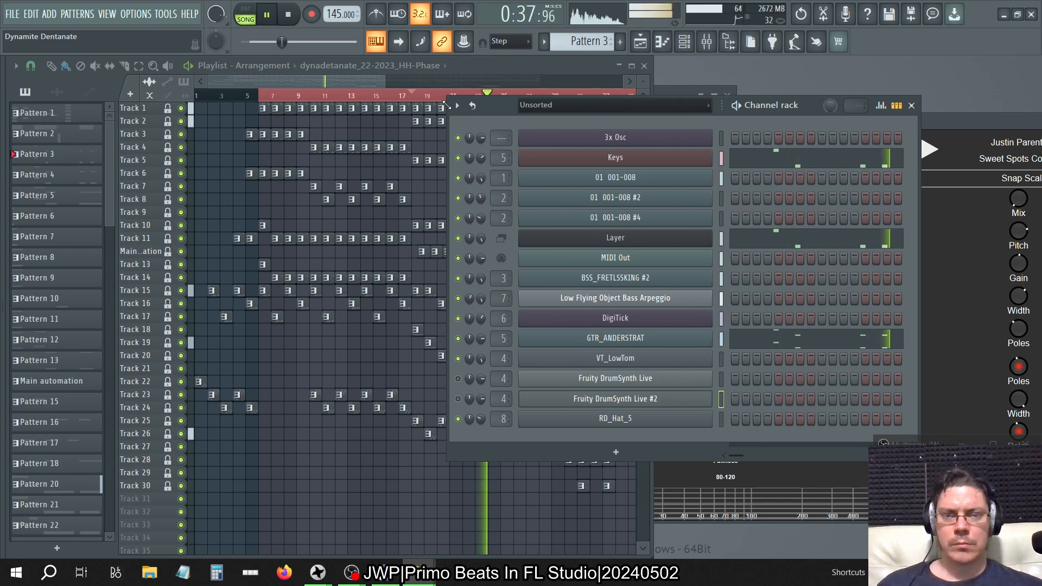
key(space)
Step: Return to the reworked project's window, audition it briefly and set the Tom M frequency shifter's Shift to 1
key(alt+Tab)
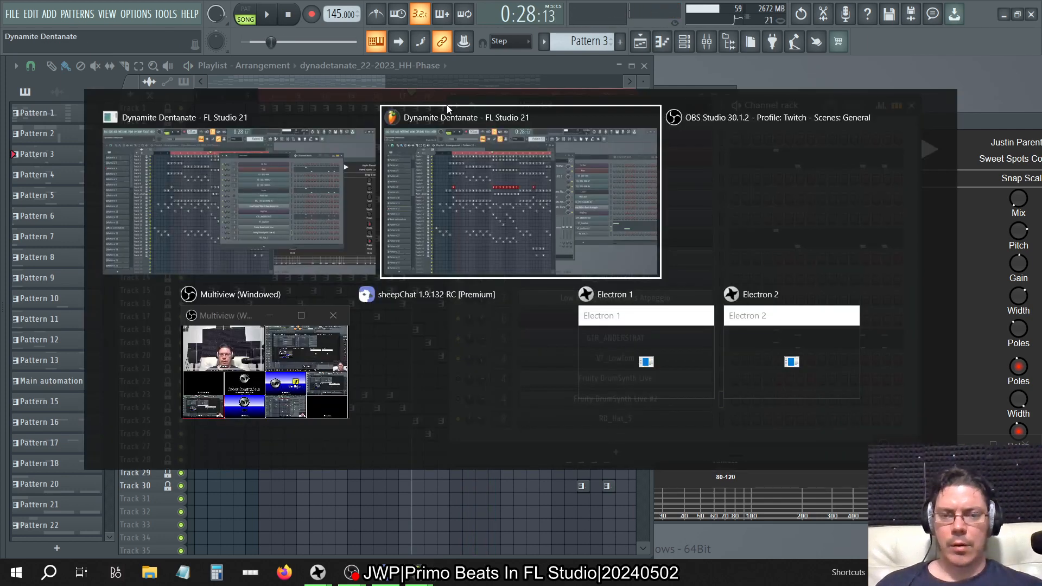
key(space)
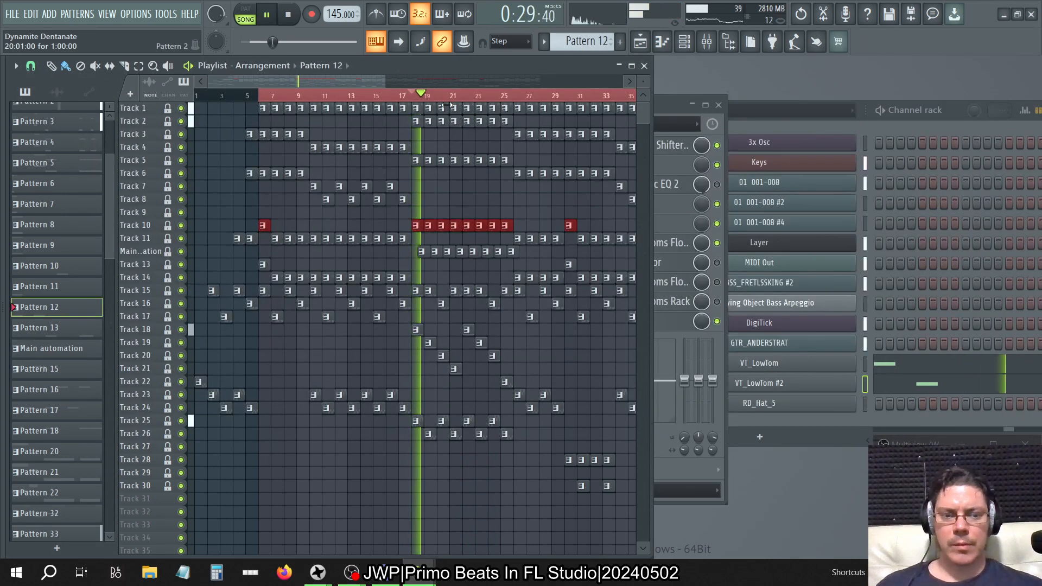
key(space)
click(690, 113)
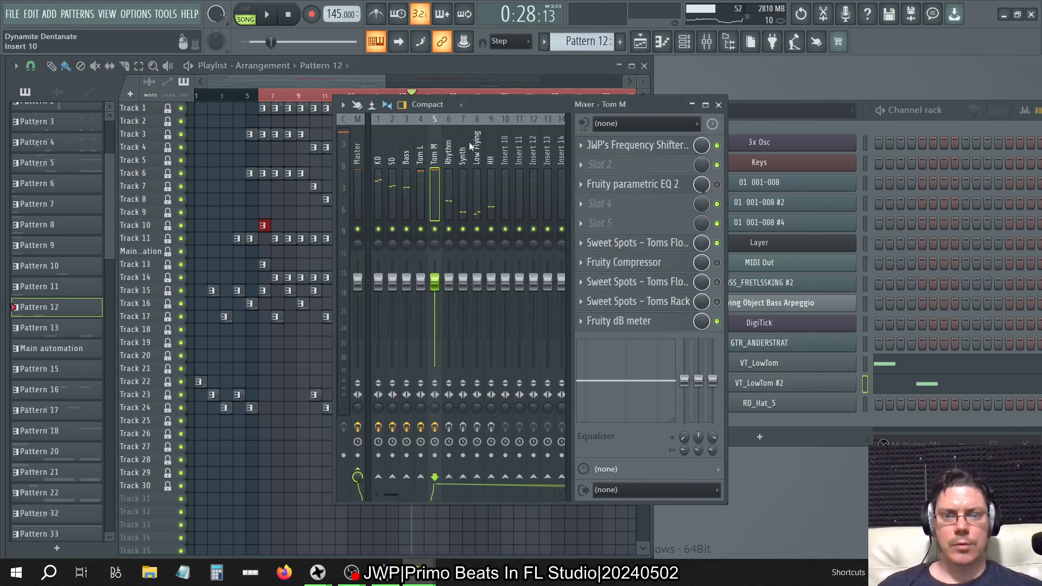
click(641, 152)
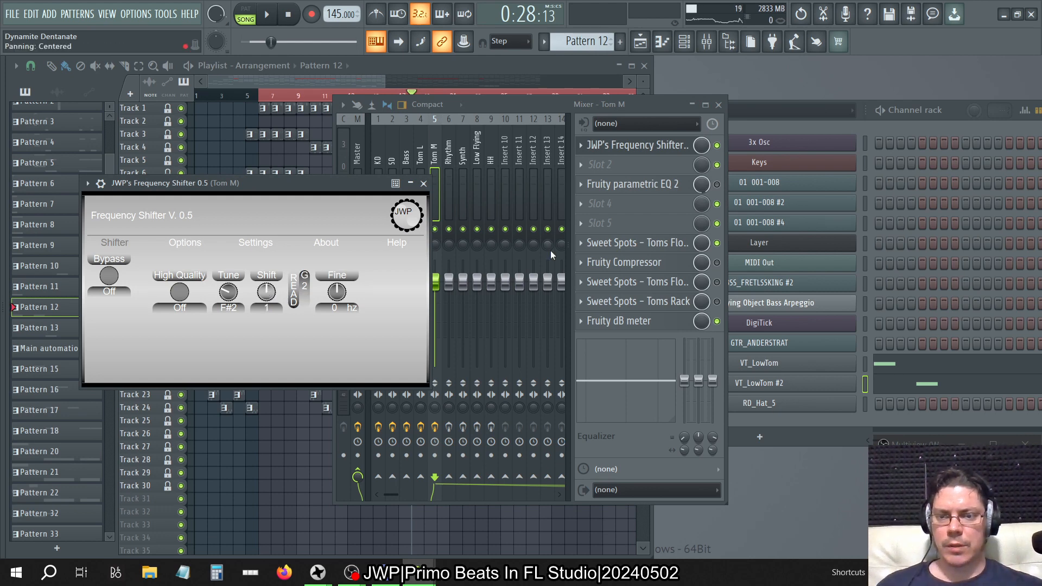
Step: Check the key and root note in the project info comments and close the settings
click(136, 13)
mouse_move(163, 21)
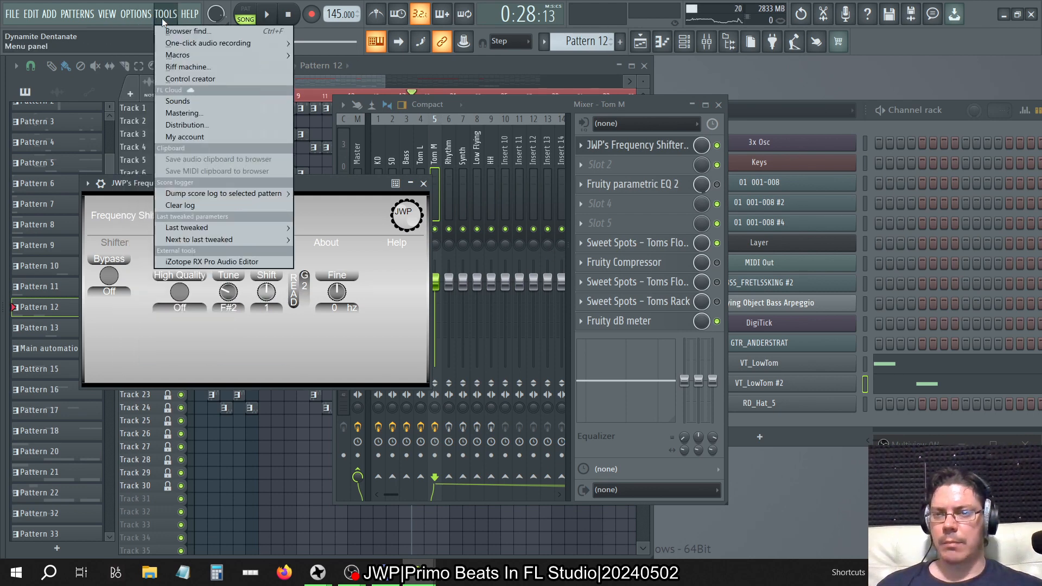
click(169, 136)
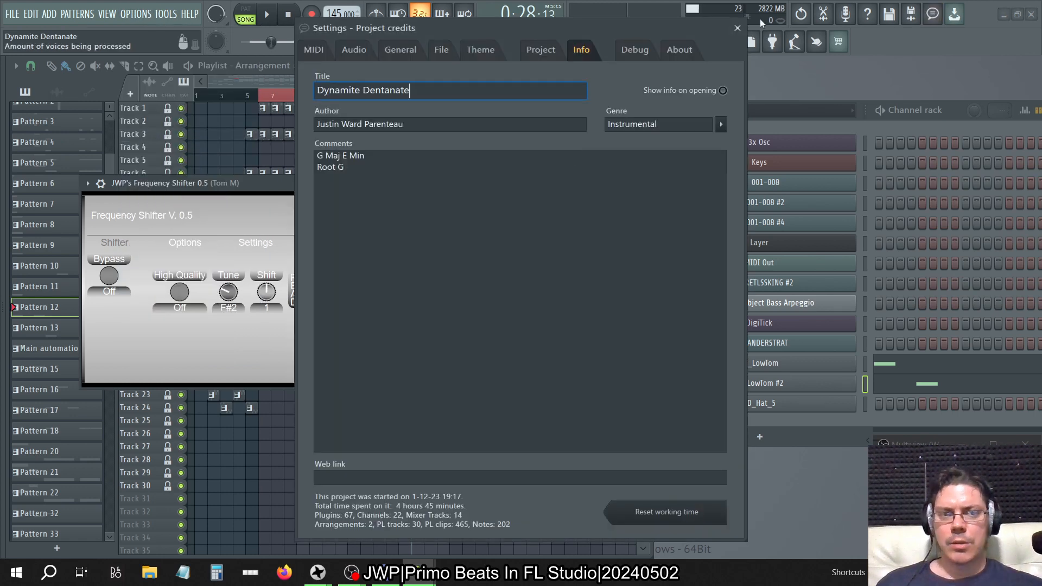
click(737, 28)
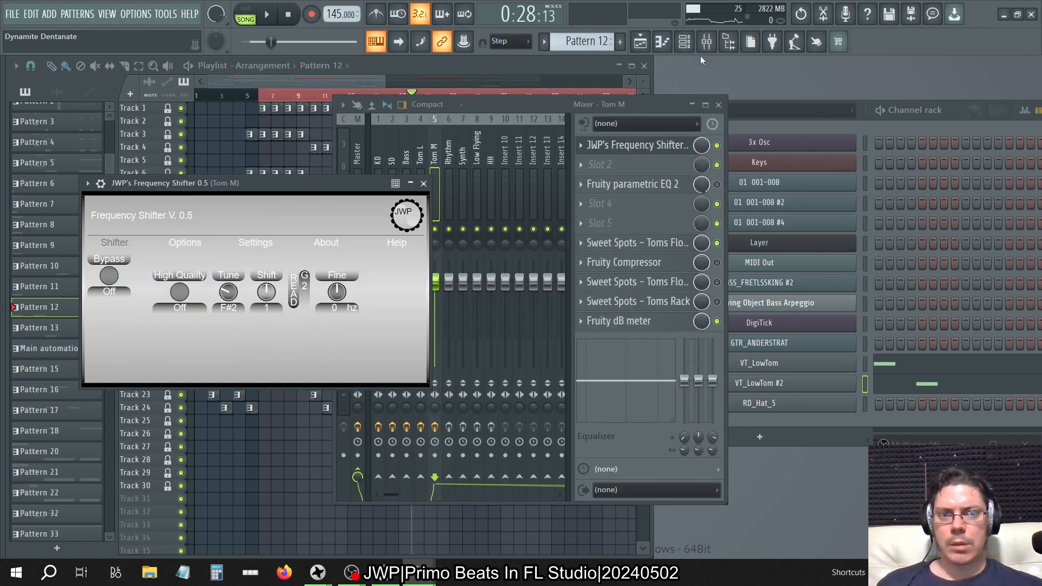
Step: Set the VT_LowTom #2 piano roll's scale highlighting to Major (Ionian) with root note G
click(662, 42)
click(486, 122)
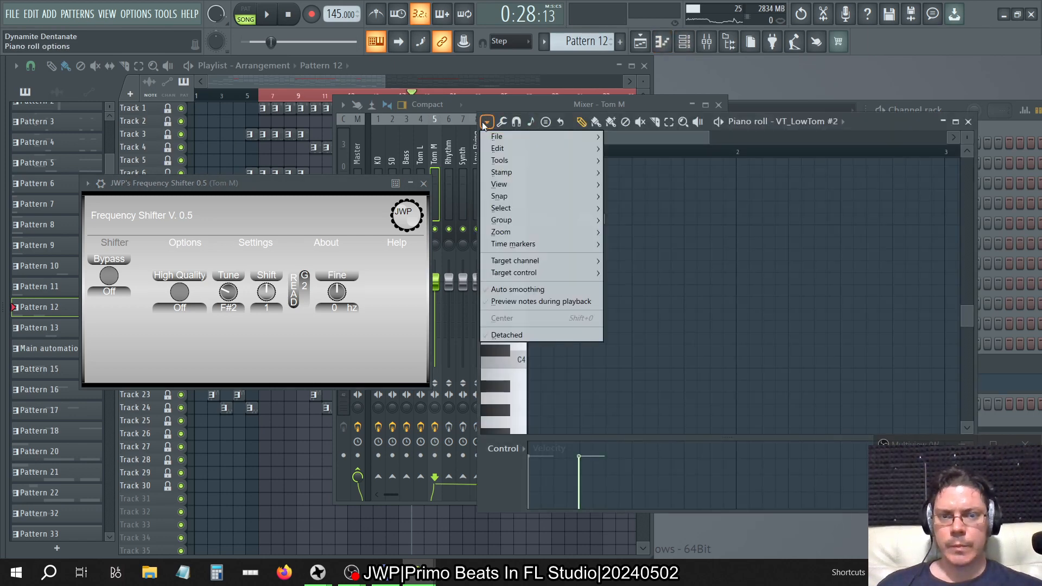
mouse_move(521, 184)
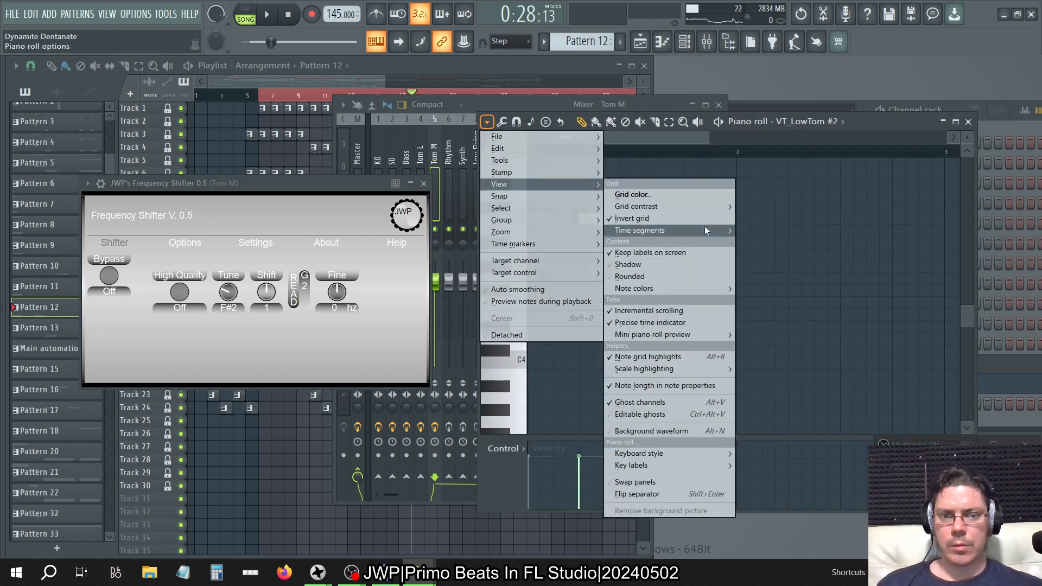
mouse_move(691, 369)
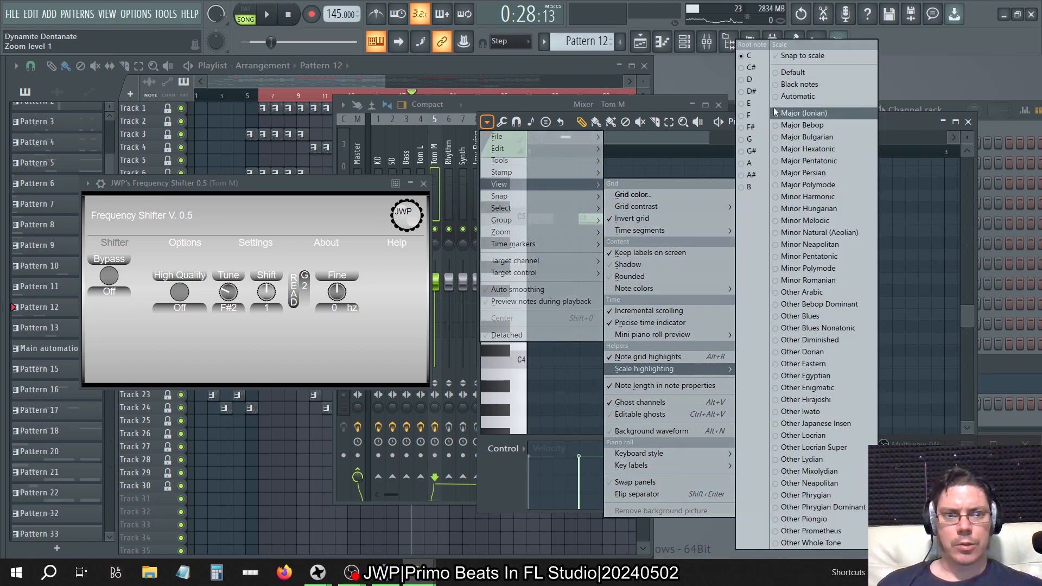
click(814, 112)
click(749, 139)
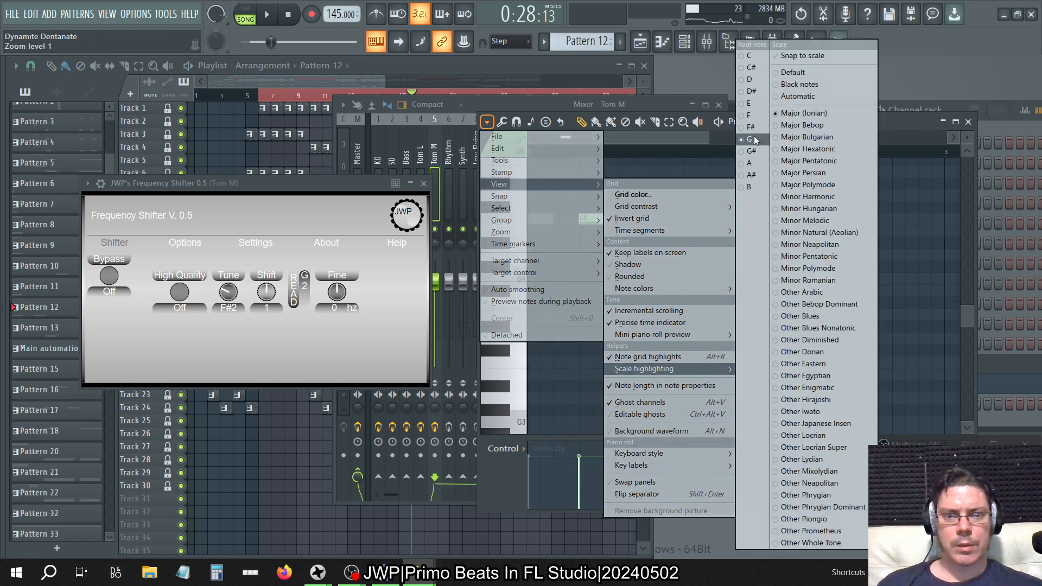
click(894, 122)
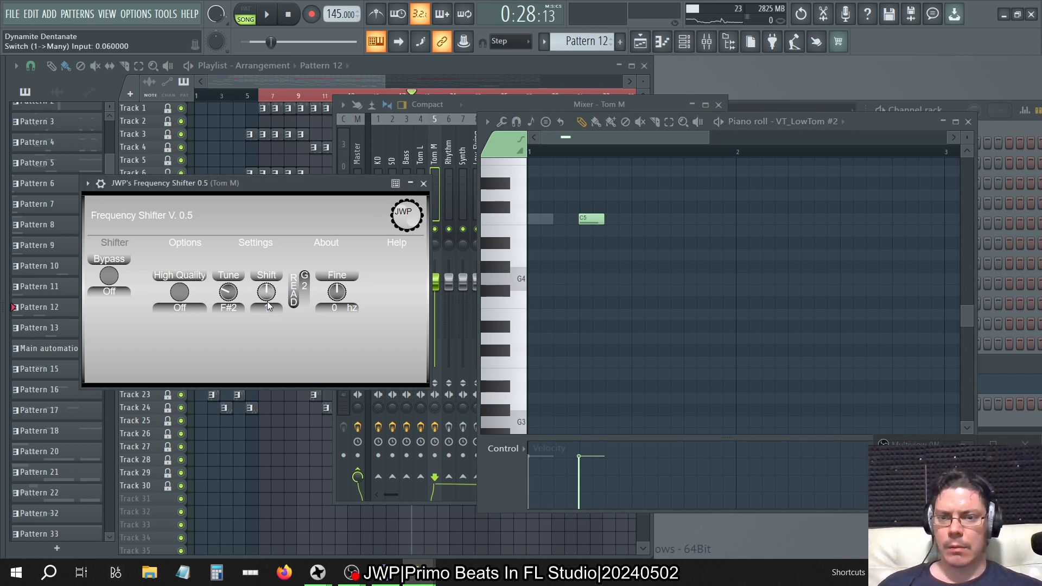
Step: Set the Tom M frequency shifter's Shift to 0 and audition the song briefly
mouse_move(268, 307)
mouse_down()
mouse_move(266, 330)
mouse_move(263, 304)
mouse_up()
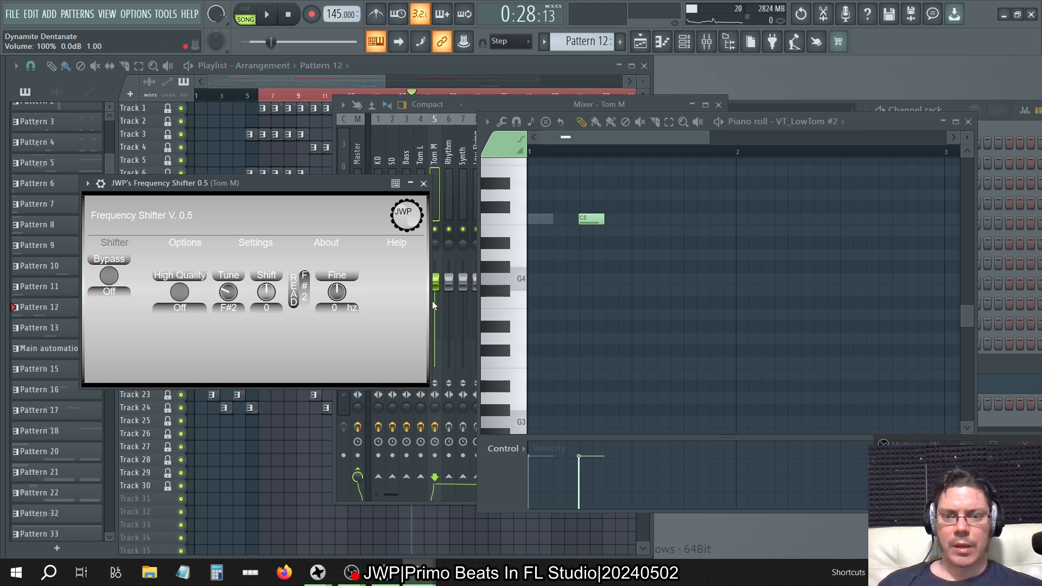
key(space)
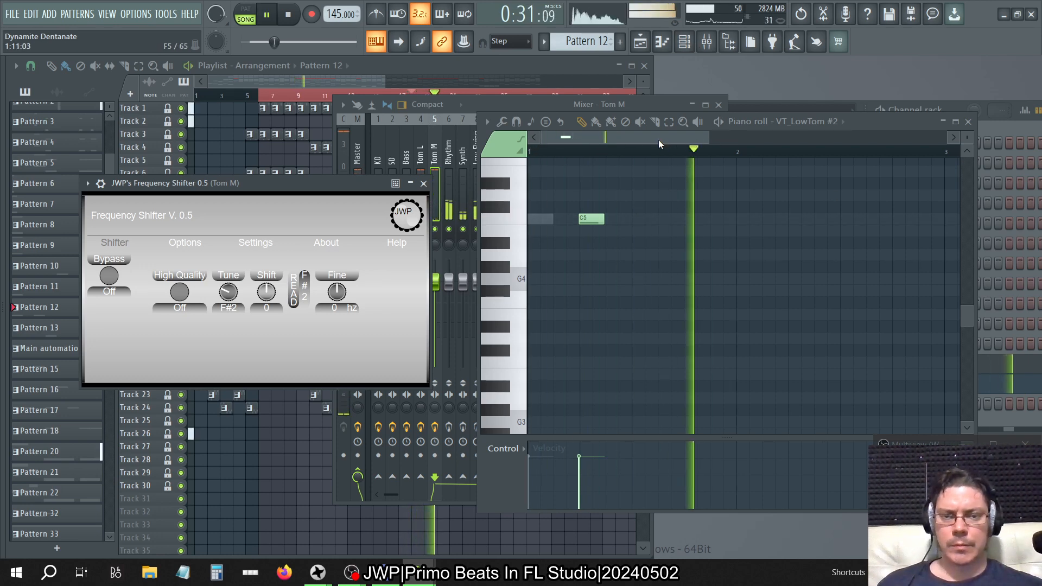
key(space)
Step: Play the same passage in the older project and again in the reworked one to compare the toms
key(alt+Tab)
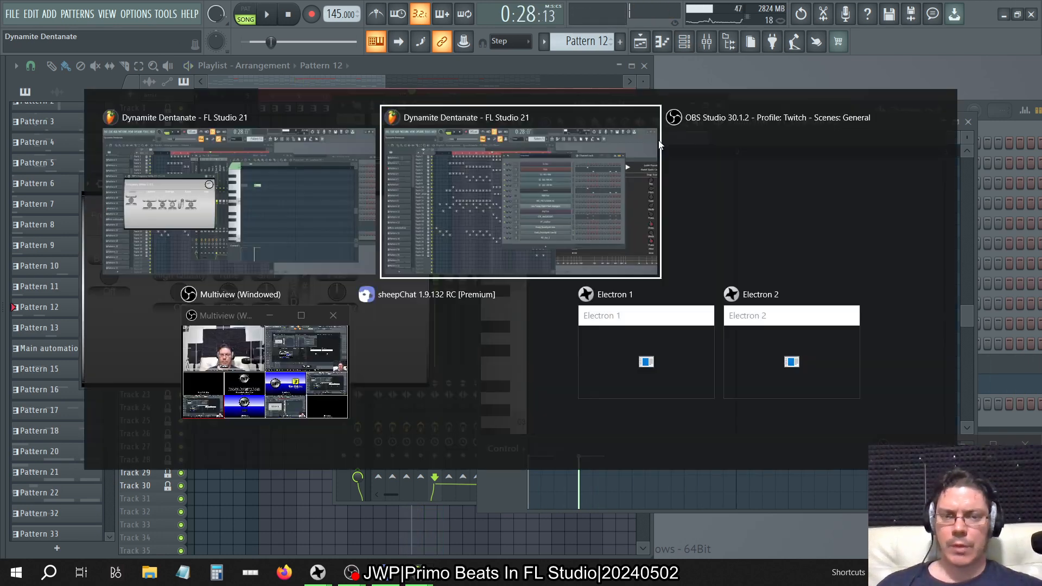
key(space)
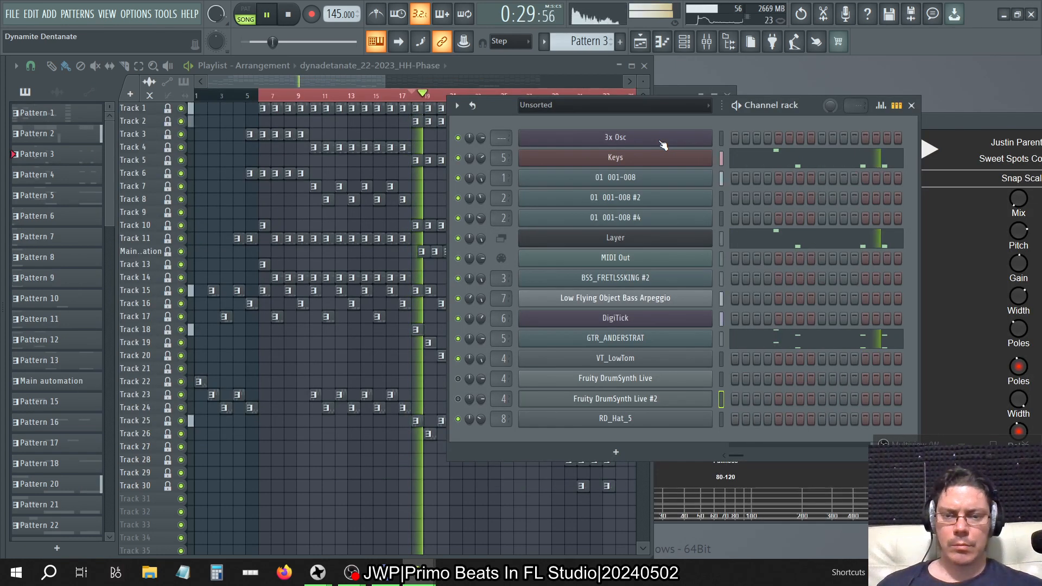
key(space)
key(alt+Tab)
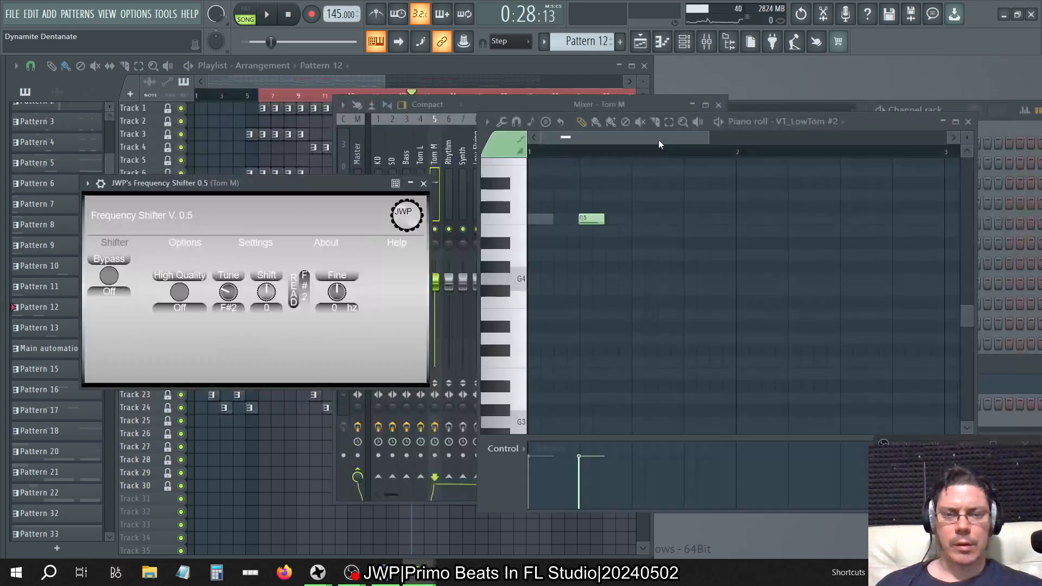
key(space)
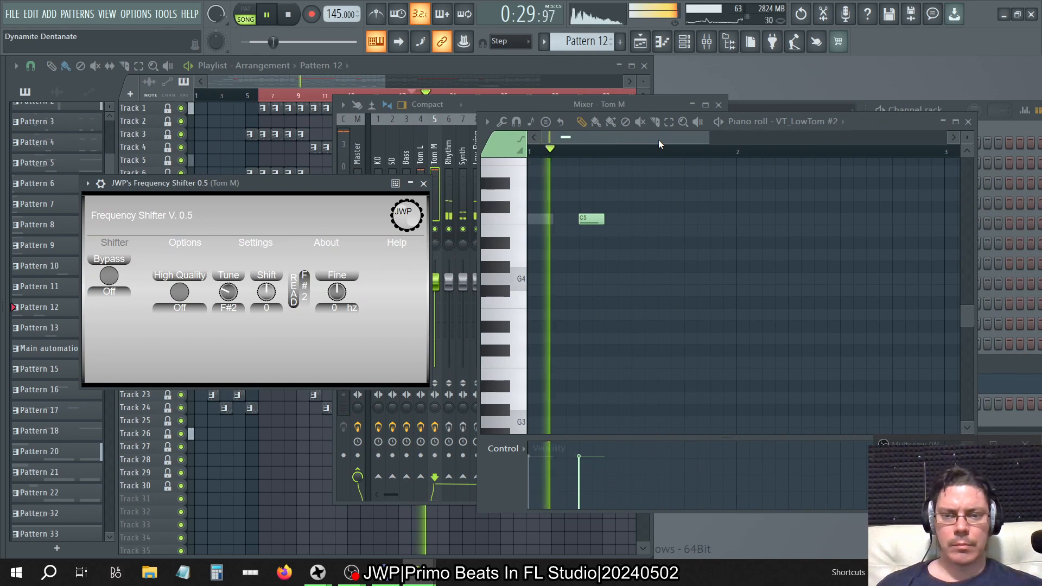
key(space)
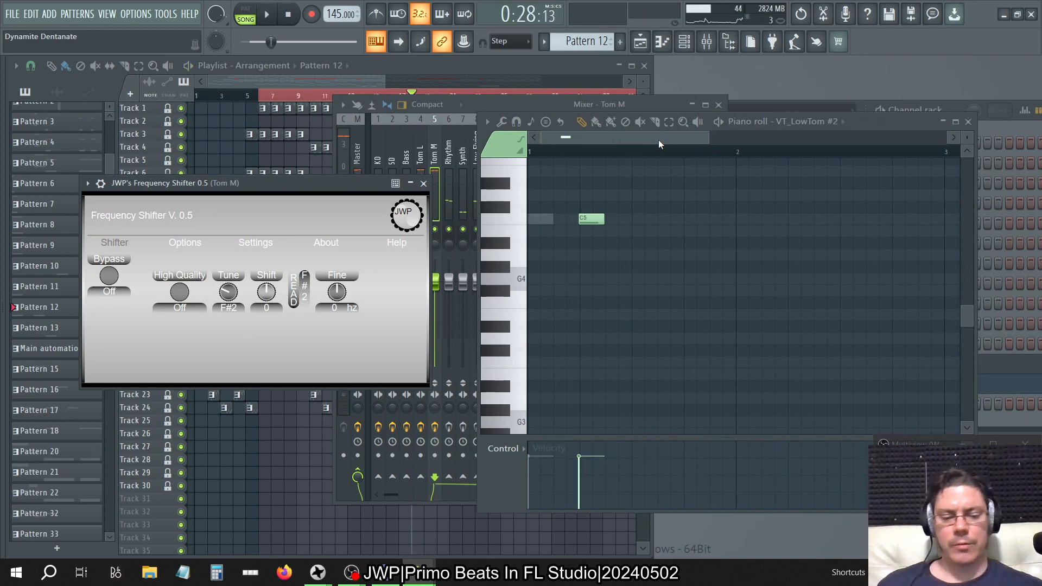
Step: Close the FL Studio instance holding the older project without saving its changes
key(alt+Tab)
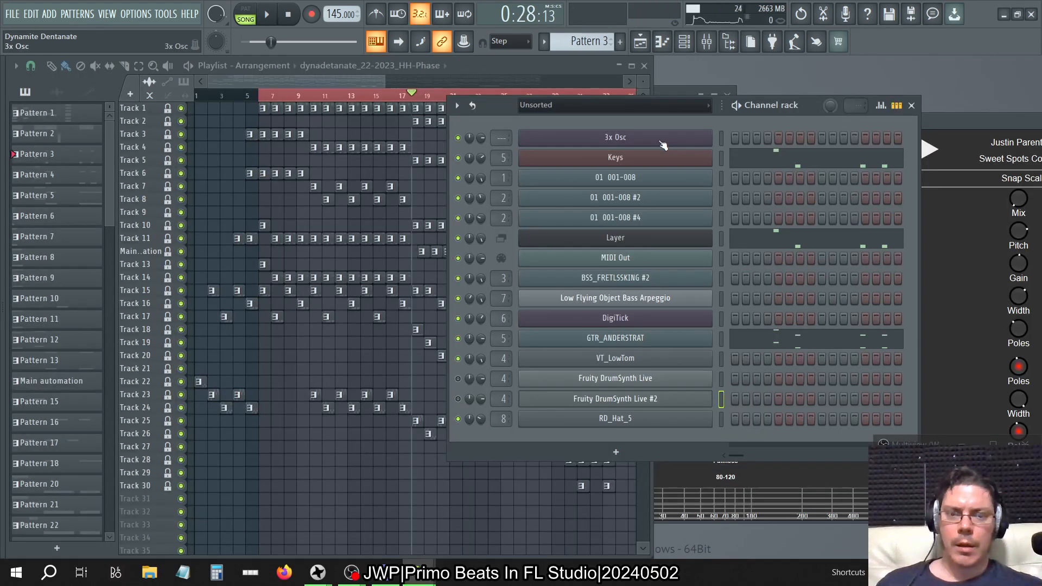
key(alt+F4)
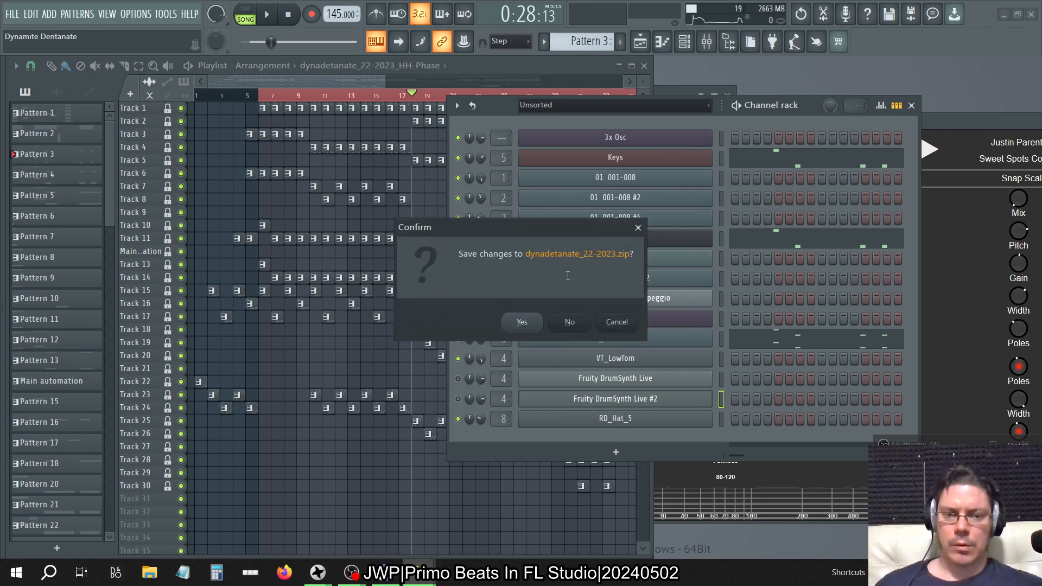
click(569, 323)
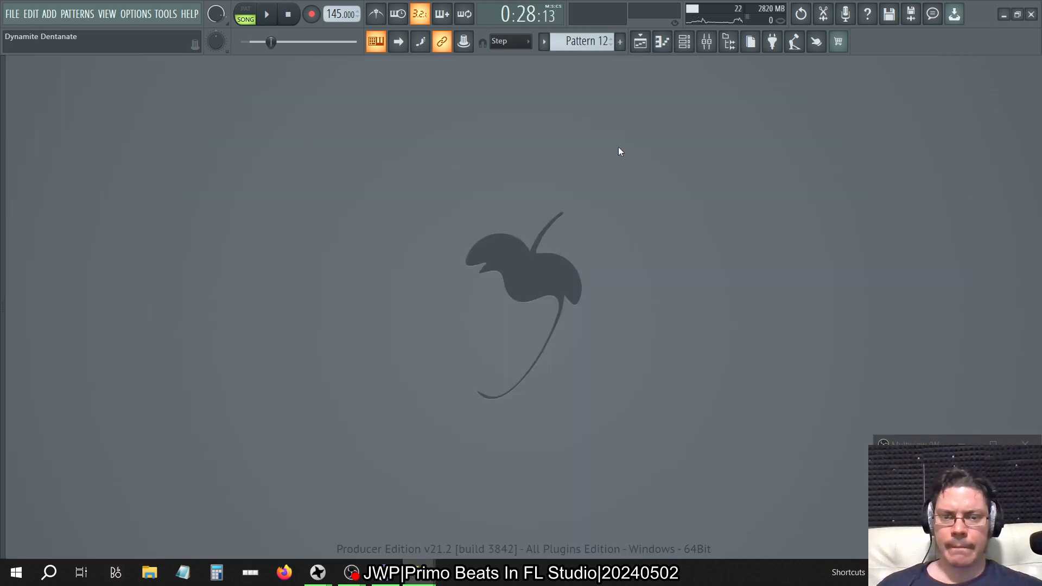
Step: Play the song and delete Fruity parametric EQ 2 from the Tom M mixer track
key(space)
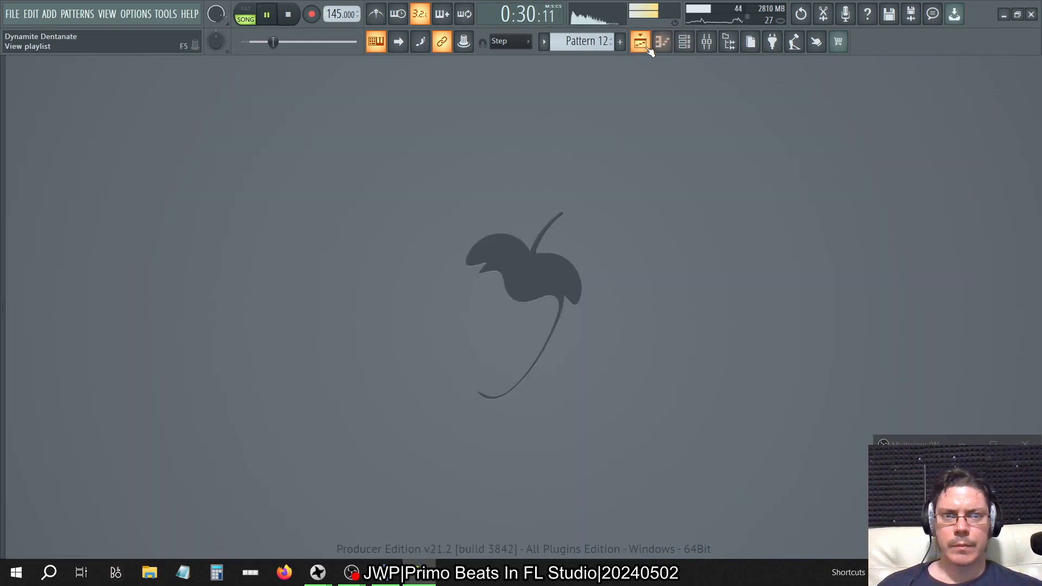
click(706, 42)
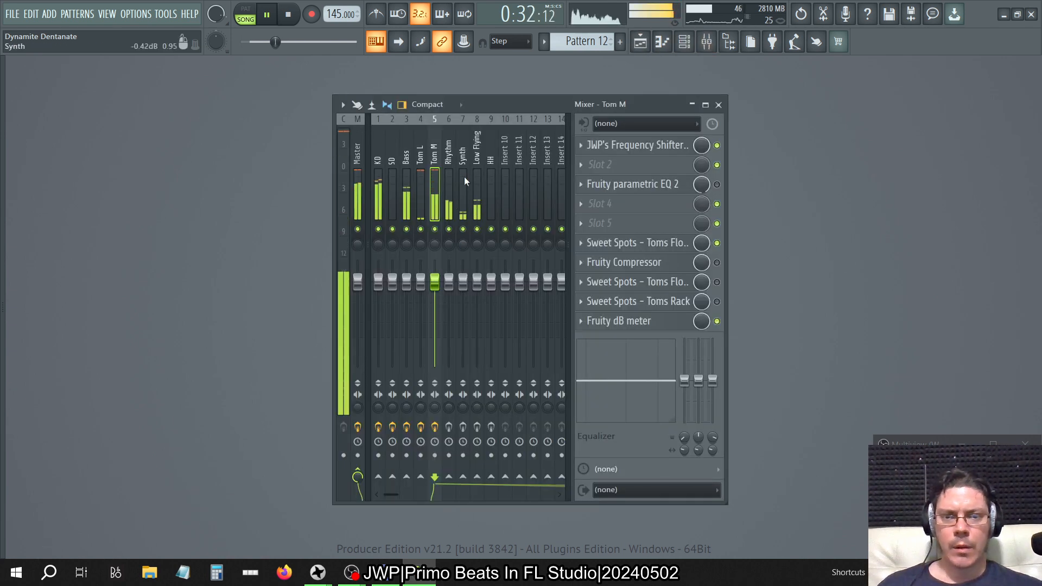
click(421, 165)
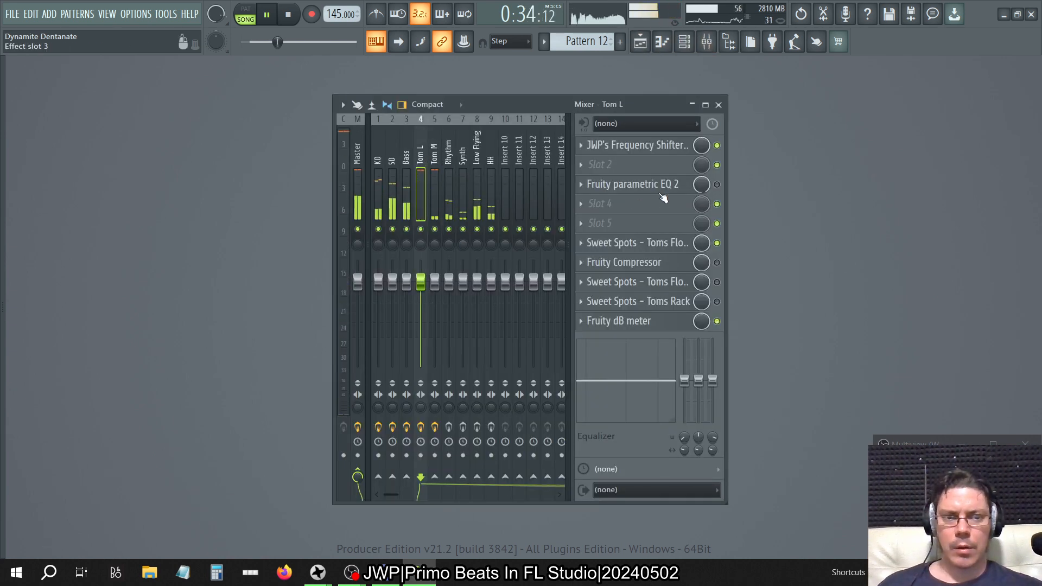
click(434, 159)
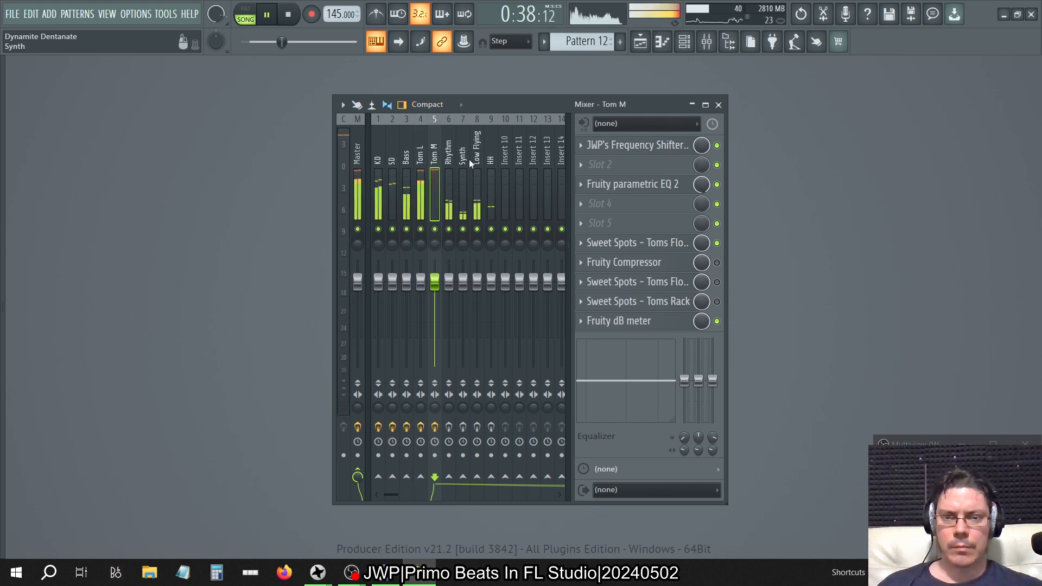
right_click(581, 189)
click(594, 209)
click(566, 330)
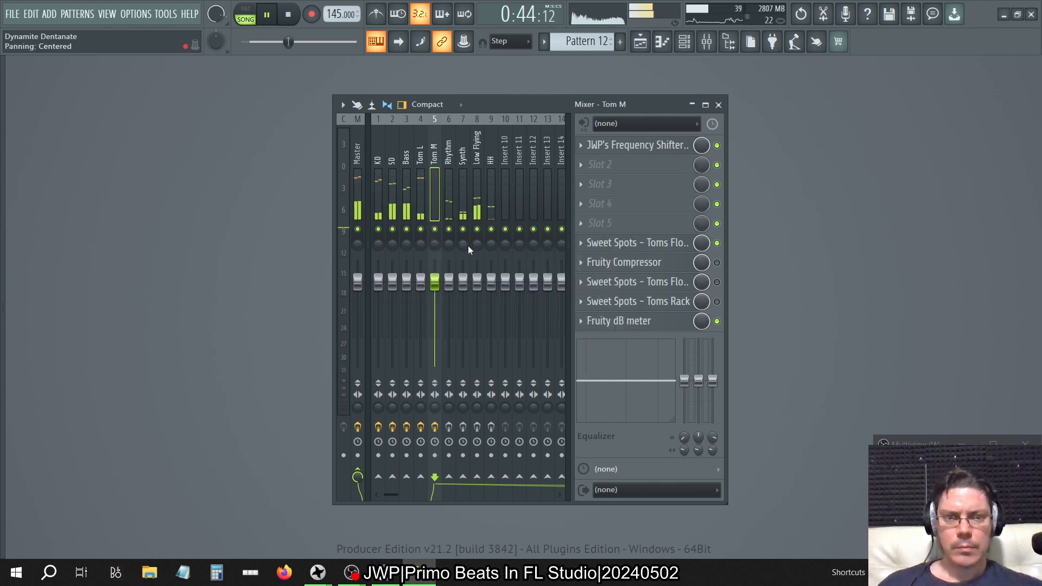
Step: Delete Fruity parametric EQ 2 from the Tom L mixer track
click(421, 157)
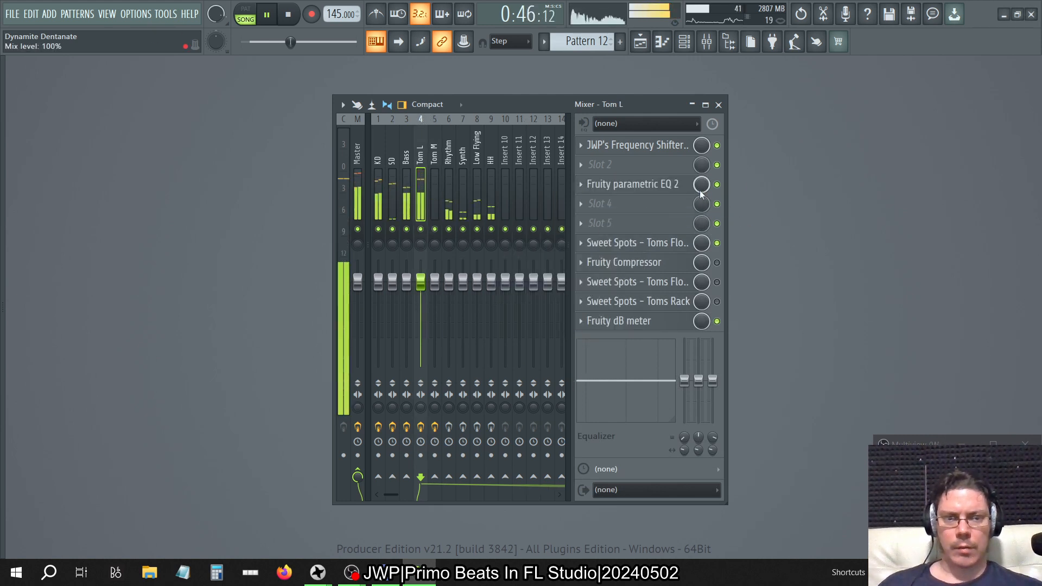
right_click(594, 188)
click(600, 211)
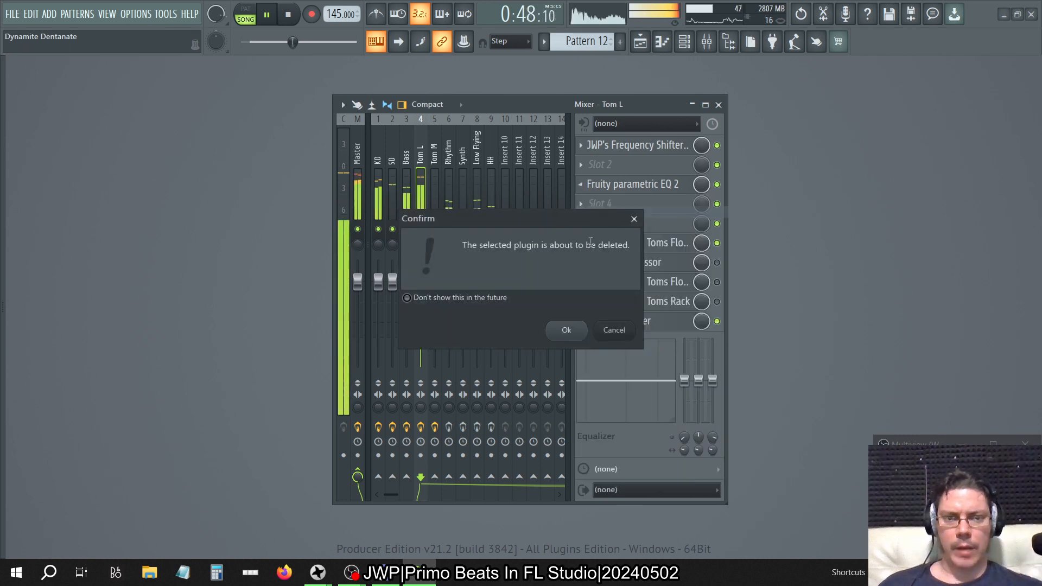
click(565, 331)
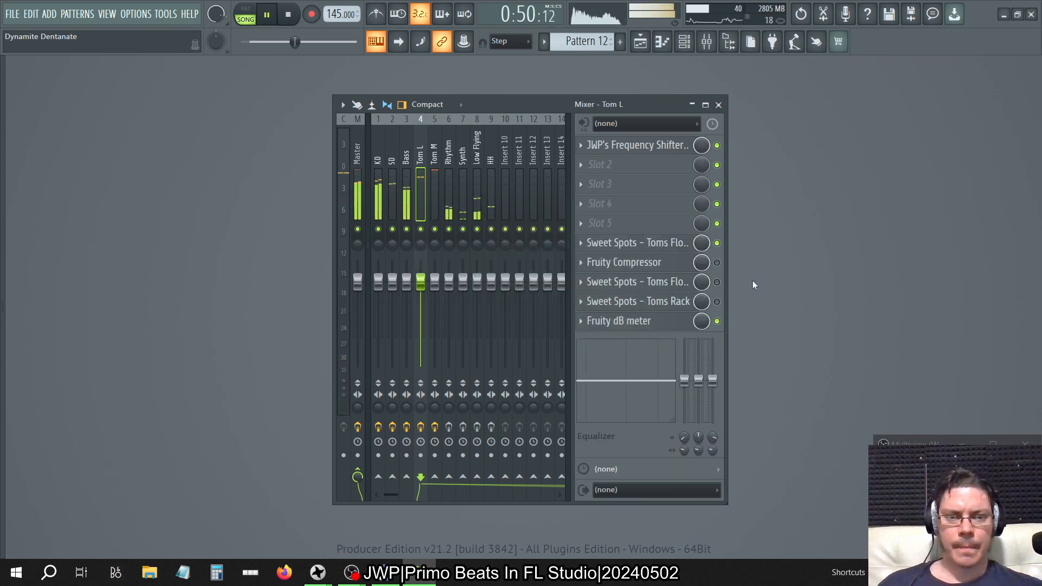
click(673, 244)
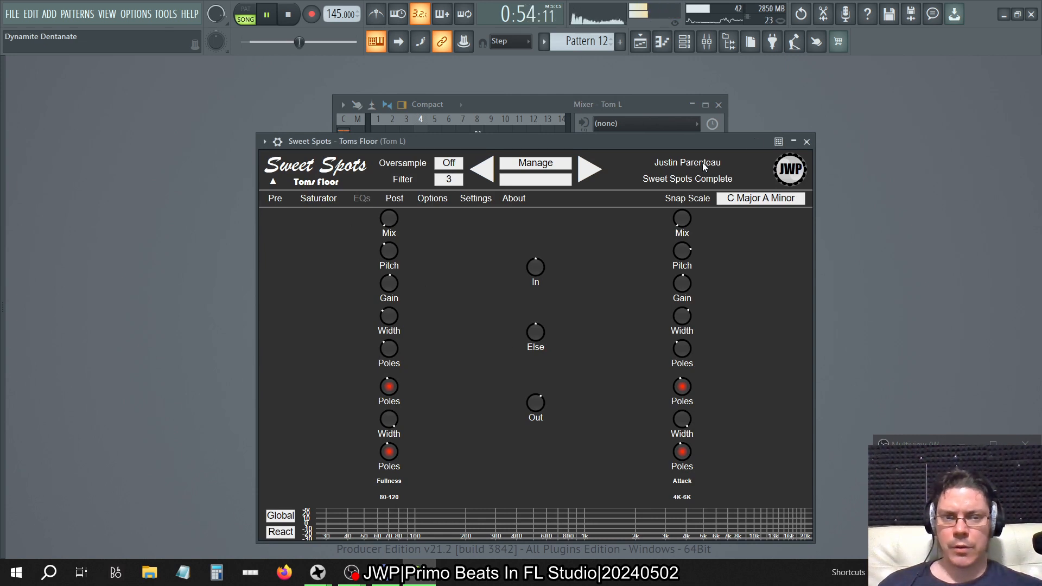
click(806, 141)
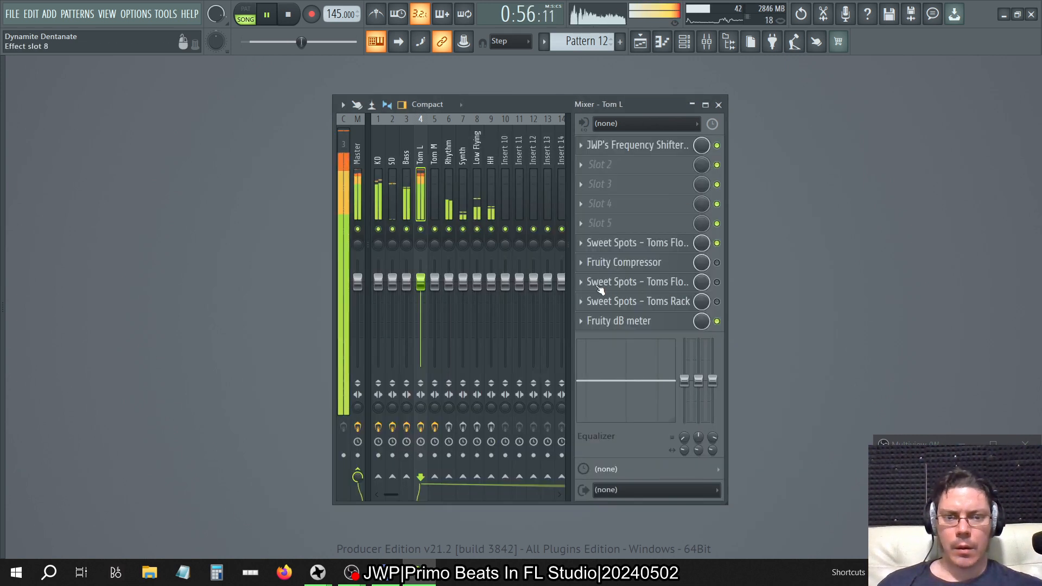
right_click(599, 291)
click(593, 307)
click(565, 329)
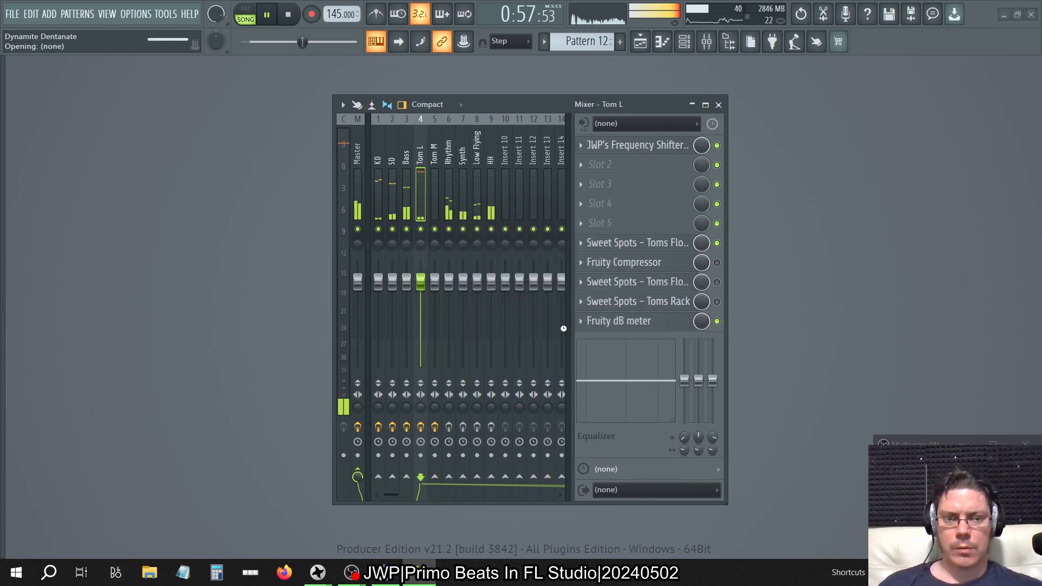
Step: Enable slots 8 and 9 on Tom L, inspect Sweet Spots - Toms Rack and delete it from slot 9
click(718, 284)
click(718, 302)
click(718, 264)
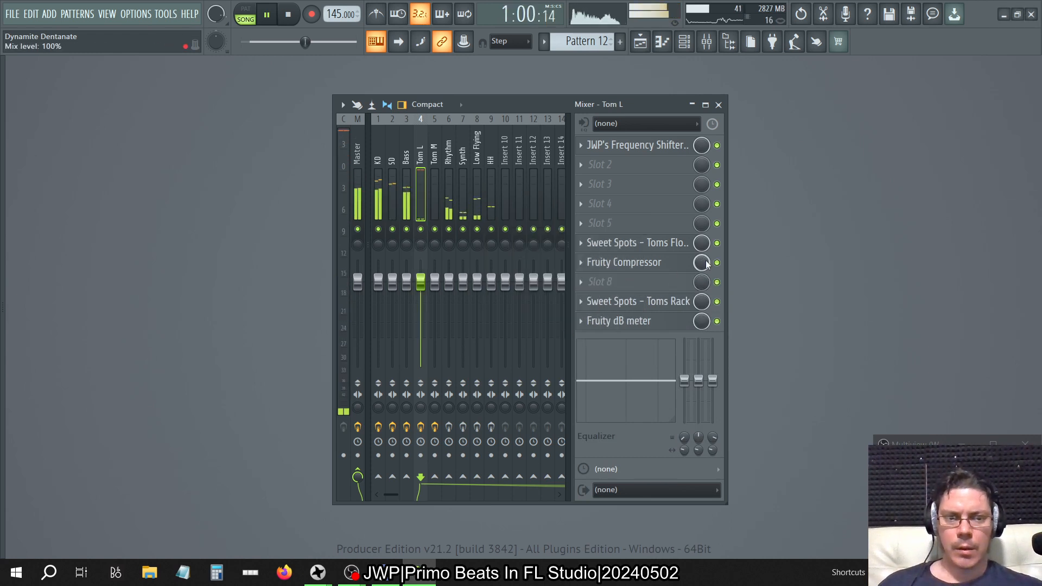
click(584, 302)
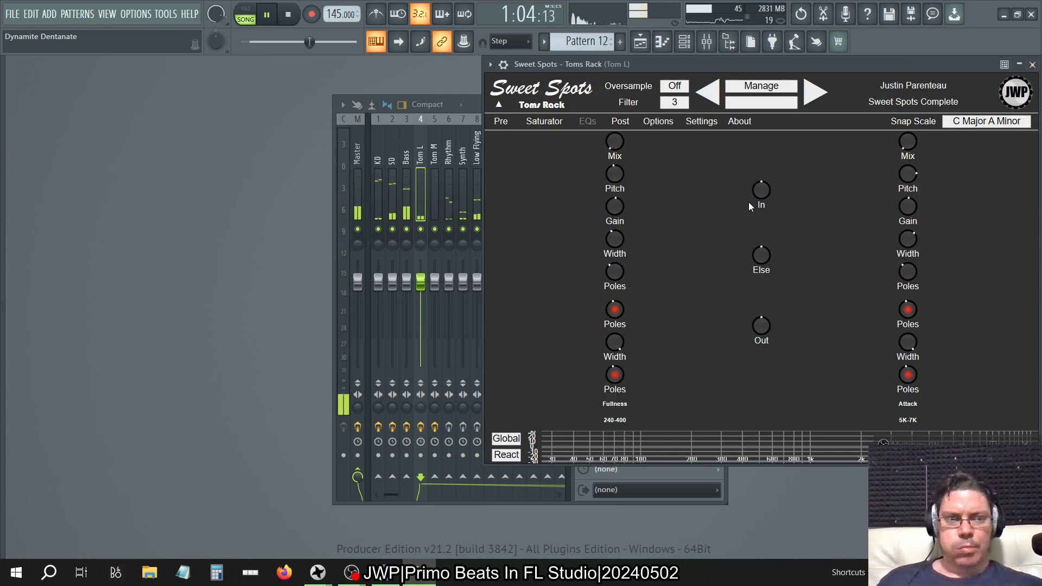
click(1032, 64)
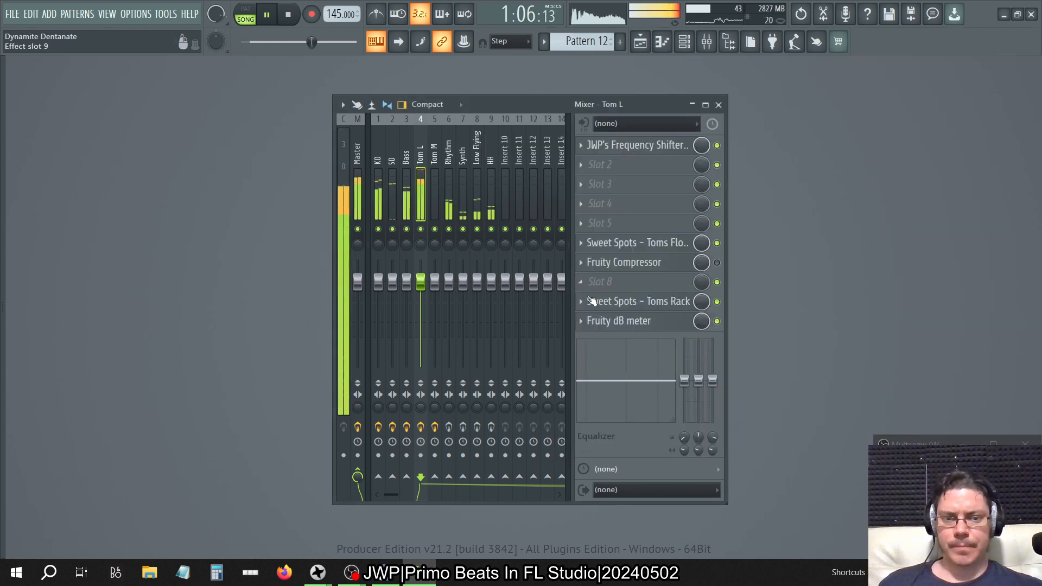
right_click(590, 302)
click(597, 289)
key(Return)
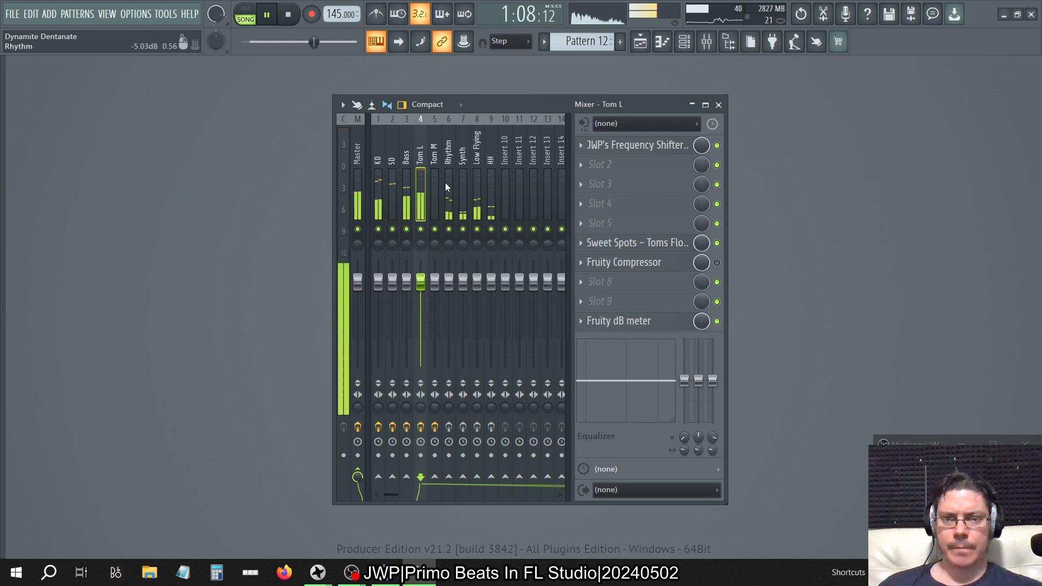
Step: Stop playback and delete the second Sweet Spots - Toms Floor from slot 8 of Tom M
key(space)
click(434, 185)
click(580, 280)
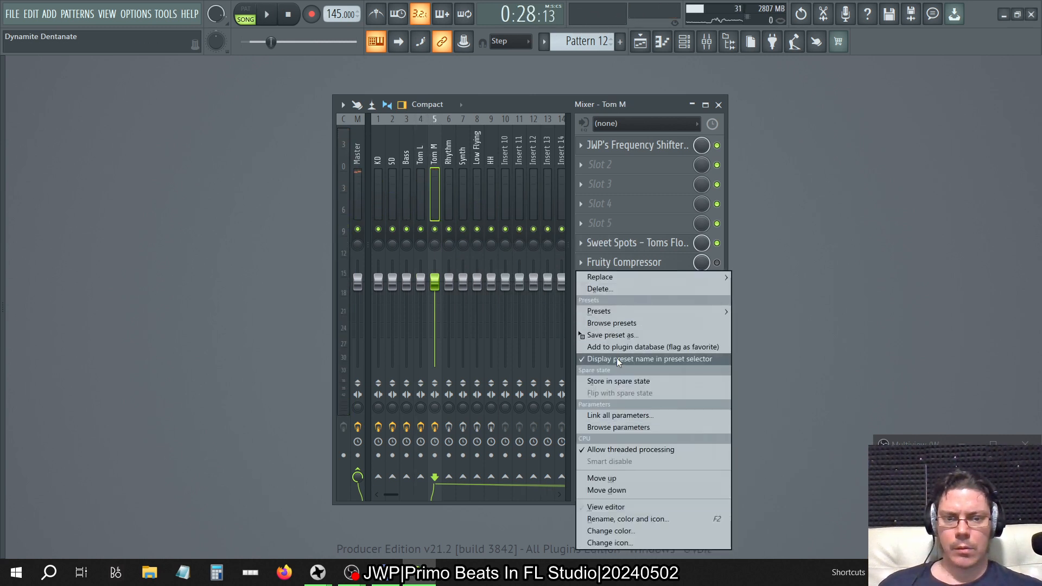
click(598, 288)
click(572, 330)
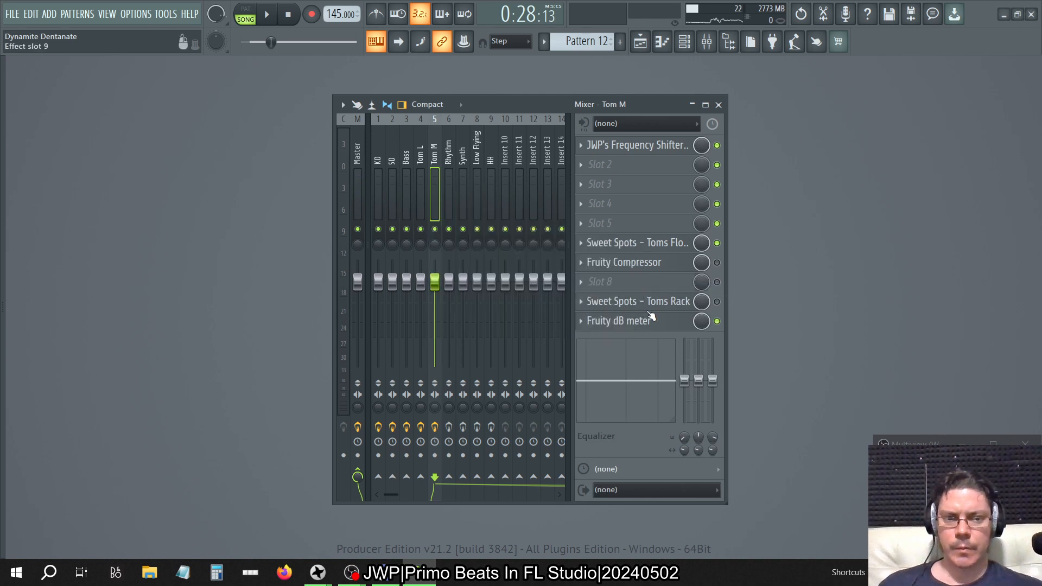
Step: Delete Sweet Spots - Toms Rack from slot 9 of Tom M and enable the emptied slots 8 and 9
click(582, 302)
click(593, 290)
click(567, 329)
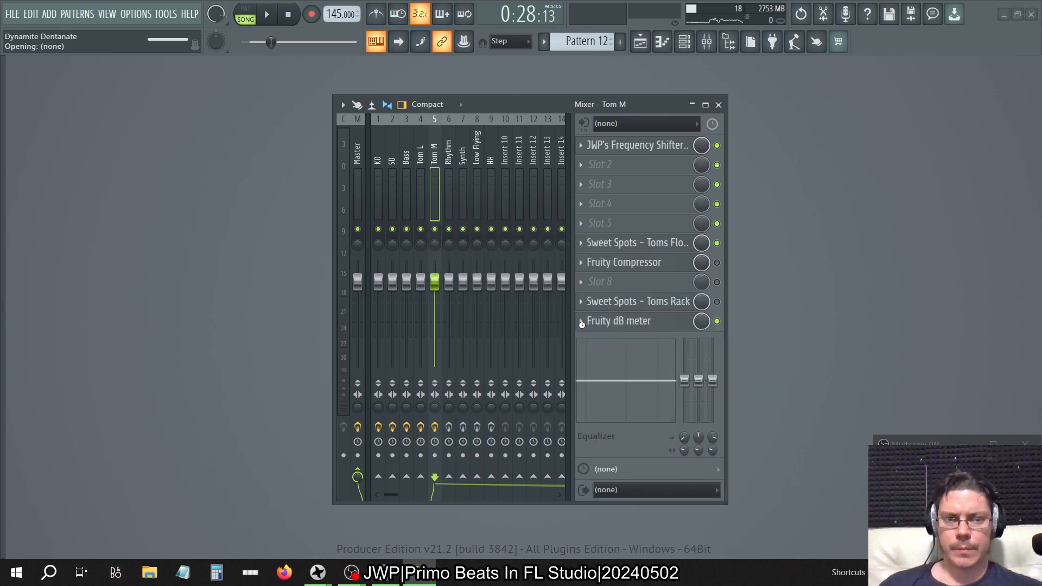
click(717, 283)
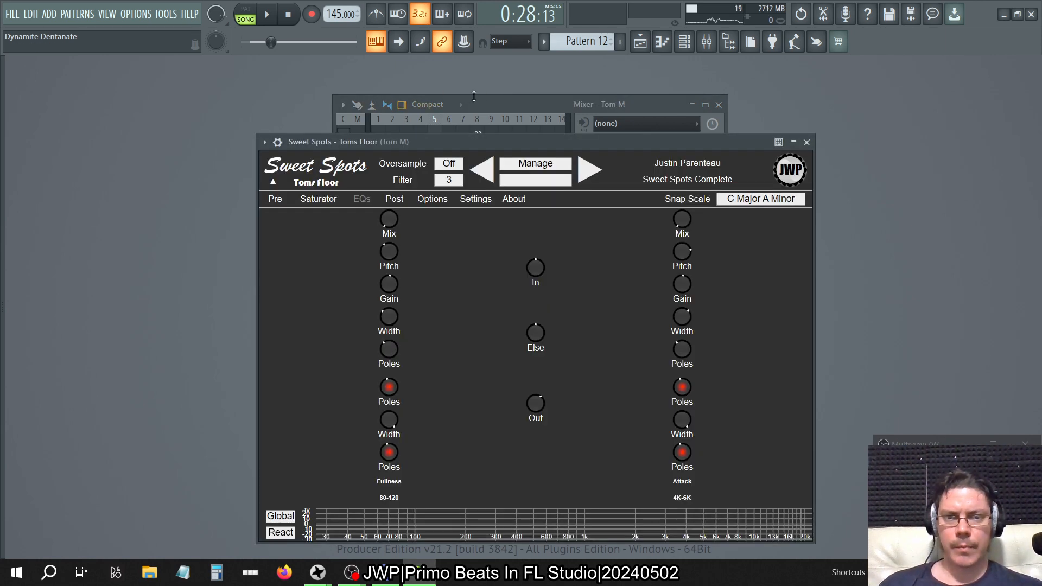
Step: Maximize the mixer window
click(494, 102)
double_click(493, 102)
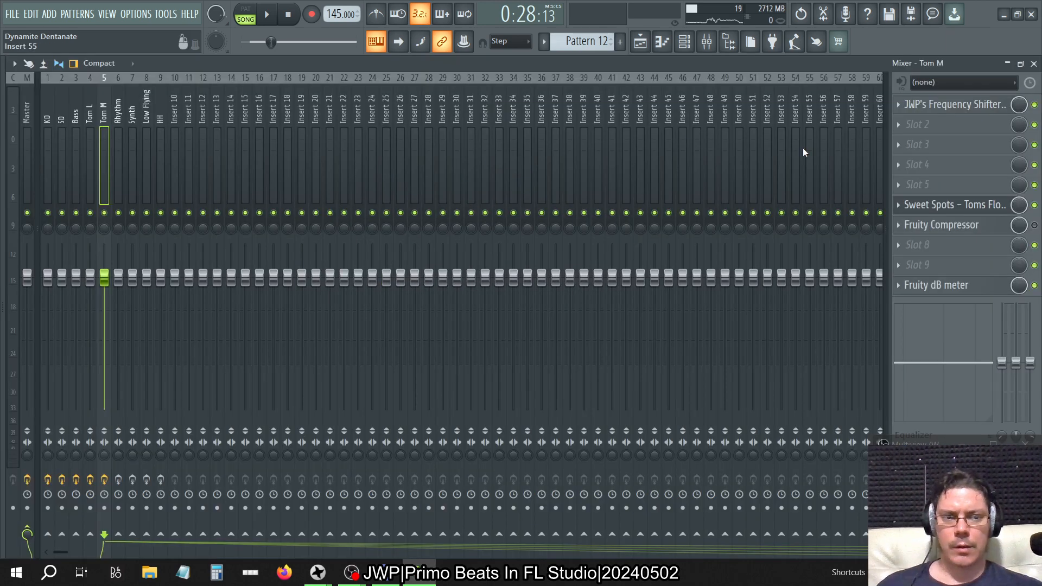
Step: Restore the mixer to its smaller window size and clear the open Sweet Spots - Toms Floor window from the workspace
double_click(856, 63)
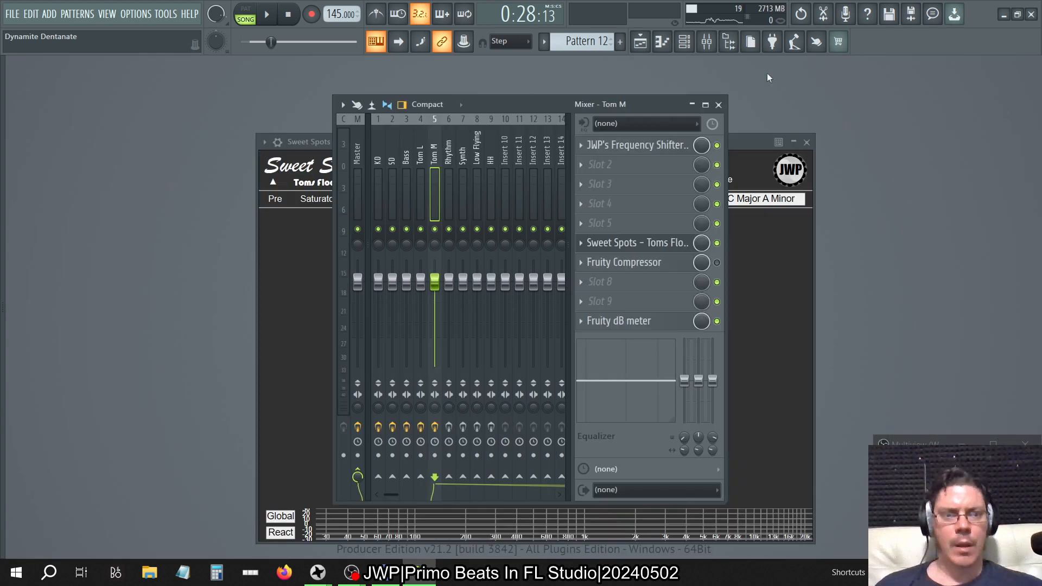
click(720, 105)
click(807, 142)
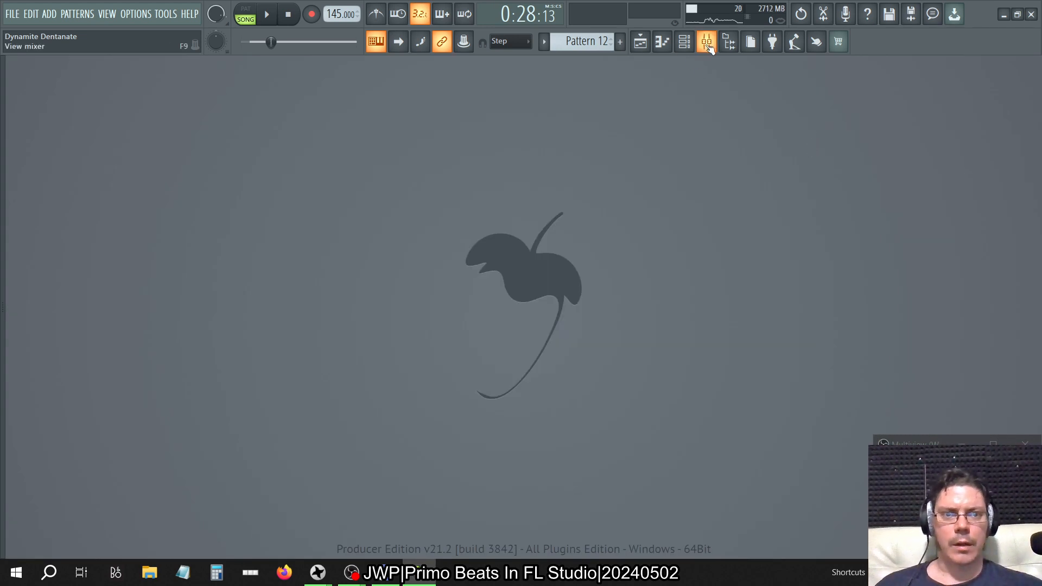
click(707, 42)
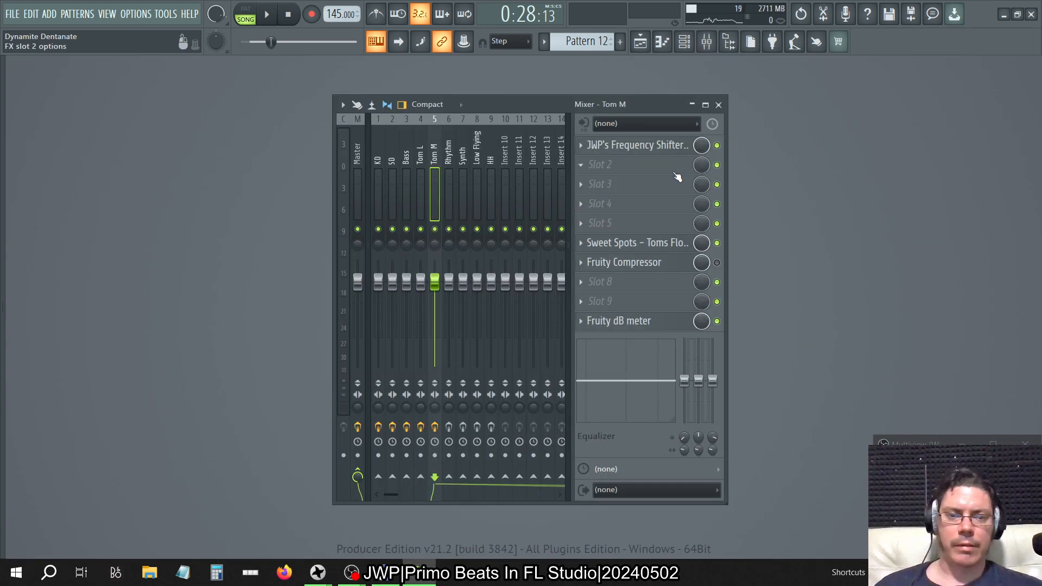
Step: Load the Drums preset in the Fruity Compressor on Tom L and reset the compressor's gain
click(421, 151)
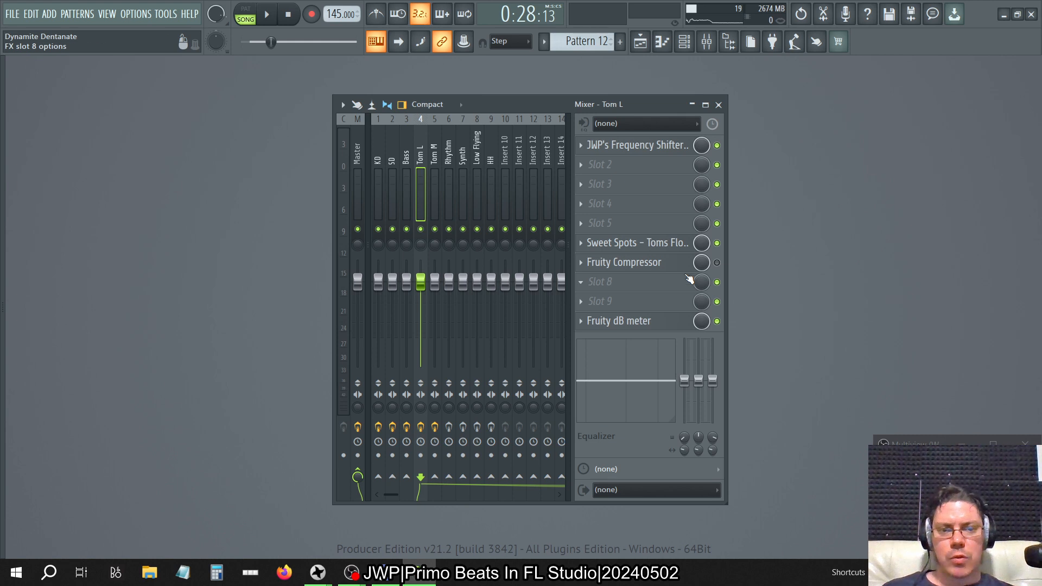
click(651, 262)
right_click(582, 88)
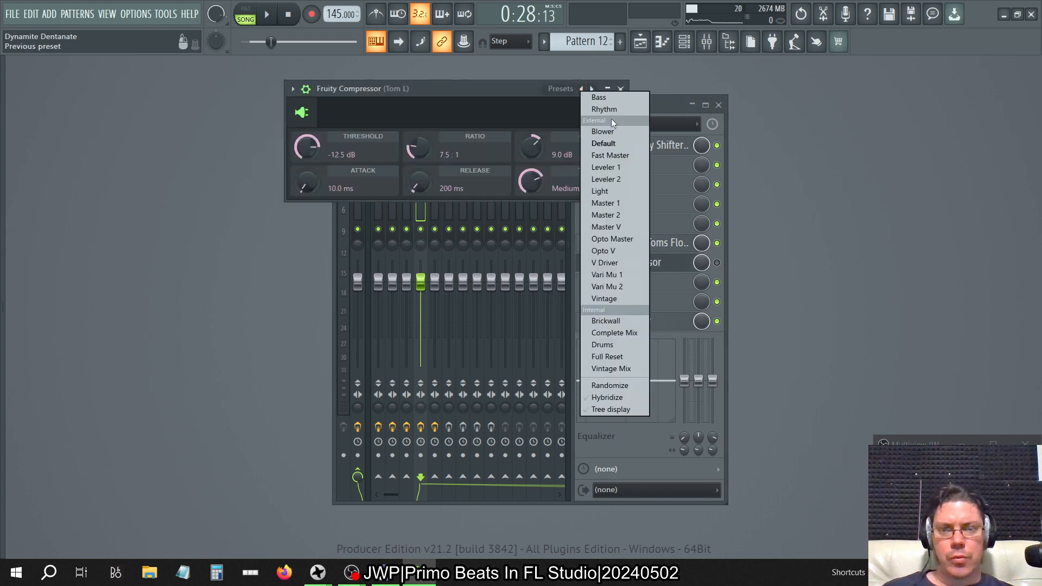
click(617, 344)
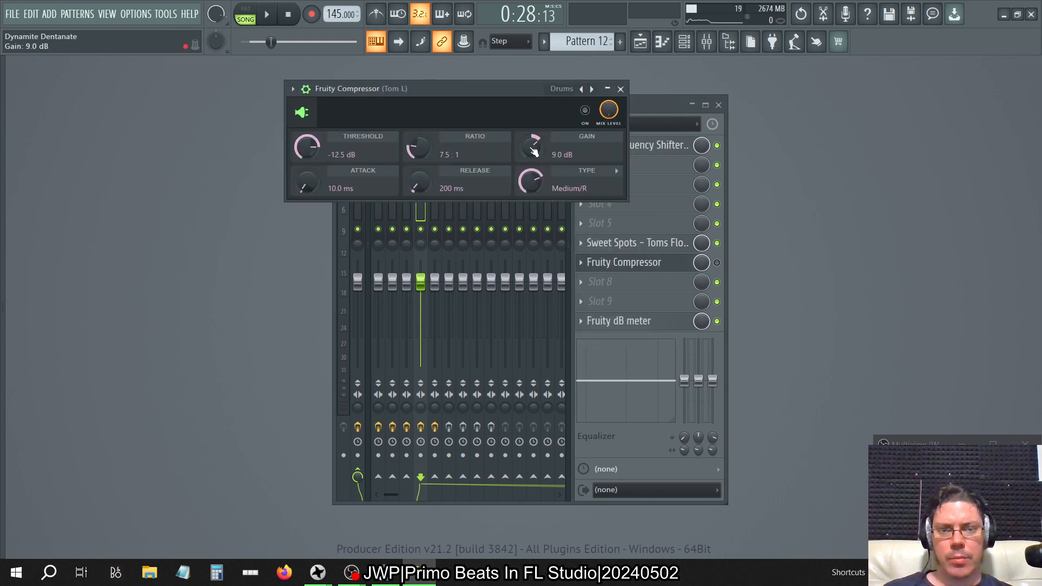
right_click(533, 147)
click(558, 154)
click(620, 89)
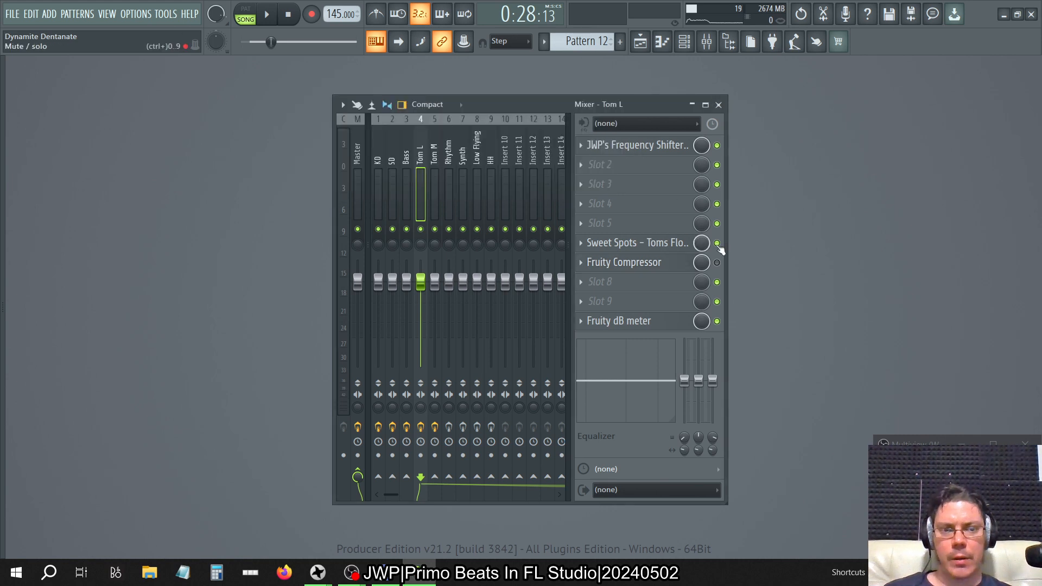
Step: Solo Tom L, start playback and reset the Out level of its Sweet Spots - Toms Floor
right_click(420, 229)
key(space)
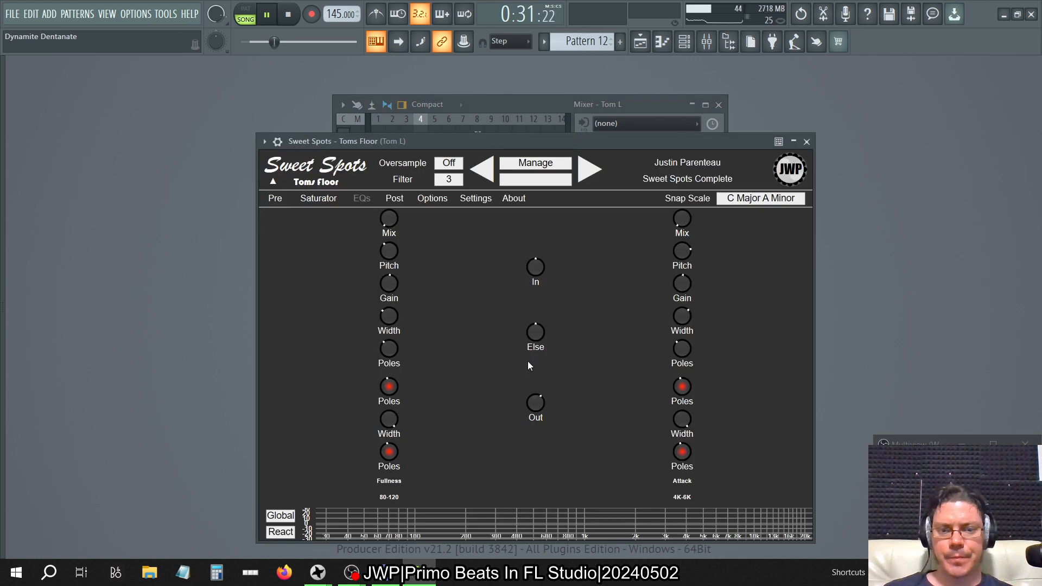
right_click(536, 402)
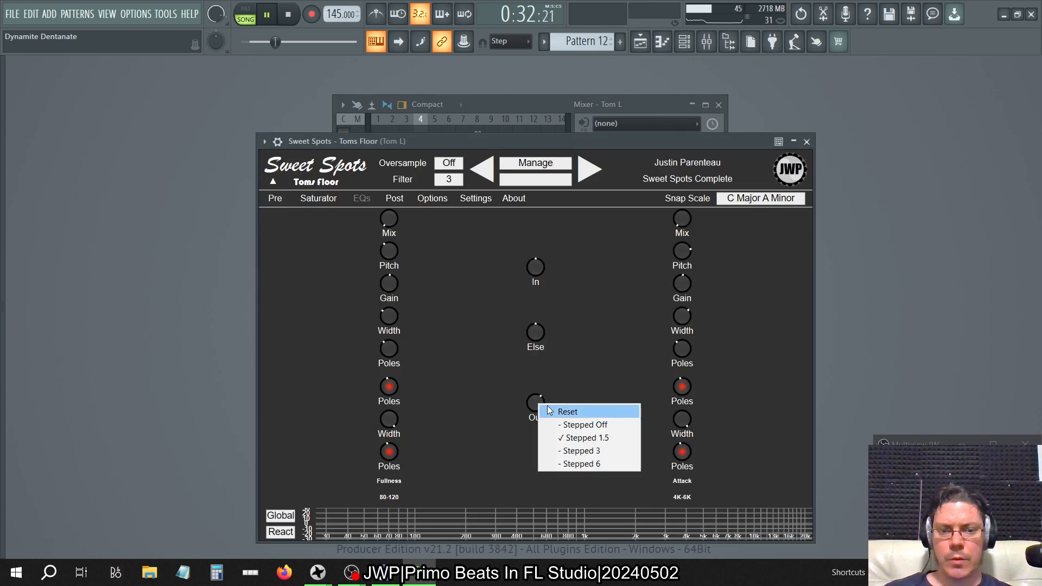
click(547, 411)
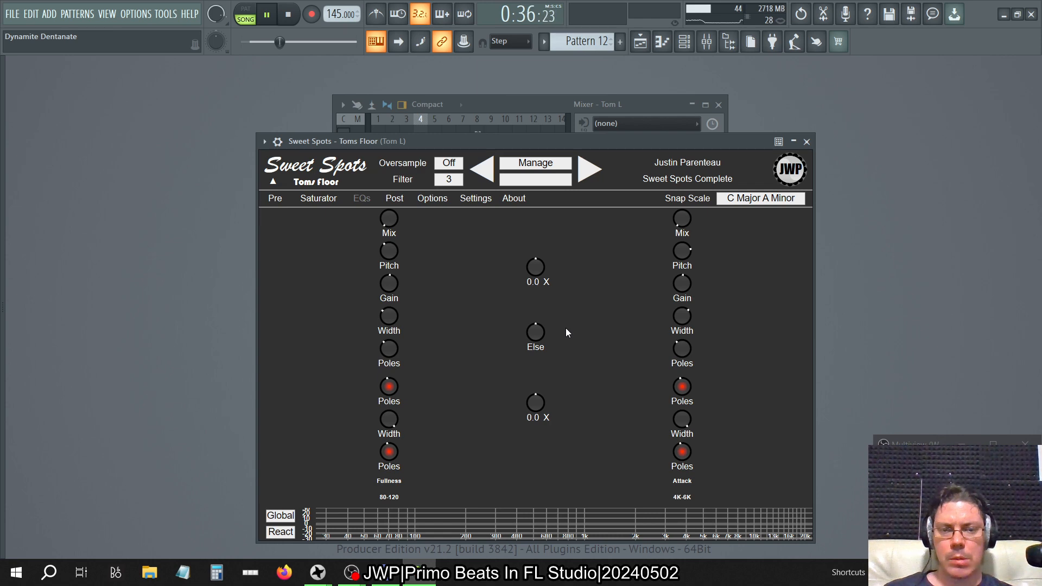
Step: Set the In level of Tom L's Sweet Spots - Toms Floor to -7.50 in 1.5 increments, with the mixer meters uncovered
drag(577, 140, 816, 119)
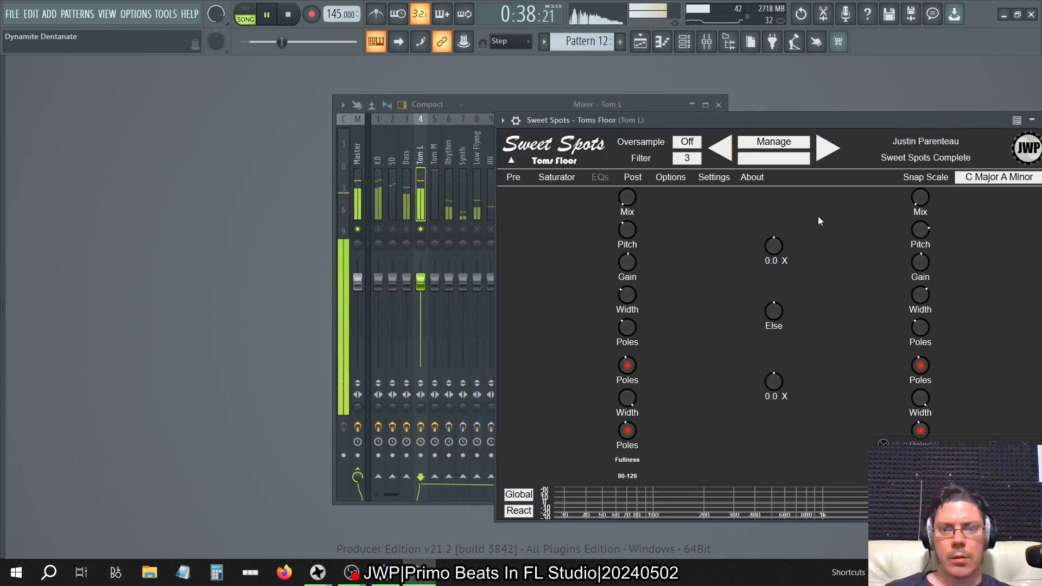
right_click(769, 247)
click(785, 283)
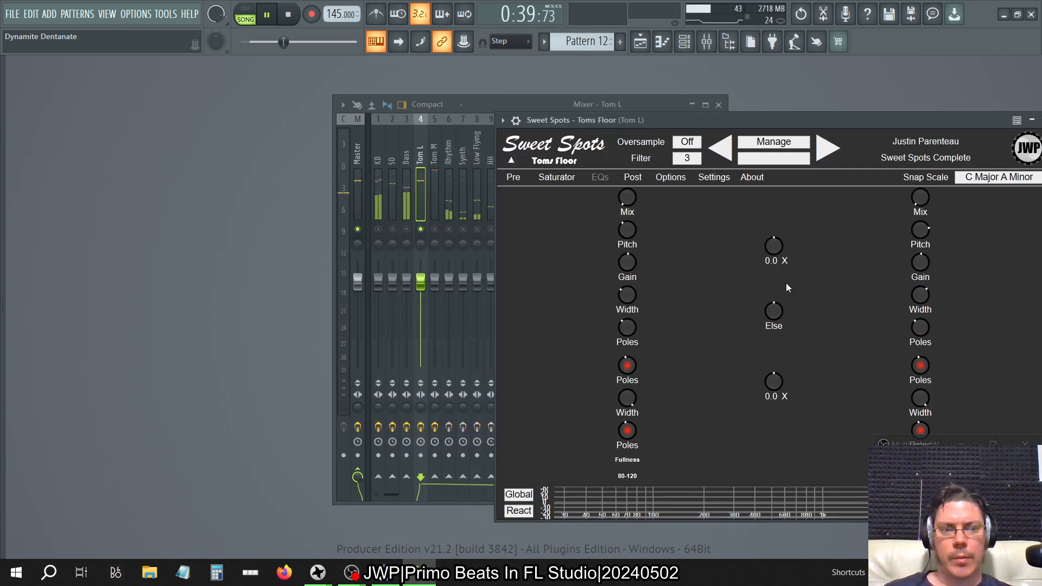
right_click(773, 246)
click(817, 285)
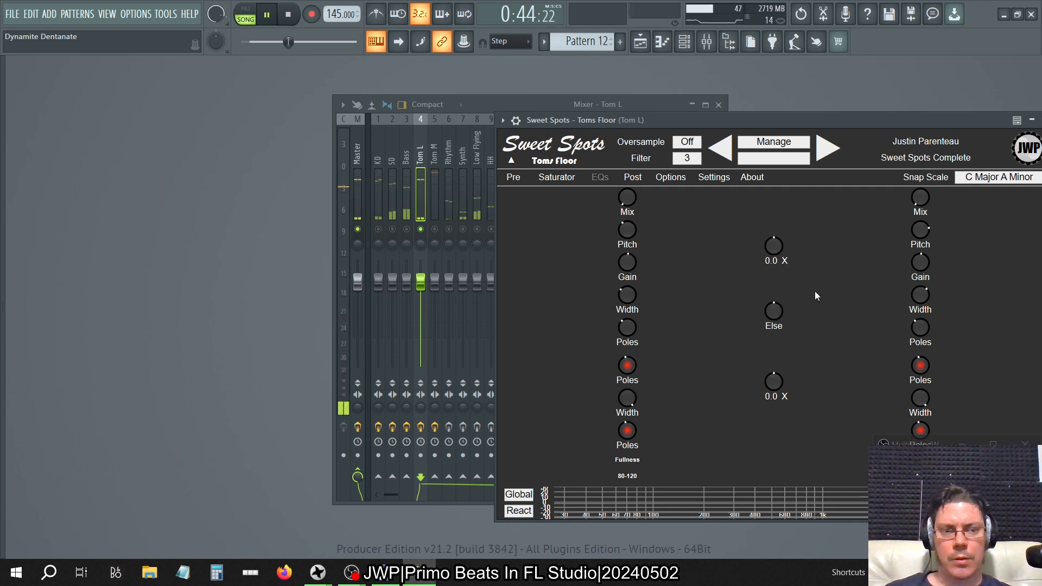
drag(771, 242, 774, 264)
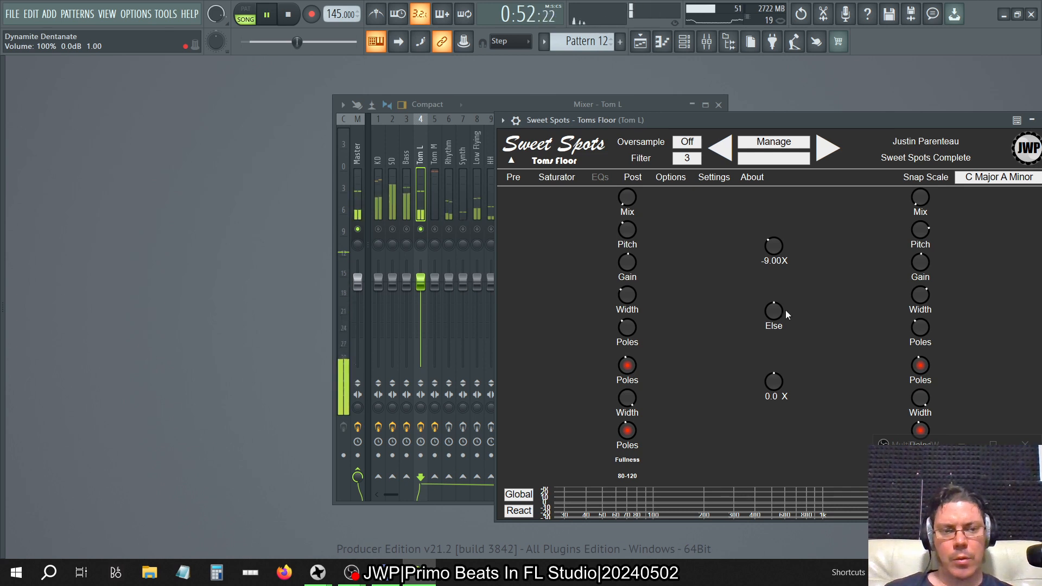
right_click(771, 248)
click(802, 285)
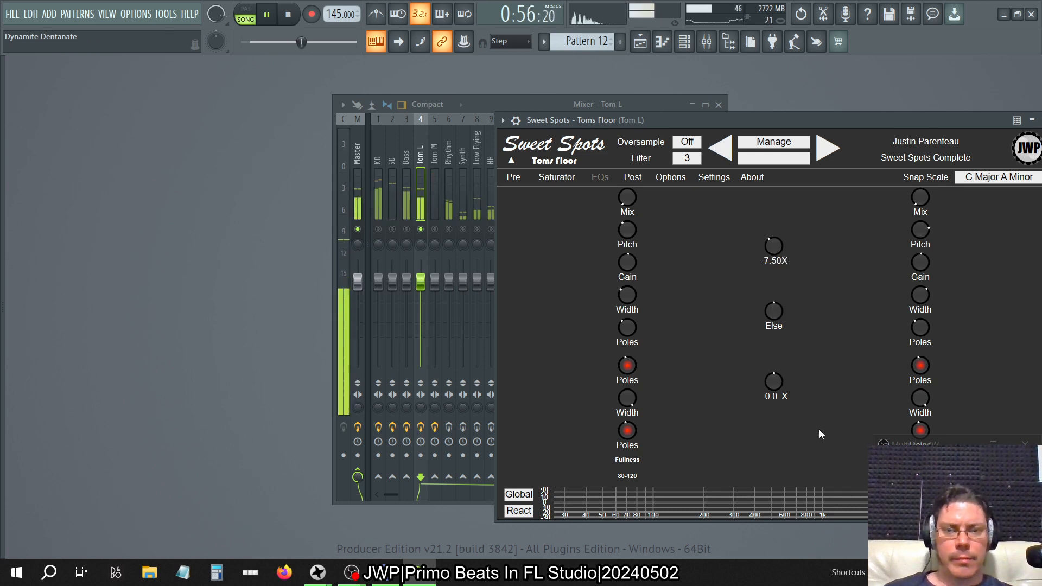
Step: Raise the Out level of Tom L's Sweet Spots - Toms Floor to 30.0
click(556, 103)
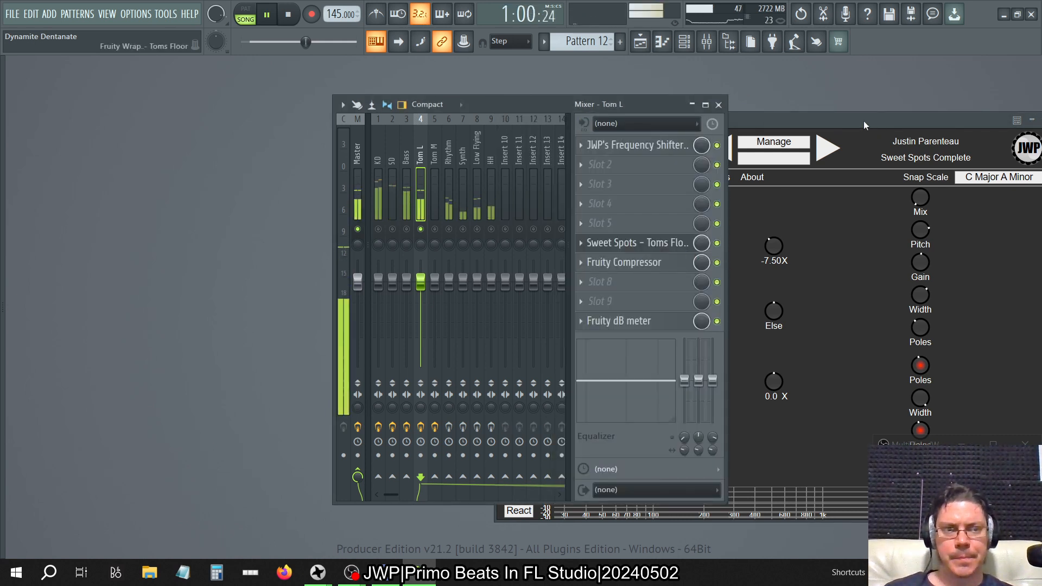
click(901, 133)
drag(774, 376, 771, 337)
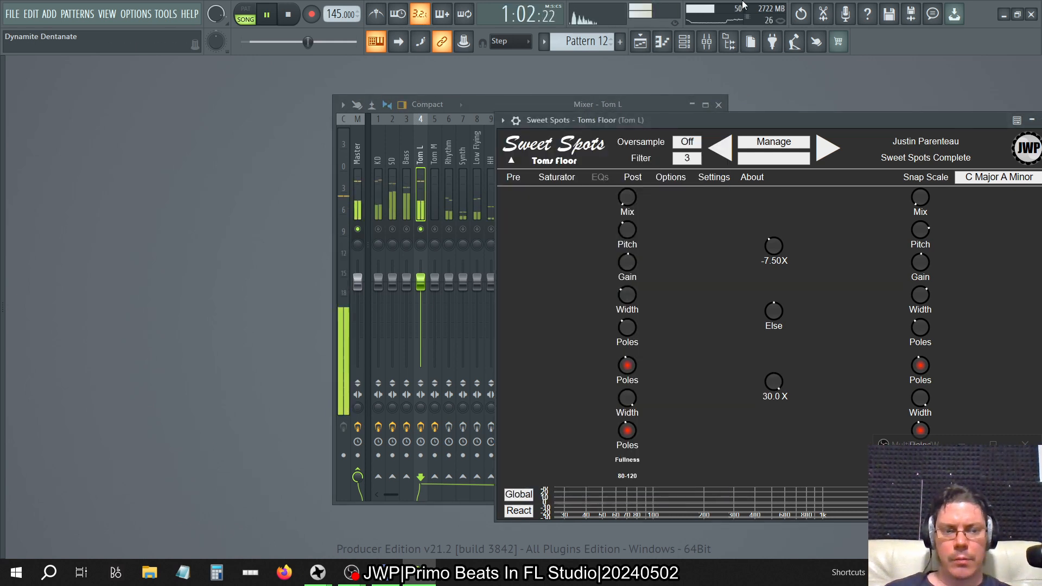
Step: Open VPS Scope CM edition on Master and arrange it and the Sweet Spots window on either side of the mixer
click(357, 157)
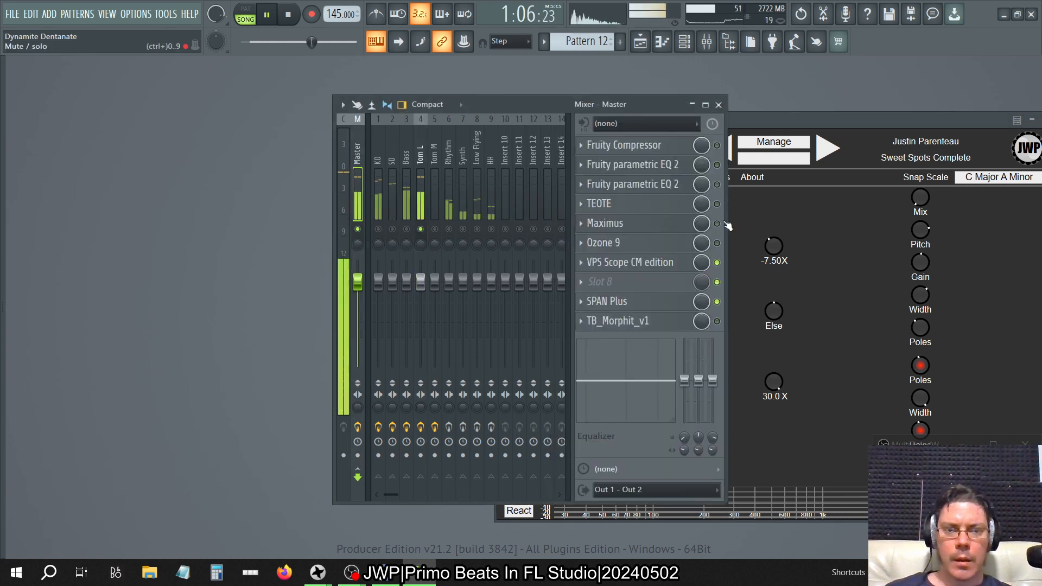
click(662, 262)
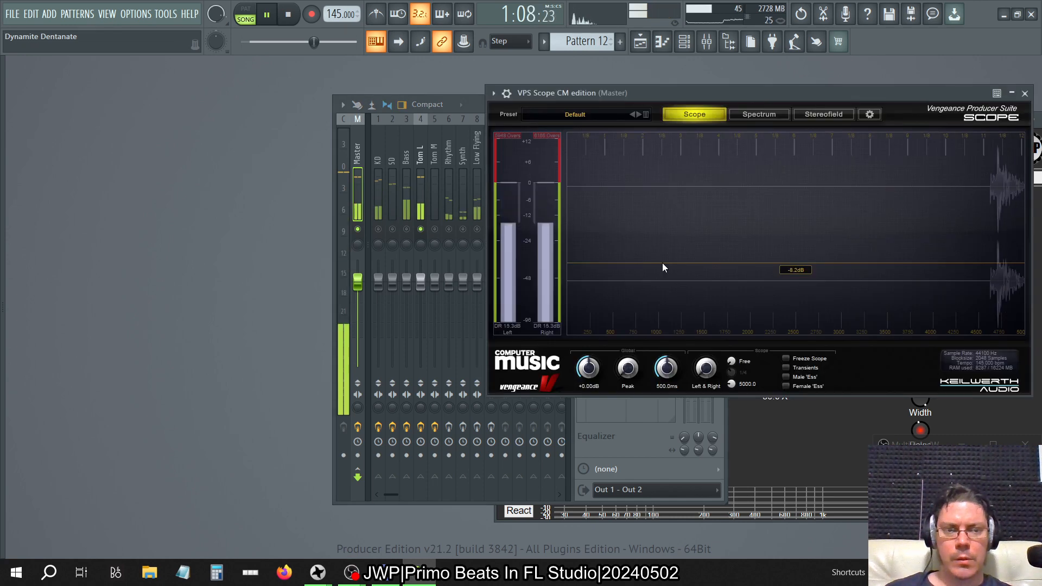
drag(804, 87, 800, 206)
drag(844, 116, 336, 96)
click(627, 100)
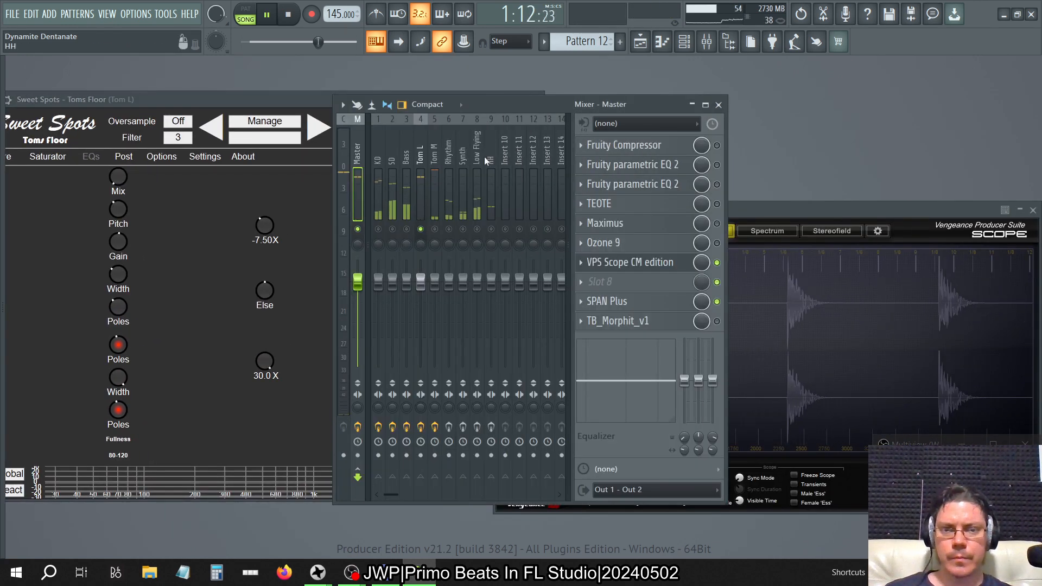
Step: Move Sweet Spots - Toms Floor on Tom L from slot 6 up to slot 3
click(421, 156)
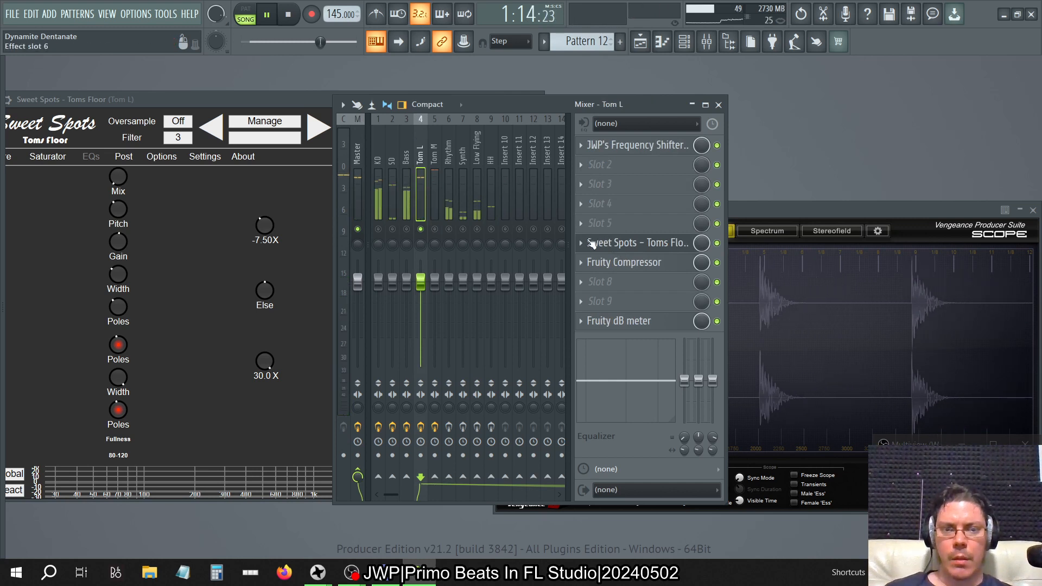
drag(609, 248, 609, 188)
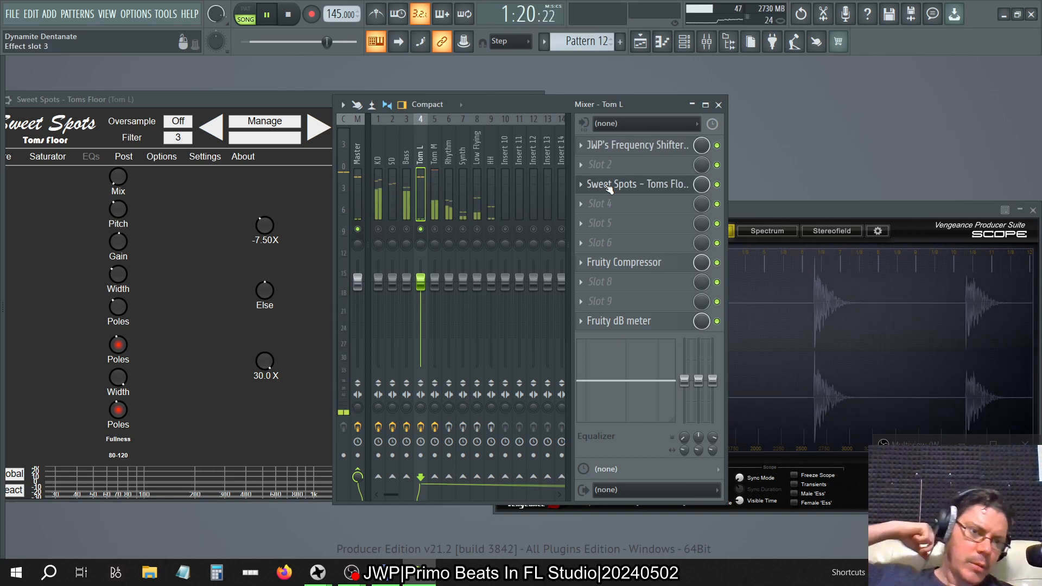
Step: Examine the Master spectrum in SPAN Plus, switching the main output visualizer to its waveform display
click(358, 155)
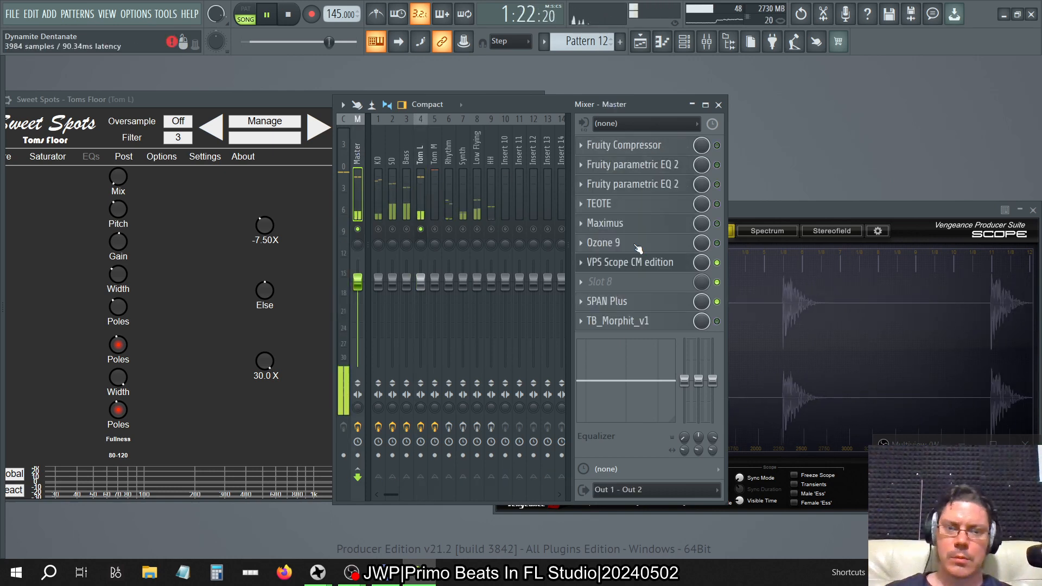
click(634, 304)
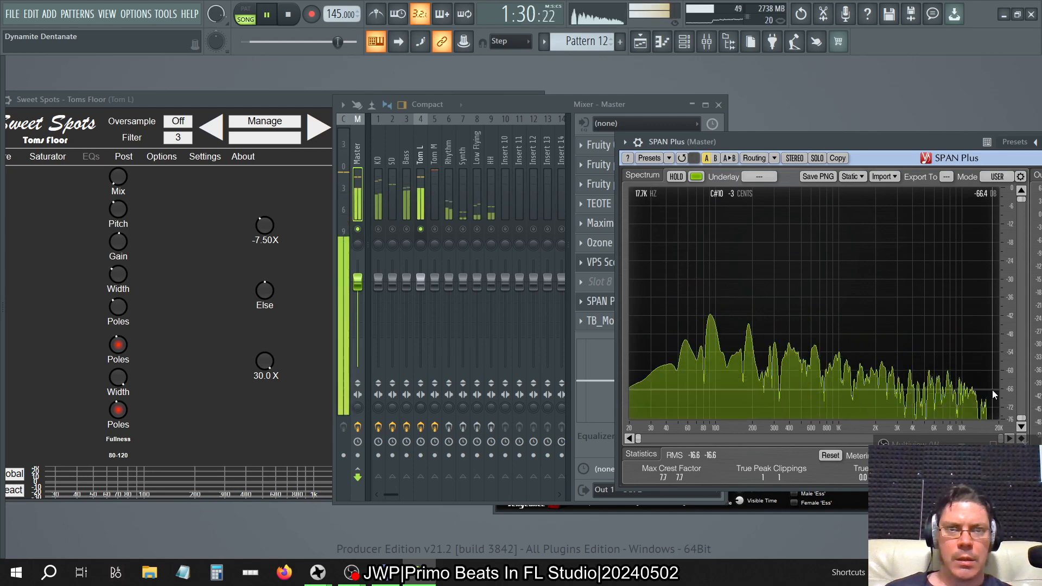
right_click(610, 22)
click(623, 33)
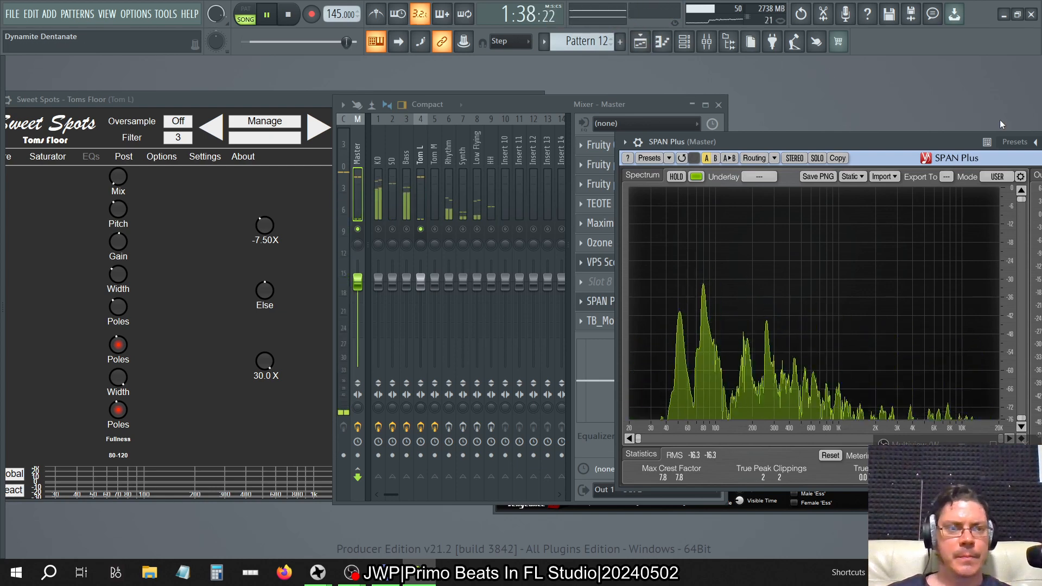
drag(942, 140, 847, 150)
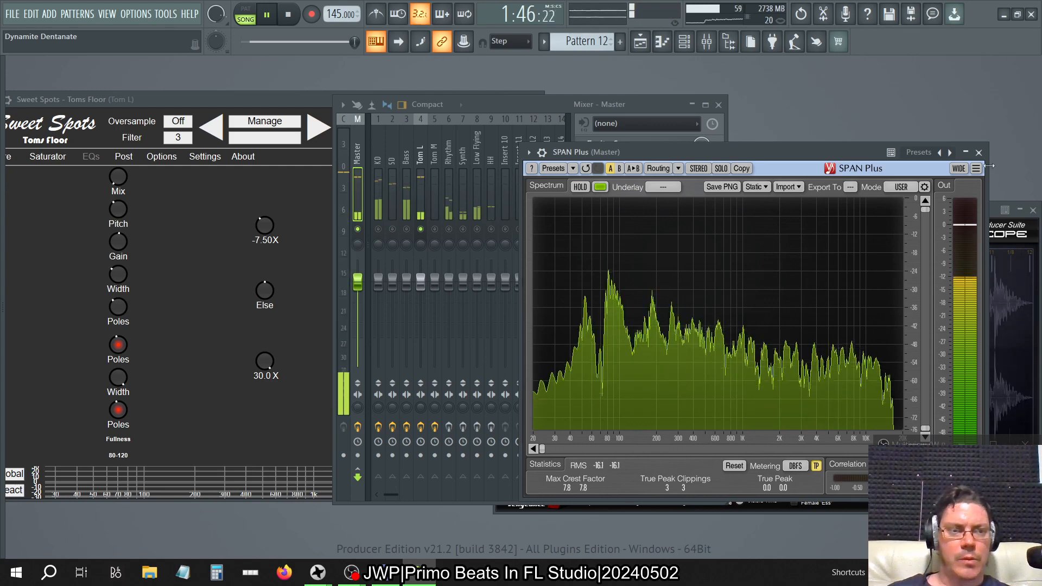
click(978, 152)
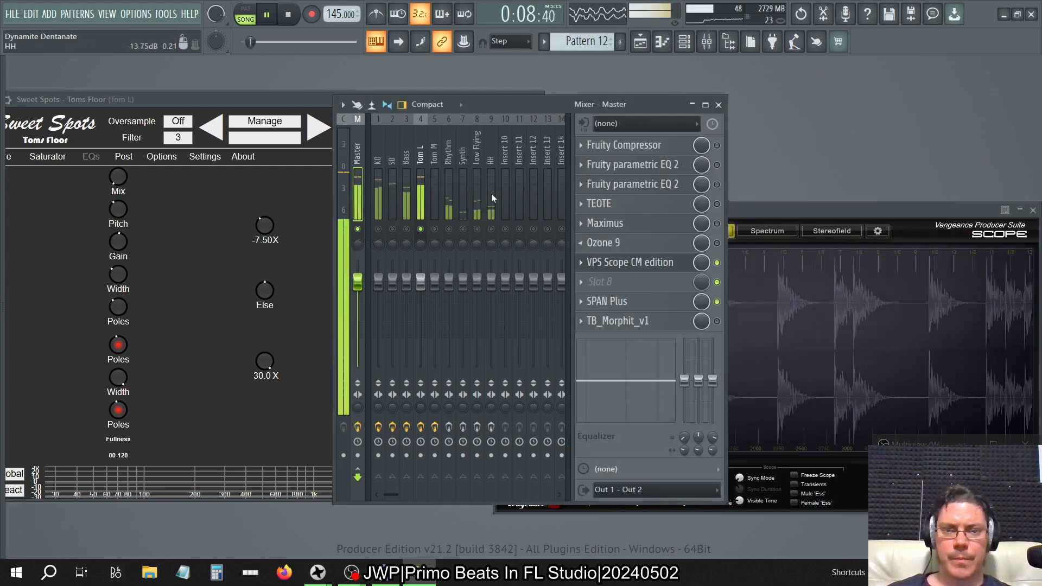
Step: Duplicate Tom L's Sweet Spots - Toms Floor into slot 4 and set the copy's In level to 30.0
click(435, 182)
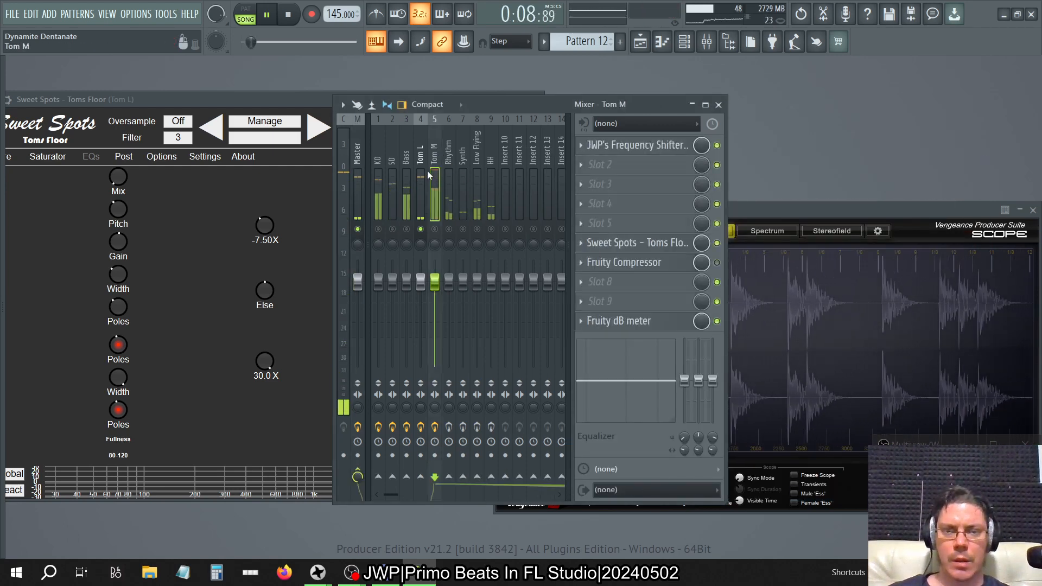
click(422, 175)
click(581, 185)
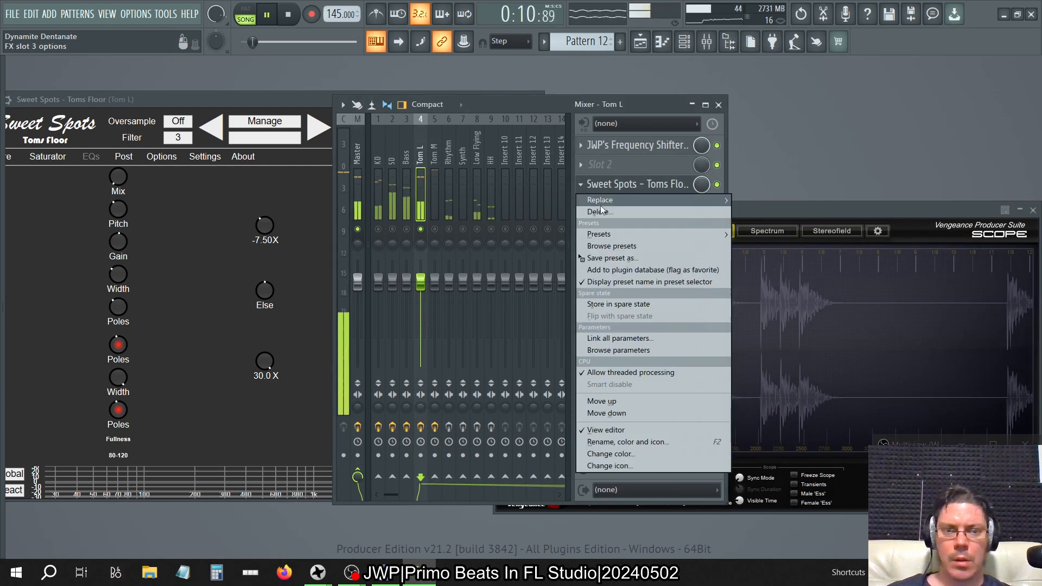
drag(603, 242, 624, 204)
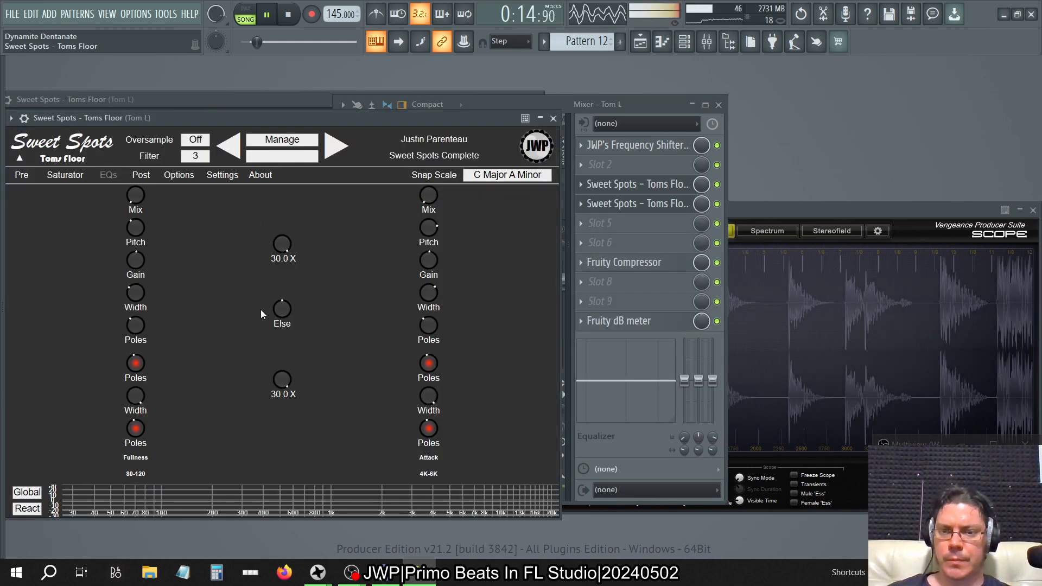
click(553, 118)
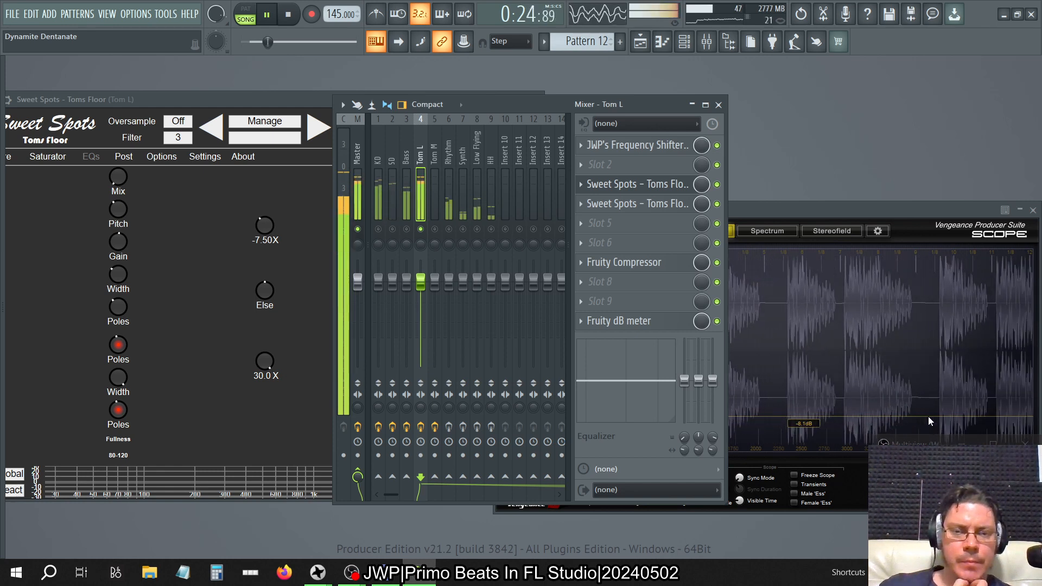
Step: Reset the Out level of the Sweet Spots - Toms Floor in slot 4 of Tom L to 0.0
click(637, 204)
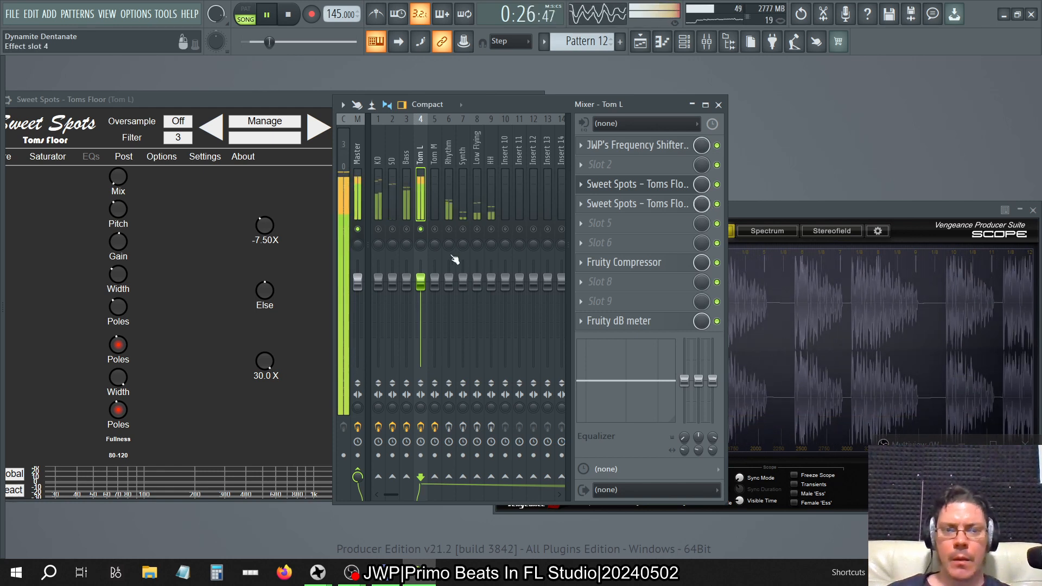
right_click(283, 382)
click(299, 394)
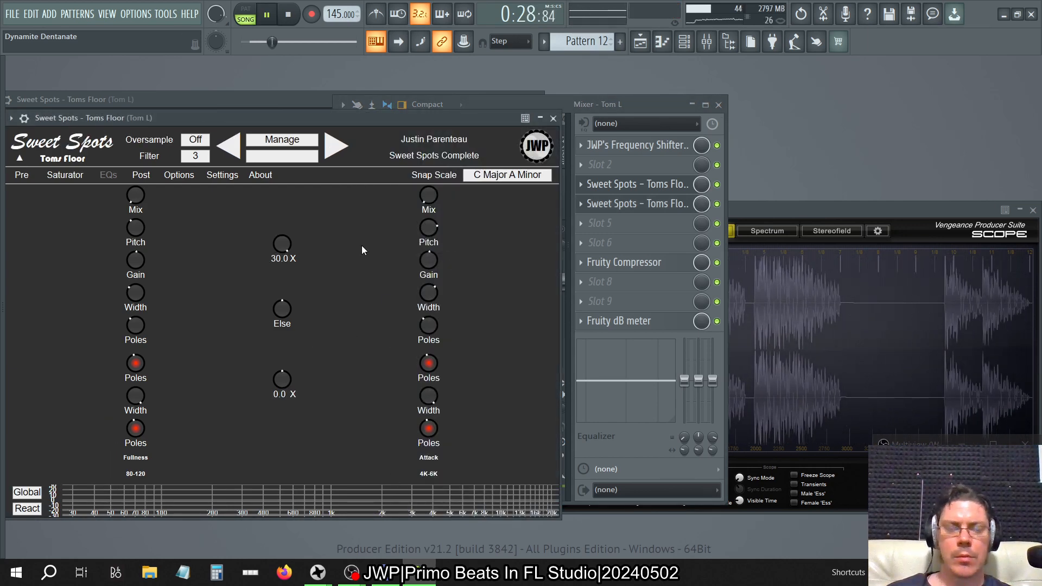
Step: Open the Playlist and select bars 10 through 17 as the playback loop
click(640, 42)
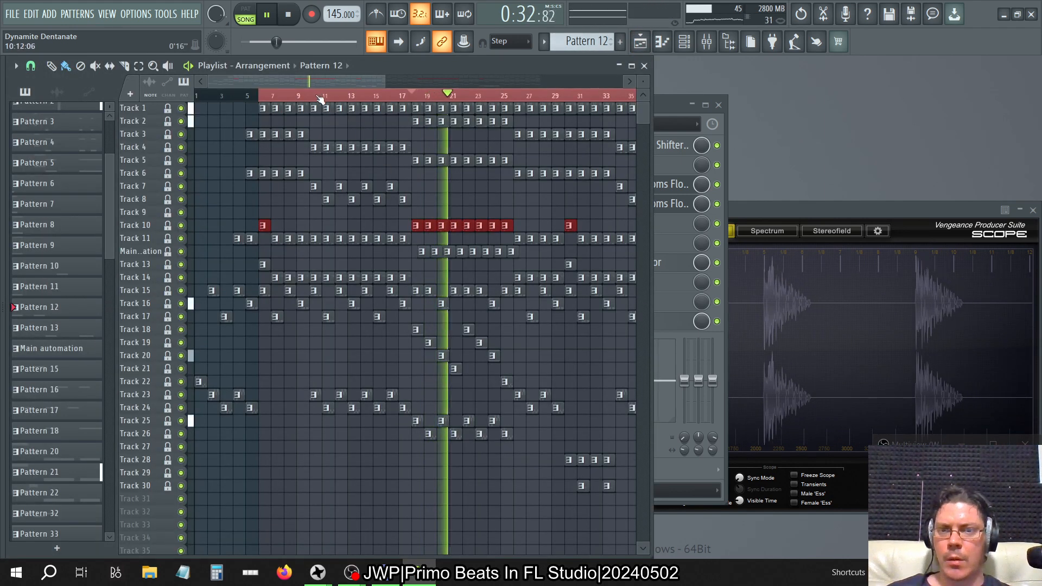
drag(313, 97, 411, 108)
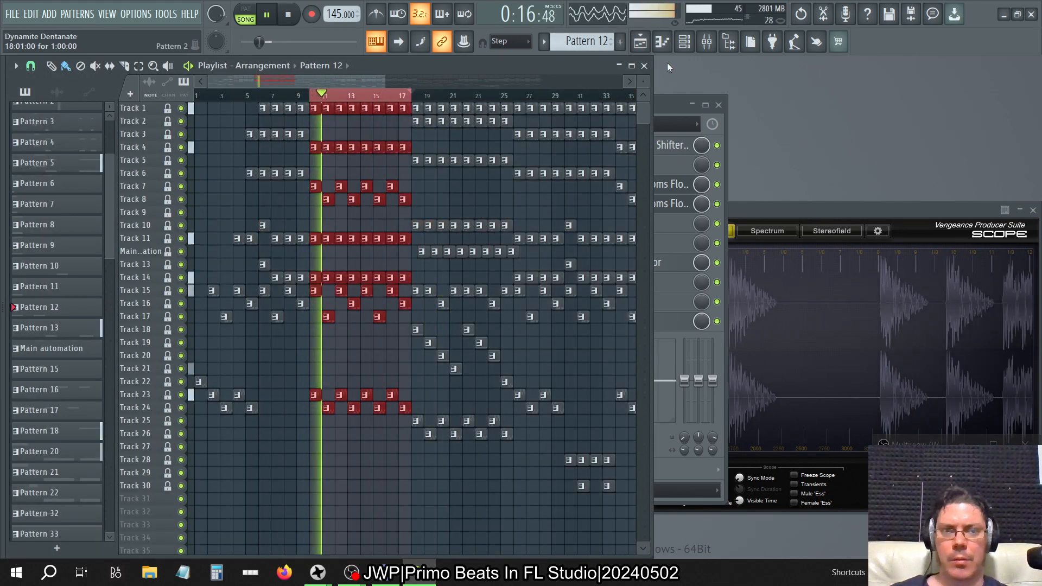
Step: Close the Playlist and set the In level of Tom L's slot 4 Sweet Spots - Toms Floor to 0.0
click(649, 67)
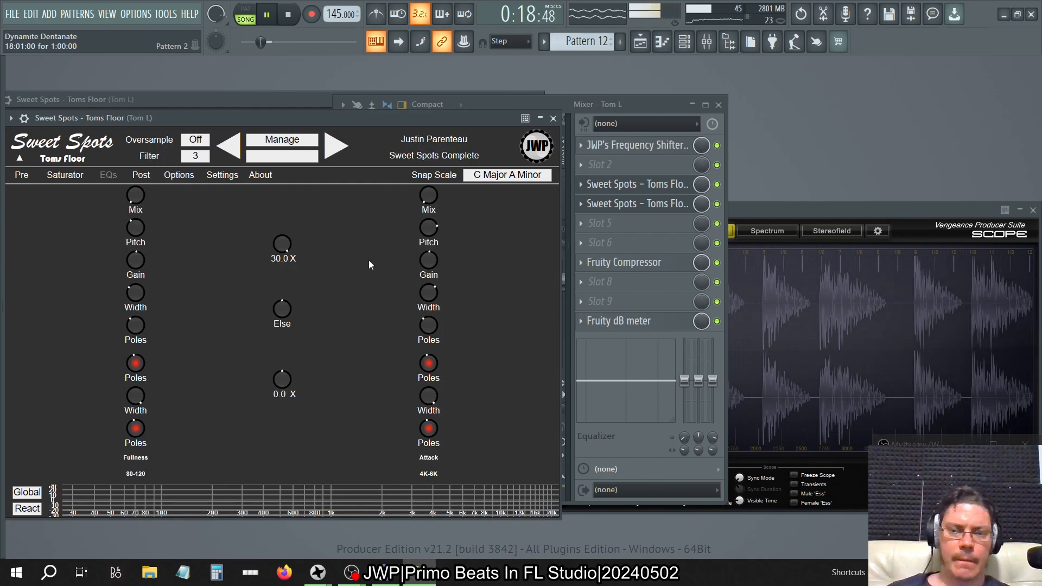
drag(277, 258, 286, 265)
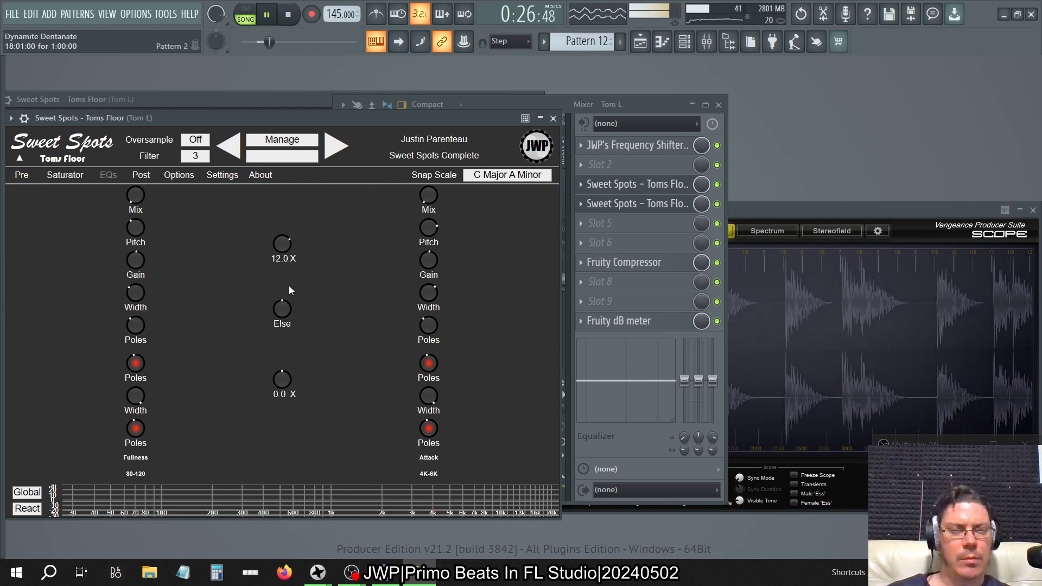
drag(290, 291, 299, 316)
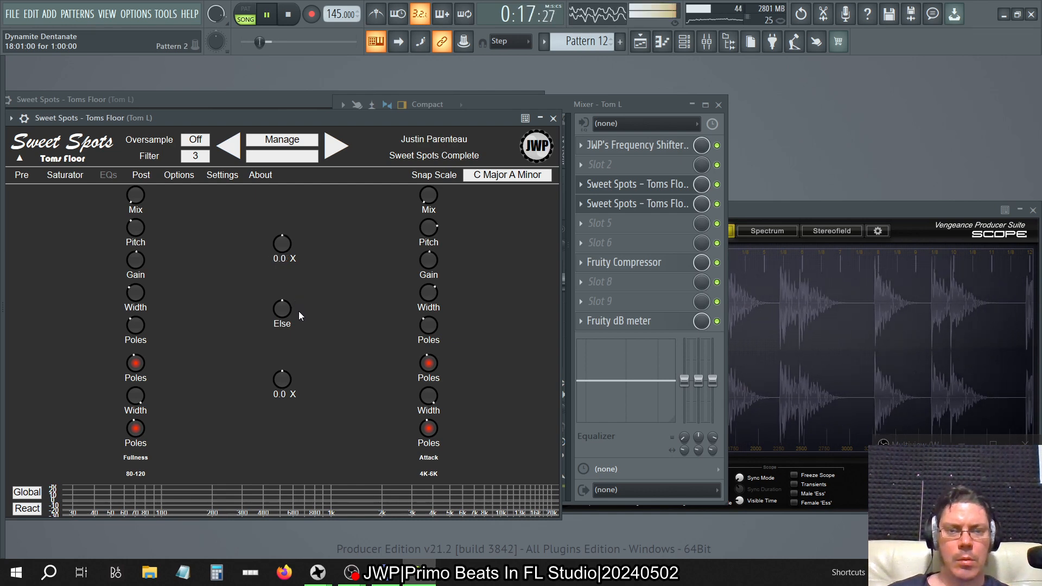
Step: Audition Tom L's two Sweet Spots instances, trying an In level of 9.00 on the slot 4 copy and returning it to 0.0
click(637, 195)
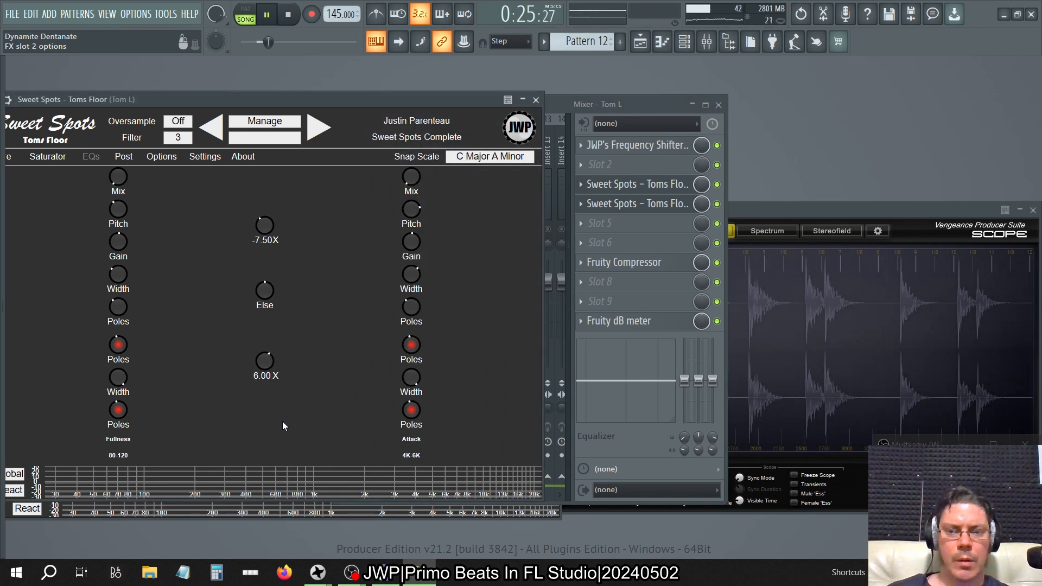
drag(282, 421, 270, 369)
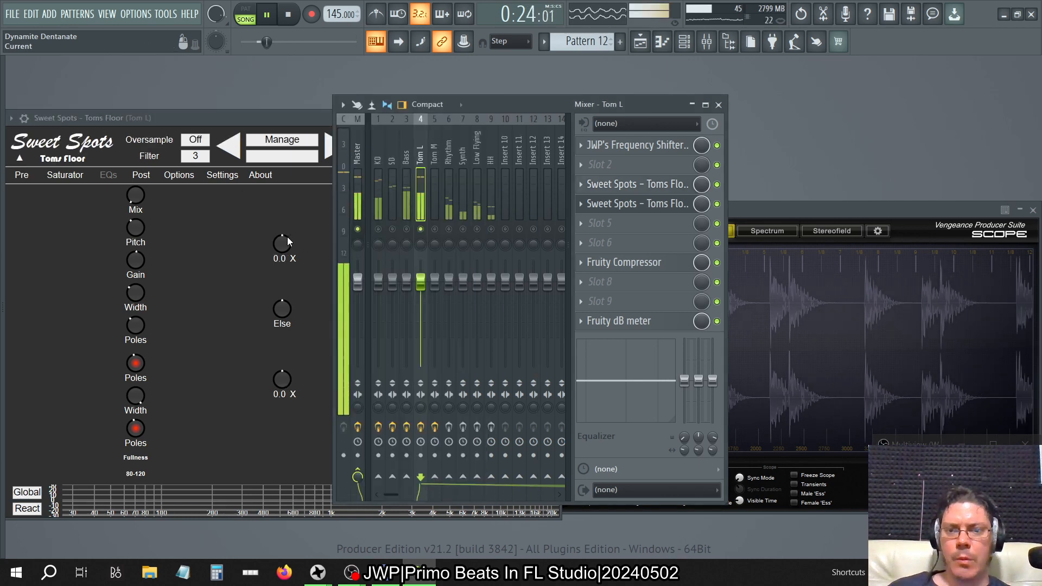
mouse_move(287, 237)
mouse_down()
mouse_move(282, 210)
mouse_move(288, 223)
mouse_up()
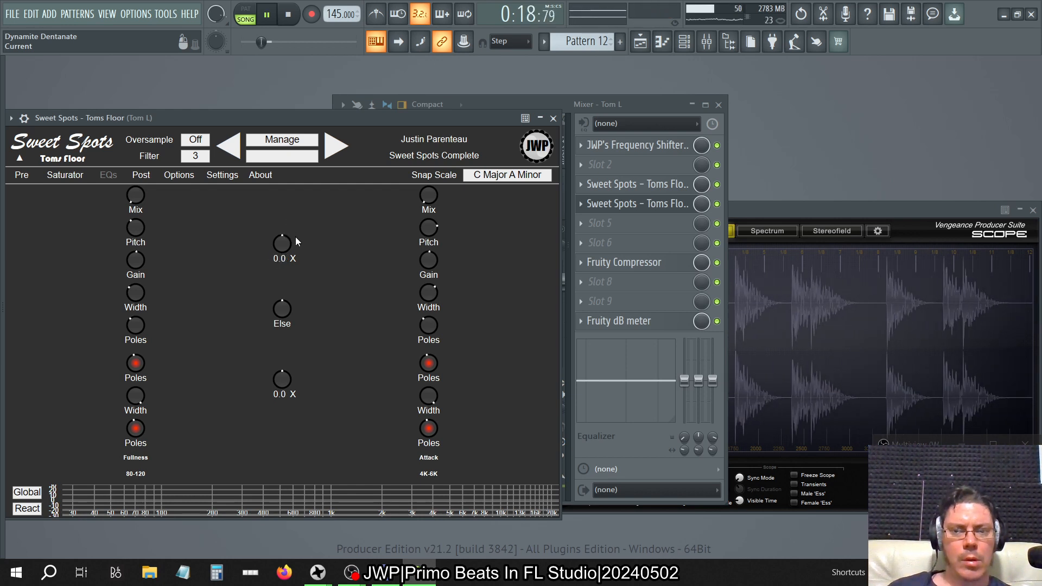
click(490, 106)
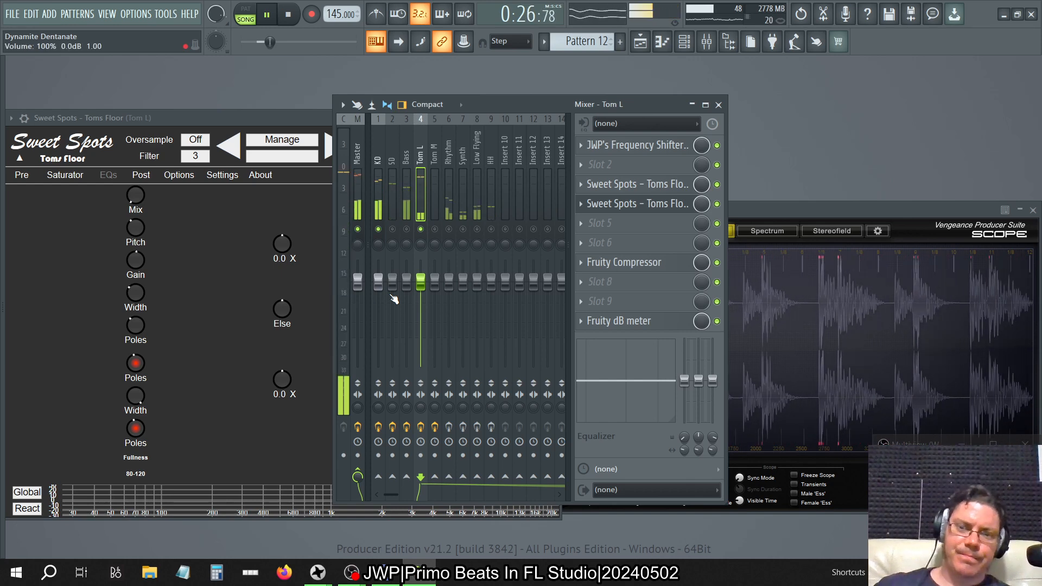
drag(284, 237, 284, 219)
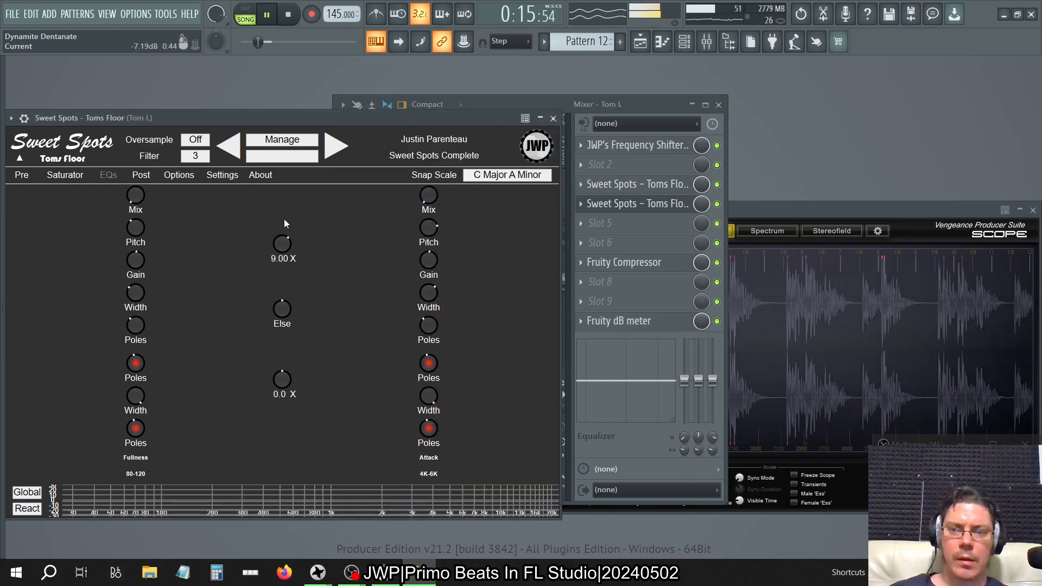
click(618, 185)
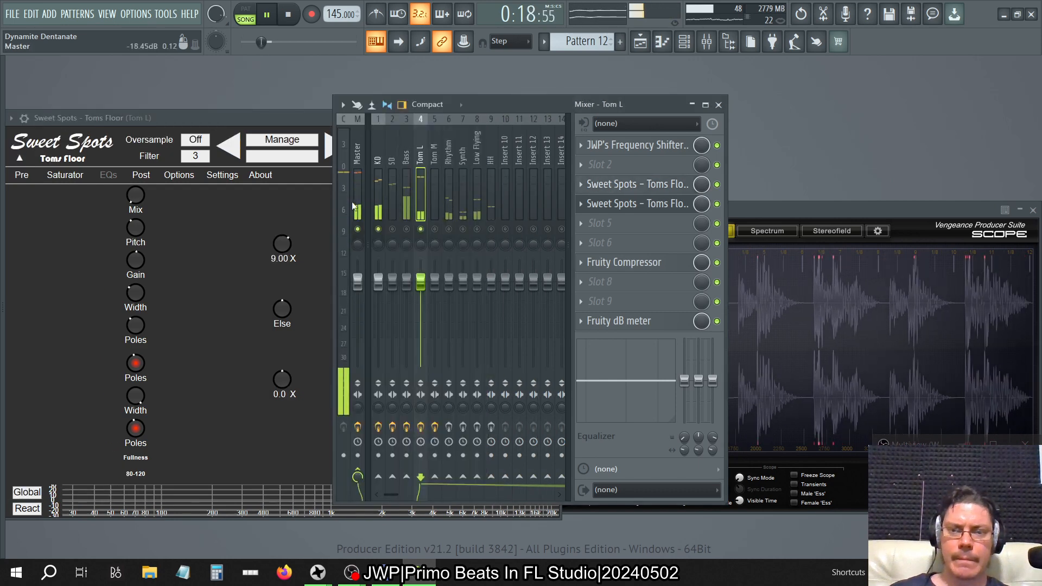
click(279, 248)
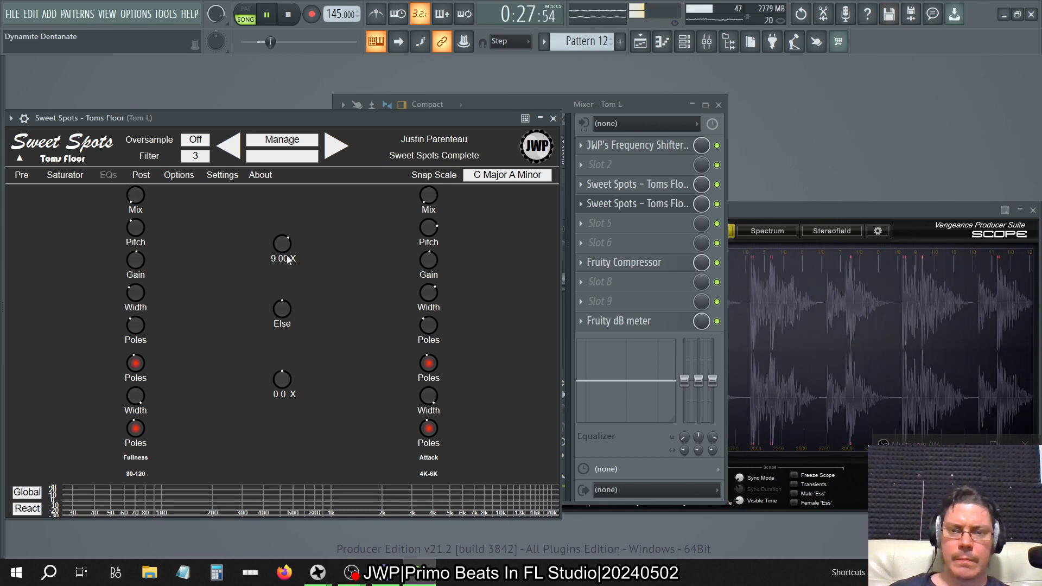
drag(282, 247, 281, 258)
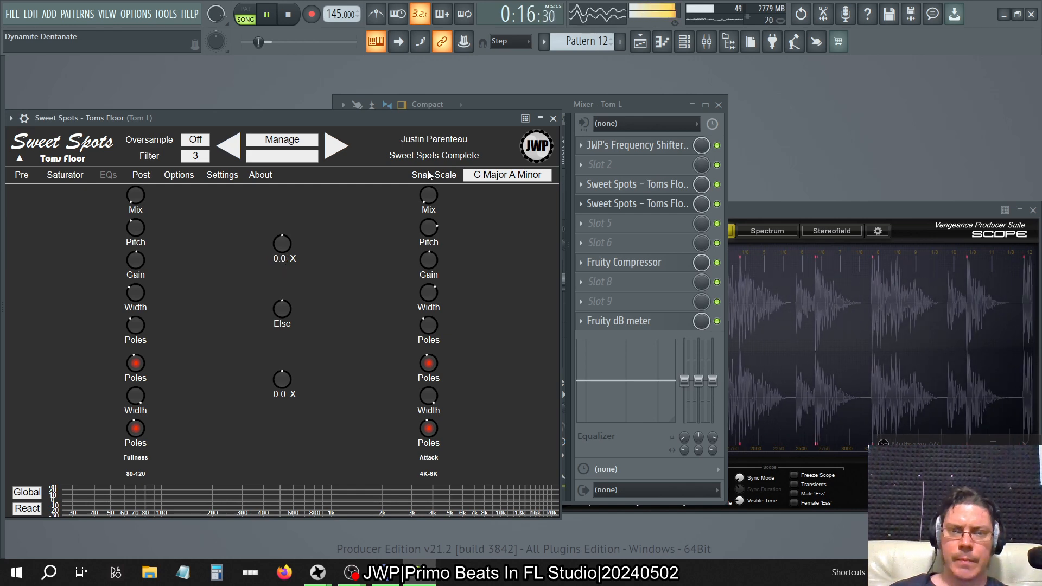
Step: Set the Out level of Tom L's slot 3 Sweet Spots - Toms Floor to 18.0 and close both Sweet Spots windows
click(553, 119)
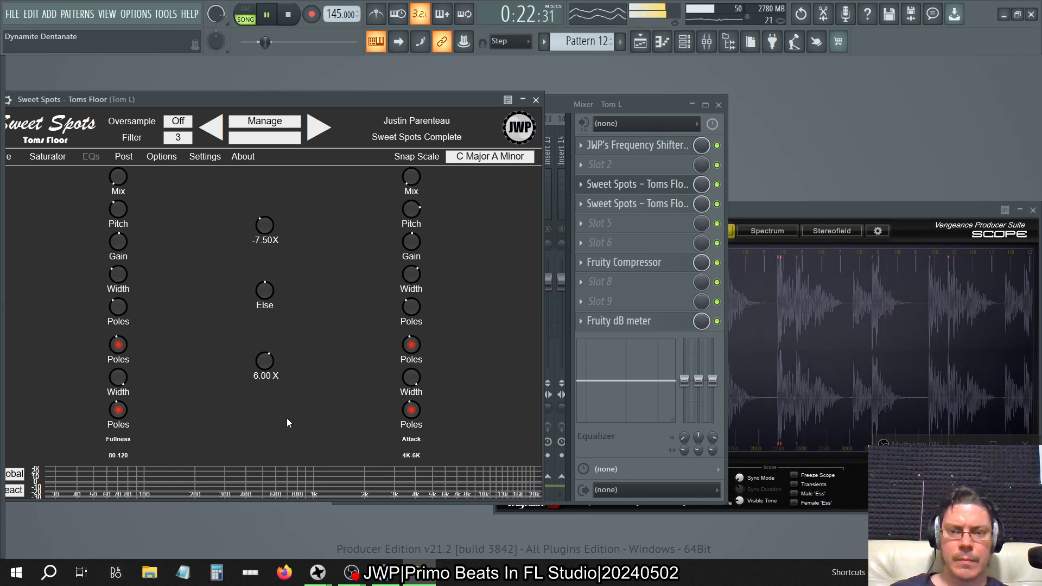
drag(288, 425, 287, 392)
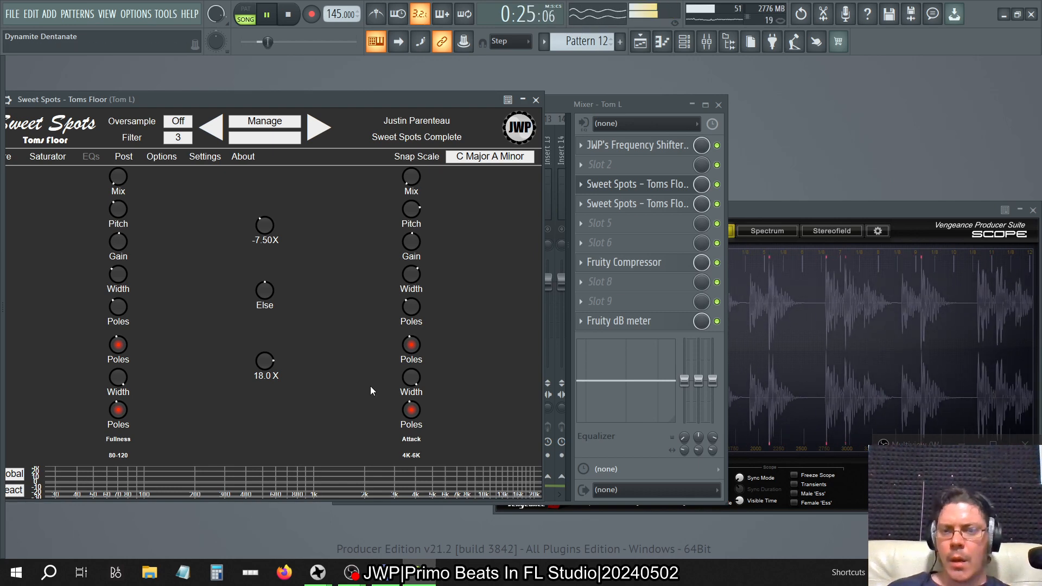
click(537, 100)
Step: Close the VPS Scope and open the Master's SPAN Plus, arranging it beside the mixer
drag(891, 209, 659, 200)
click(801, 200)
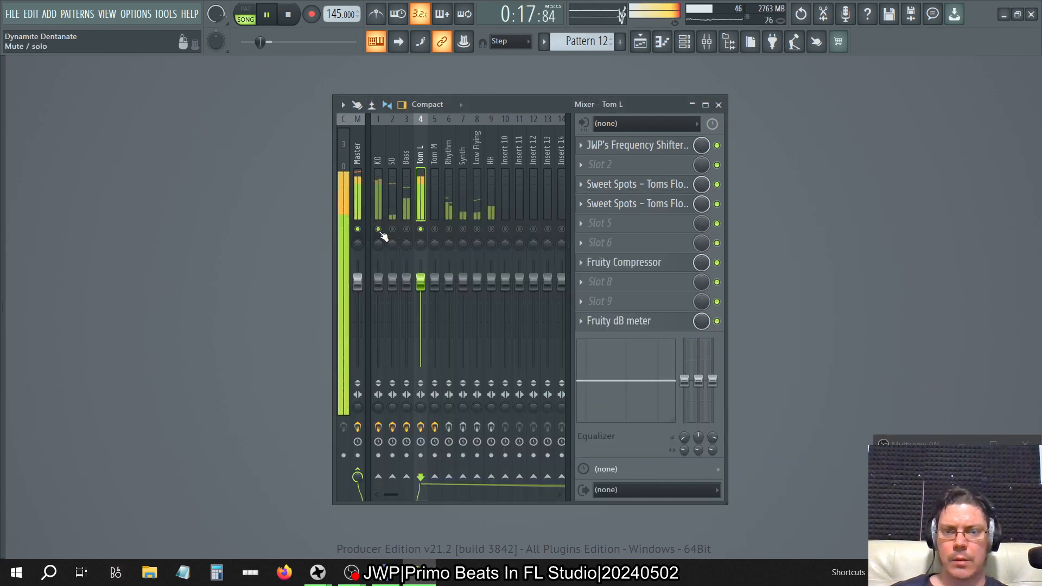
click(359, 128)
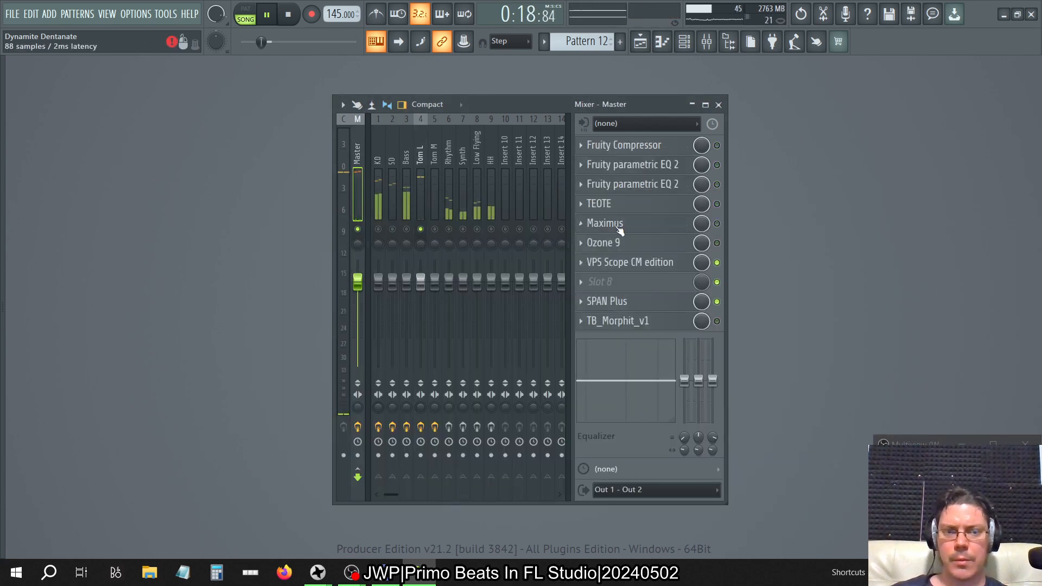
click(637, 305)
drag(733, 152, 279, 135)
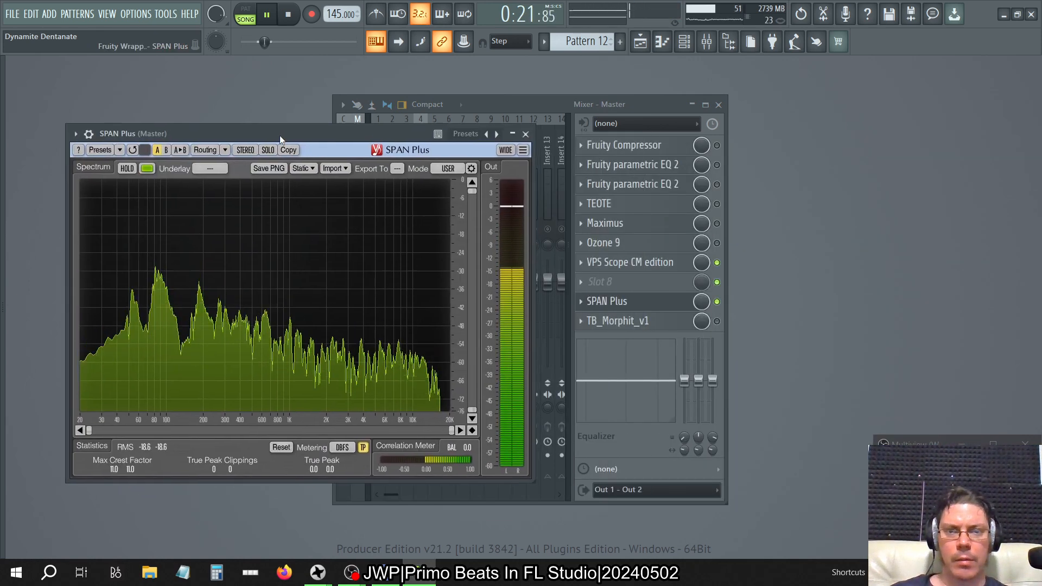
drag(515, 104, 706, 91)
Step: Copy Tom L's slot 3 Sweet Spots - Toms Floor into slot 8, after the Fruity Compressor, and place its window beside SPAN Plus
click(601, 134)
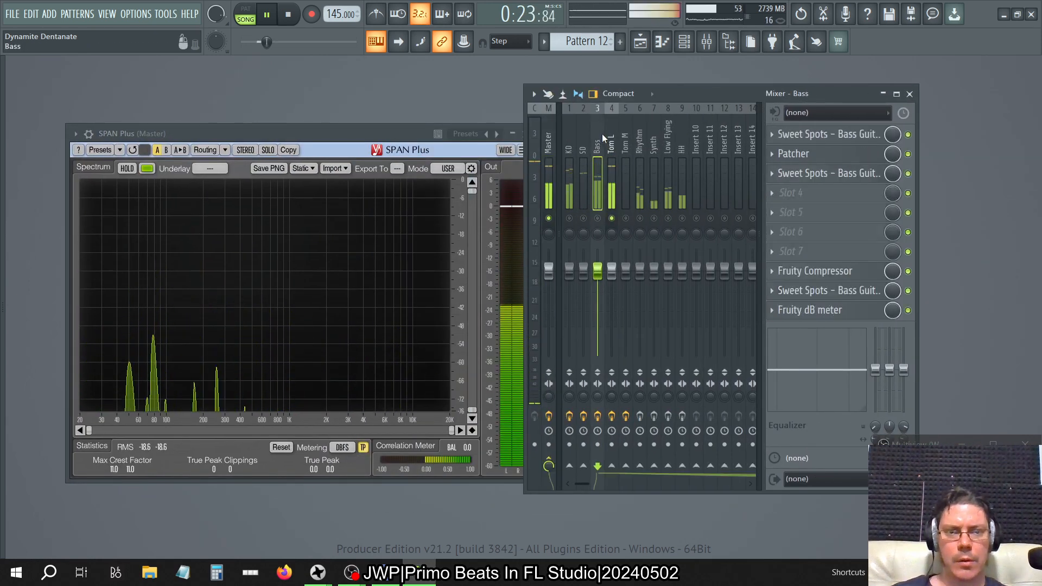
click(610, 139)
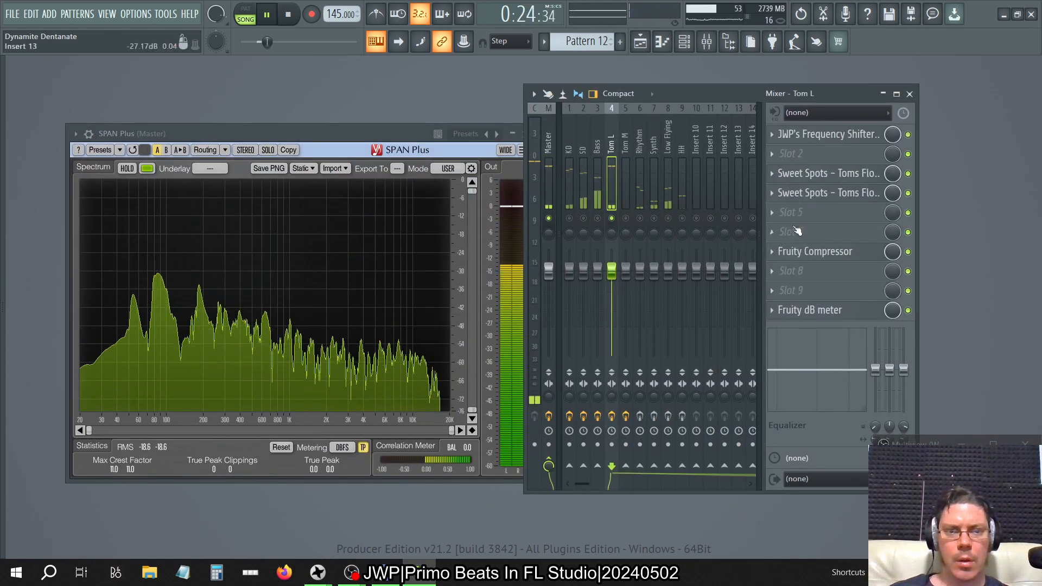
click(780, 171)
click(817, 259)
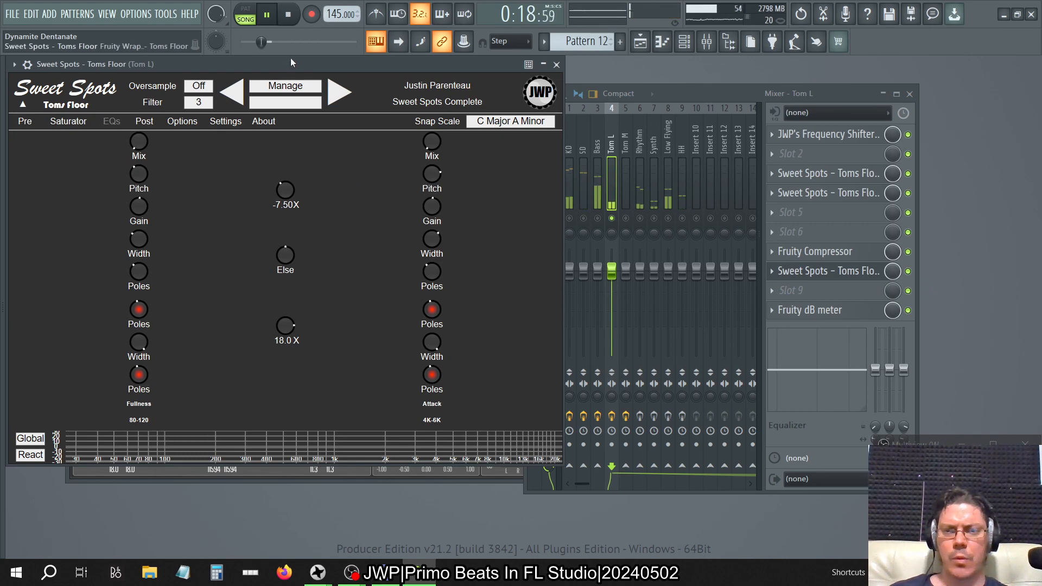
drag(291, 59, 723, 93)
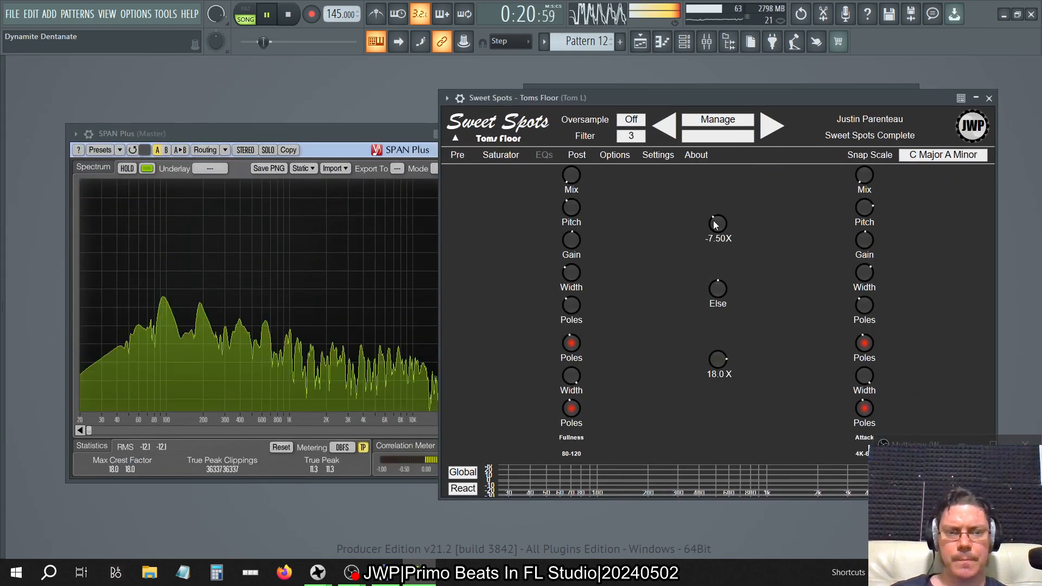
Step: Reset both the In and Out levels of Tom L's slot 8 Sweet Spots - Toms Floor to 0.0
right_click(723, 229)
click(753, 237)
right_click(714, 356)
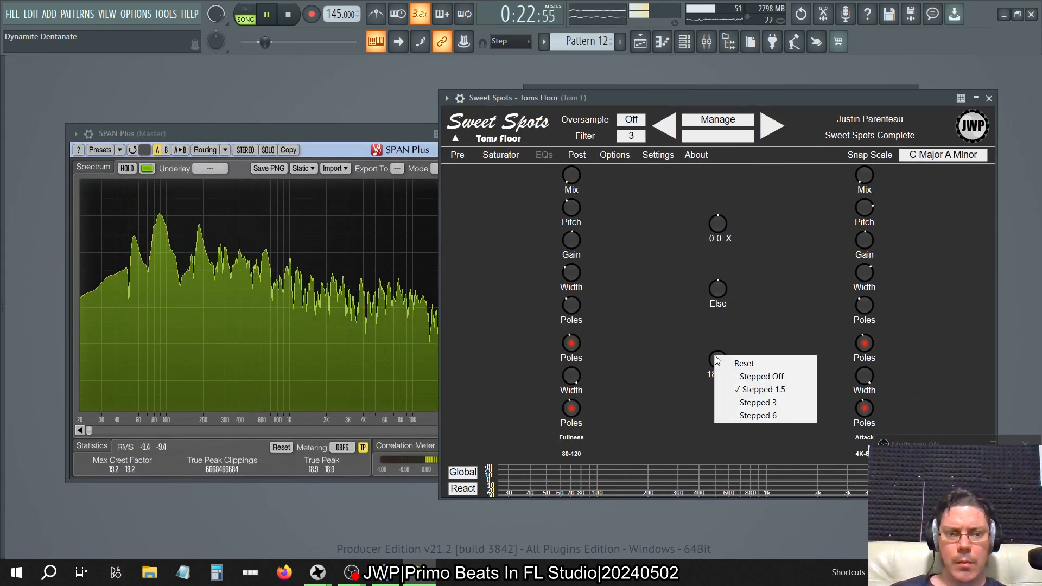
click(739, 363)
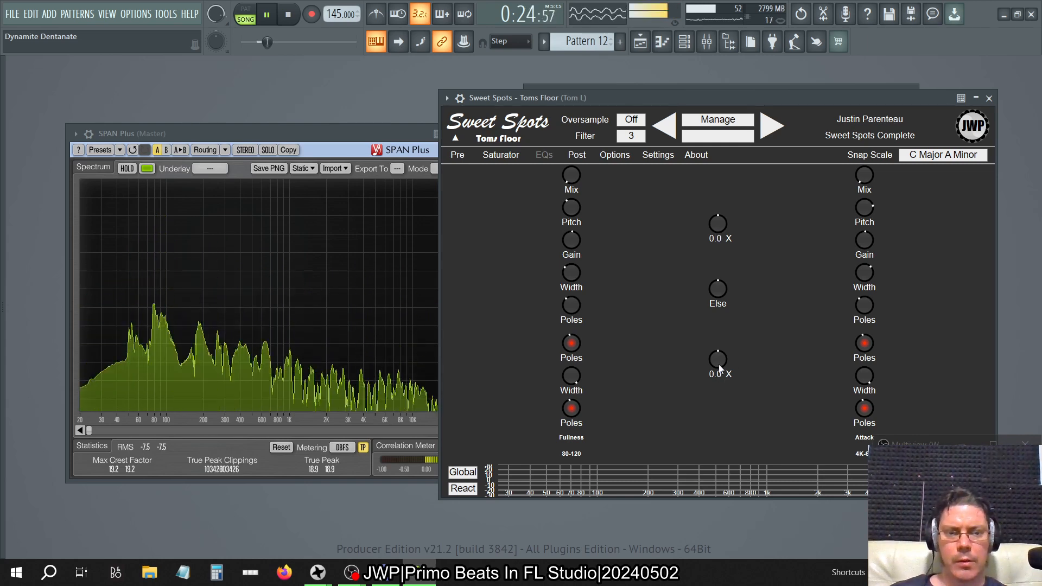
Step: Set the slot 8 Sweet Spots Out level to -6.00 while checking the spectrum in SPAN Plus, and close its window
drag(717, 370, 721, 391)
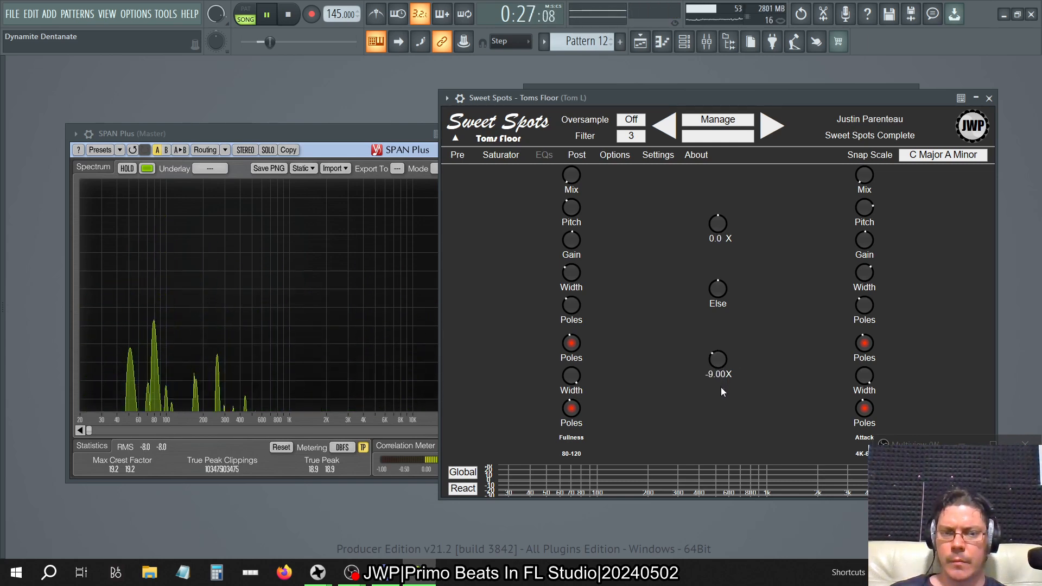
click(386, 135)
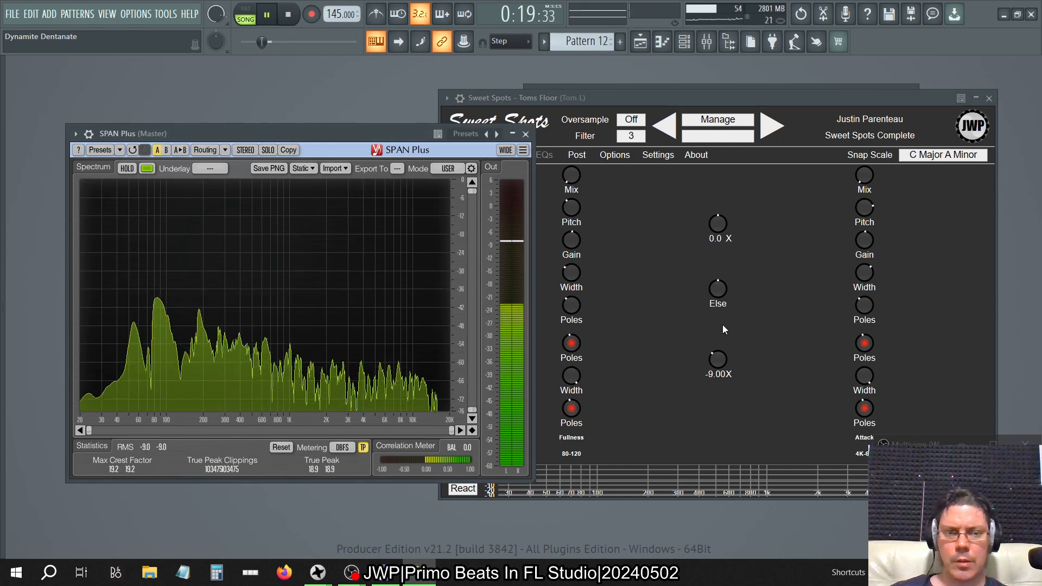
drag(717, 361, 719, 357)
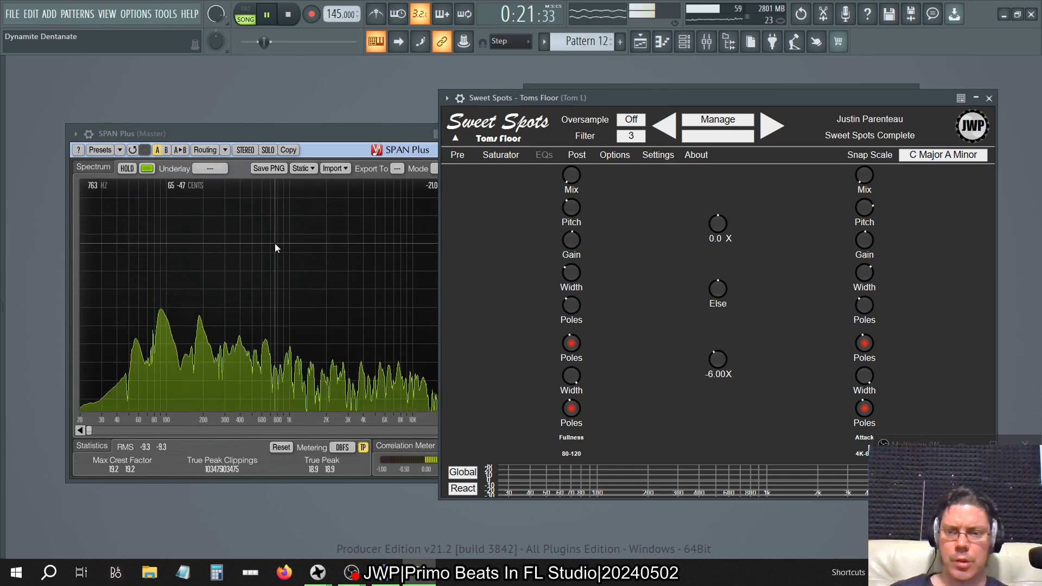
click(246, 261)
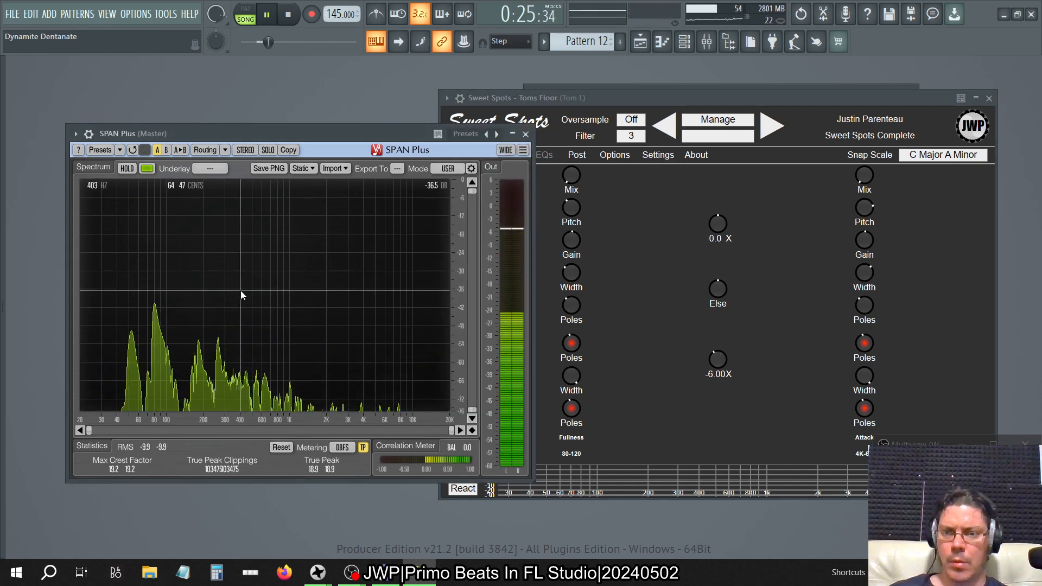
click(720, 356)
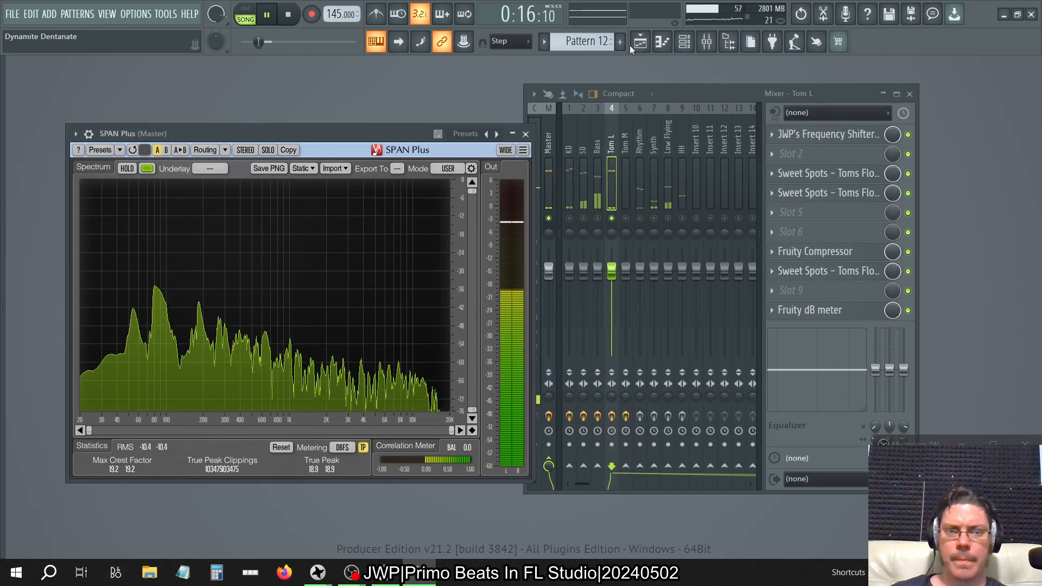
Step: Unsolo Tom L to hear the full mix, and stop playback and save the project
right_click(612, 218)
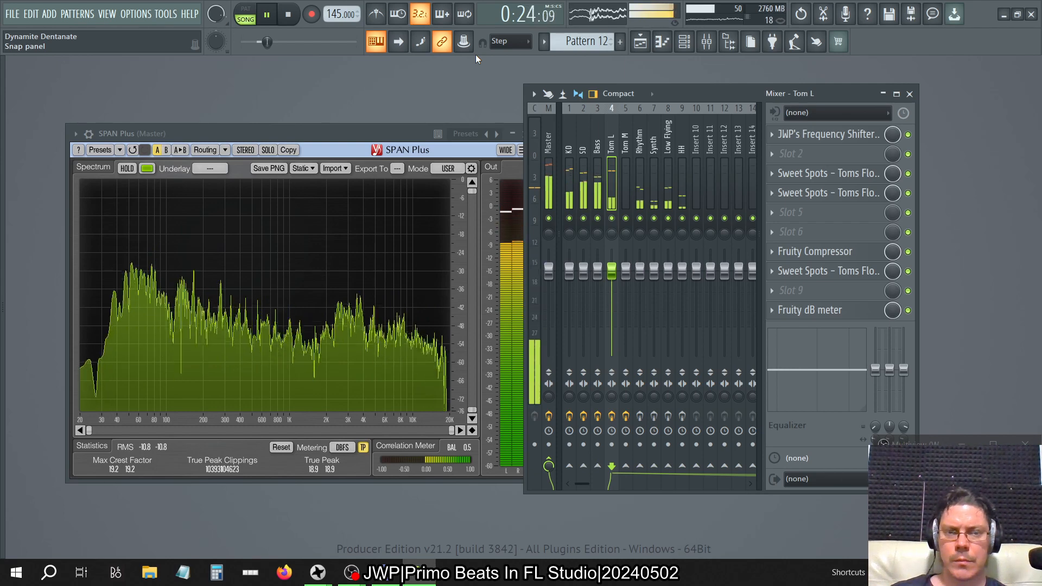
key(space)
key(ctrl+s)
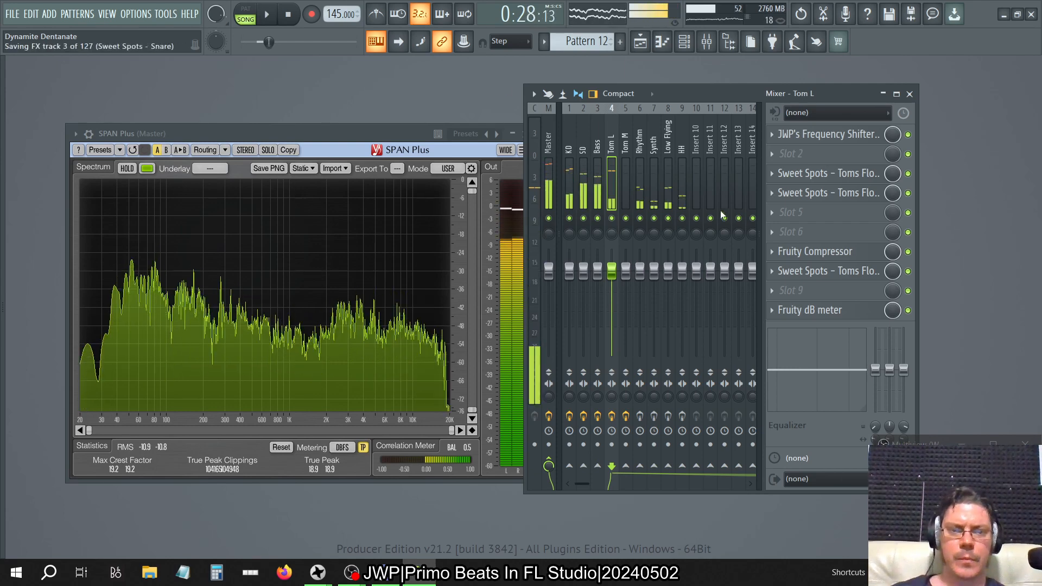
Step: Mute Tom L and compare the Tom L and Tom M effect chains, including the Tune and Shift settings of their Frequency Shifters
click(624, 226)
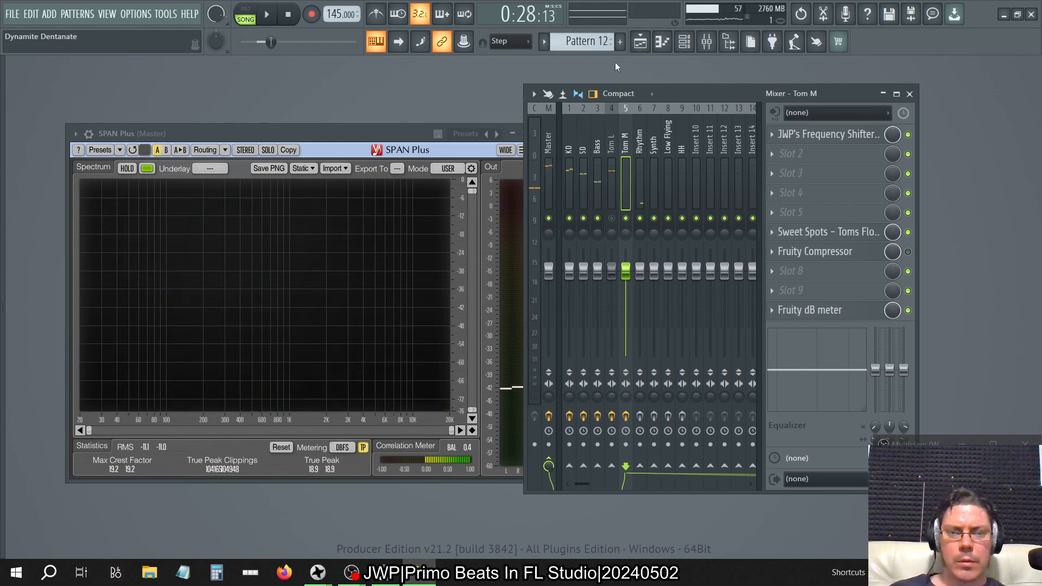
click(614, 140)
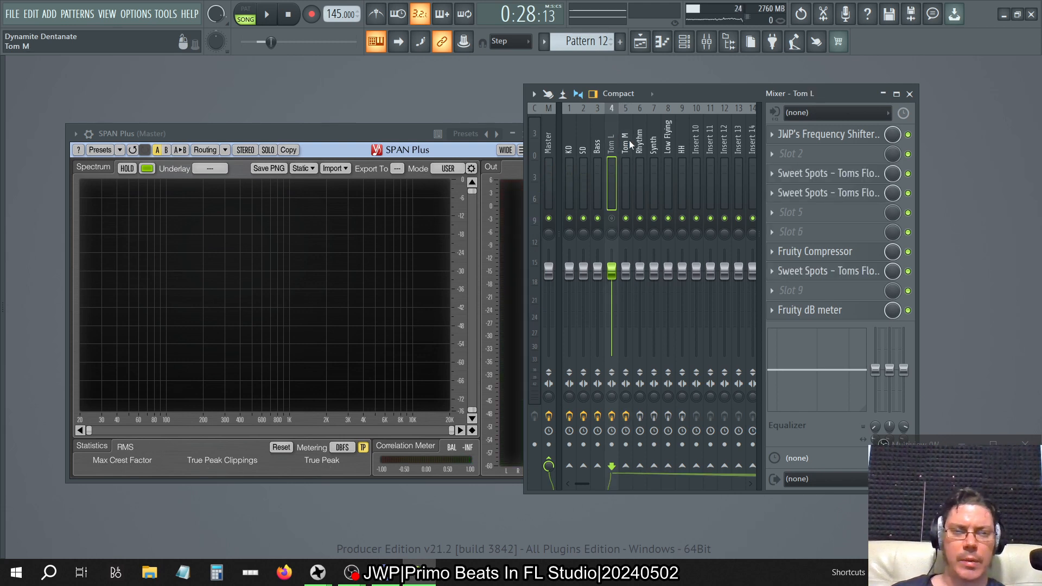
click(627, 143)
click(616, 147)
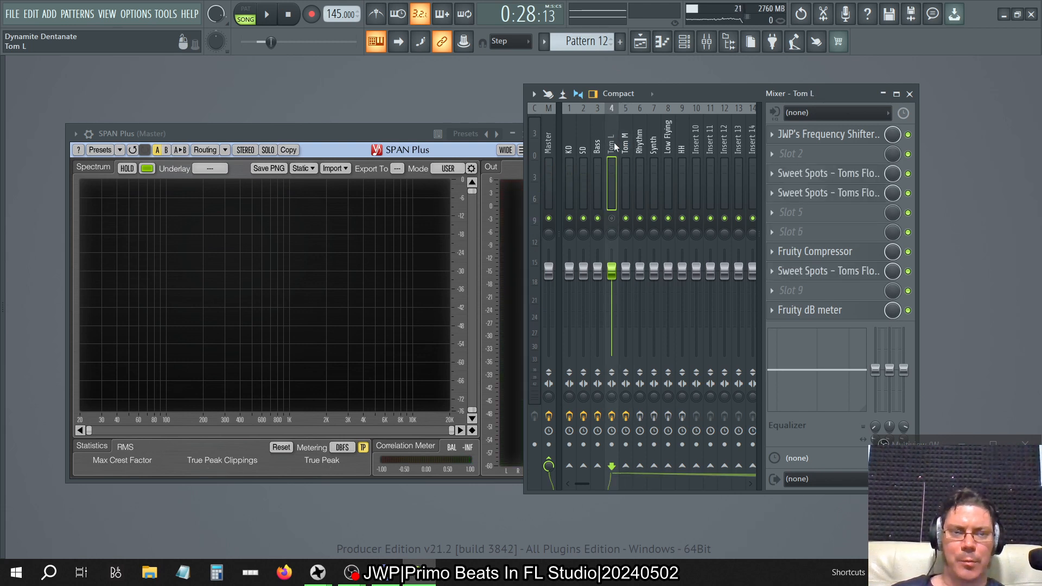
click(829, 142)
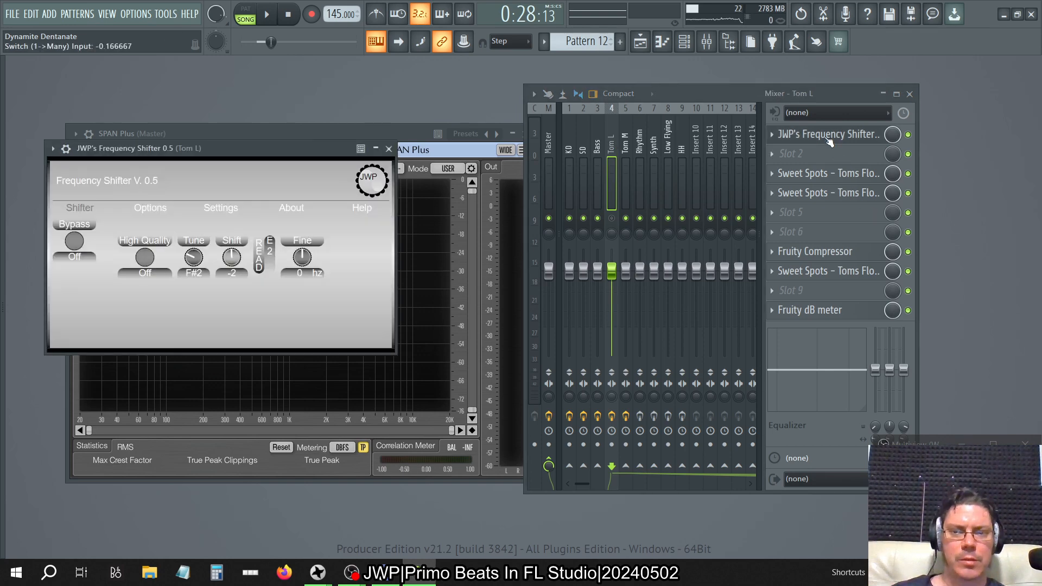
click(829, 141)
click(623, 150)
click(842, 137)
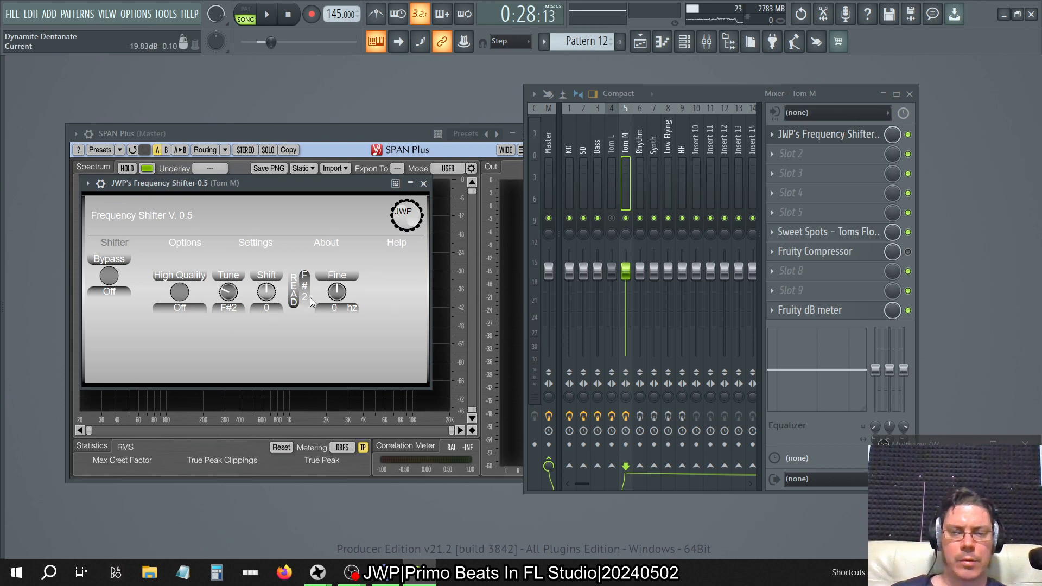
click(611, 148)
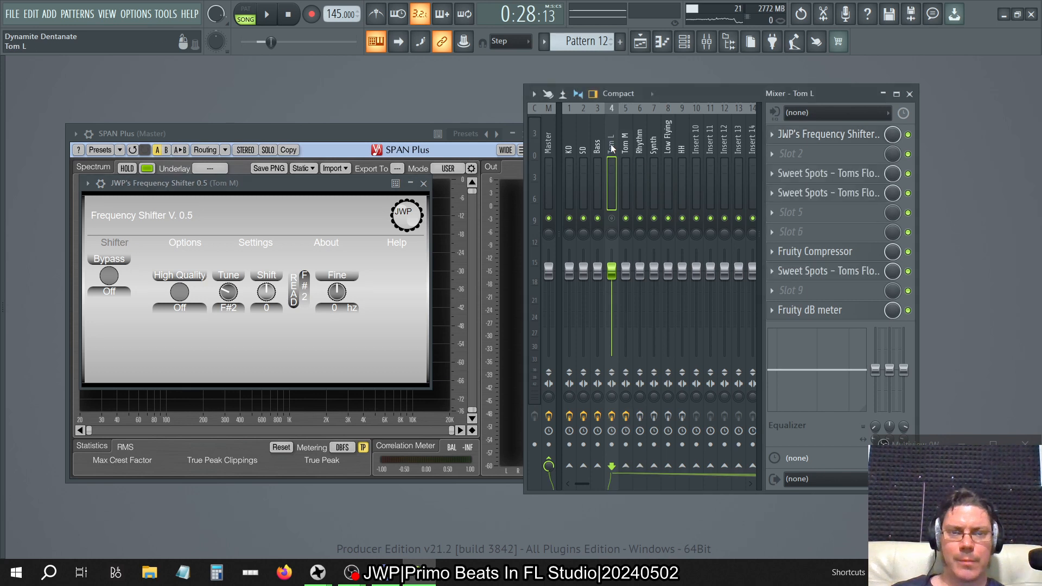
Step: Unmute Tom L and copy its whole mixer track state, including the effect chain, onto the Tom M track in insert 5
click(832, 137)
click(833, 140)
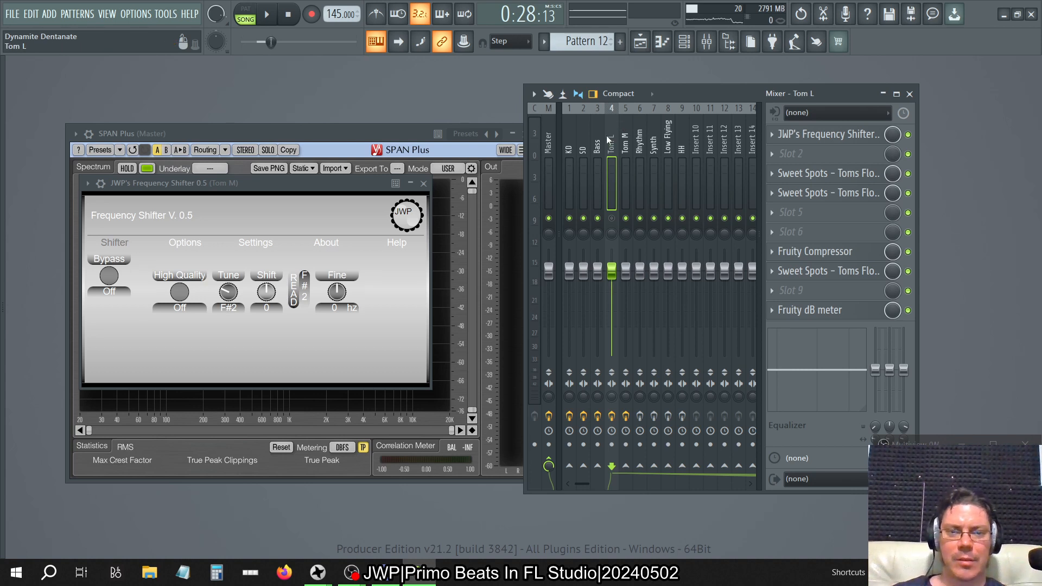
click(612, 218)
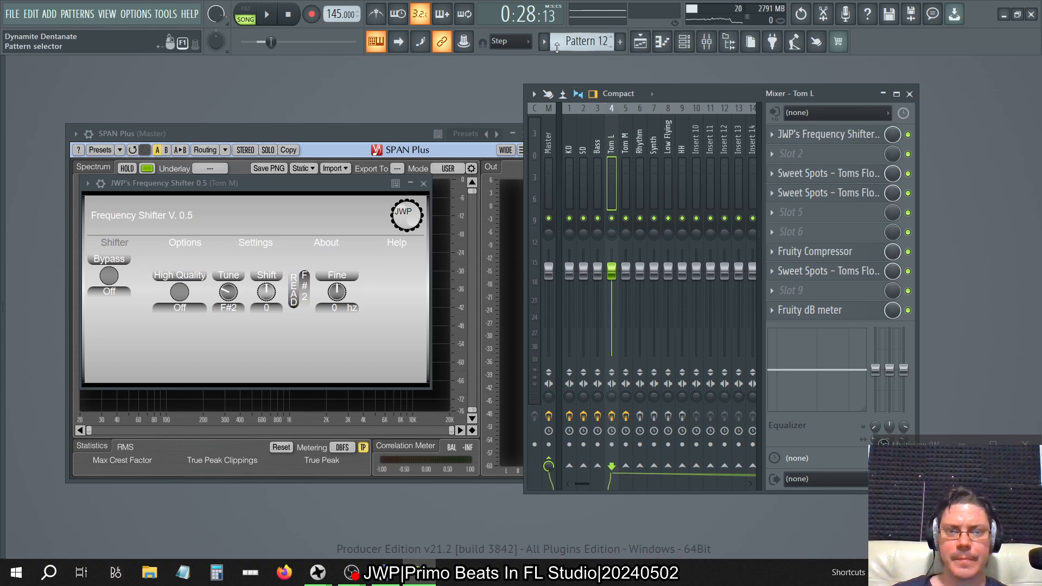
click(536, 94)
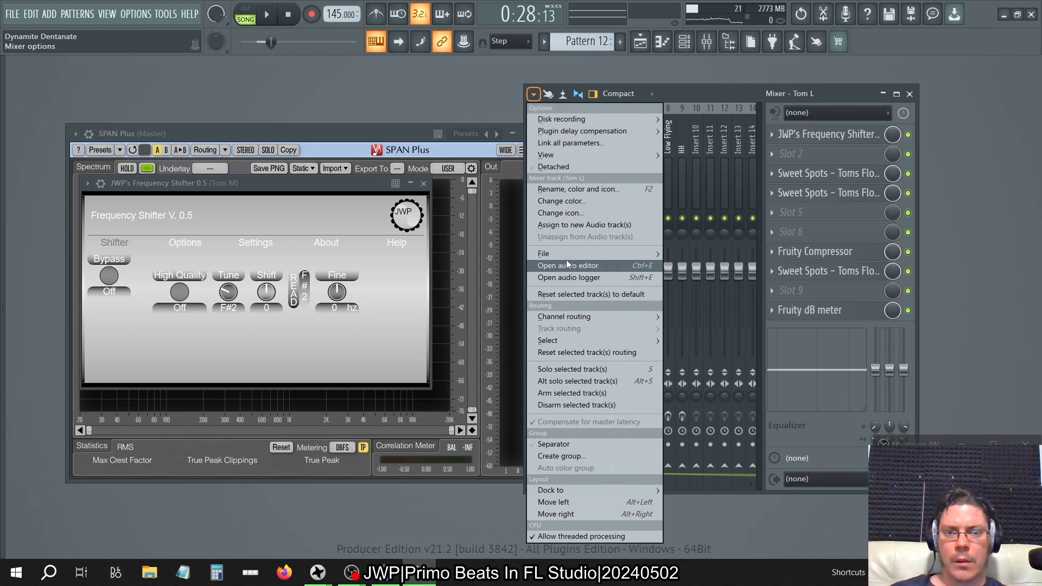
mouse_move(570, 256)
drag(688, 266, 624, 152)
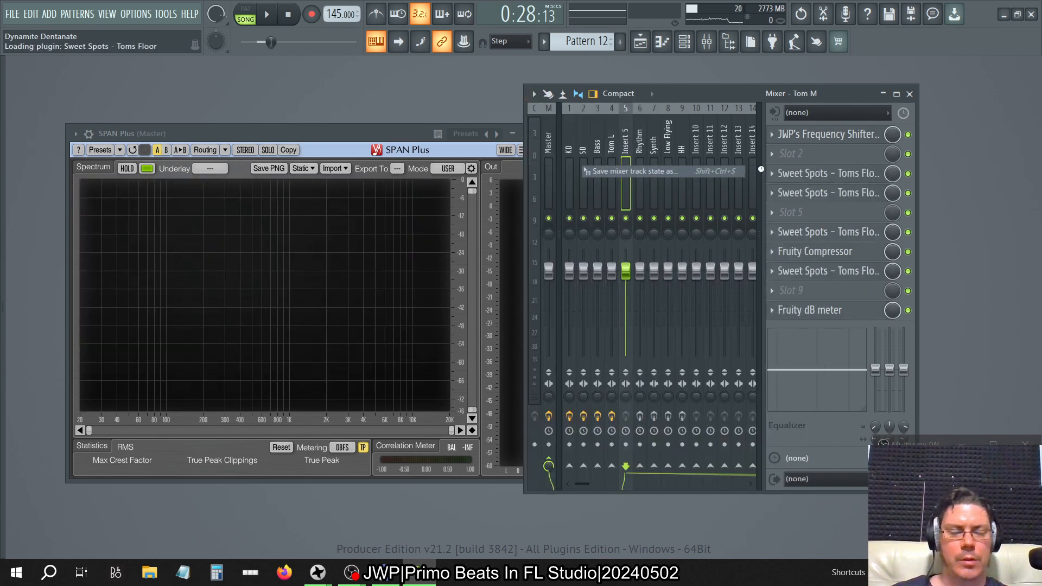
Step: Delete JWP's Frequency Shifter from slot 1 of the copied tom track in insert 5
click(771, 133)
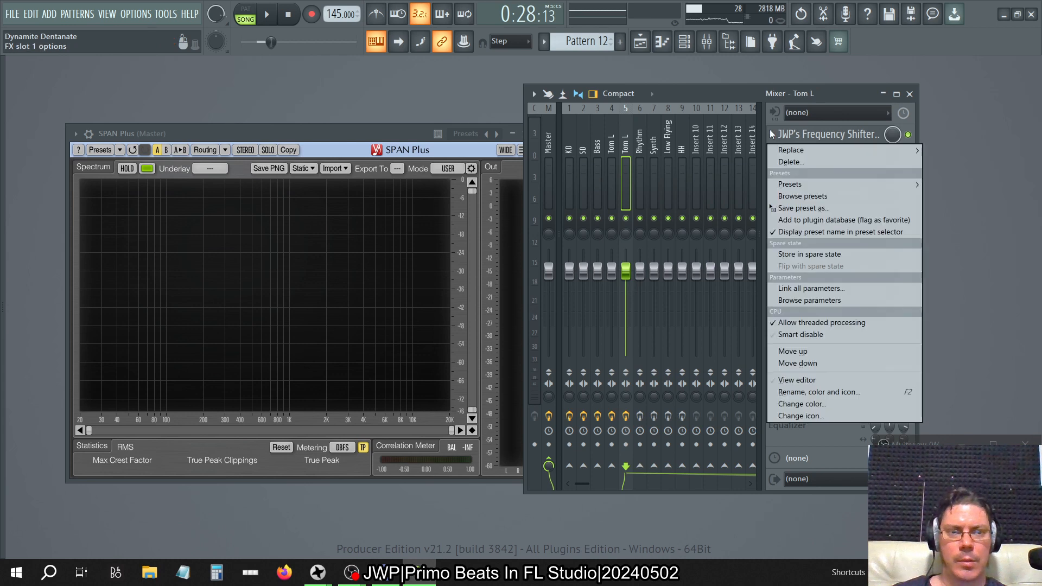
click(782, 162)
click(567, 329)
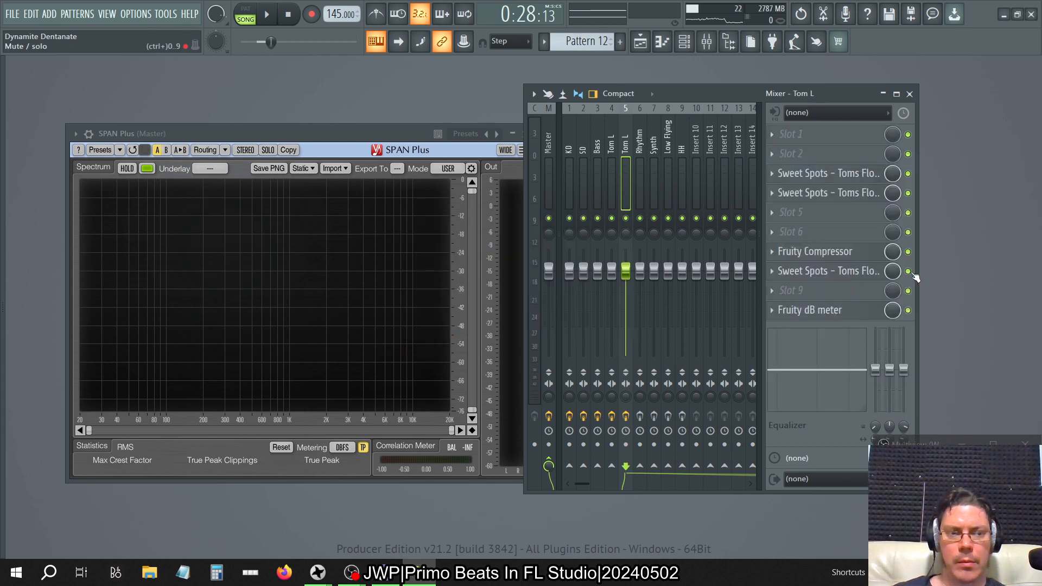
Step: Inspect the level settings of the slot 8 and slot 4 Sweet Spots - Toms Floor effects on insert 5
click(856, 274)
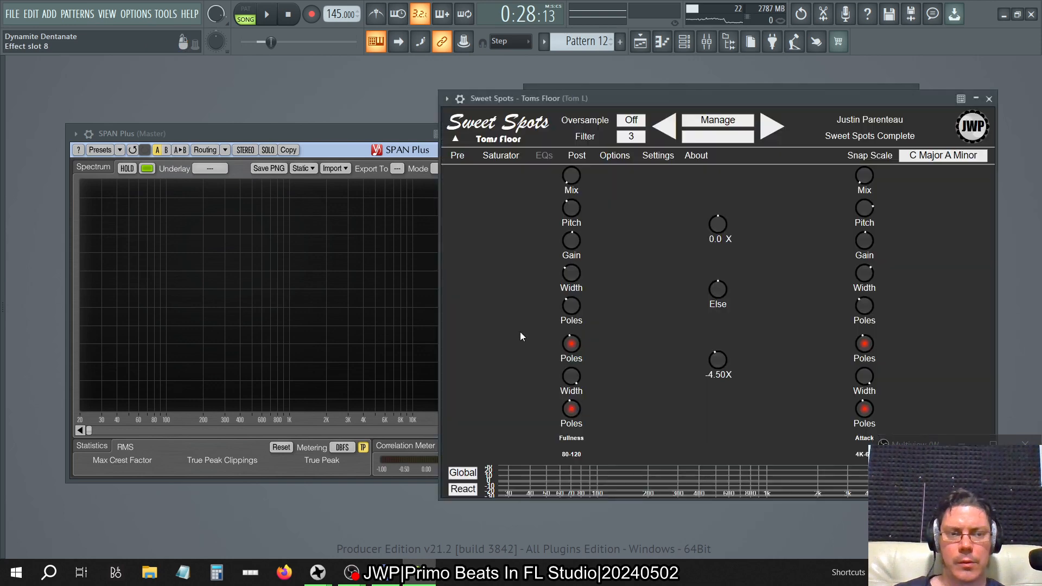
right_click(719, 359)
click(738, 362)
click(988, 98)
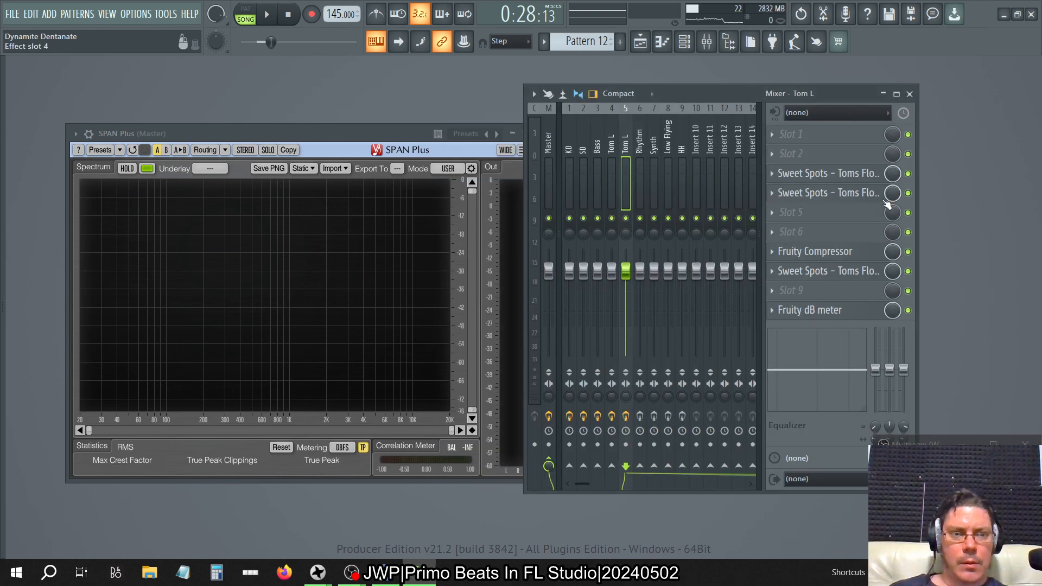
click(862, 204)
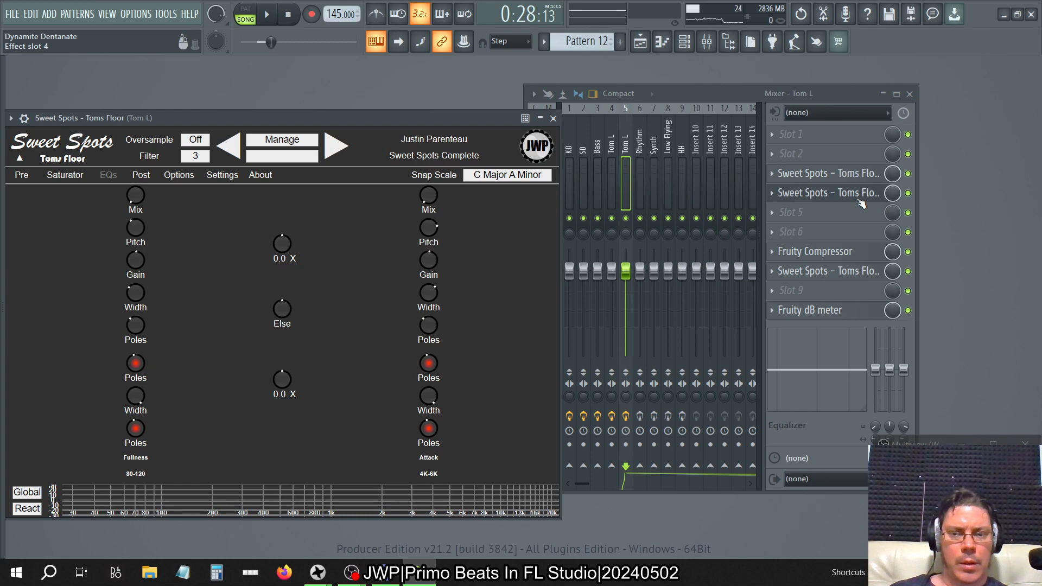
click(861, 204)
Step: Delete the slot 4 Sweet Spots - Toms Floor effect from both tom tracks, inserts 4 and 5
click(613, 143)
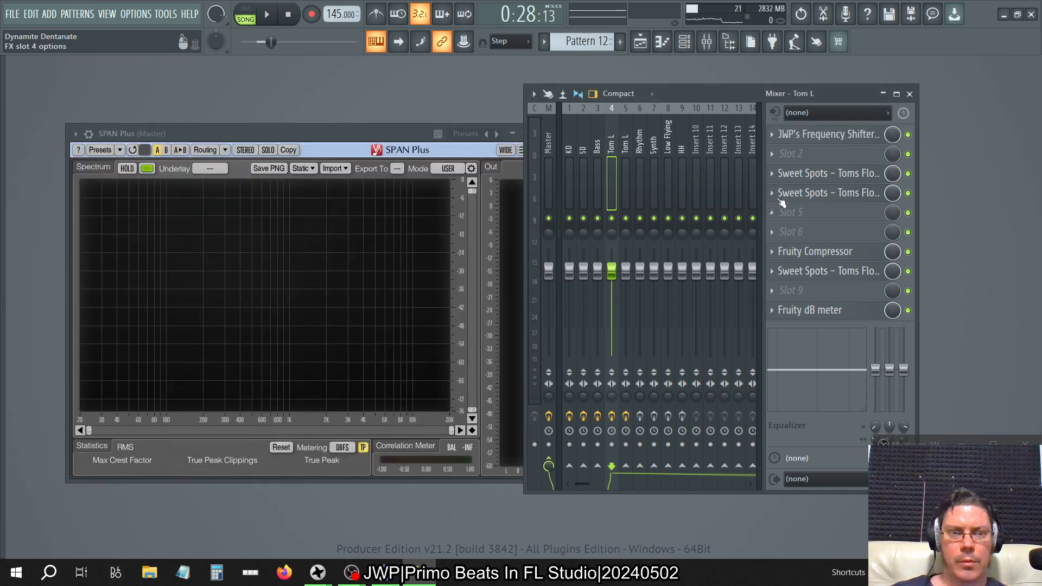
right_click(782, 201)
click(786, 220)
click(554, 331)
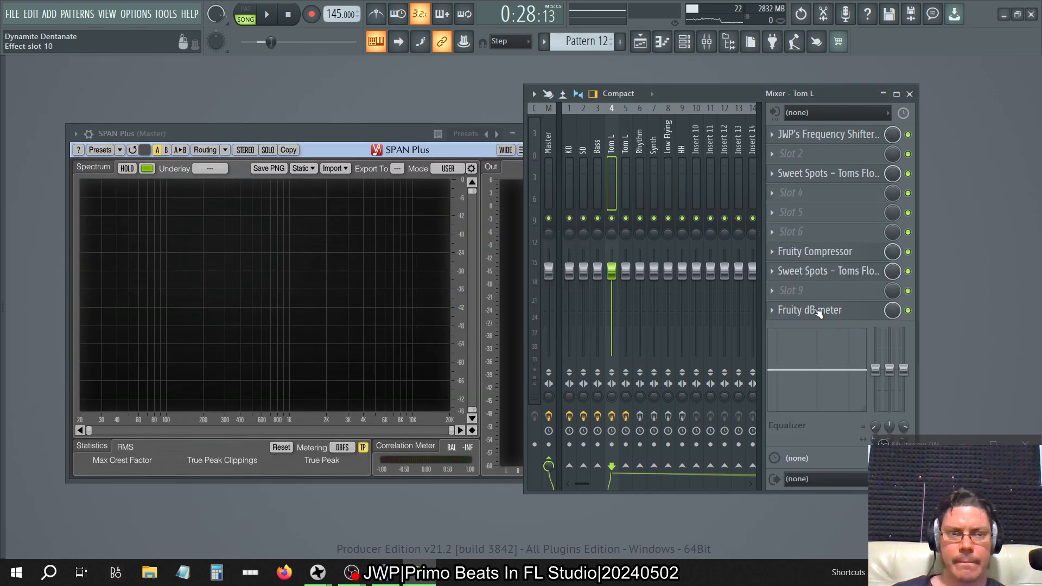
click(627, 149)
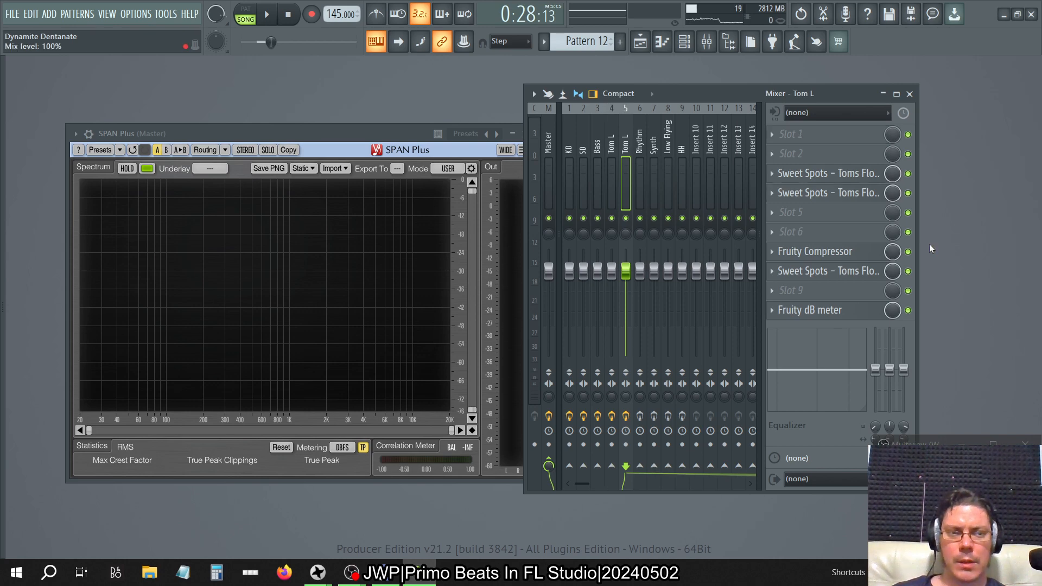
right_click(764, 197)
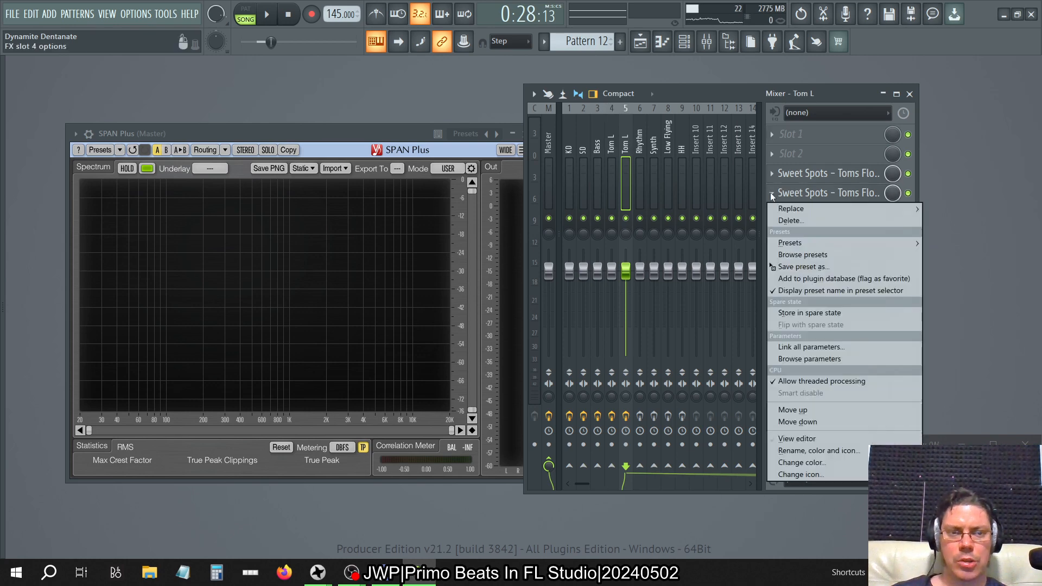
click(786, 220)
click(567, 331)
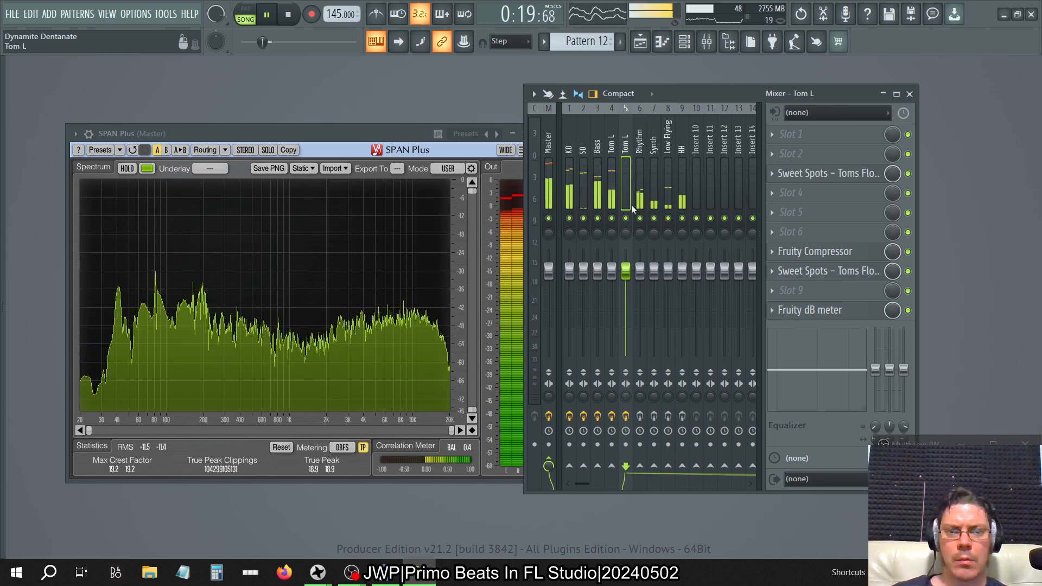
Step: Solo the two tom tracks together, clear the playlist's time selection and play the song from bar 18
right_click(612, 218)
click(626, 218)
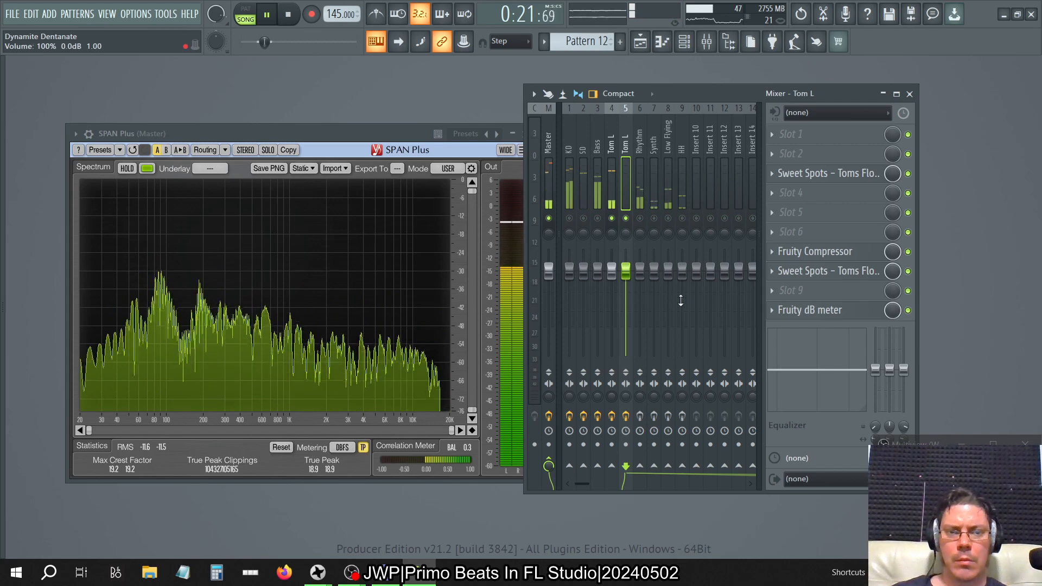
click(639, 42)
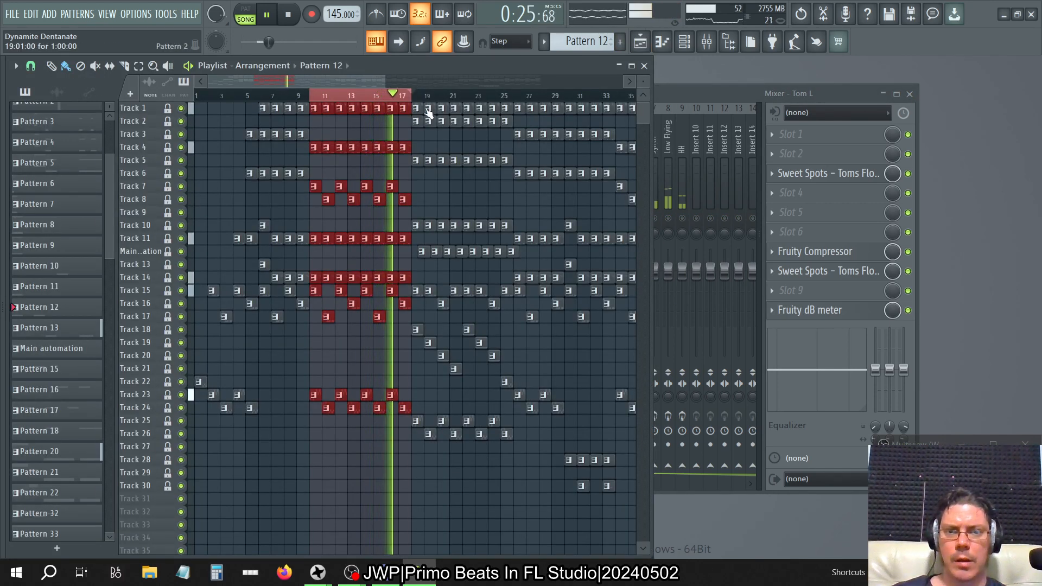
click(415, 96)
right_click(416, 96)
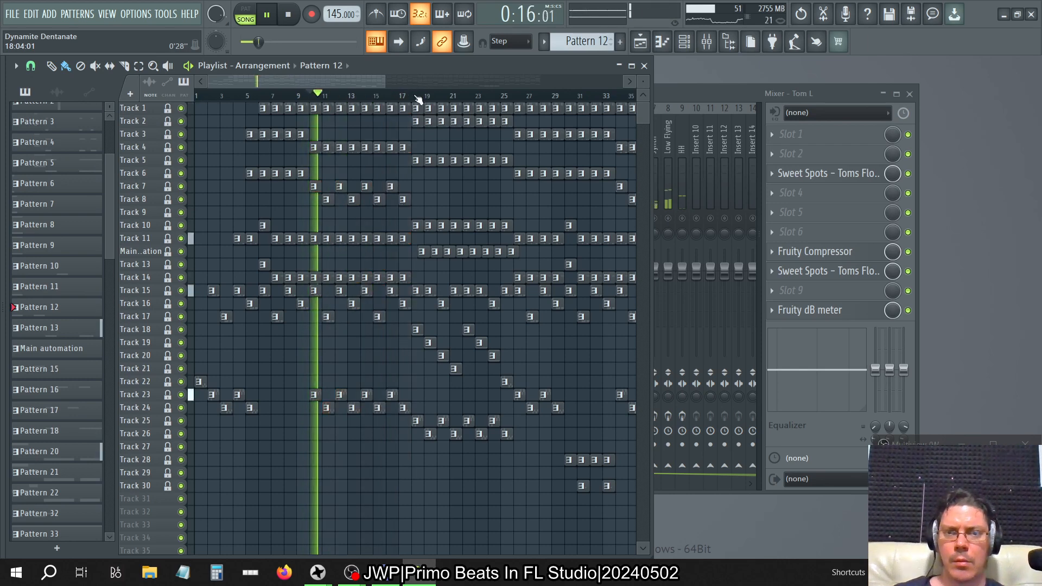
click(415, 96)
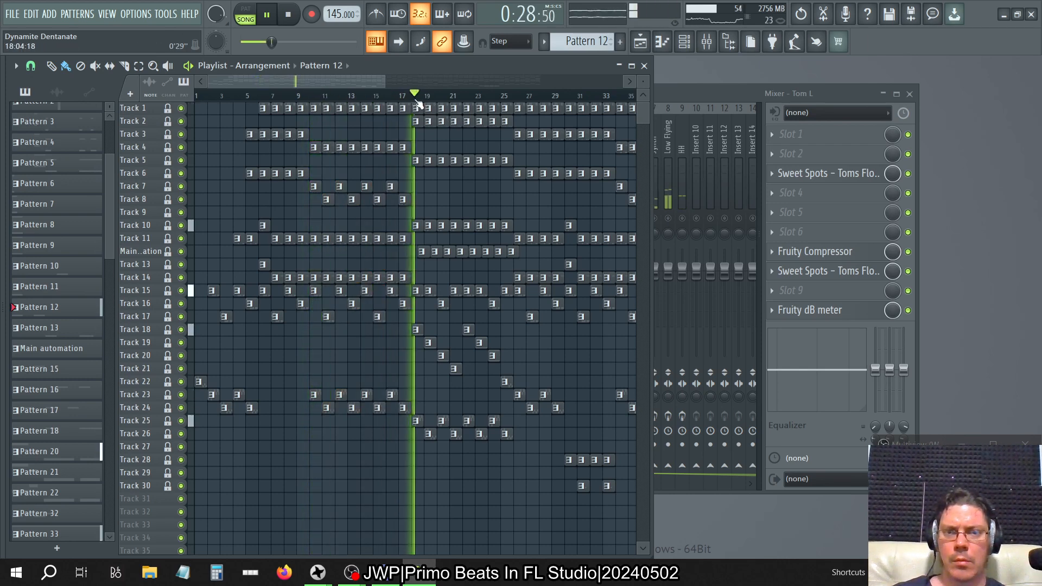
click(688, 96)
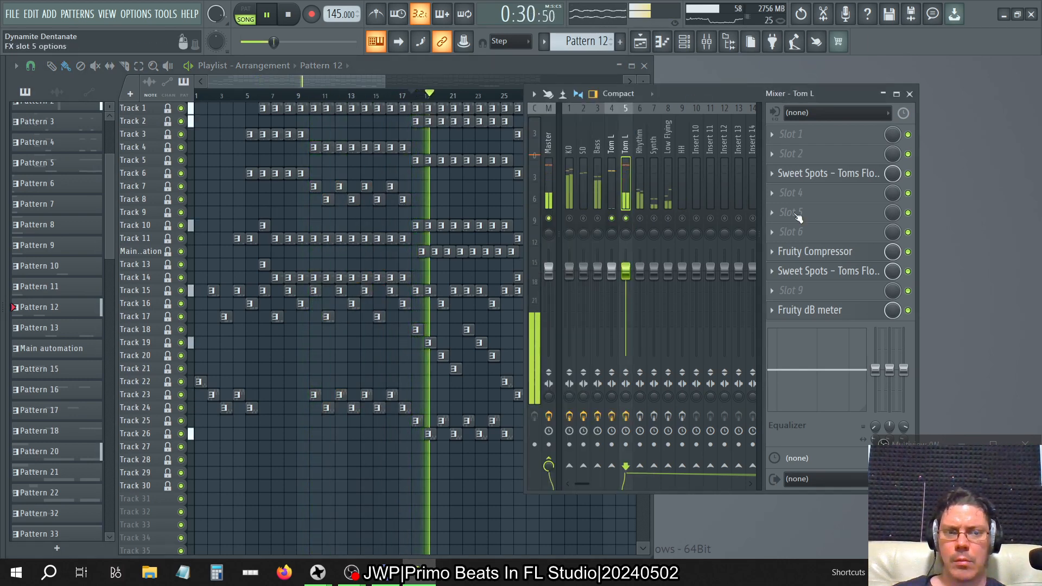
Step: Set the Out level of insert 5's slot 8 Sweet Spots - Toms Floor to -1.50 and close its window
click(612, 131)
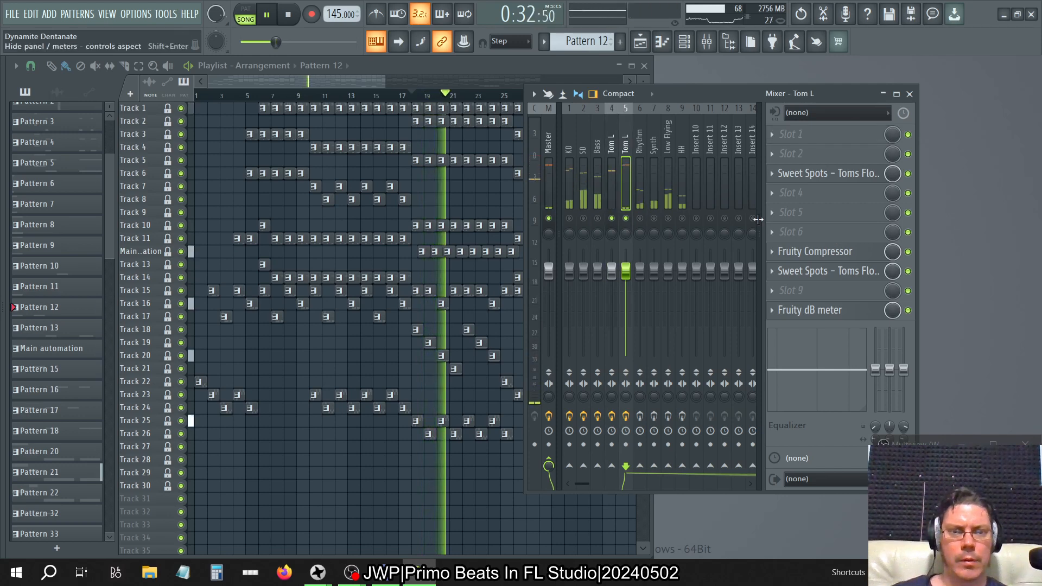
click(848, 274)
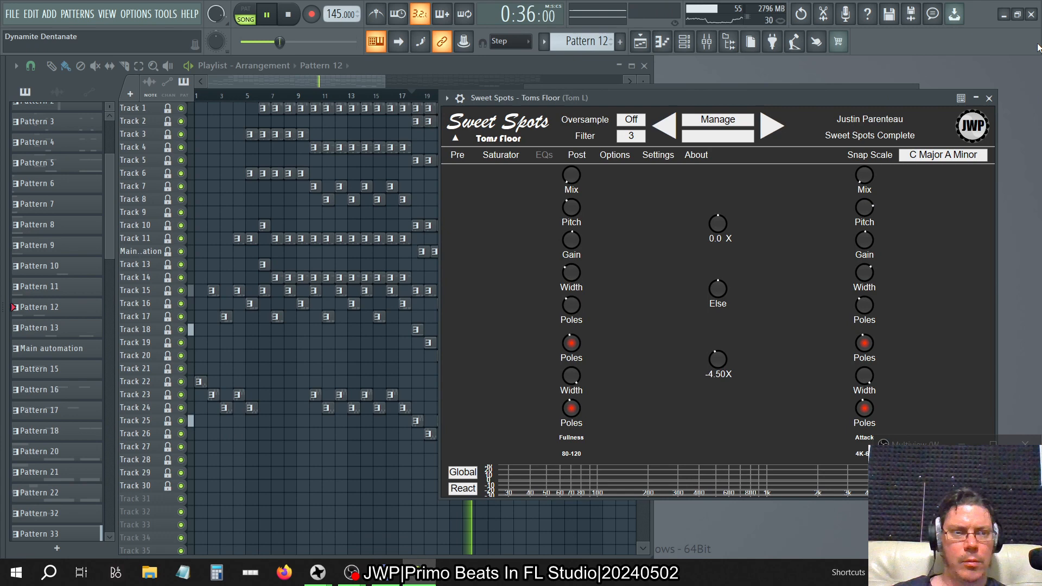
click(989, 98)
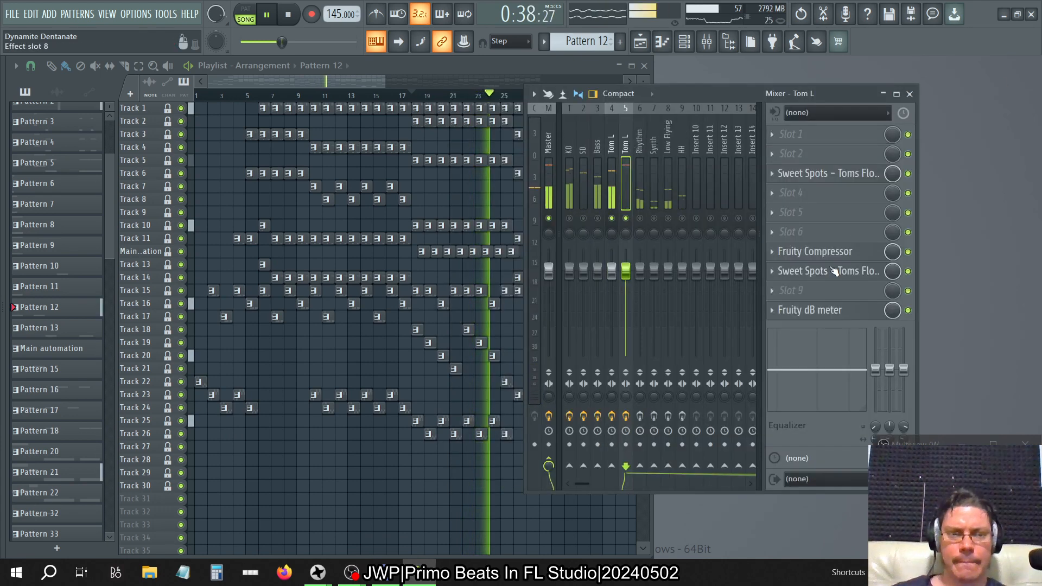
click(775, 271)
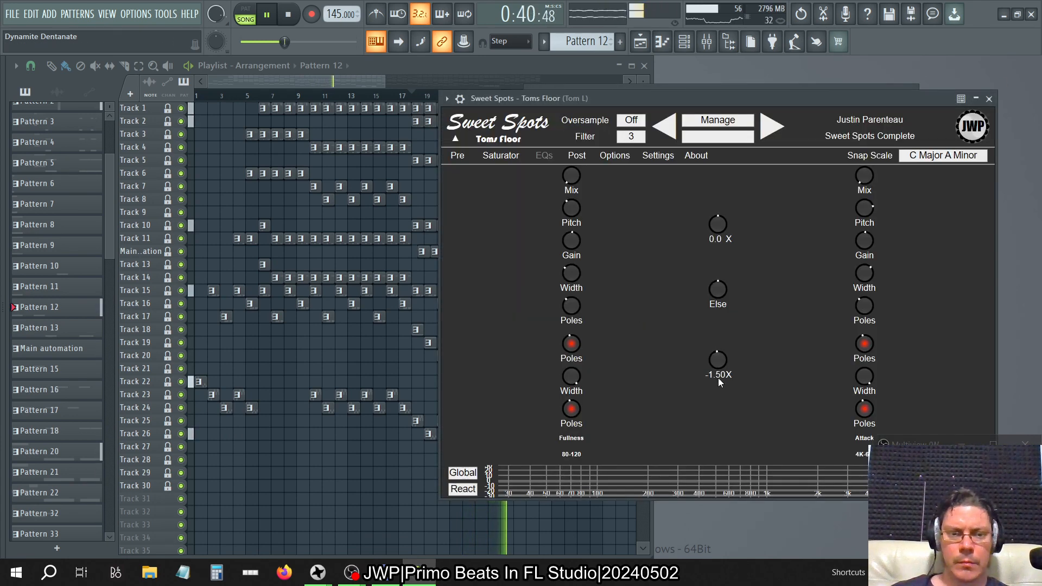
click(991, 102)
Step: Restart playback from bar 18 and check the soloed toms' levels in the Master track's SPAN Plus
click(288, 16)
click(273, 16)
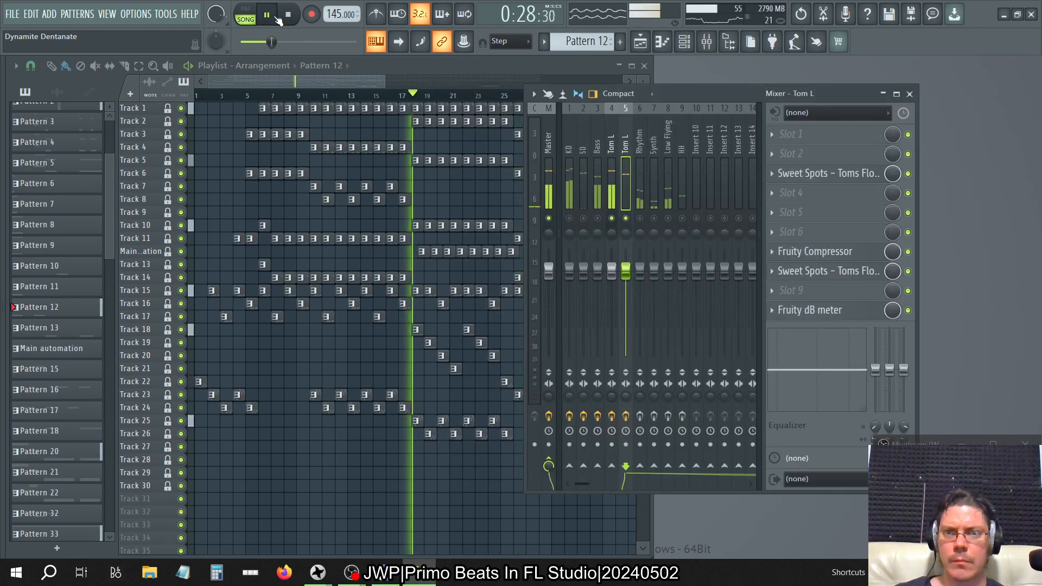
click(540, 145)
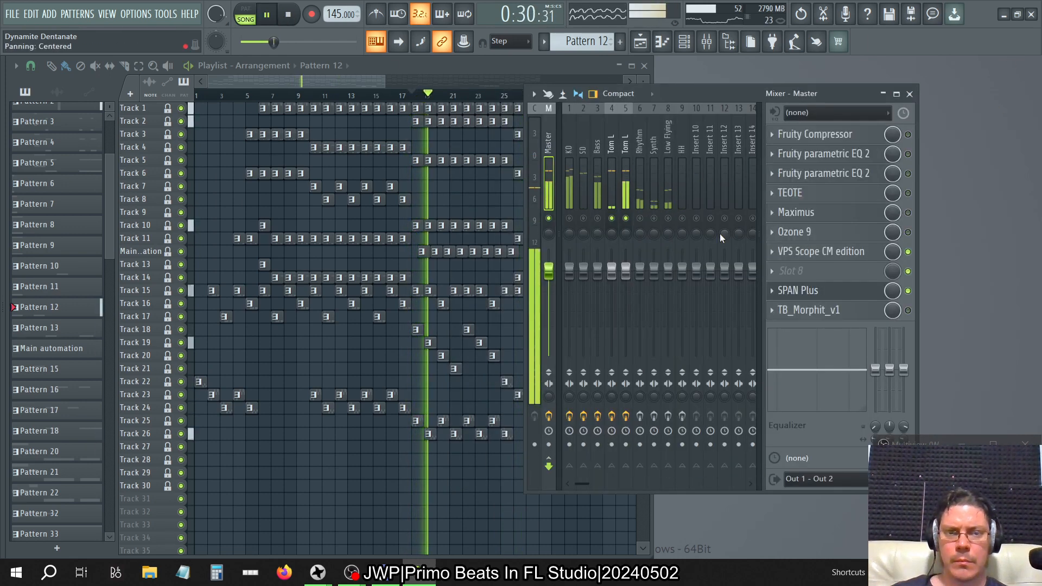
click(814, 291)
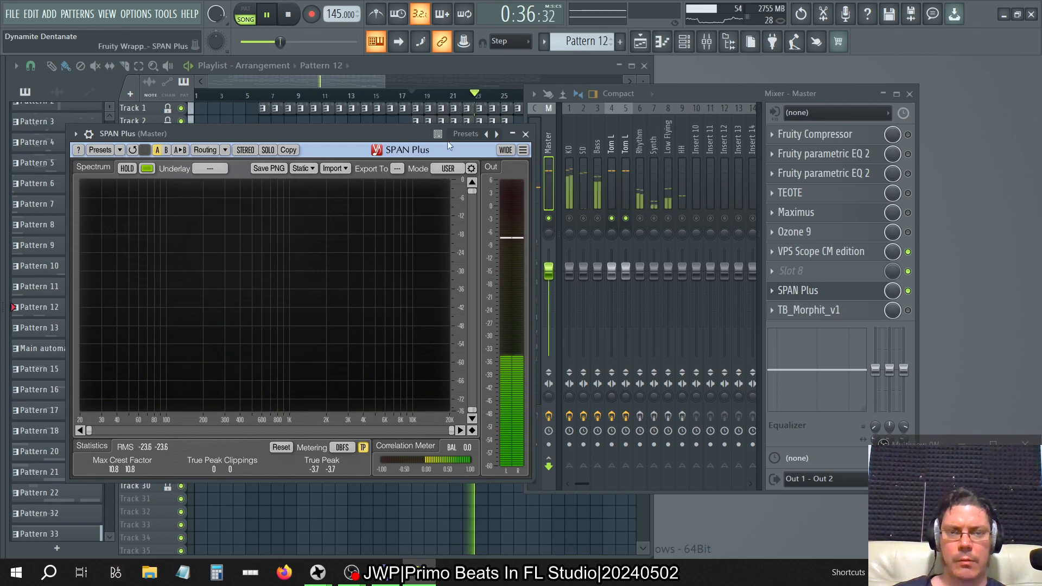
click(526, 133)
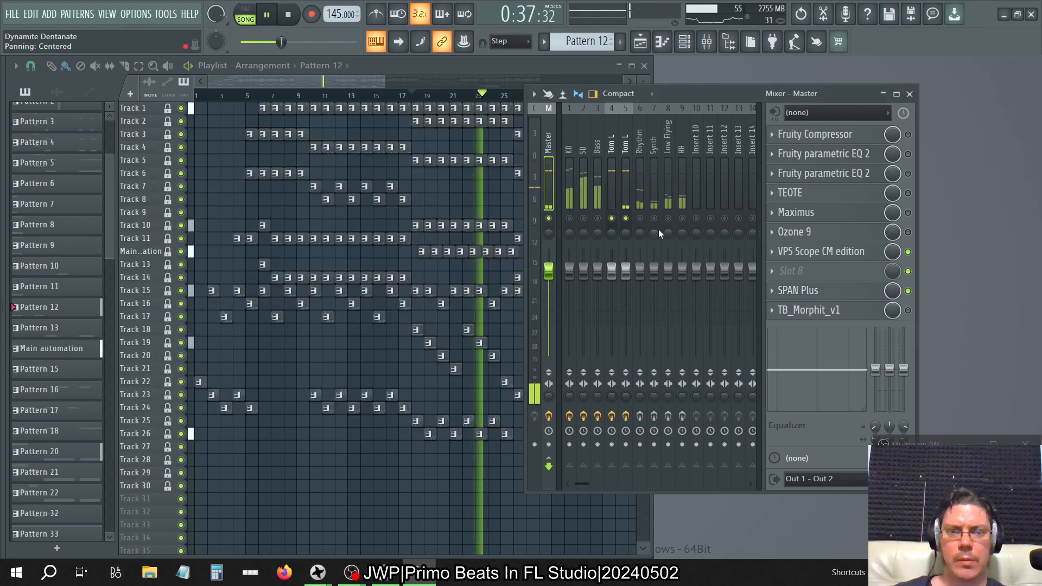
Step: Unsolo the toms and compare the full mix from bar 10 and from bar 18, then close the playlist
right_click(626, 218)
click(312, 96)
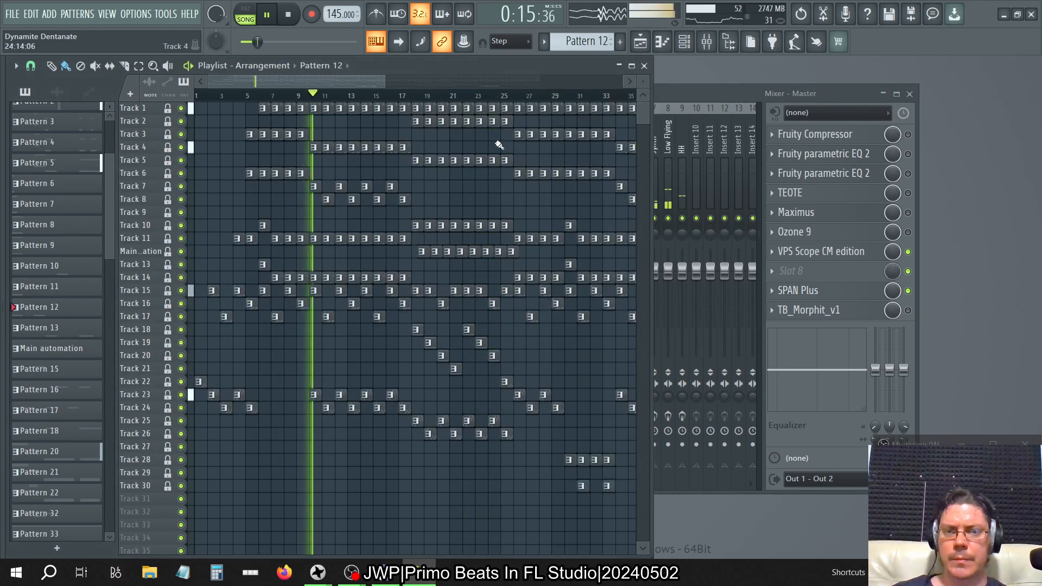
click(412, 96)
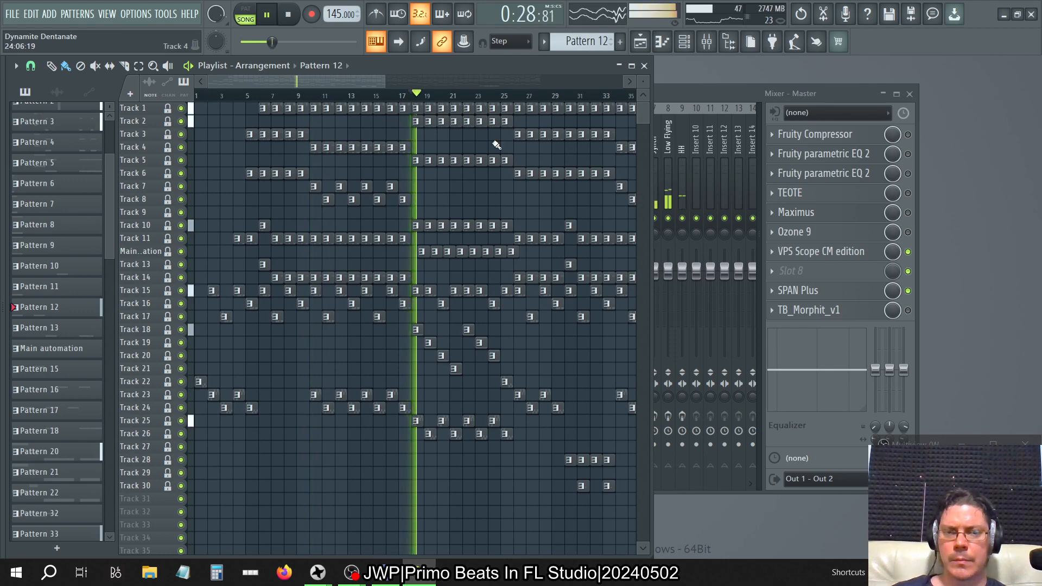
click(644, 66)
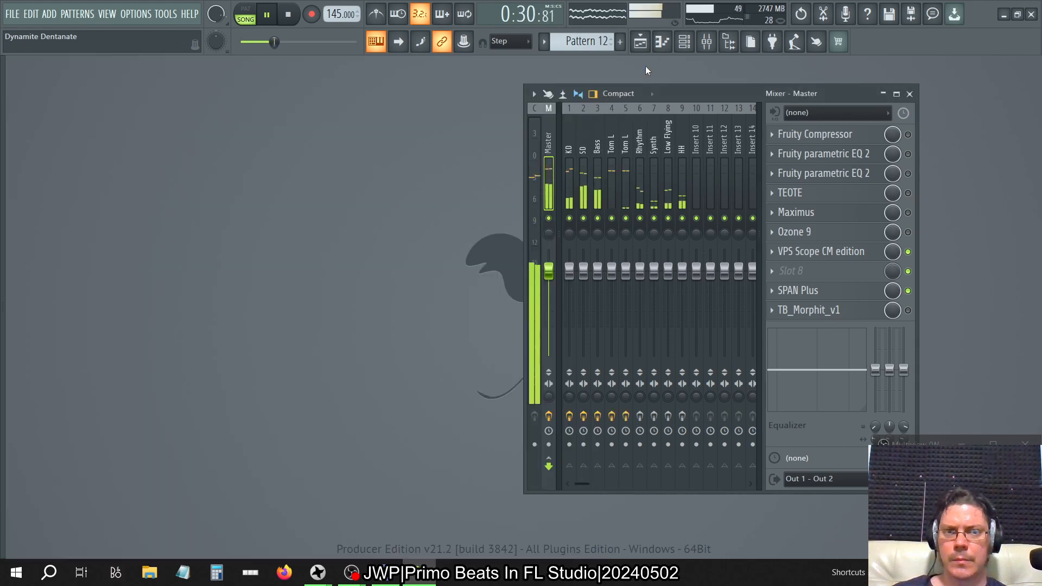
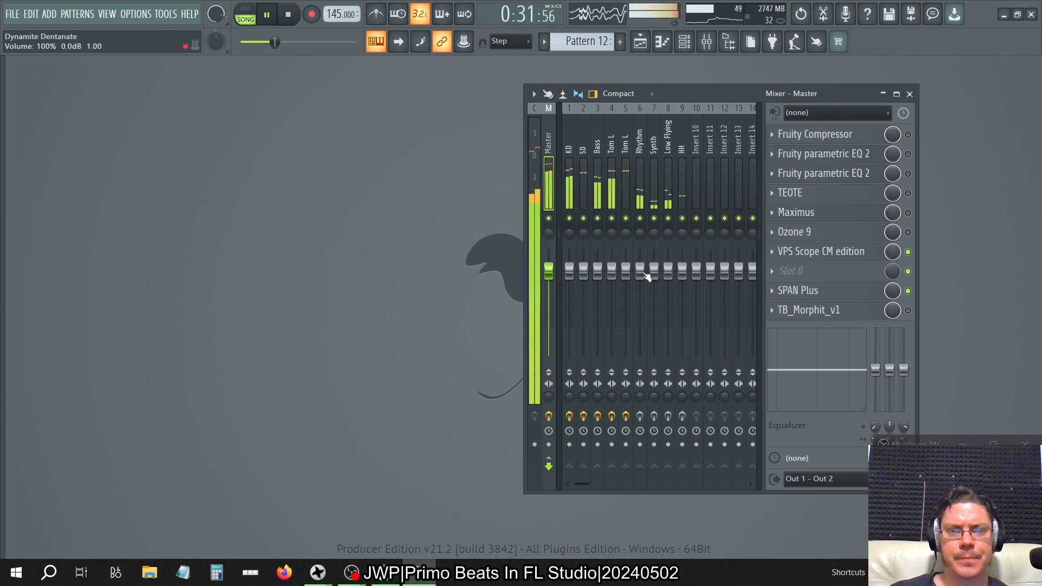
Step: Mute both tom tracks and rename the insert 5 mixer track as Tom M
click(625, 218)
click(613, 218)
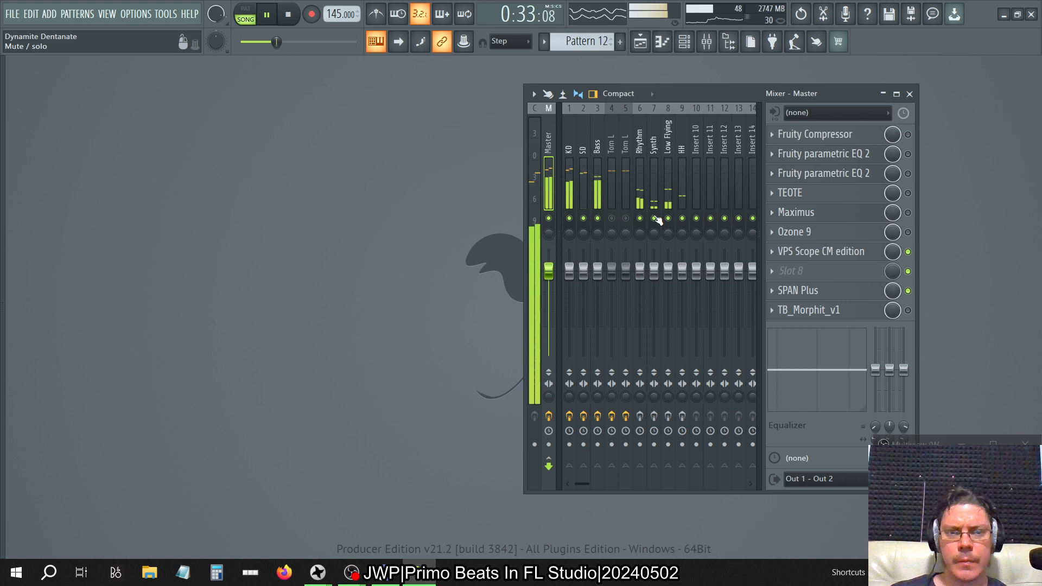
click(626, 132)
double_click(626, 131)
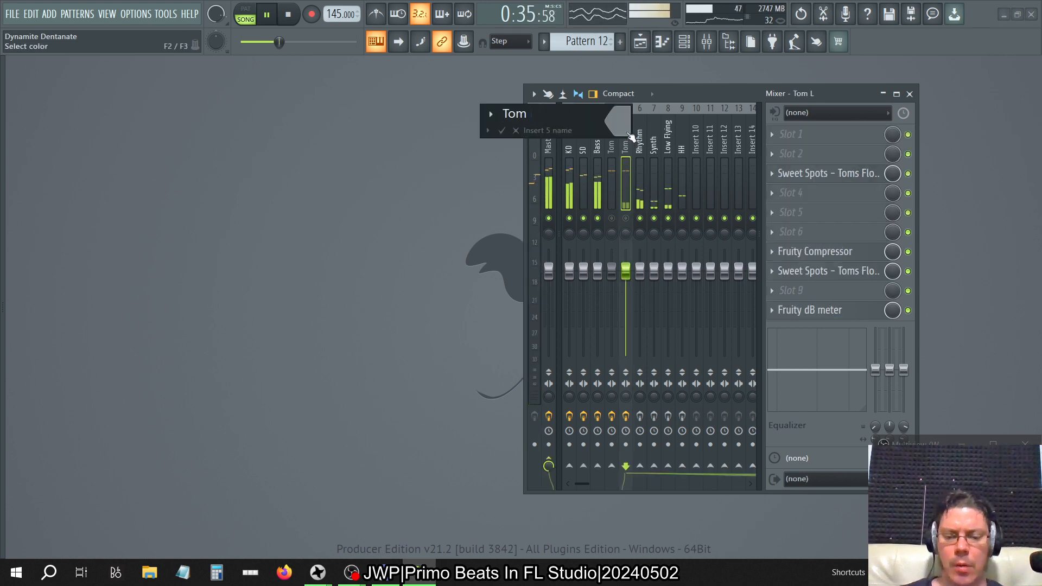
text(M)
key(Return)
Step: Look at the Layer channel's notes in the piano roll from the channel rack while the song plays, then close it
click(594, 145)
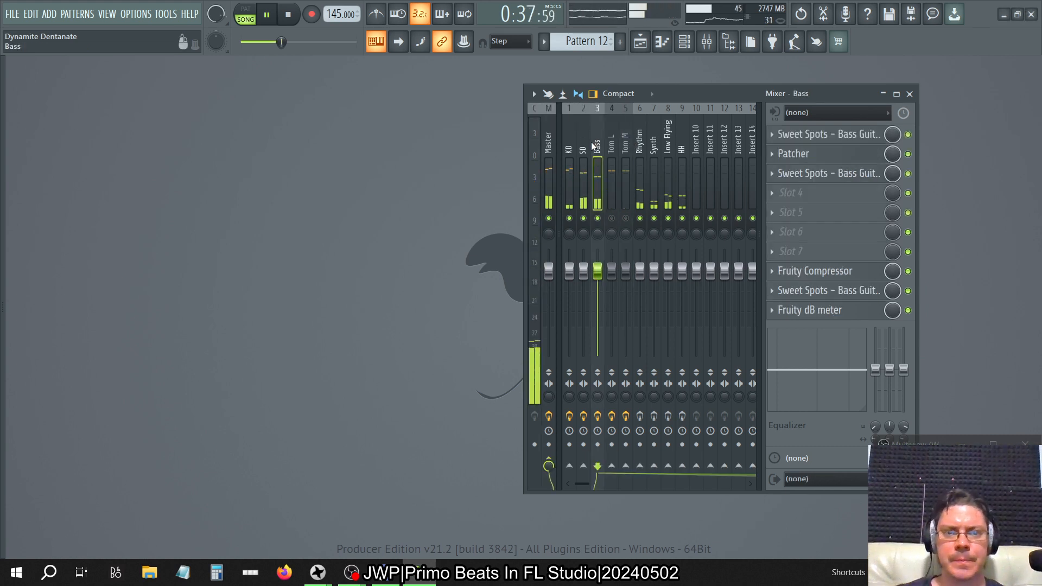
click(685, 41)
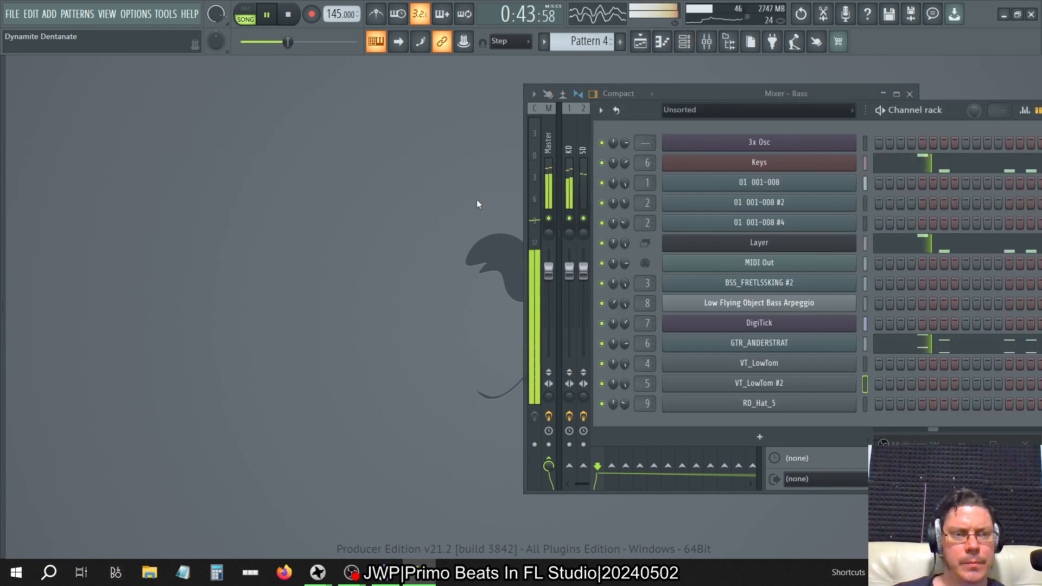
click(971, 245)
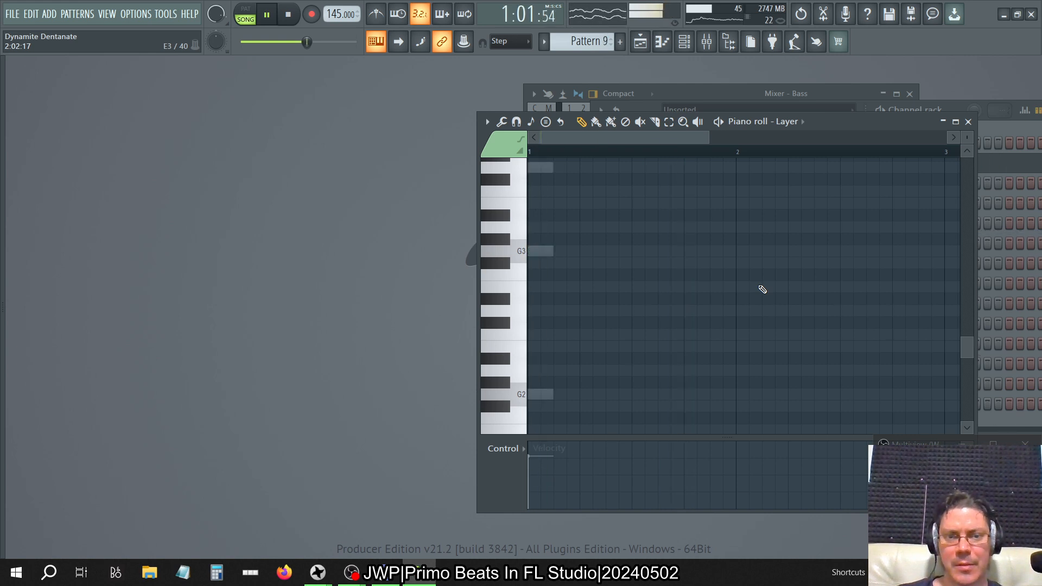
click(966, 121)
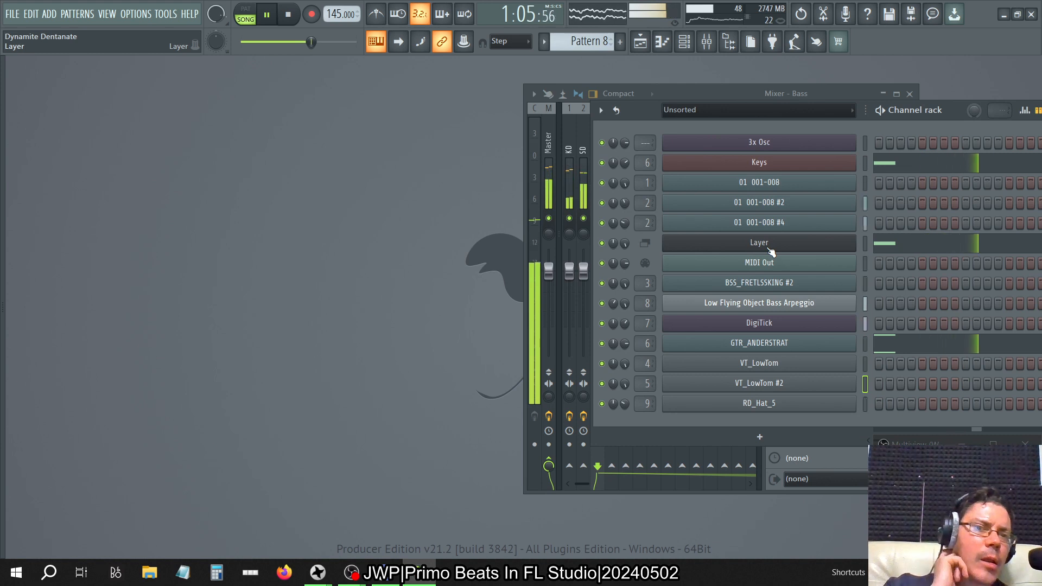
Step: Unmute both tom tracks and load JWP's Frequency Shifter in Tom L's slot 1 with Tune F#2 and Shift 1
click(681, 90)
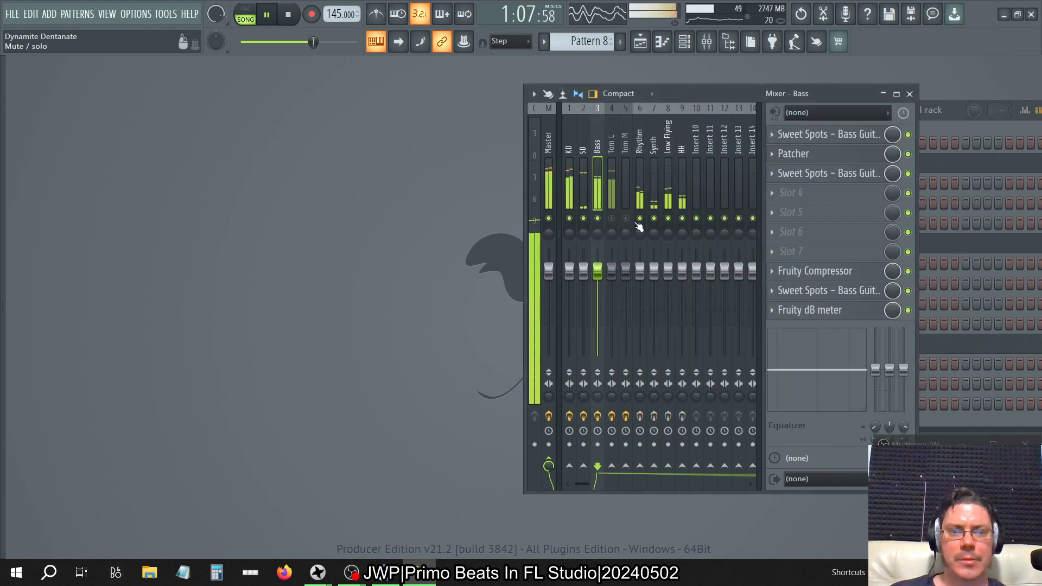
click(626, 218)
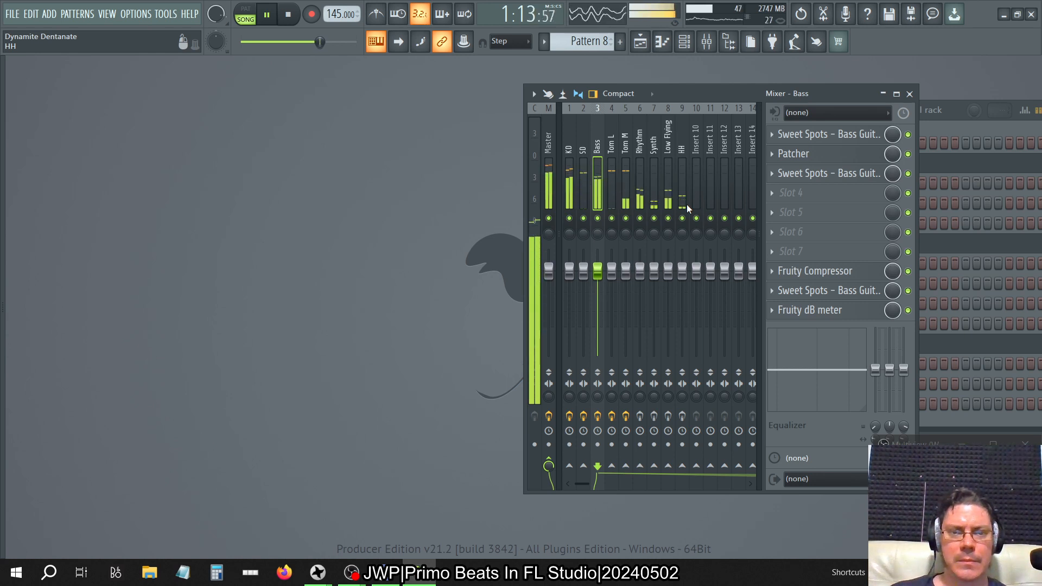
click(612, 147)
click(846, 140)
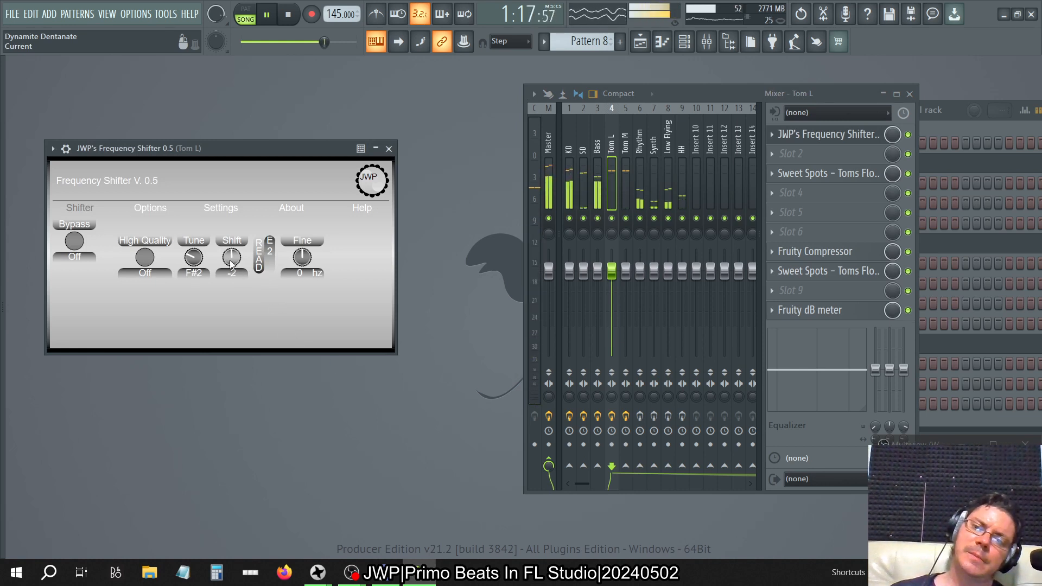
mouse_move(232, 264)
mouse_down()
mouse_move(233, 282)
mouse_move(228, 259)
mouse_move(233, 272)
mouse_up()
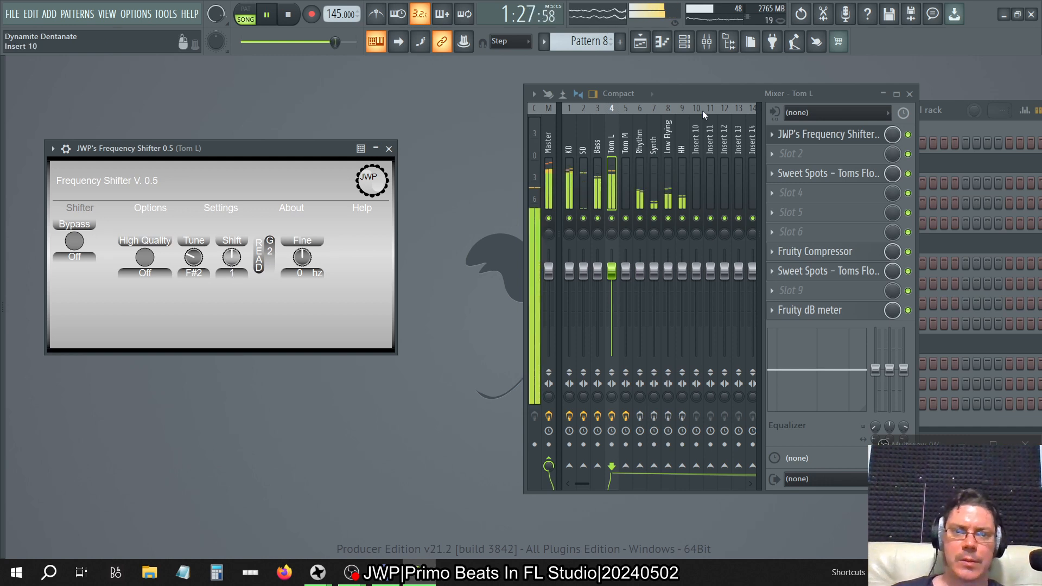
Step: Copy the Frequency Shifter from Tom L to slot 1 of Tom M and set its Shift to 3
click(625, 136)
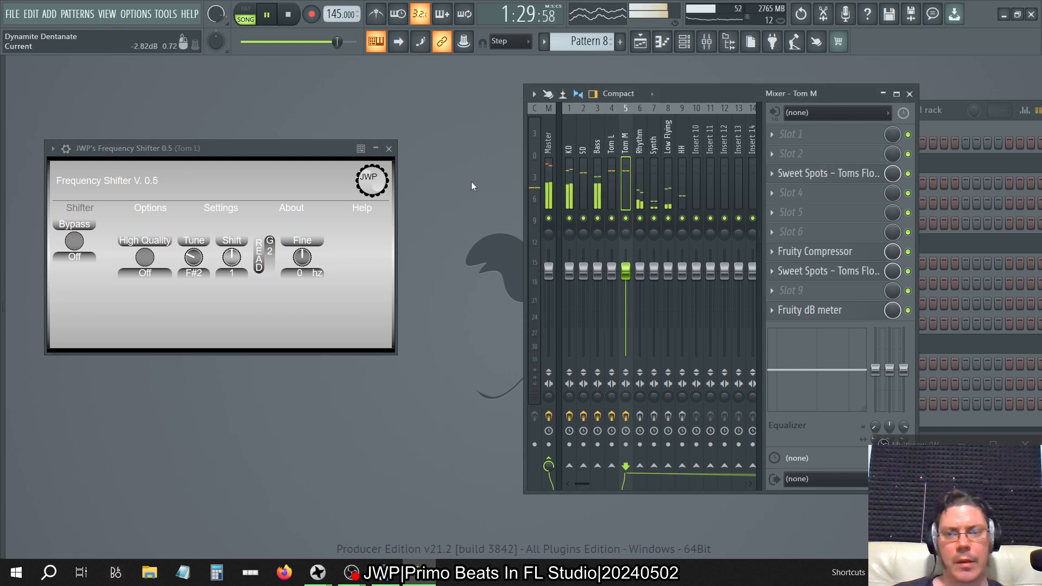
click(611, 152)
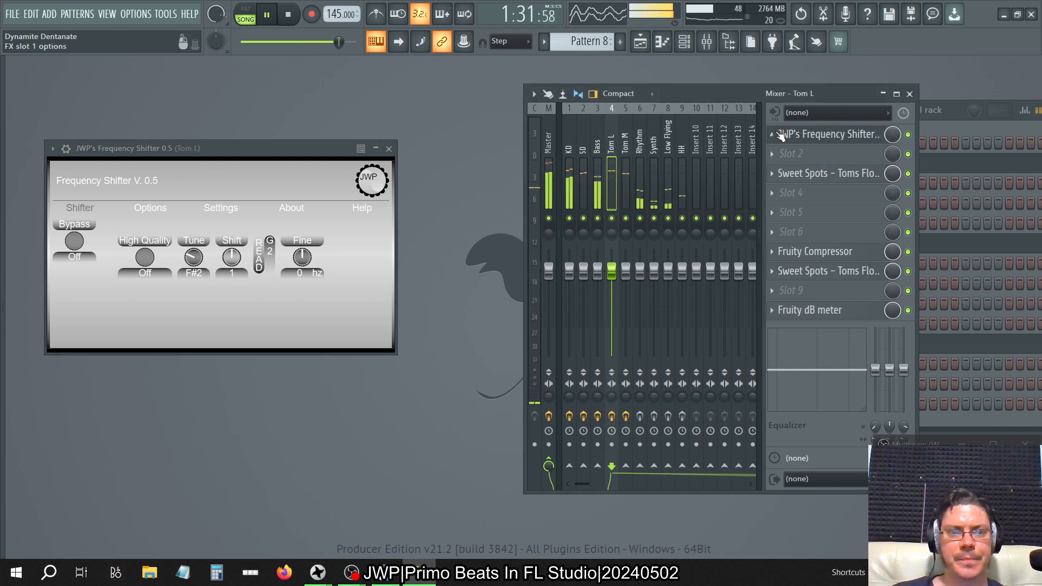
click(773, 134)
drag(803, 208, 620, 140)
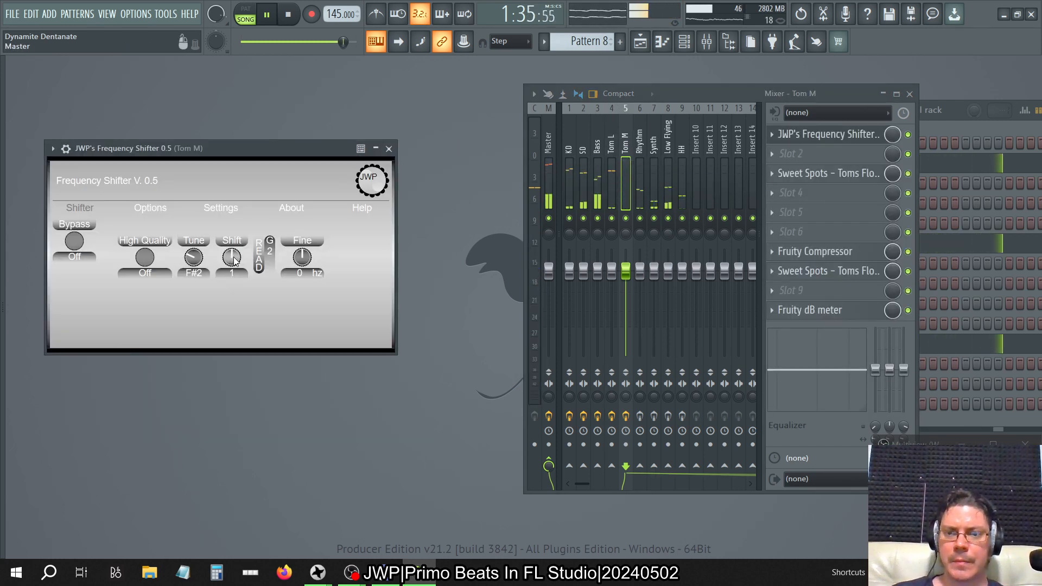
scroll(232, 257, up, 2)
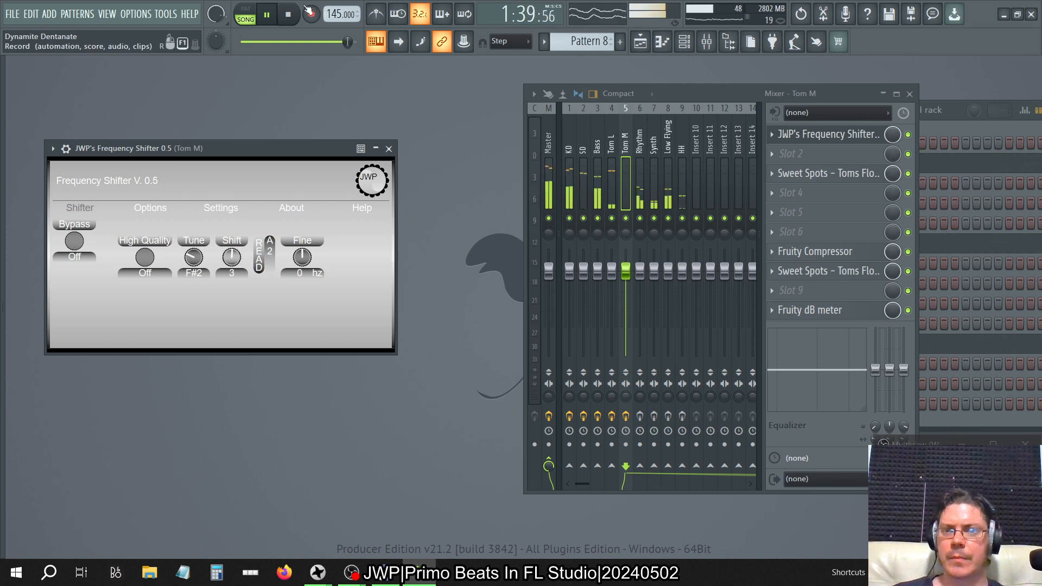
Step: Restart playback, store the Tom M Frequency Shifter's settings in its spare state, and set its Shift to 0
click(268, 16)
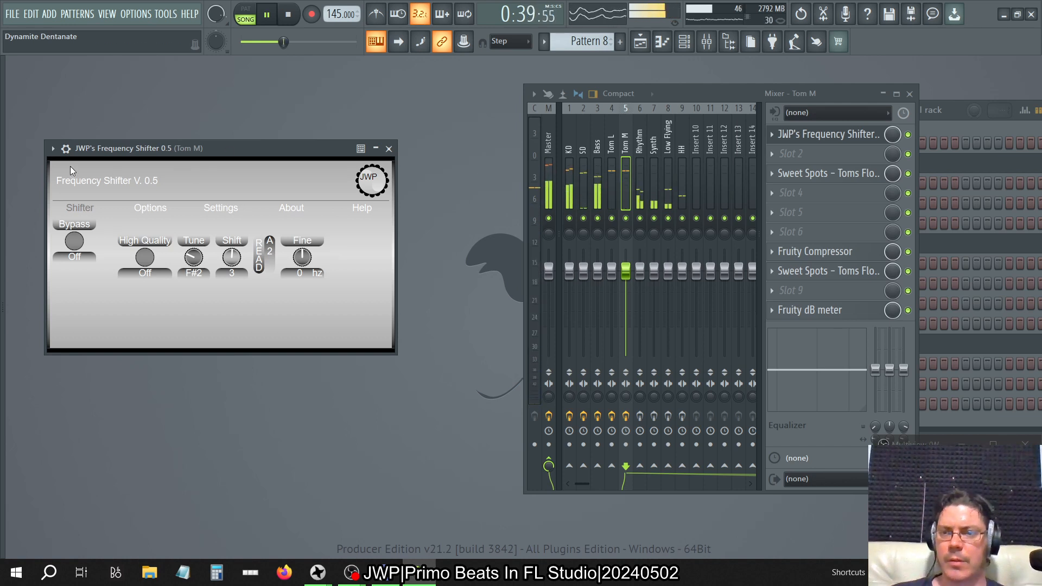
click(53, 148)
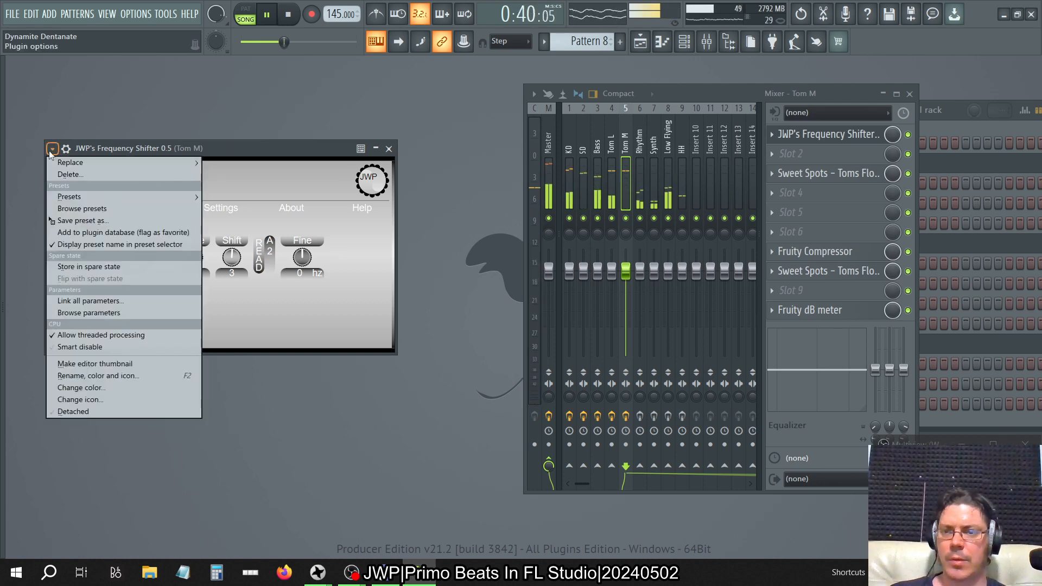
click(97, 269)
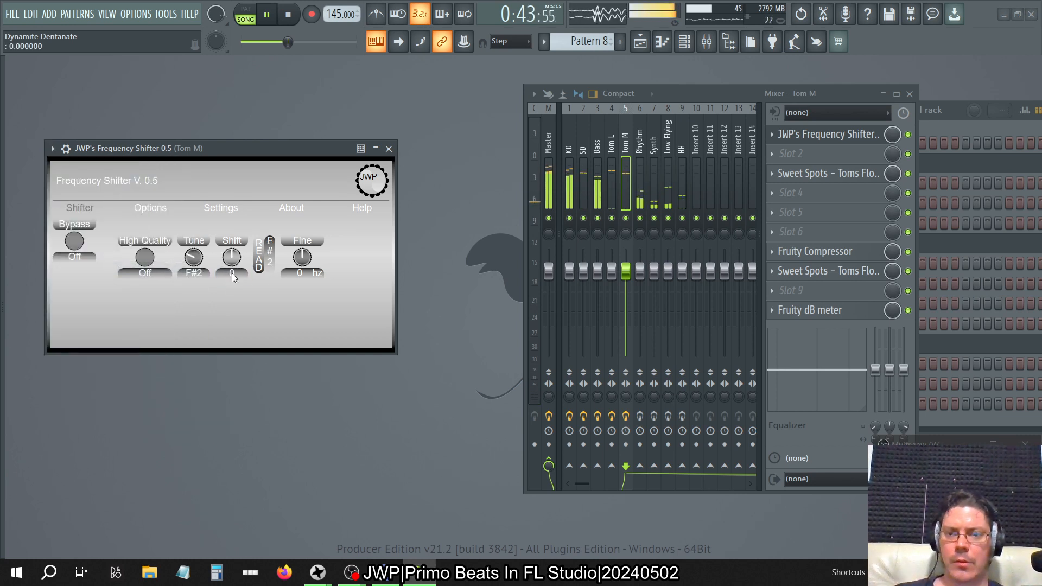
Step: Store the Tom L Frequency Shifter's settings in its spare state and set its Shift to -2
click(611, 143)
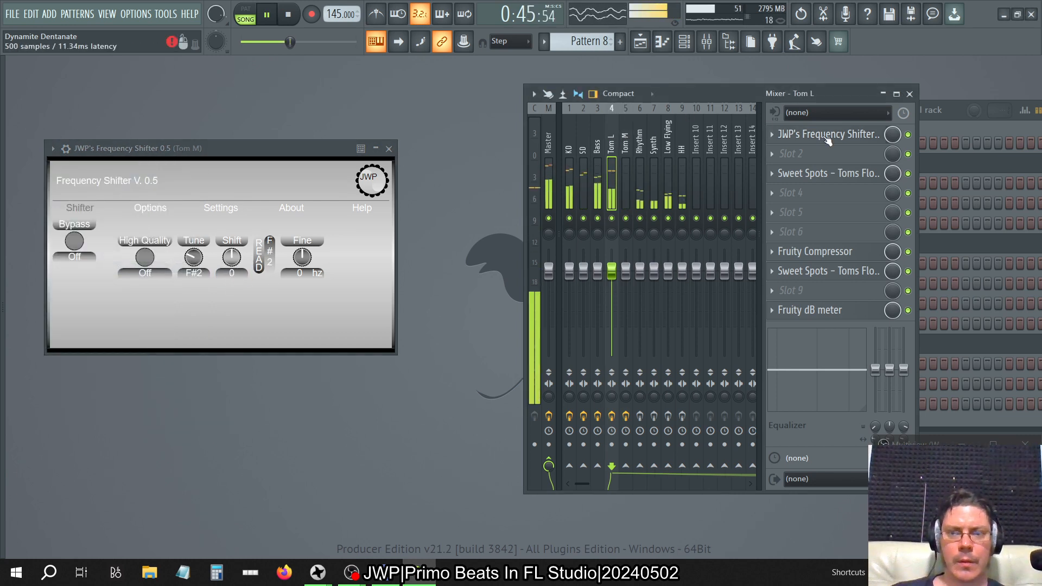
click(828, 135)
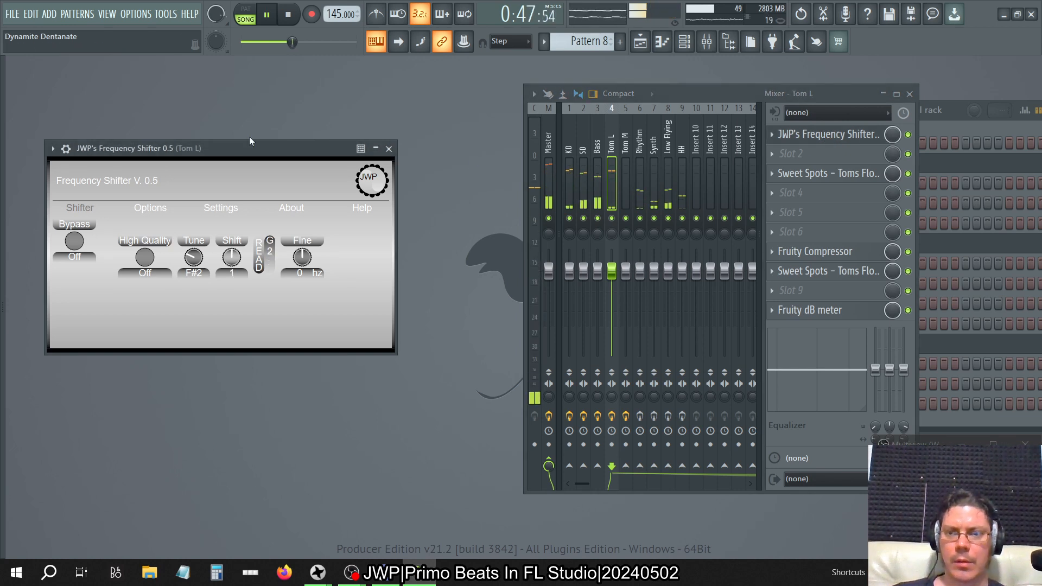
click(52, 148)
click(75, 268)
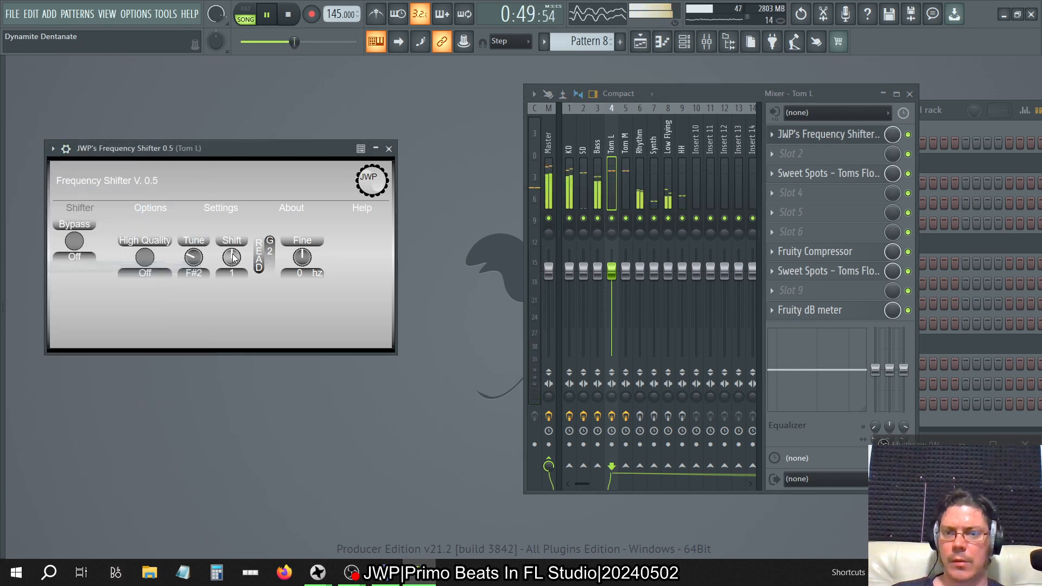
drag(236, 269, 235, 280)
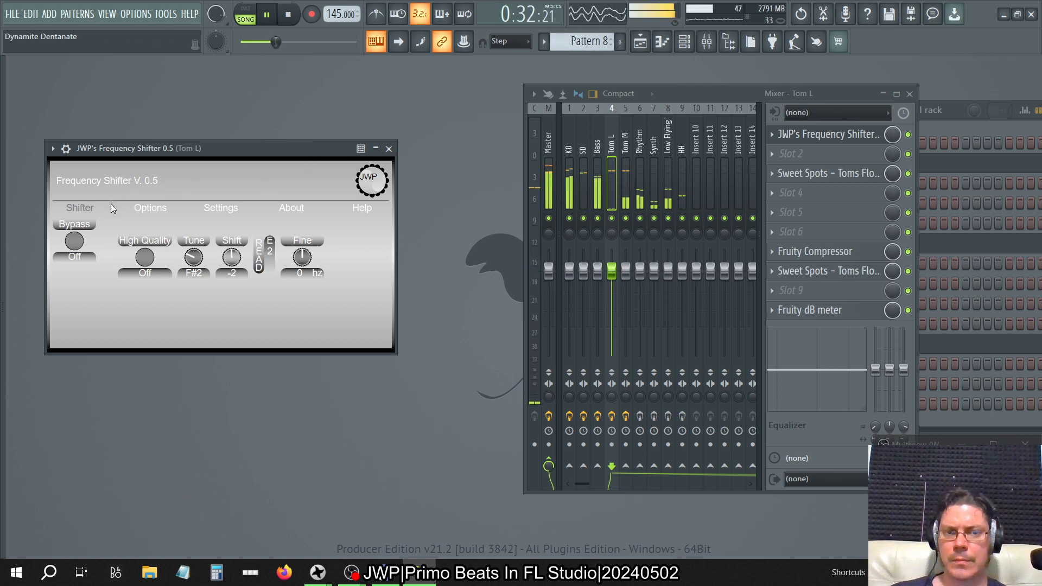
Step: Stop playback and flip both toms' Frequency Shifters to their spare states, Shift 1 on Tom L and 3 on Tom M
key(space)
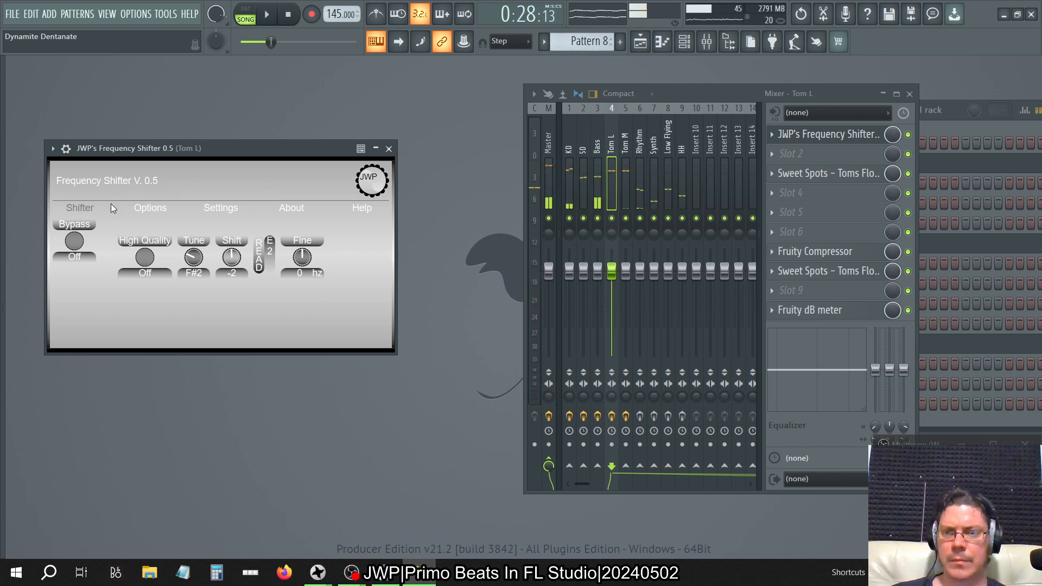
click(52, 148)
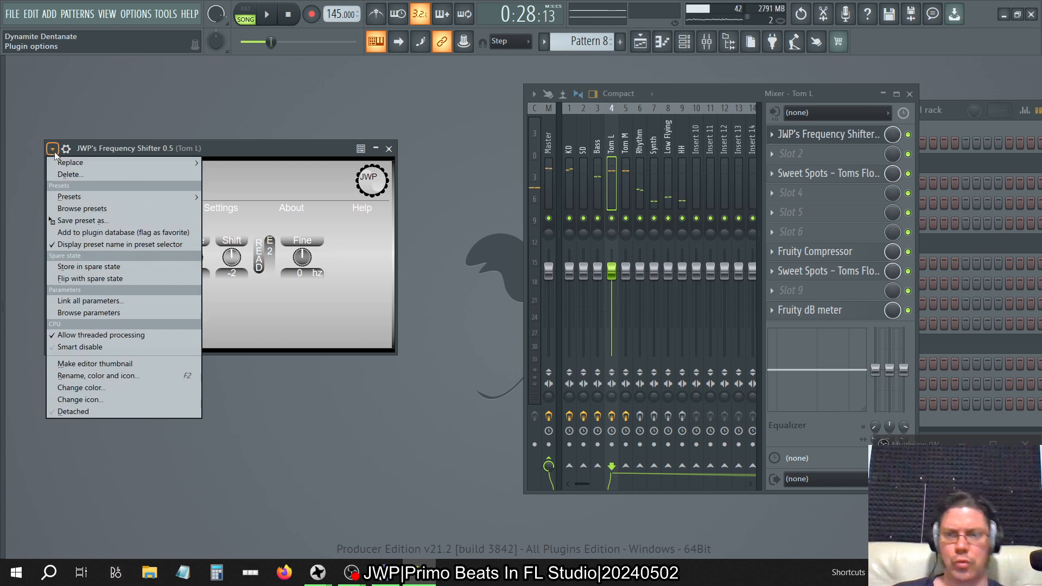
click(83, 279)
click(623, 144)
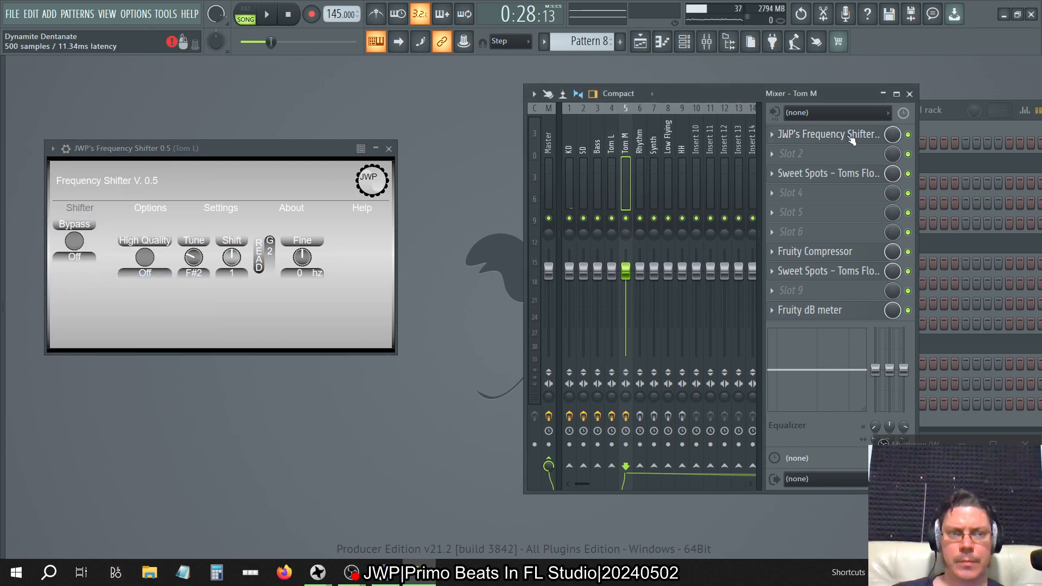
click(828, 135)
key(F6)
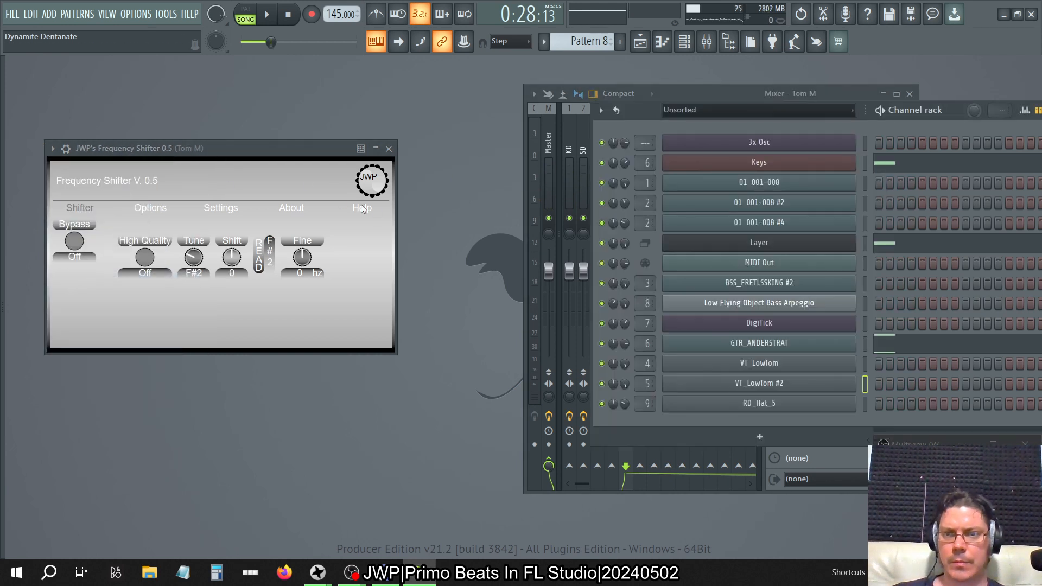
click(288, 240)
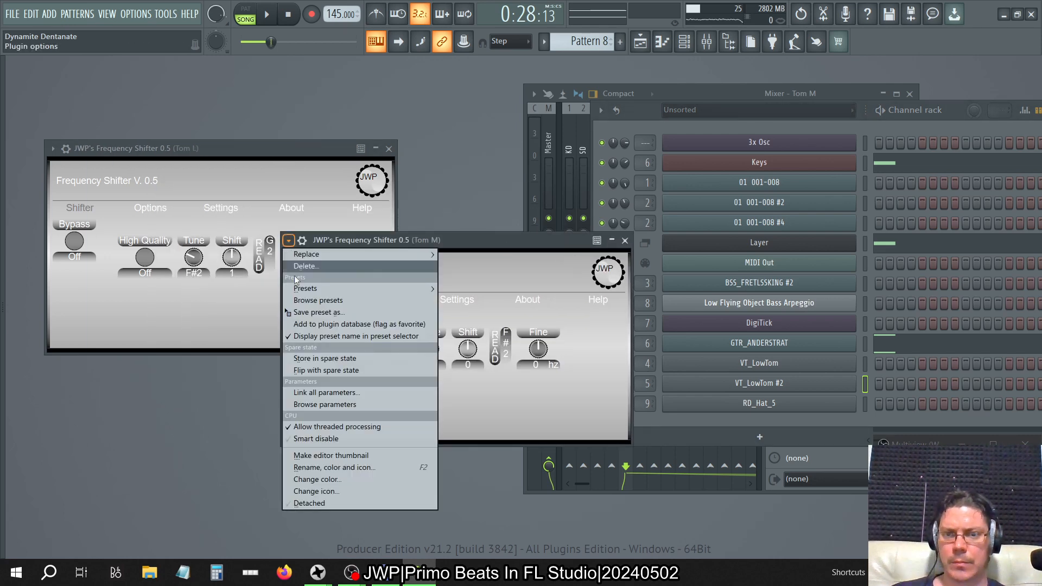
click(312, 370)
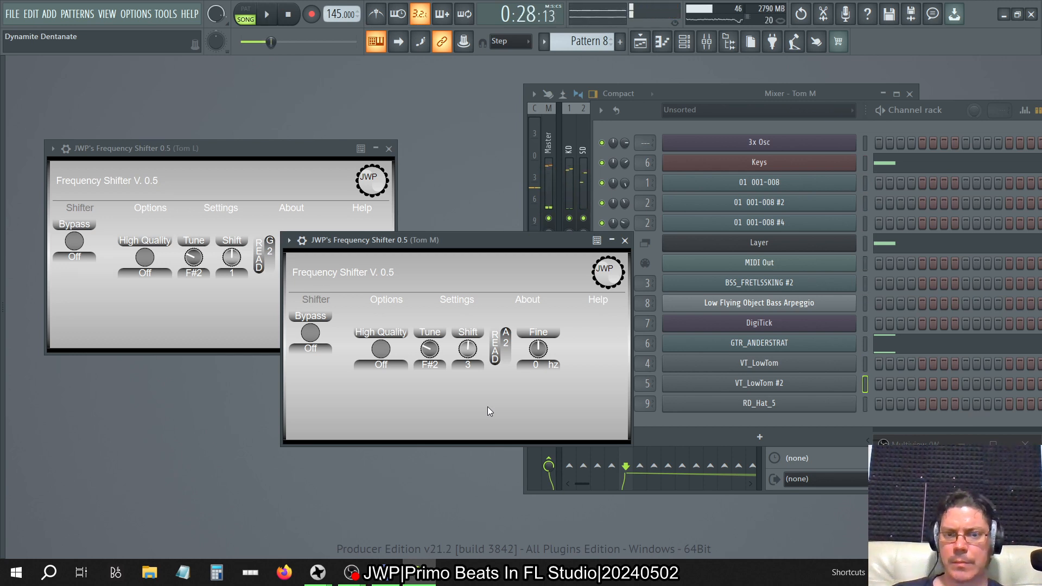
Step: Flip both Frequency Shifters to Shift 0 on Tom M and -2 on Tom L, and play the mix to compare
click(288, 240)
click(314, 373)
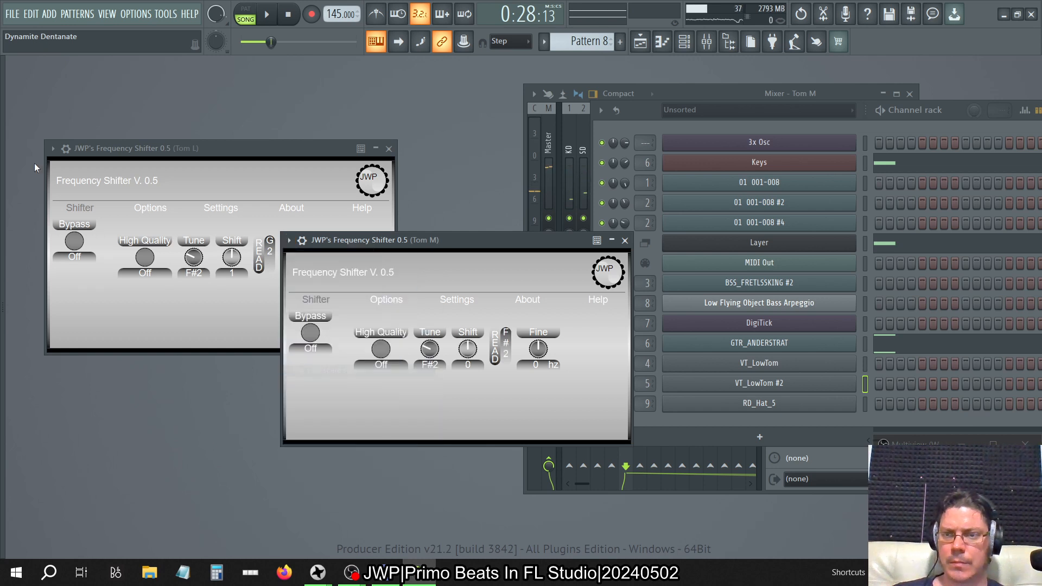
click(52, 148)
click(80, 280)
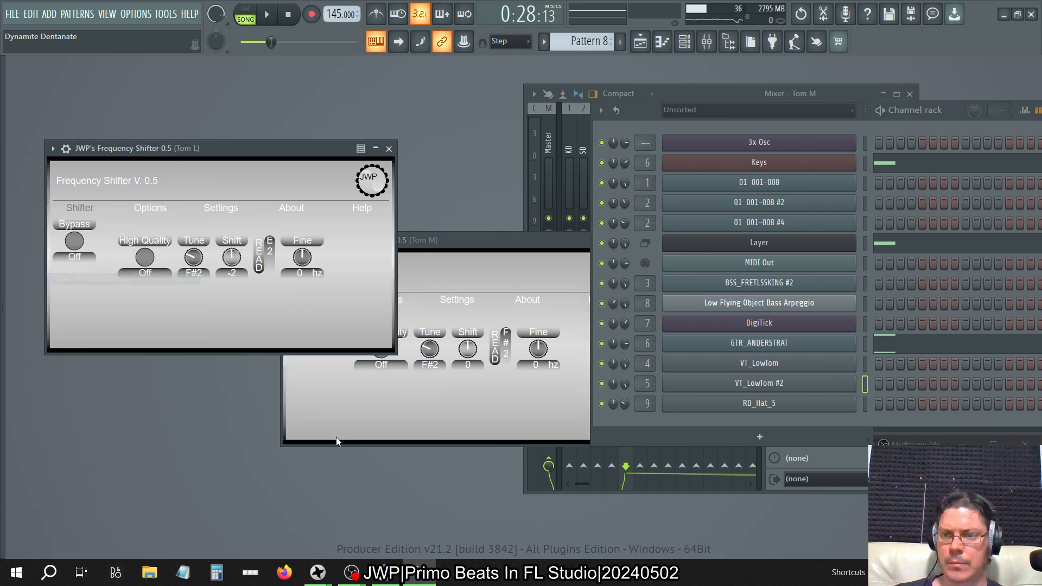
key(space)
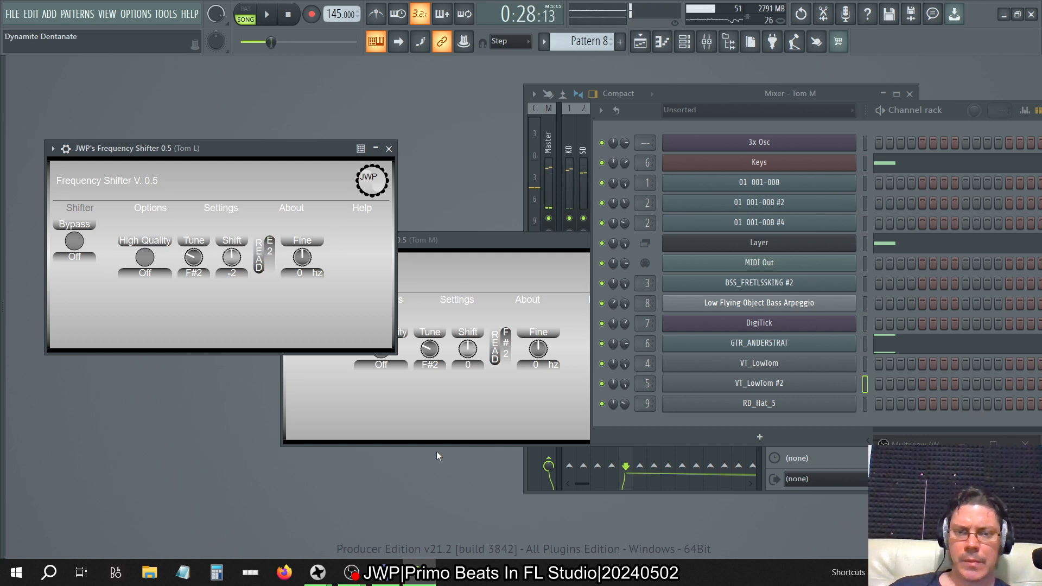
Step: Flip both Frequency Shifters back to Shift 3 on Tom M and 1 on Tom L, and play the mix again
click(465, 277)
click(288, 241)
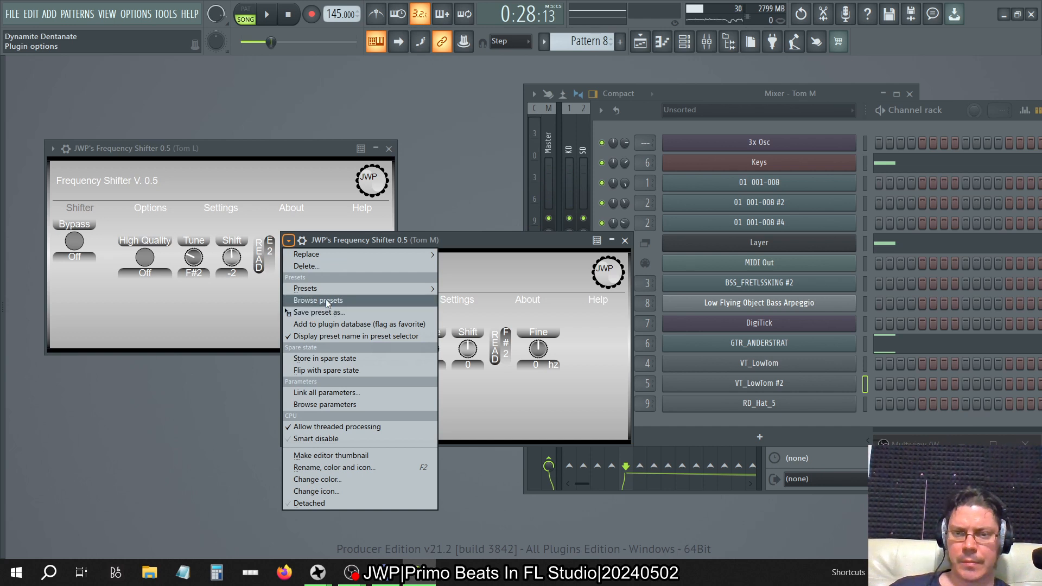
click(326, 370)
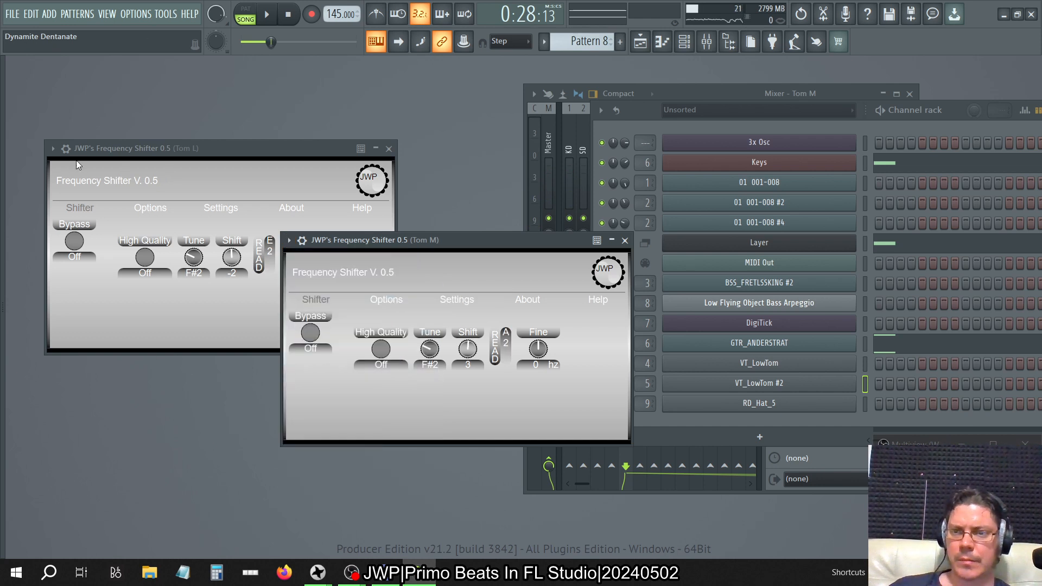
click(52, 148)
click(73, 271)
click(292, 391)
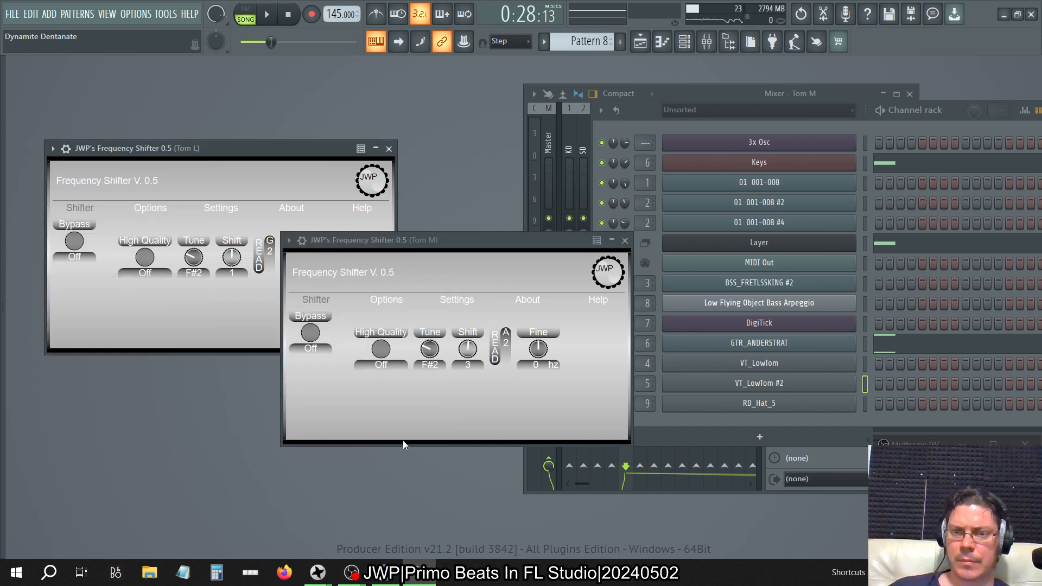
key(space)
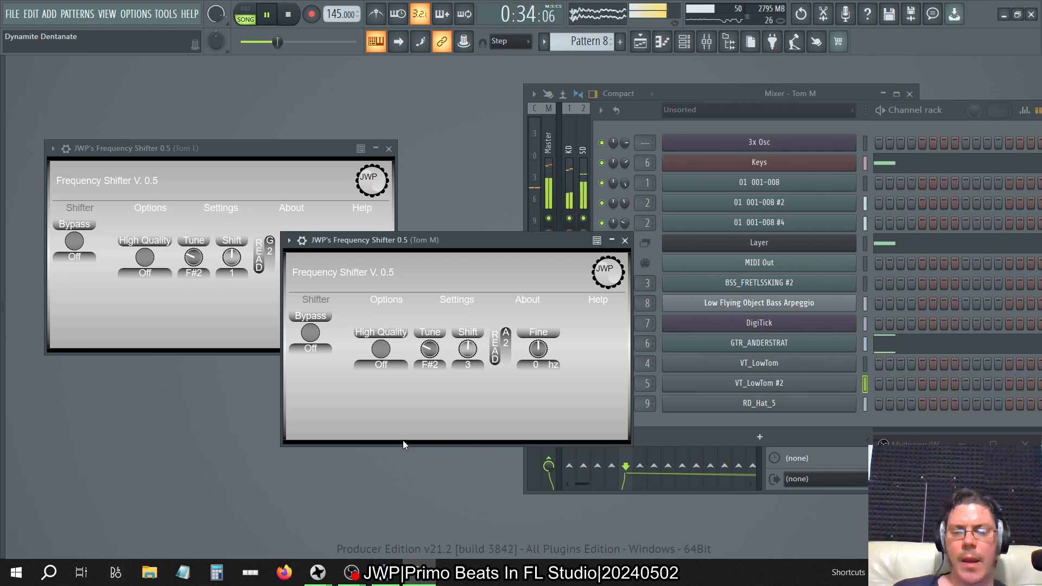
key(space)
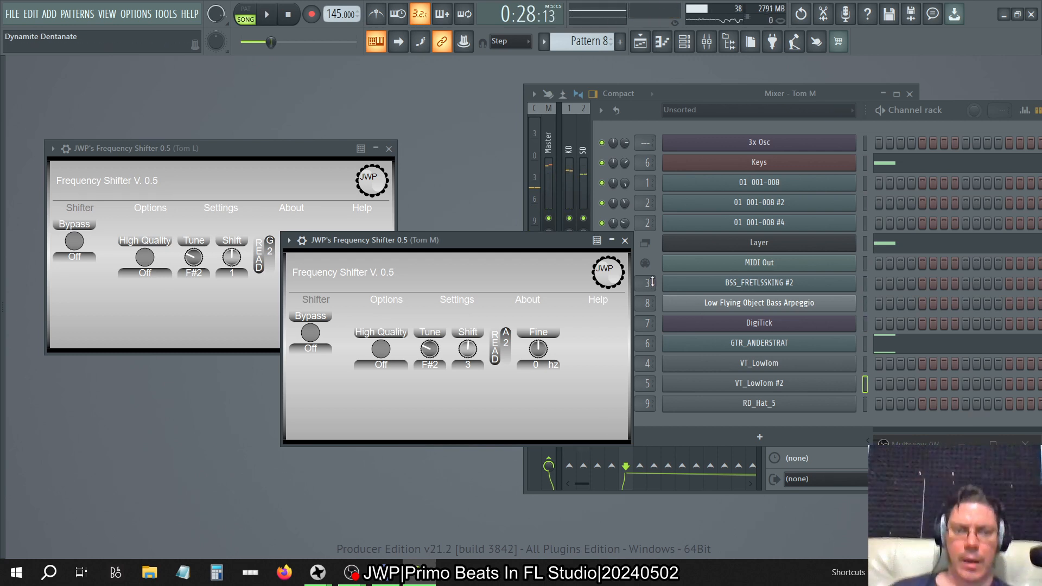
Step: Close both Frequency Shifter windows and select the Master track in the mixer
click(625, 240)
click(388, 148)
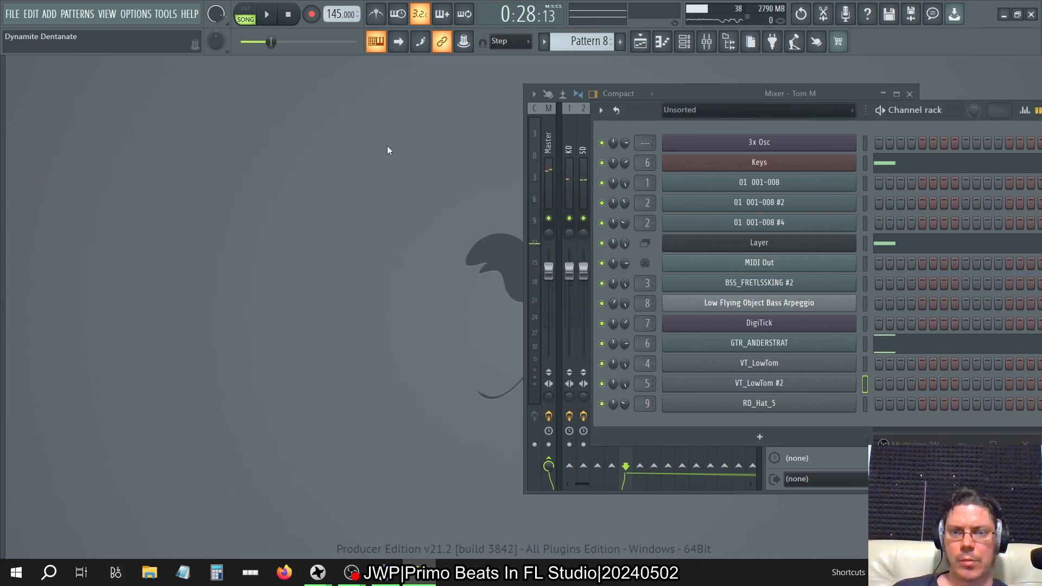
click(534, 123)
click(553, 141)
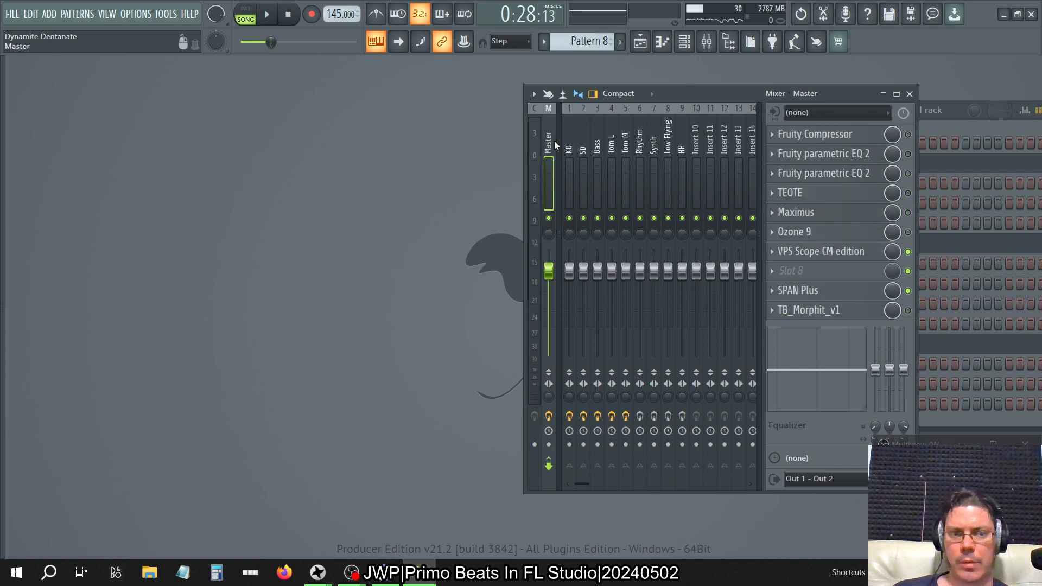
Step: Open SPAN Plus on the Master track, solo Tom L, and play the song to view its spectrum
right_click(911, 292)
click(901, 293)
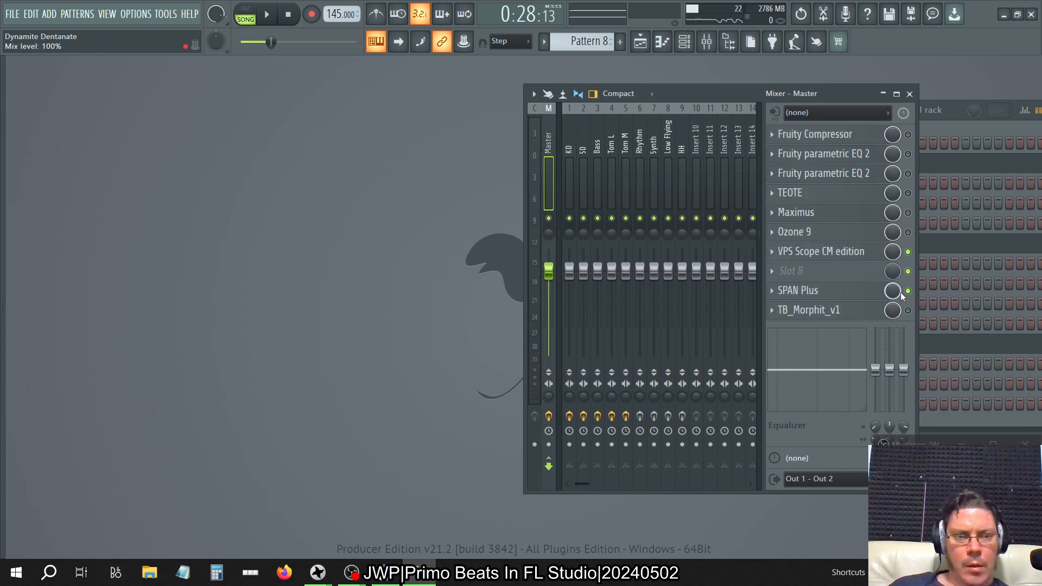
click(845, 297)
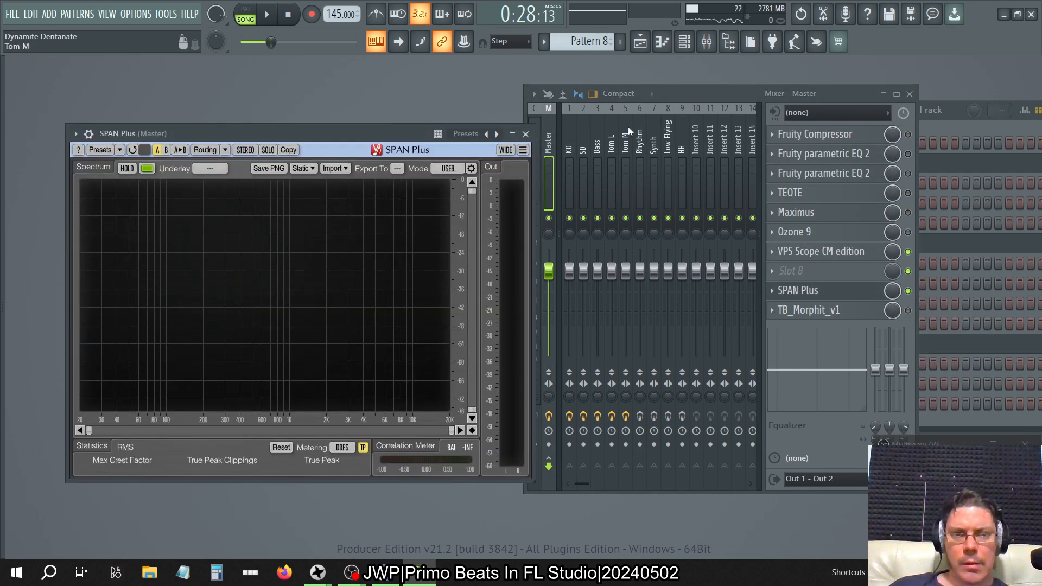
click(619, 141)
right_click(613, 219)
key(space)
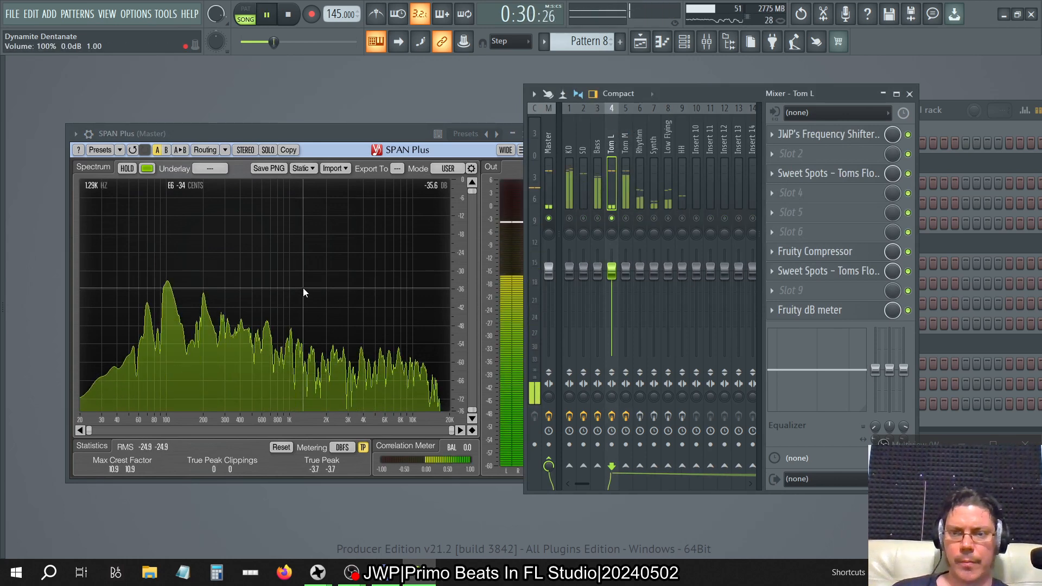
Step: Stop playback, solo Tom M instead, and play the song to view its spectrum
key(space)
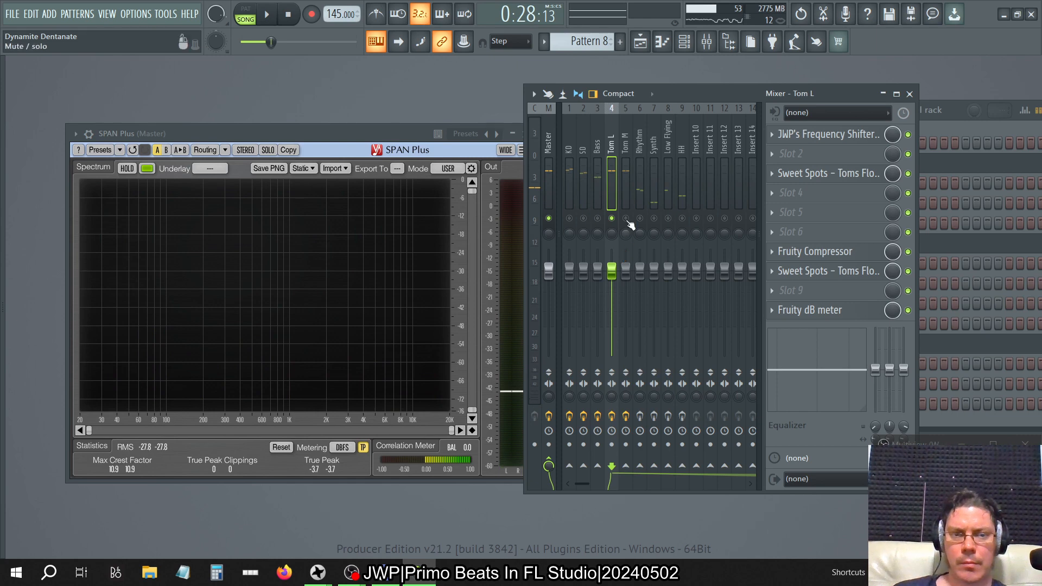
right_click(627, 219)
key(space)
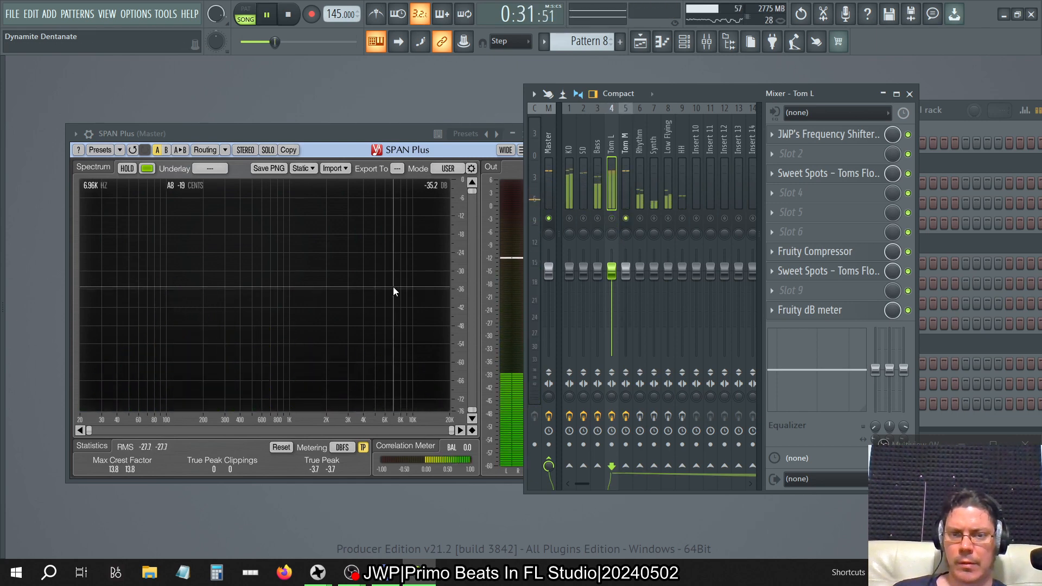
Step: Solo Tom L during playback, unmute Tom M to hear both toms together, and close SPAN Plus
right_click(612, 218)
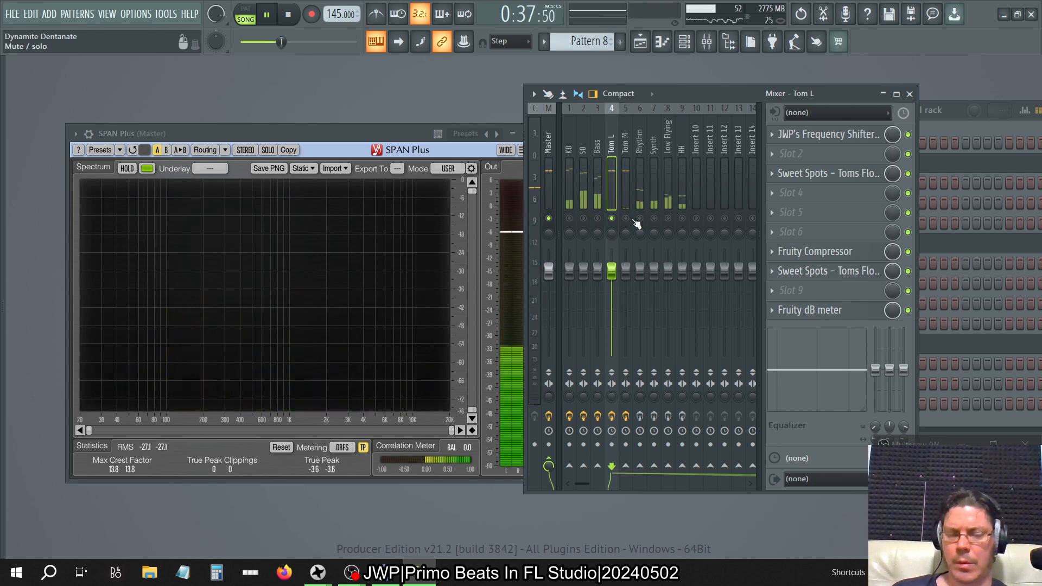
click(632, 219)
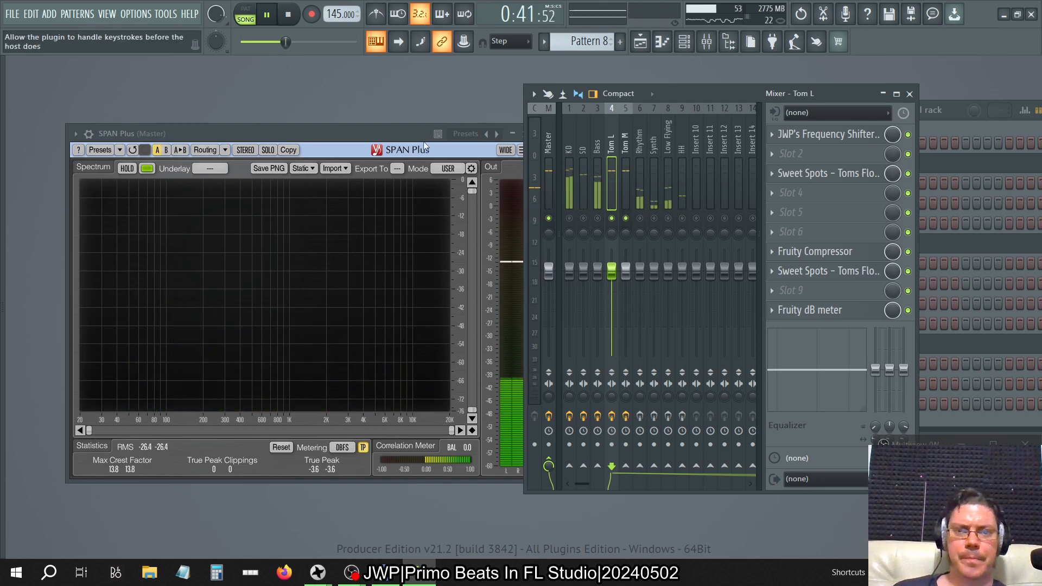
click(499, 130)
click(525, 134)
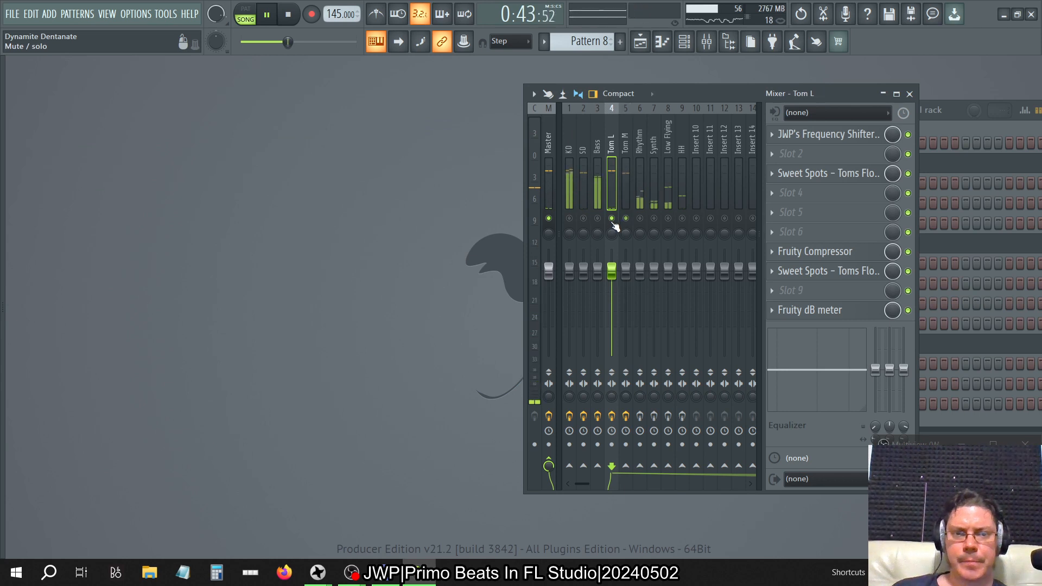
Step: Unsolo the toms to bring back the full mix and raise the system volume to 96
right_click(612, 219)
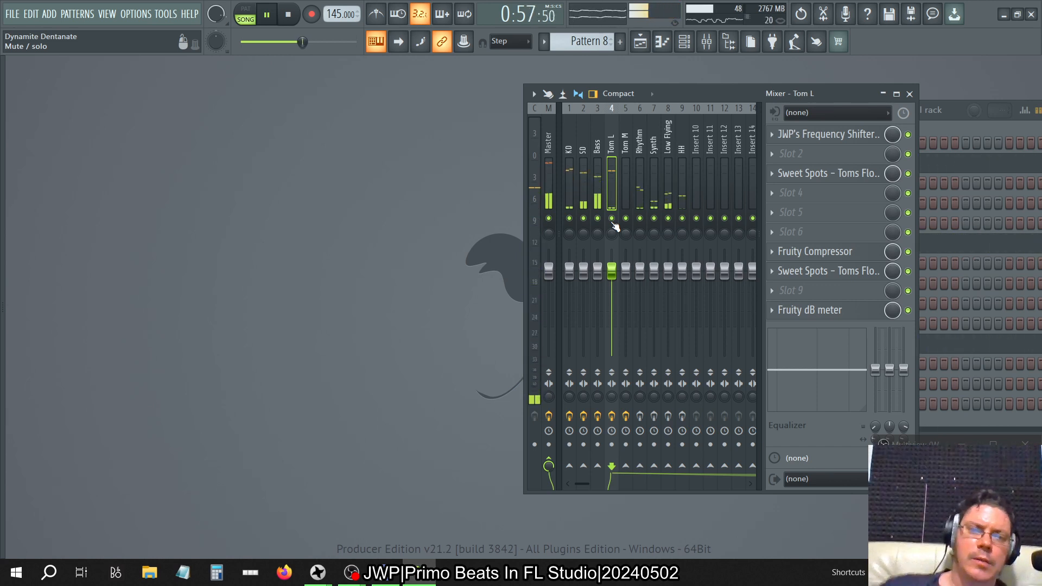
key(XF86AudioLowerVolume)
key(XF86AudioLowerVolume)
key(XF86AudioLowerVolume)
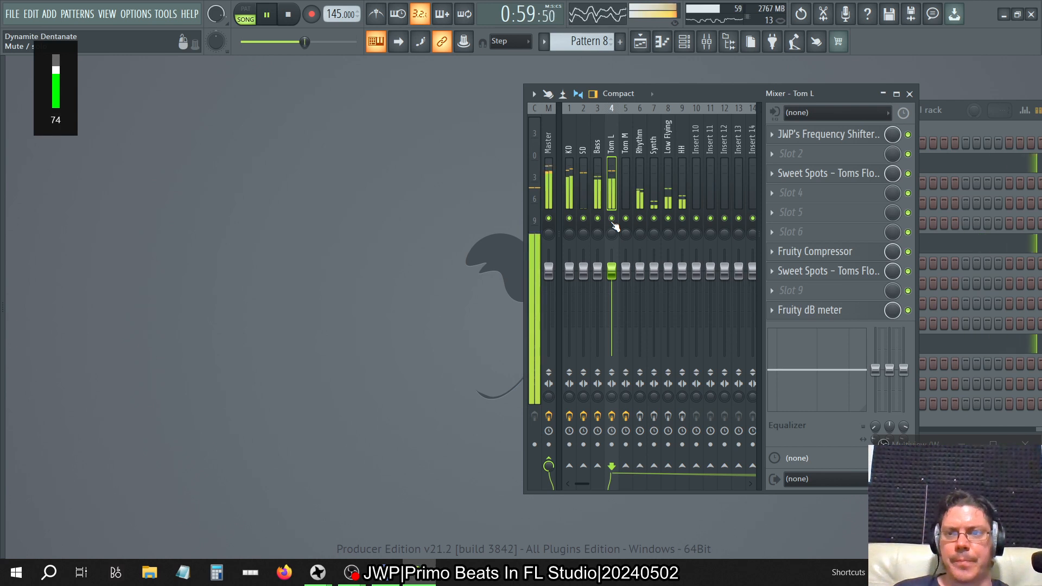
key(XF86AudioRaiseVolume)
key(XF86AudioRaiseVolume)
key(XF86AudioRaiseVolume)
key(XF86AudioRaiseVolume)
key(XF86AudioRaiseVolume)
key(XF86AudioRaiseVolume)
key(XF86AudioRaiseVolume)
key(XF86AudioRaiseVolume)
key(XF86AudioRaiseVolume)
key(XF86AudioRaiseVolume)
key(XF86AudioRaiseVolume)
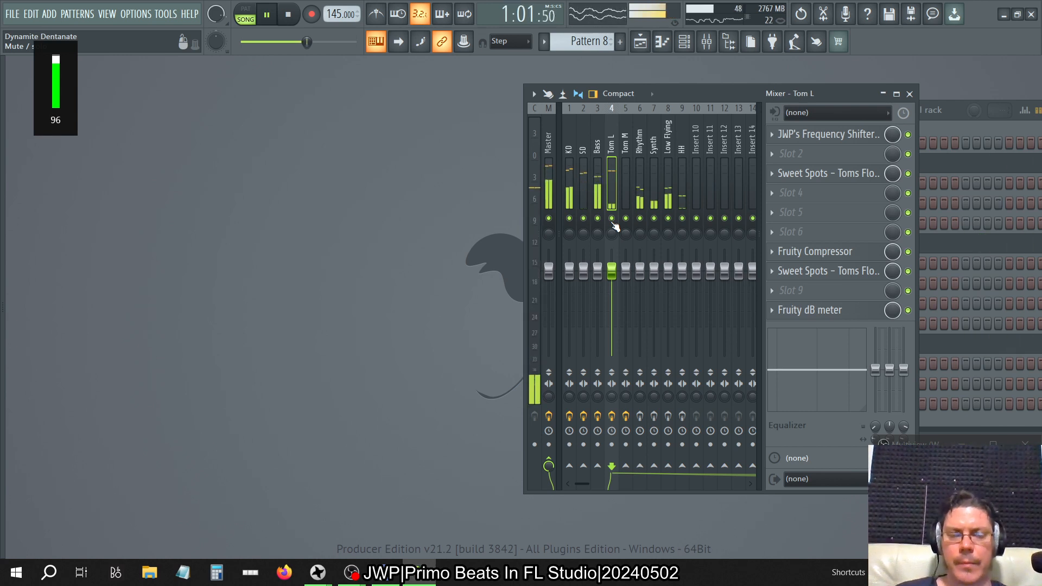
Step: Enable TB_Morphit_v1 on the Master track, checking its window and closing it
click(549, 136)
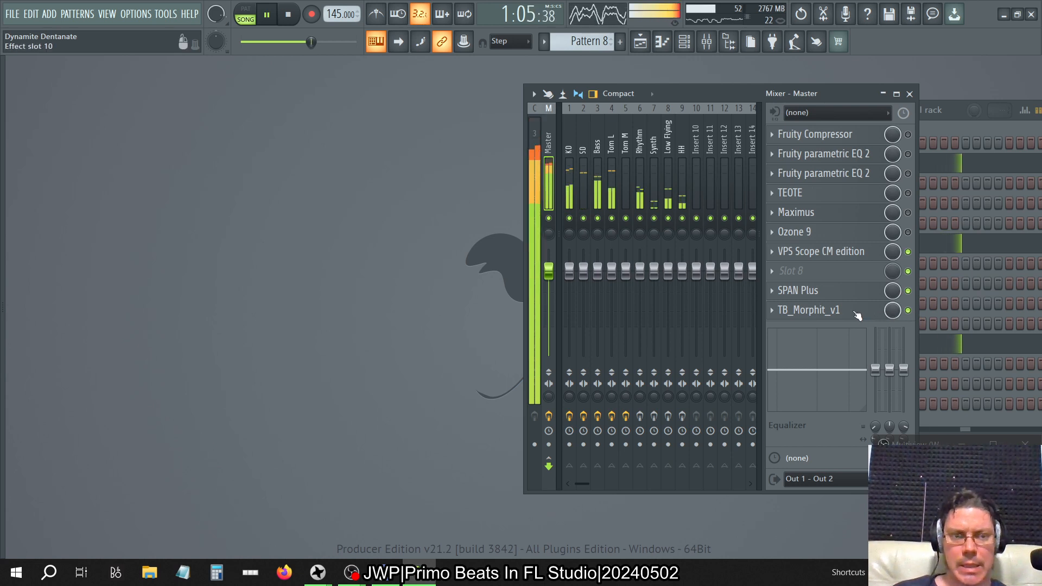
click(855, 313)
click(533, 166)
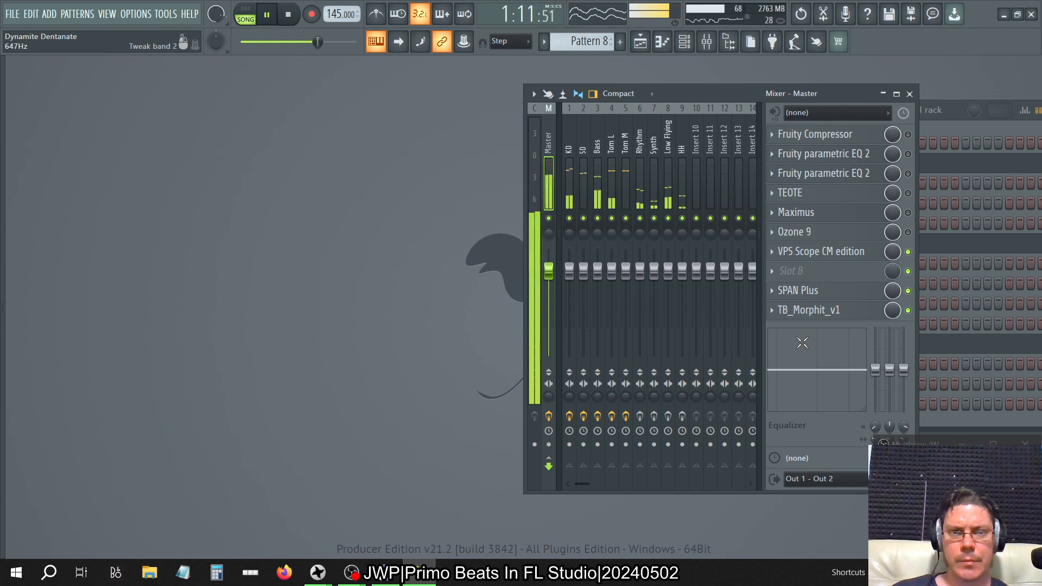
Step: Open the Frequency Shifters on Tom L and Tom M and flip them to Shift 0 on Tom M and -2 on Tom L
click(610, 150)
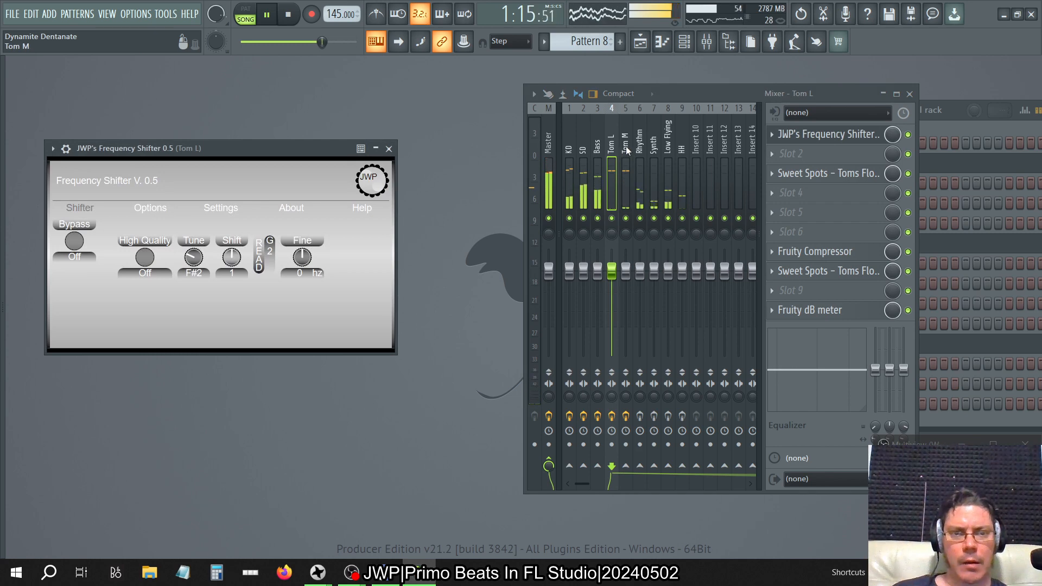
click(625, 149)
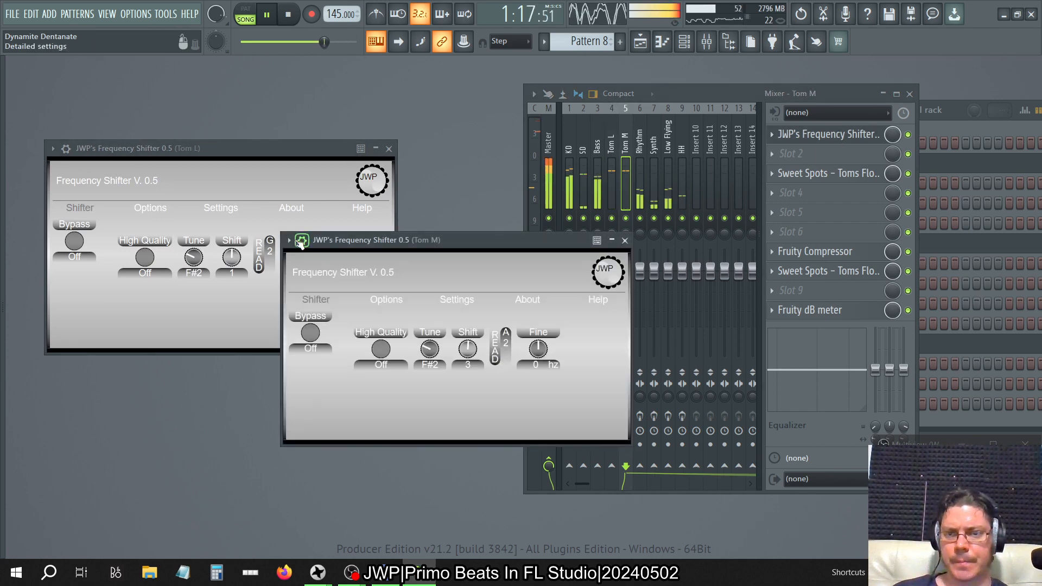
click(300, 241)
click(326, 367)
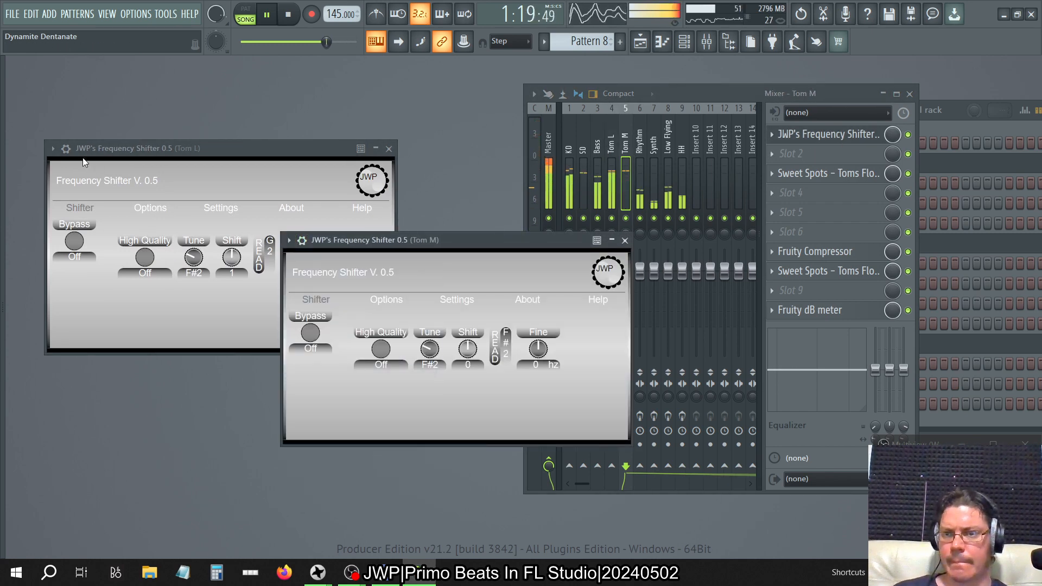
click(66, 149)
click(92, 279)
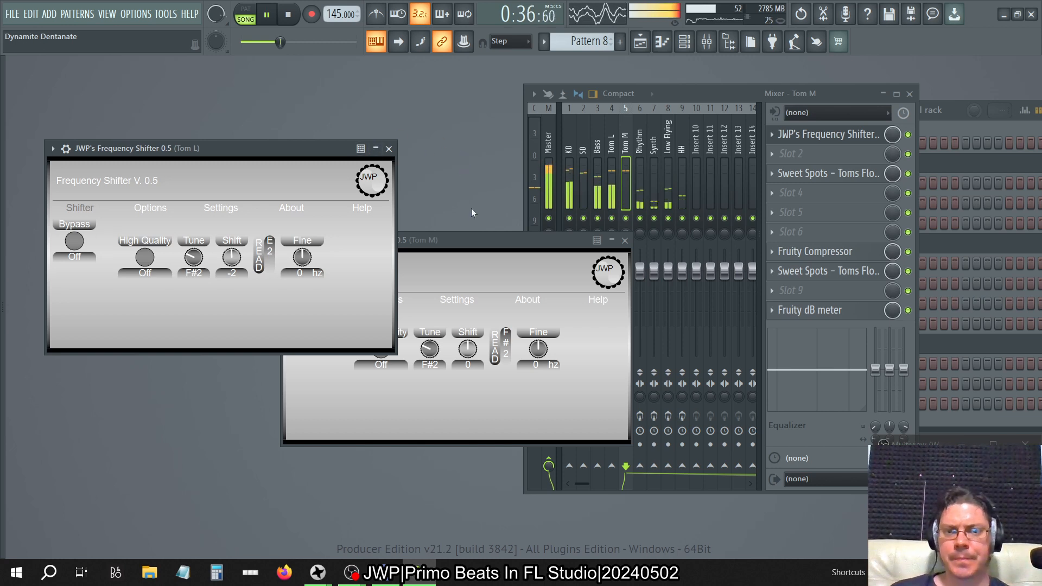
Step: Flip Tom M's Frequency Shifter back to its spare state while the mix plays
click(453, 242)
click(296, 247)
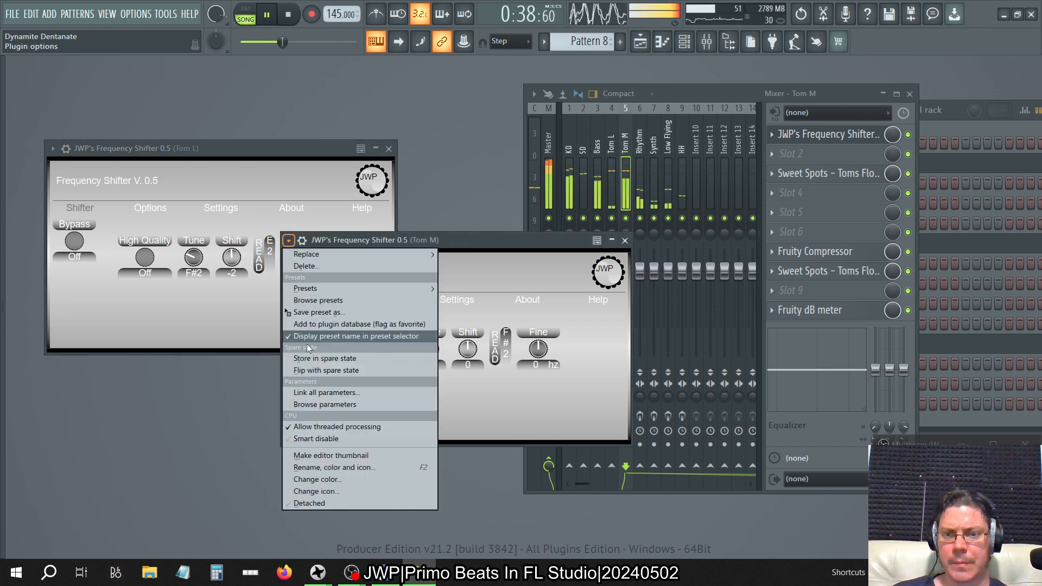
Step: Flip the Frequency Shifters on Tom M and Tom L with their spare states and close both plugin windows
click(311, 372)
click(66, 148)
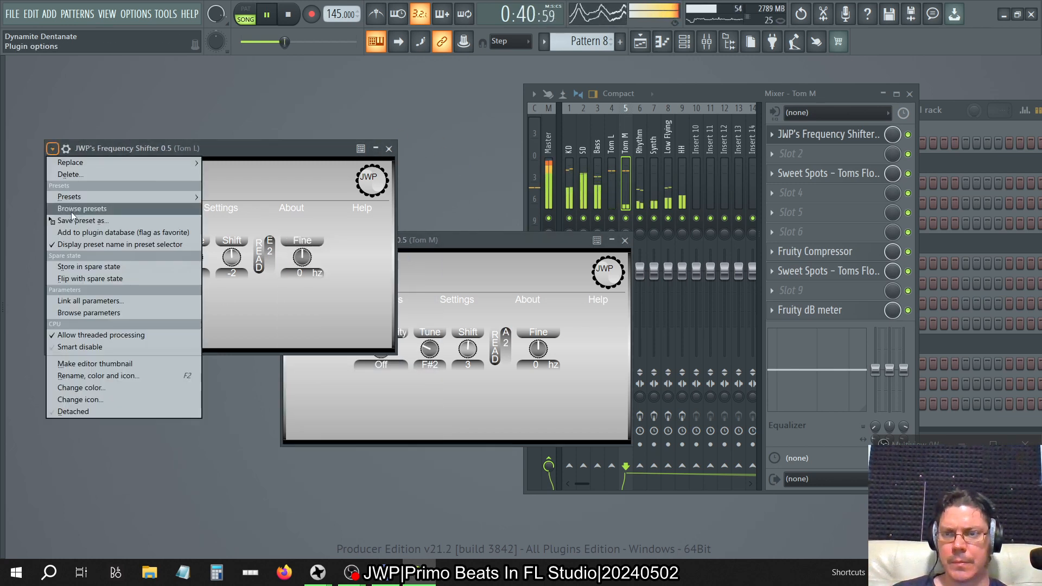
click(76, 277)
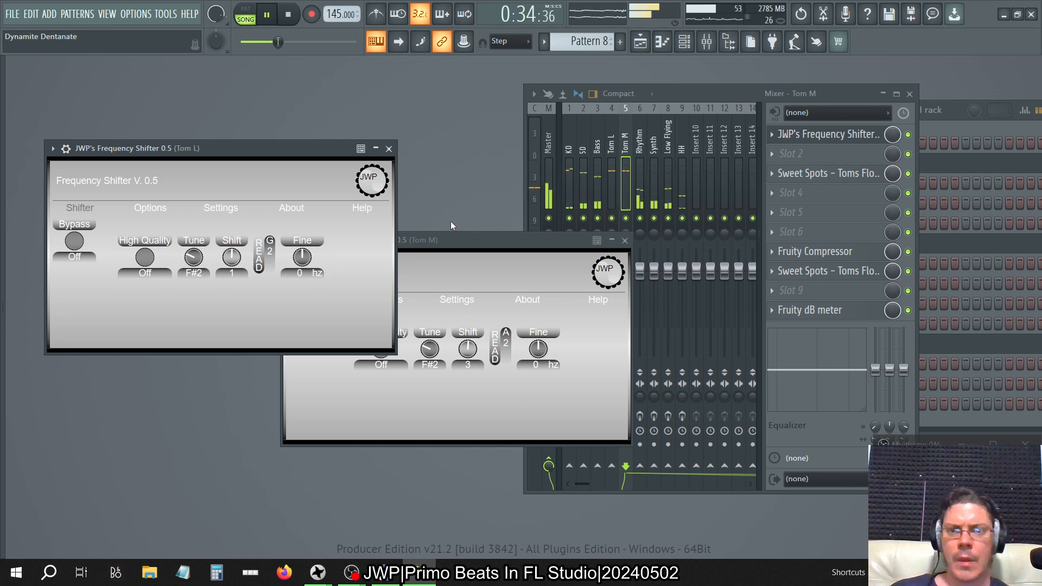
click(388, 148)
click(624, 239)
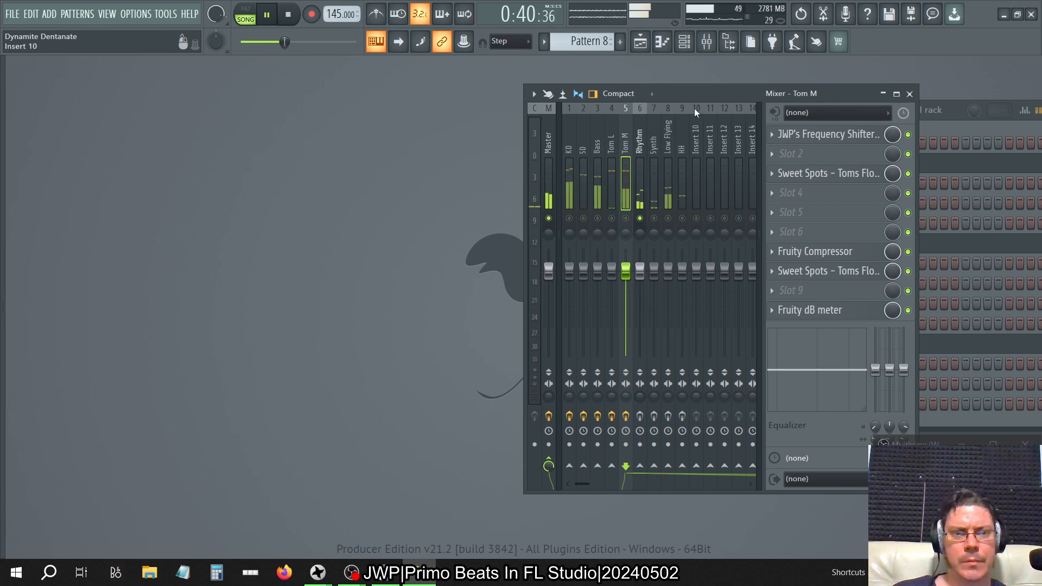
Step: Move the mixer clear of the channel rack and close the playlist
drag(711, 92, 428, 97)
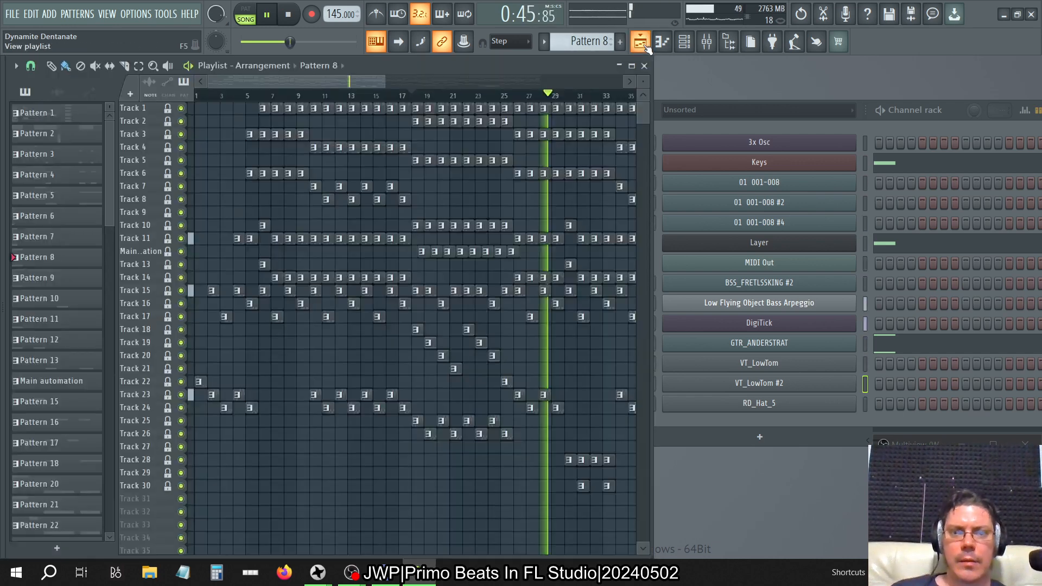
click(642, 44)
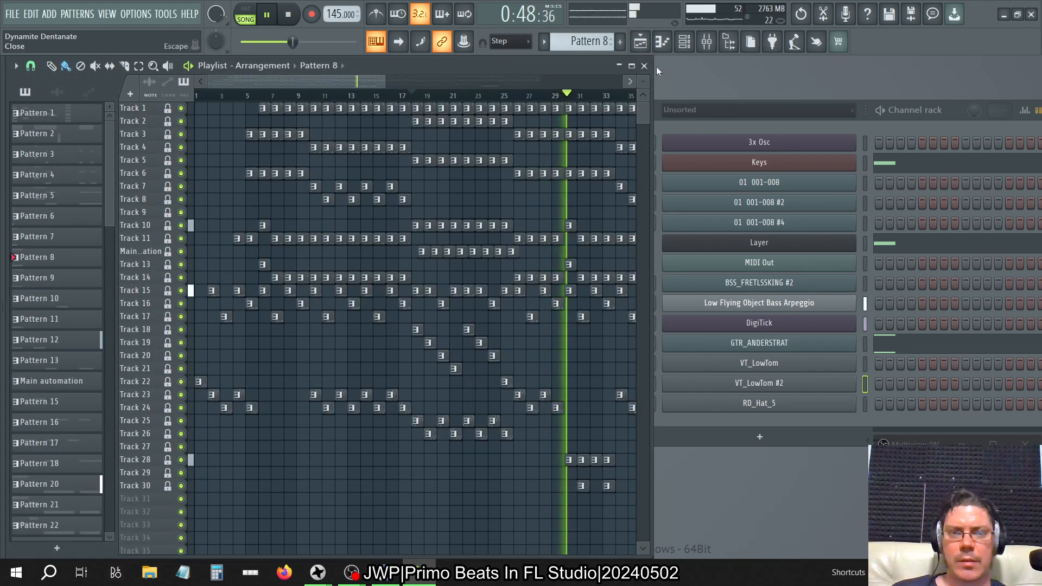
click(644, 65)
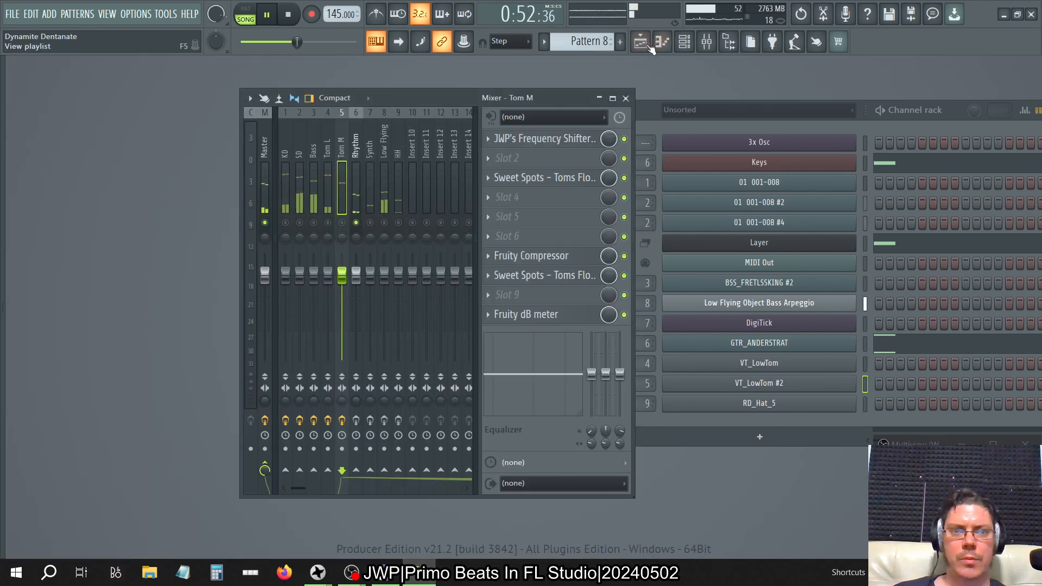
Step: Switch the playlist to the Consolidated arrangement, play it from the start and show the mixer
click(640, 42)
click(262, 66)
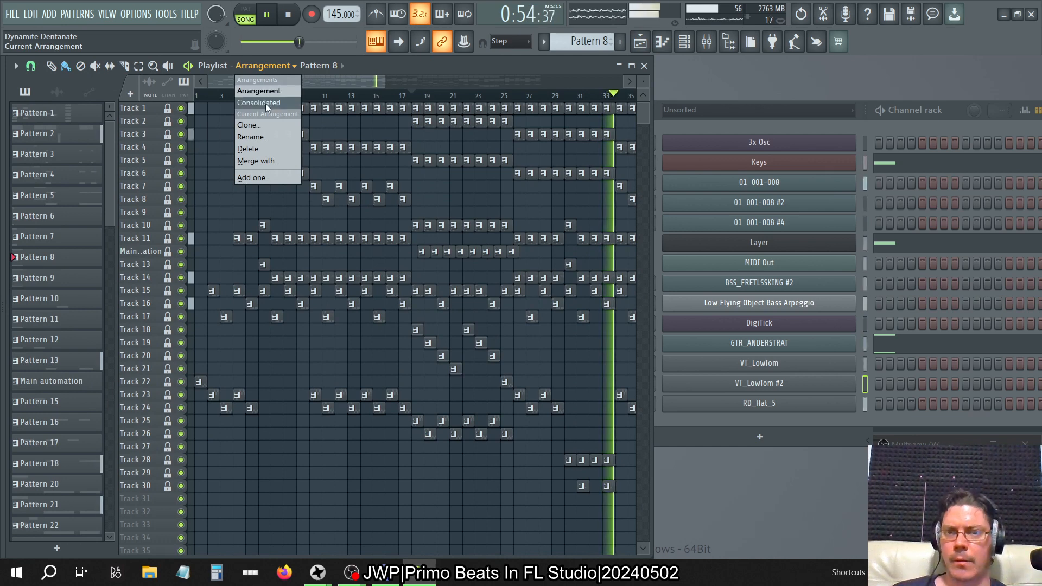
click(262, 105)
click(288, 14)
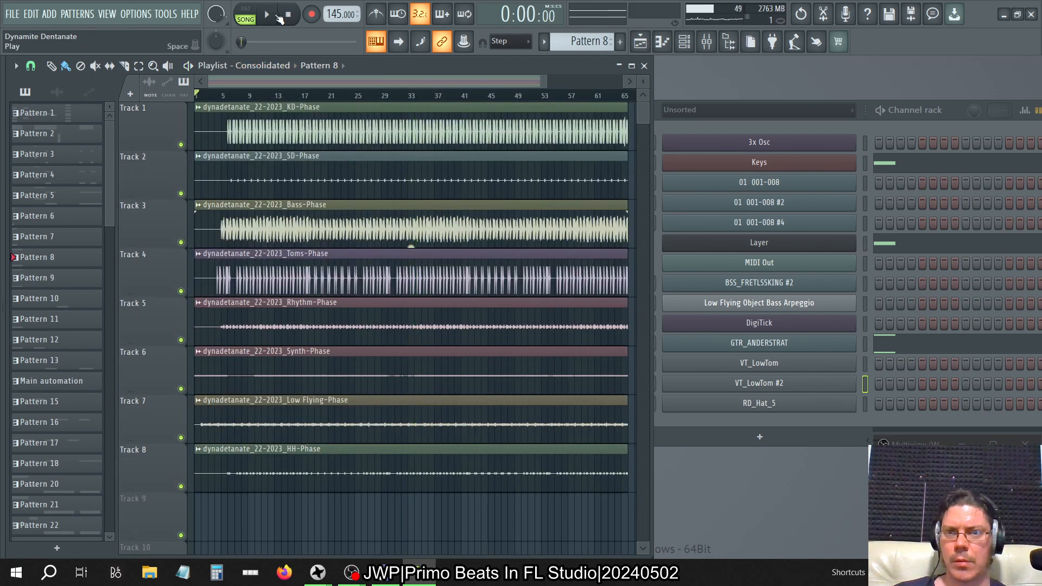
click(267, 15)
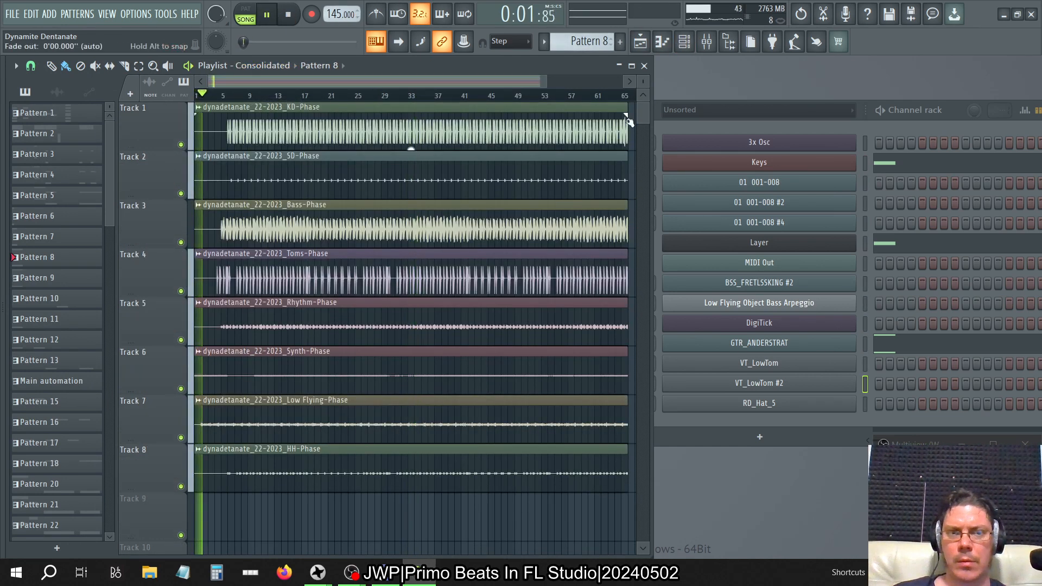
click(706, 42)
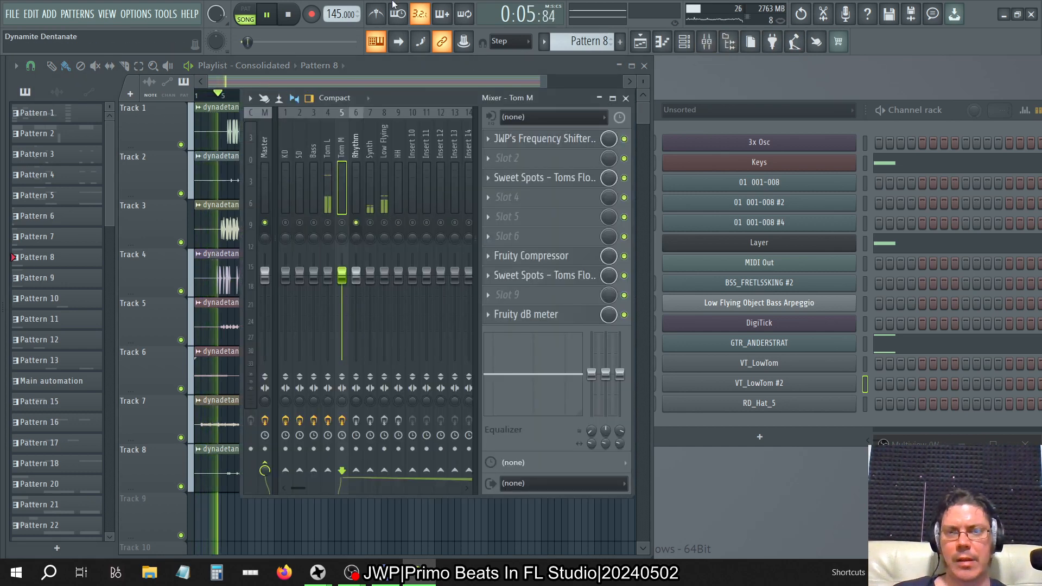
Step: Return the playlist to the original Arrangement and restart playback from the beginning
click(259, 66)
click(256, 91)
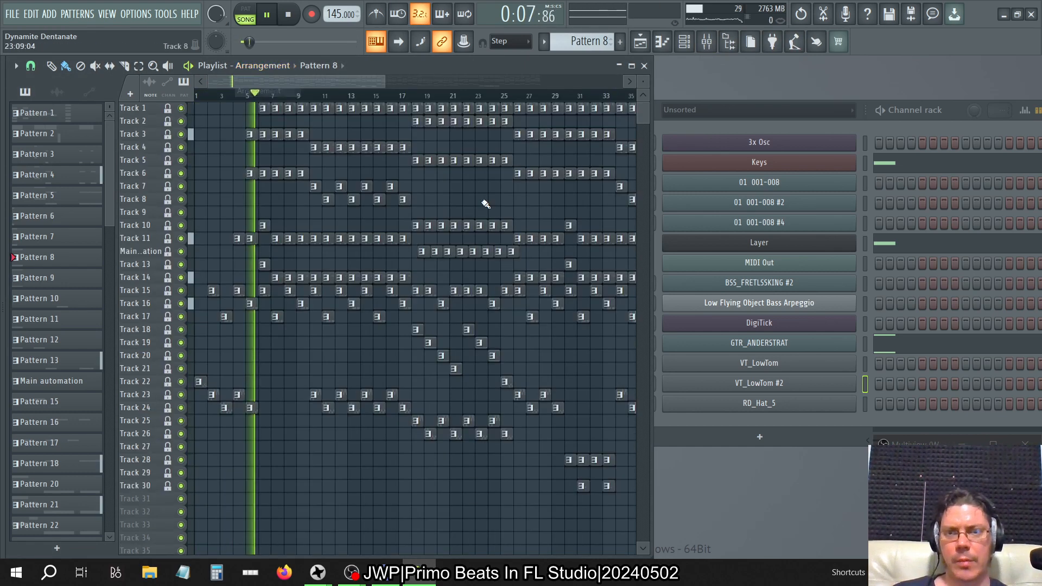
click(288, 12)
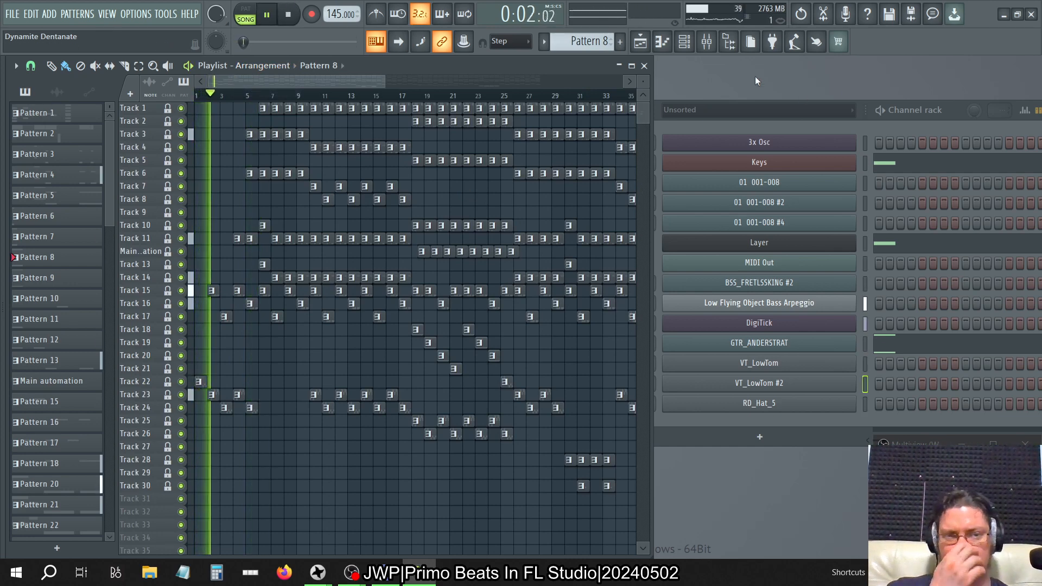
Step: Rename the Rhythm mixer track as Piano
click(706, 42)
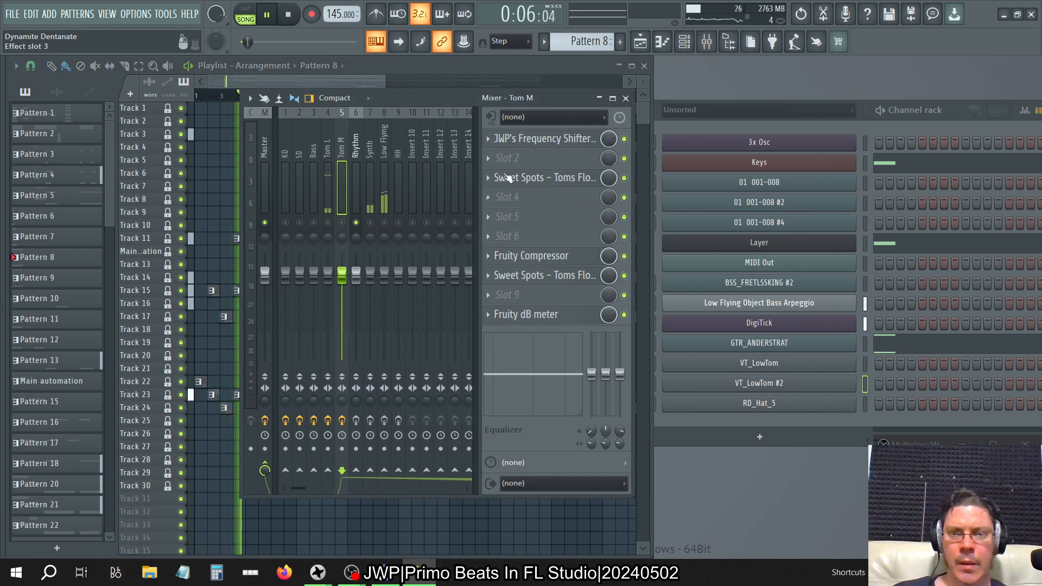
click(355, 144)
key(F2)
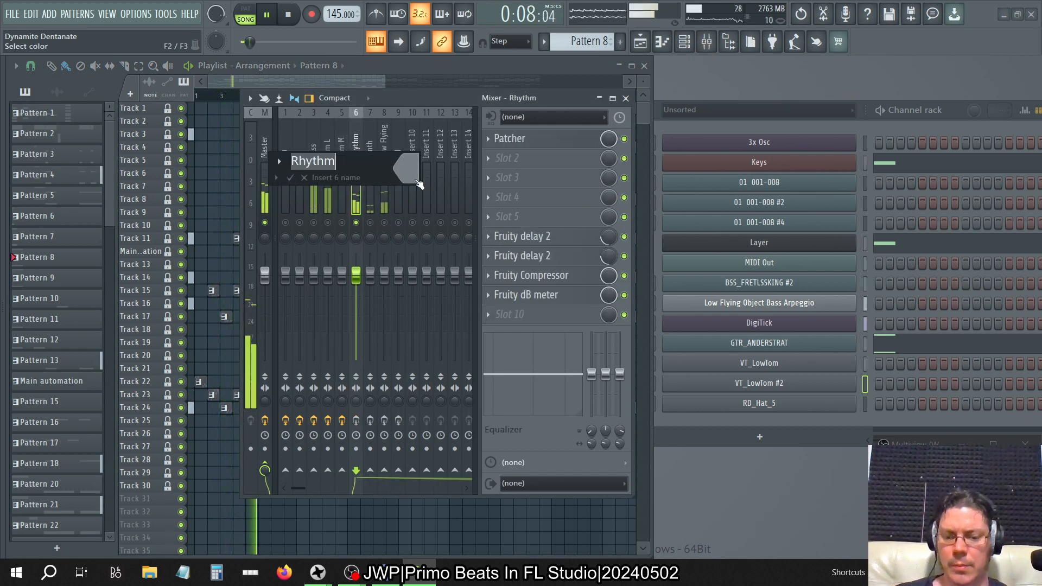
text(Piano)
key(Return)
Step: Rename mixer track Insert 10 as Guitar and move it three places so it sits directly after Piano
click(415, 155)
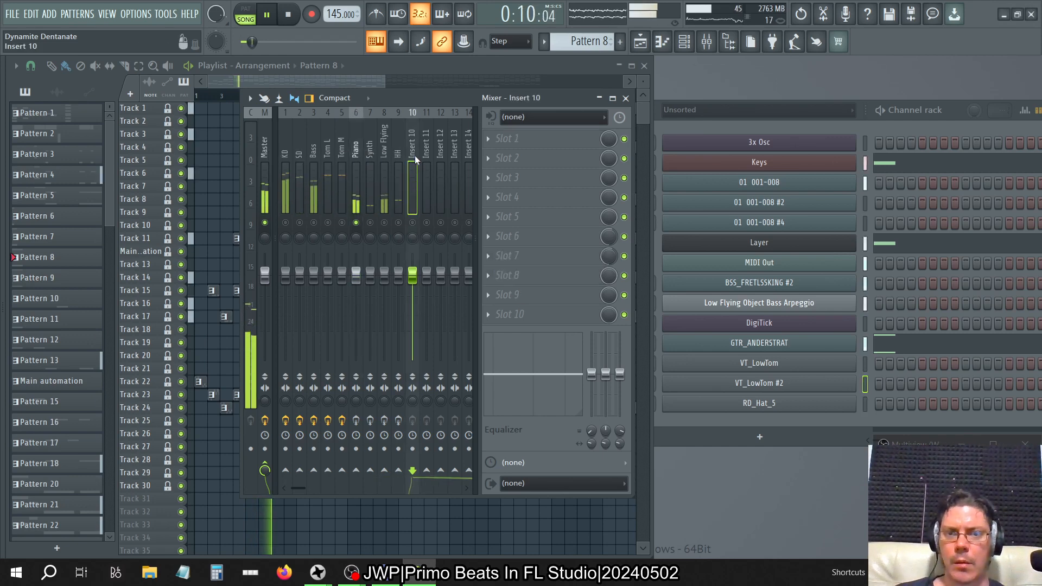
key(F2)
text(Guitar)
key(Return)
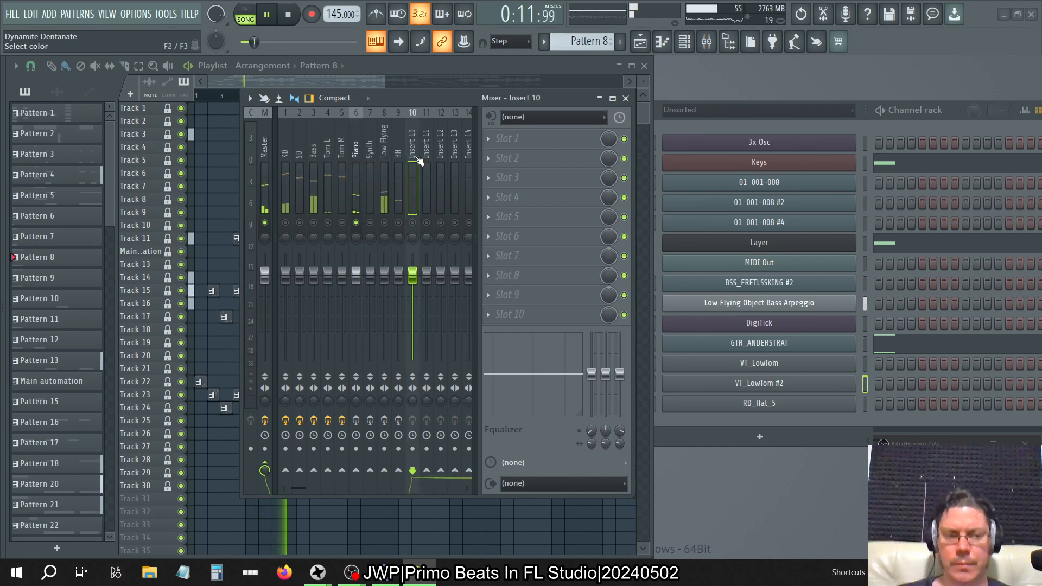
key(alt+Left)
key(alt+Left)
key(alt+Left)
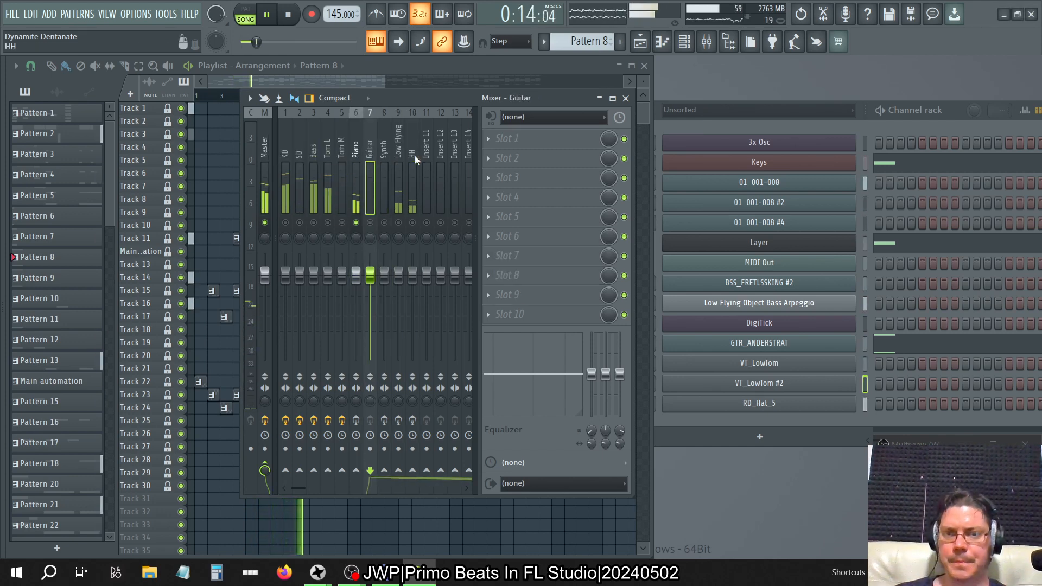
Step: Copy the Piano track's mixer state onto the Guitar track and rename that copy as Guitar
click(358, 146)
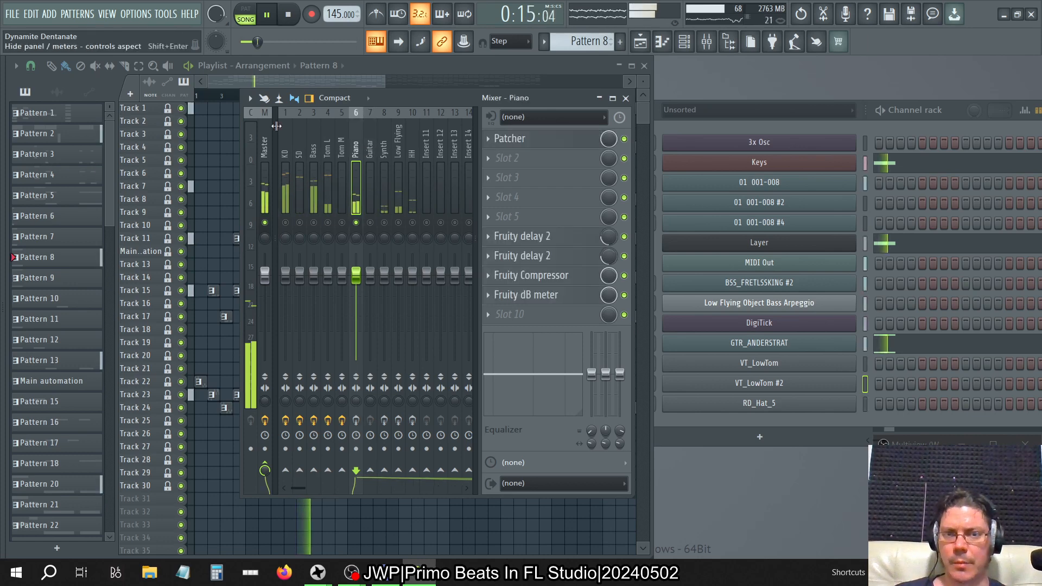
click(249, 98)
mouse_move(278, 258)
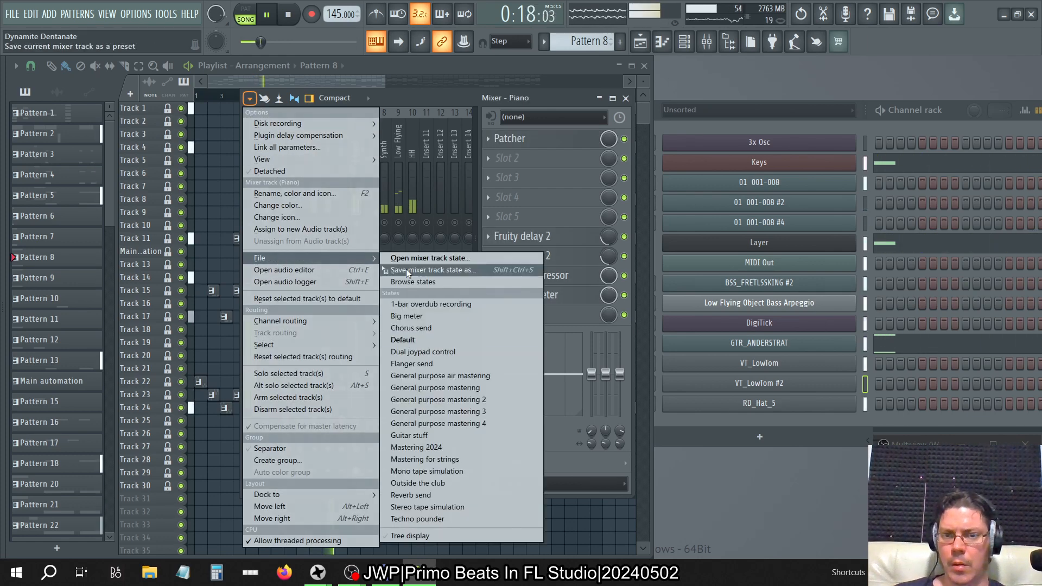
drag(419, 273, 370, 139)
key(F2)
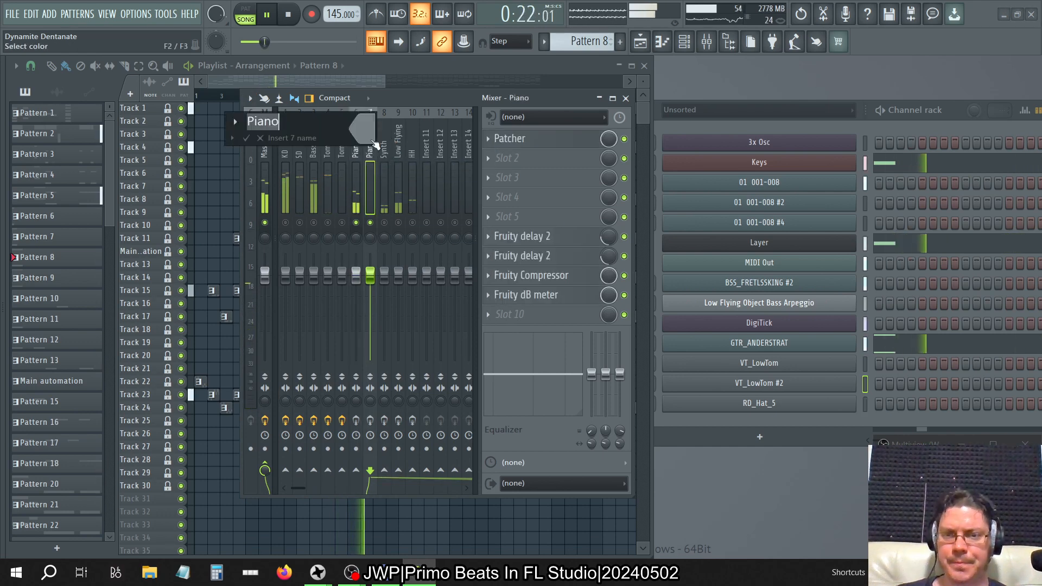
text(Guitar)
key(Return)
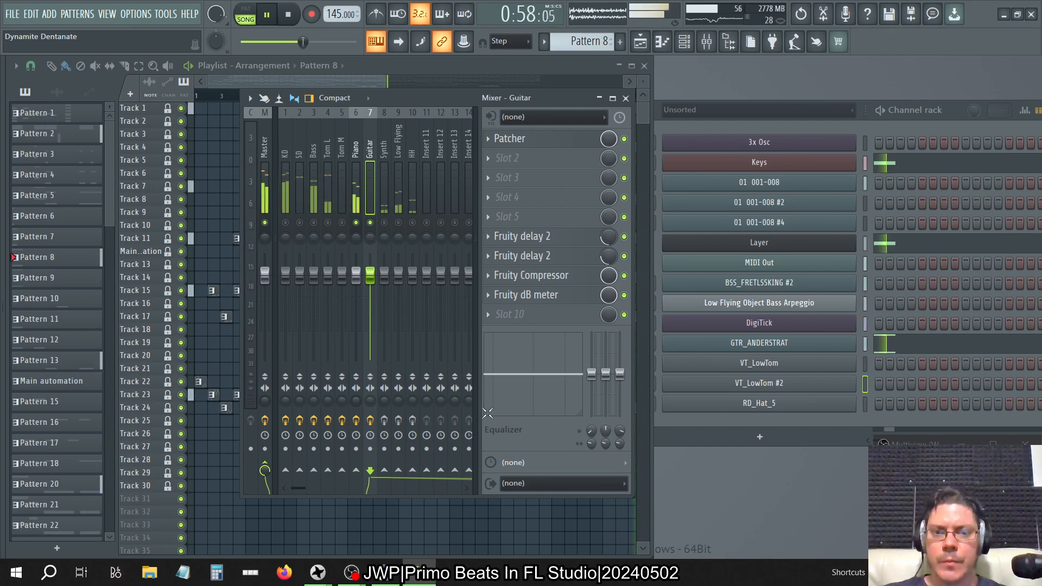
Step: Stop playback and open both Fruity delay 2 effects on the Guitar track, one above the other, to compare their settings
key(space)
click(529, 239)
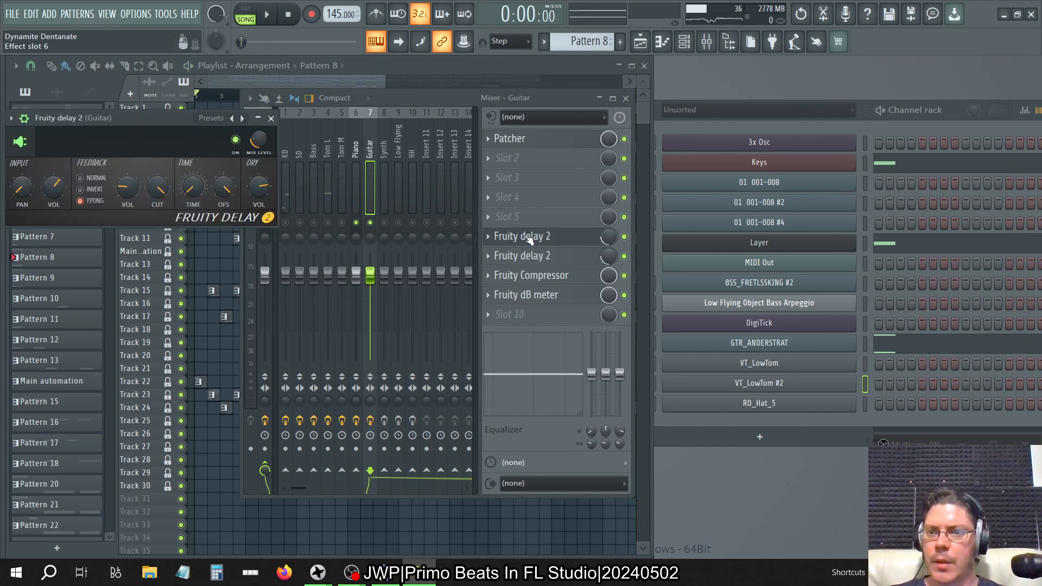
click(525, 256)
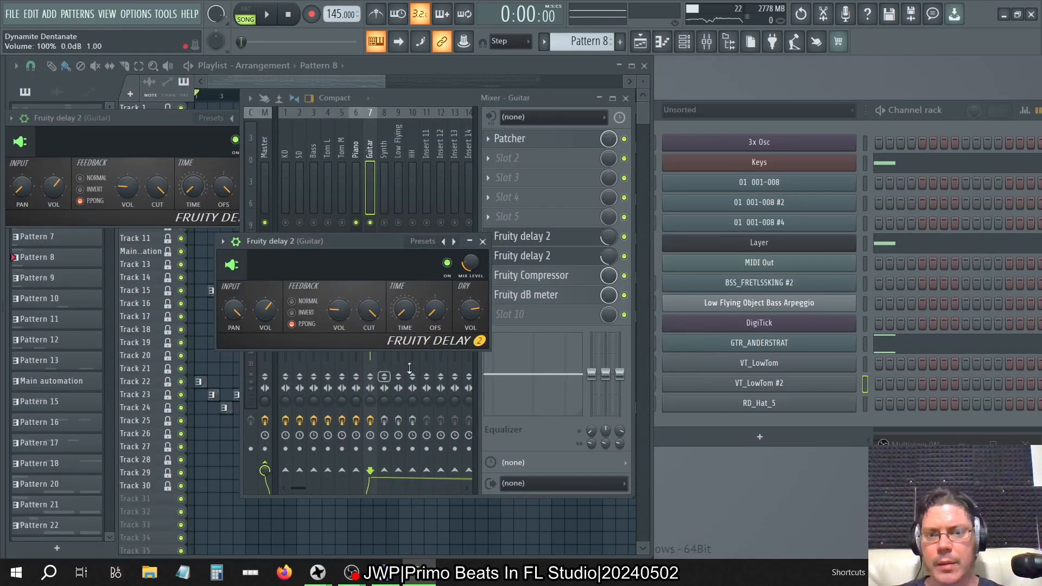
drag(180, 119, 389, 128)
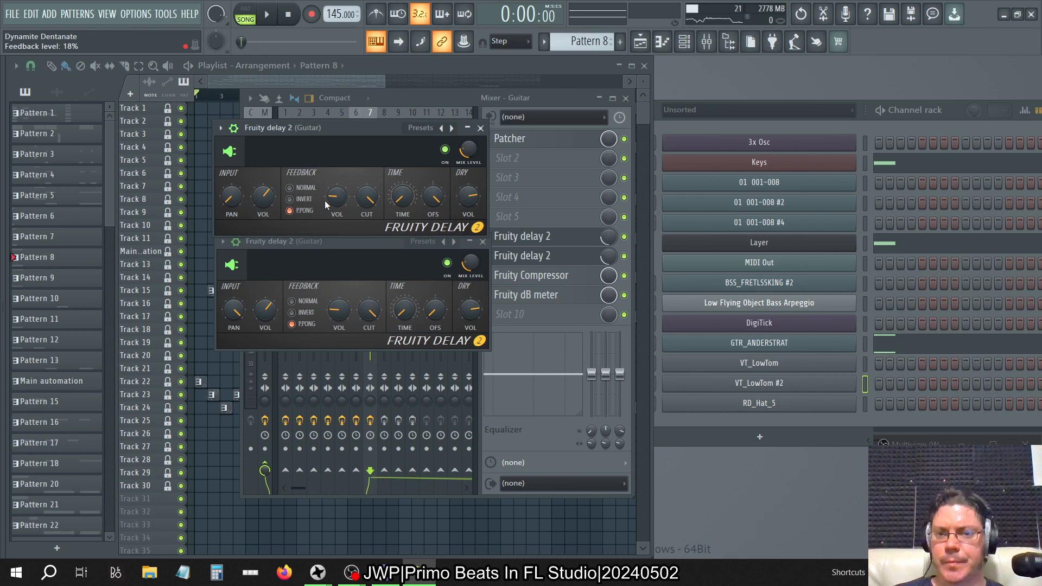
Step: Start playback and route the GTR_ANDERSTRAT channel to mixer track 7
key(space)
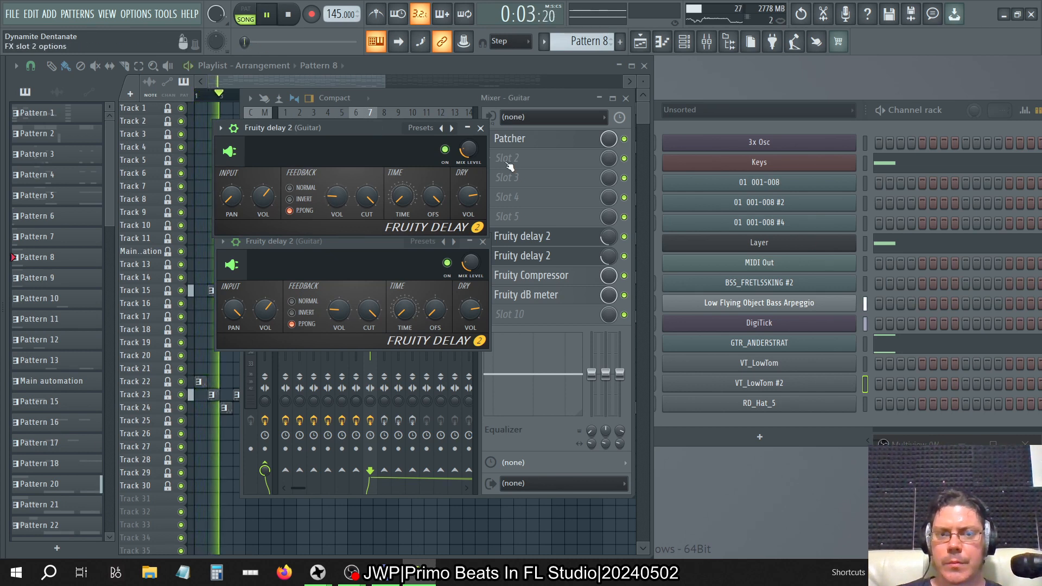
click(561, 94)
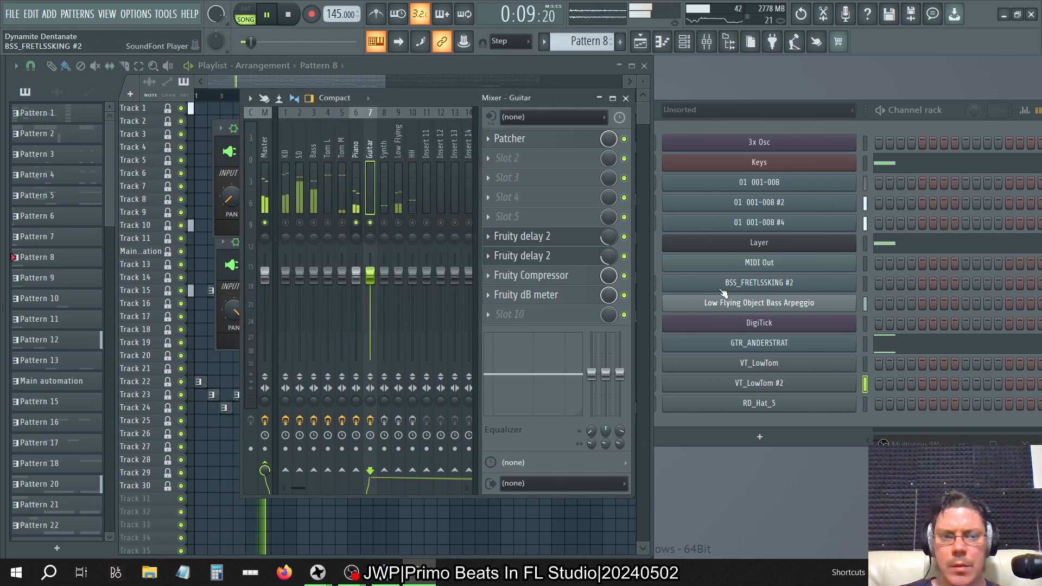
click(726, 418)
scroll(644, 342, up, 1)
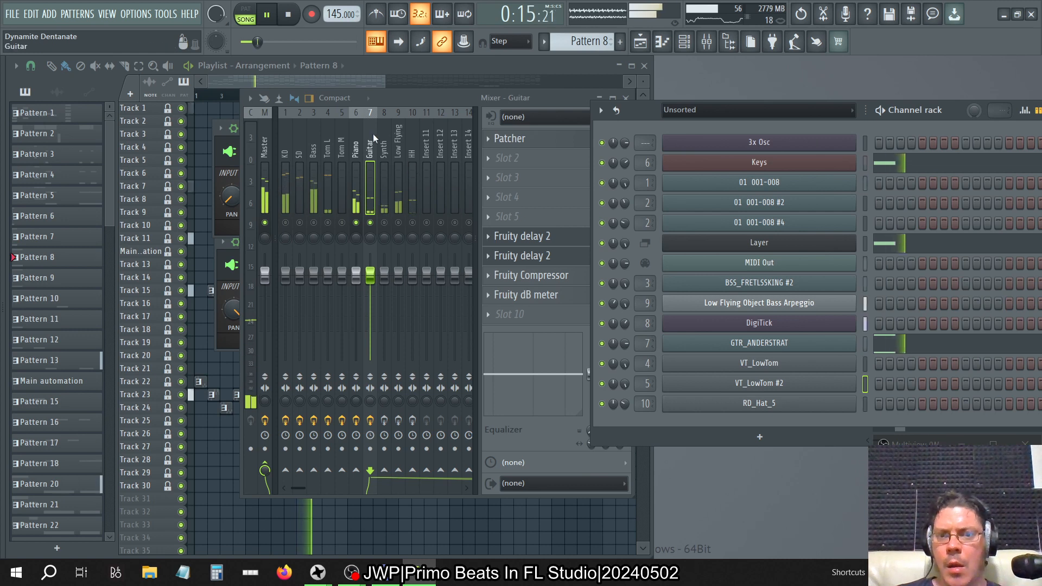
Step: Compare the Piano and Guitar mixer tracks and turn off the first Fruity delay 2 on Guitar
click(356, 152)
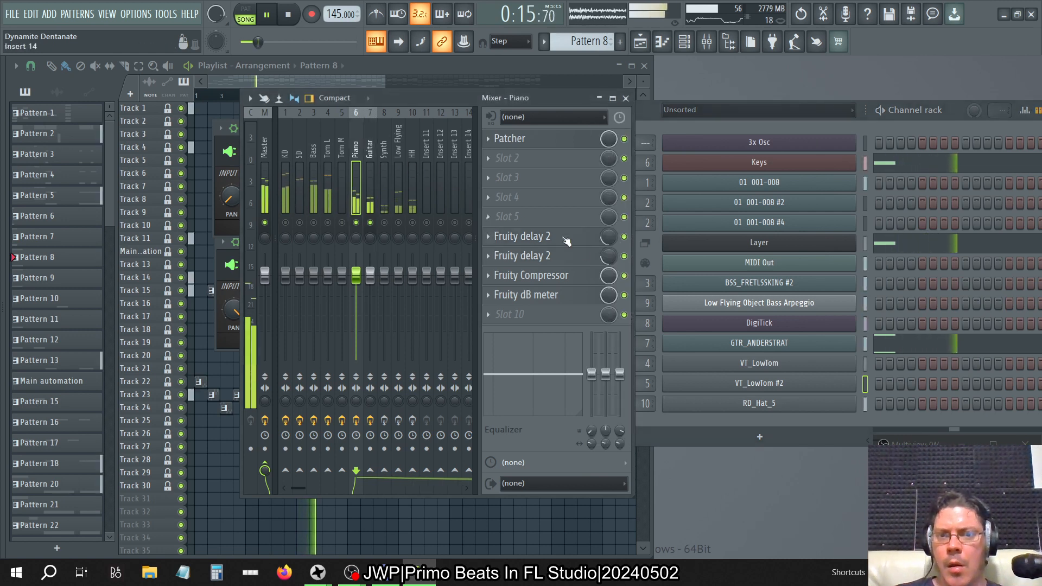
click(379, 152)
click(369, 151)
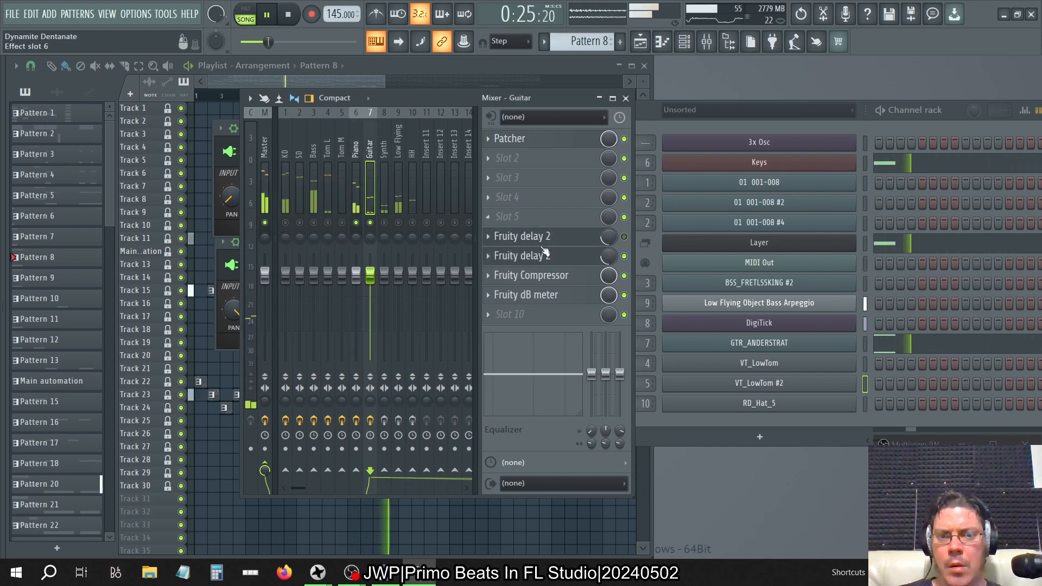
Step: Adjust the time stereo offset of the second Fruity delay 2 on Guitar to 500 ms right
click(516, 255)
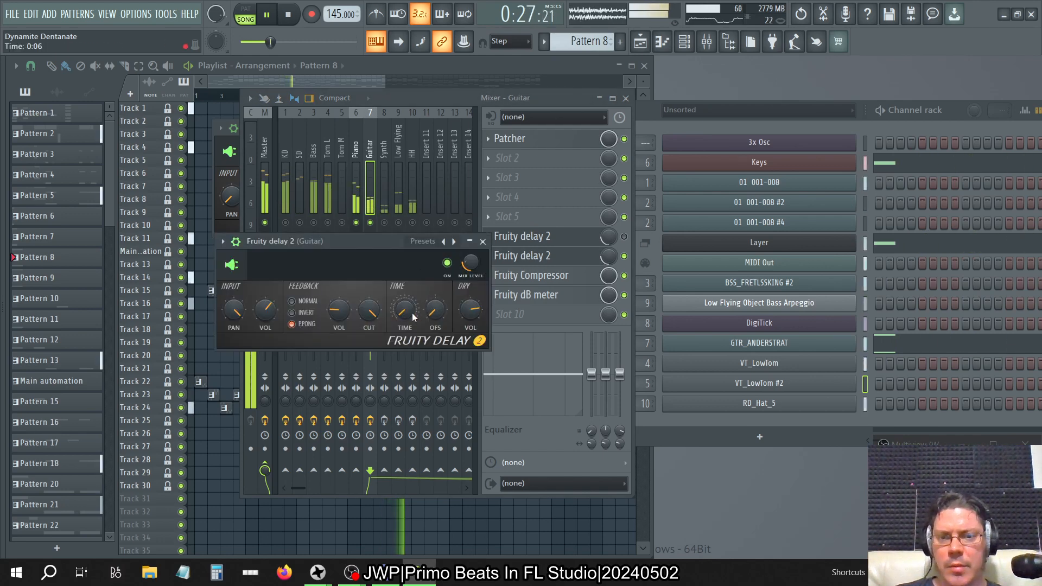
drag(428, 313, 429, 271)
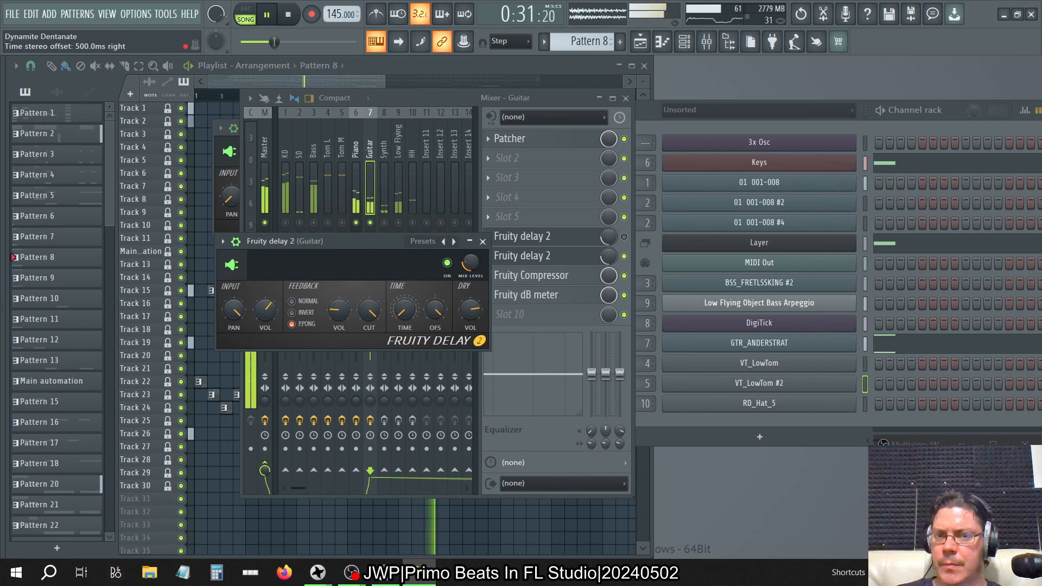
mouse_move(435, 310)
mouse_down()
mouse_move(435, 331)
mouse_move(435, 307)
mouse_up()
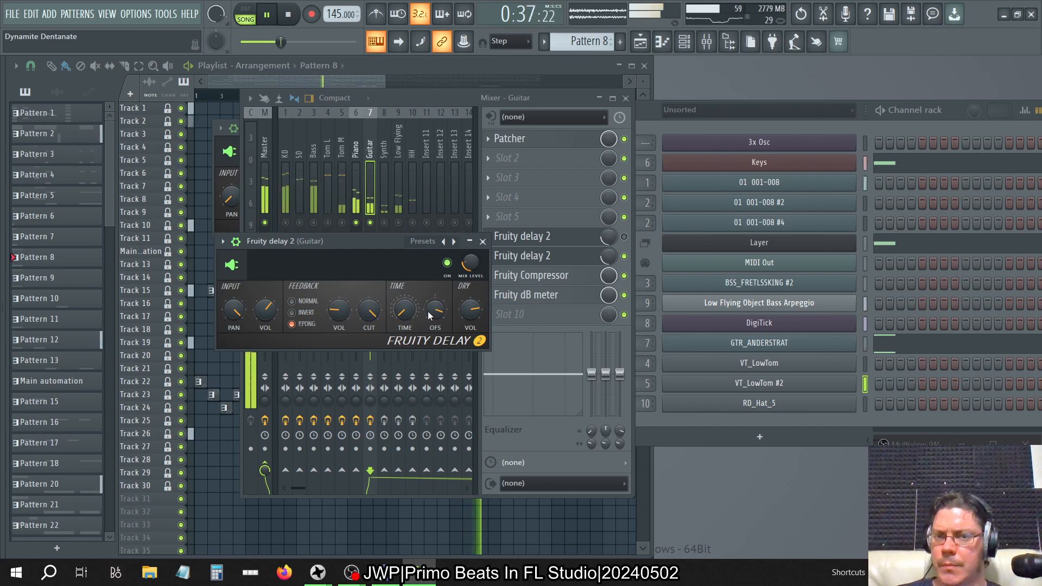
Step: Solo the Guitar mixer track and reopen its second Fruity delay 2 effect
right_click(370, 224)
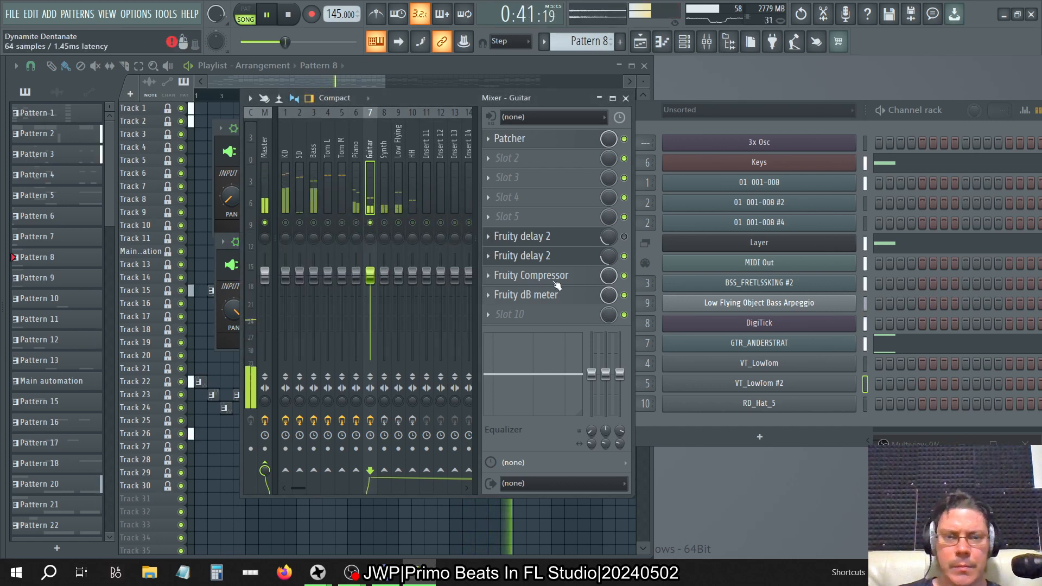
click(557, 242)
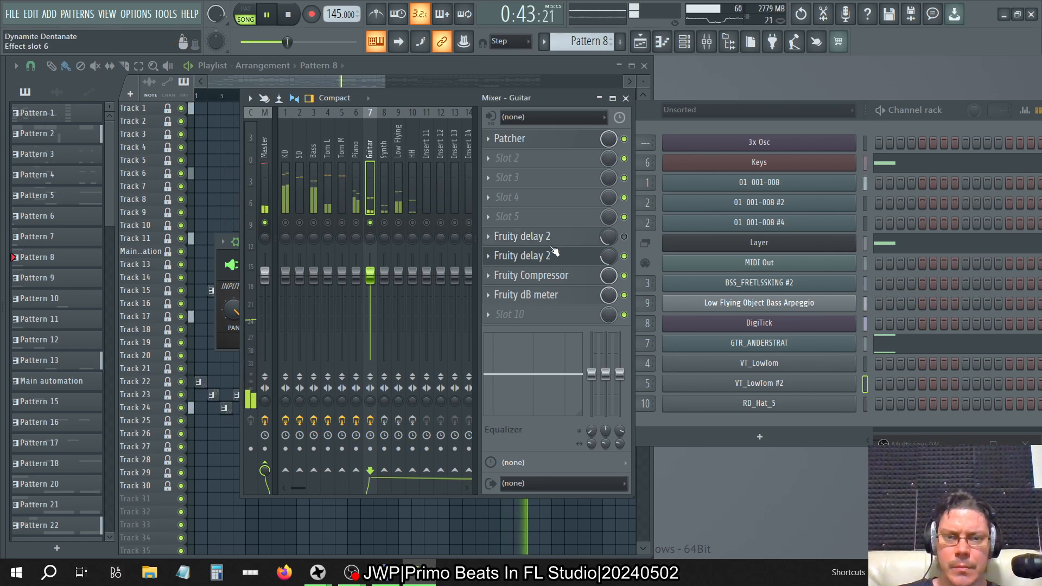
click(549, 256)
click(549, 263)
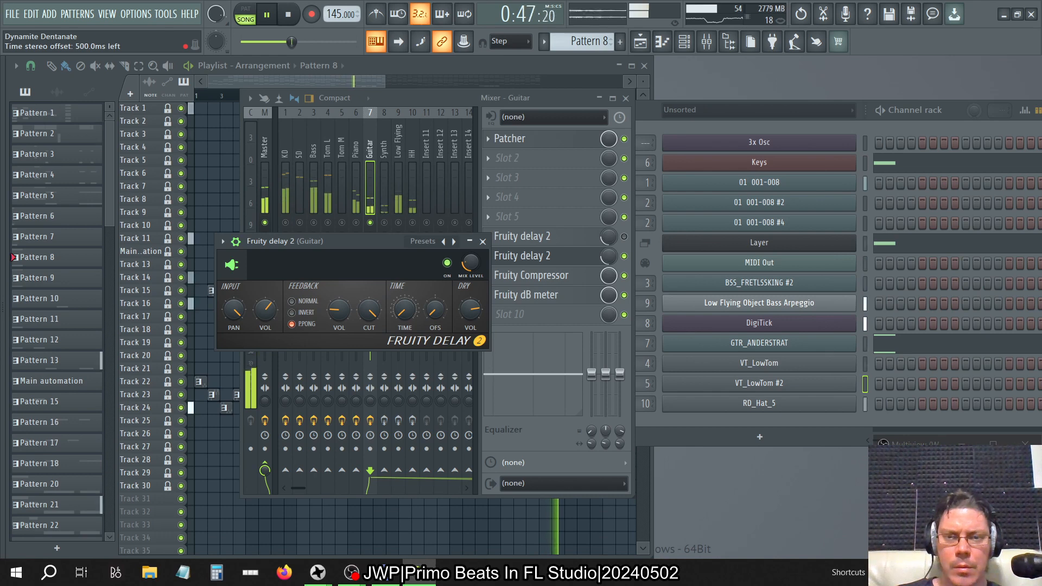
Step: Reset the input panning of Guitar's second Fruity delay 2 and set its time stereo offset to 24.5 ms right
right_click(240, 322)
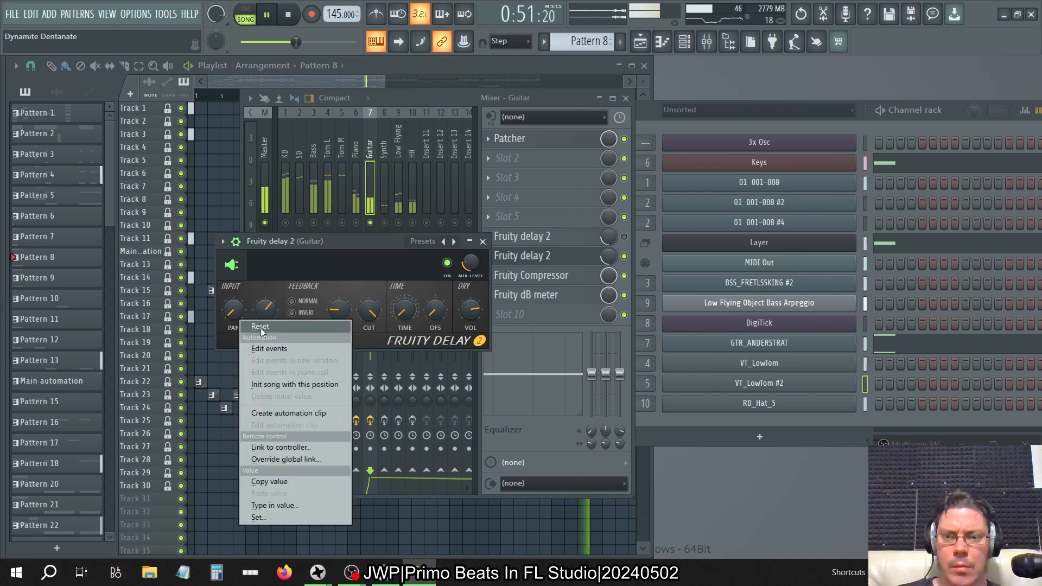
click(268, 327)
drag(440, 318, 440, 263)
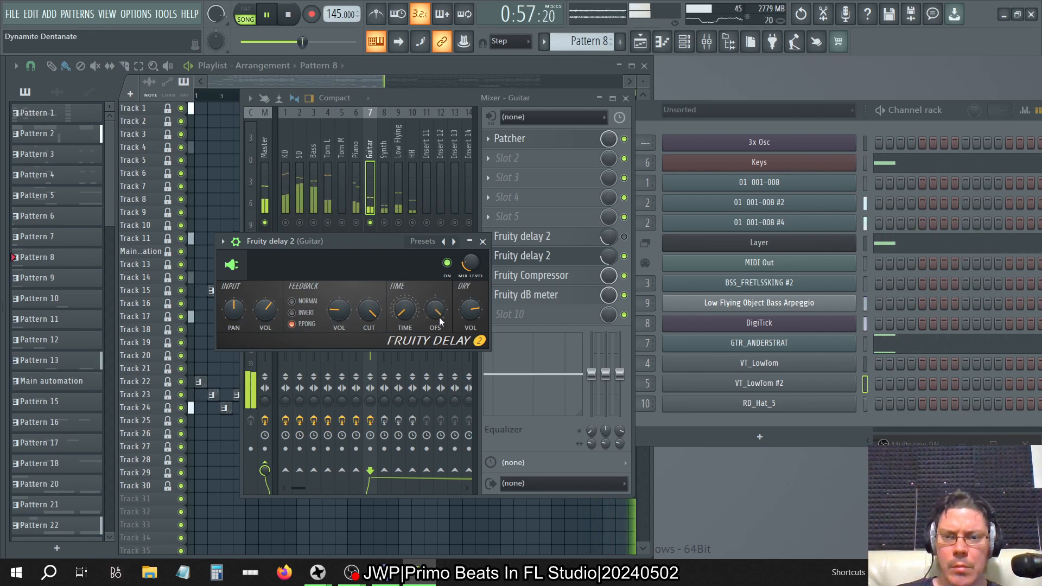
drag(439, 317, 438, 326)
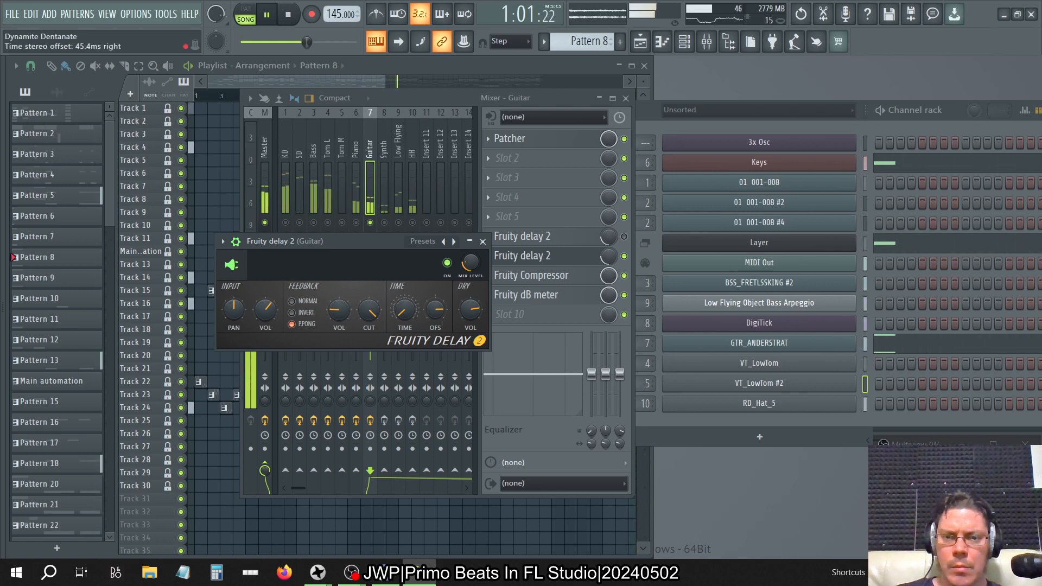
drag(435, 310, 435, 316)
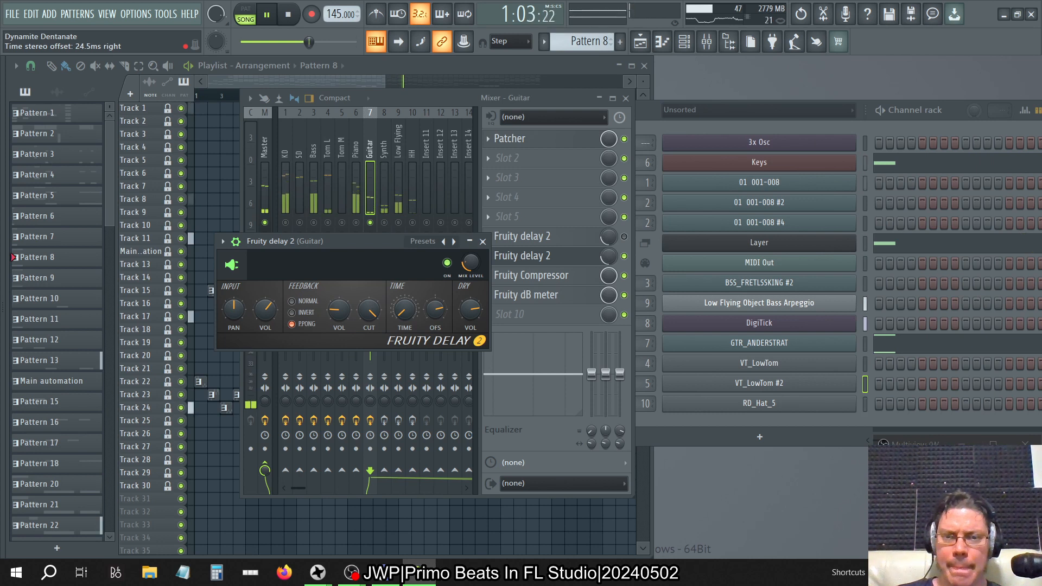
Step: Pan the delay's input fully right, and try the dry level at minimum before resetting it to default
drag(239, 305, 240, 251)
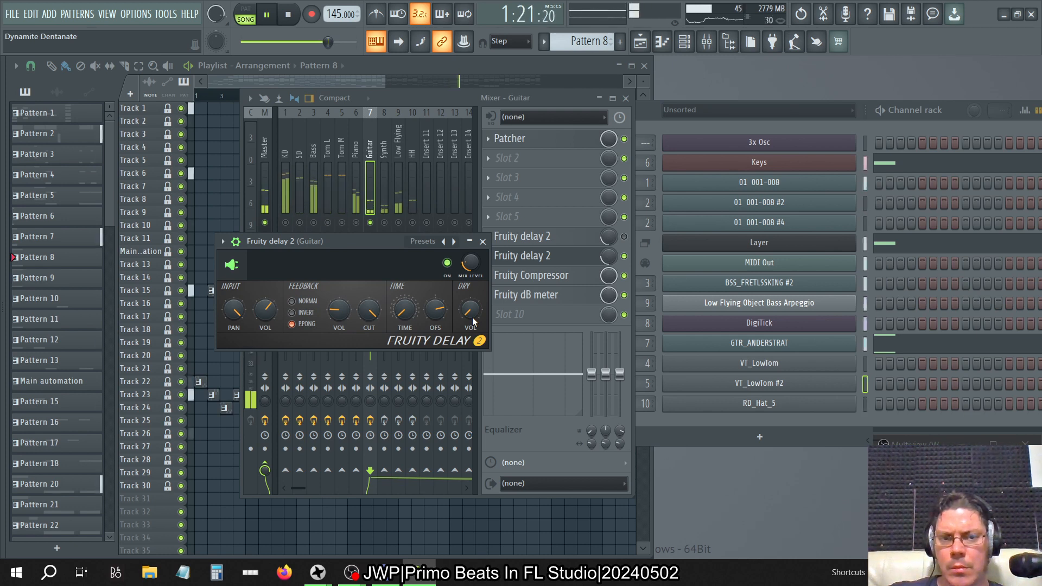
drag(472, 317, 472, 382)
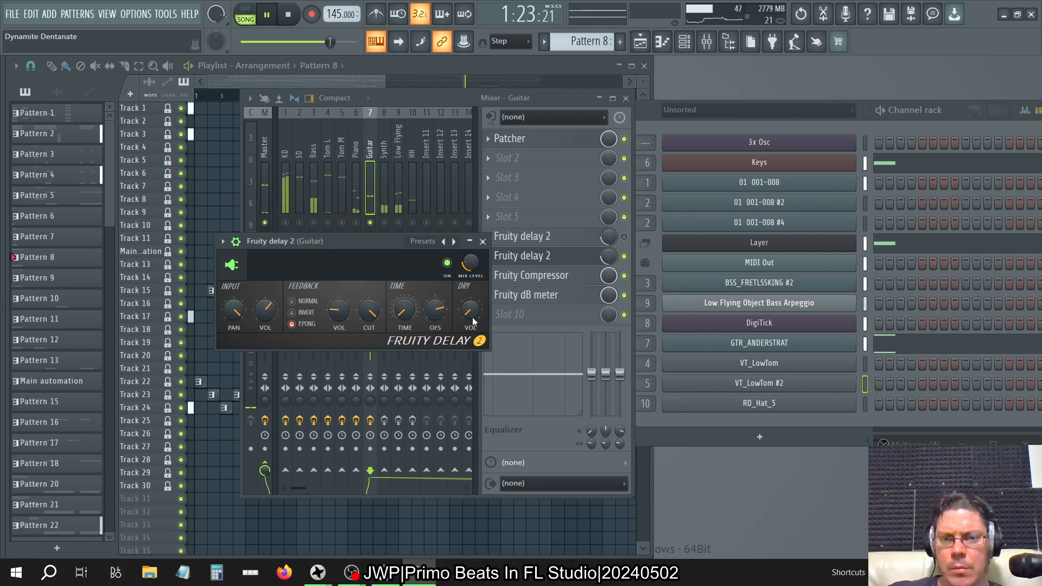
right_click(472, 317)
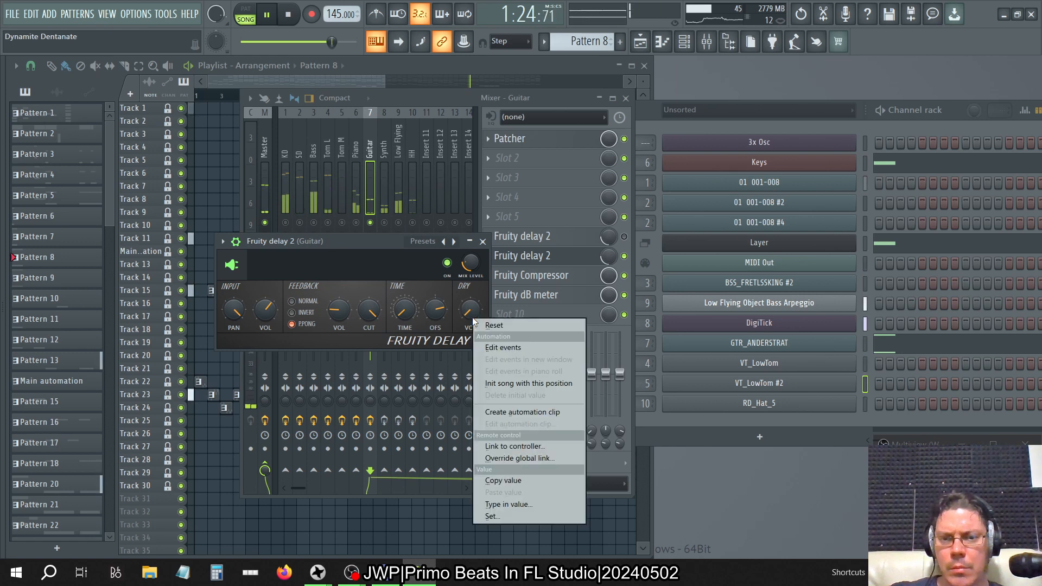
click(505, 324)
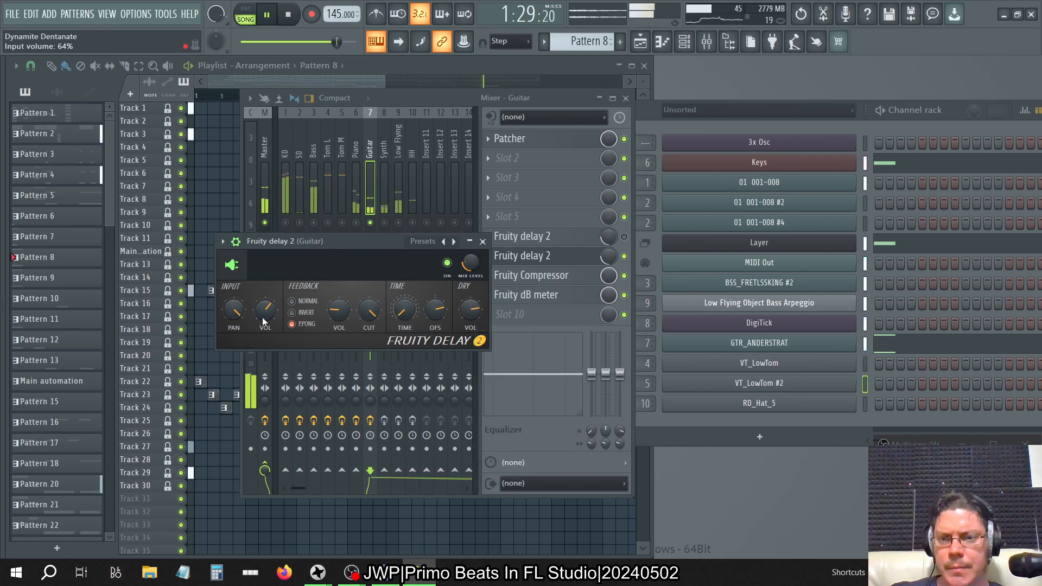
Step: Try the delay's input volume at maximum and minimum, with the dry level set to 100%
drag(262, 317, 262, 272)
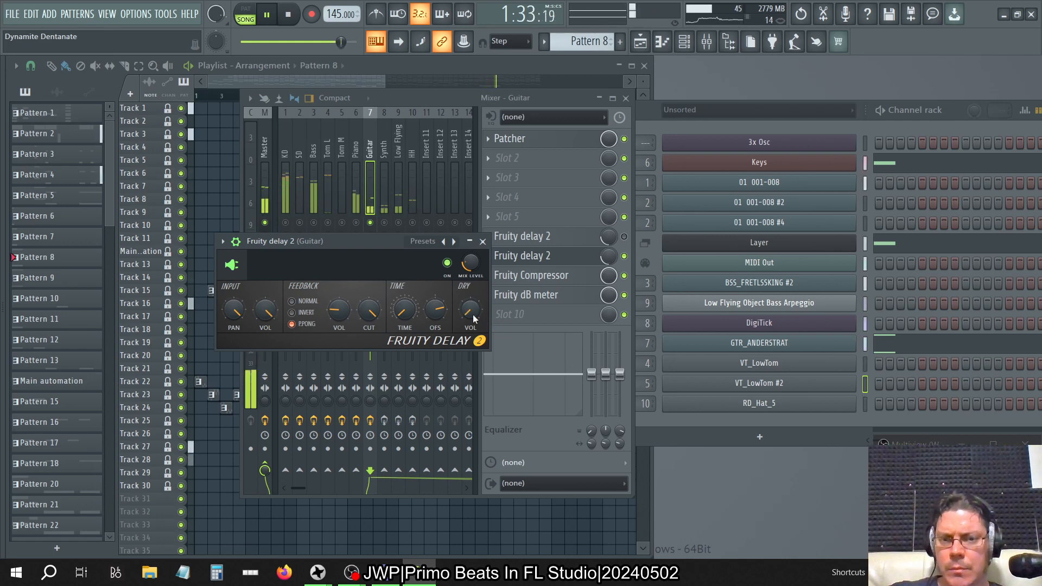
drag(472, 315, 472, 266)
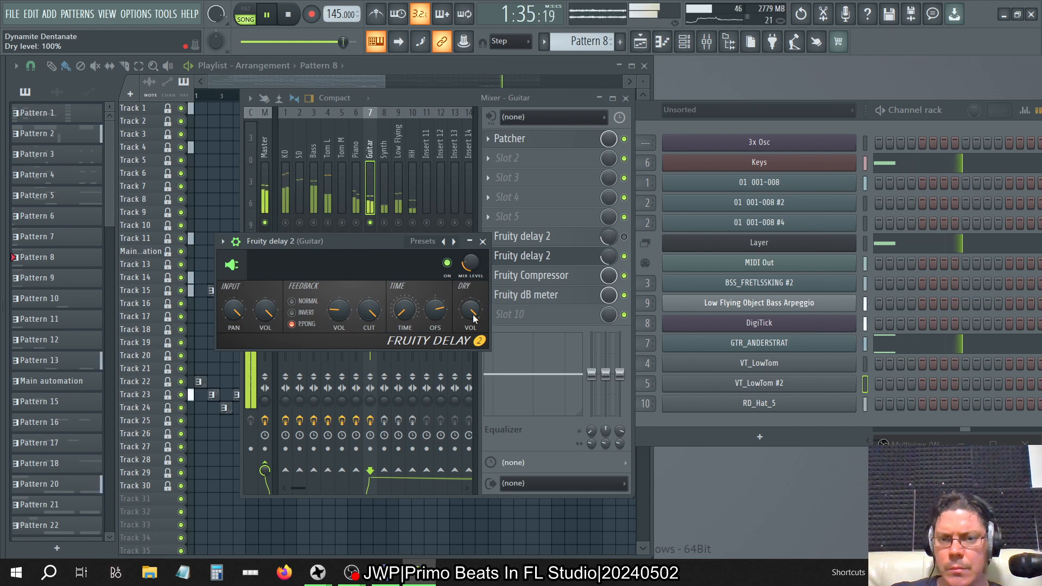
drag(273, 316, 272, 368)
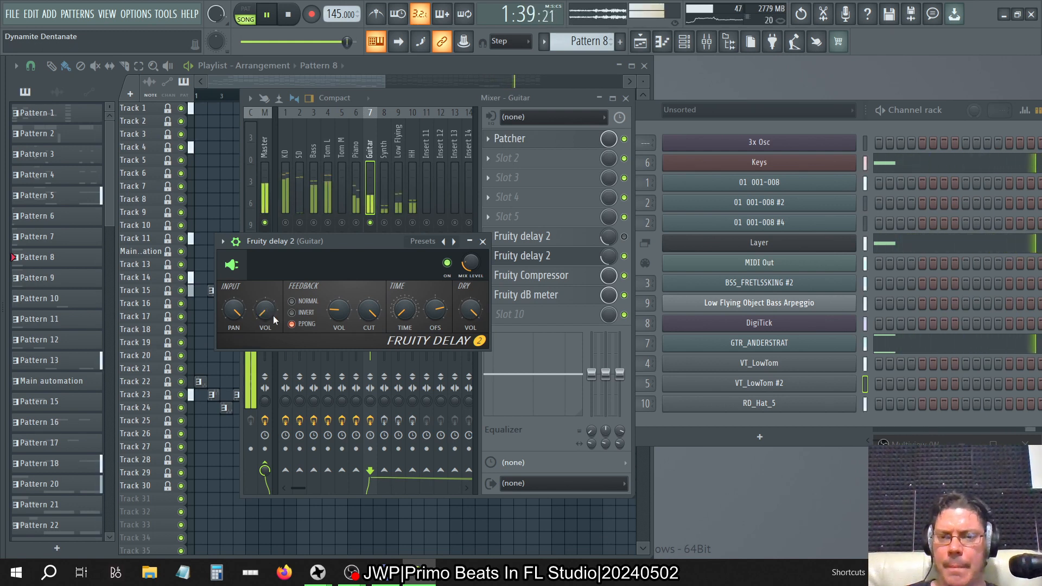
Step: Reset the delay's input volume, dry level and input panning to their default values
right_click(263, 308)
click(283, 314)
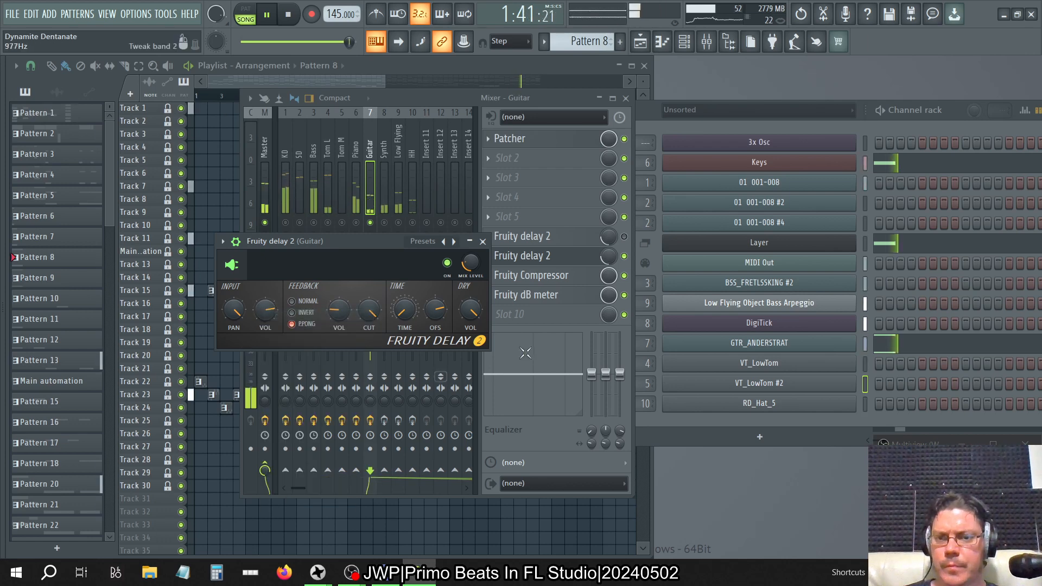
right_click(470, 306)
click(480, 308)
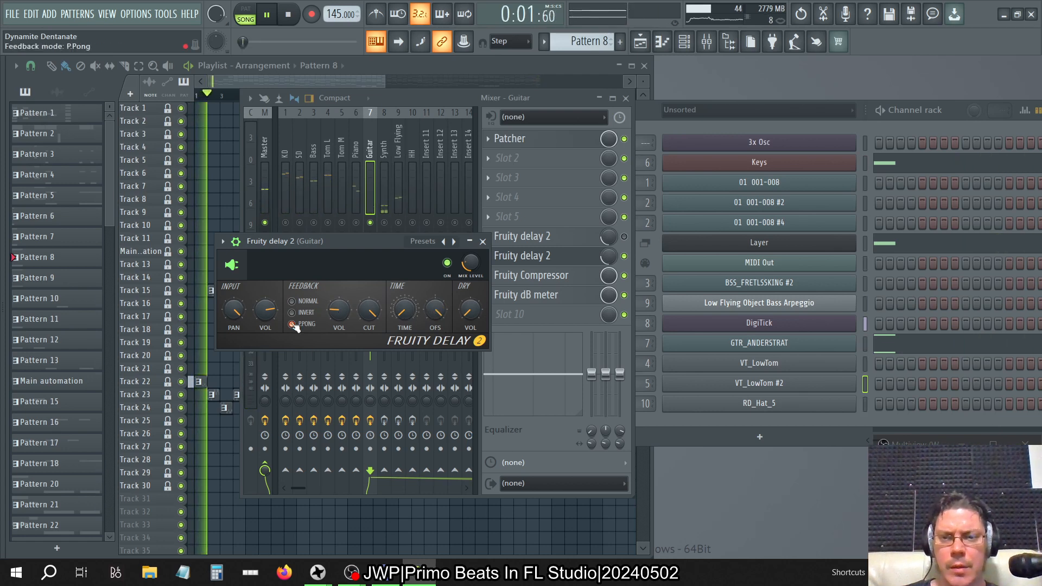
click(259, 320)
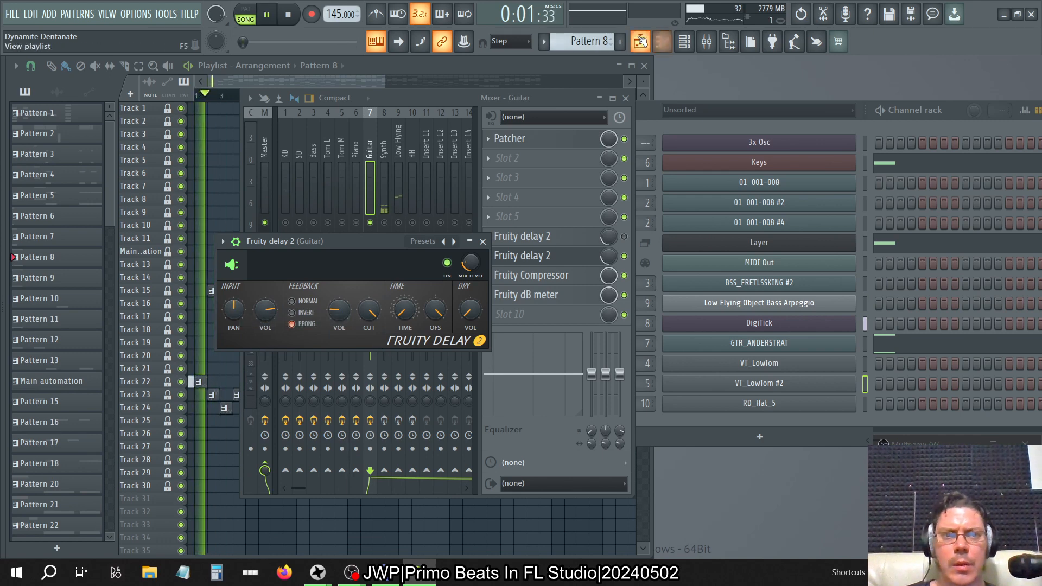
Step: Select the time range from bar 5 to bar 66 in the playlist and close the playlist
click(641, 42)
scroll(295, 131, down, 2)
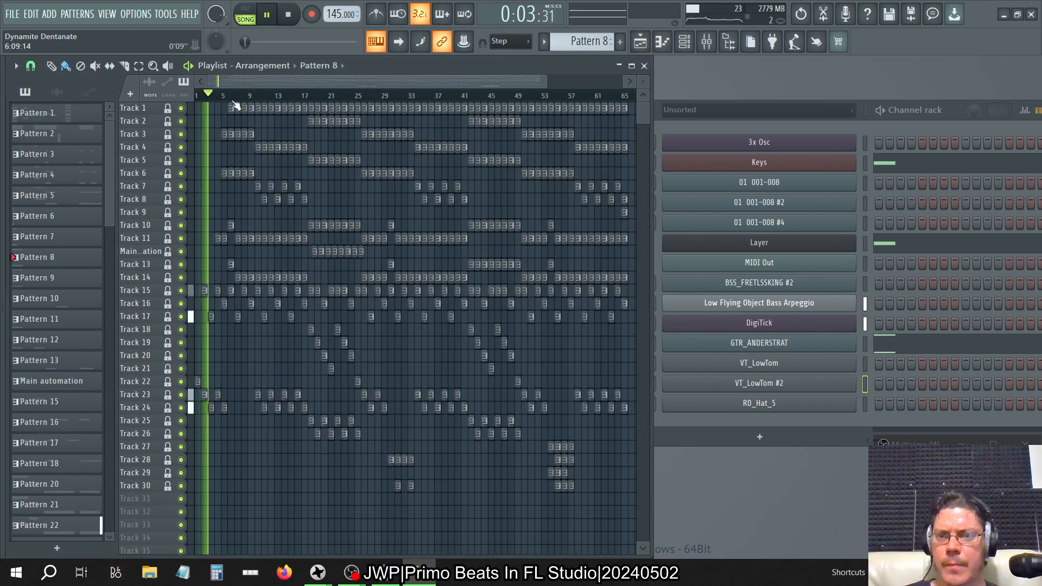
drag(234, 95, 568, 144)
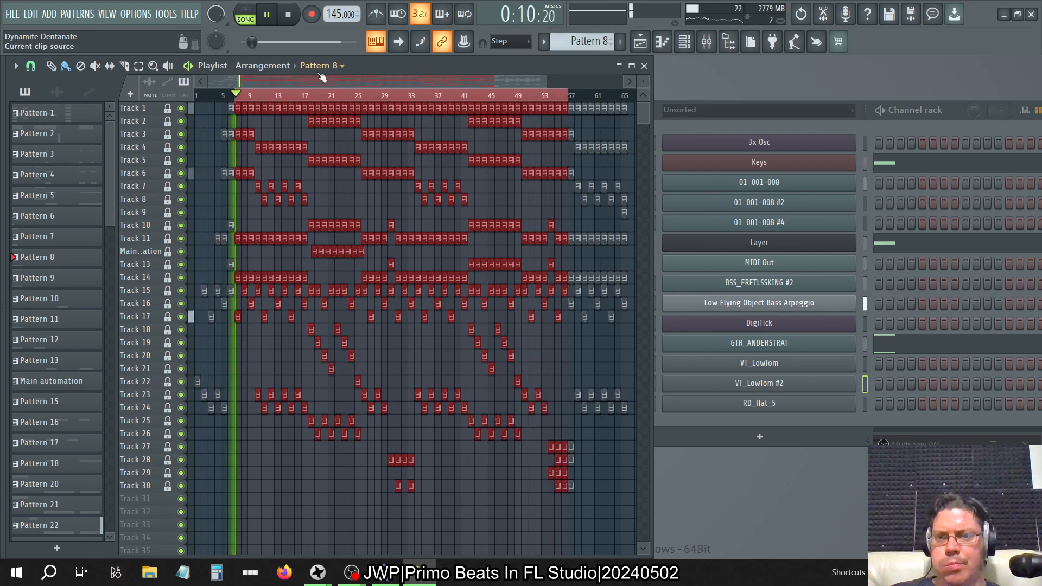
drag(223, 96, 628, 127)
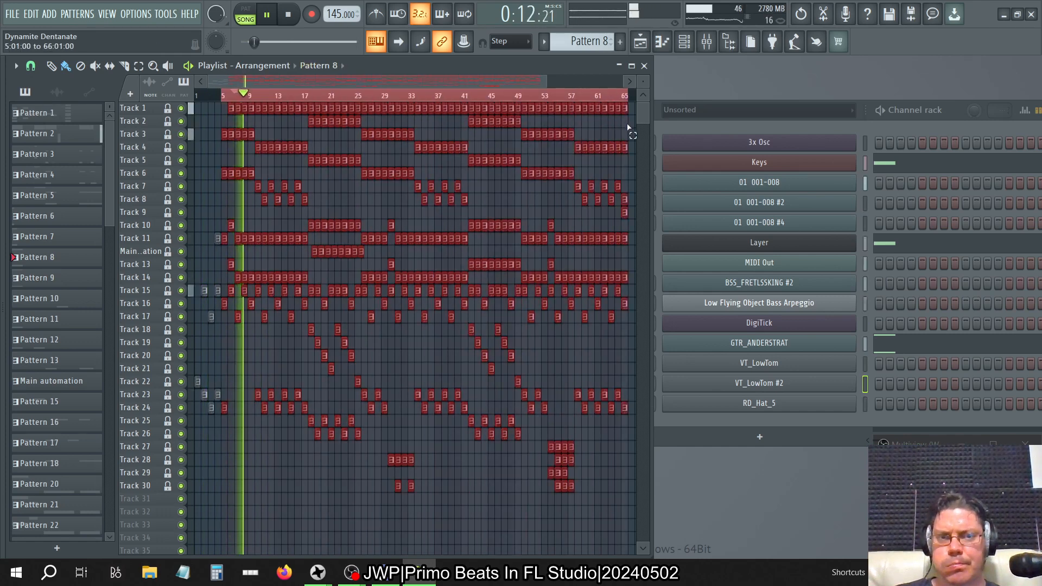
click(644, 66)
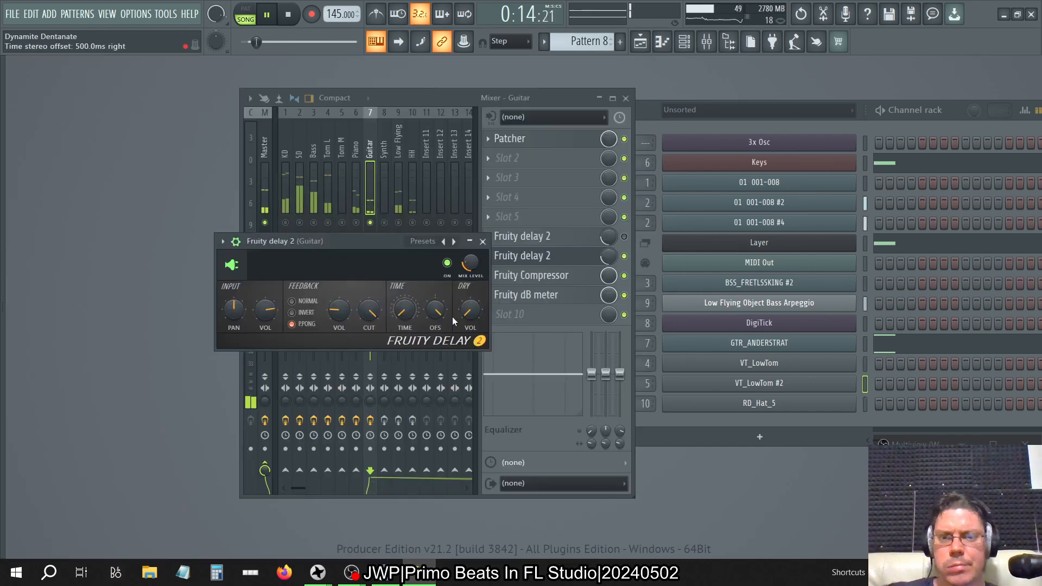
Step: Compare reduced and full mix levels on Guitar's second Fruity delay 2, and leave the mix level at maximum
drag(474, 265, 475, 217)
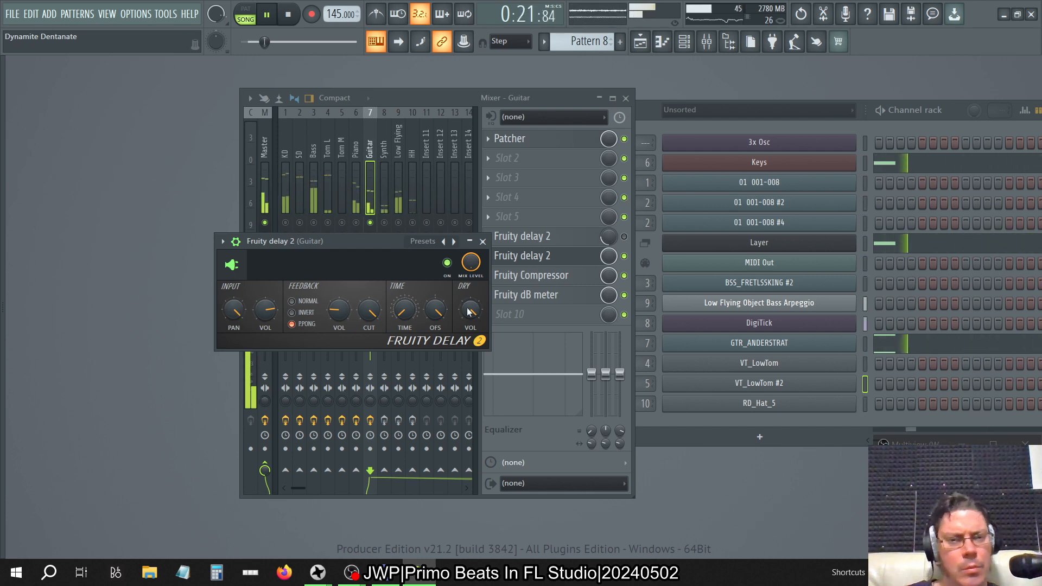
drag(608, 260, 608, 307)
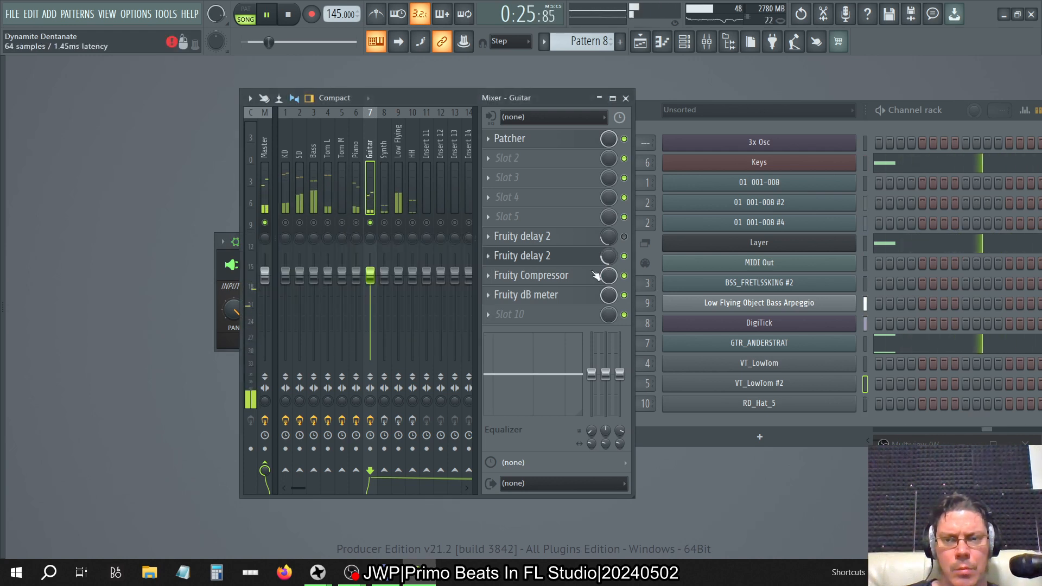
click(228, 280)
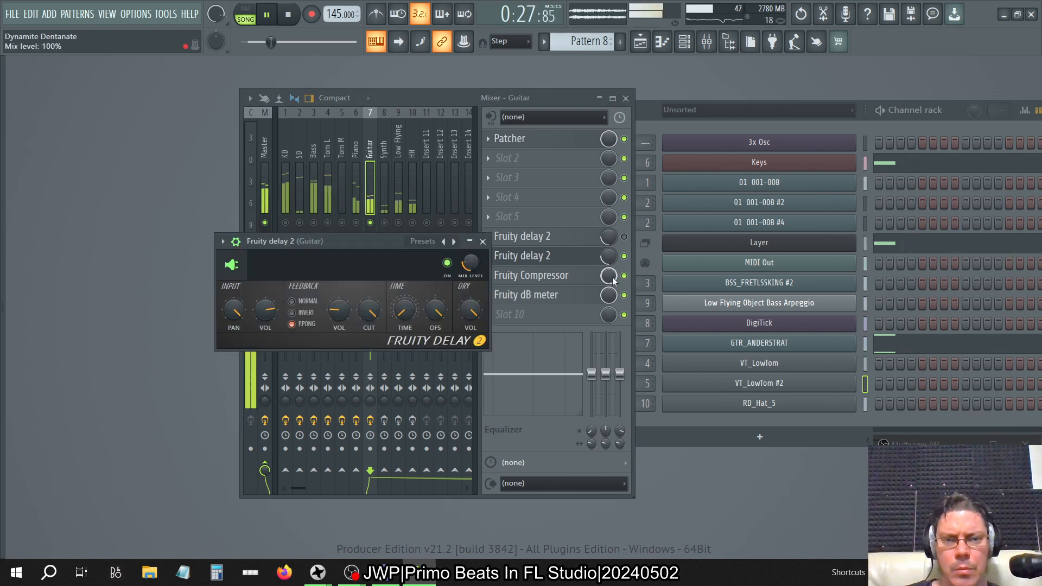
drag(608, 261, 608, 213)
click(228, 282)
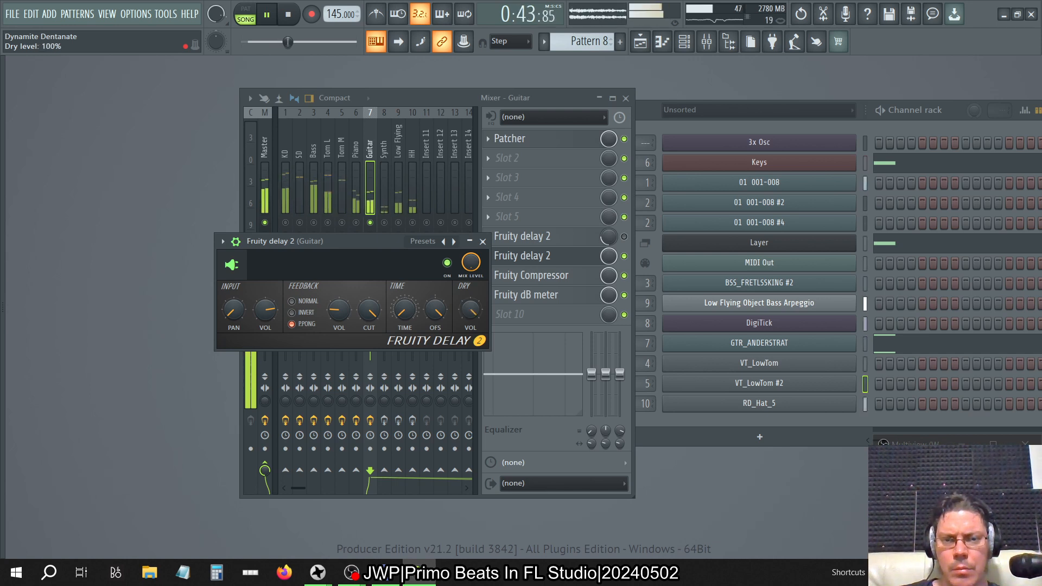
Step: Reset the dry level of Guitar's second Fruity delay 2 to its default
right_click(470, 310)
click(504, 320)
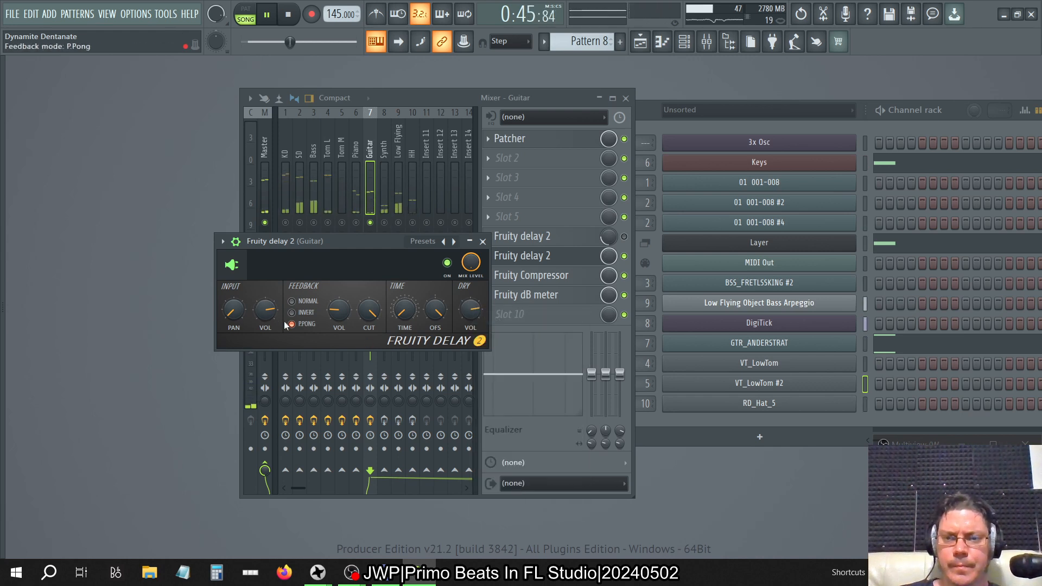
drag(610, 256, 610, 282)
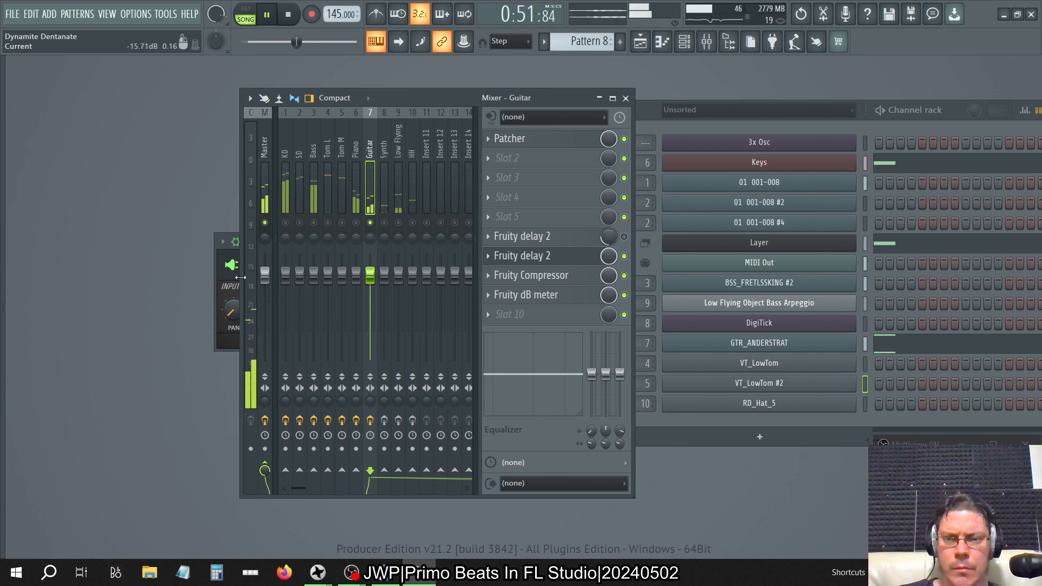
Step: Adjust the time stereo offset of Guitar's second Fruity delay 2 and set its input panning to -100%
key(F6)
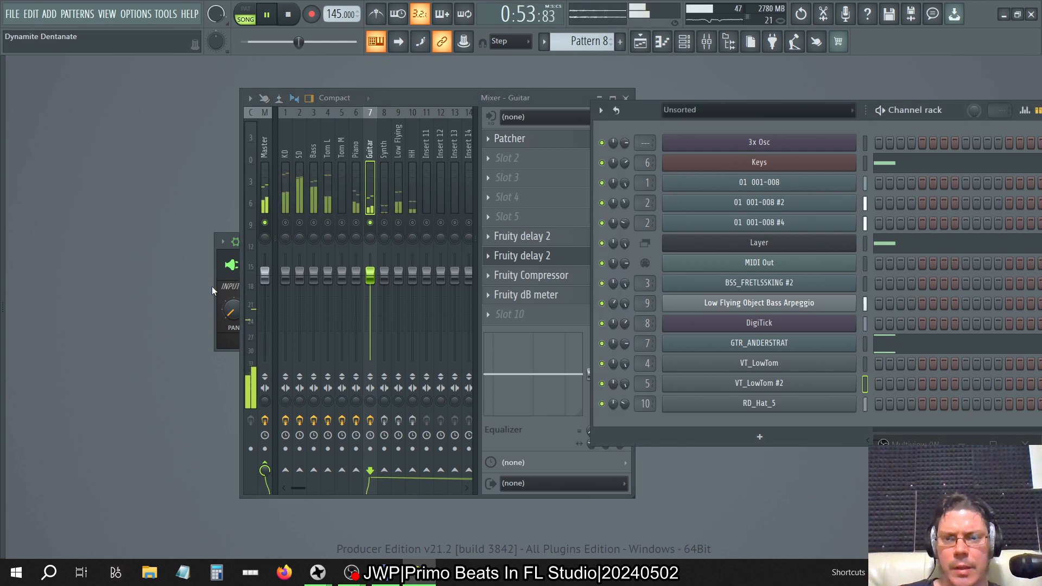
click(215, 288)
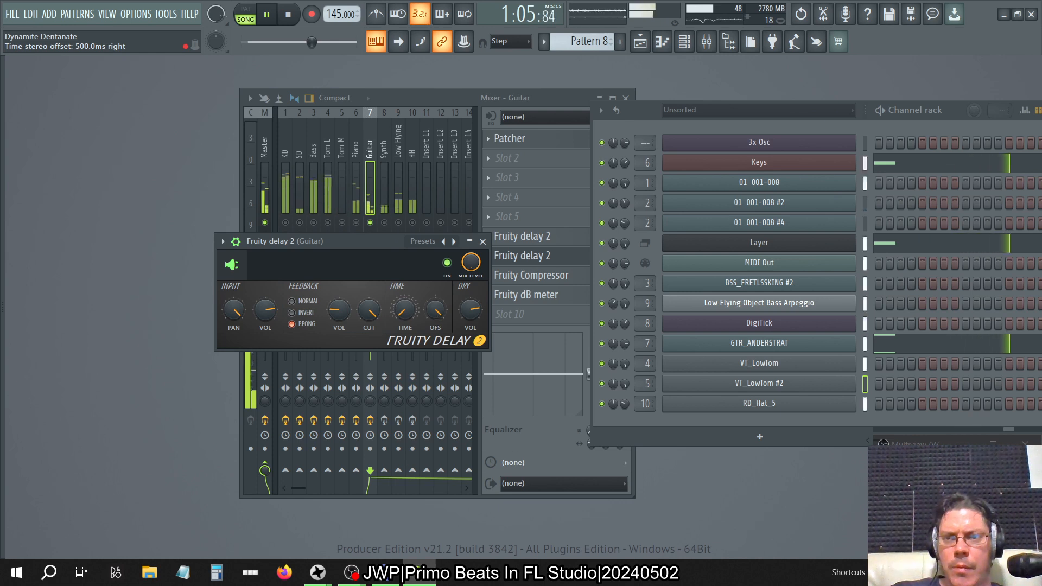
mouse_move(436, 310)
mouse_down()
mouse_move(436, 353)
mouse_move(436, 290)
mouse_up()
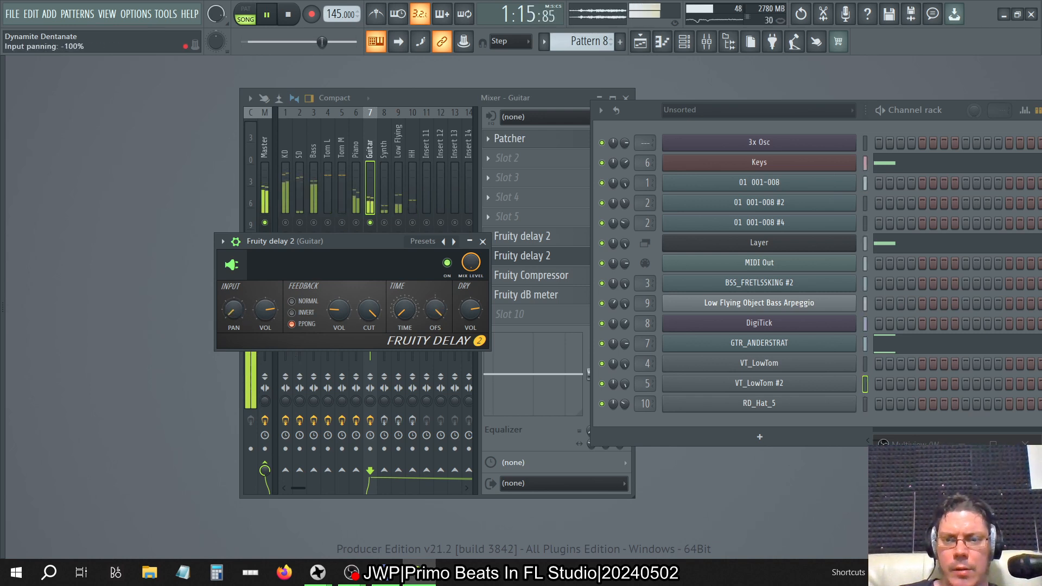
Step: Bring the mixer back to the front and close the second Fruity delay 2 window
click(580, 96)
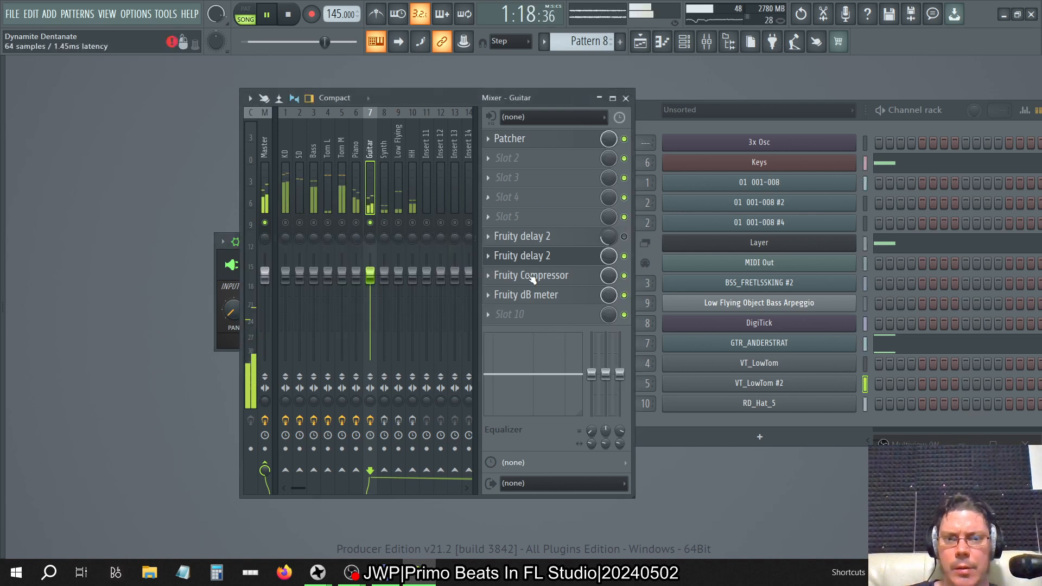
click(216, 291)
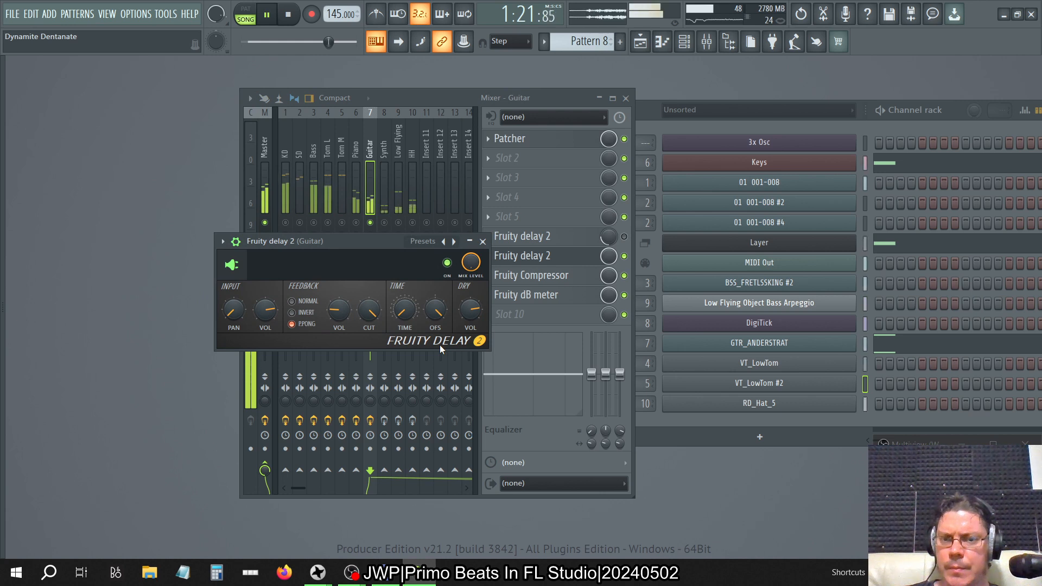
click(482, 241)
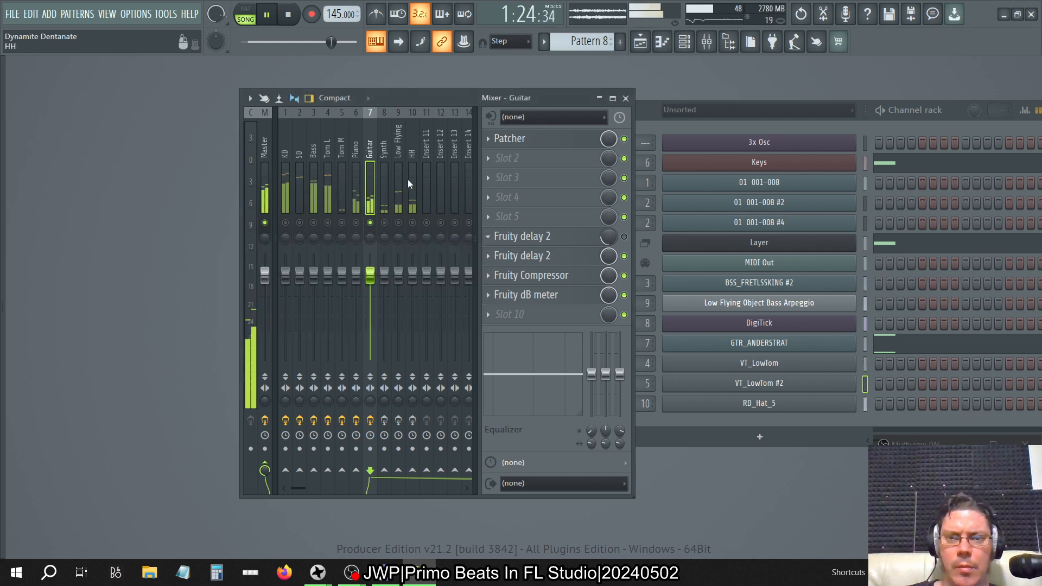
Step: Toggle the Piano and Guitar tracks in and out of solo to compare them, ending with only Guitar soloed
click(357, 223)
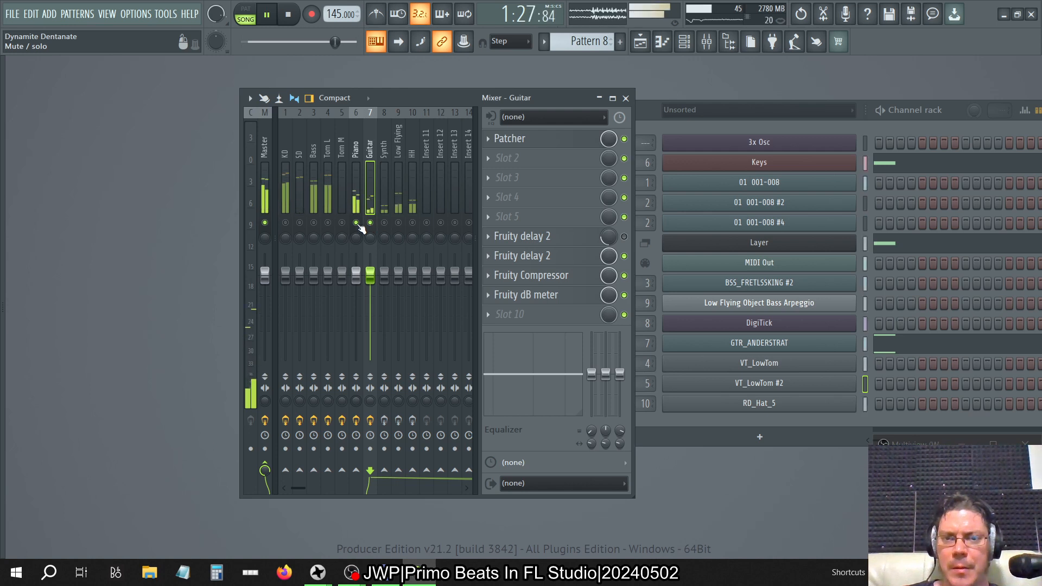
click(358, 223)
click(372, 223)
click(374, 223)
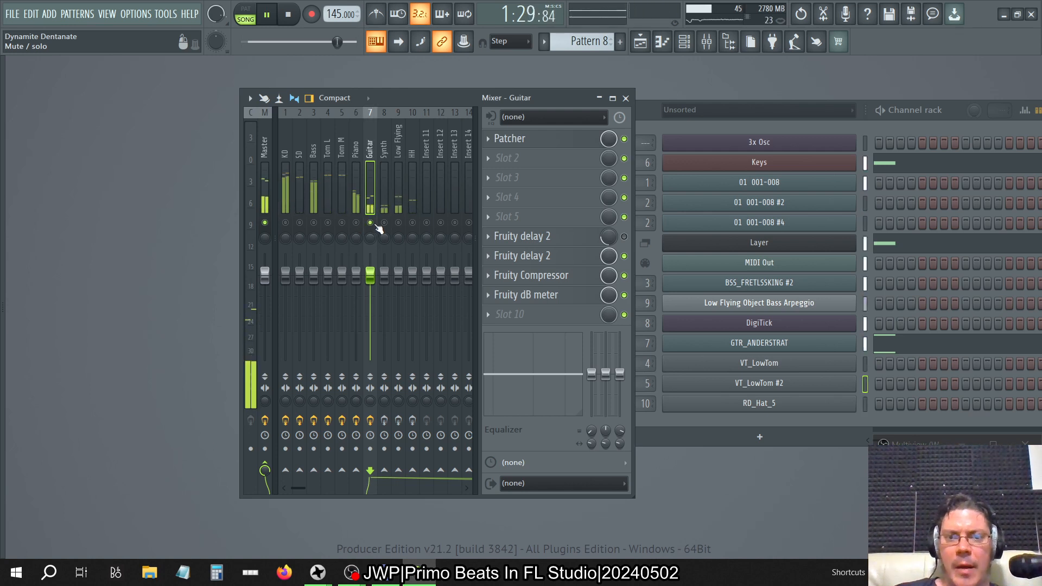
Step: Add Piano to the solo alongside Guitar and bypass Guitar's Fruity Compressor
click(359, 223)
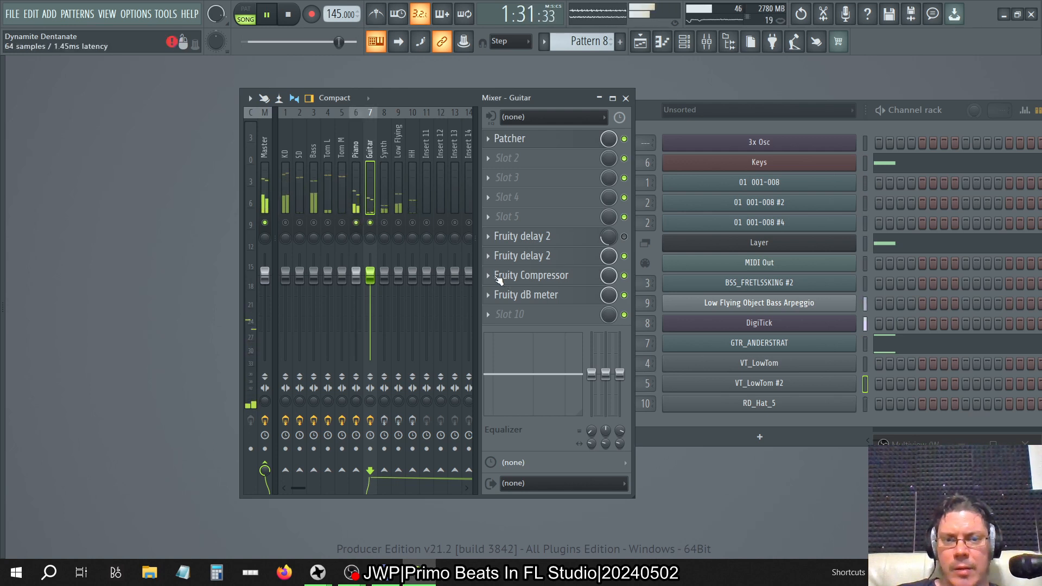
click(624, 276)
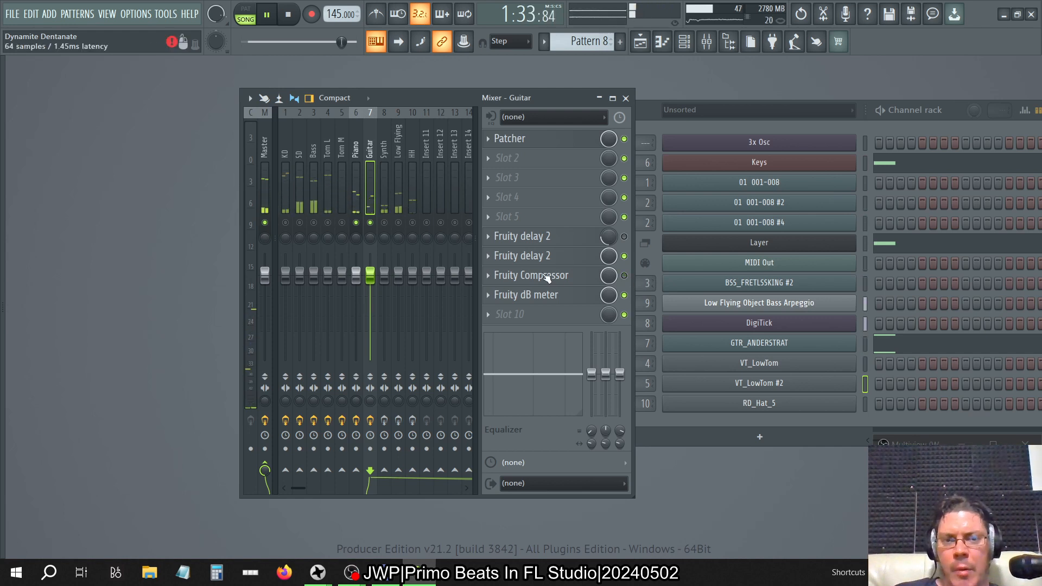
Step: Delete the bypassed Fruity delay 2 from slot 6 of Guitar and from slot 7 of Piano
click(488, 236)
click(501, 264)
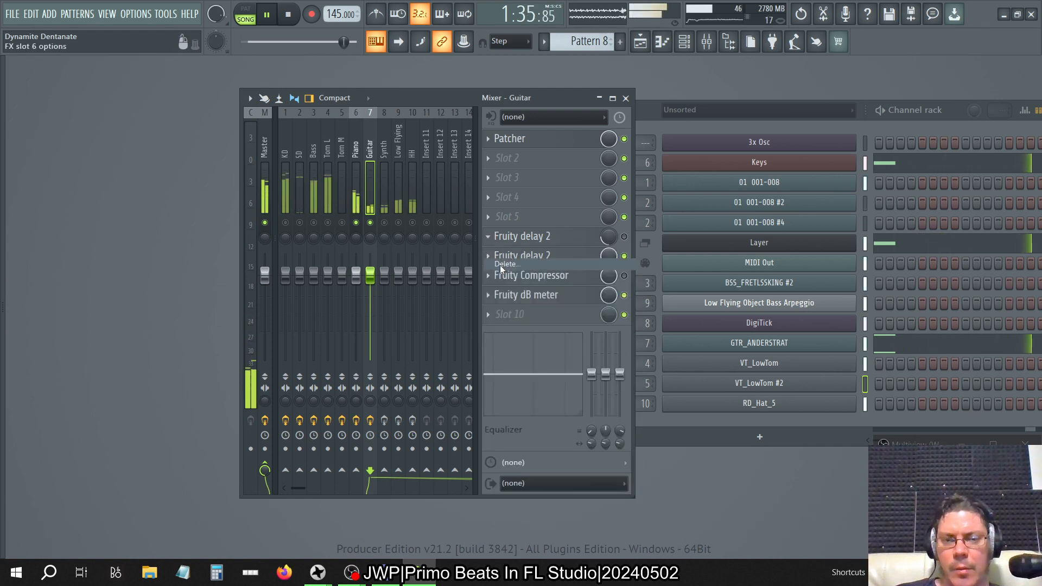
click(578, 333)
click(356, 135)
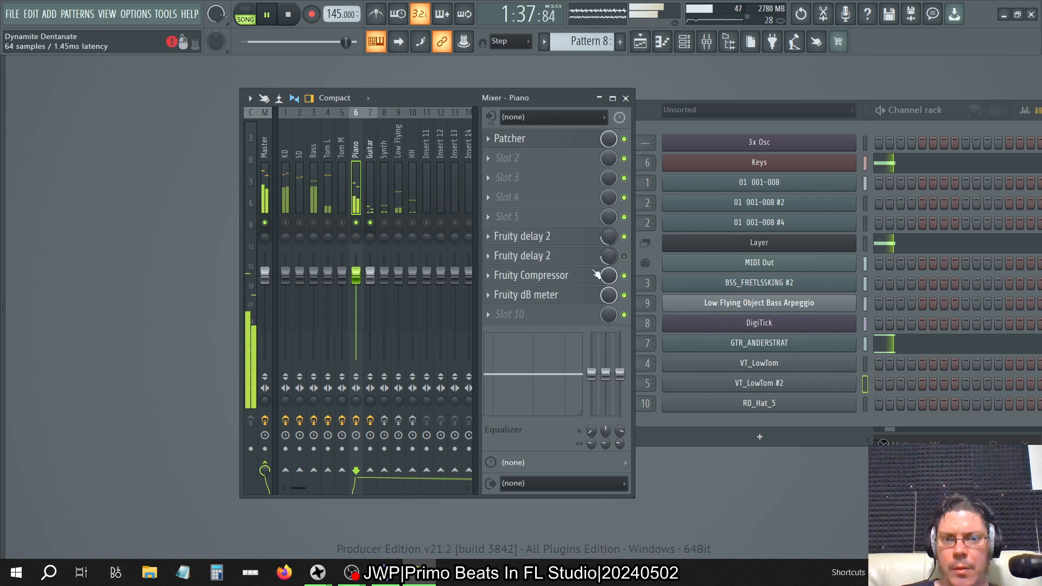
click(488, 256)
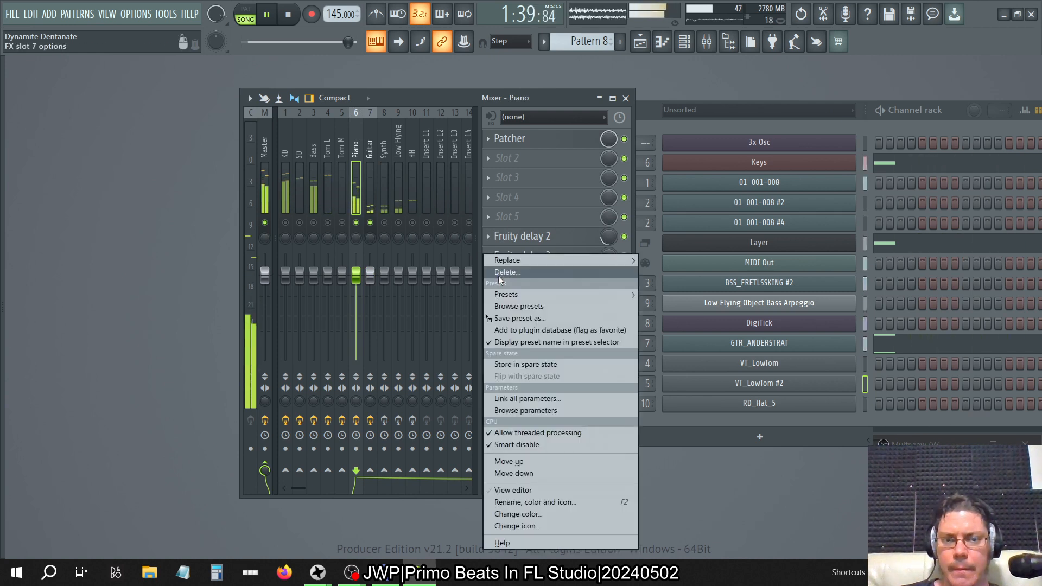
click(502, 272)
click(570, 329)
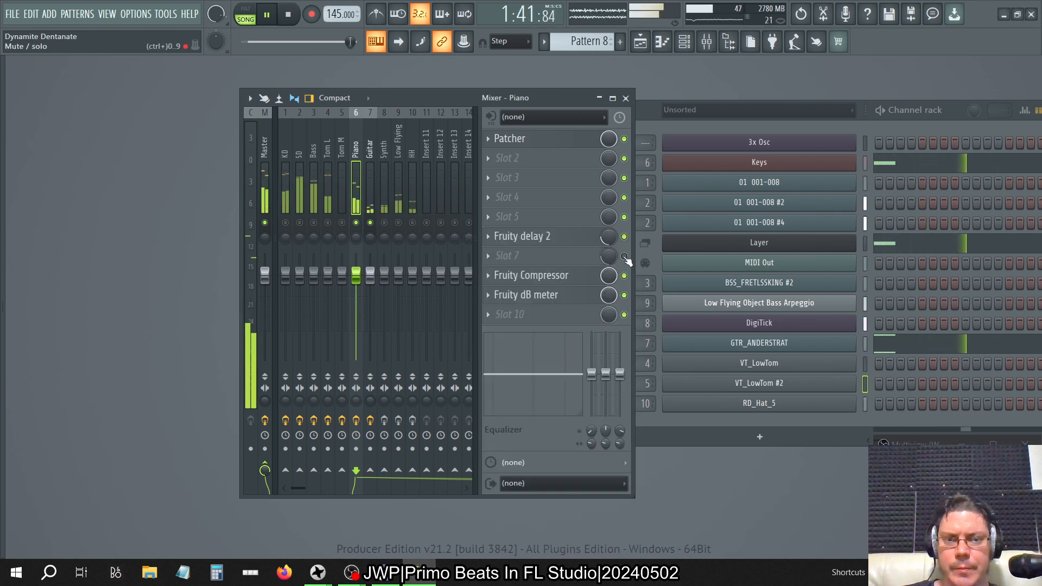
Step: Move Piano's Fruity Compressor up to effect slot 2, directly below Patcher
click(364, 135)
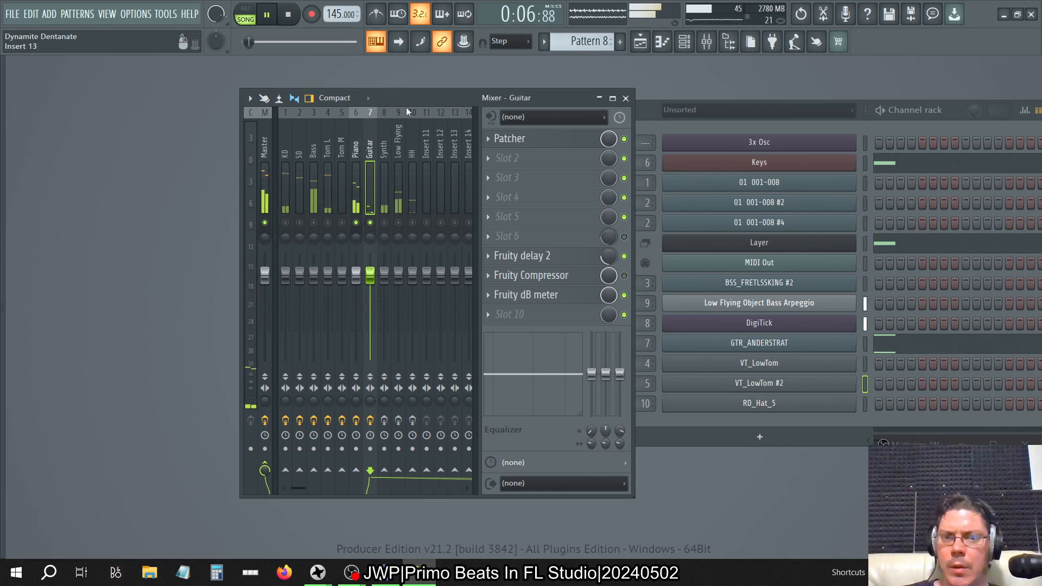
click(357, 137)
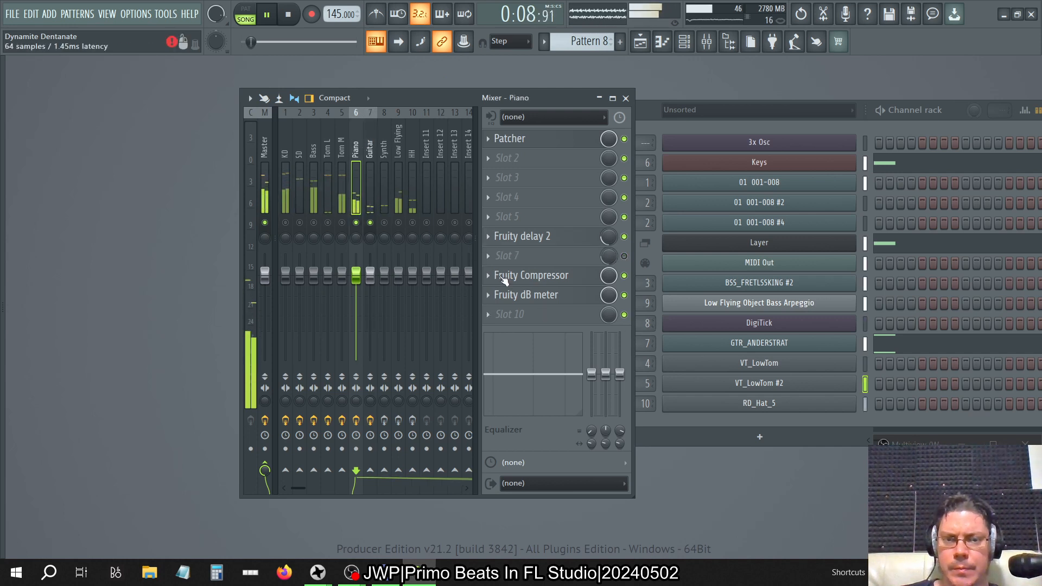
drag(503, 280, 504, 157)
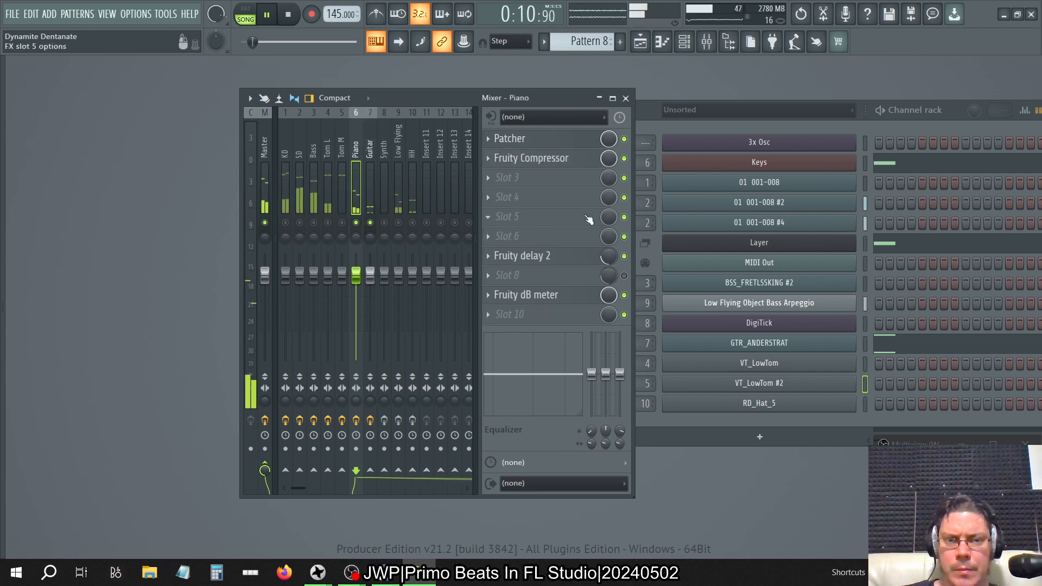
Step: Compare the Fruity delay 2 settings of Piano and Guitar with both windows stacked, and close both
click(530, 261)
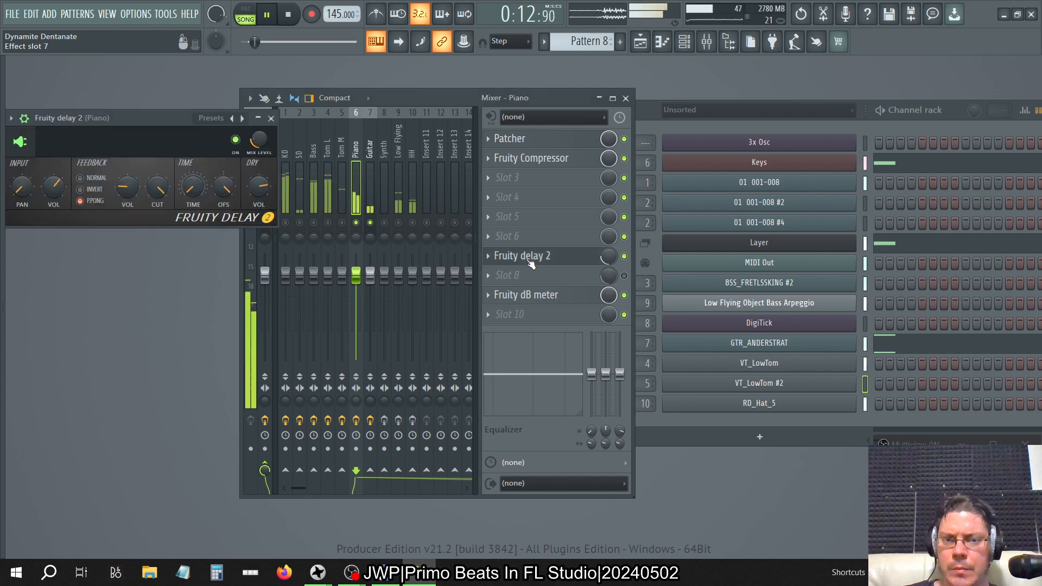
click(366, 149)
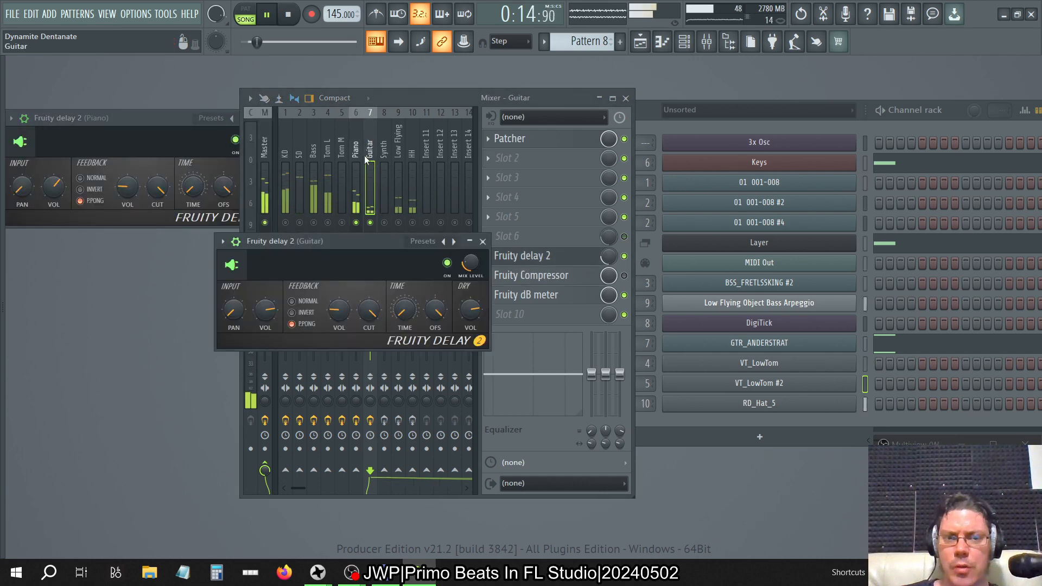
drag(171, 120, 363, 128)
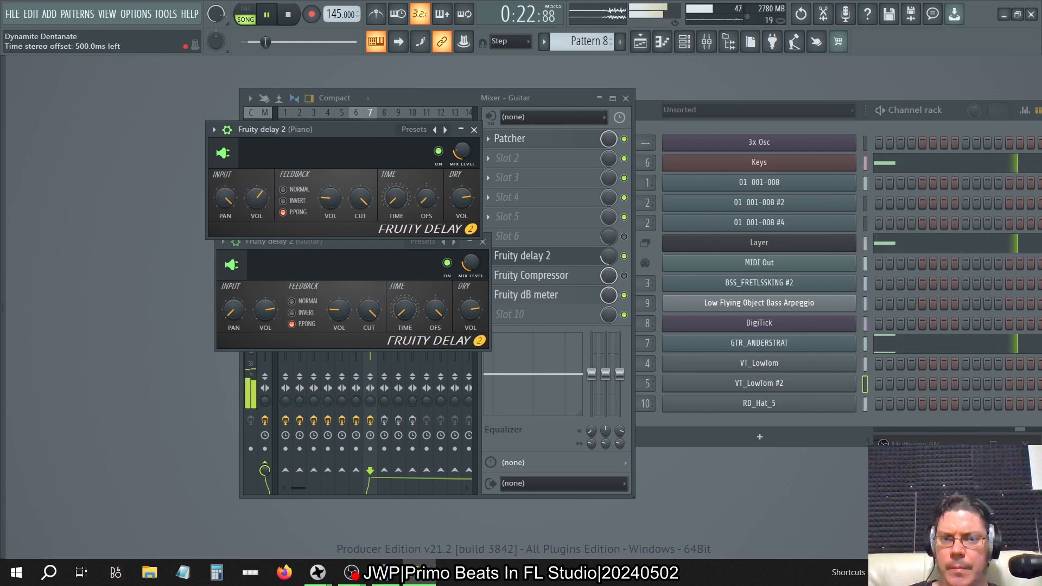
click(473, 129)
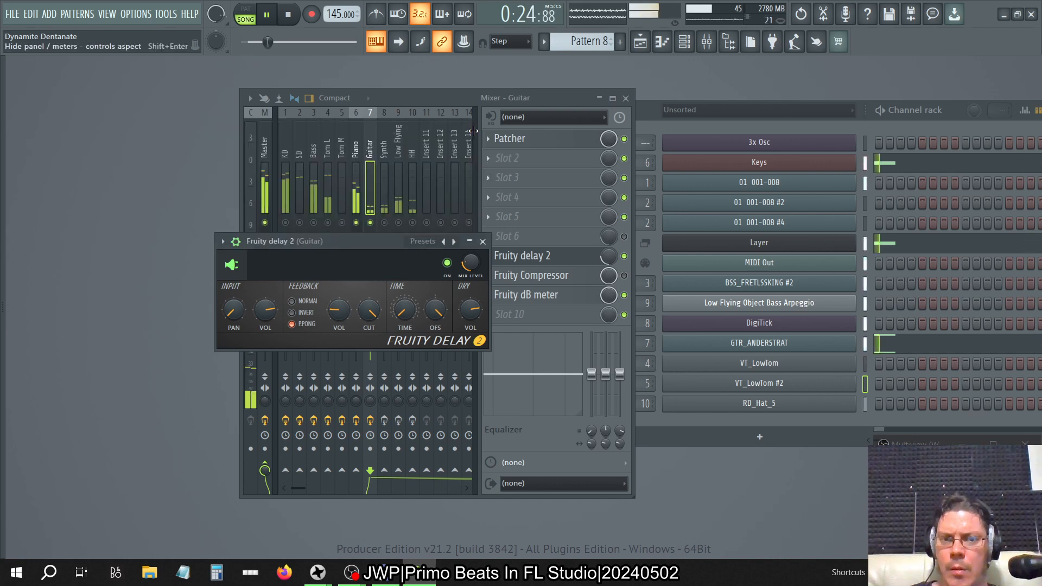
click(483, 242)
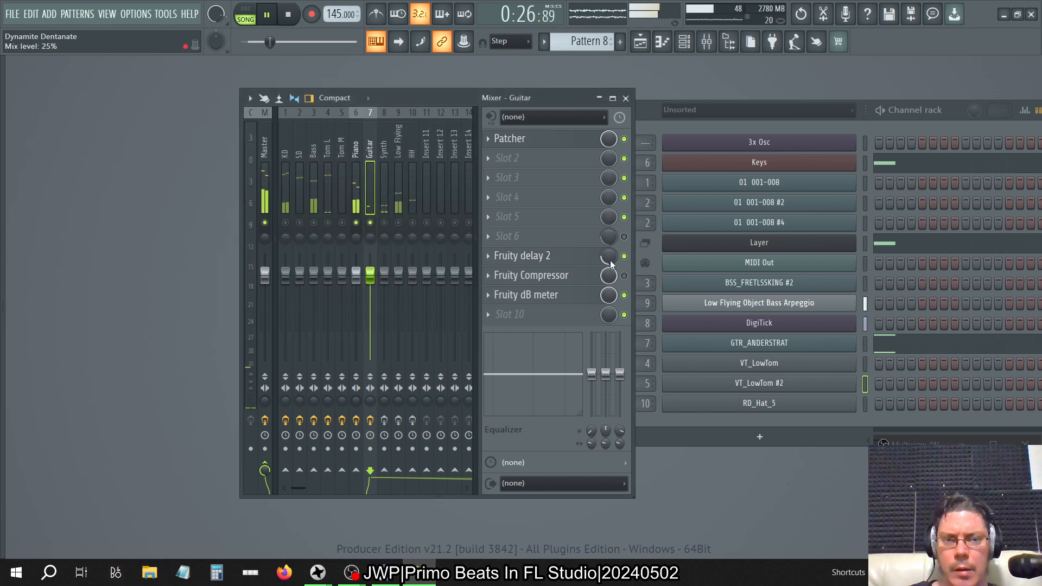
Step: Raise the Fruity delay 2 mix levels on Guitar and Piano to maximum
drag(608, 259, 608, 217)
key(Left)
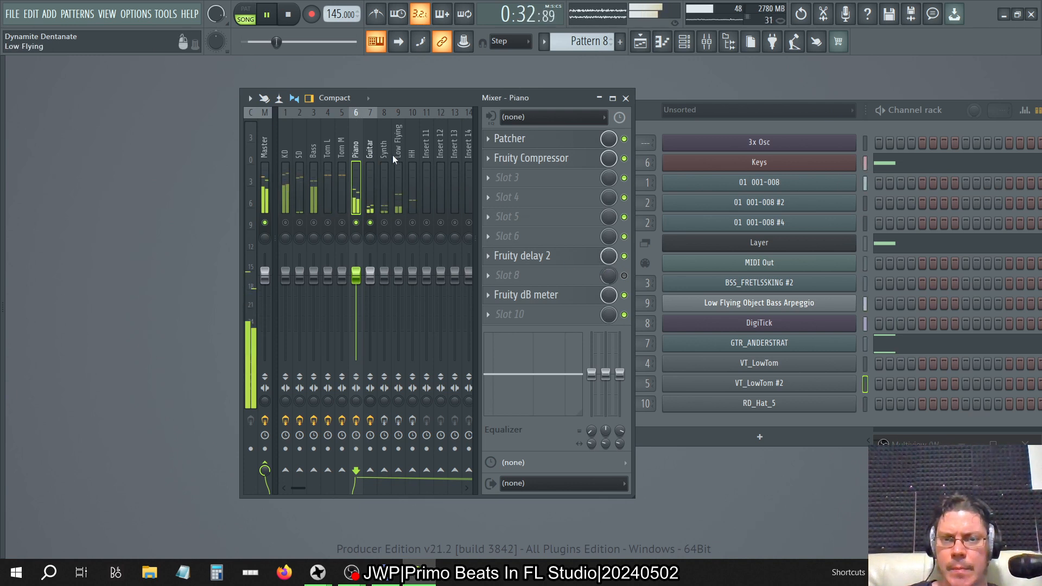
Step: Bypass Piano's Fruity Compressor, move it to slot 5, and enable Piano's empty slot 8
click(624, 158)
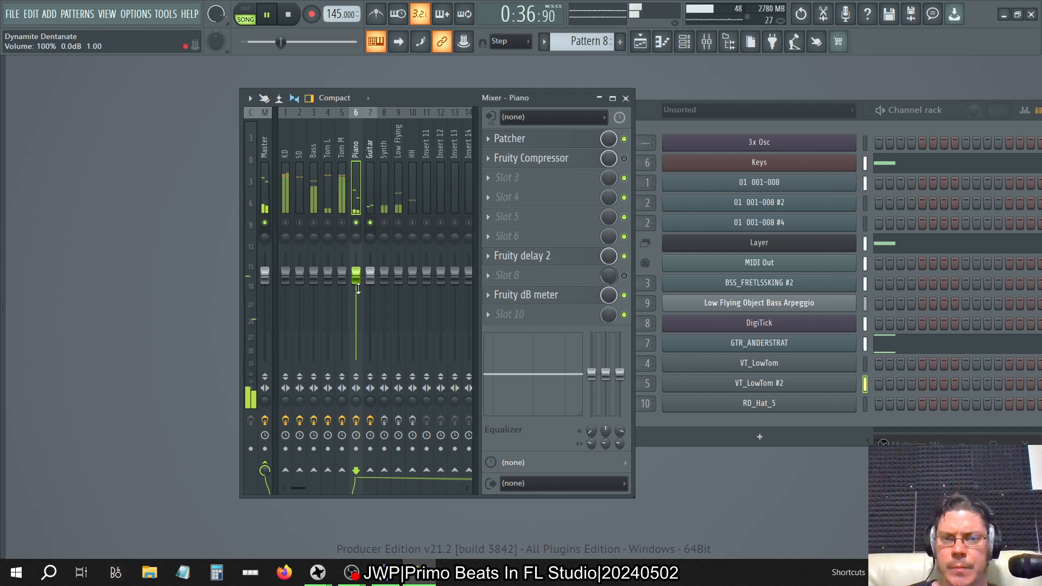
drag(521, 158, 525, 220)
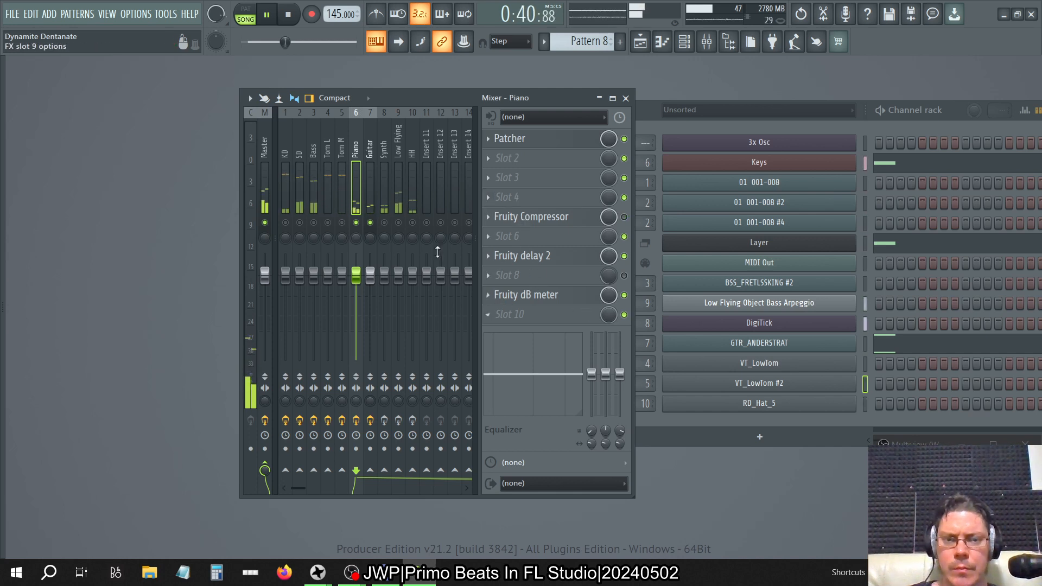
click(624, 276)
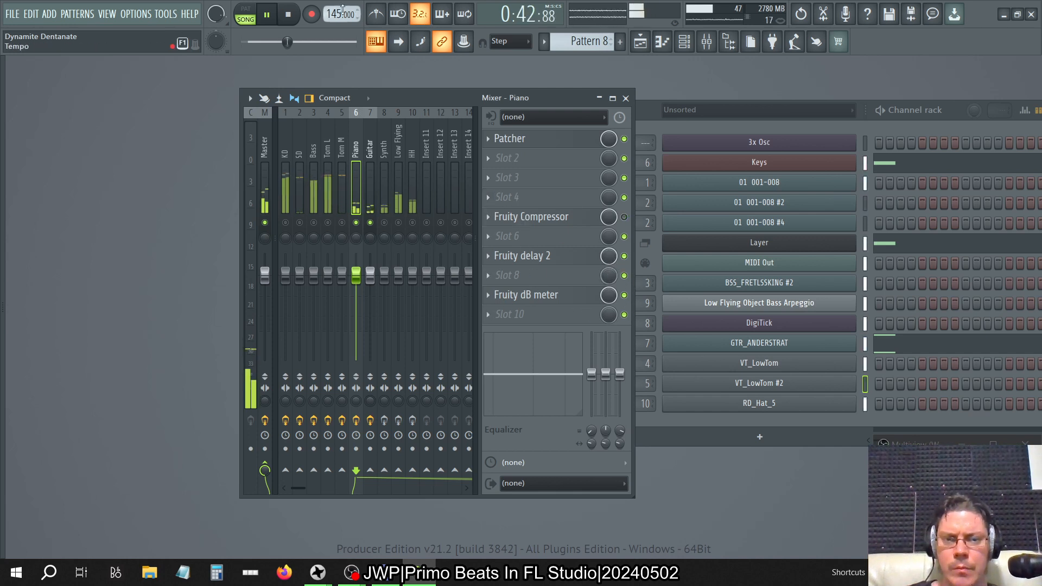
Step: Move Piano's Fruity delay 2 down to slot 8 and its Fruity Compressor to slot 6
click(370, 149)
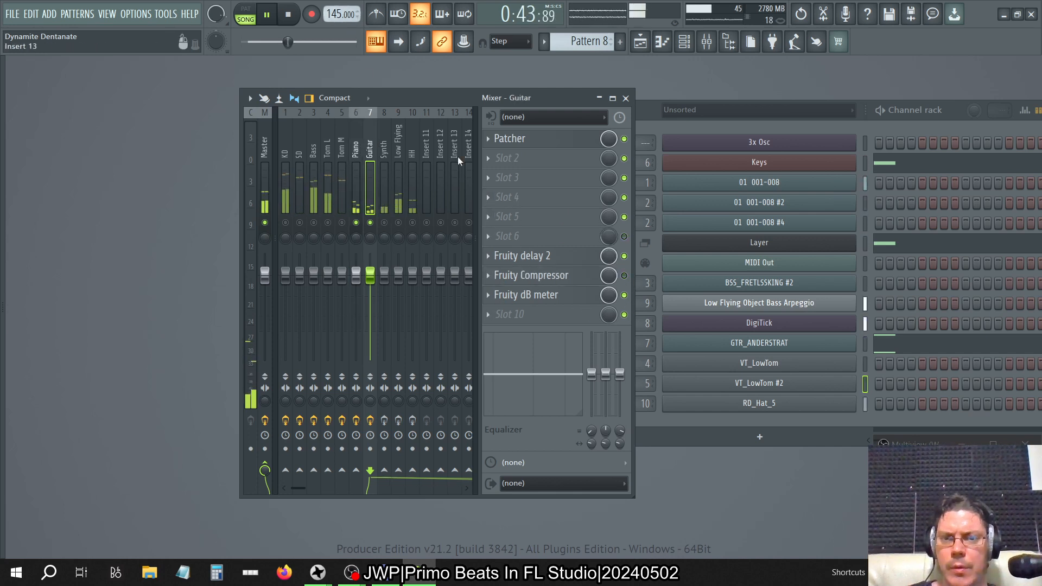
click(624, 275)
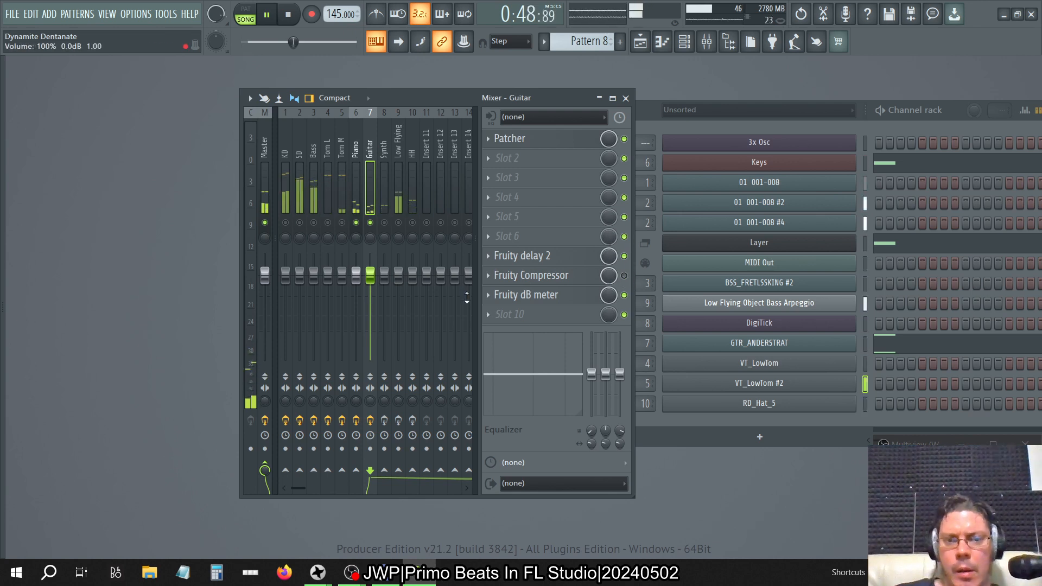
drag(565, 275, 569, 300)
click(357, 129)
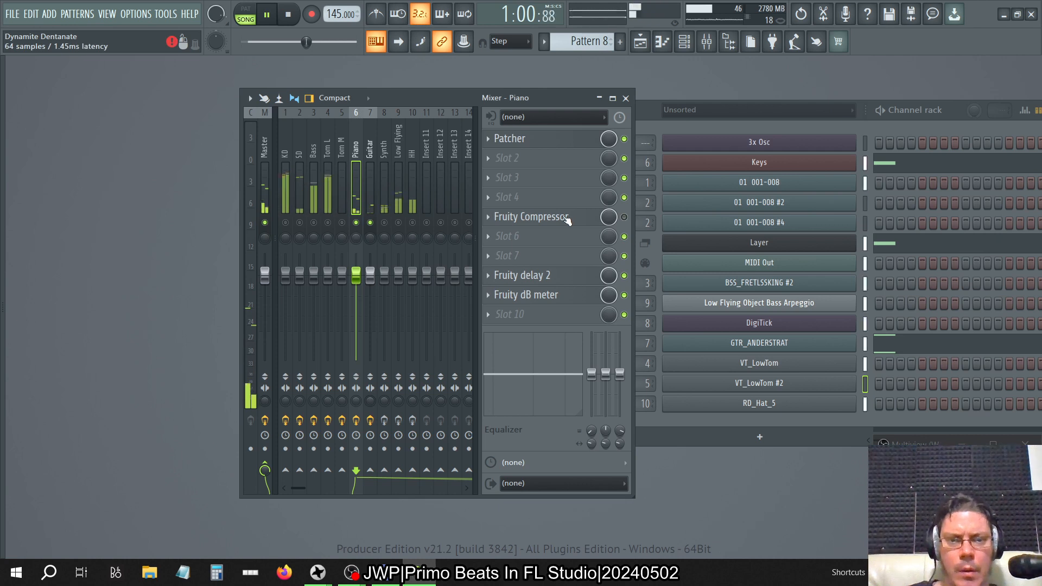
mouse_move(567, 241)
mouse_down()
mouse_move(566, 255)
mouse_move(566, 217)
mouse_move(566, 241)
mouse_up()
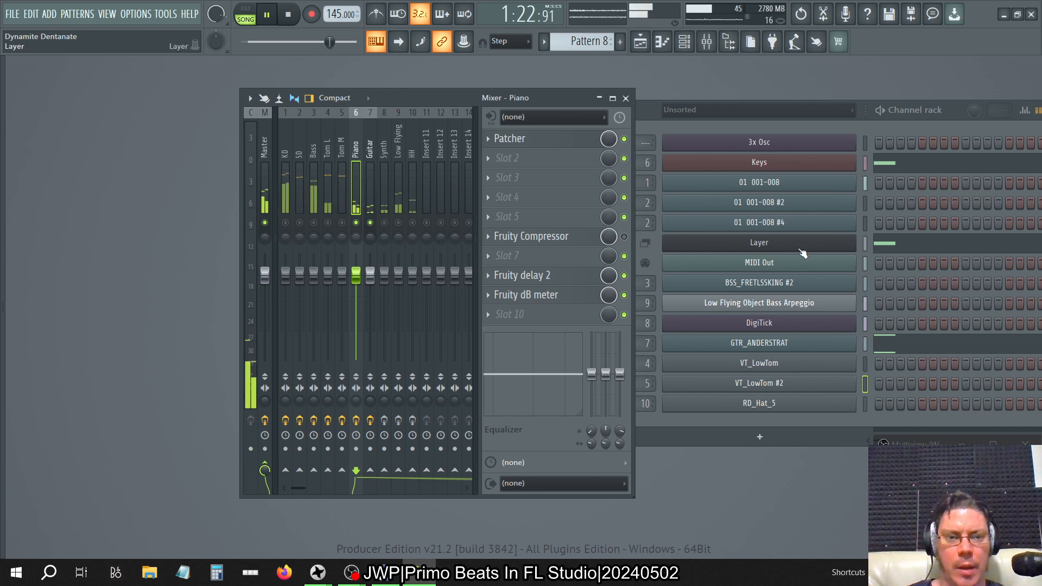
Step: Reset the channel volumes of GTR_ANDERSTRAT and Keys in the channel rack to their defaults
click(711, 126)
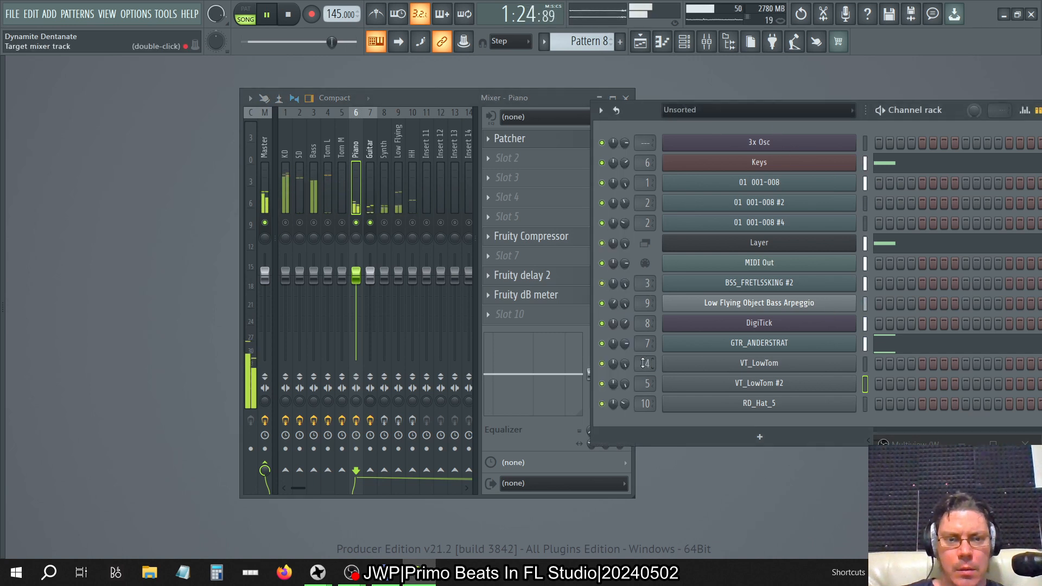
right_click(626, 344)
click(637, 349)
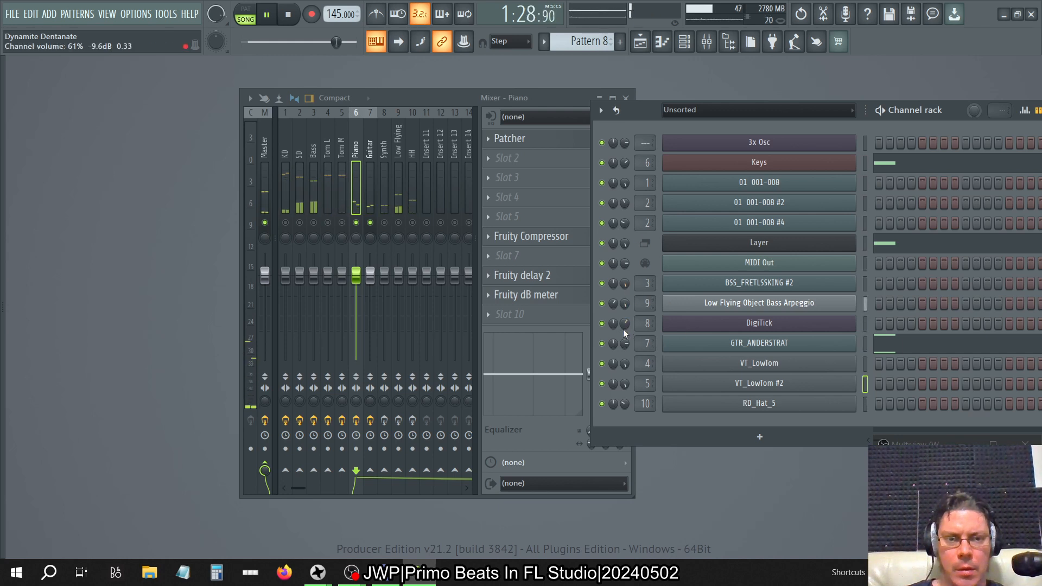
click(693, 332)
click(693, 331)
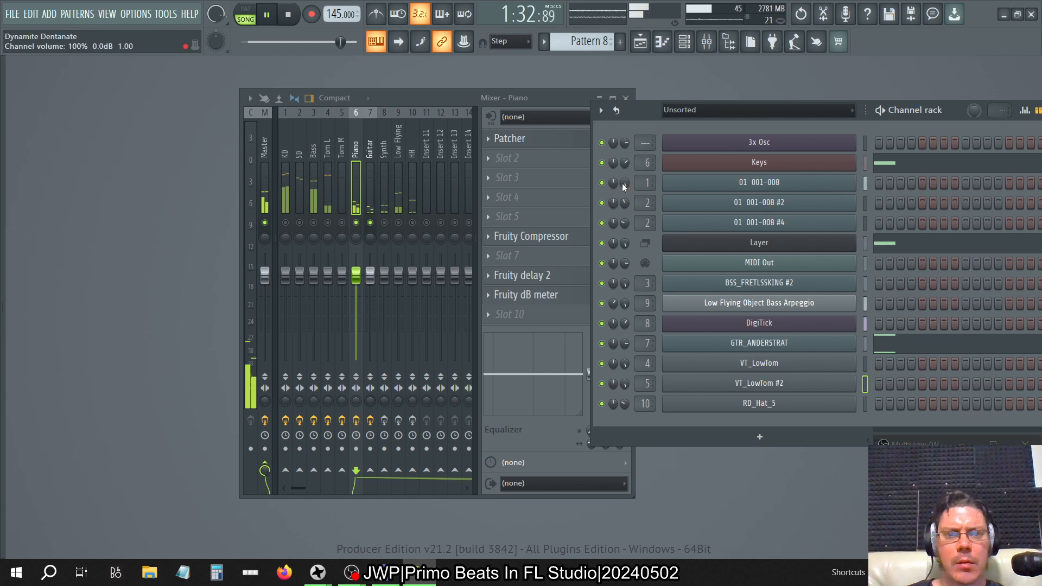
right_click(626, 167)
click(640, 170)
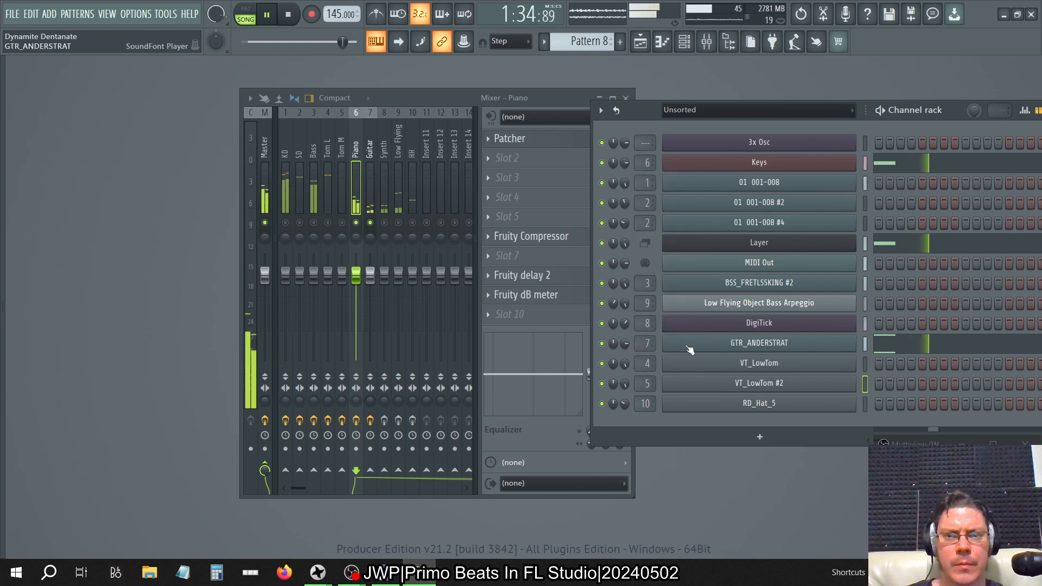
Step: Open the GTR_ANDERSTRAT channel and examine its Pattern 5 notes in the piano roll, closing the piano roll when done
click(733, 343)
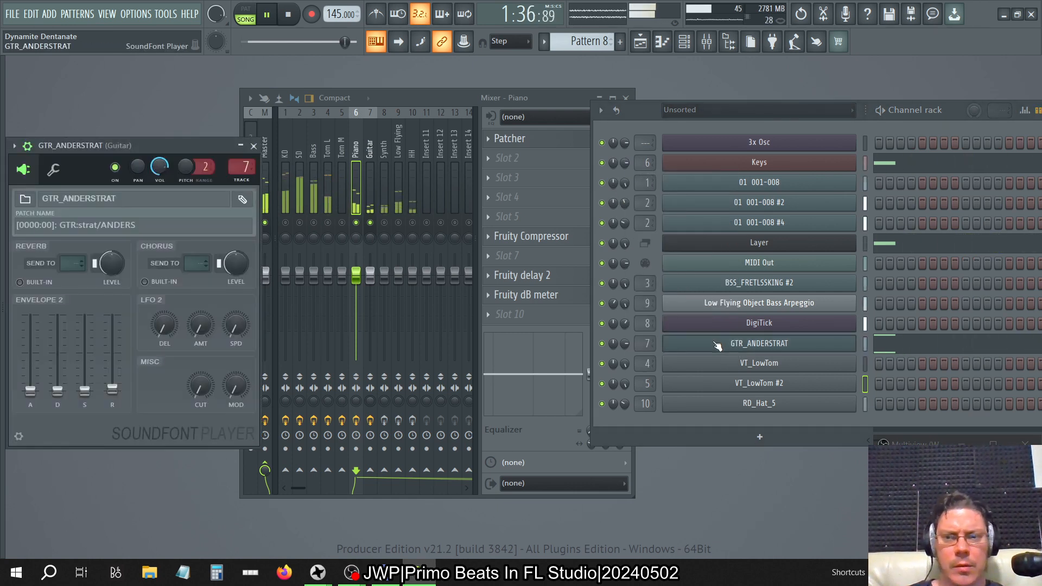
click(893, 344)
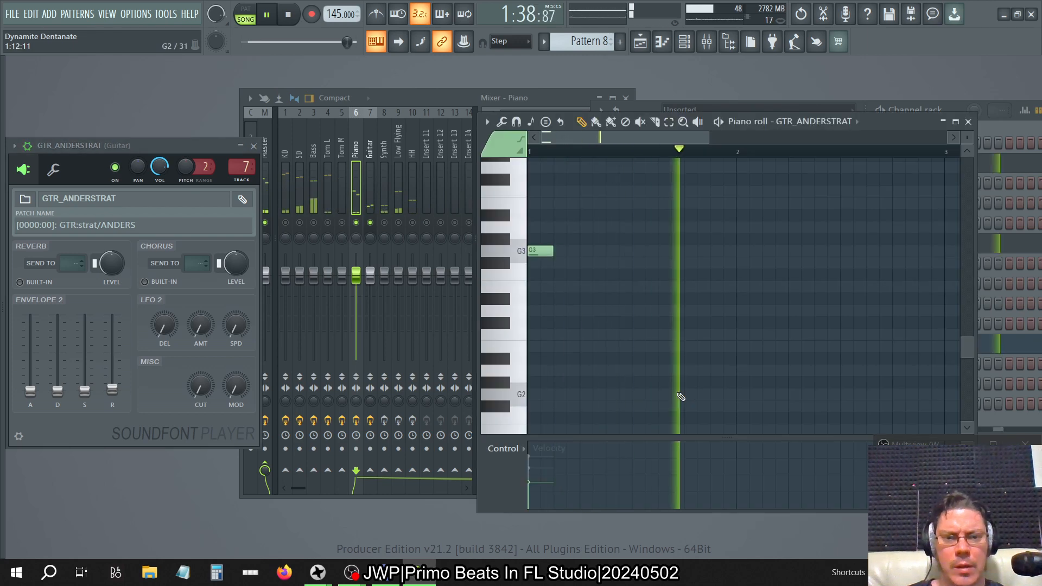
key(KP_Subtract)
key(KP_Subtract)
key(KP_Subtract)
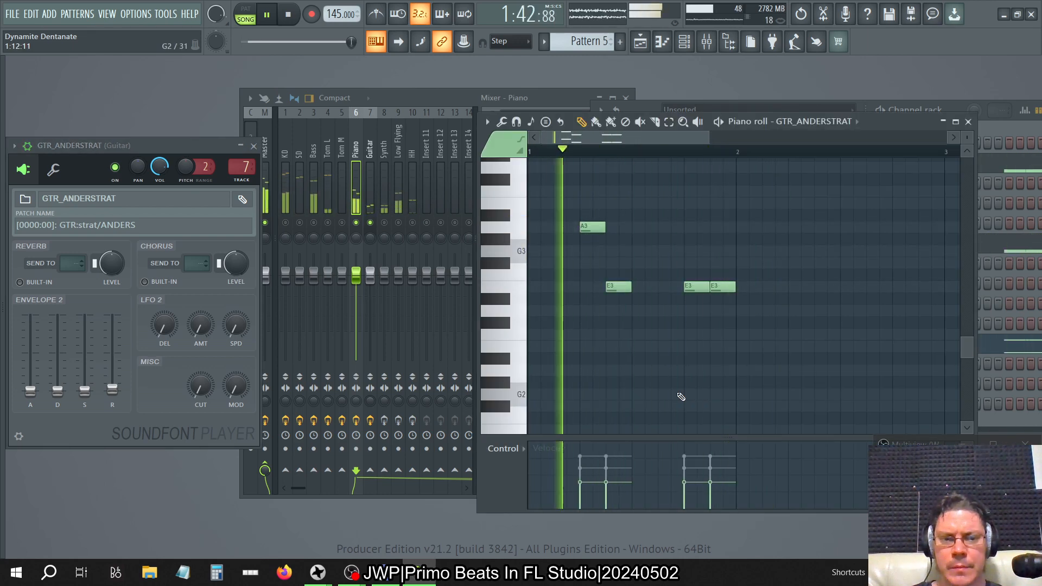
key(KP_Subtract)
key(KP_Add)
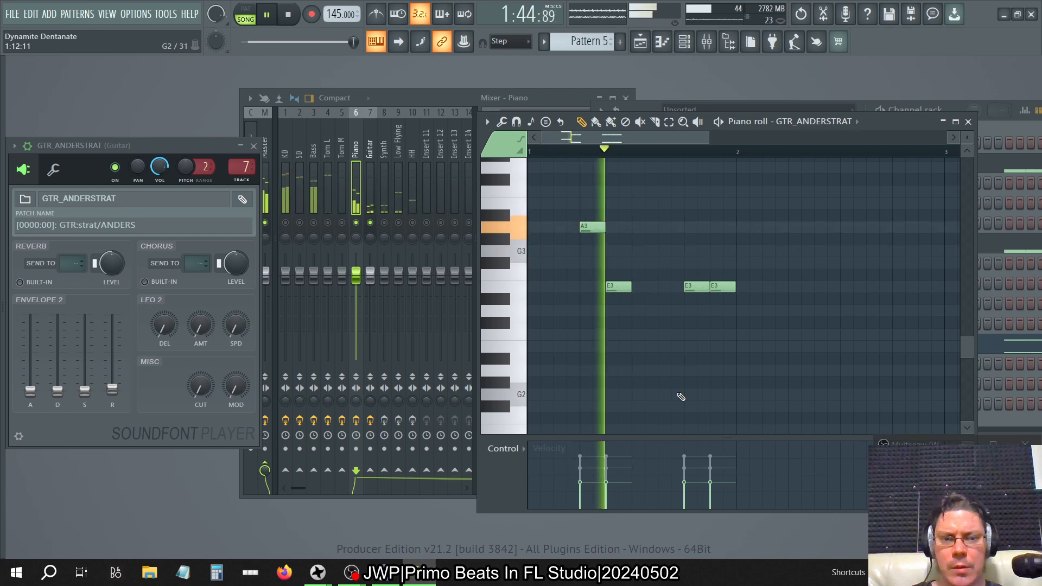
click(968, 122)
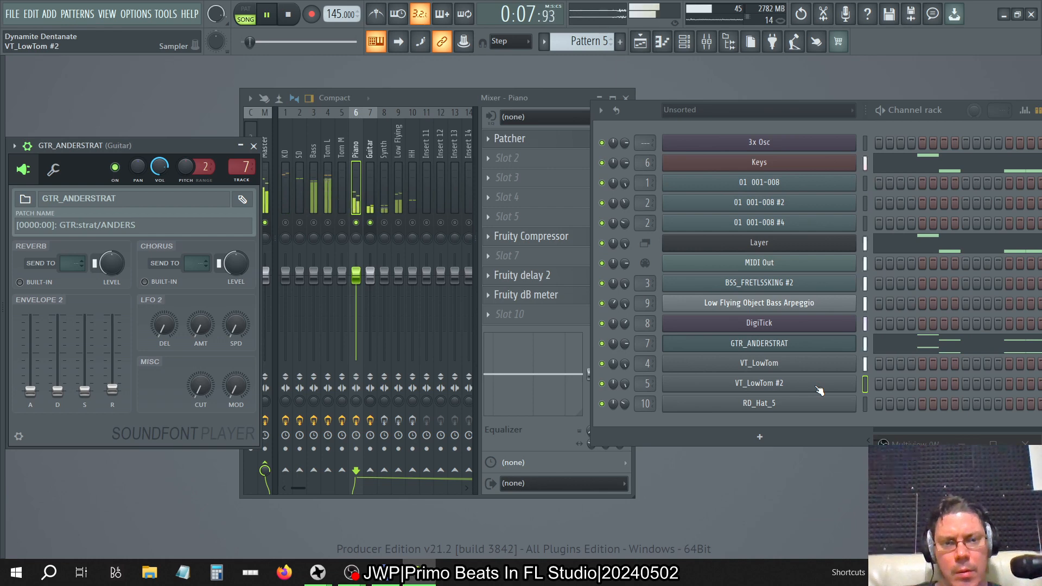
Step: Set GTR_ANDERSTRAT's volume multiplier to 200% in its channel level adjustments and pause playback
click(781, 347)
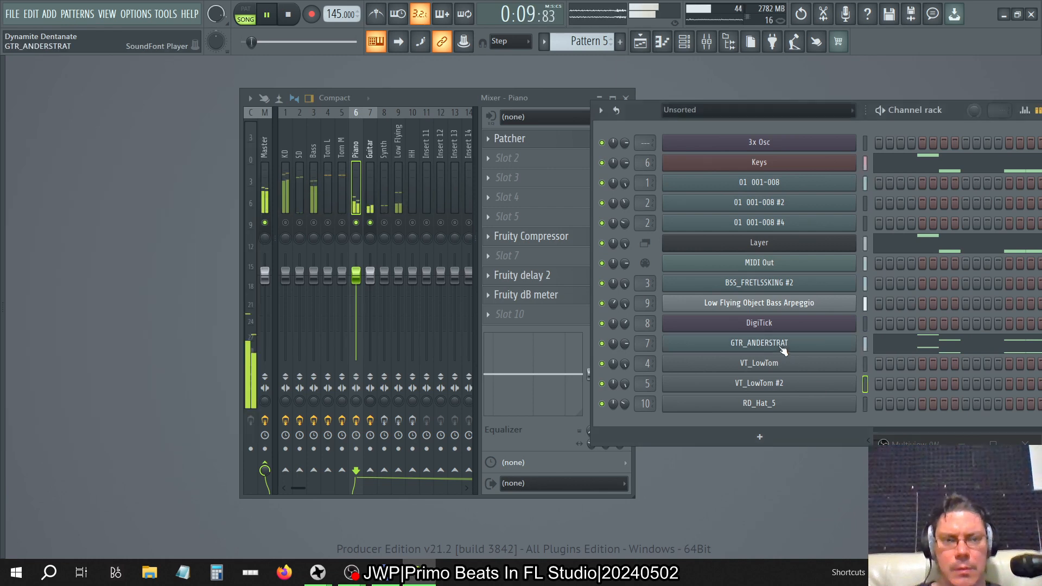
click(781, 347)
click(53, 172)
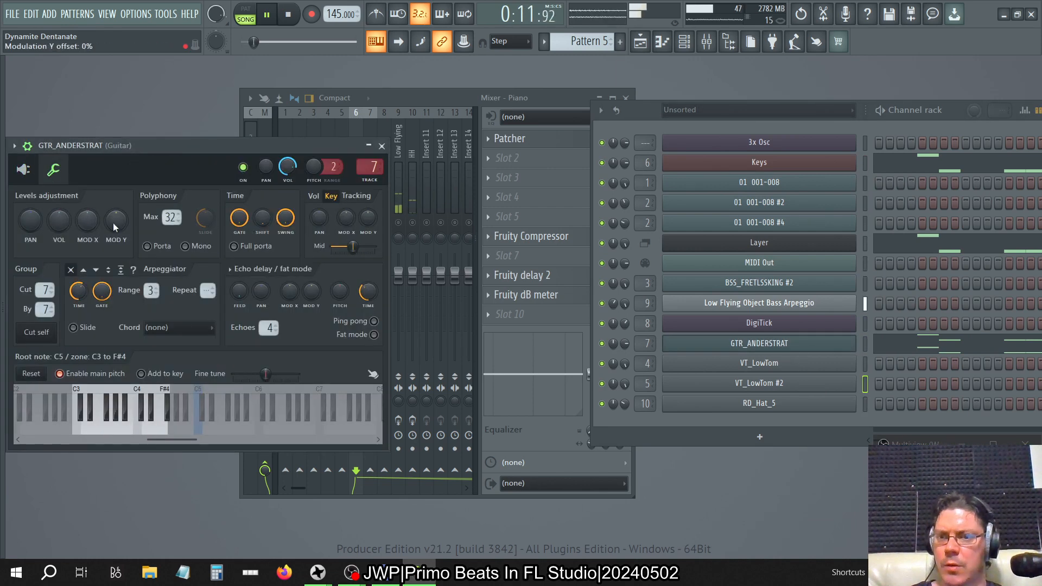
drag(59, 220, 59, 197)
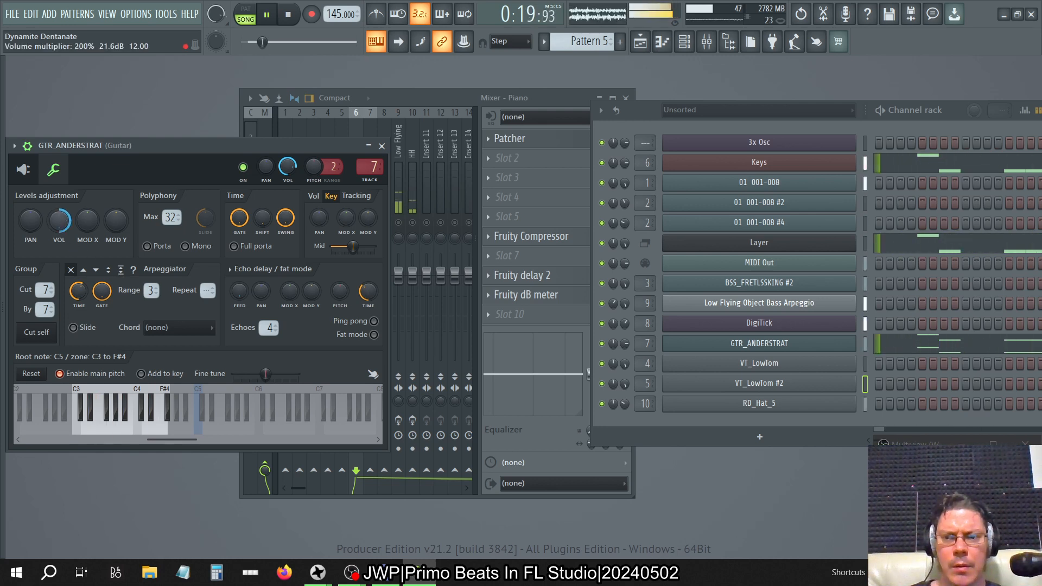
key(space)
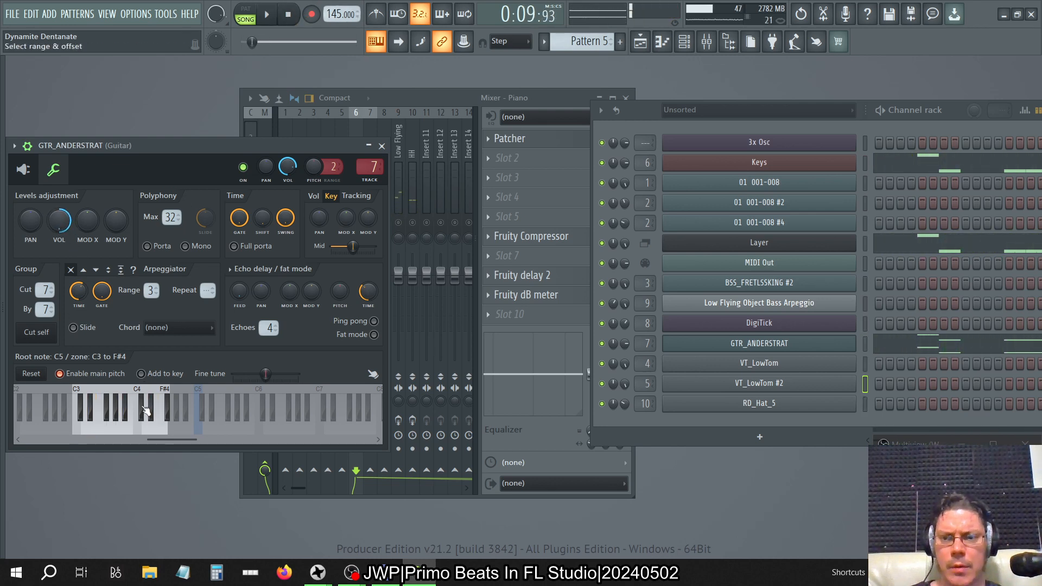
Step: Audition A3 on GTR_ANDERSTRAT's preview keyboard and look up its soundfont file location, cancelling the file selection
scroll(138, 436, left, 2)
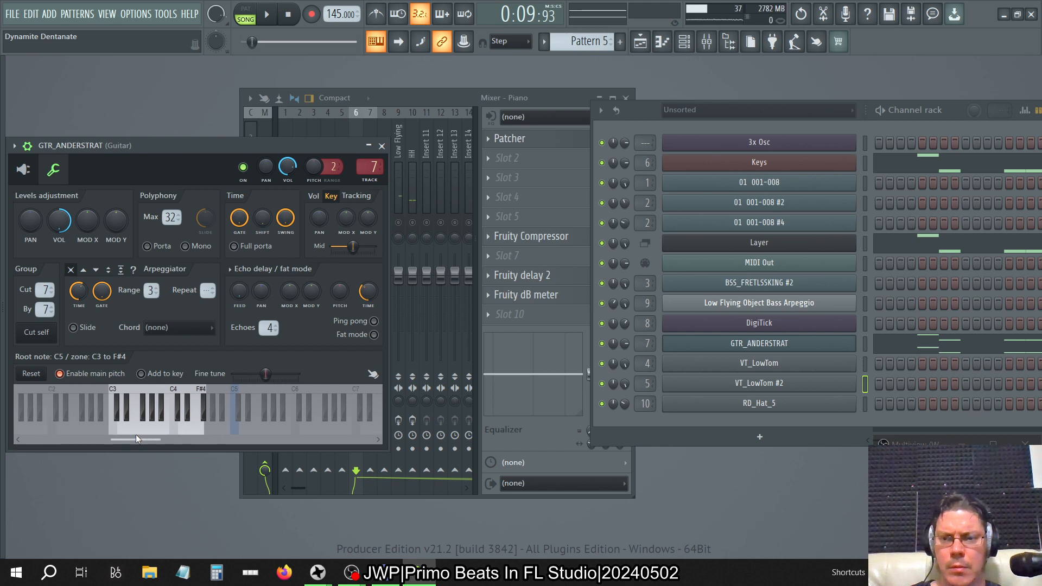
click(157, 429)
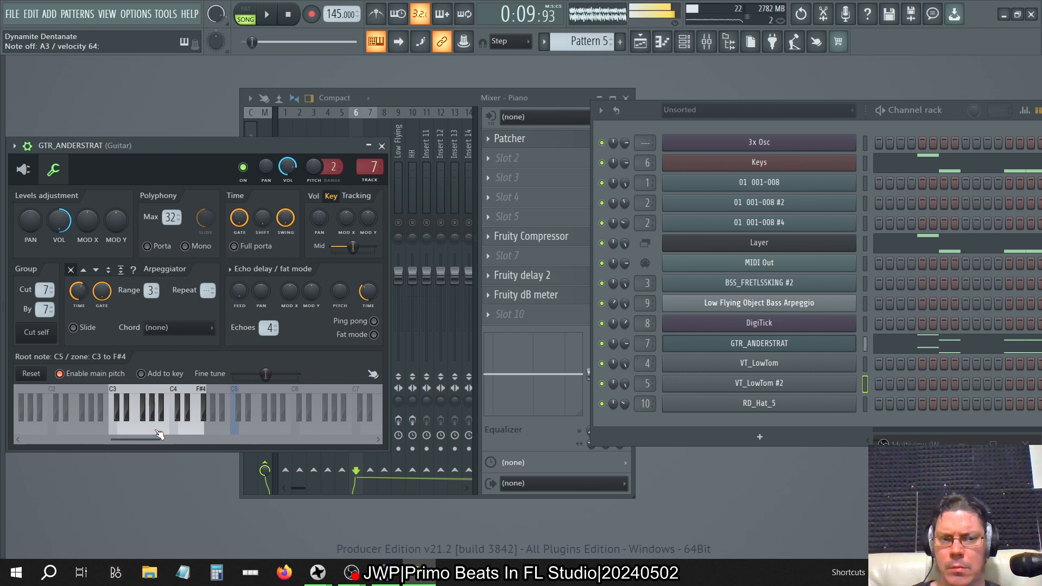
click(155, 433)
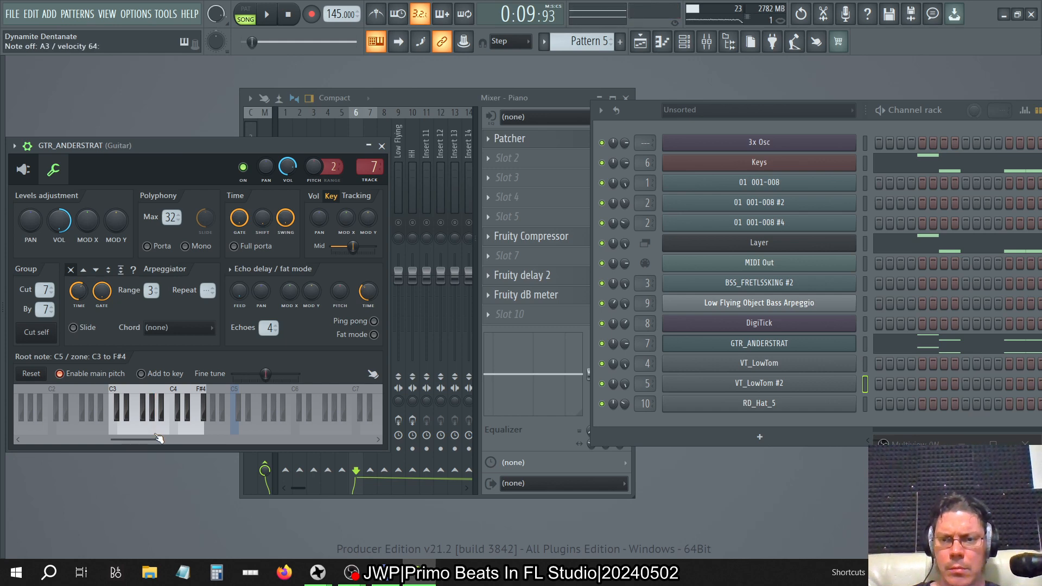
click(21, 168)
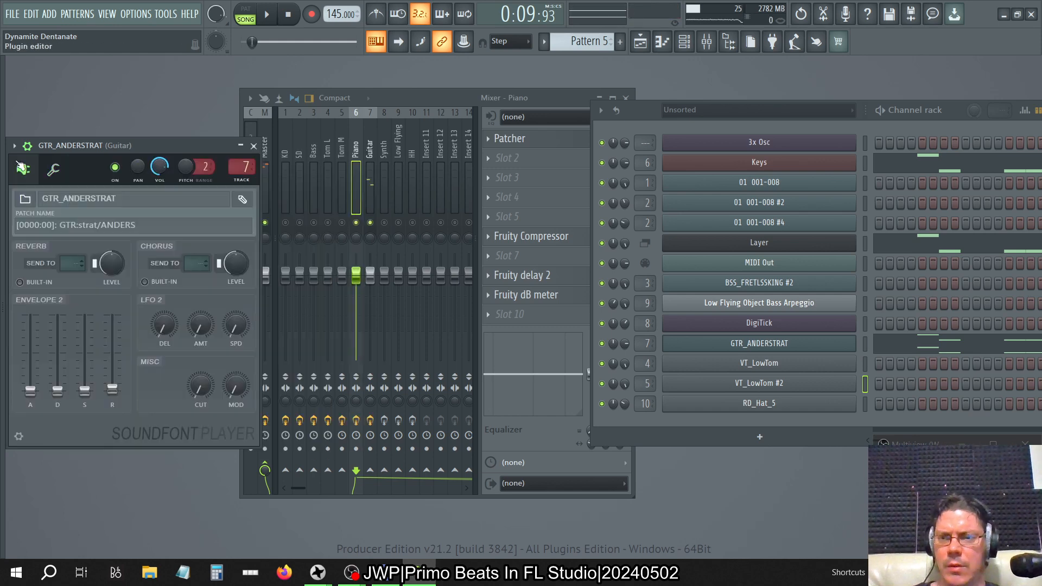
click(21, 202)
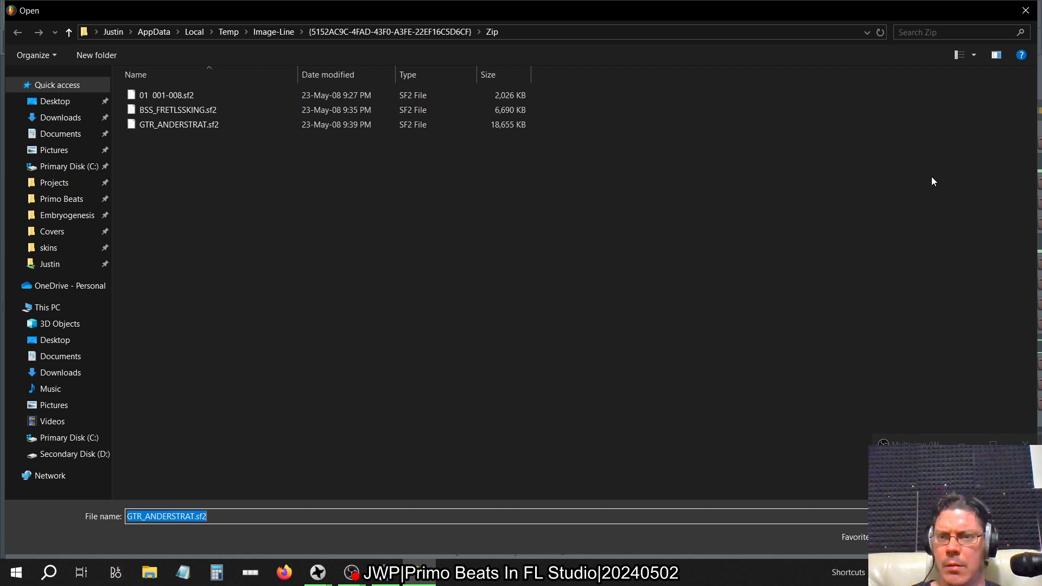
click(1025, 11)
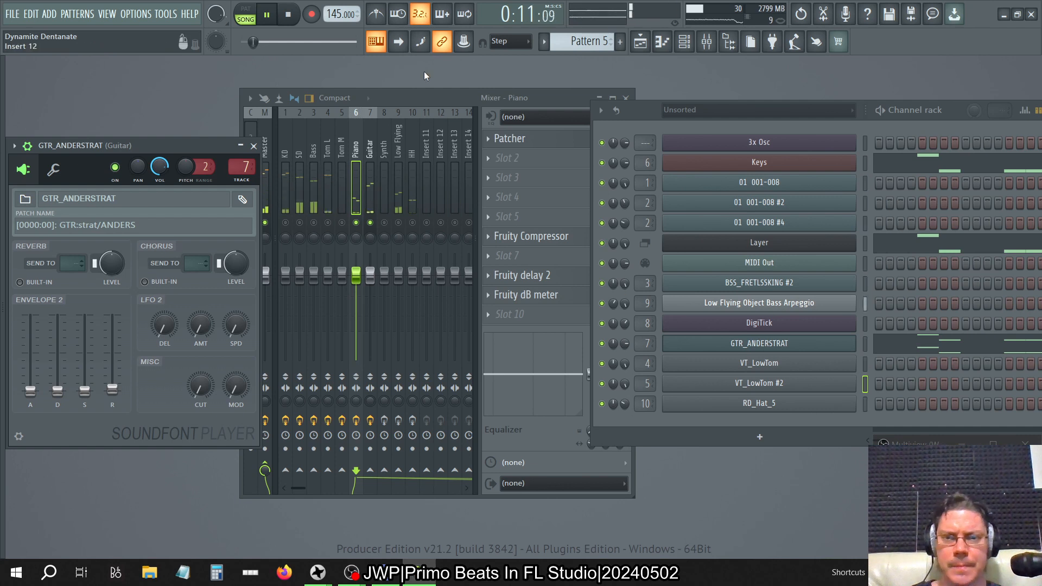
Step: Open the Keys channel and try out FL Keys' Detune amount, resetting it to its default between adjustments
click(721, 163)
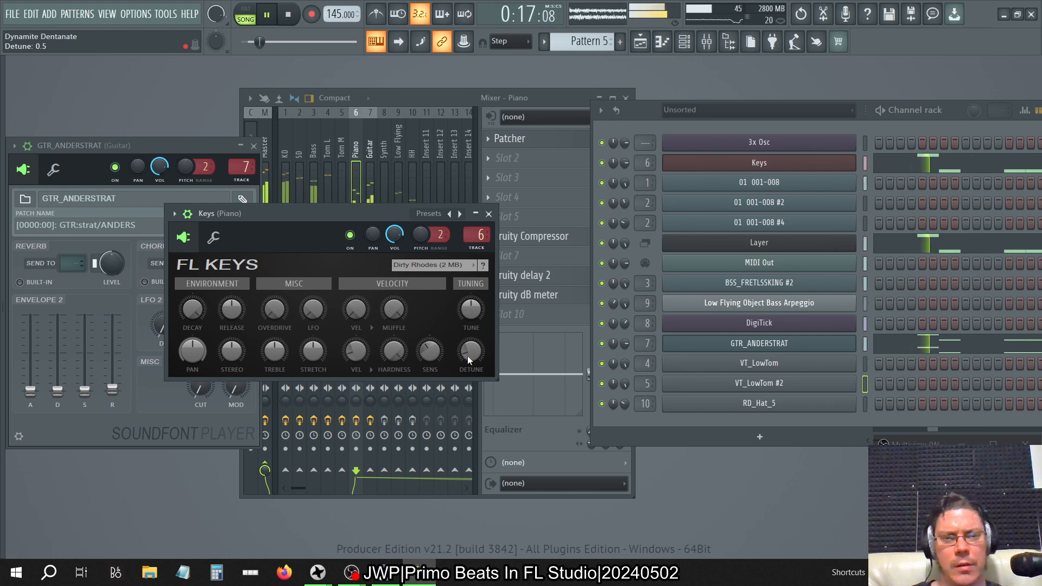
drag(467, 355, 467, 374)
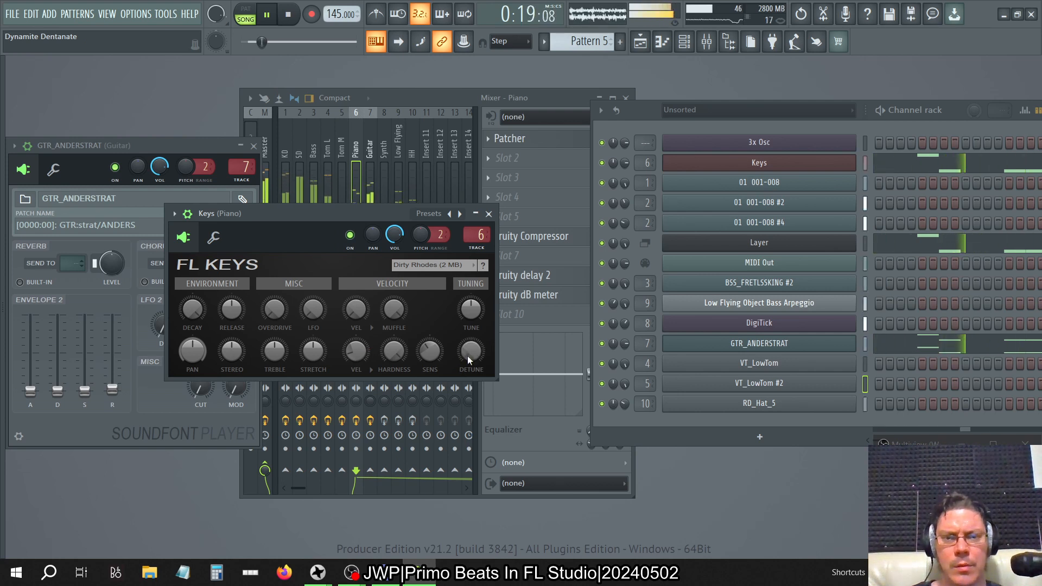
right_click(467, 355)
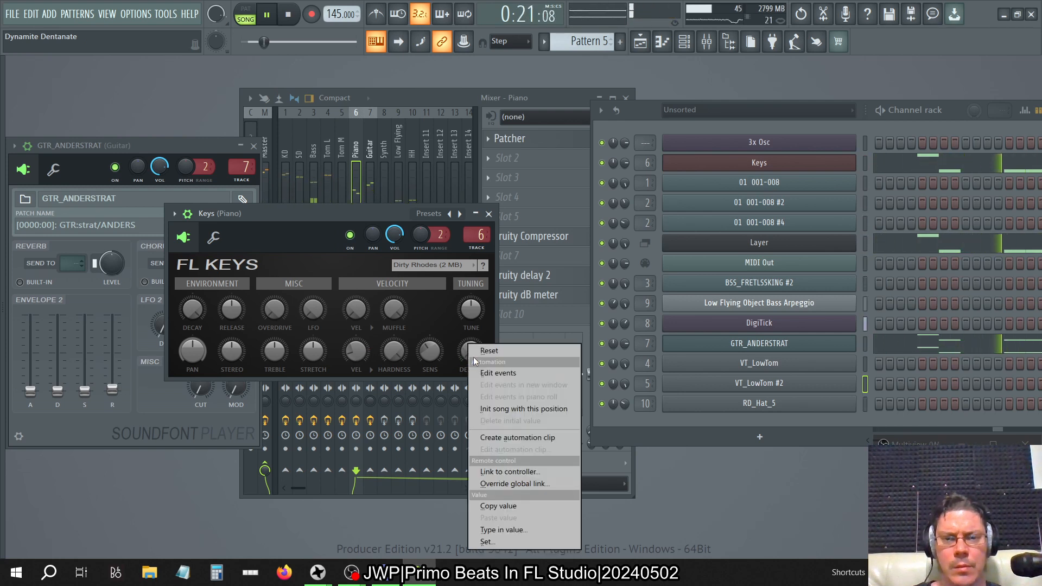
click(481, 348)
mouse_move(467, 350)
mouse_down()
mouse_move(467, 376)
mouse_move(468, 336)
mouse_up()
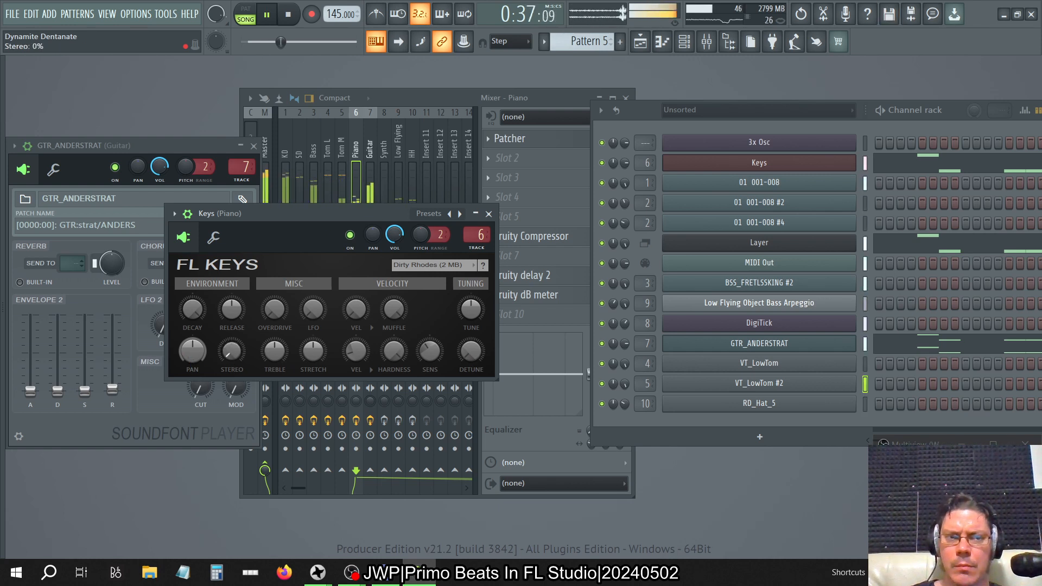
Step: Reset FL Keys' Stereo amount to its default and close the Keys channel
right_click(232, 364)
click(259, 350)
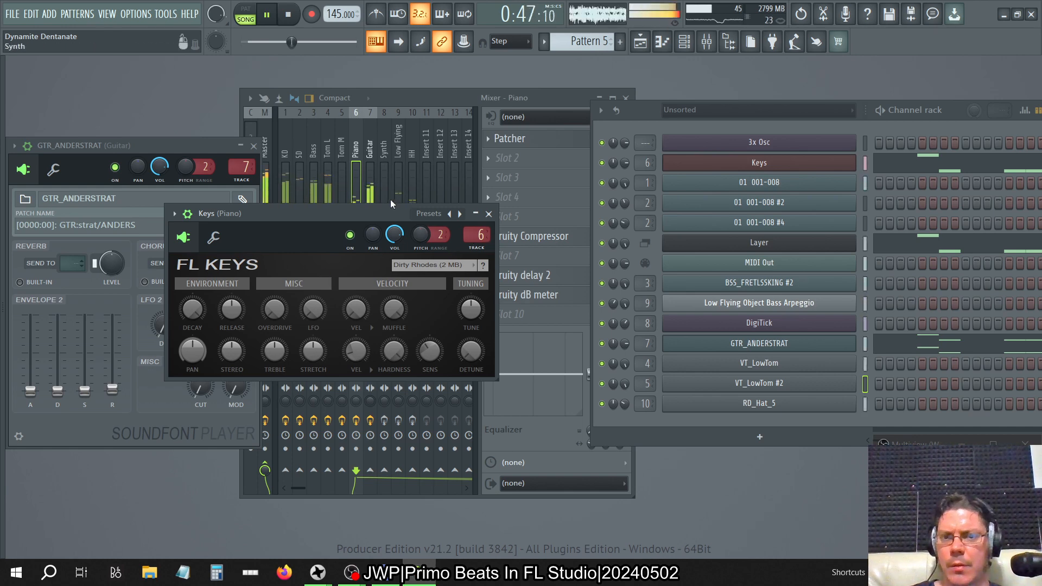
drag(390, 204, 580, 336)
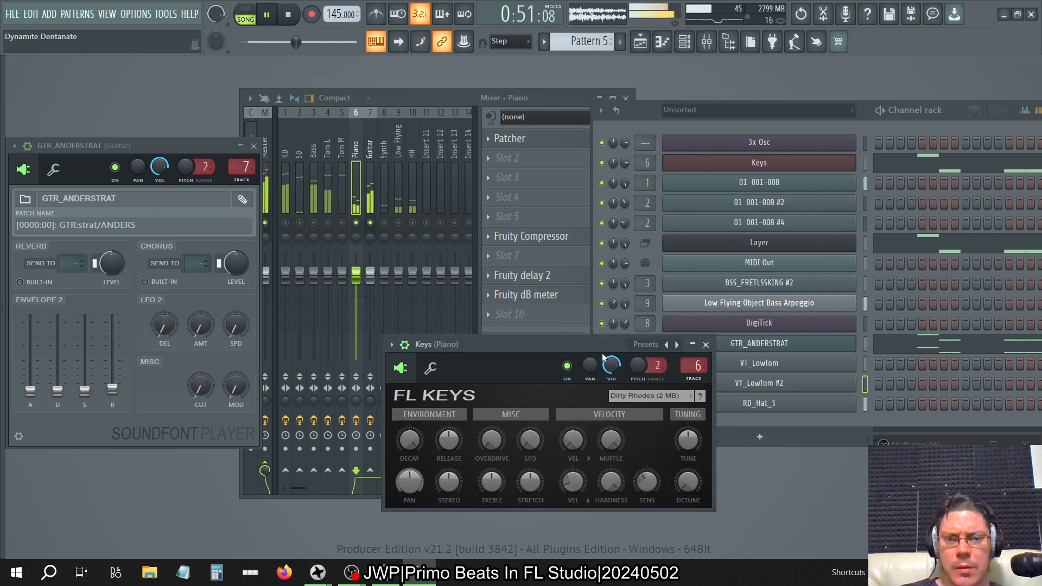
click(705, 345)
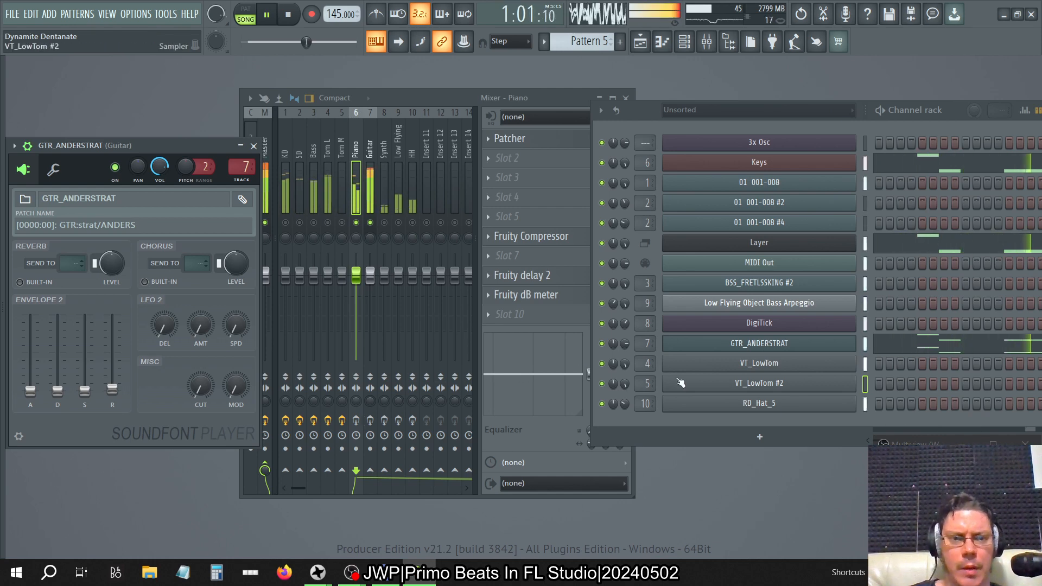
Step: Lower GTR_ANDERSTRAT's volume multiplier in its channel level adjustments, then close the channel and stop playback
click(734, 348)
click(734, 348)
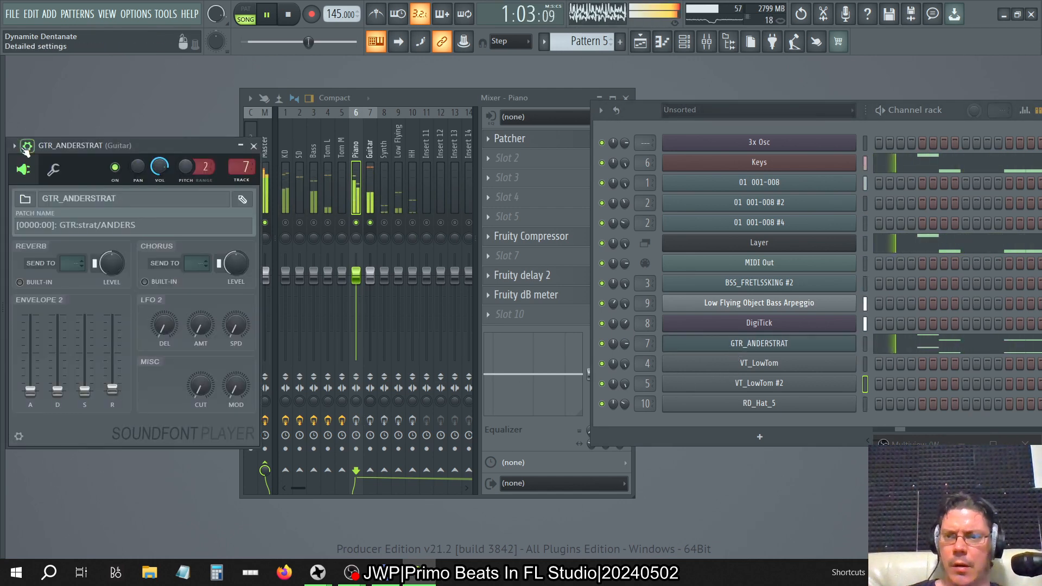
click(53, 169)
drag(60, 221, 59, 236)
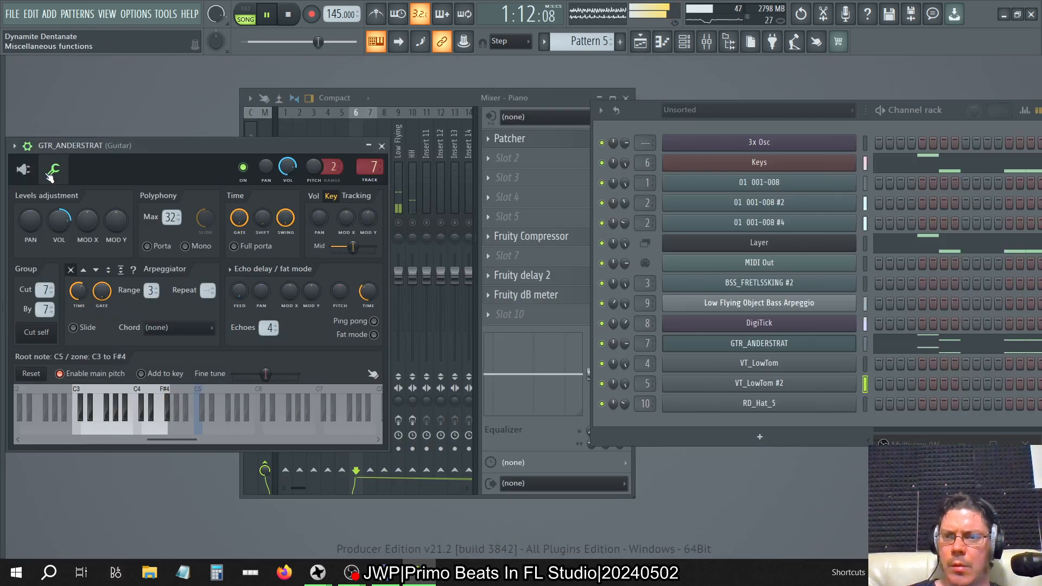
click(25, 163)
click(26, 146)
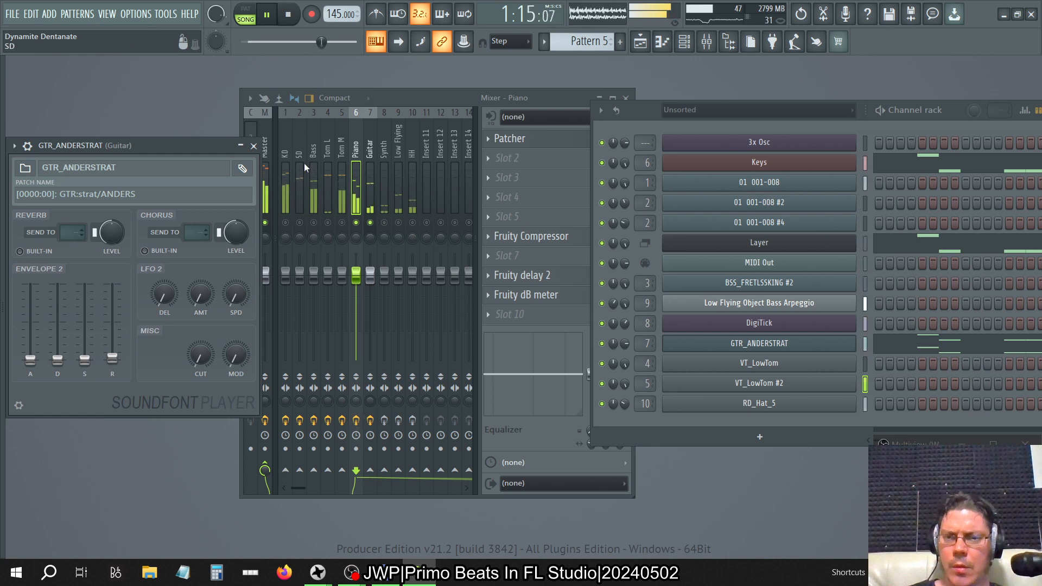
click(253, 146)
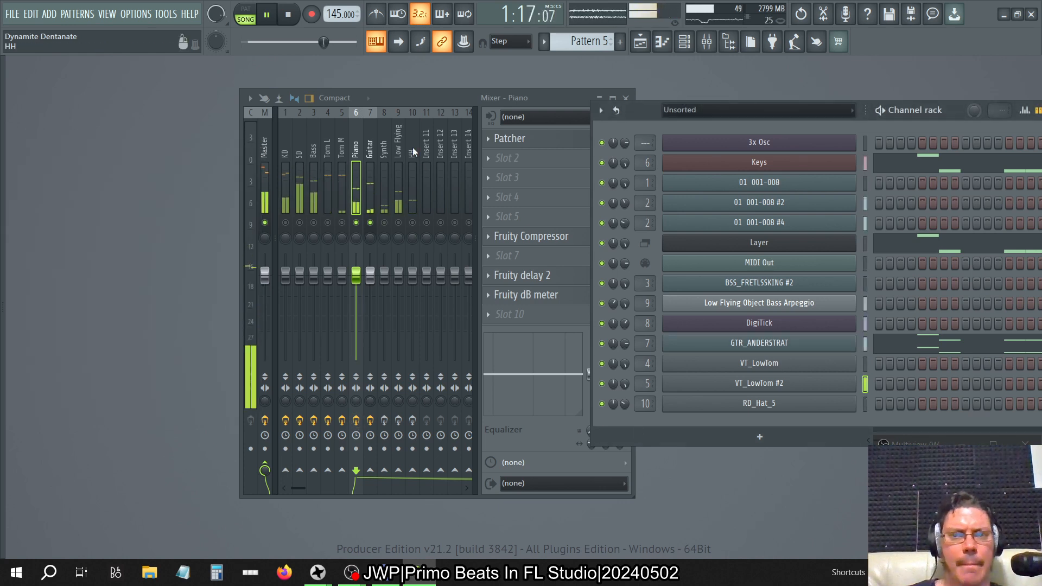
click(415, 93)
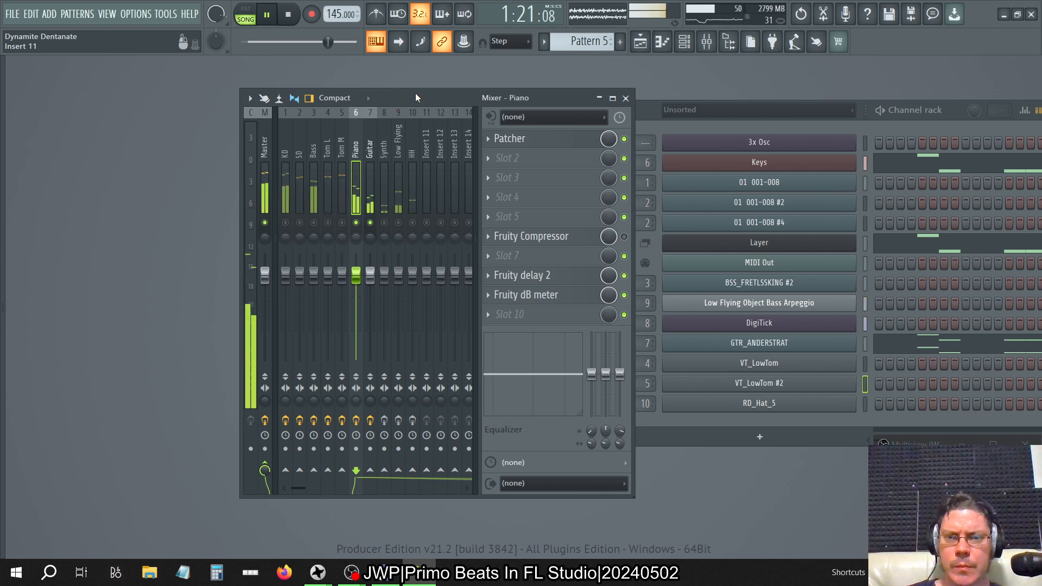
click(288, 15)
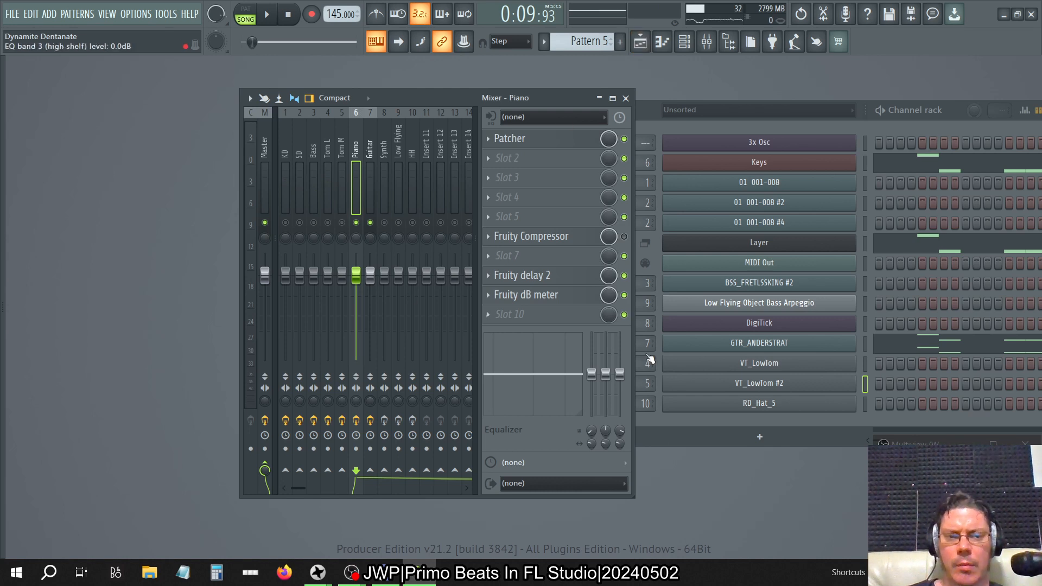
Step: Go through the song's patterns up to the empty Pattern 23 and close the RD_Hat_5 piano roll
click(809, 126)
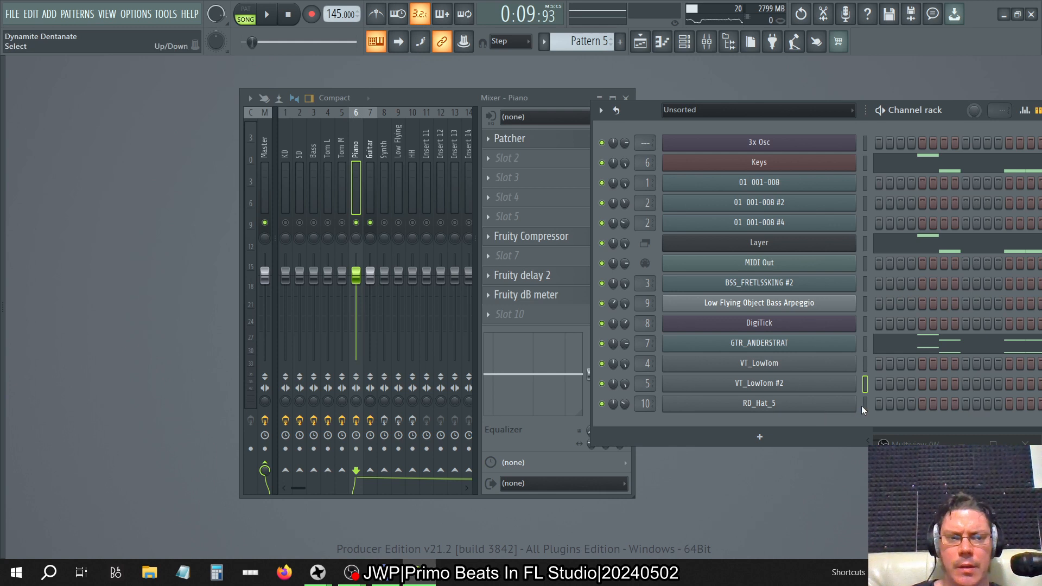
key(KP_Subtract)
key(KP_Subtract)
key(KP_Subtract)
key(KP_Subtract)
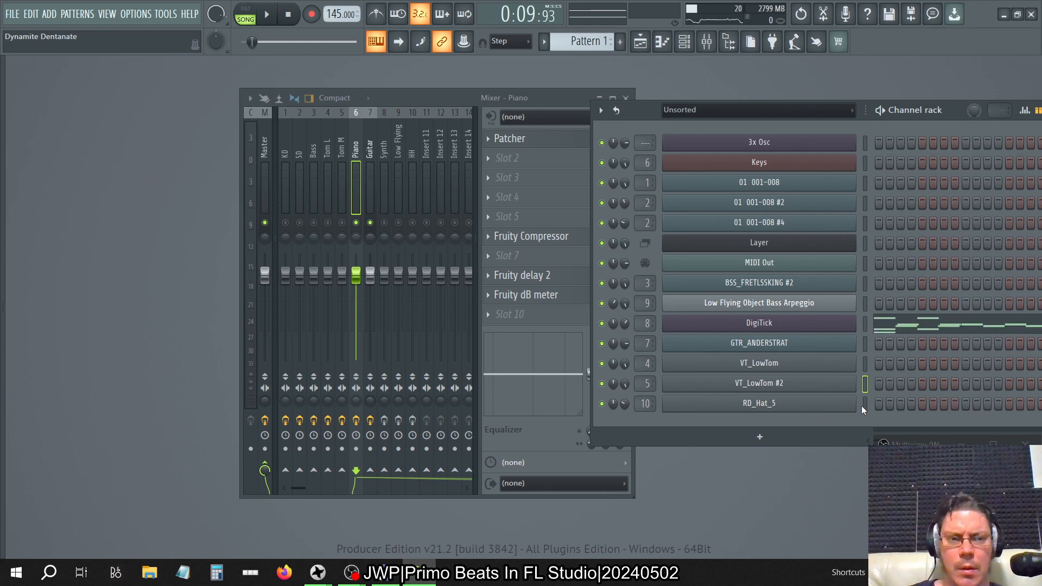
key(KP_Add)
key(KP_Add)
key(KP_Add)
key(KP_Add)
key(KP_Add)
key(KP_Add)
key(KP_Add)
key(KP_Add)
key(KP_Add)
key(KP_Add)
key(KP_Add)
key(KP_Add)
key(KP_Add)
key(KP_Add)
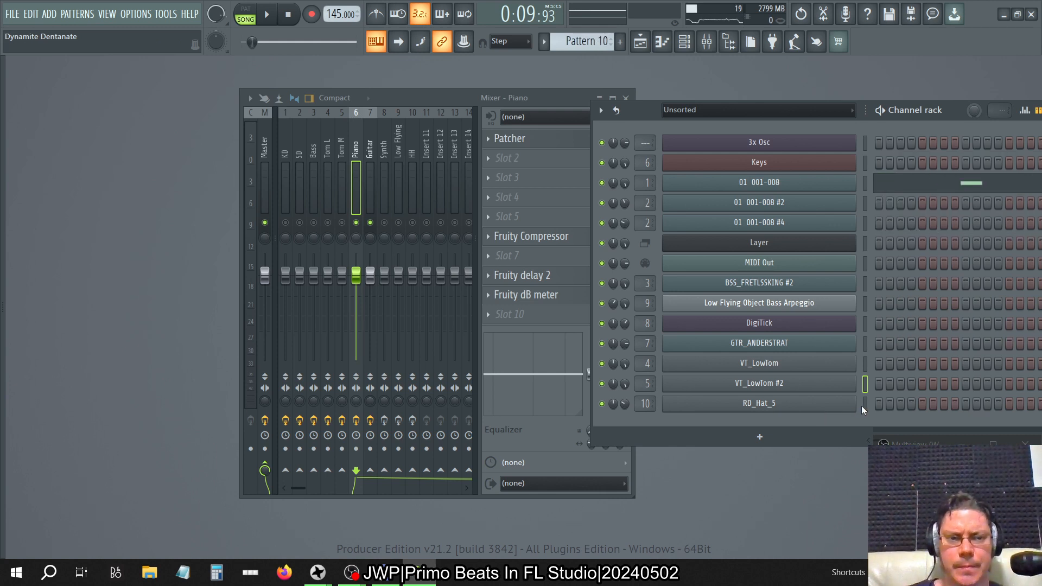
key(KP_Subtract)
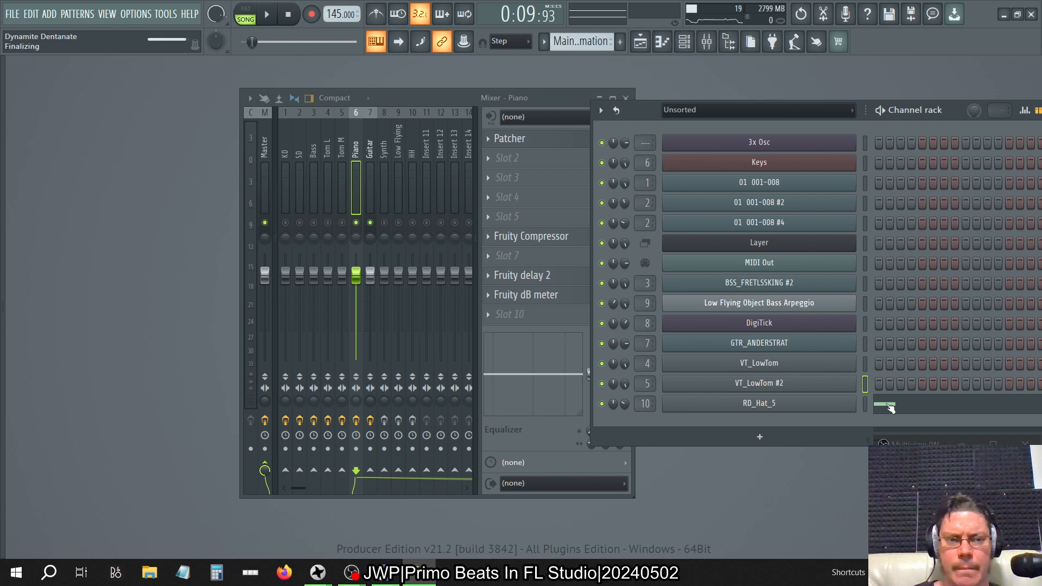
click(885, 404)
key(KP_Add)
key(KP_Add)
key(KP_Add)
key(KP_Add)
key(KP_Add)
key(KP_Add)
key(KP_Add)
key(KP_Add)
key(KP_Add)
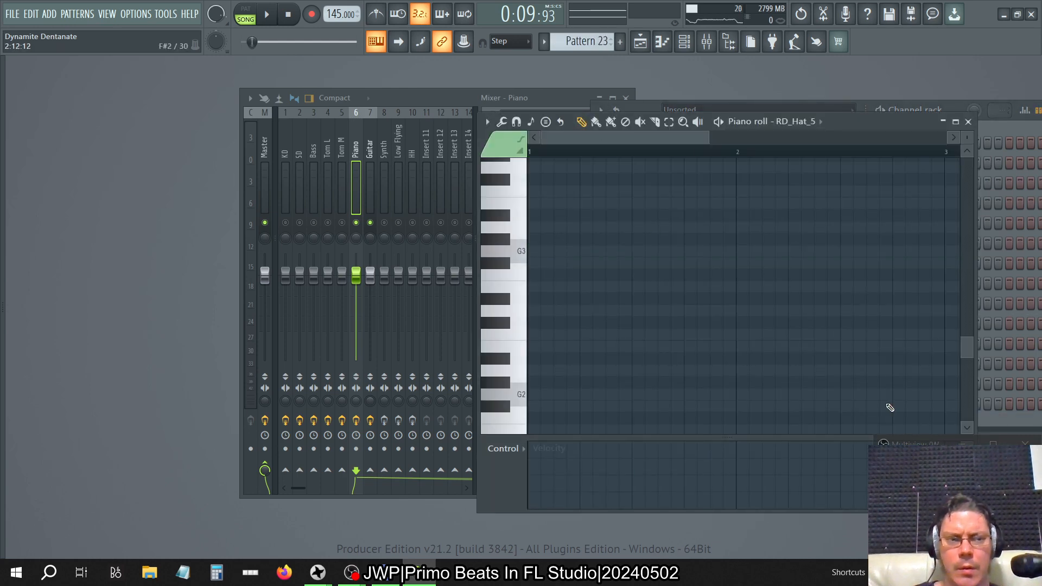
click(970, 122)
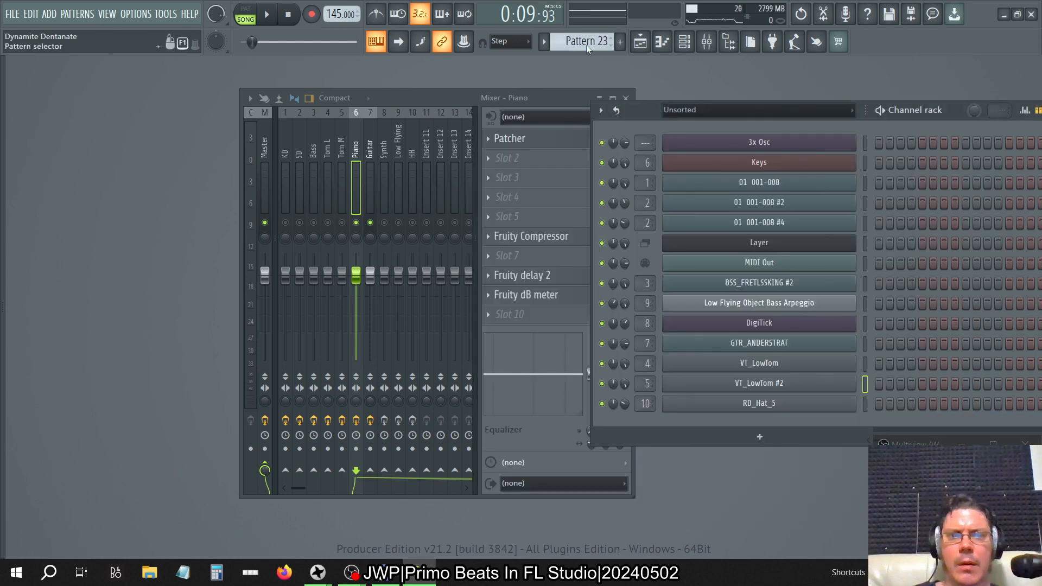
Step: Switch off the effect slots of the Tom L and Tom M mixer tracks
click(314, 200)
click(326, 135)
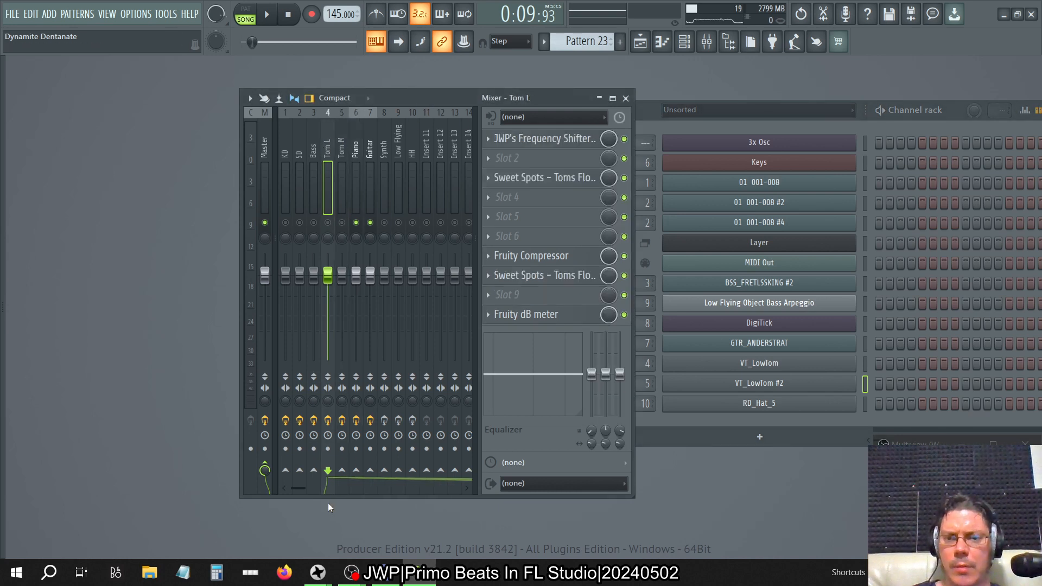
click(329, 421)
click(342, 421)
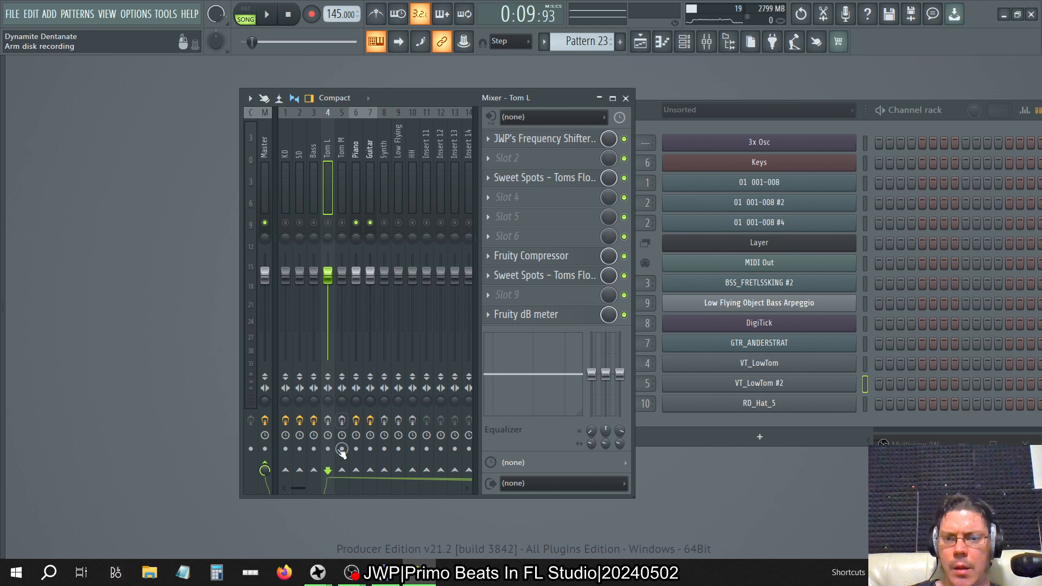
Step: Unmute Tom L and Tom M on the mixer, mute Piano and Guitar, and stop playback
click(329, 222)
click(342, 224)
click(356, 223)
click(370, 224)
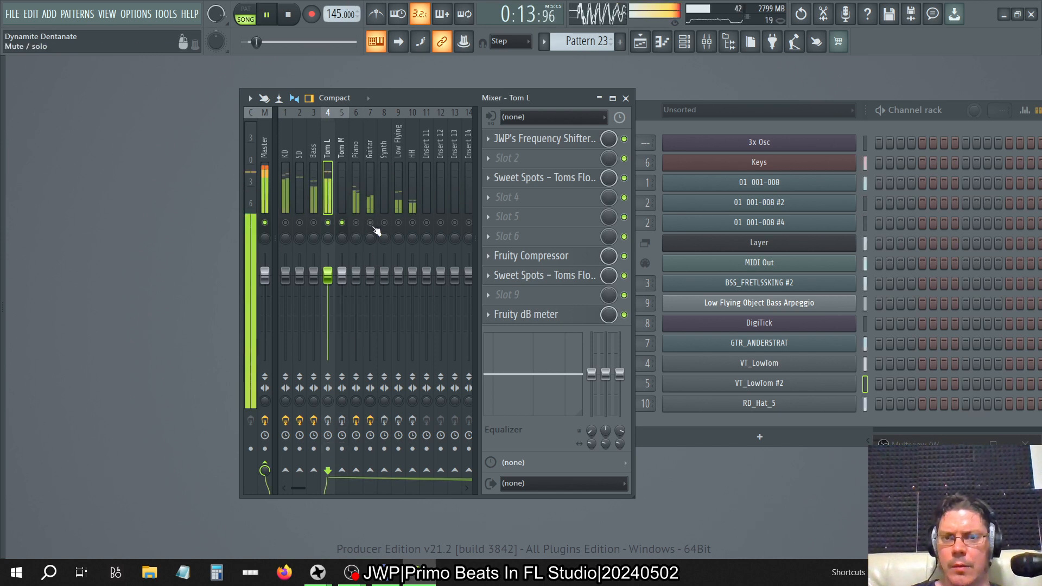
key(space)
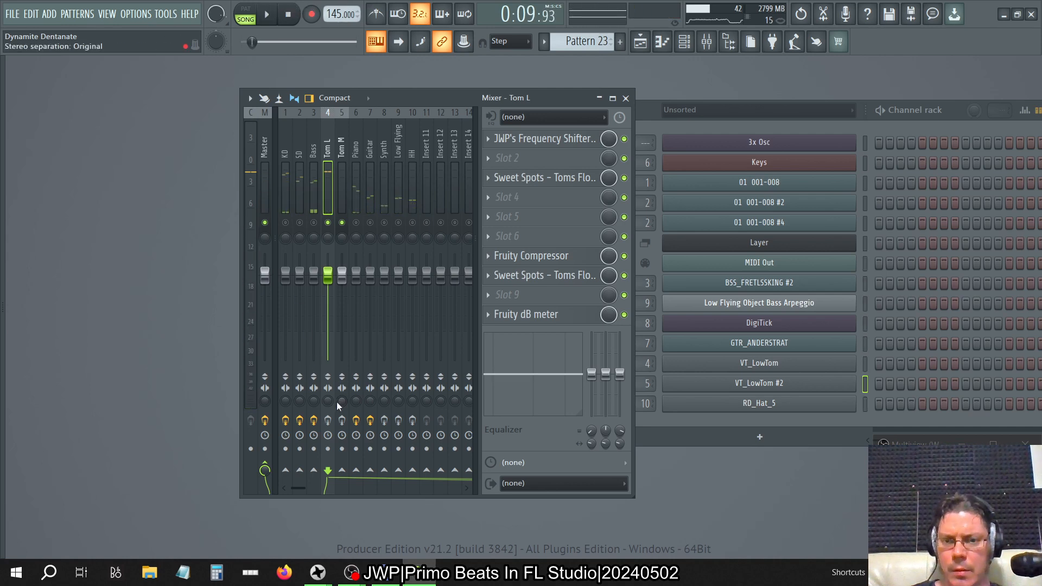
Step: Open the disk recording file selection for the Tom L mixer track
click(328, 449)
click(328, 450)
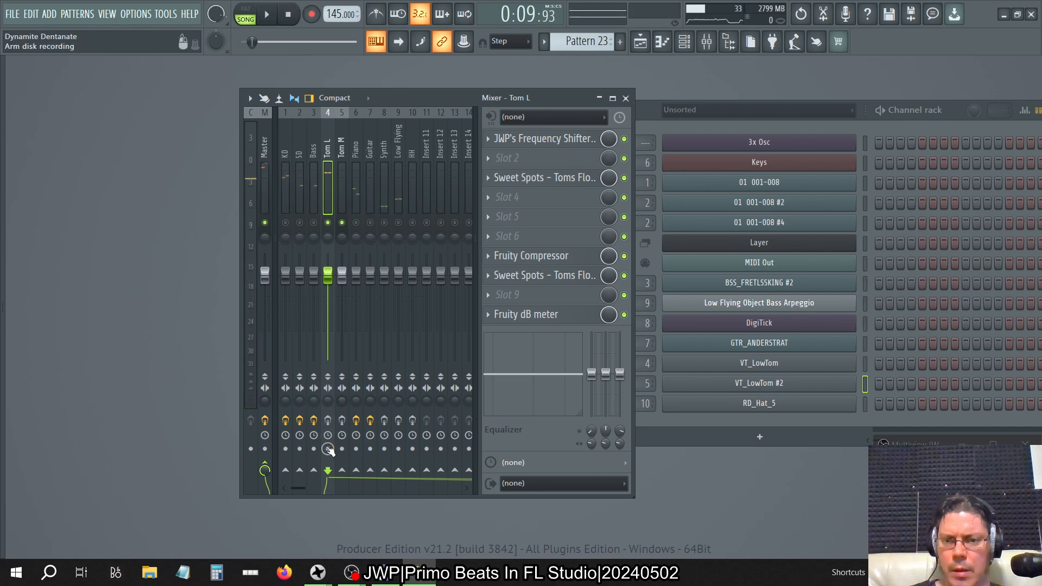
right_click(327, 449)
right_click(440, 277)
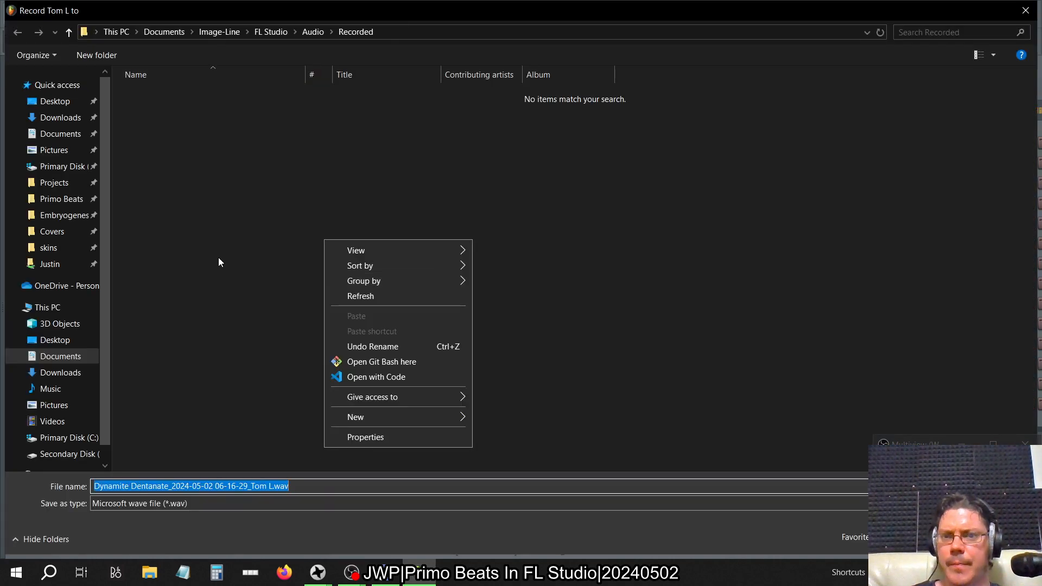
Step: Browse to Primo Beats > Dope Pro > Flp > ContraVerseAll > Audio and examine the names of the existing WAV recordings
click(57, 200)
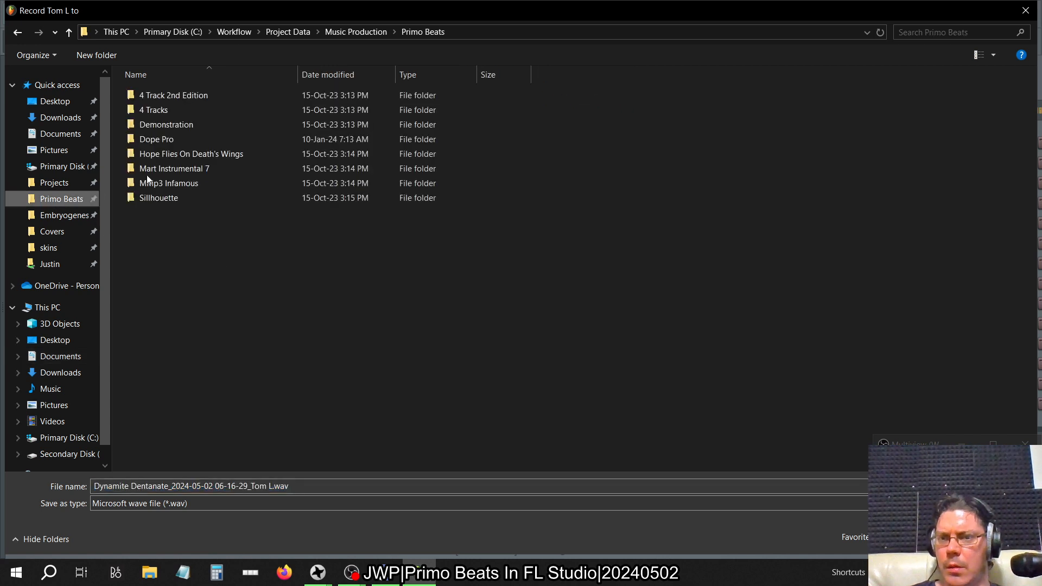
double_click(178, 138)
double_click(168, 101)
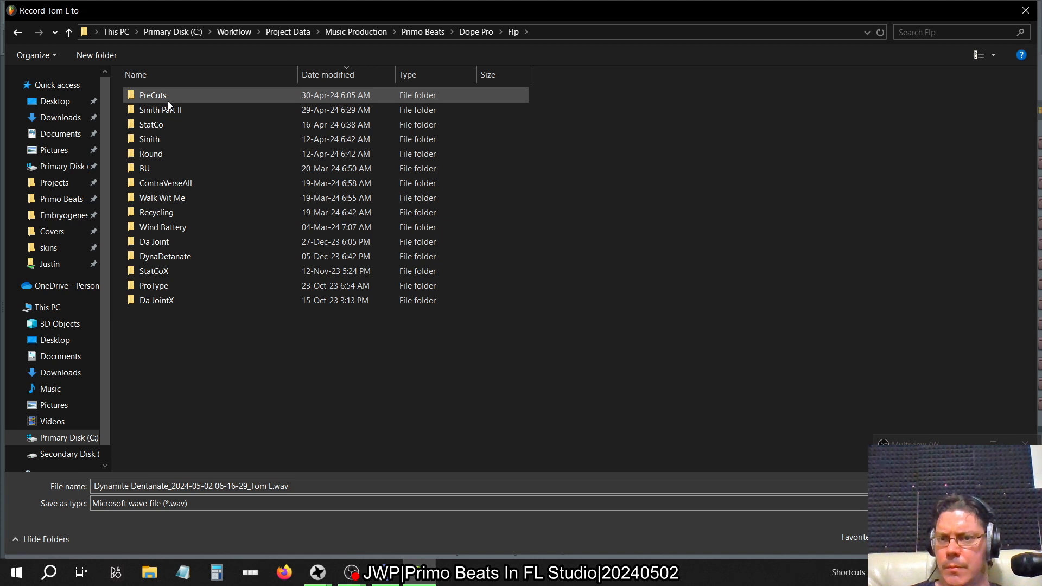
double_click(174, 184)
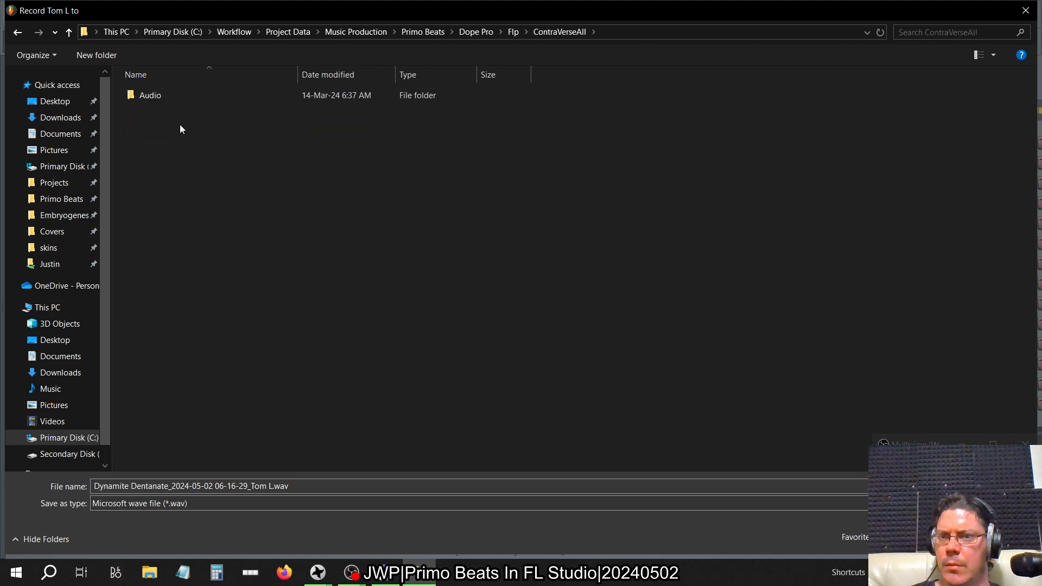
double_click(164, 95)
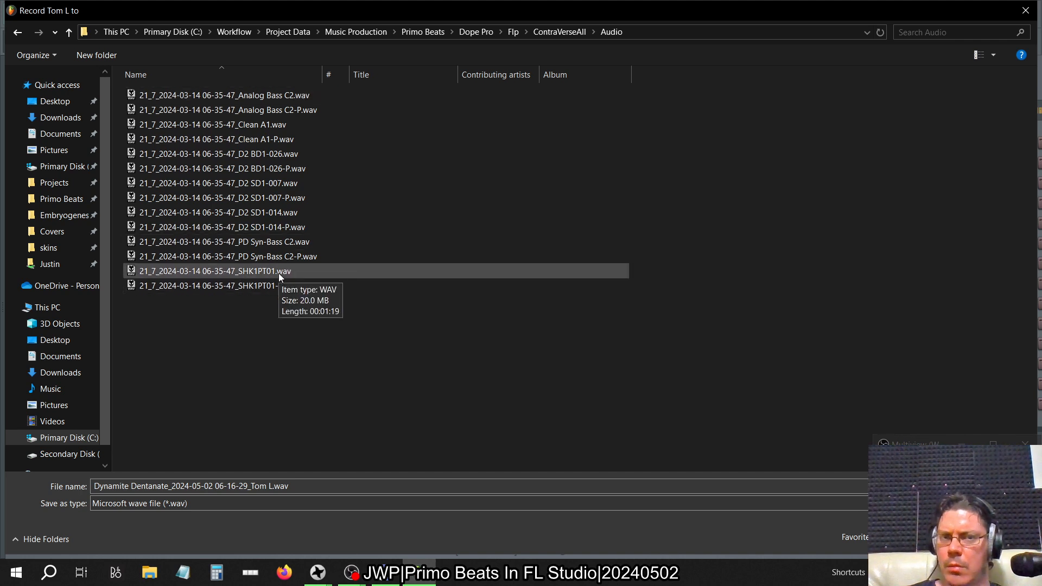
Step: Browse to Flp > DynaDetanate and delete dynadetanate_22-2023_Toms.wav and dynadetanate_22-2023_Toms-Phase.wav
click(512, 31)
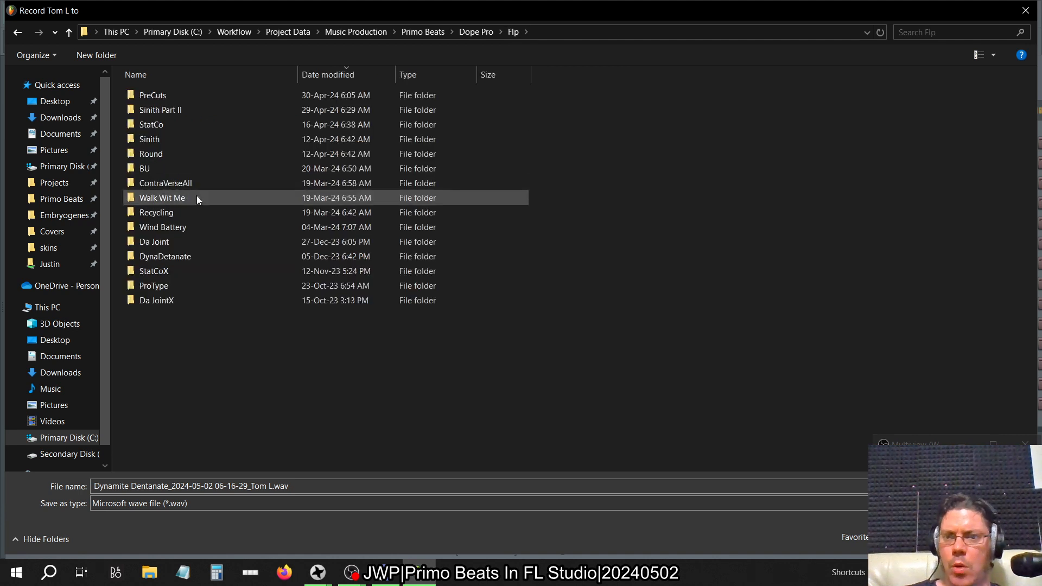
double_click(173, 256)
double_click(221, 72)
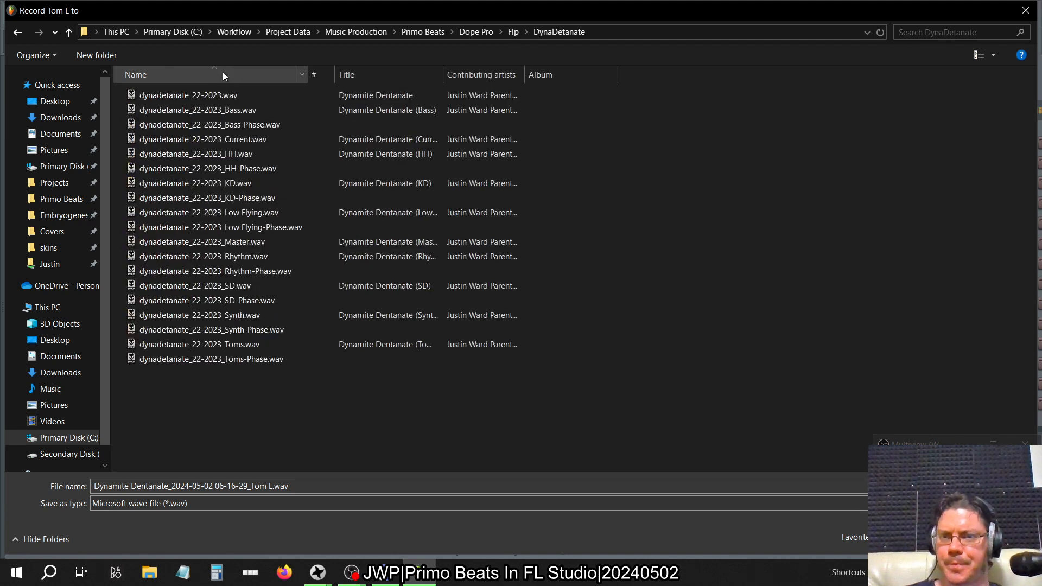
click(243, 346)
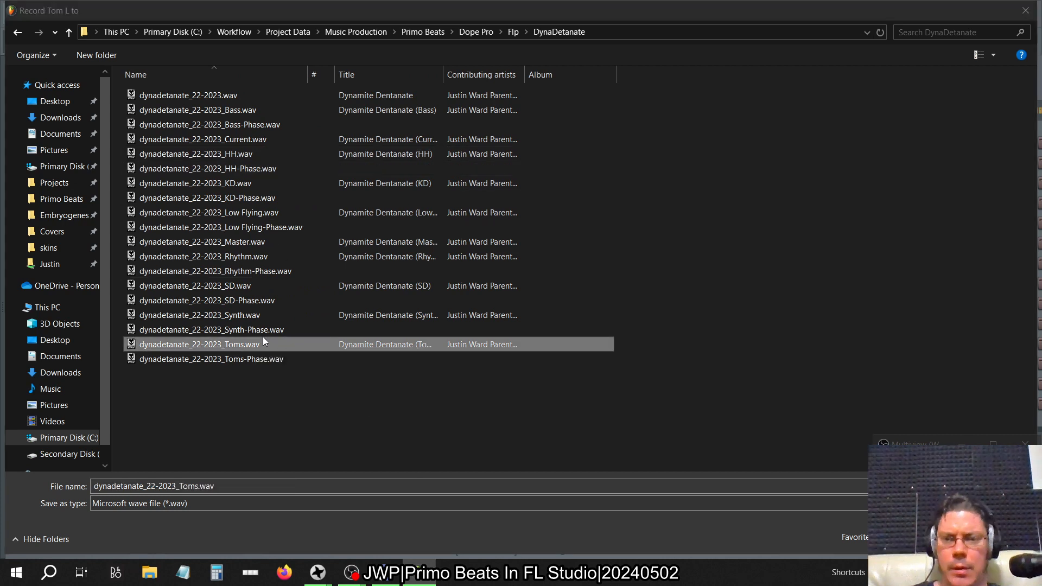
key(Delete)
click(285, 347)
key(Delete)
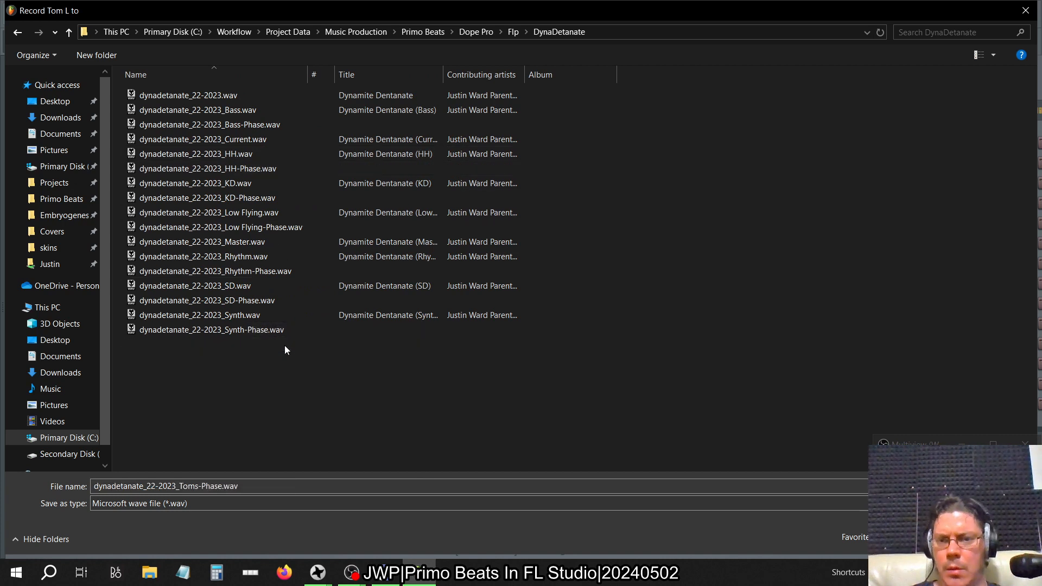
Step: Name the Tom L recording dynadetanate_22-2023_Toms.wav and save it to arm the track
click(224, 487)
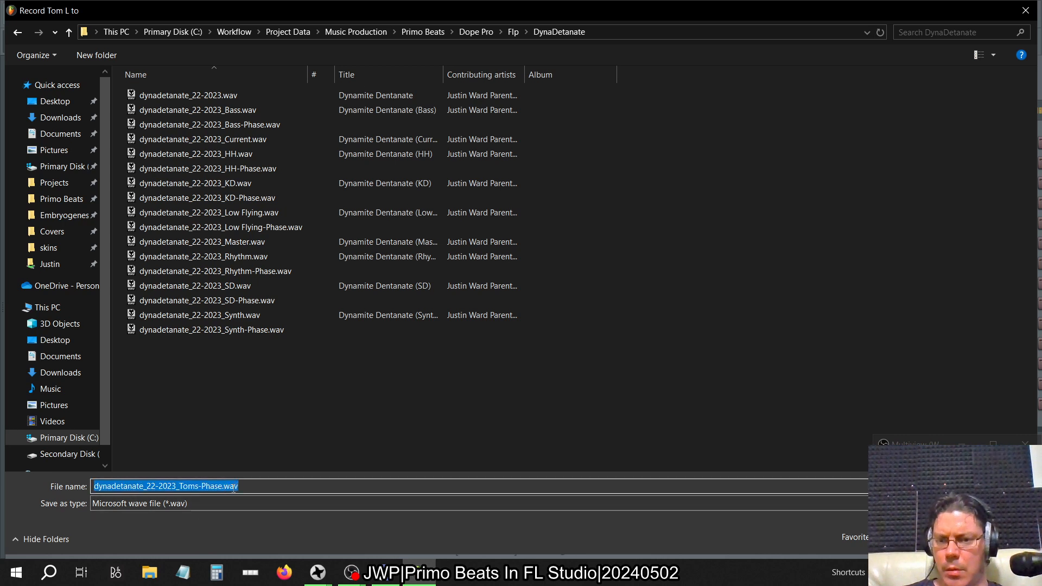
click(223, 486)
key(BackSpace)
key(BackSpace)
key(BackSpace)
key(BackSpace)
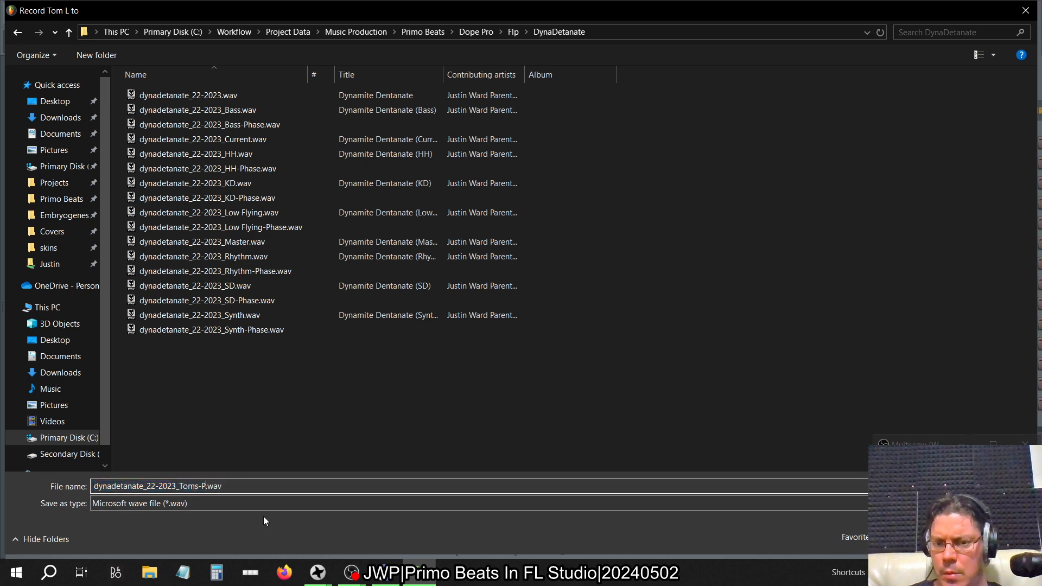
key(BackSpace)
key(BackSpace)
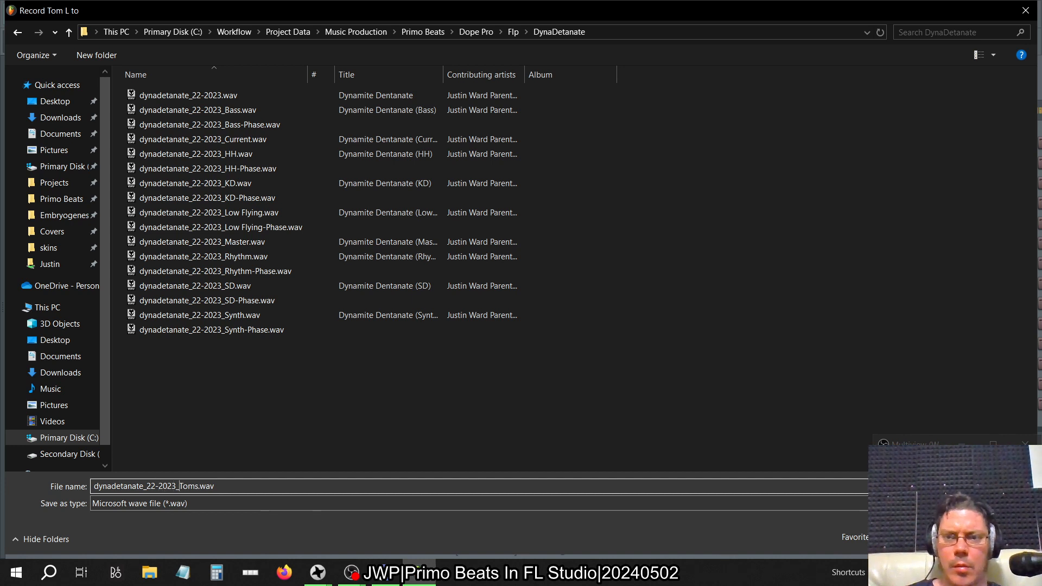
key(Return)
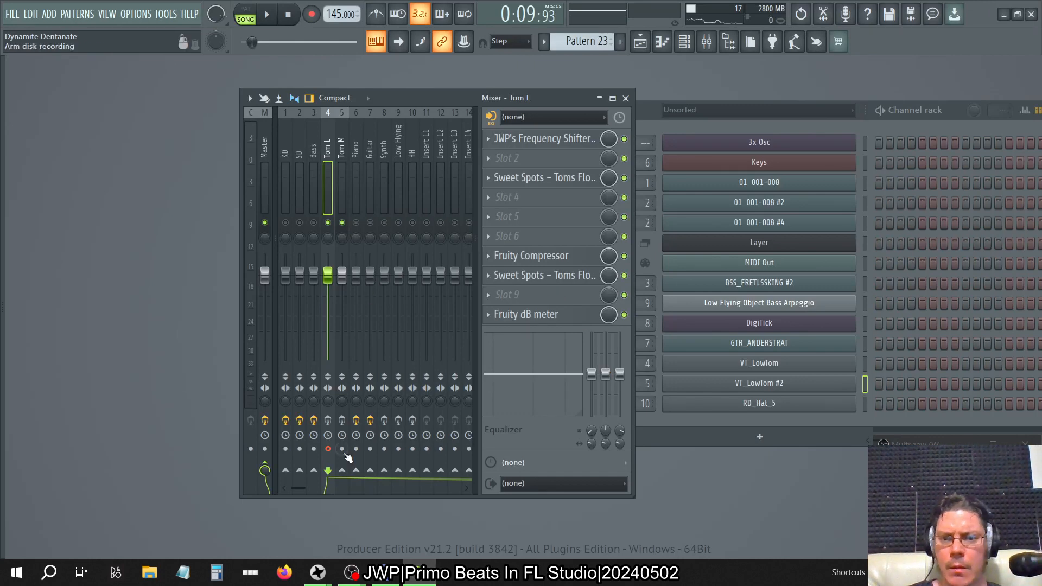
click(342, 449)
right_click(341, 447)
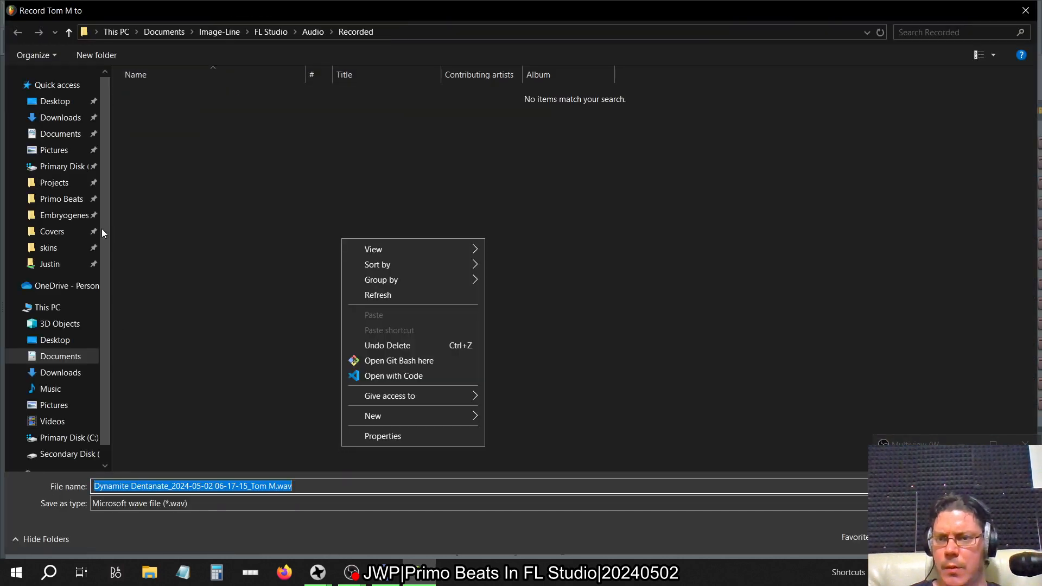
click(63, 201)
double_click(196, 139)
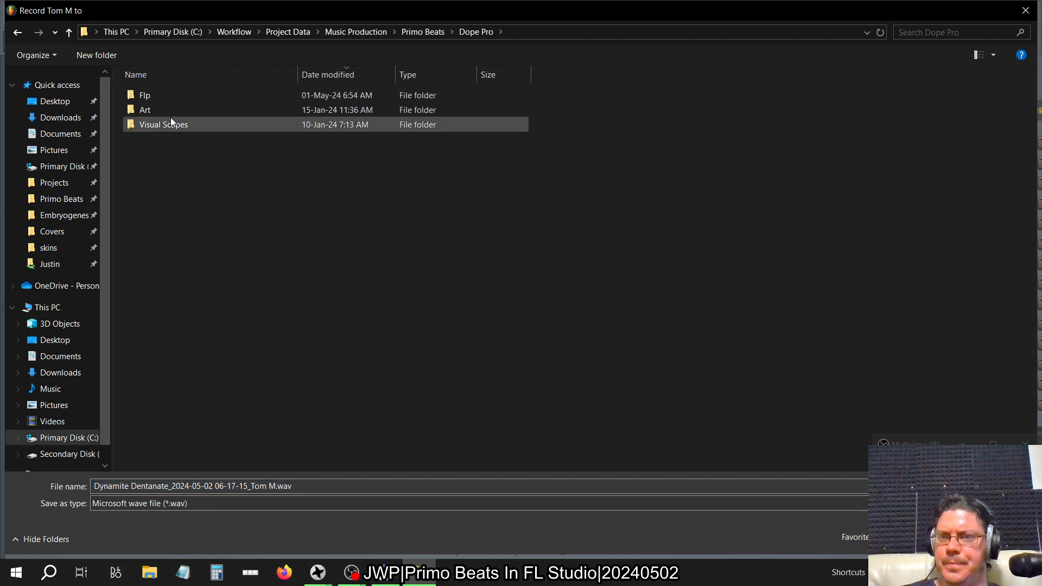
double_click(158, 95)
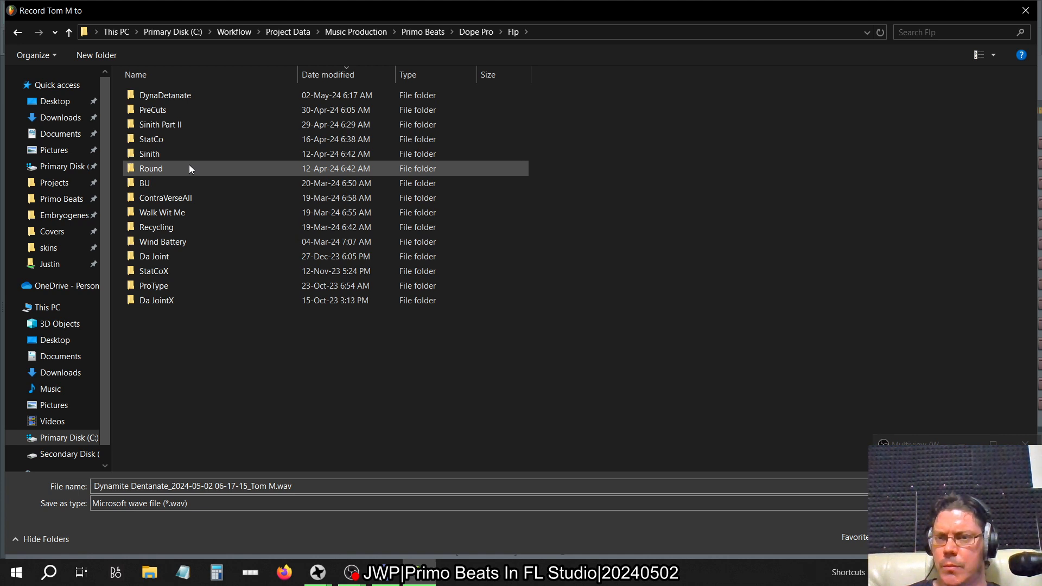
double_click(204, 93)
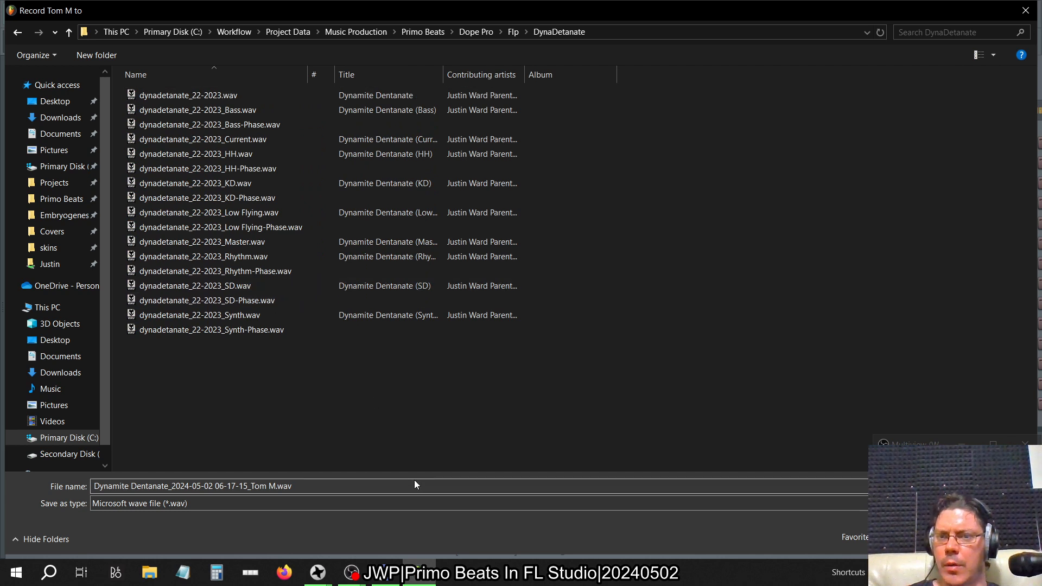
Step: Name the Tom M recording dynadetanate_22-2023_Tom2.wav based on the Synth file's name, copy that name and save
click(239, 315)
click(189, 484)
click(199, 485)
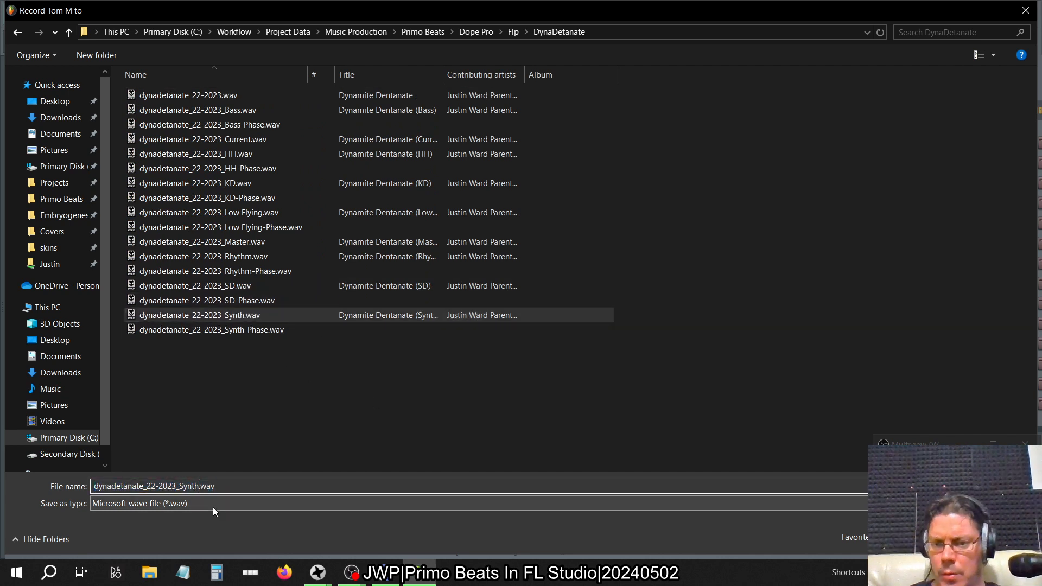
key(BackSpace)
key(BackSpace)
key(BackSpace)
key(BackSpace)
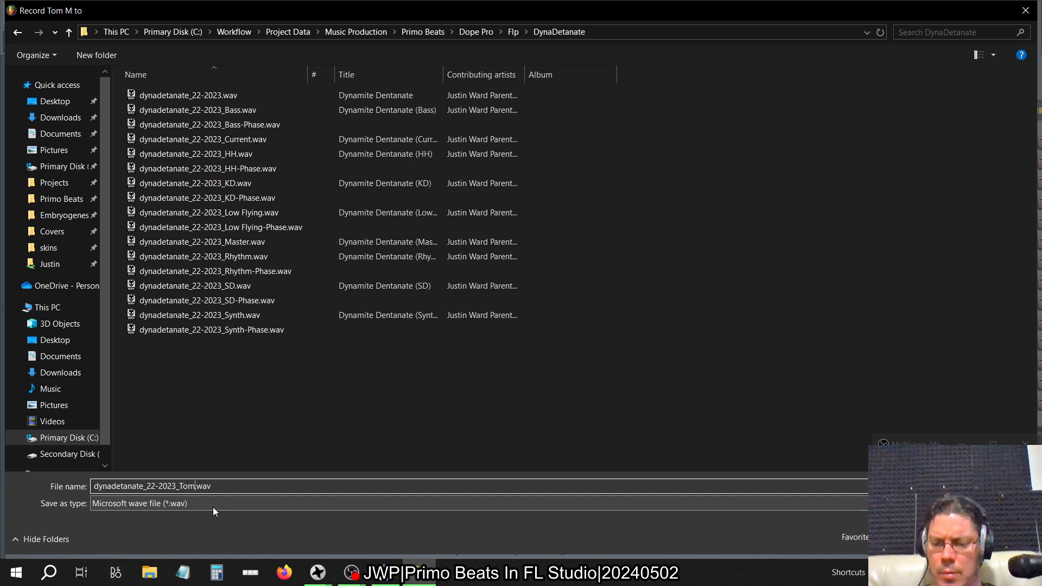
key(ctrl+a)
key(ctrl+c)
key(Return)
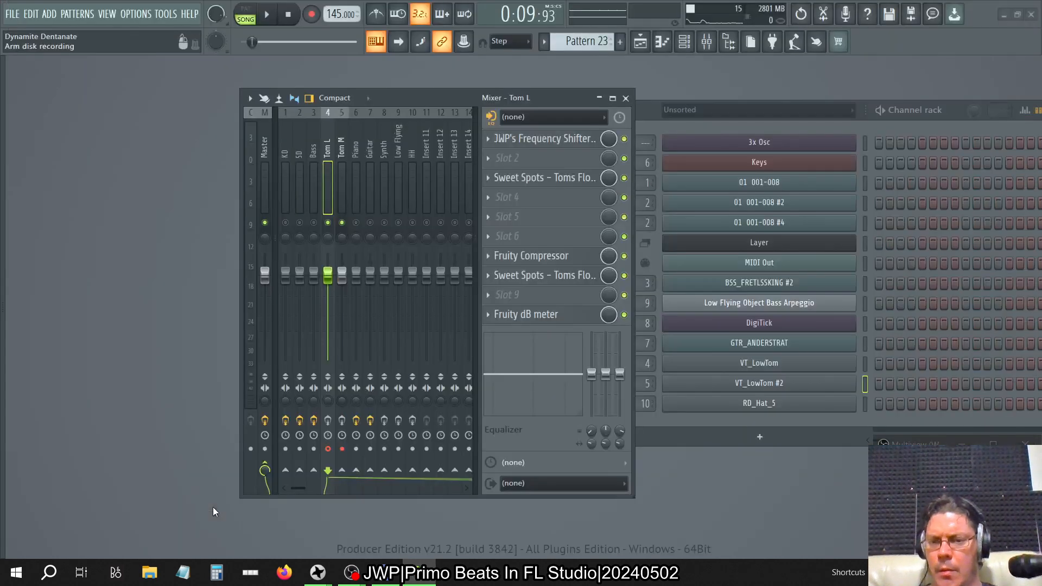
right_click(328, 449)
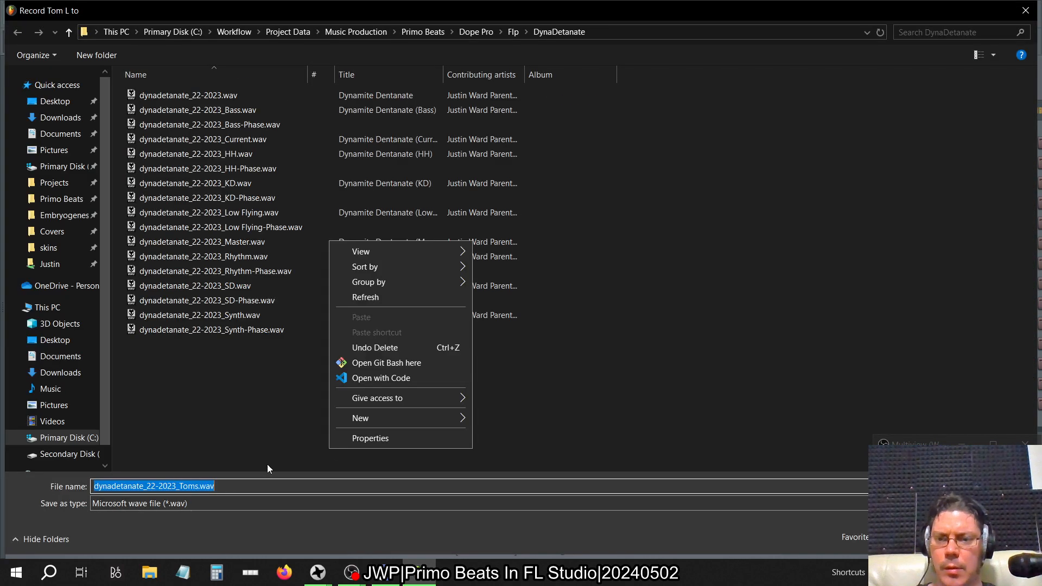
click(227, 486)
key(ctrl+a)
key(ctrl+v)
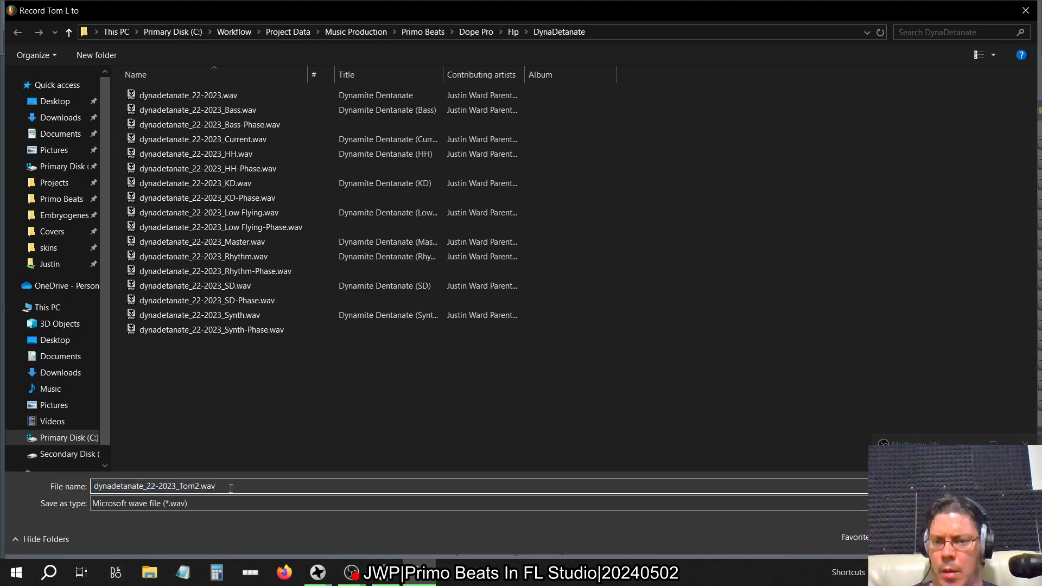
key(Left)
key(Left)
key(Left)
key(Left)
key(BackSpace)
key(Return)
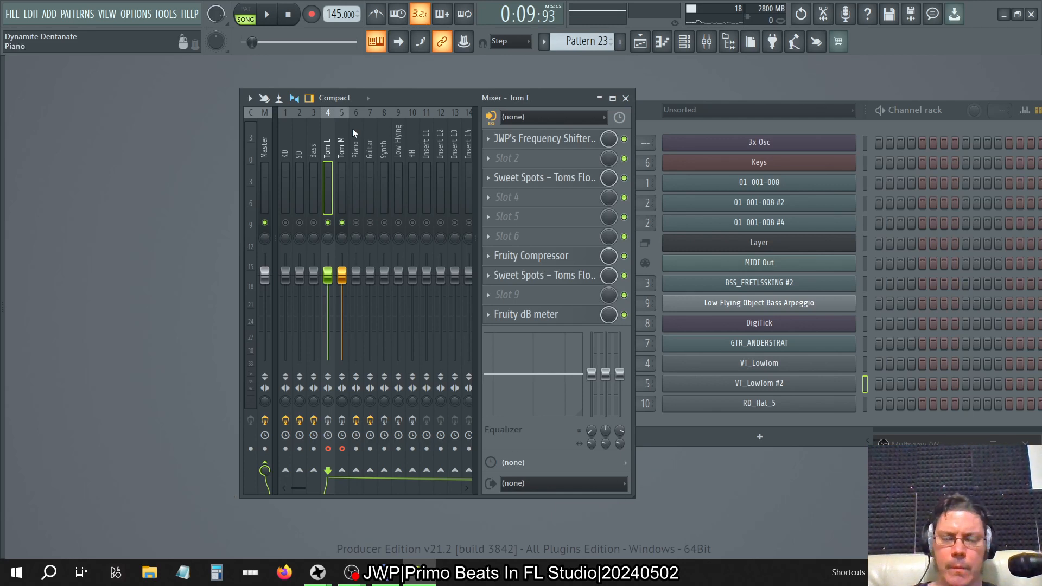
Step: Render the armed mixer tracks to wave files with the WAV bit depth set to 24Bit int
click(249, 98)
mouse_move(255, 129)
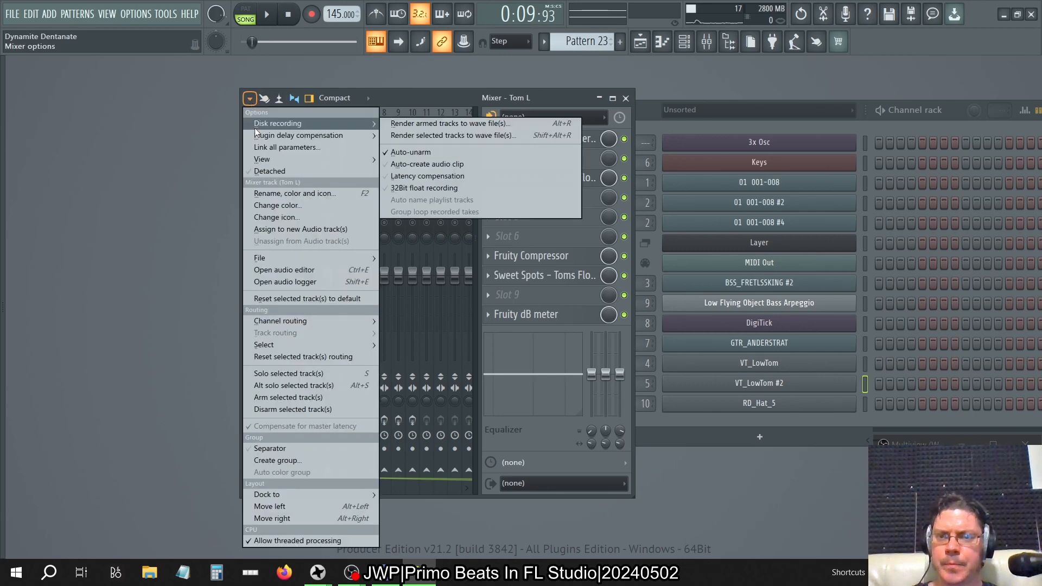
click(423, 124)
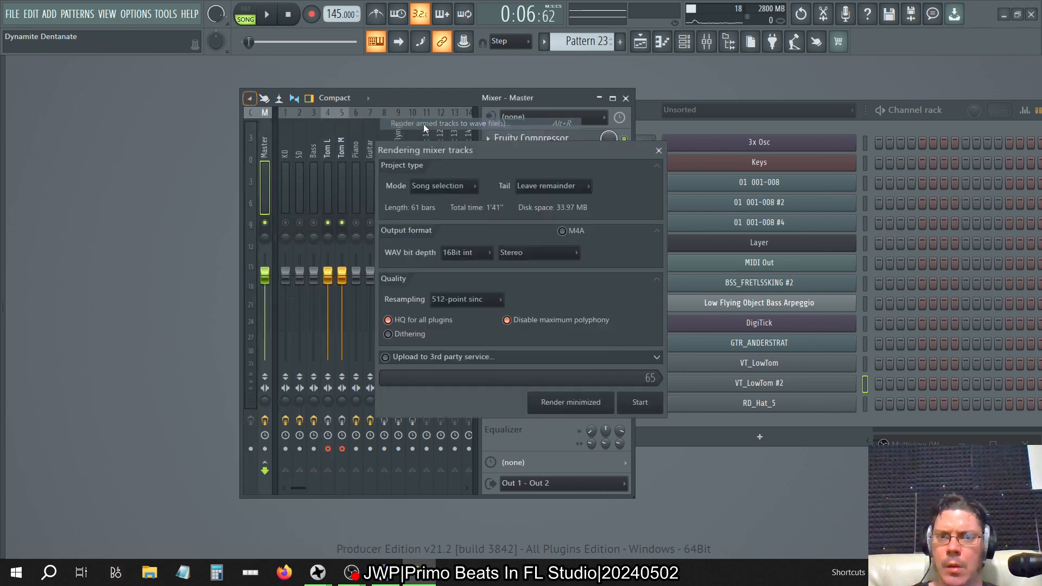
click(480, 251)
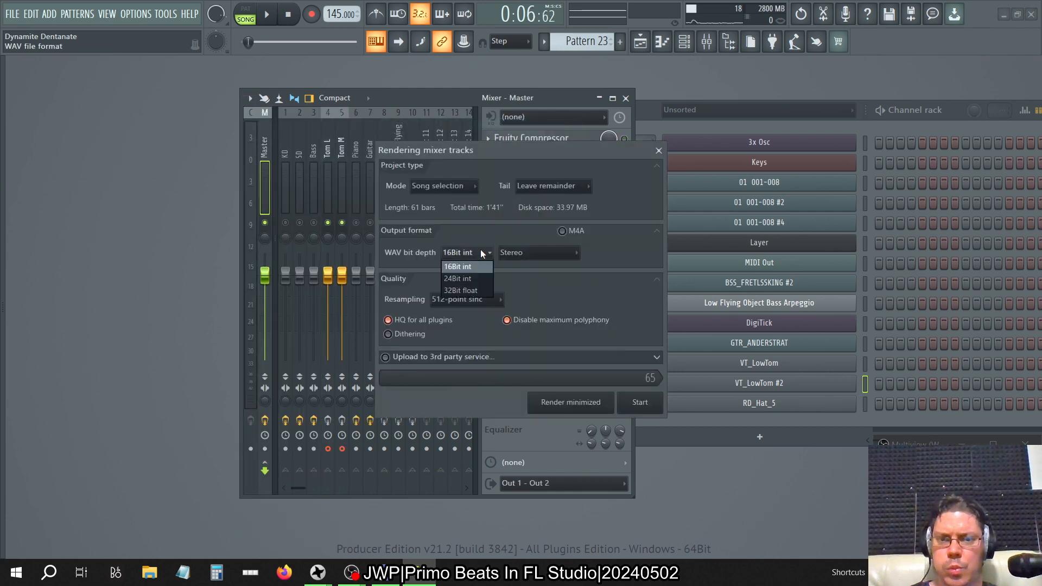
click(474, 280)
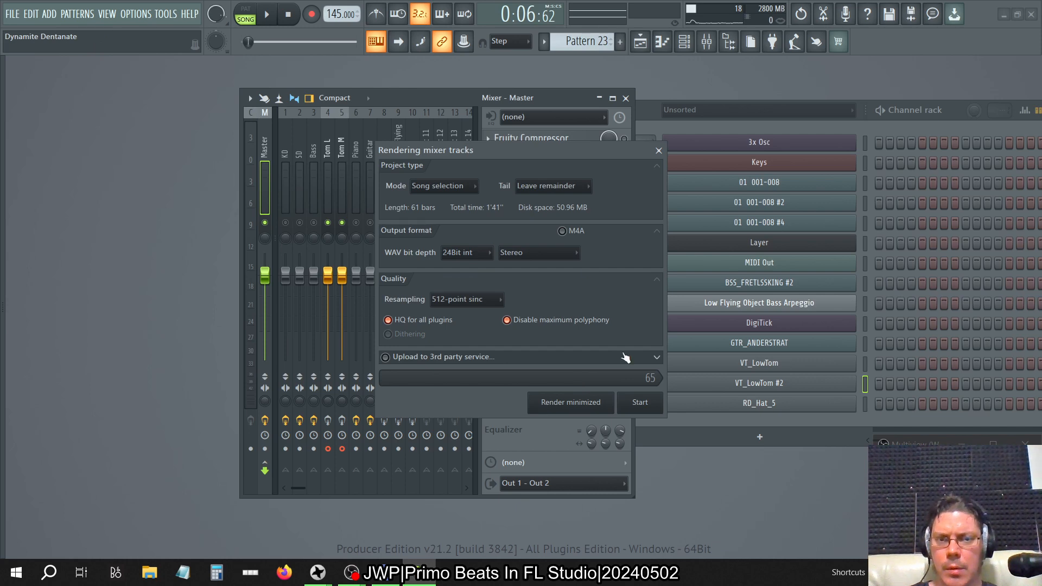
click(632, 406)
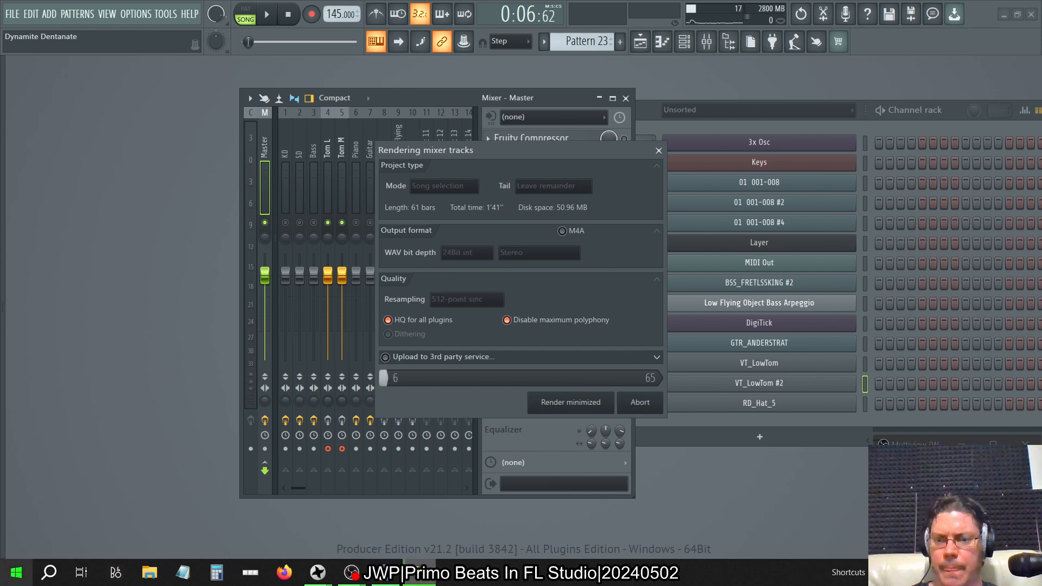
Step: Launch iZotope RX 9 Audio Editor and open its Batch Processor
click(7, 584)
text(rx)
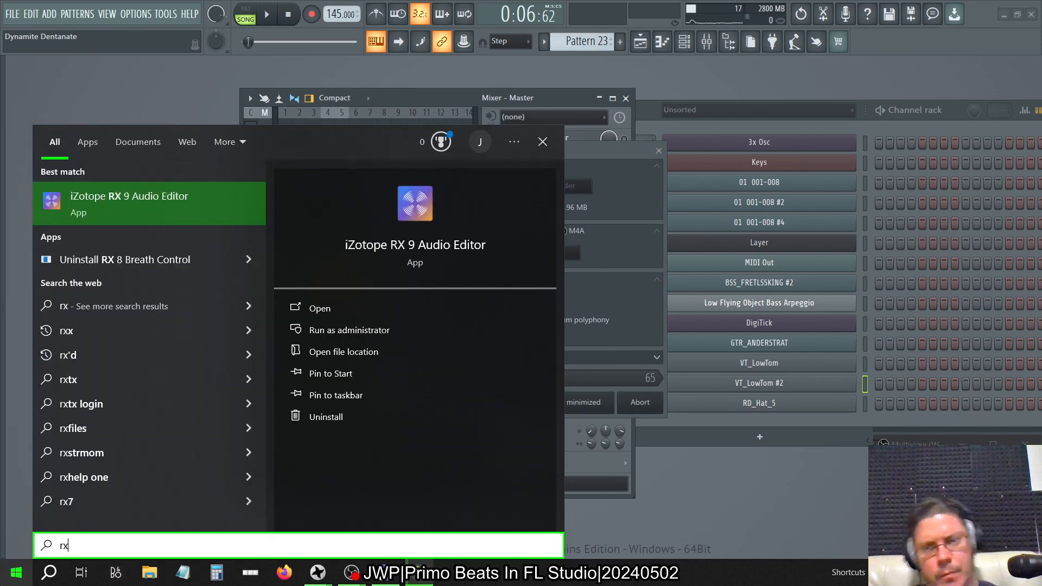
key(Return)
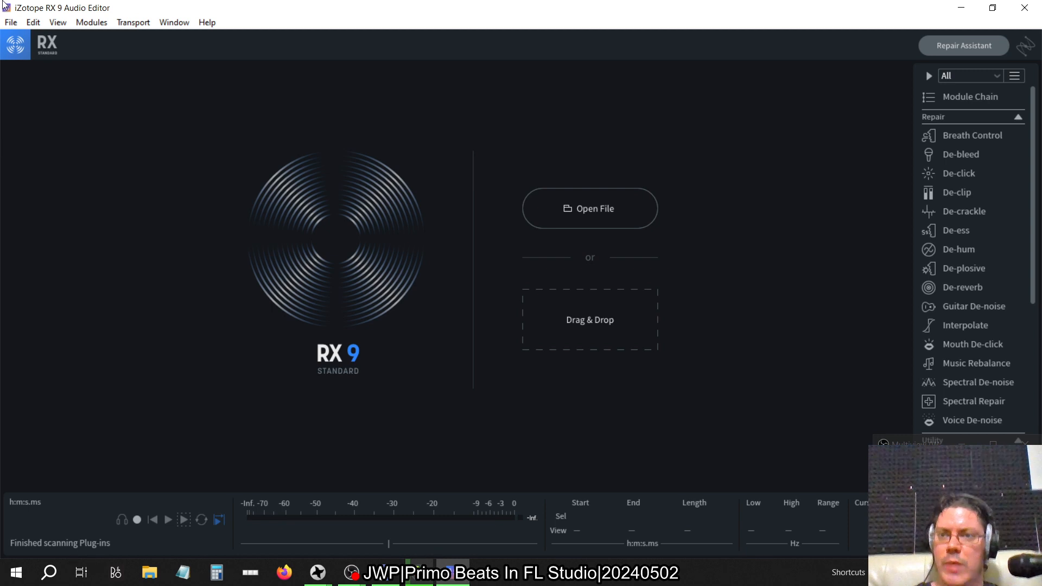
click(131, 22)
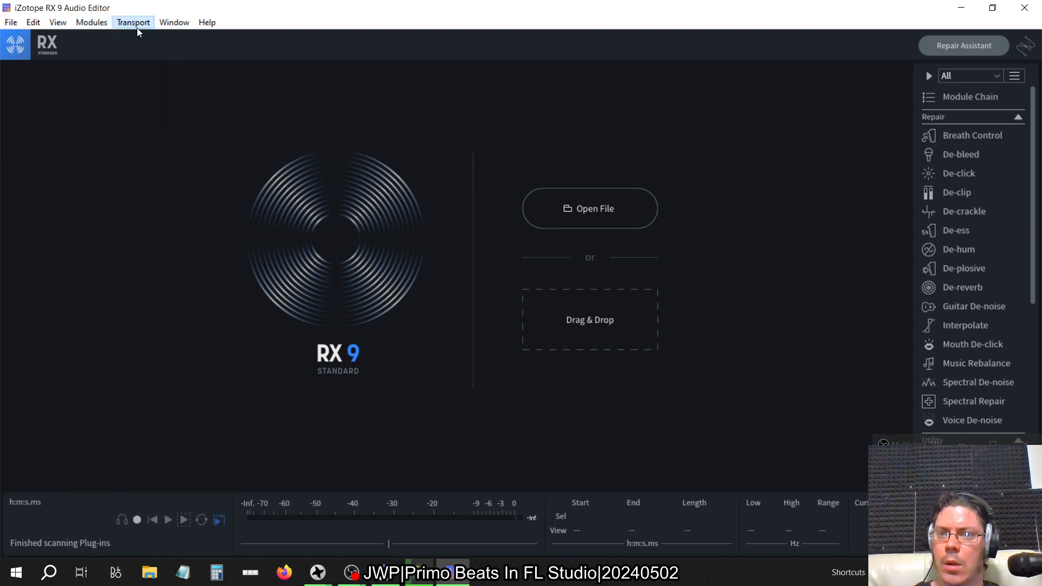
mouse_move(177, 26)
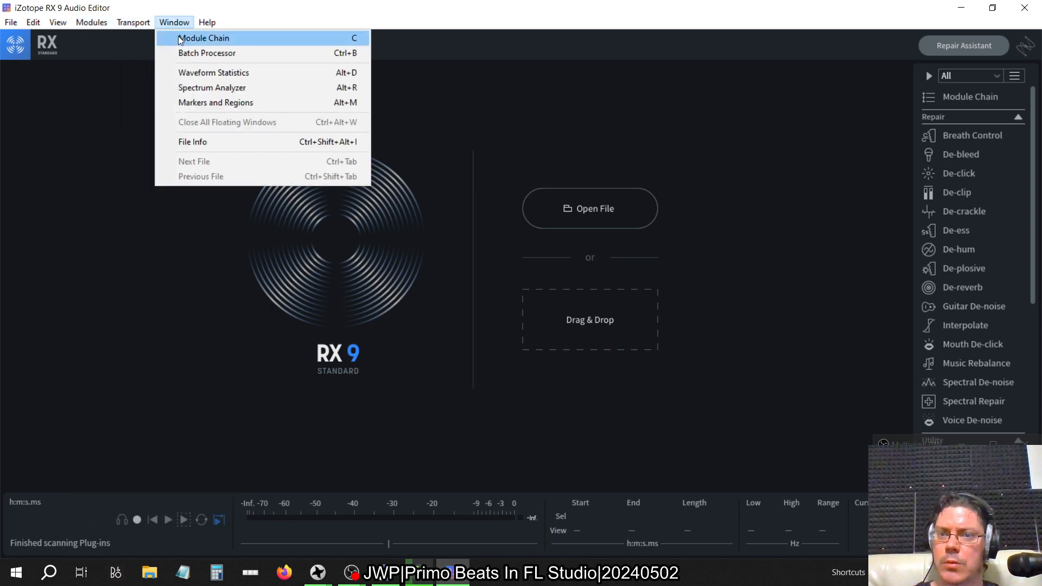
click(181, 53)
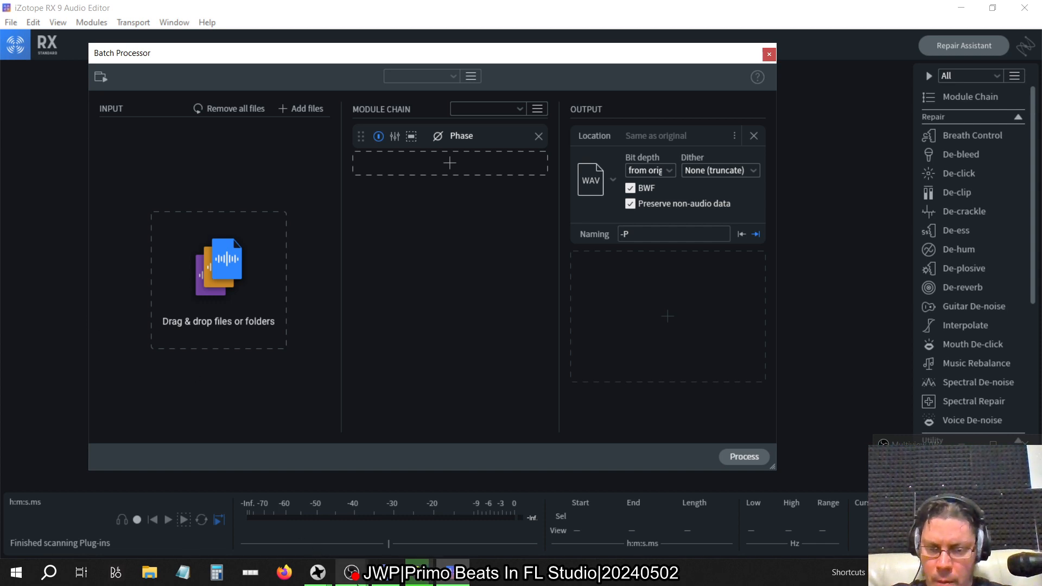
click(352, 580)
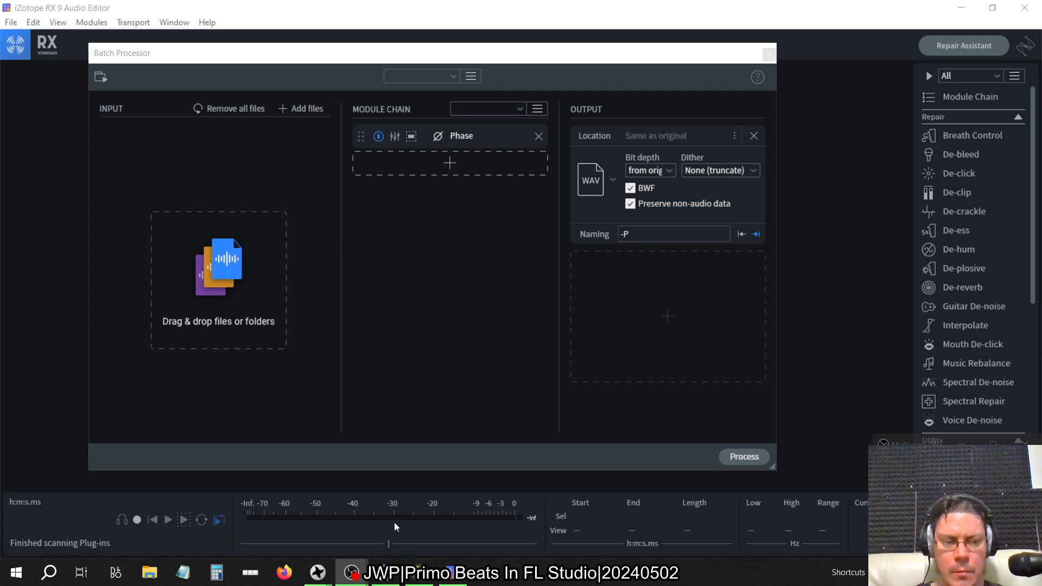
key(alt+Tab)
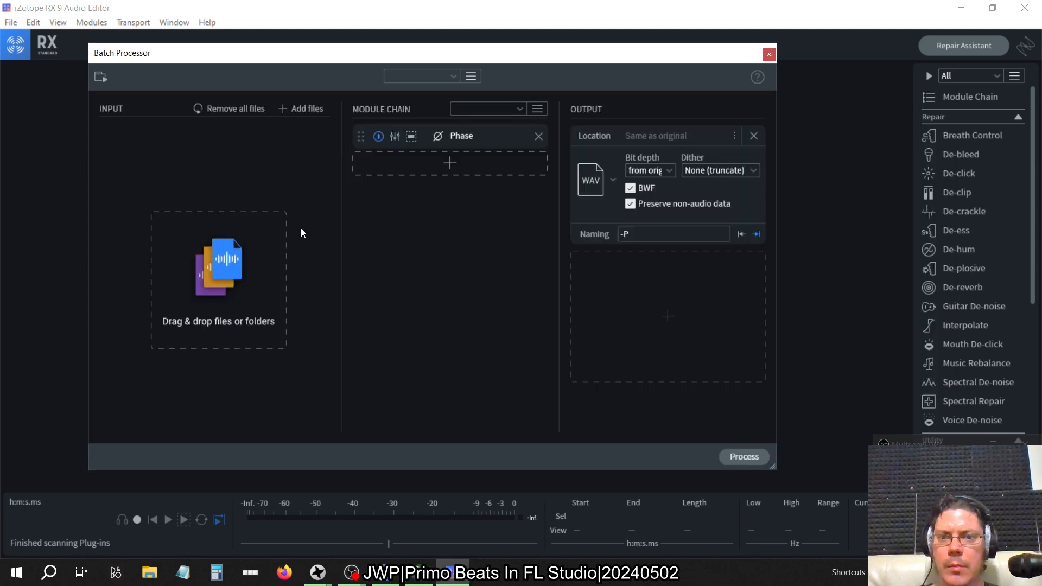
Step: Browse to the DynaDetanate folder for batch input files and widen the name column to show full file names
click(300, 109)
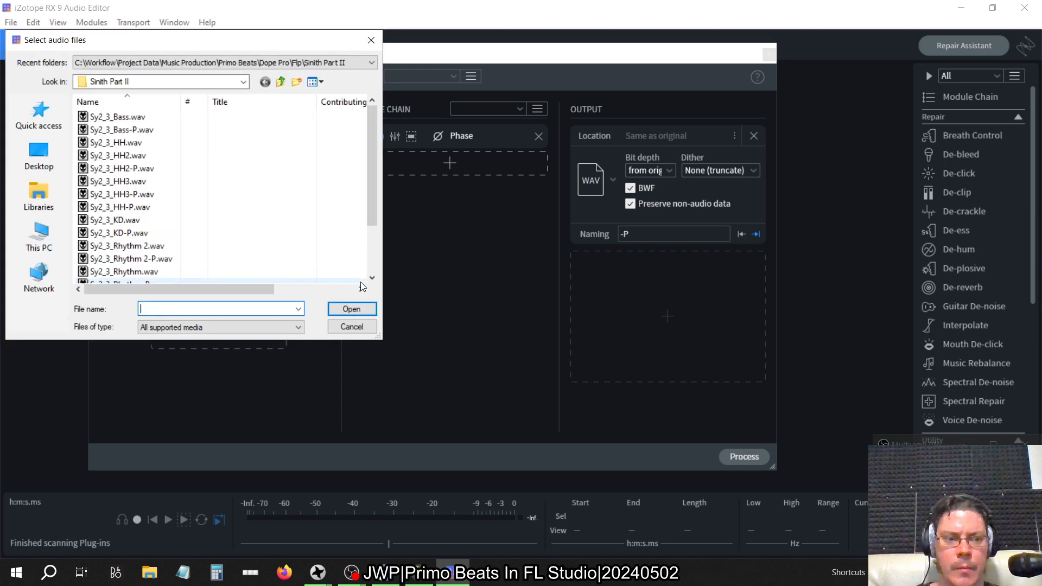
scroll(255, 221, down, 2)
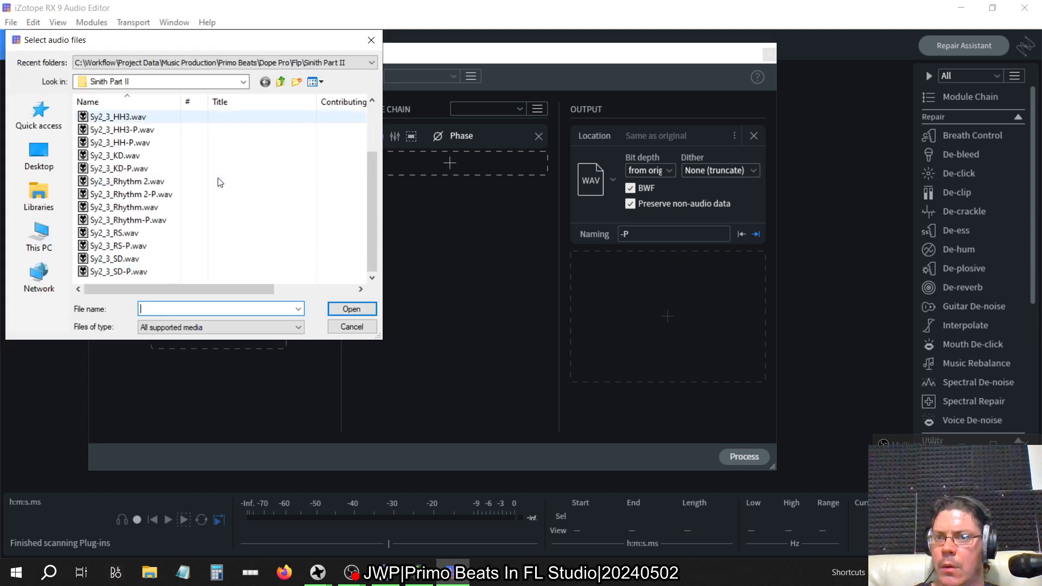
double_click(281, 82)
double_click(112, 130)
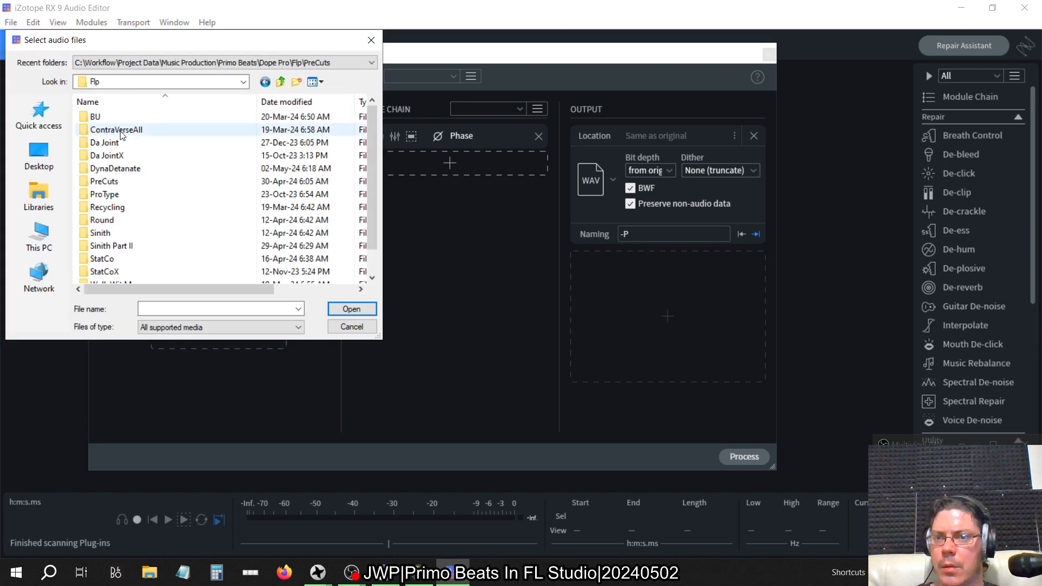
double_click(115, 168)
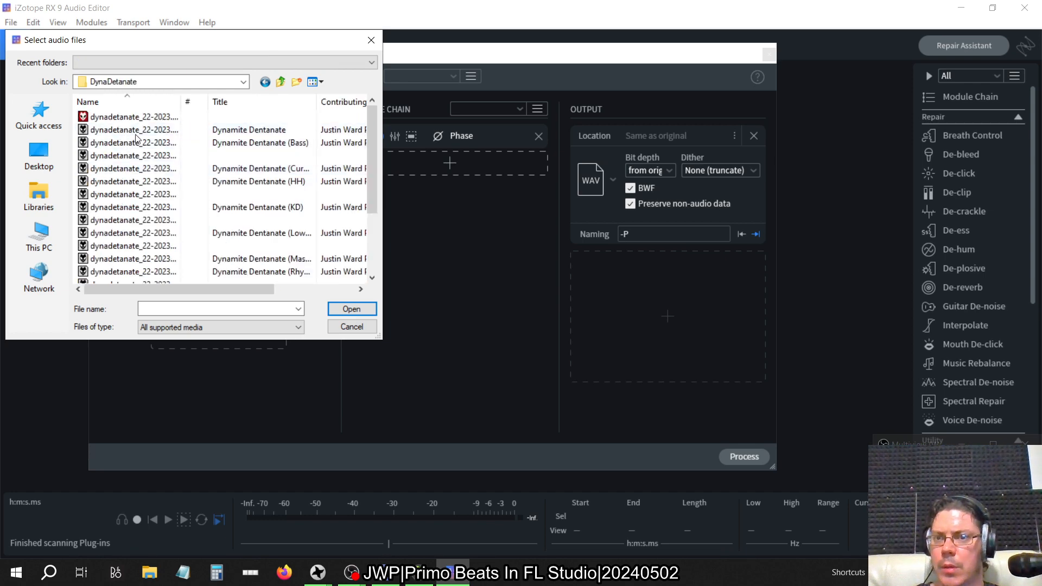
double_click(181, 101)
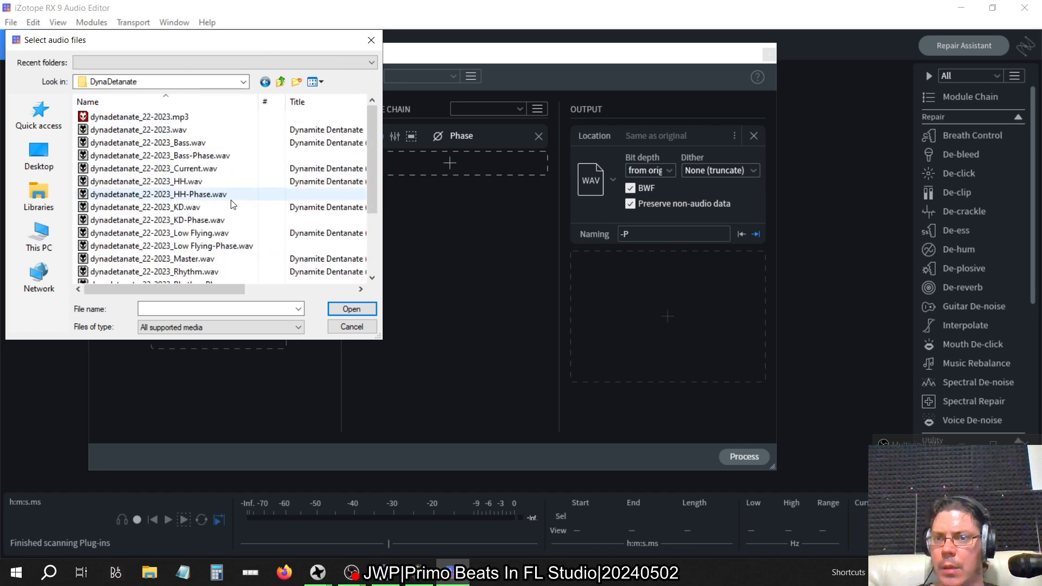
scroll(234, 204, right, 5)
scroll(234, 205, left, 5)
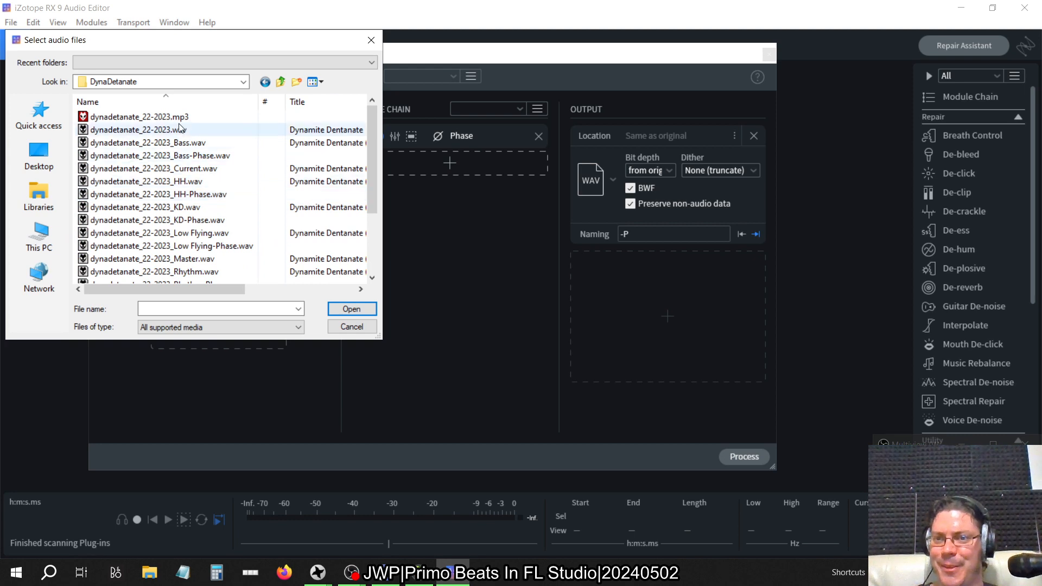
Step: Add dynadetanate_22-2023_Tom.wav and dynadetanate_22-2023_Tom2.wav to the batch and process them with the Phase module
scroll(232, 249, down, 3)
click(232, 258)
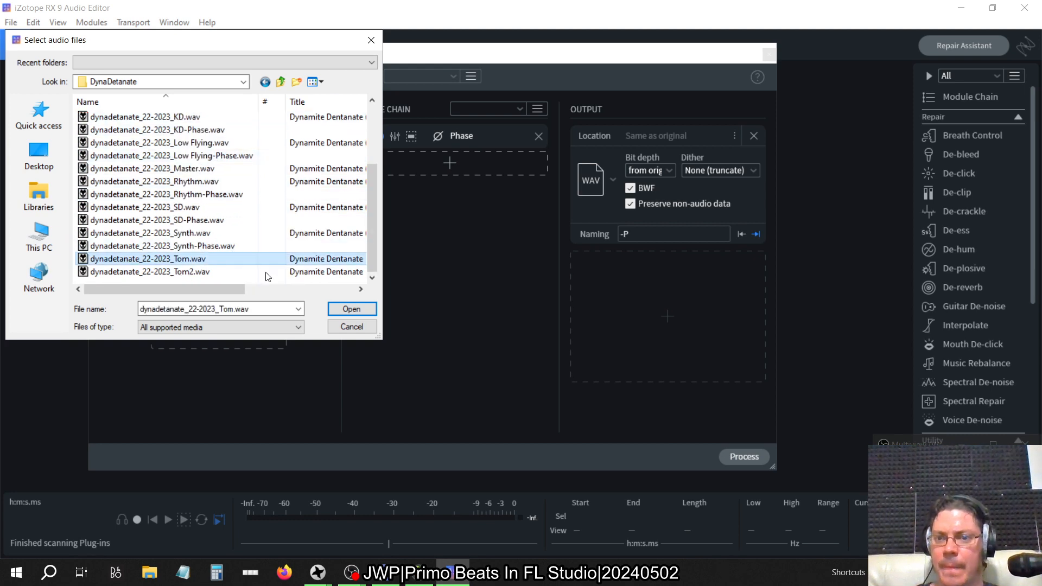
shift+click(255, 272)
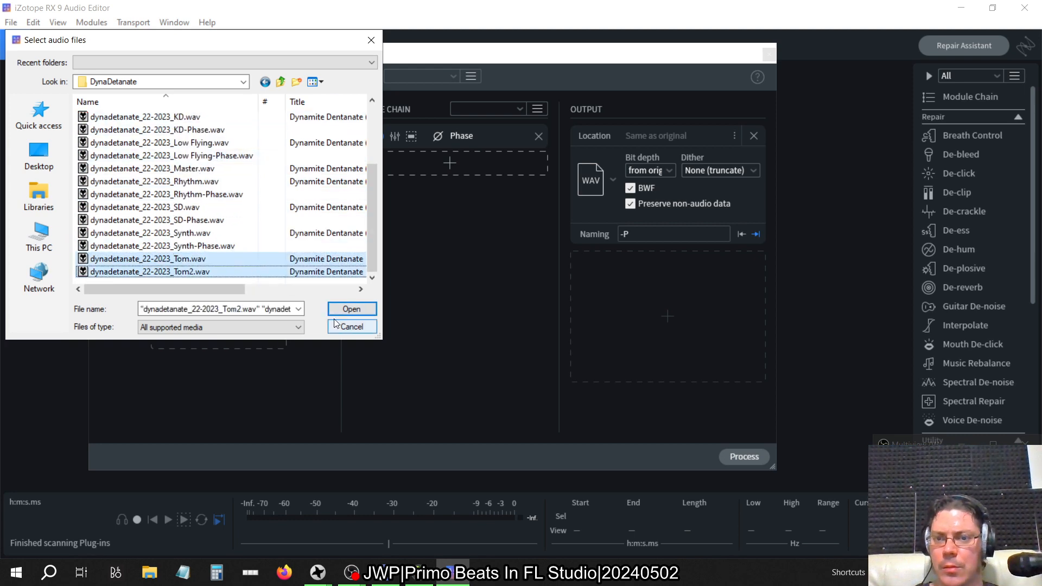
click(360, 310)
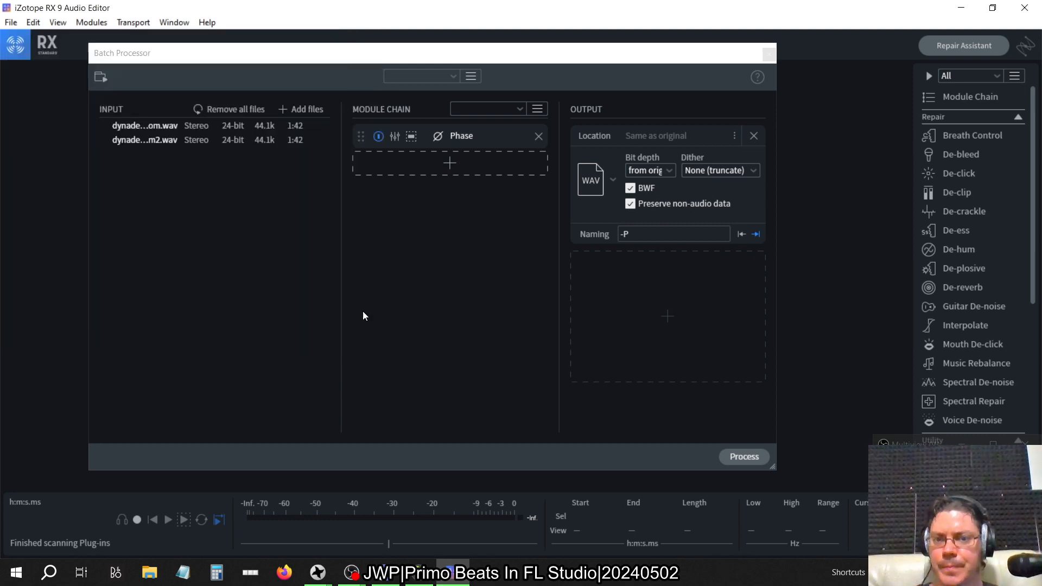
click(741, 457)
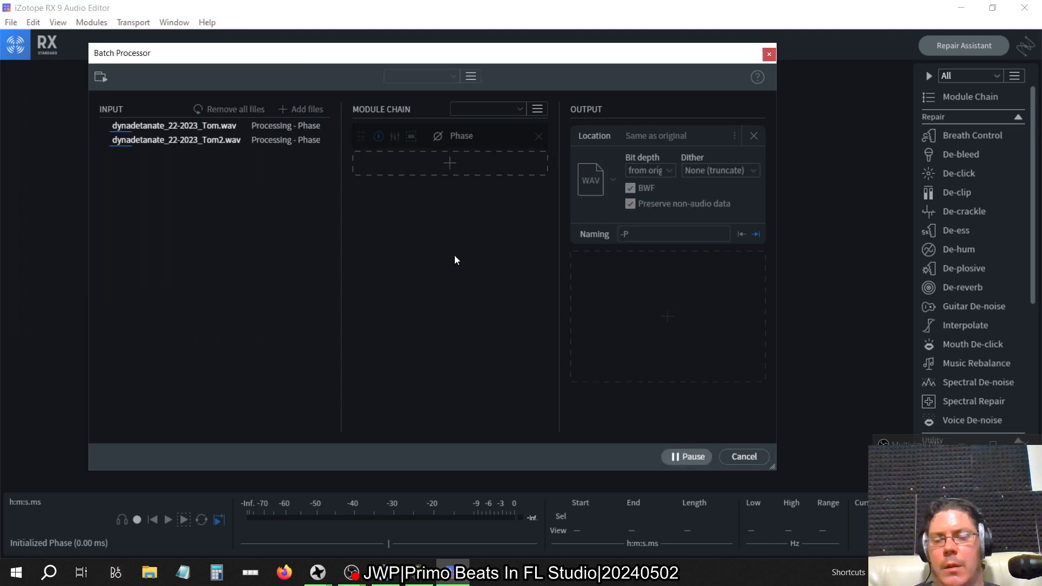
Step: Switch to FL Studio, show the playlist's Consolidated arrangement and remove the Toms-Phase clip from Track 4
click(420, 572)
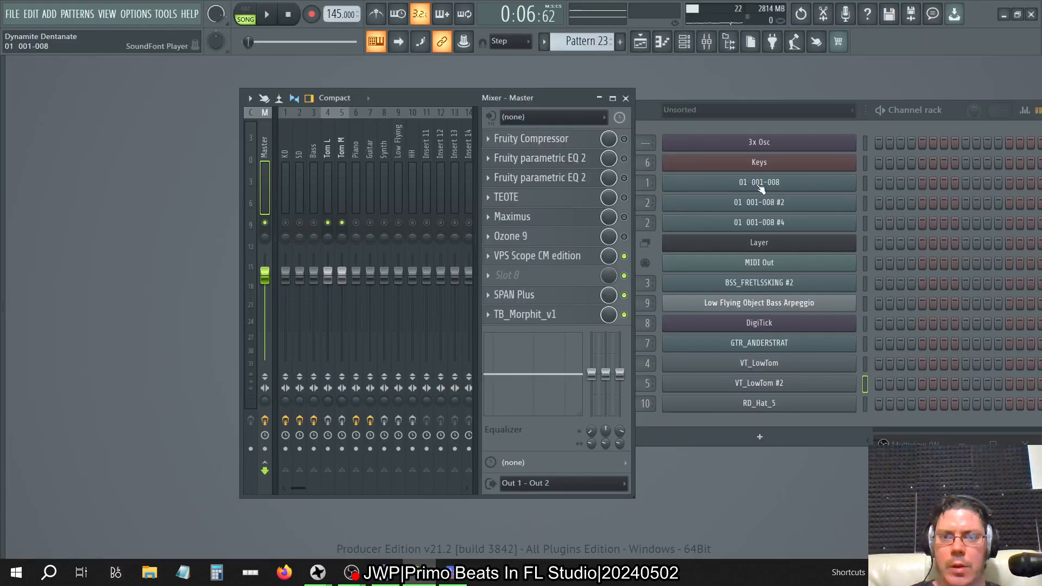
click(640, 41)
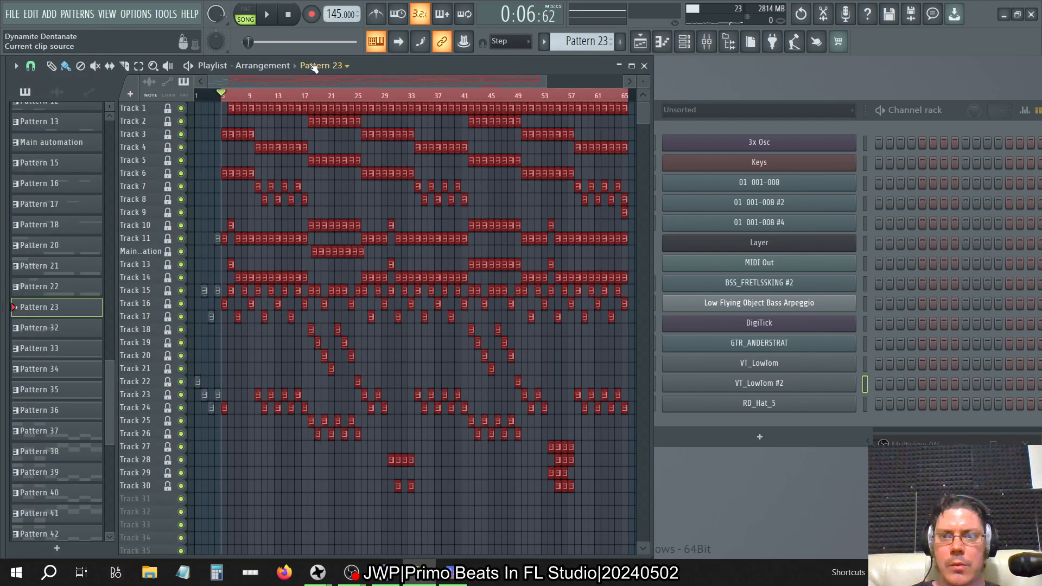
click(296, 65)
click(273, 103)
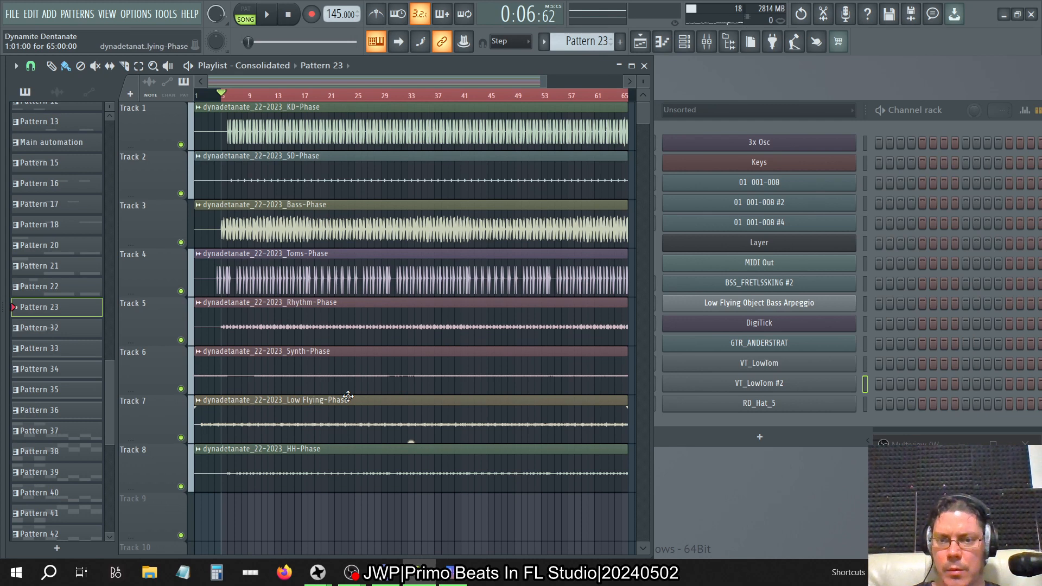
right_click(325, 280)
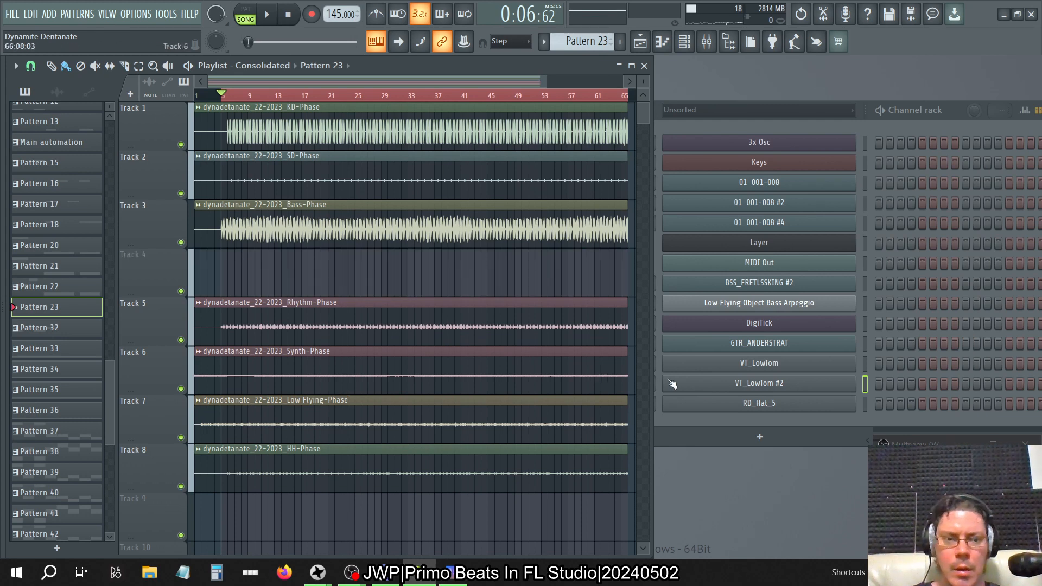
Step: Filter the channel rack to the Audio group and delete the dynadetanate_22-2023_Toms-Phase channel
click(754, 110)
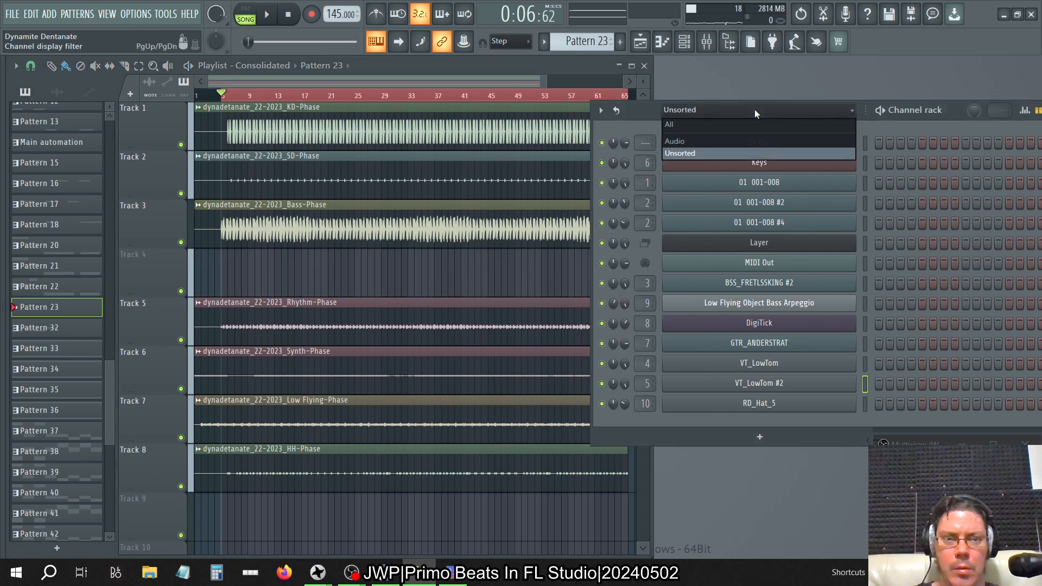
click(729, 136)
right_click(792, 200)
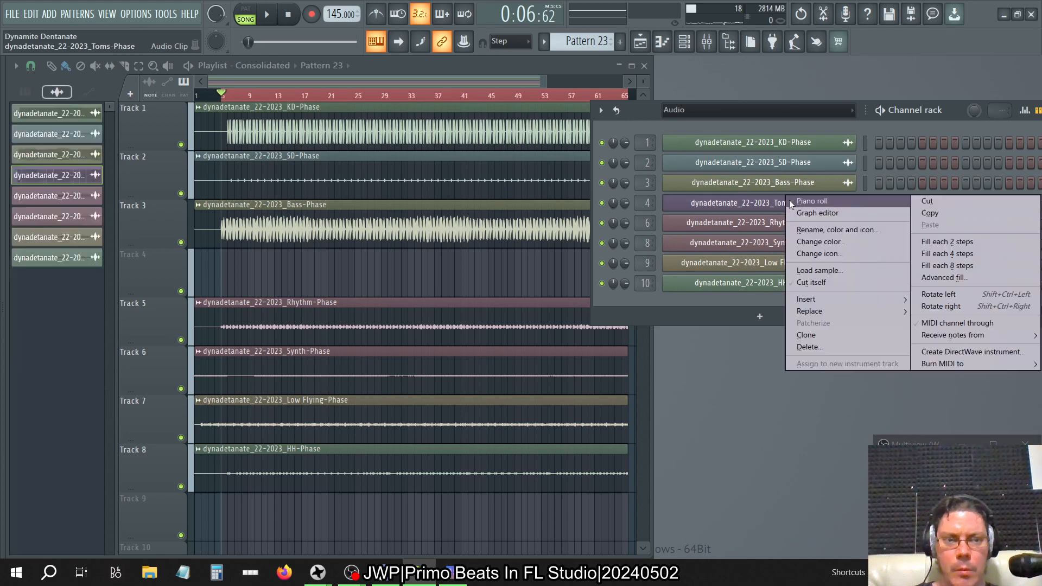
click(813, 347)
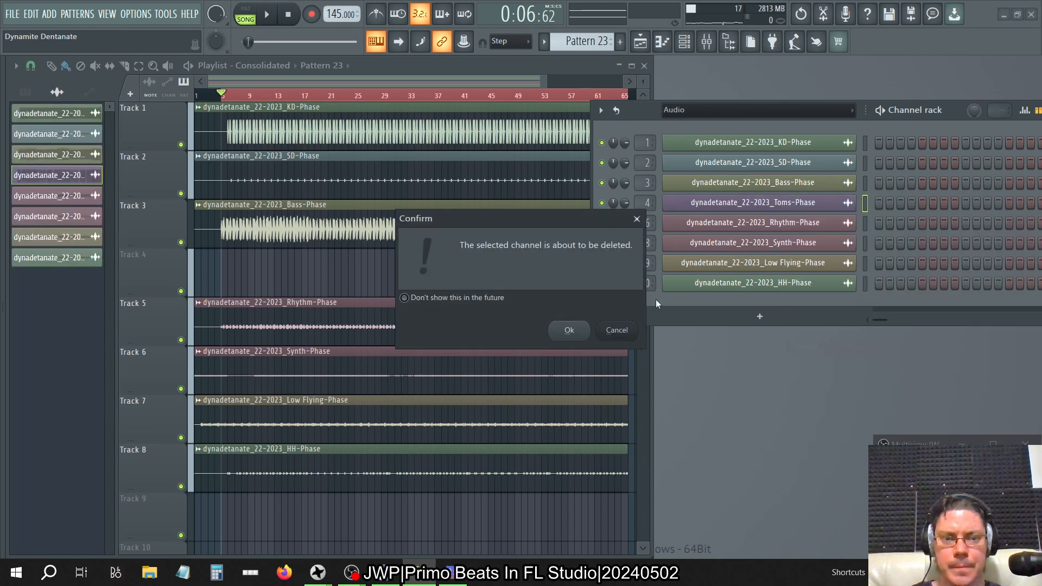
click(561, 331)
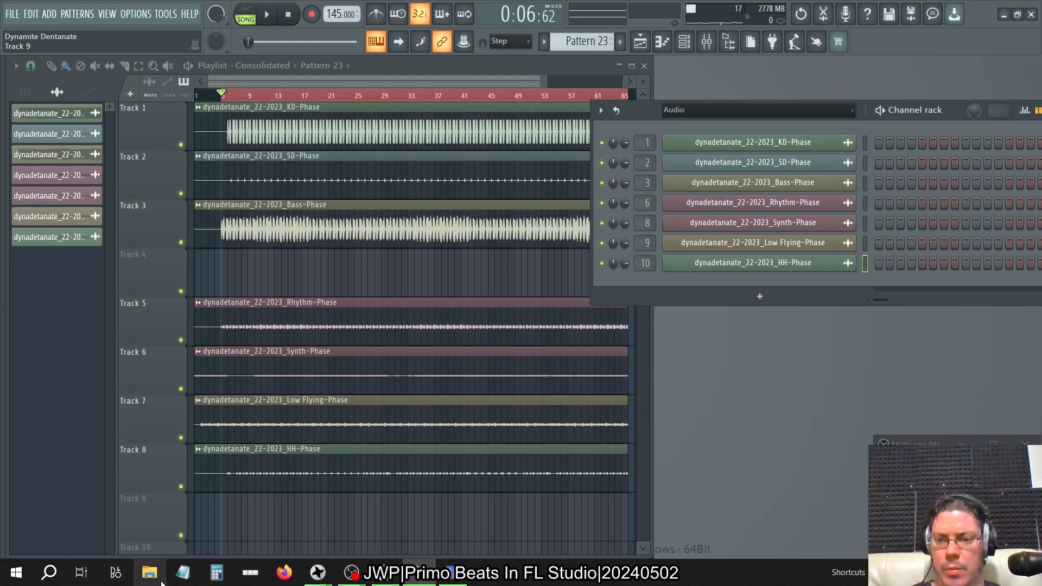
Step: Switch to iZotope RX 9, remove all files from the batch, and close the Batch Processor and the editor
click(453, 572)
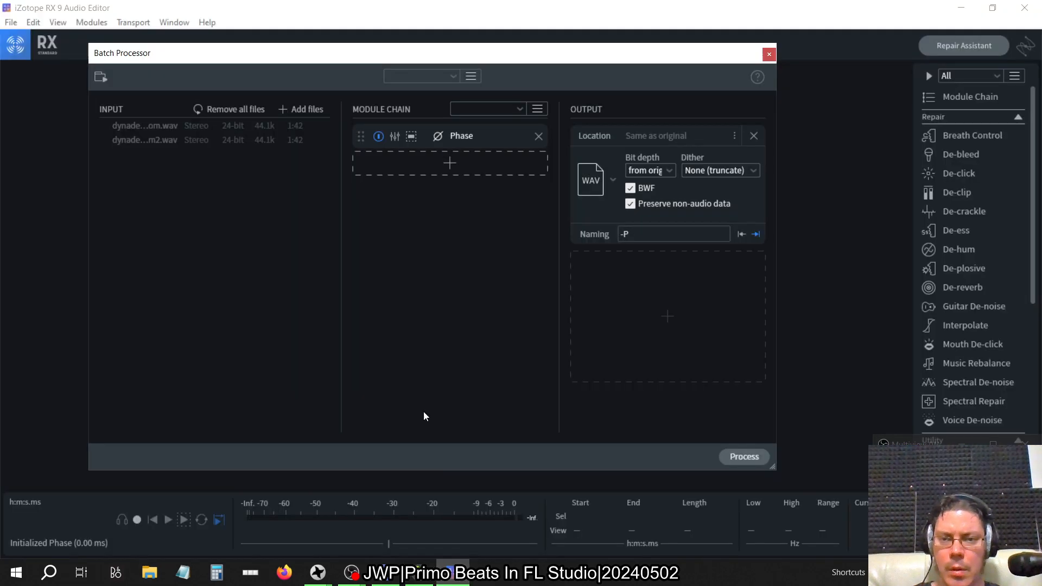
click(220, 108)
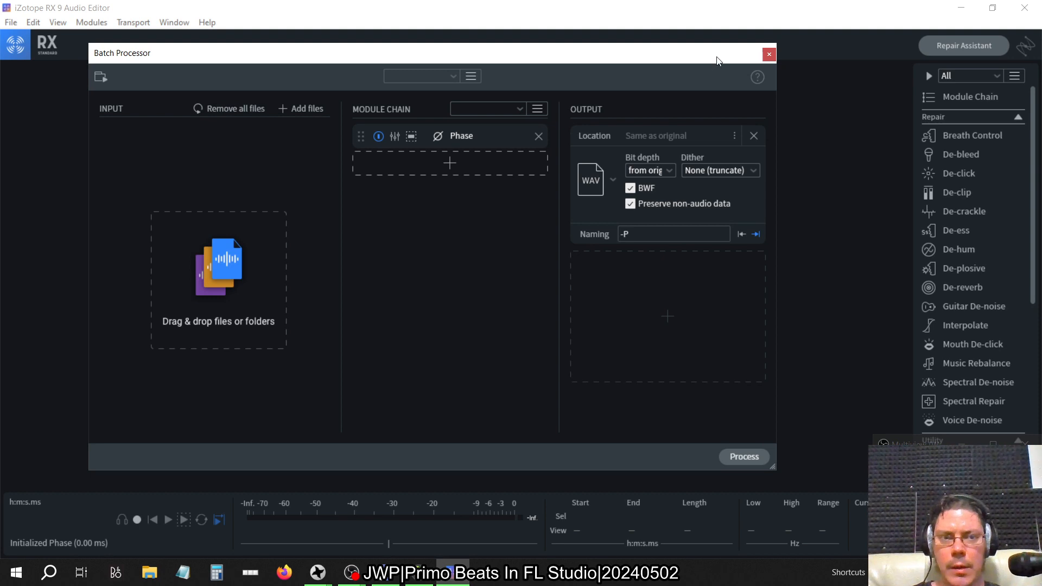
click(768, 54)
click(1037, 11)
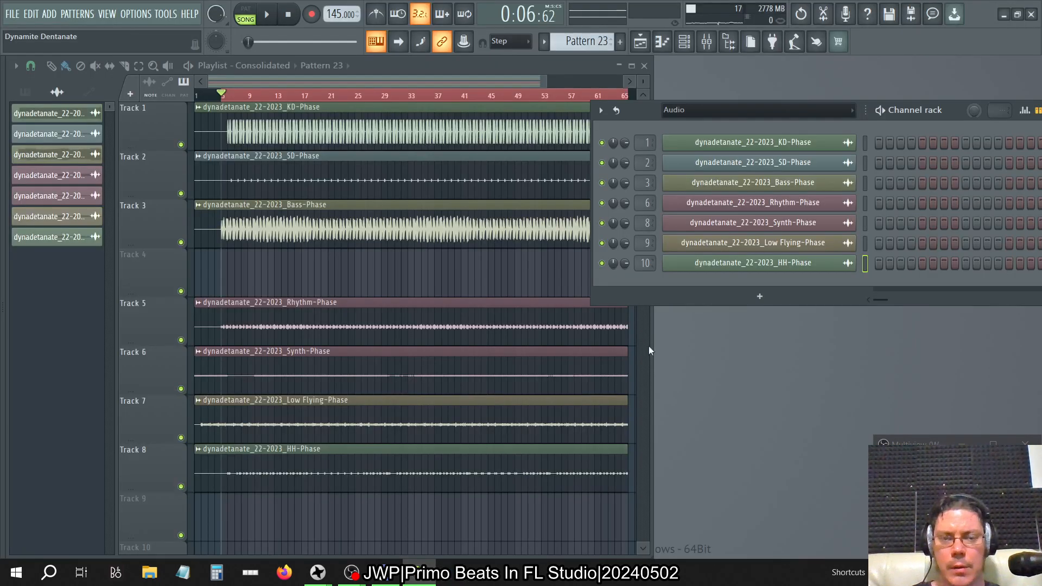
Step: Add an Audio Clip channel and load dynadetanate_22-2023_Tom-P.wav from the DynaDetanate folder into it
click(793, 294)
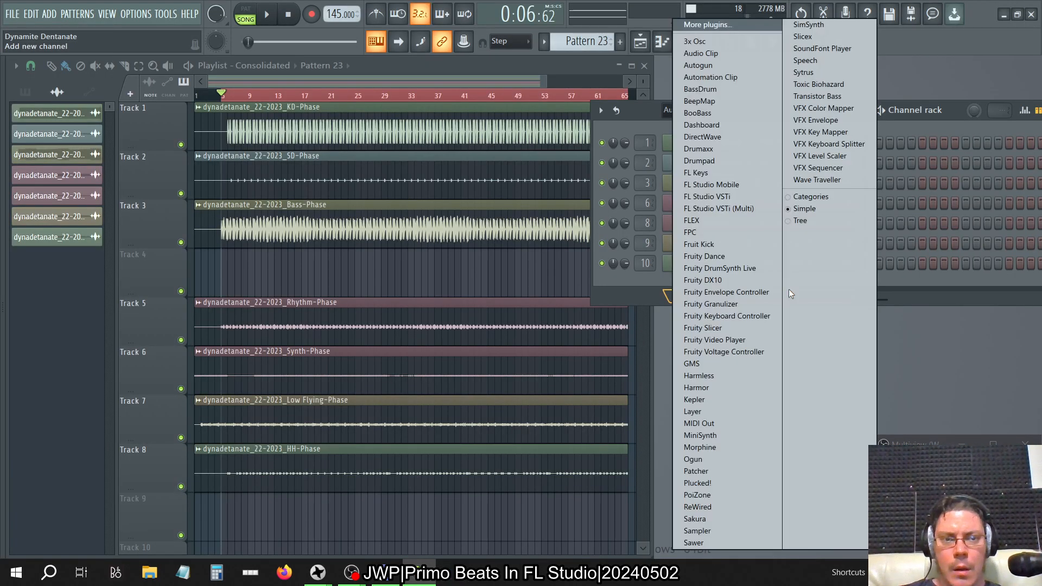
click(723, 58)
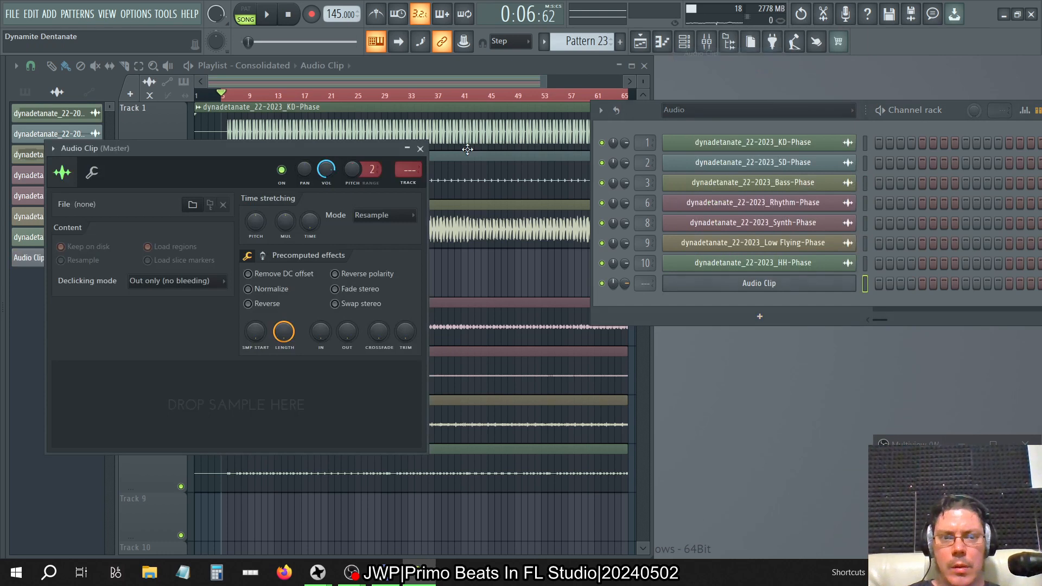
click(192, 204)
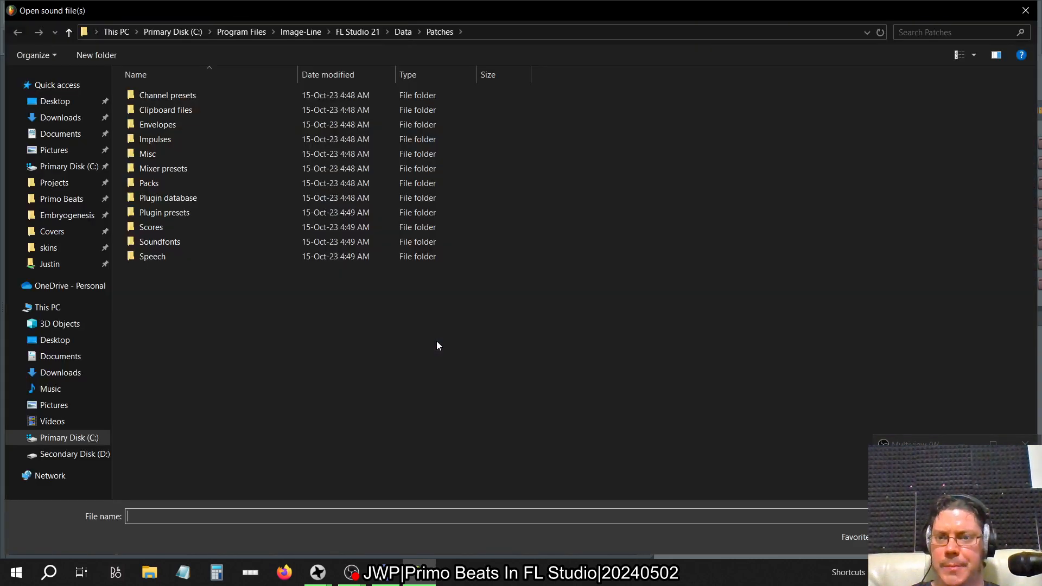
click(65, 199)
double_click(174, 138)
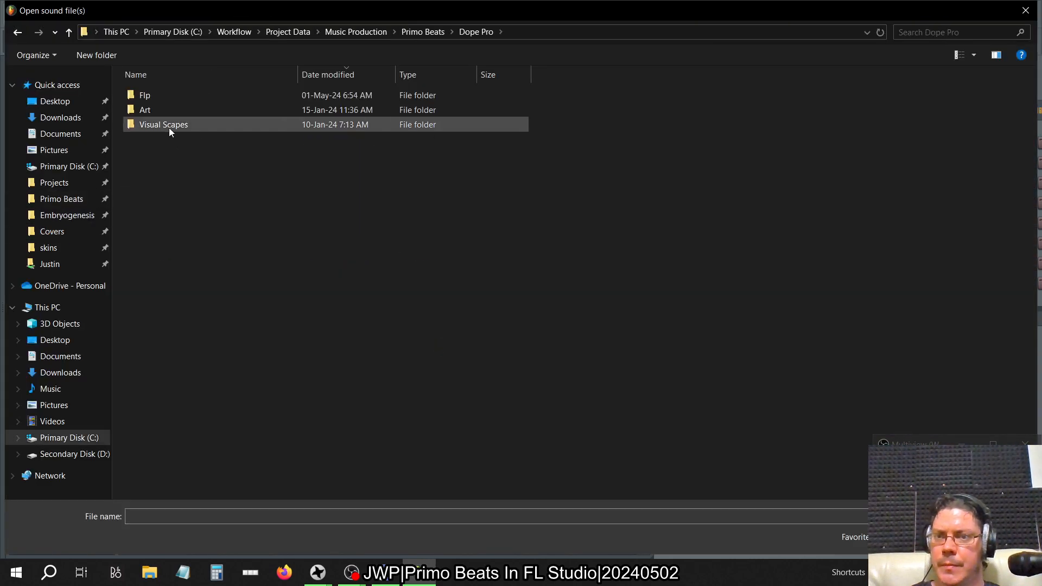
double_click(157, 96)
double_click(157, 96)
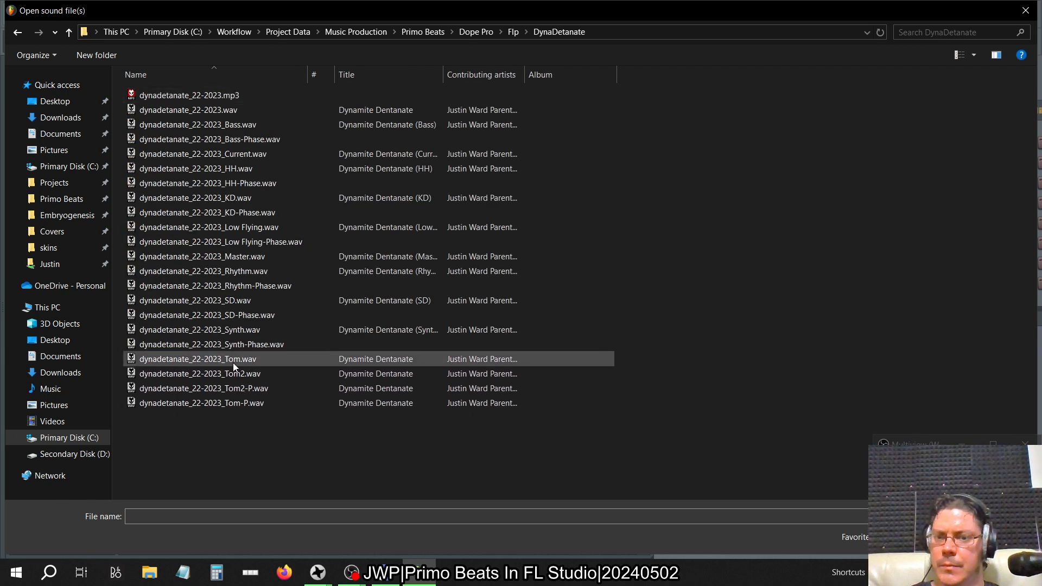
click(233, 359)
click(266, 402)
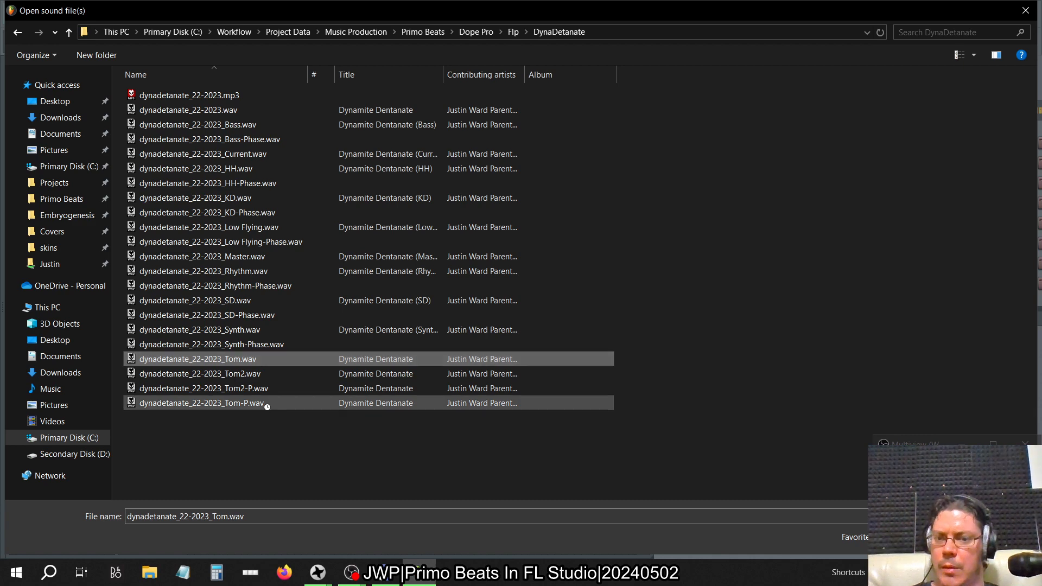
key(Return)
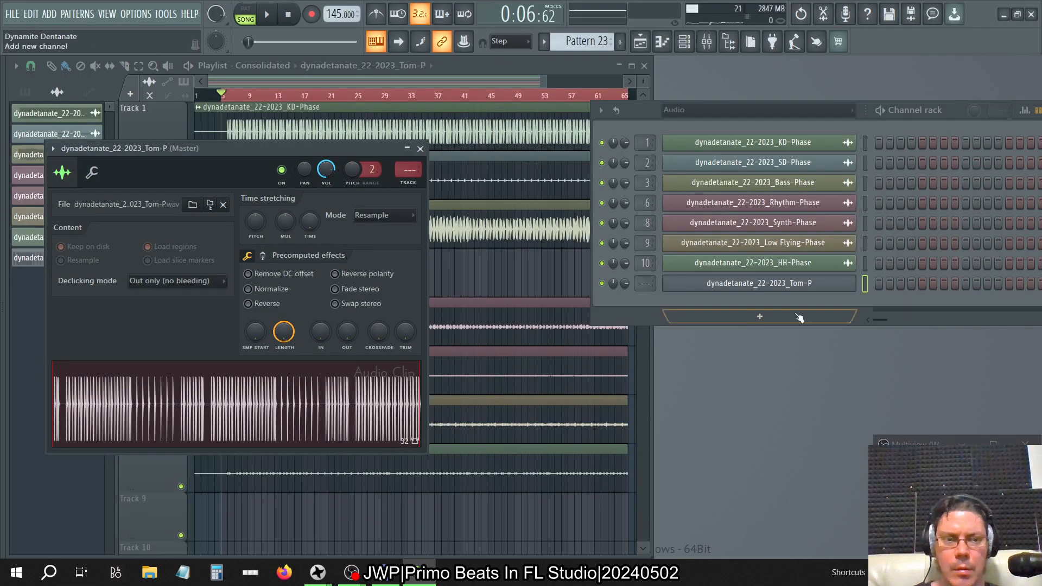
Step: Clone the Tom-P audio clip channel and load dynadetanate_22-2023_Tom2.wav into the clone
right_click(789, 279)
click(832, 415)
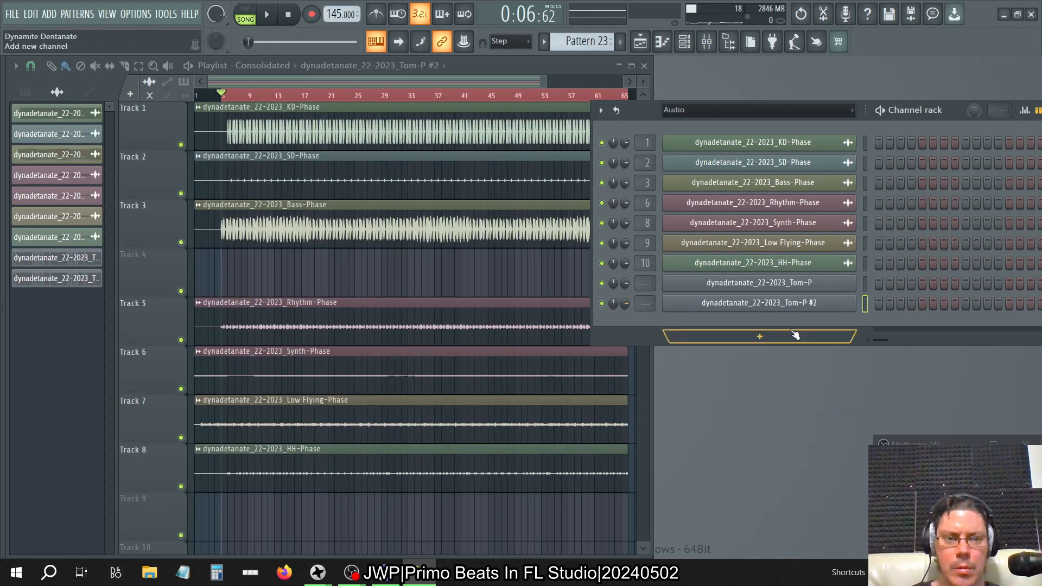
click(211, 222)
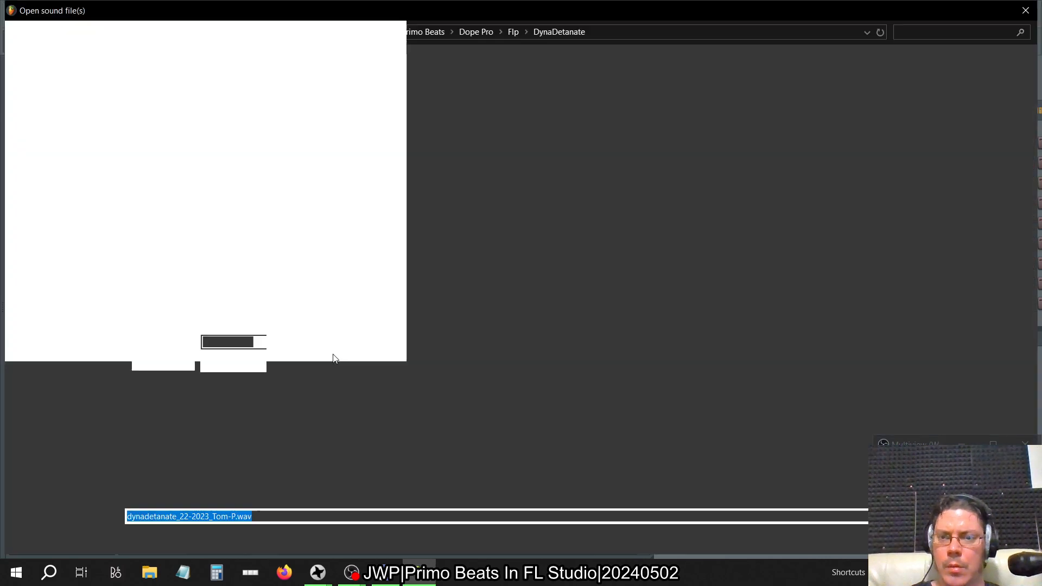
key(Up)
key(Up)
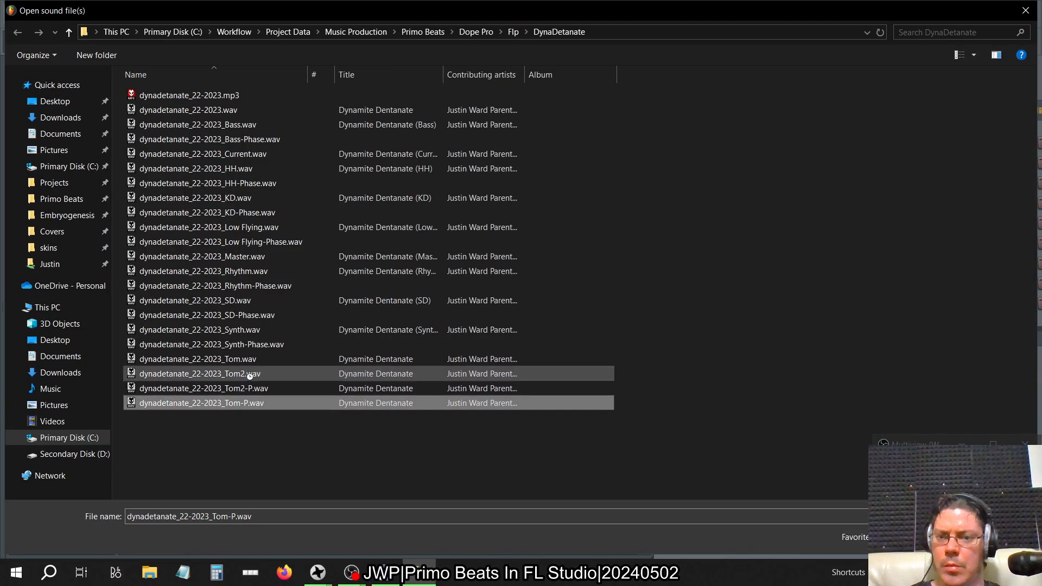
key(Return)
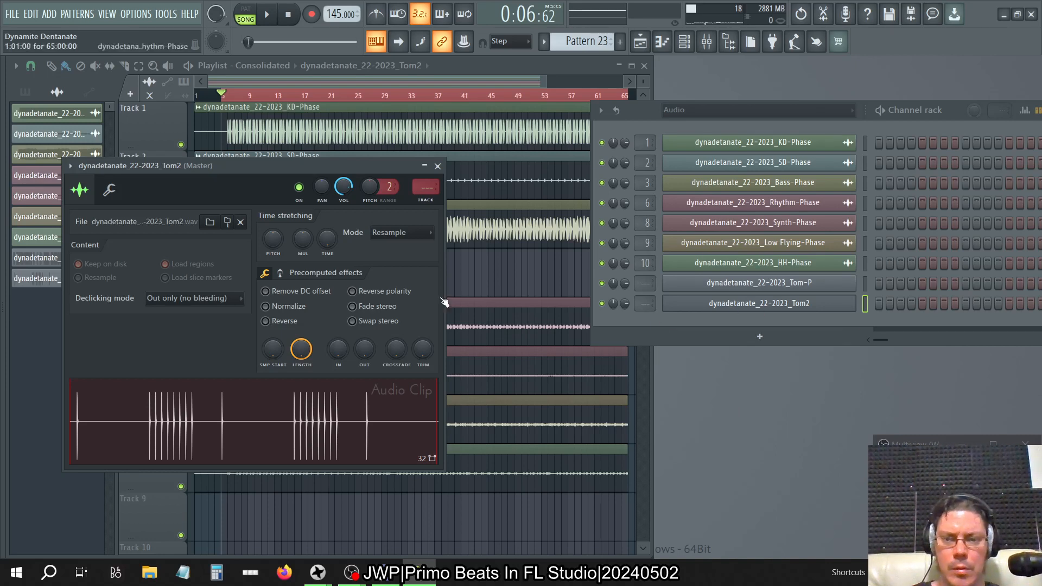
Step: Replace the sample in the Tom2 audio clip channel with dynadetanate_22-2023_Tom2-P.wav
click(209, 221)
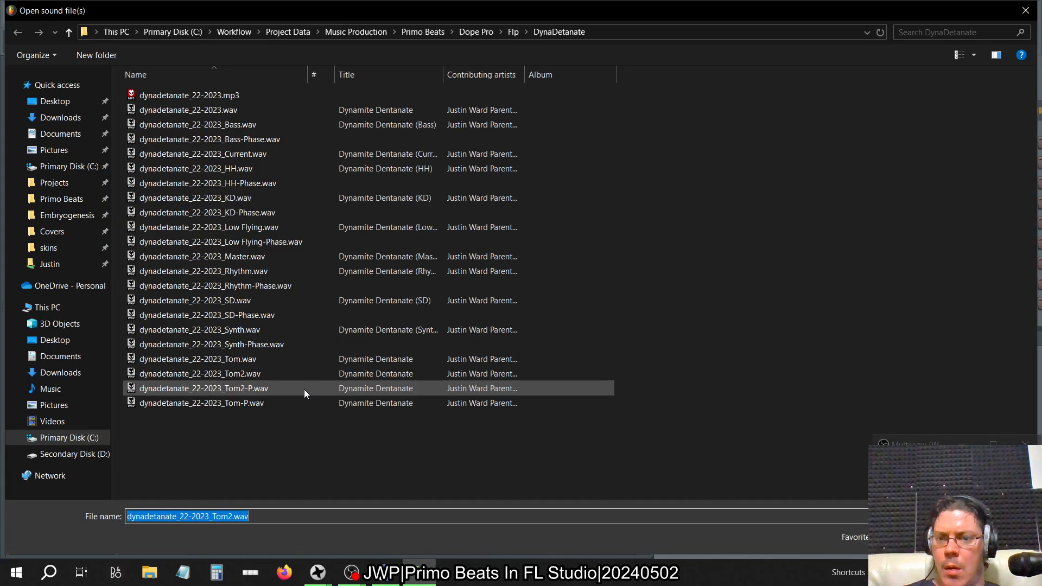
click(261, 387)
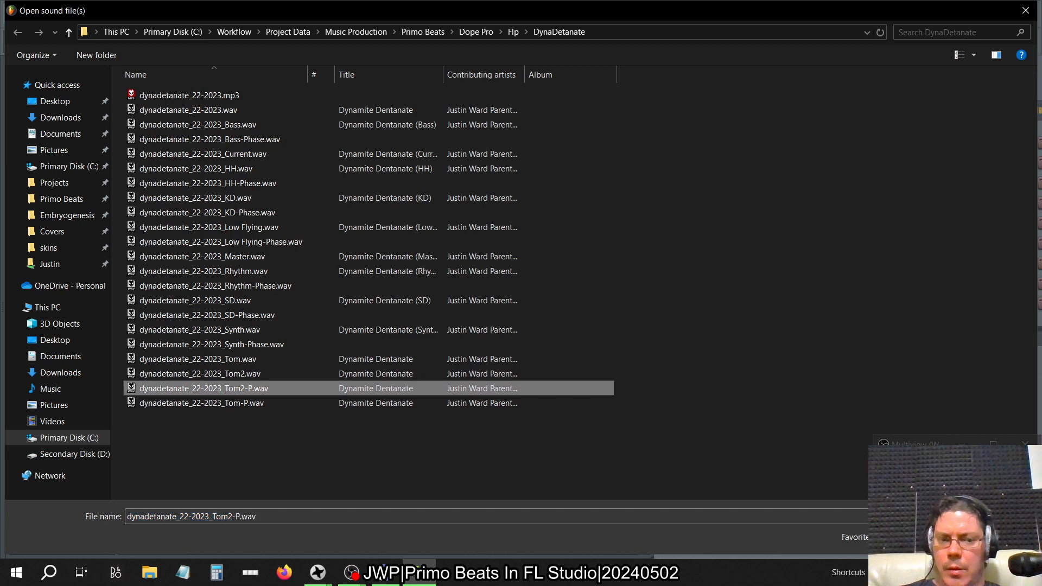
key(Return)
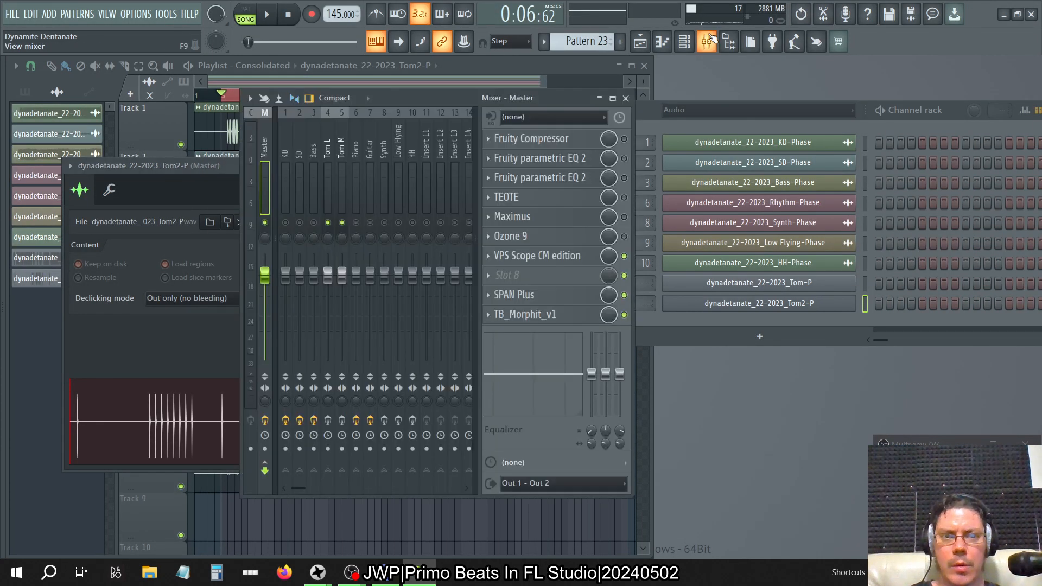
Step: Move the Tom-P and Tom2-P channels up to directly below Bass-Phase in the channel rack and save the project
click(706, 41)
drag(560, 96, 461, 105)
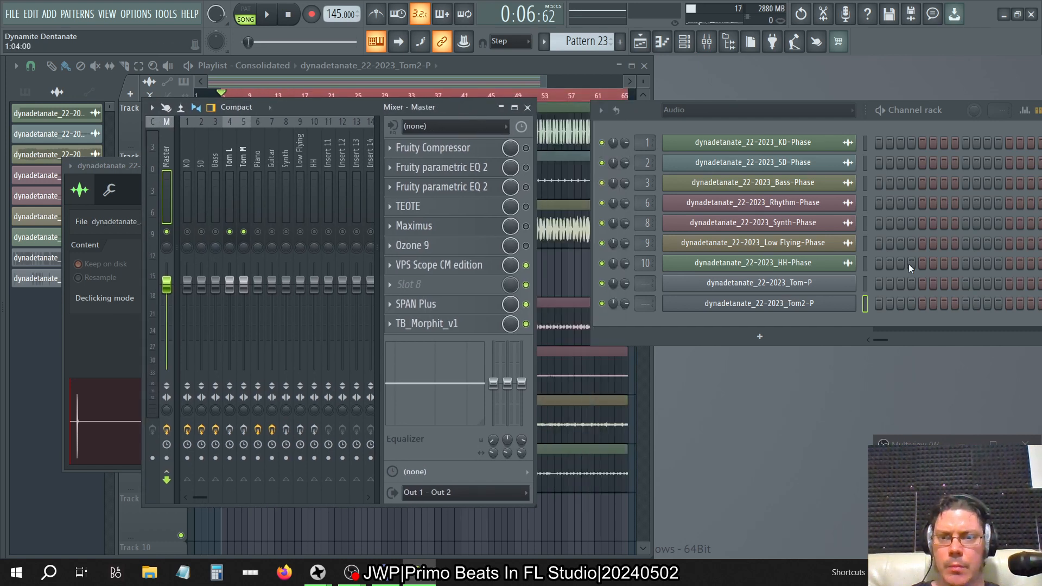
click(864, 283)
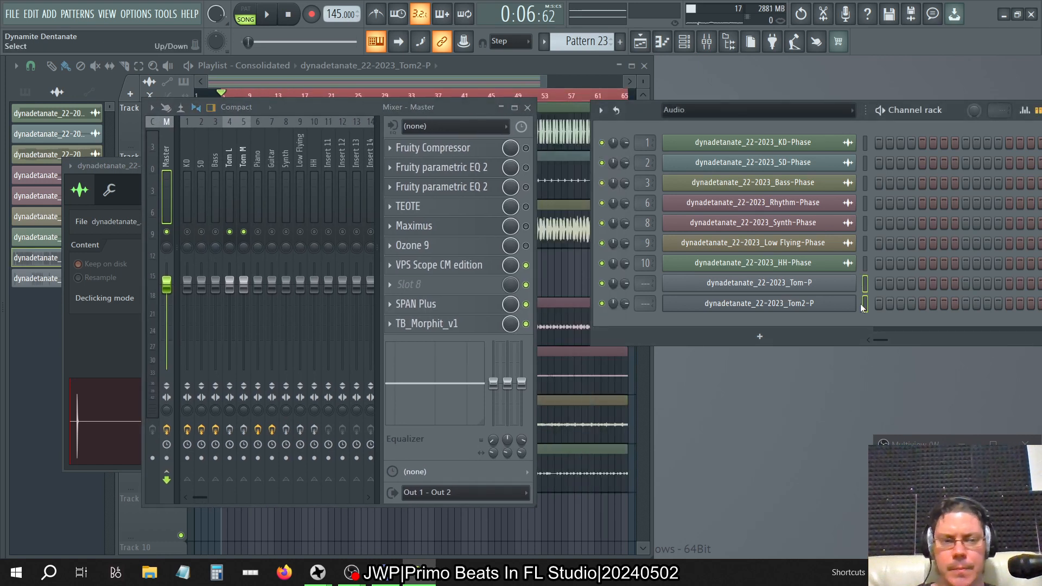
key(alt+Up)
key(alt+Up)
key(alt+Up)
key(alt+Up)
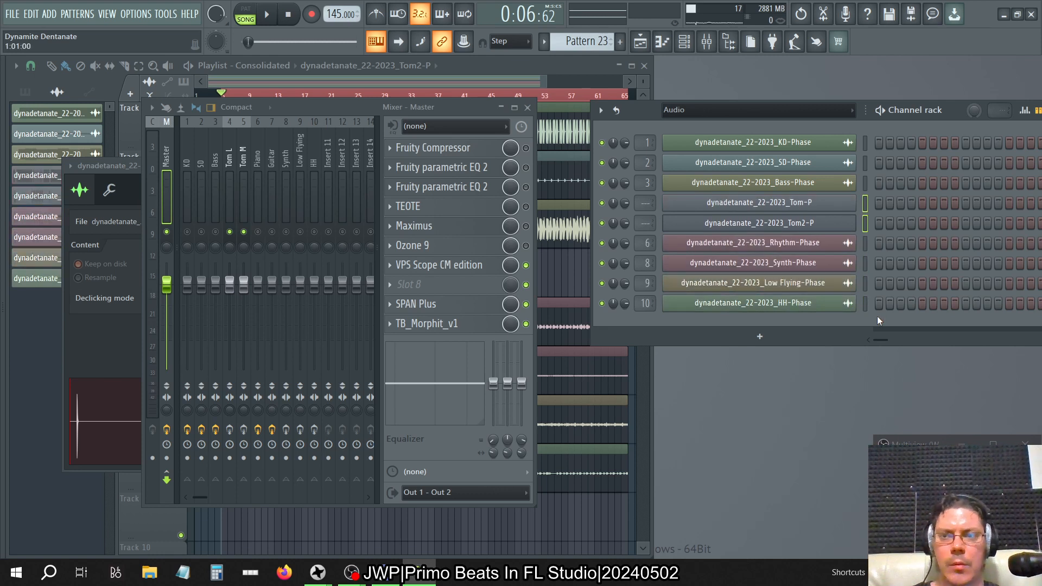
key(ctrl+s)
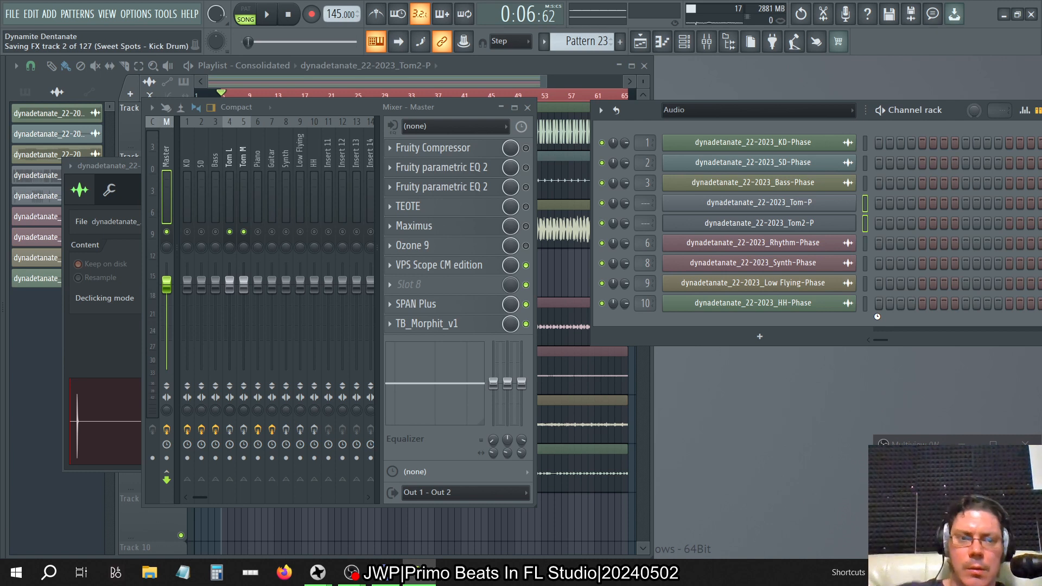
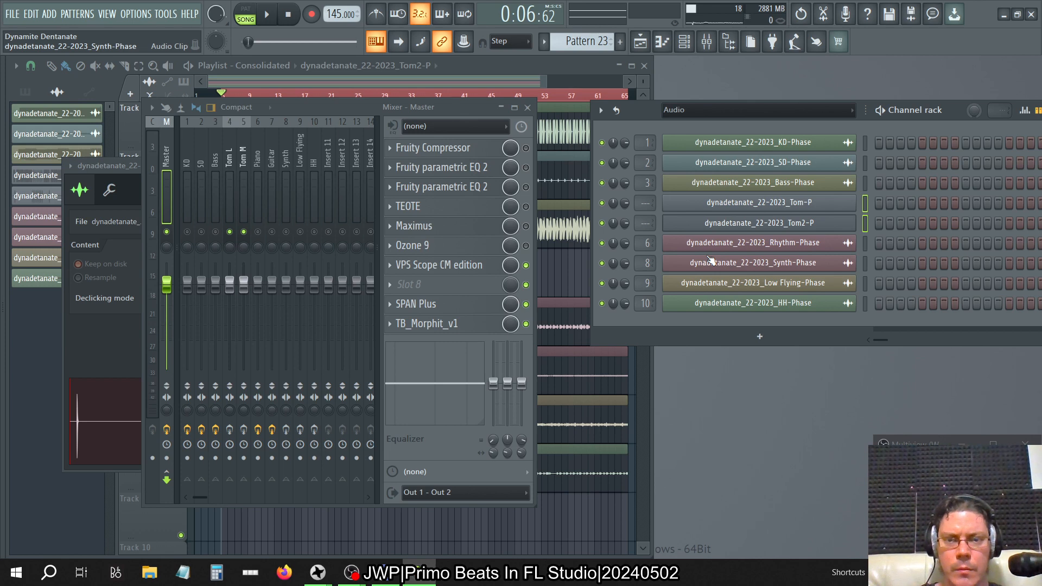
Step: View the original Arrangement in the playlist and set the channel rack filter to All
click(279, 66)
click(277, 91)
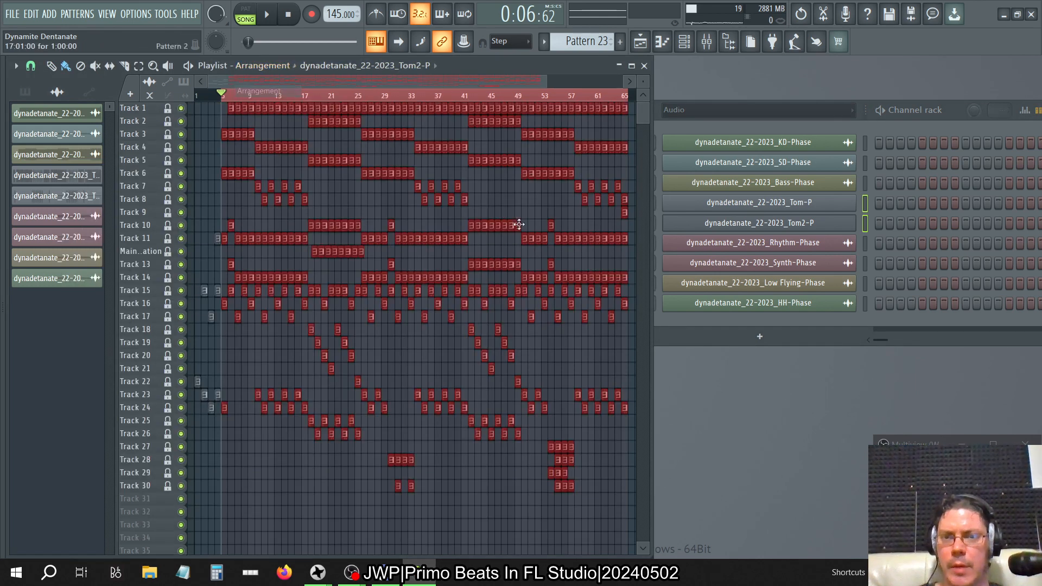
click(724, 111)
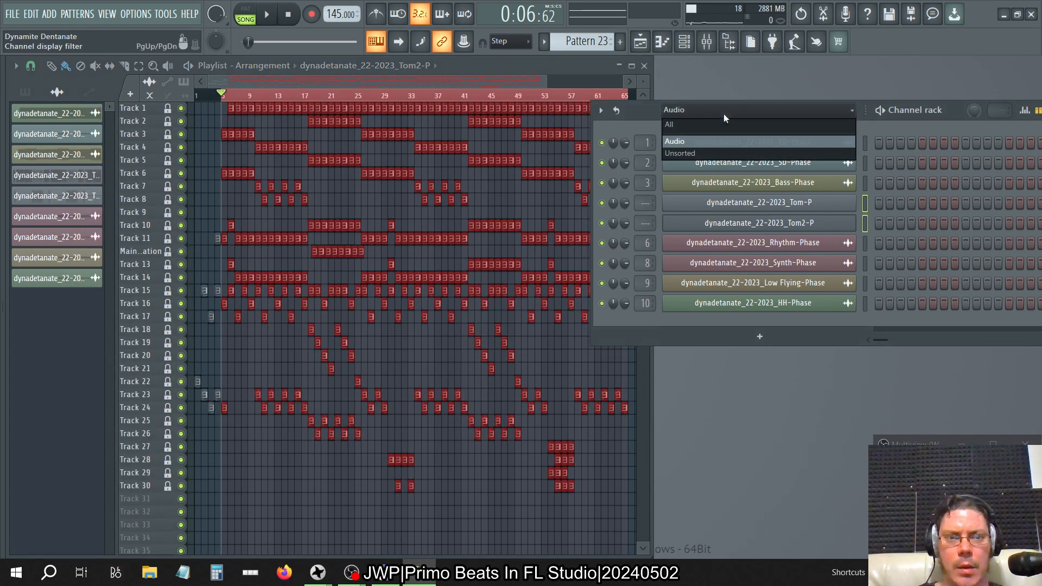
click(726, 125)
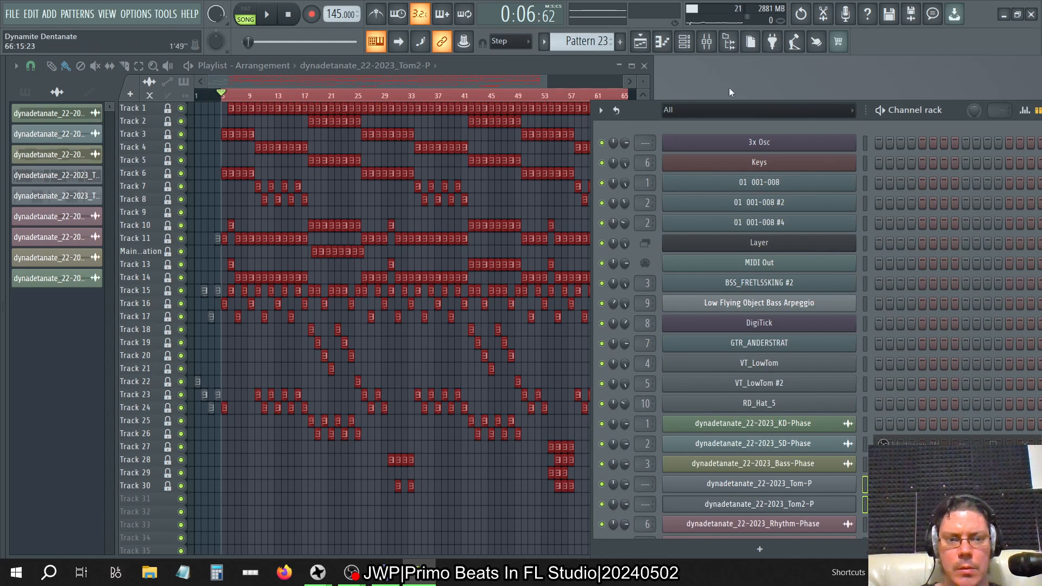
click(706, 41)
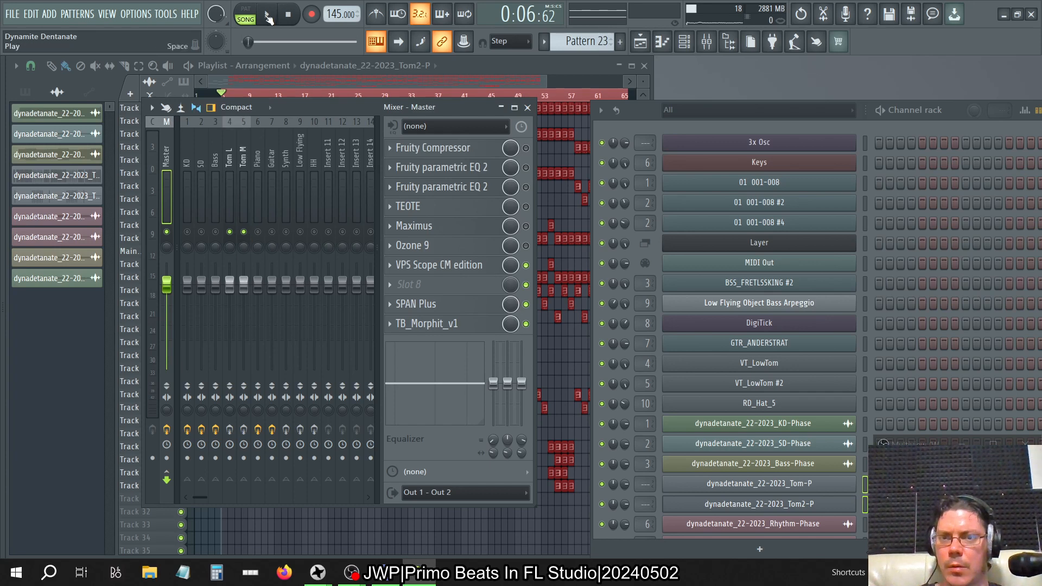
Step: Return to the Consolidated arrangement and shift the Rhythm, Synth, Low Flying and HH clips down one track to free Track 5
click(269, 66)
click(268, 99)
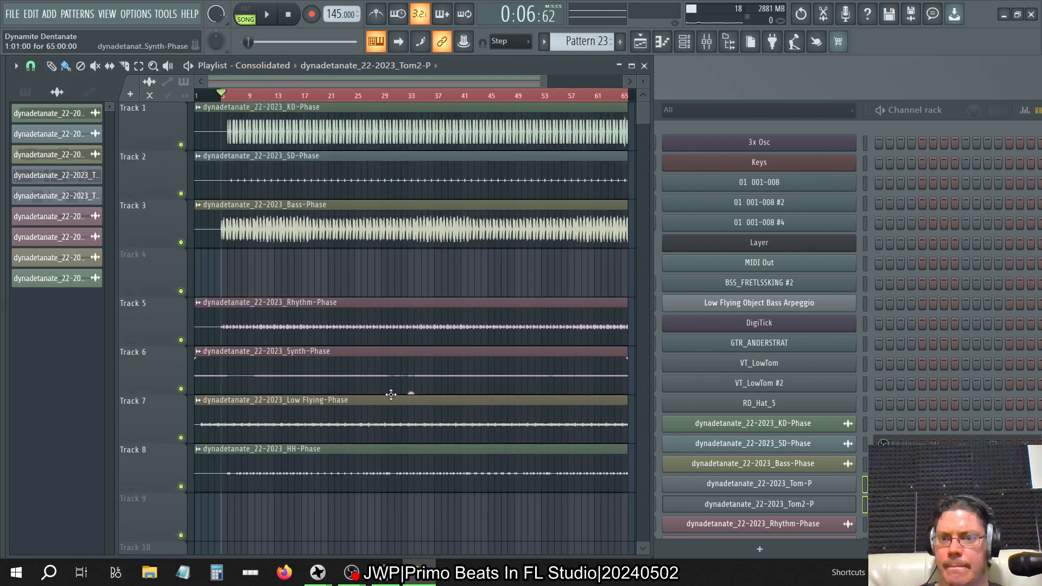
drag(311, 303, 294, 540)
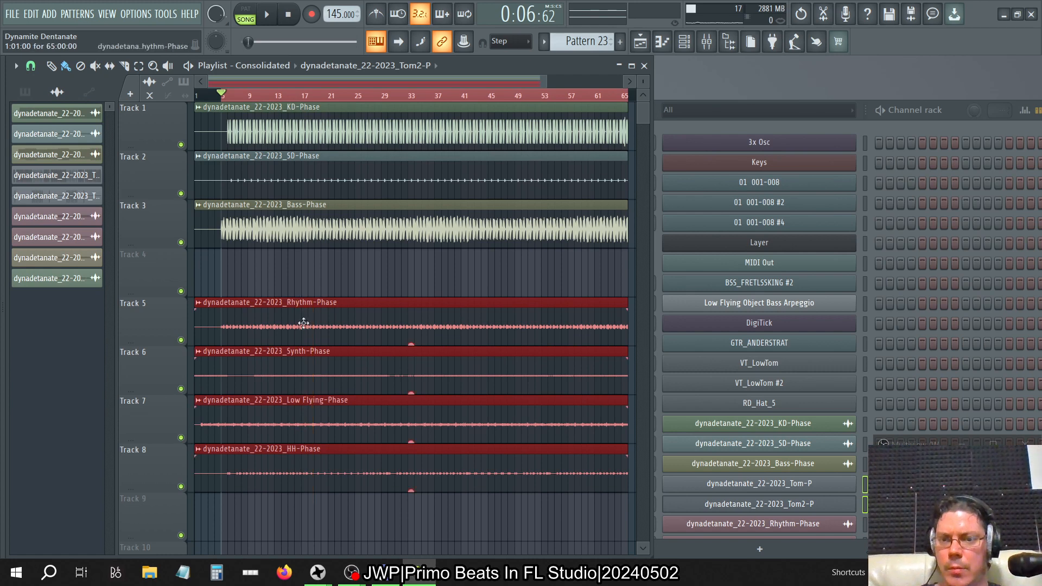
drag(289, 349, 286, 379)
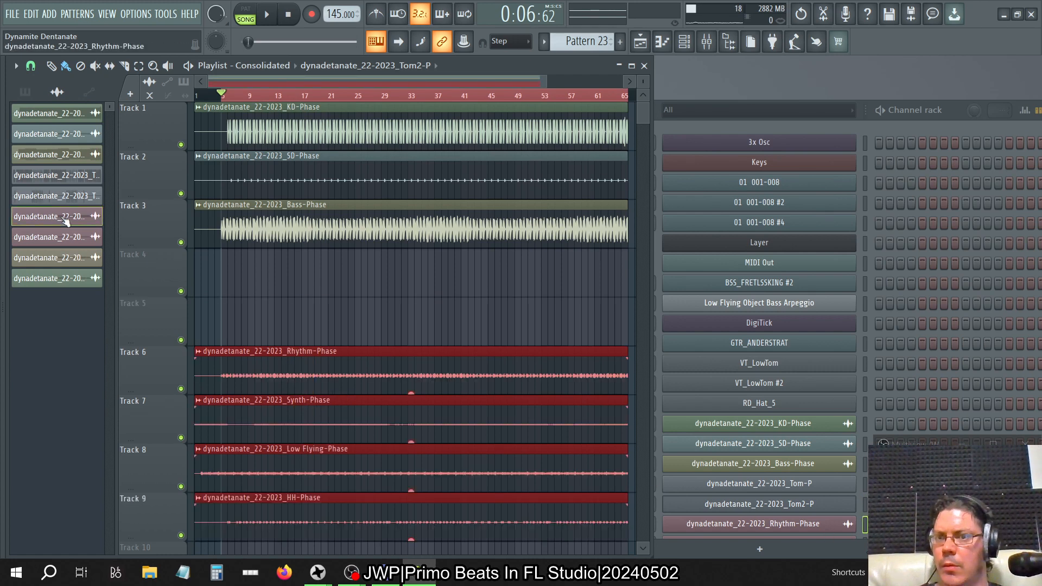
Step: Place the Tom-P clip on Track 4 and the Tom2-P clip on Track 5, both starting at bar 1
click(68, 176)
drag(239, 264, 202, 264)
click(54, 196)
click(314, 325)
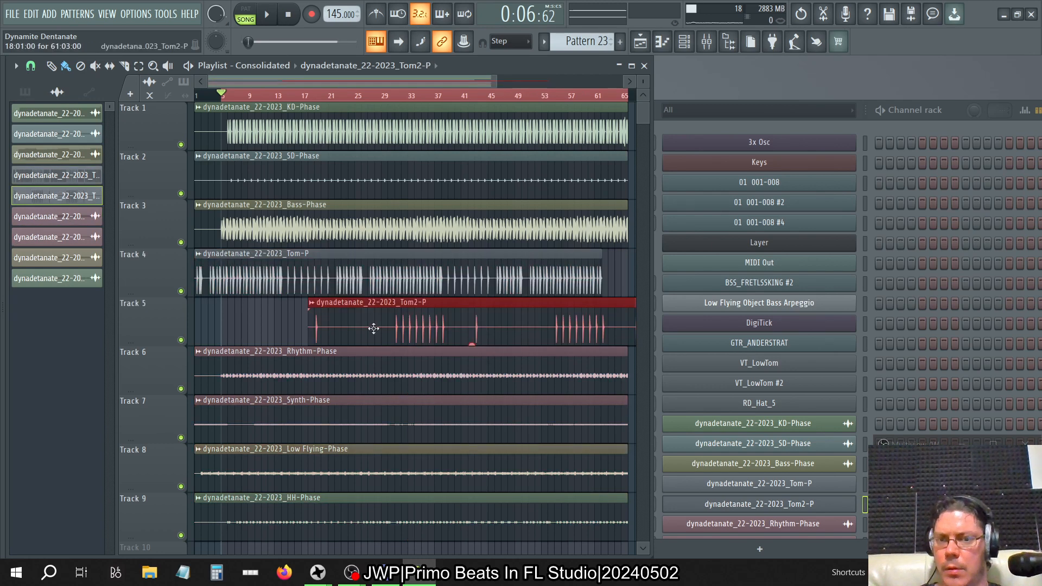
drag(372, 325, 177, 322)
Step: Play the song and route the Tom-P channel to mixer track 4 and Tom2-P to mixer track 5
key(space)
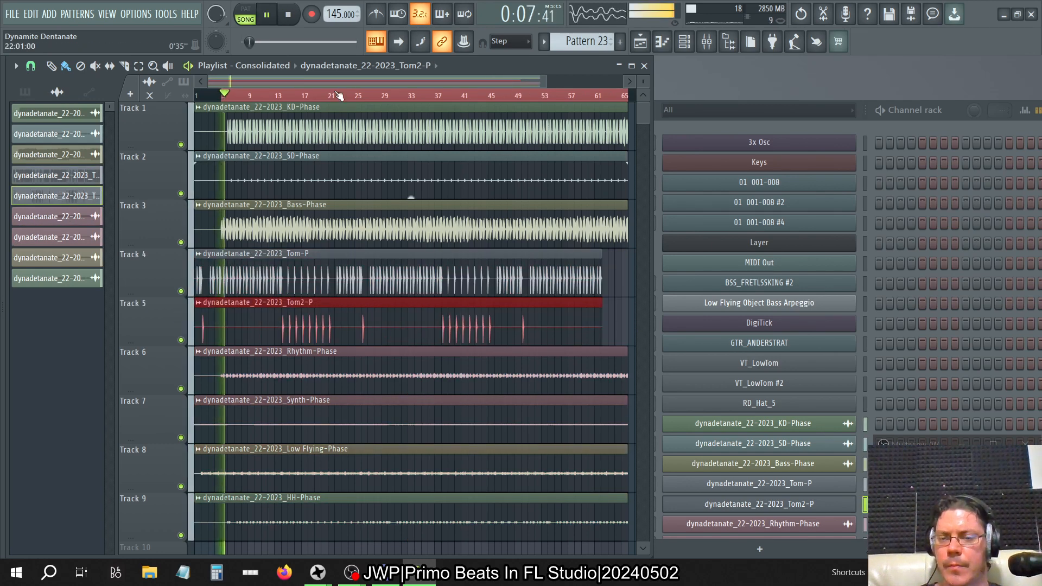
key(F9)
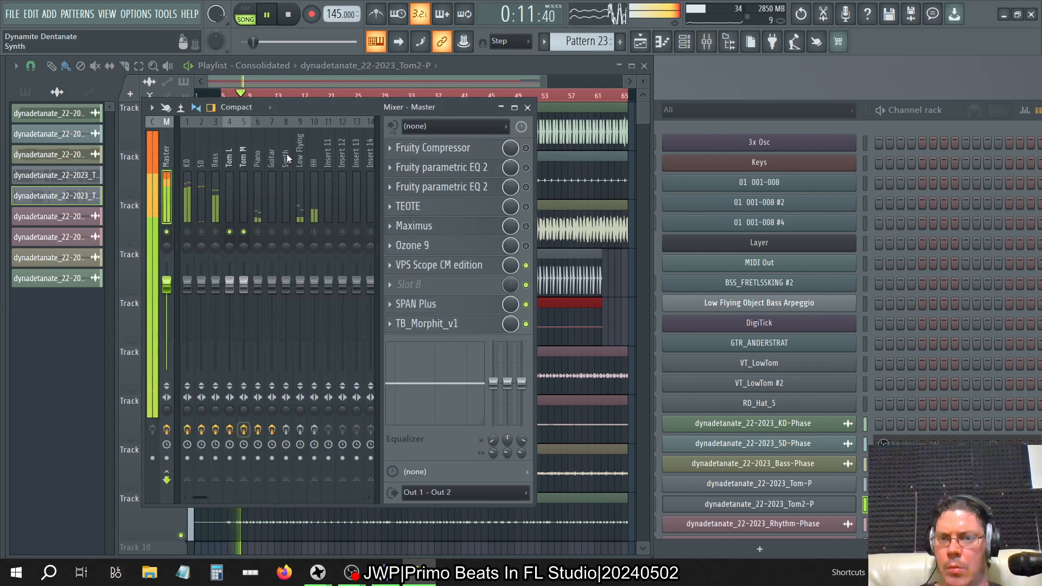
scroll(692, 343, down, 3)
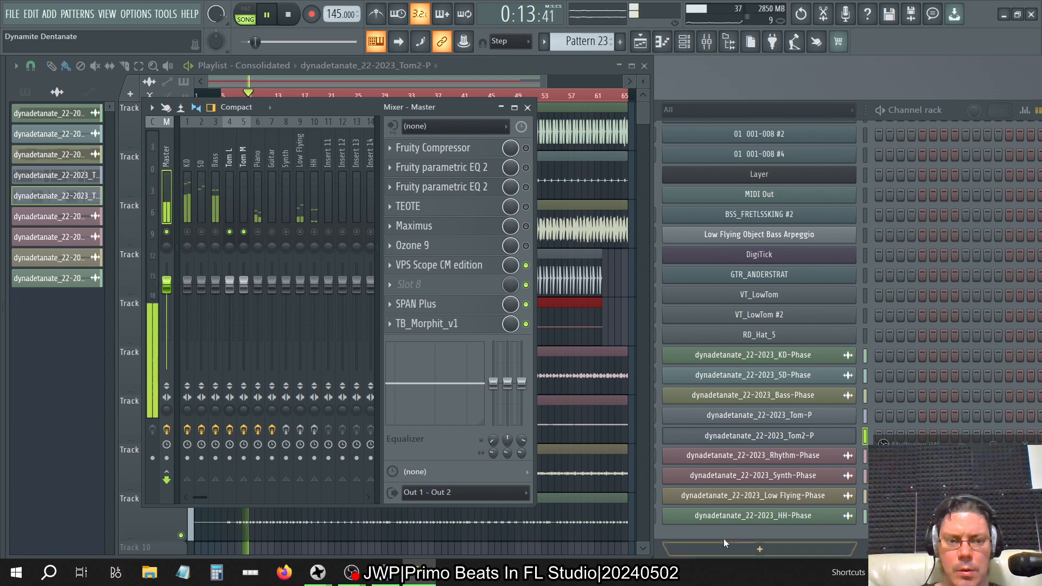
mouse_move(645, 416)
mouse_down()
mouse_move(644, 405)
mouse_move(645, 423)
mouse_up()
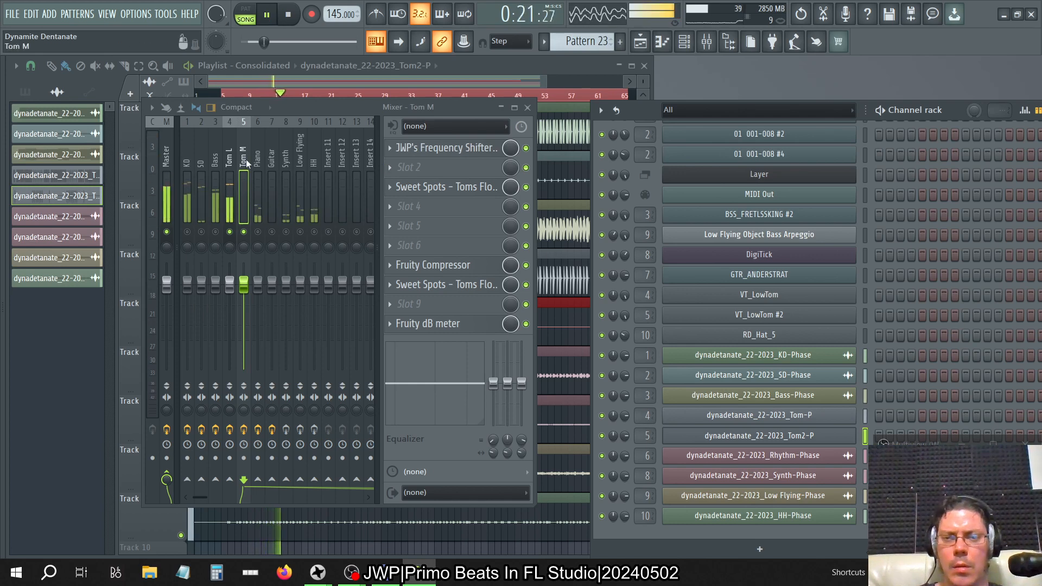
Step: Check the master output spectrum and levels in SPAN Plus during playback, and stop the song
click(166, 158)
click(444, 305)
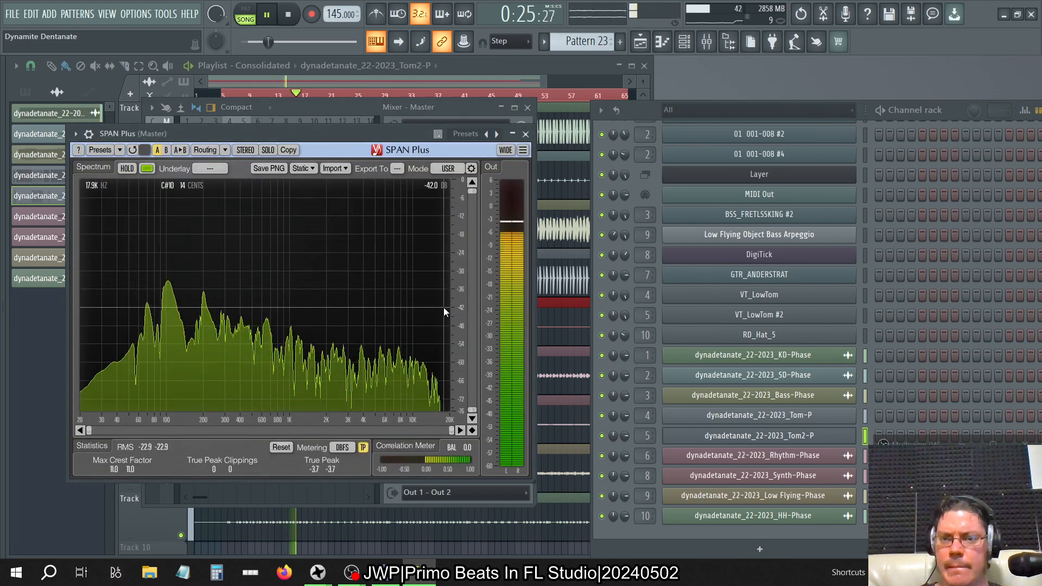
click(525, 133)
key(space)
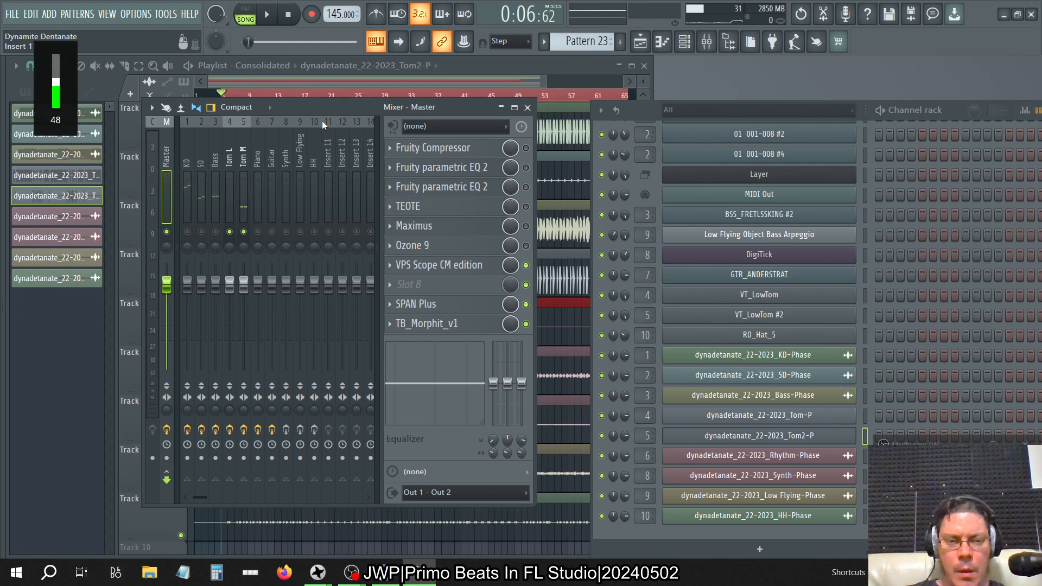
Step: Open the disk recording file selection for the Piano mixer track and go to Primo Beats > Dope Pro > Flp > DynaDetanate
click(230, 232)
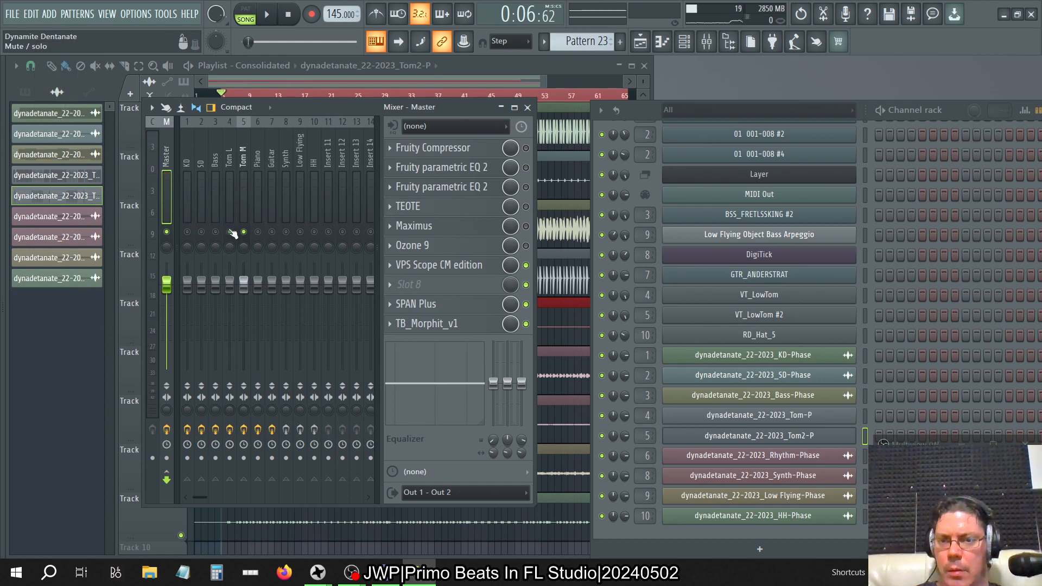
click(259, 138)
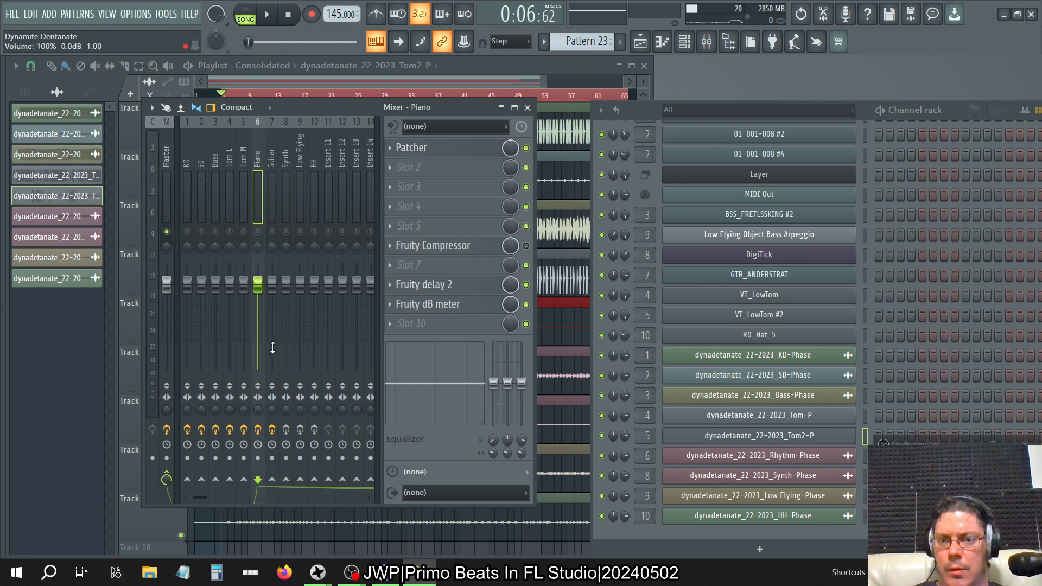
click(258, 458)
right_click(260, 253)
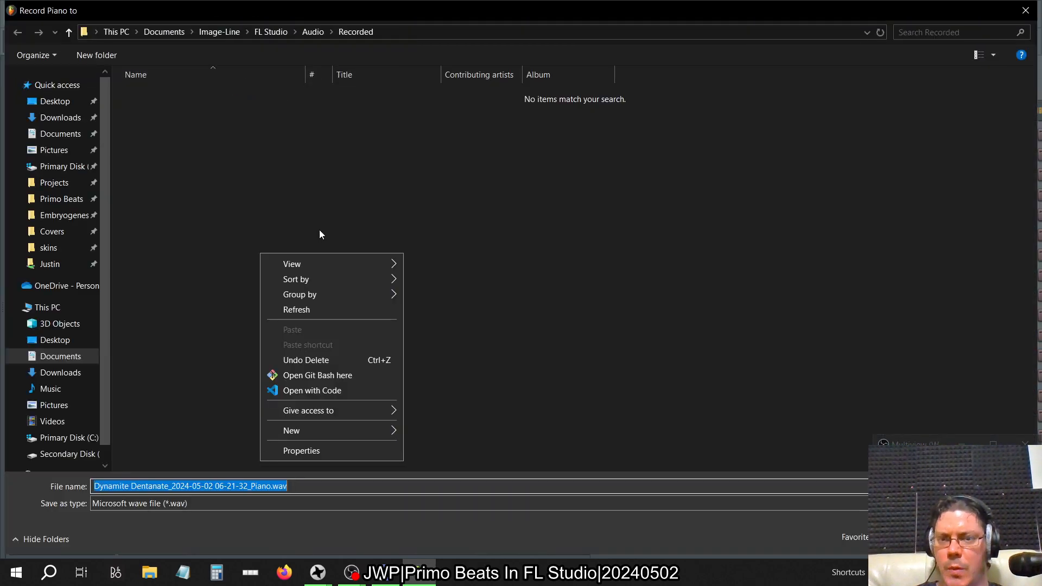
click(62, 198)
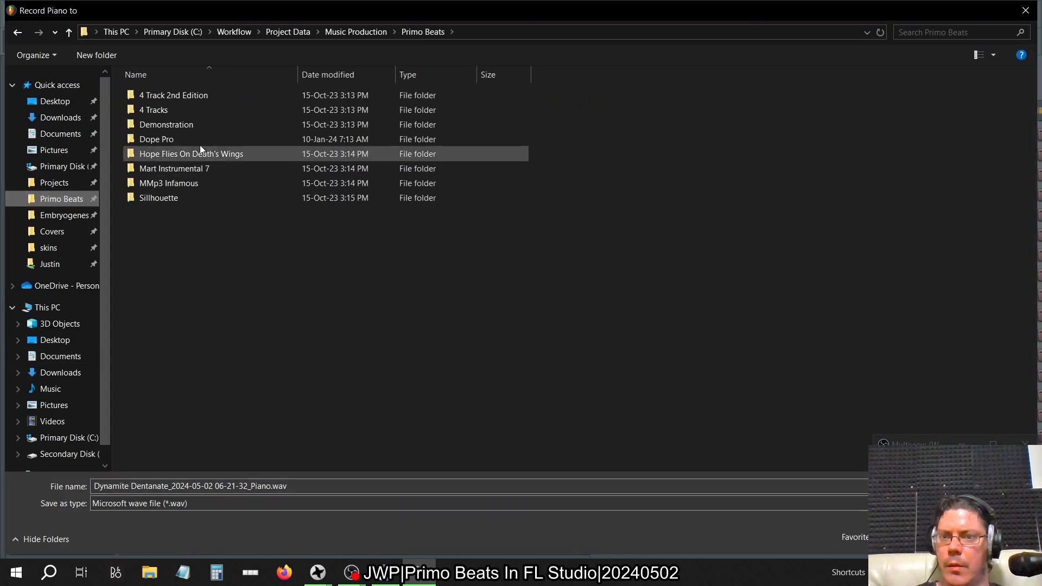
double_click(191, 139)
double_click(175, 96)
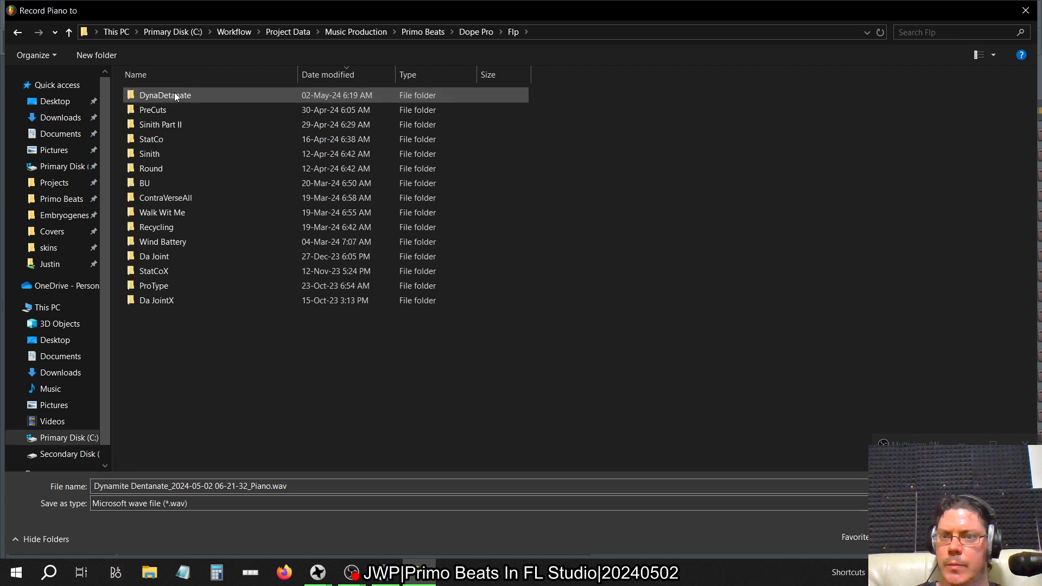
double_click(175, 96)
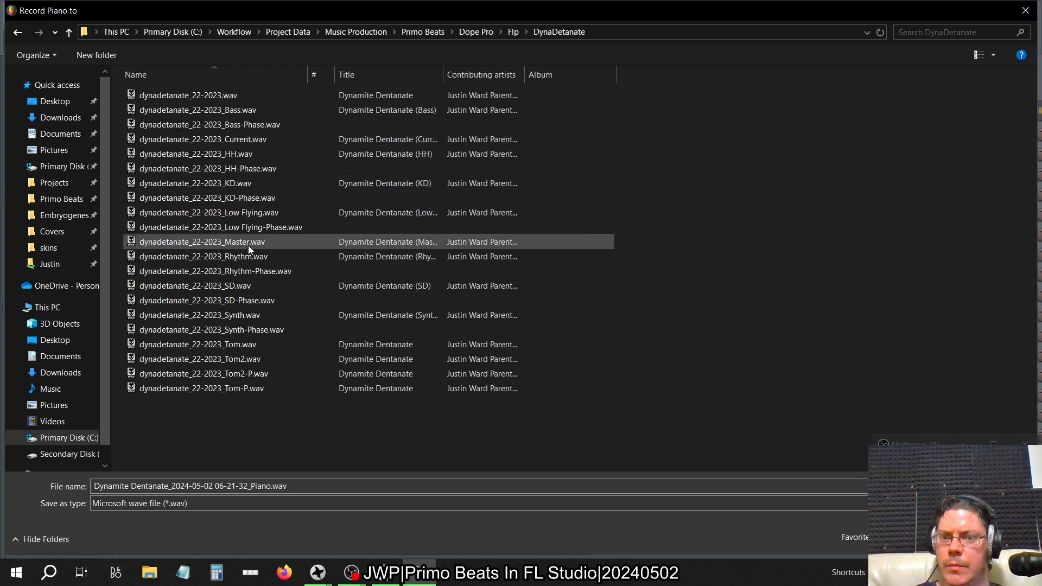
Step: Delete dynadetanate_22-2023_Rhythm.wav and dynadetanate_22-2023_Rhythm-Phase.wav from the DynaDetanate folder
click(249, 250)
click(242, 274)
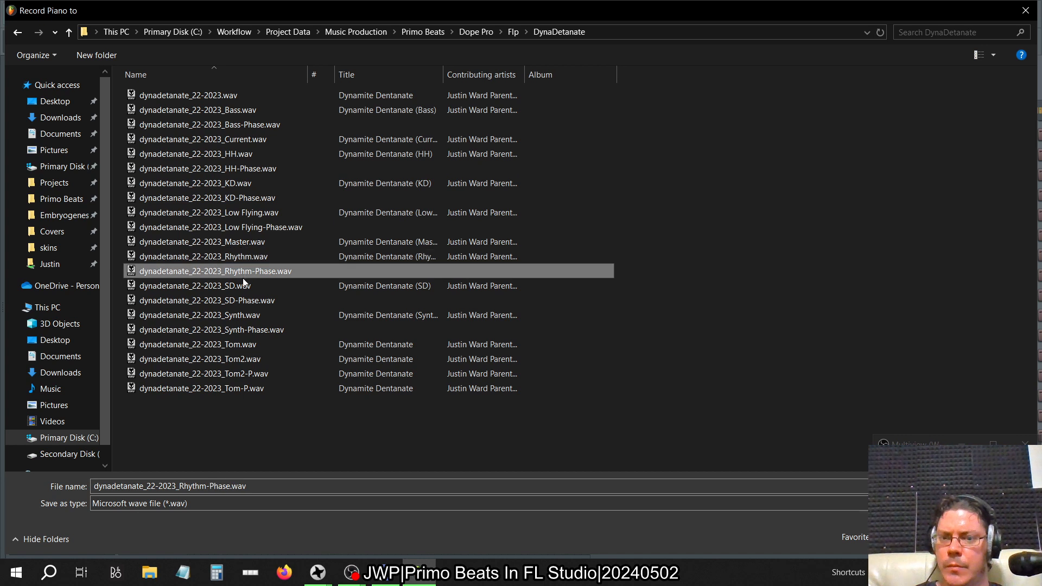
click(254, 249)
key(Delete)
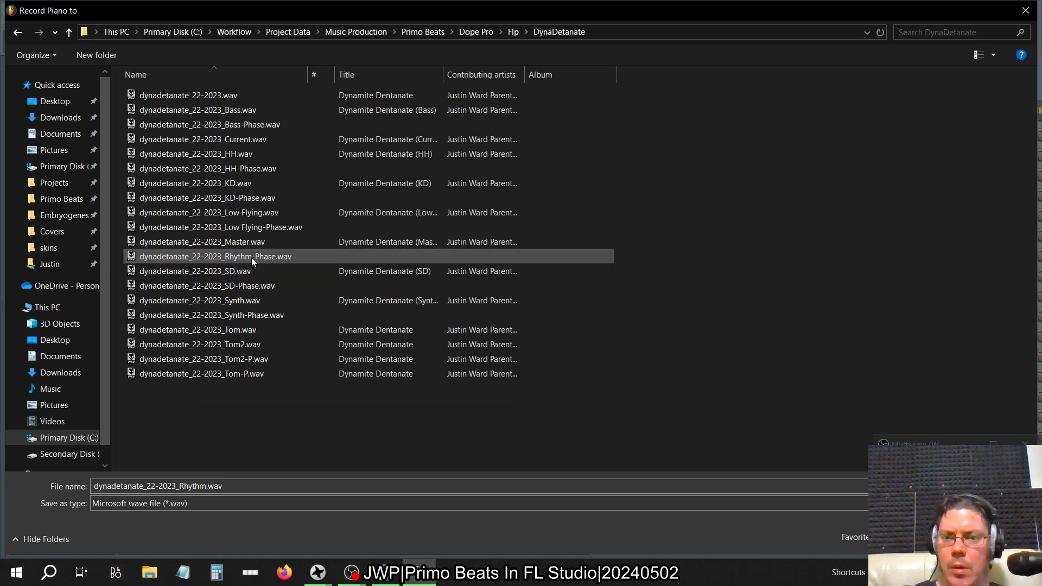
click(258, 256)
key(Delete)
Step: Delete dynadetanate_22-2023_Master.wav, dynadetanate_22-2023.wav and dynadetanate_22-2023_Current.wav from the DynaDetanate folder
click(249, 246)
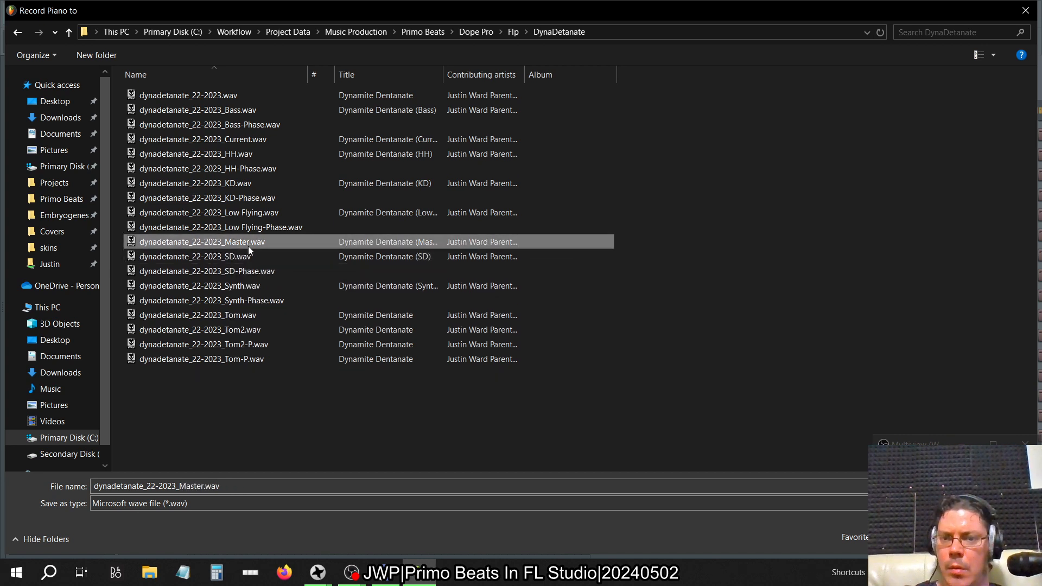
key(Delete)
click(242, 94)
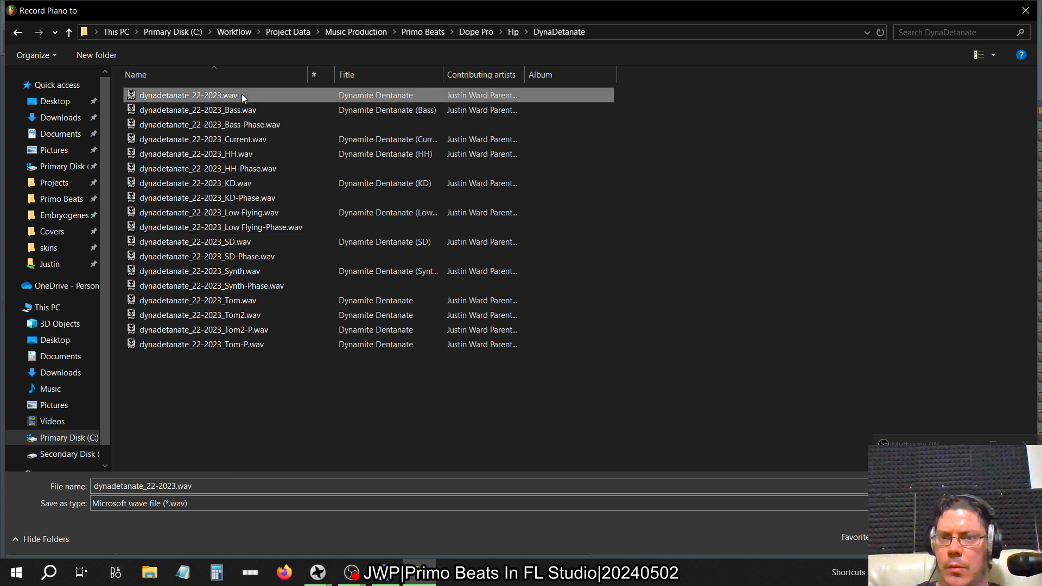
key(Delete)
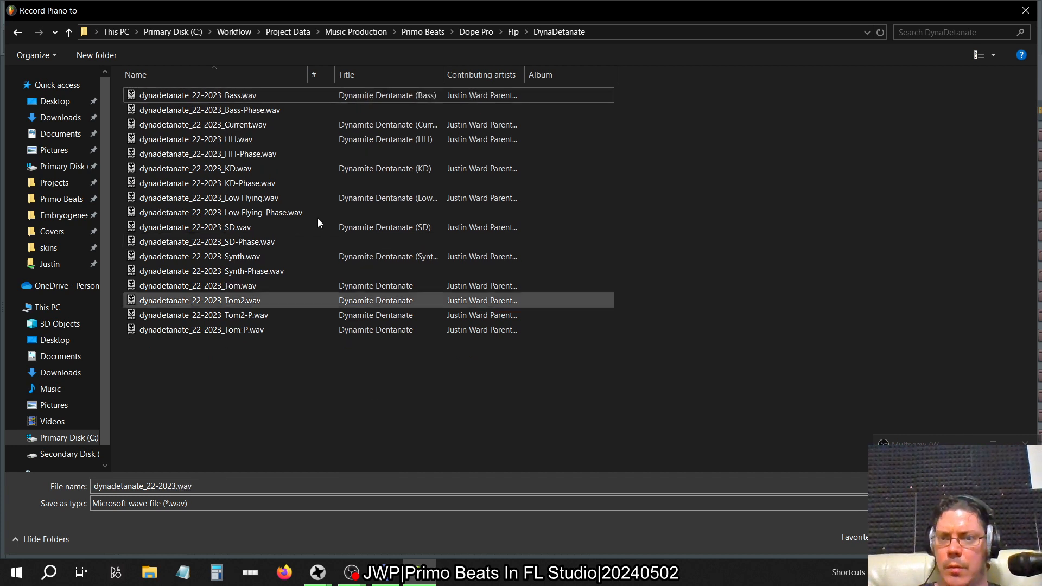
click(260, 125)
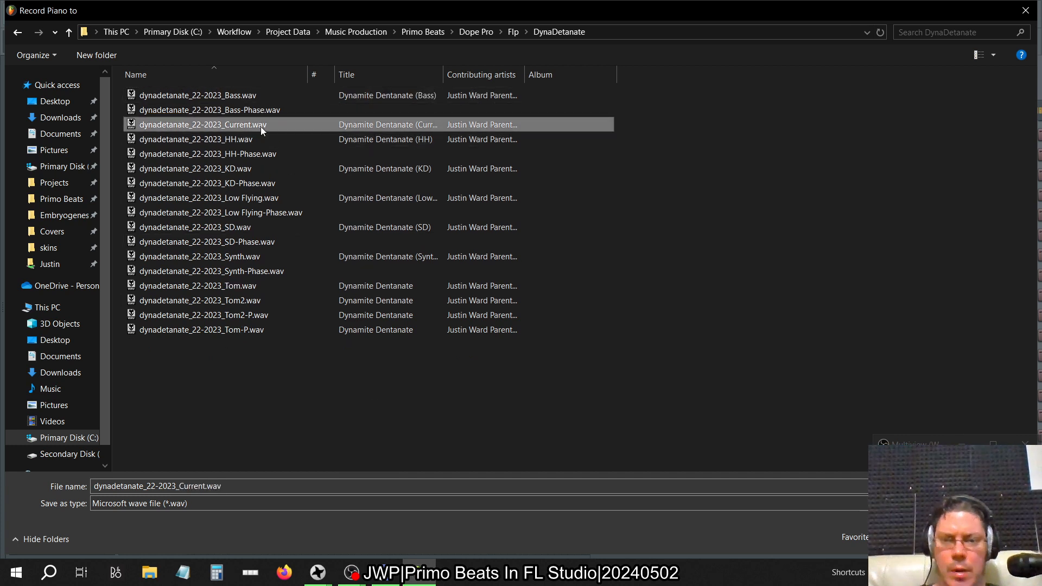
key(Delete)
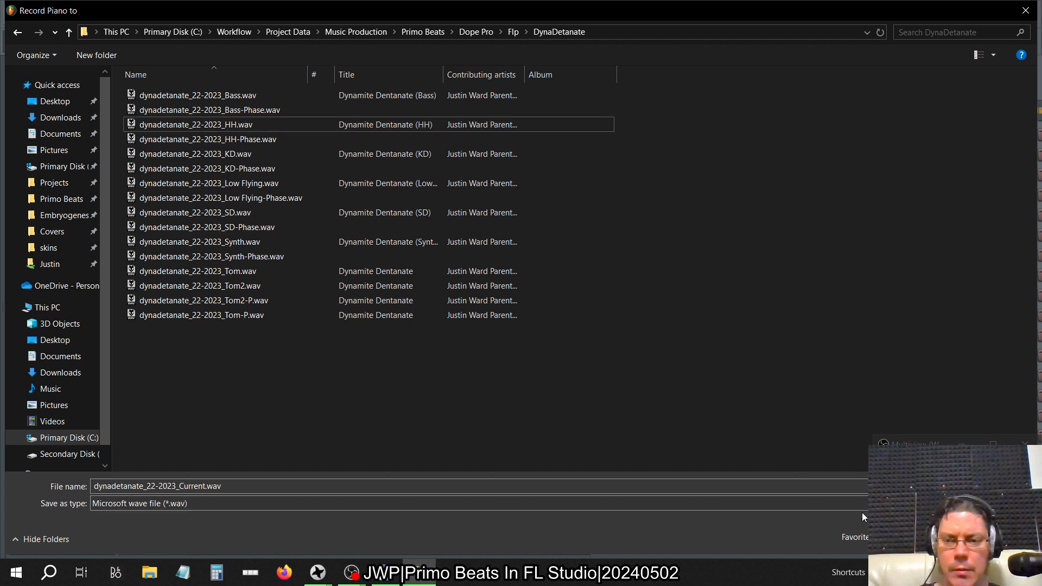
Step: Cancel the recording file selection, then disarm and re-arm the Piano mixer track for disk recording
click(998, 537)
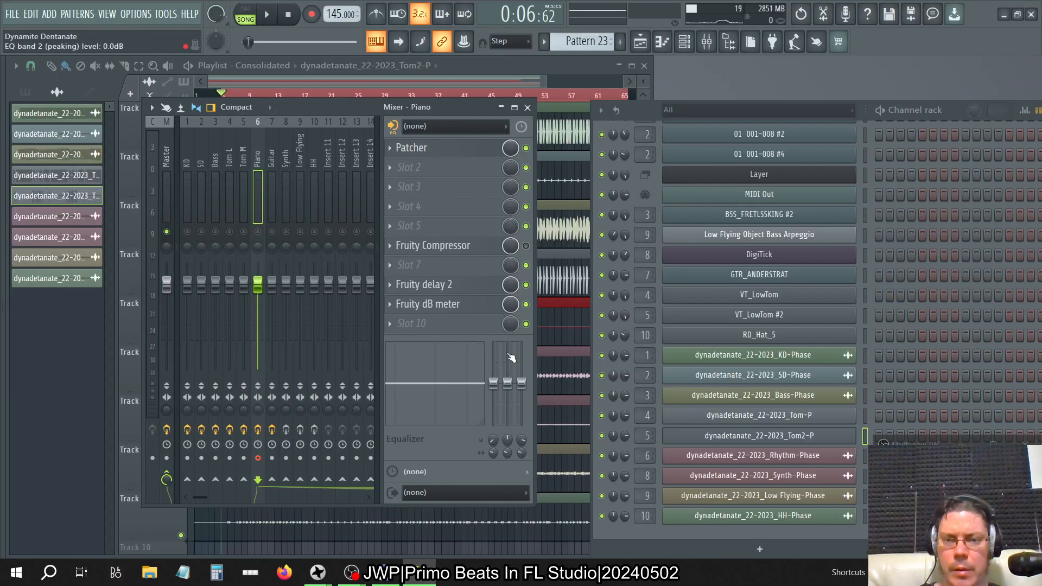
click(258, 458)
click(260, 459)
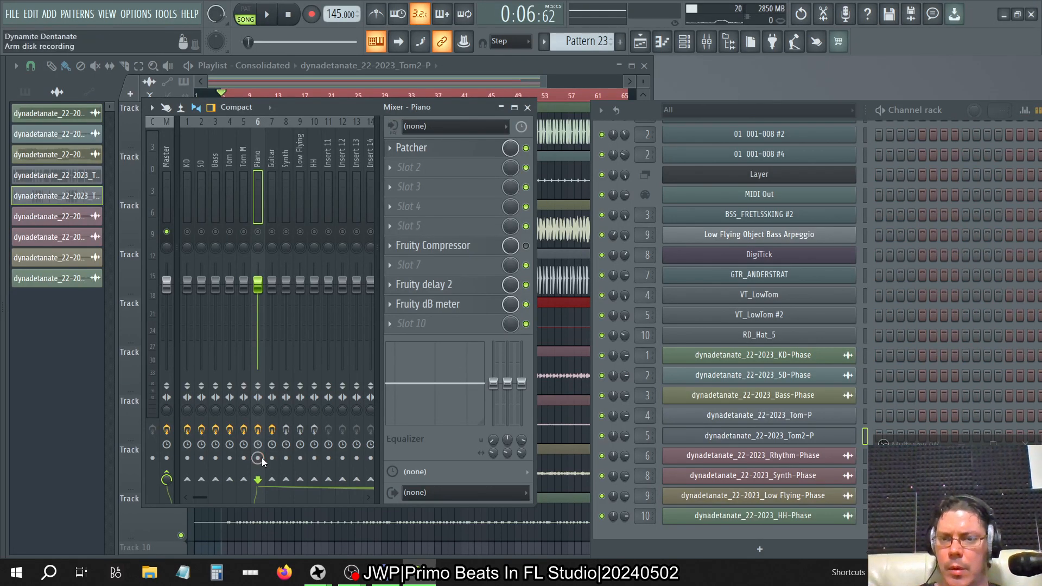
right_click(262, 457)
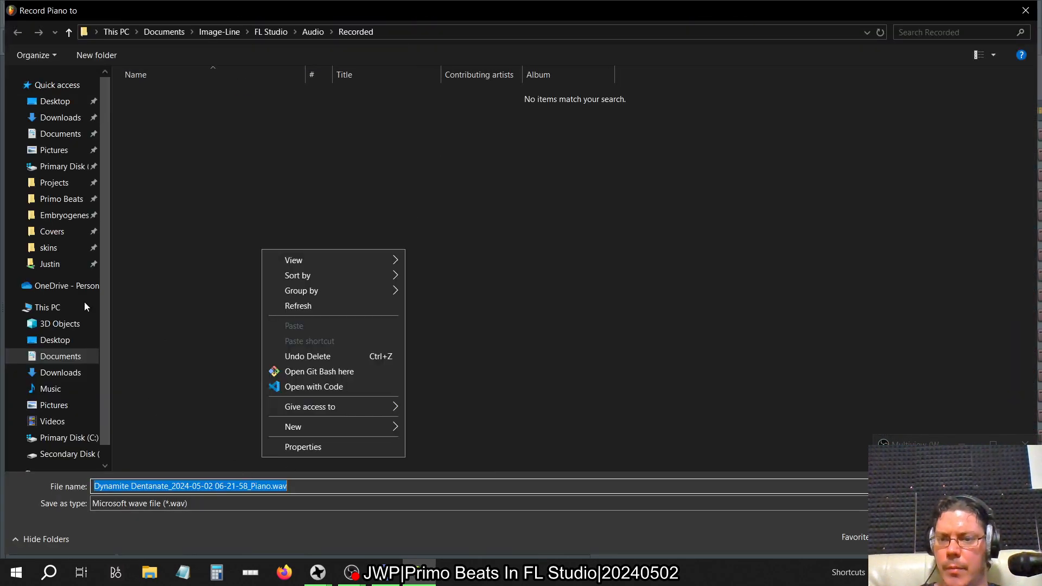
Step: Browse the recording destination to Primo Beats > Dope Pro > Flp and add the Flp folder to favorites
click(61, 198)
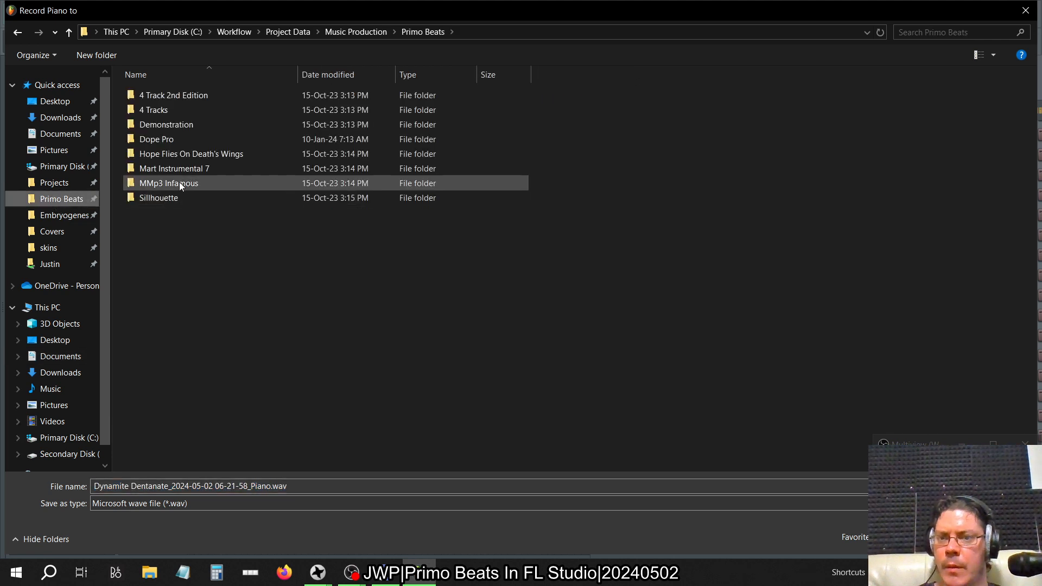
double_click(248, 9)
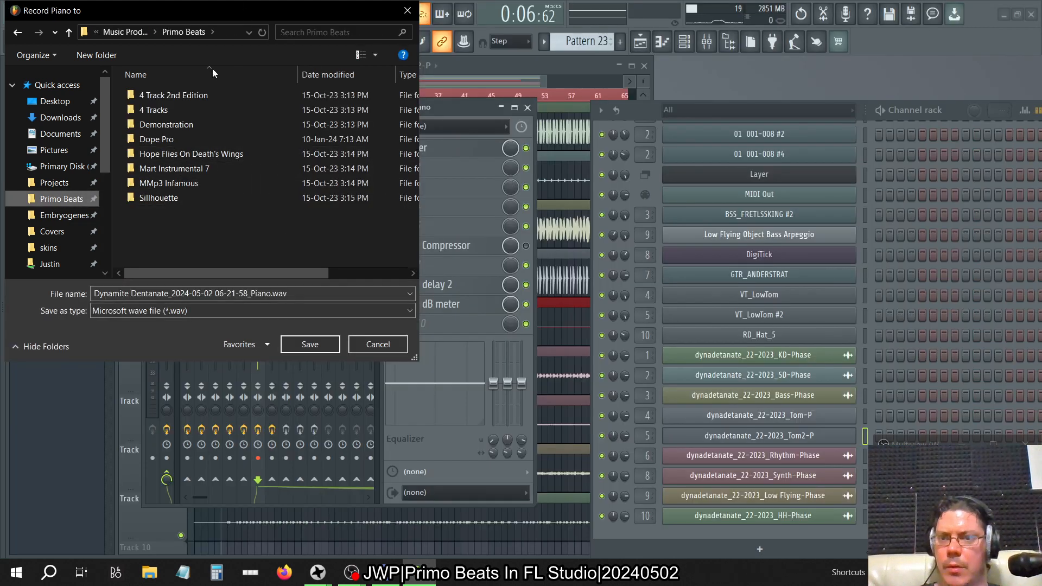
double_click(158, 143)
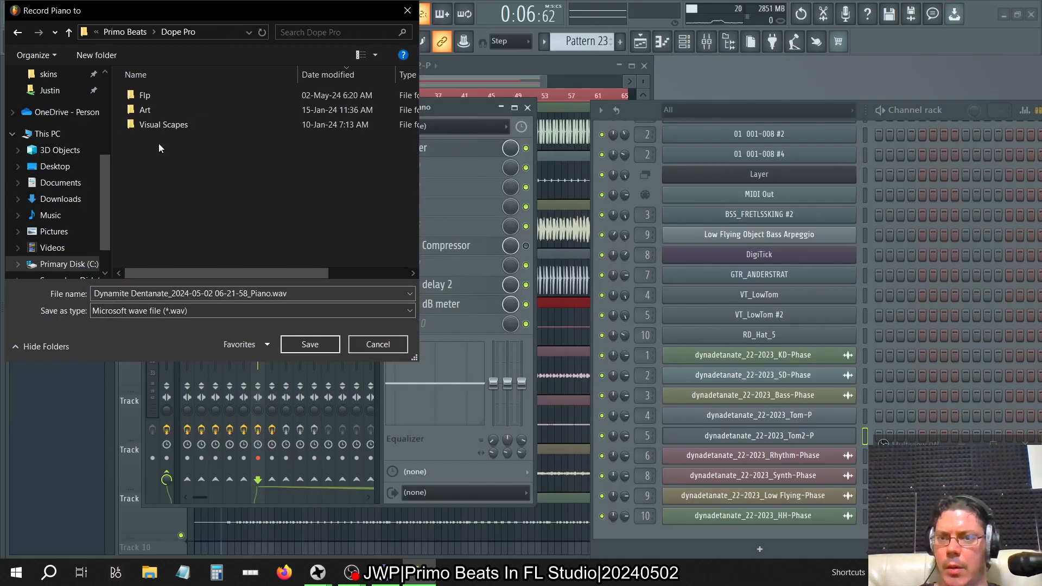
double_click(147, 90)
click(268, 343)
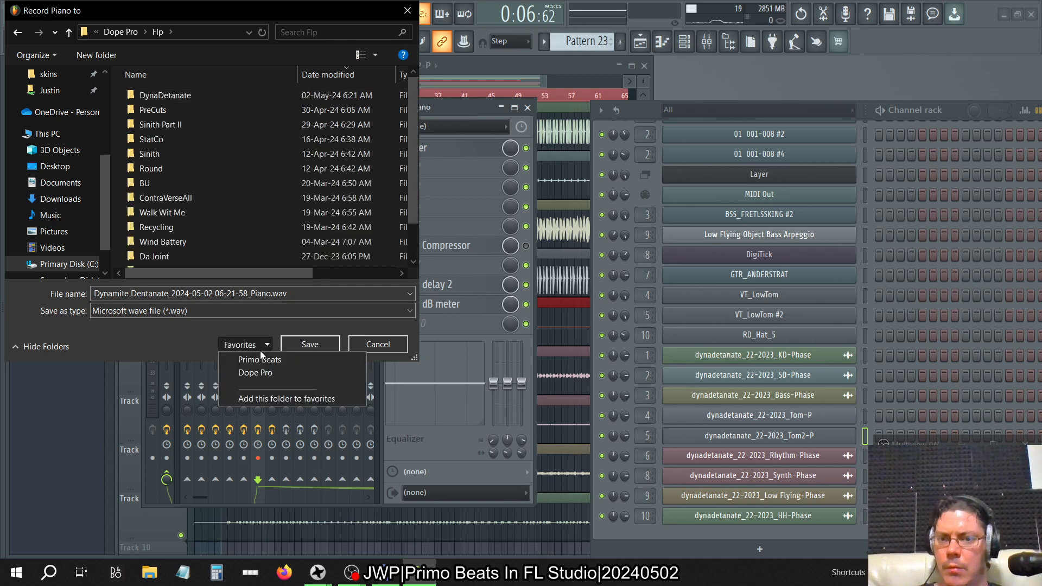
click(260, 400)
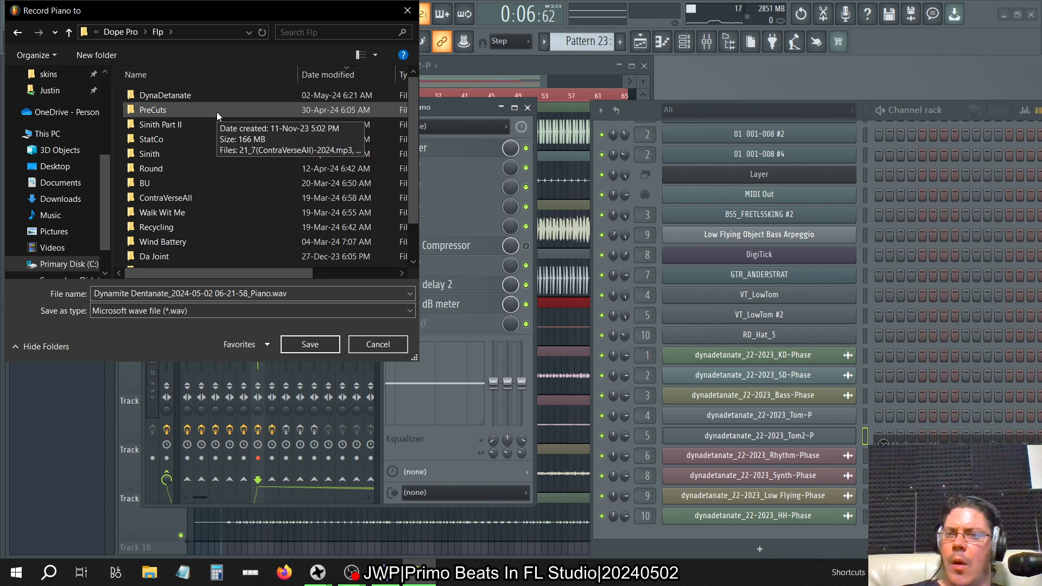
Step: Save the Piano recording target in DynaDetanate, reusing the name dynadetanate_22-2023_Bass.wav with Bass replaced by Piano
double_click(199, 95)
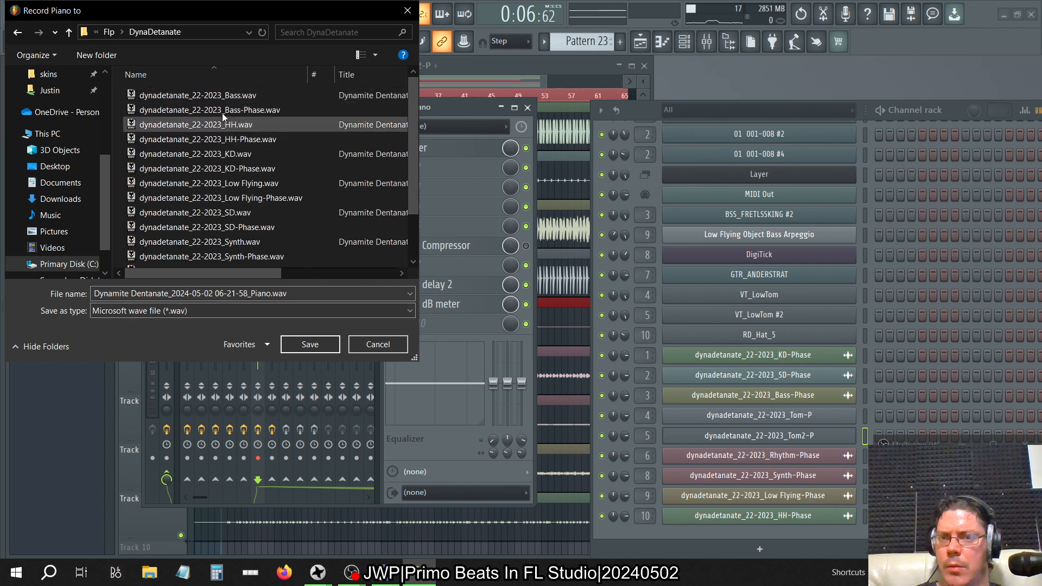
click(220, 97)
click(195, 294)
click(196, 294)
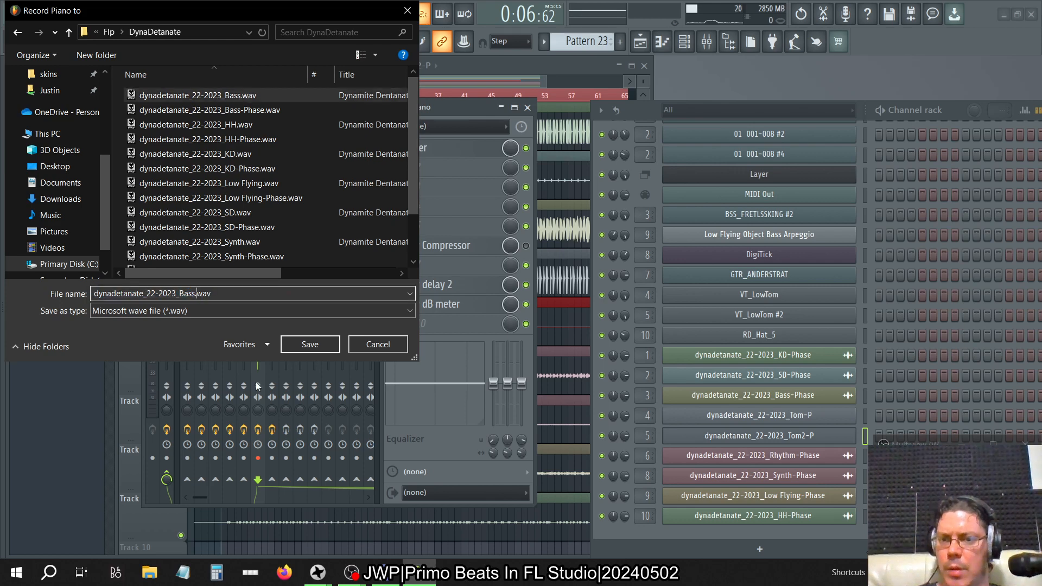
key(BackSpace)
key(BackSpace)
key(BackSpace)
key(BackSpace)
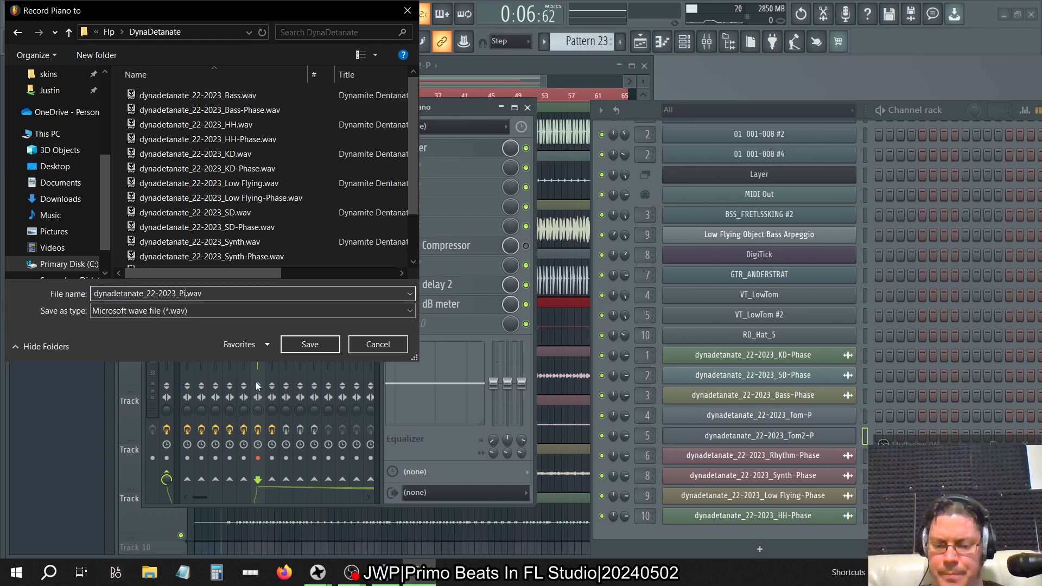
click(308, 344)
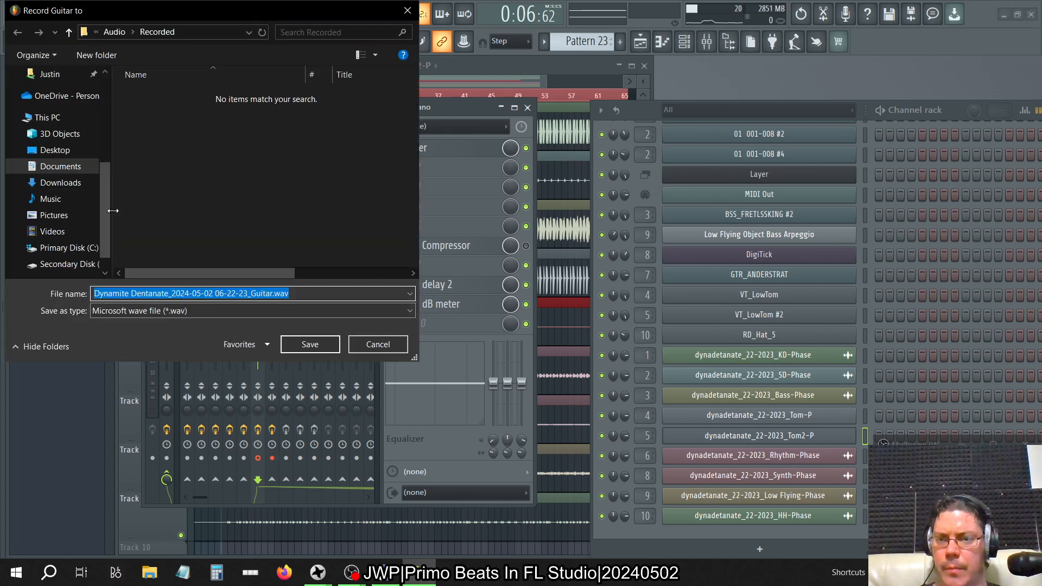
Step: Set the Guitar track's recording file to dynadetanate_22-2023_Guitar.wav in Dope Pro > Flp > DynaDetanate
click(265, 345)
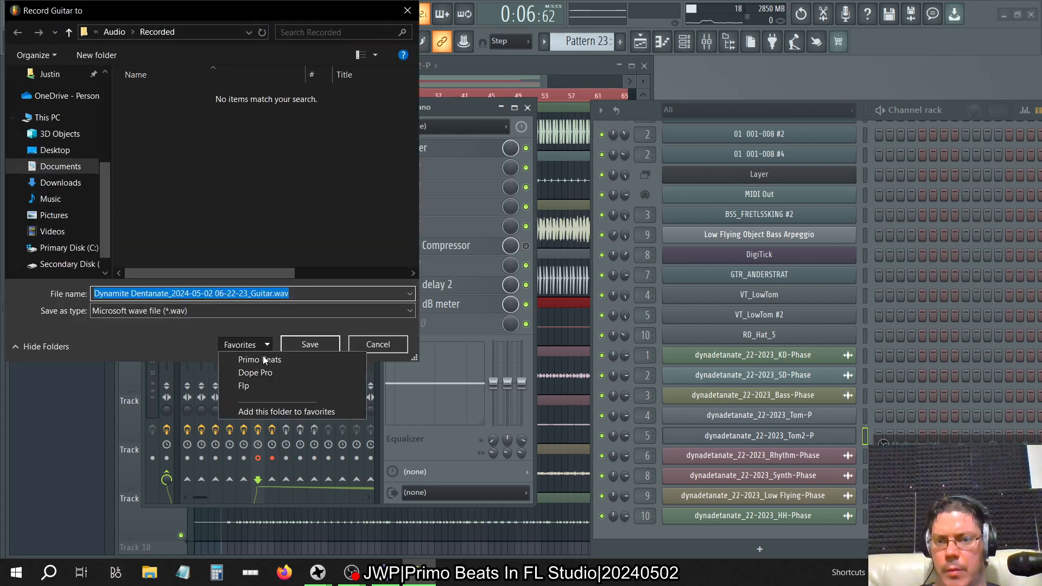
click(252, 368)
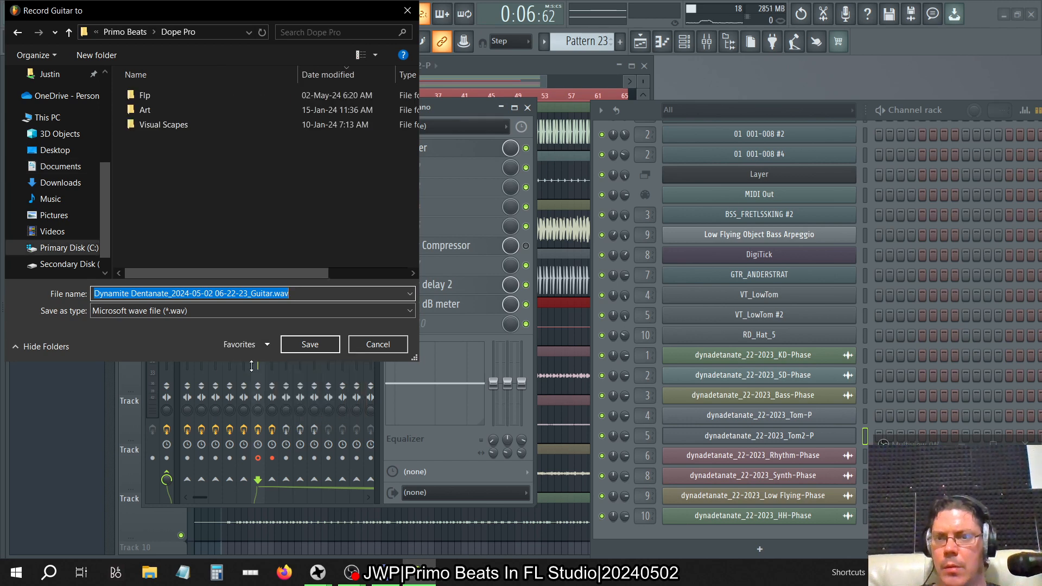
double_click(144, 96)
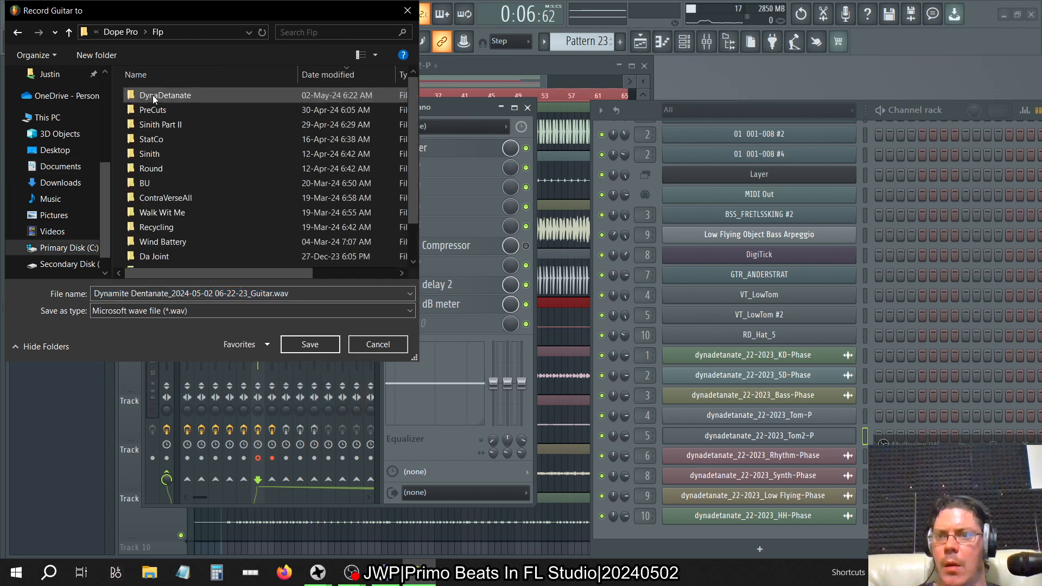
double_click(153, 96)
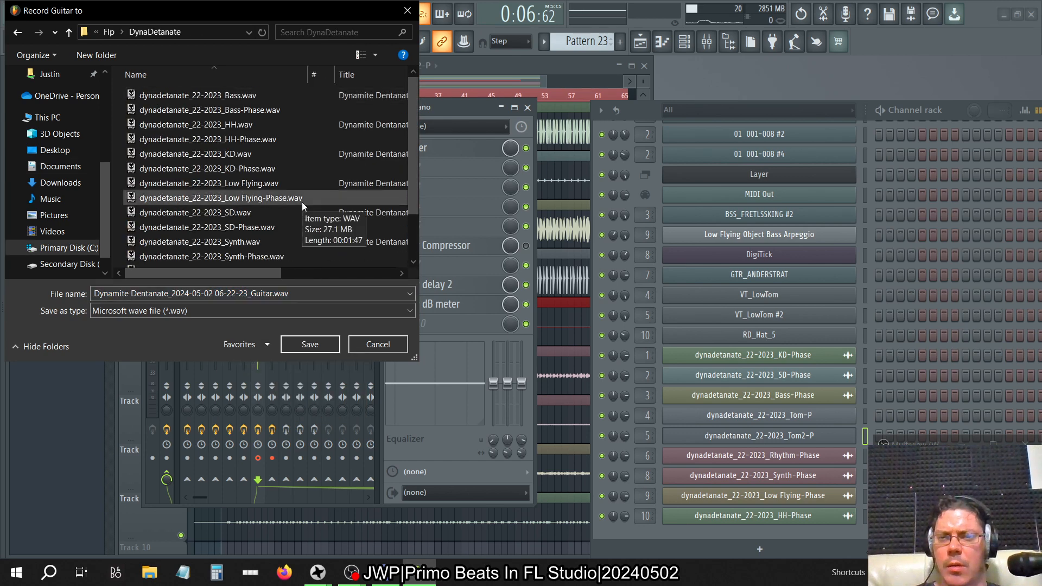
click(225, 97)
click(197, 293)
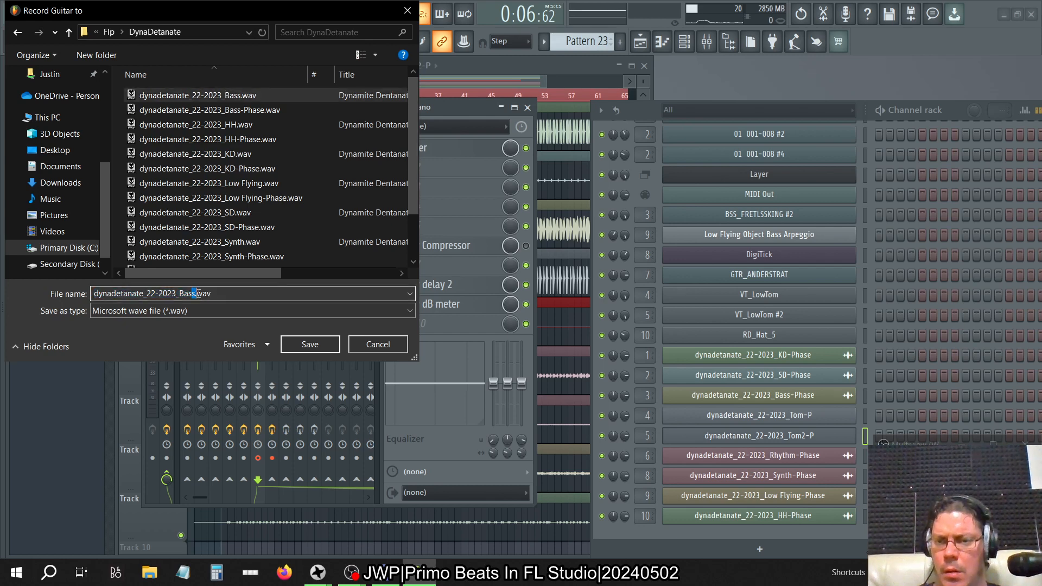
key(BackSpace)
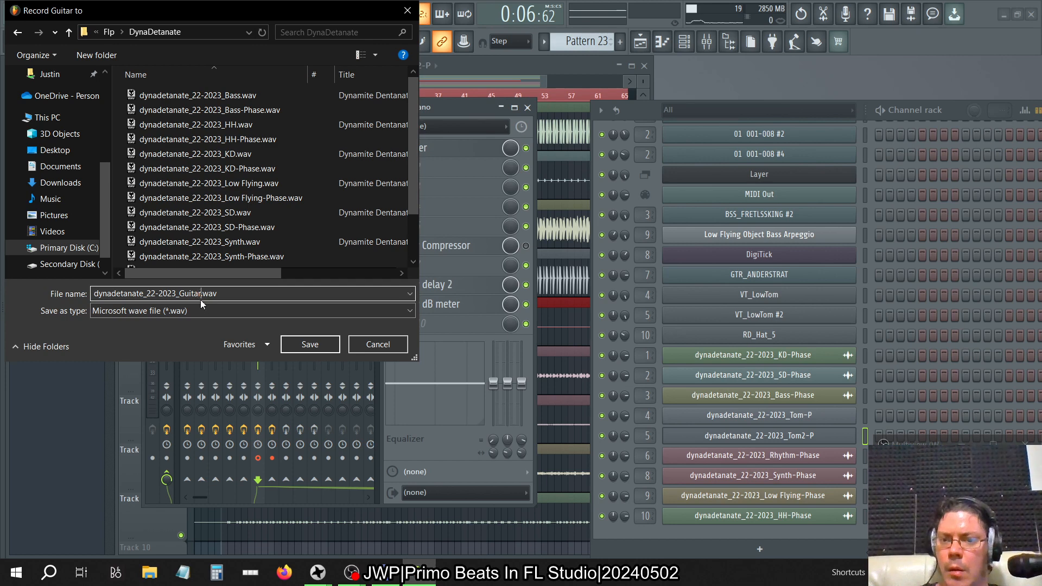
click(300, 340)
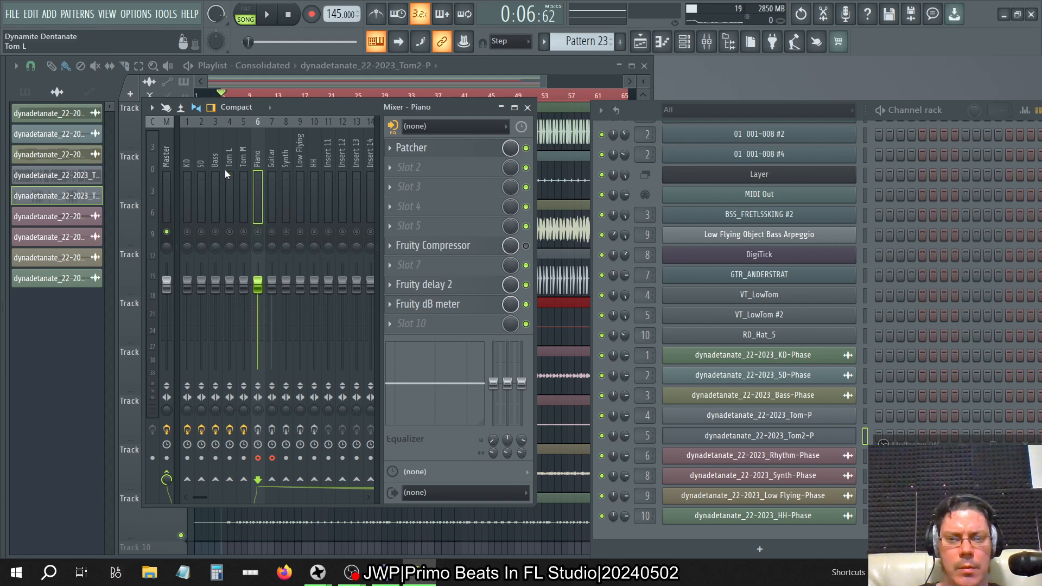
Step: Inspect the channel settings of VT_LowTom and the dynadetanate_22-2023_Tom-P audio clip
click(759, 294)
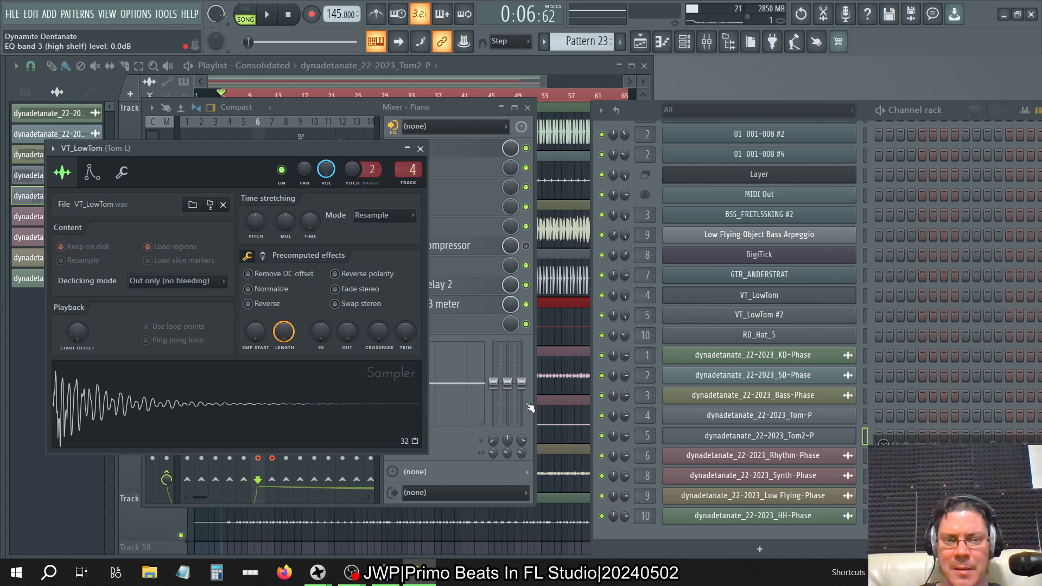
click(420, 149)
click(792, 415)
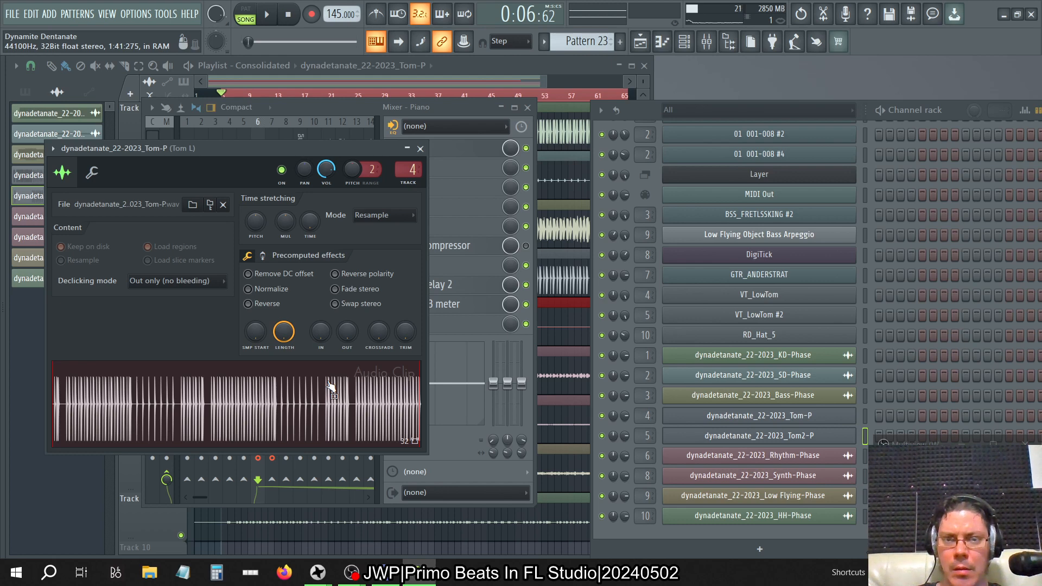
Step: Solo playlist Track 4 with the Tom-P clip and unmute Track 5 with the Tom2-P clip
click(493, 64)
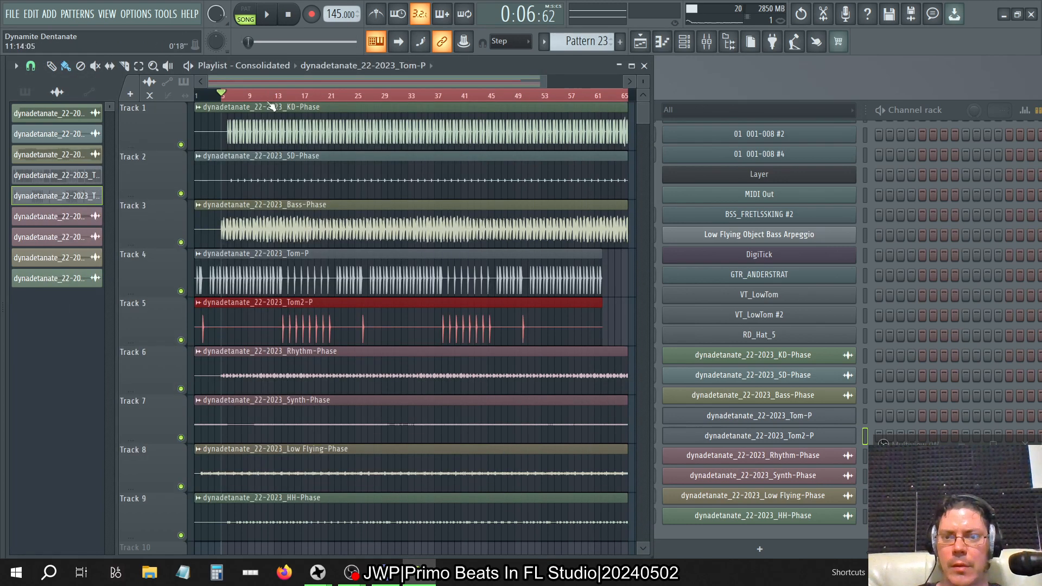
right_click(181, 292)
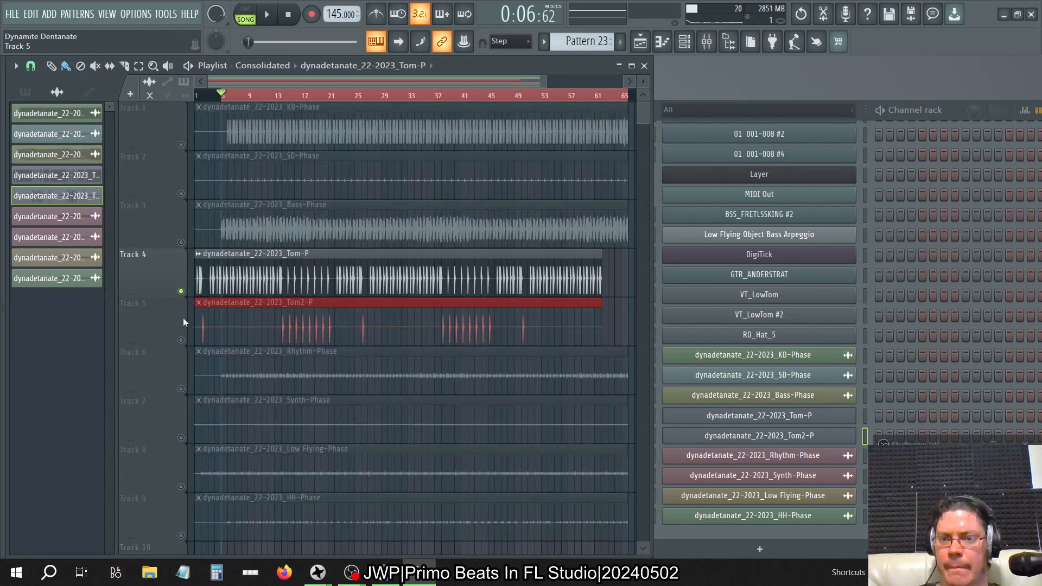
click(181, 340)
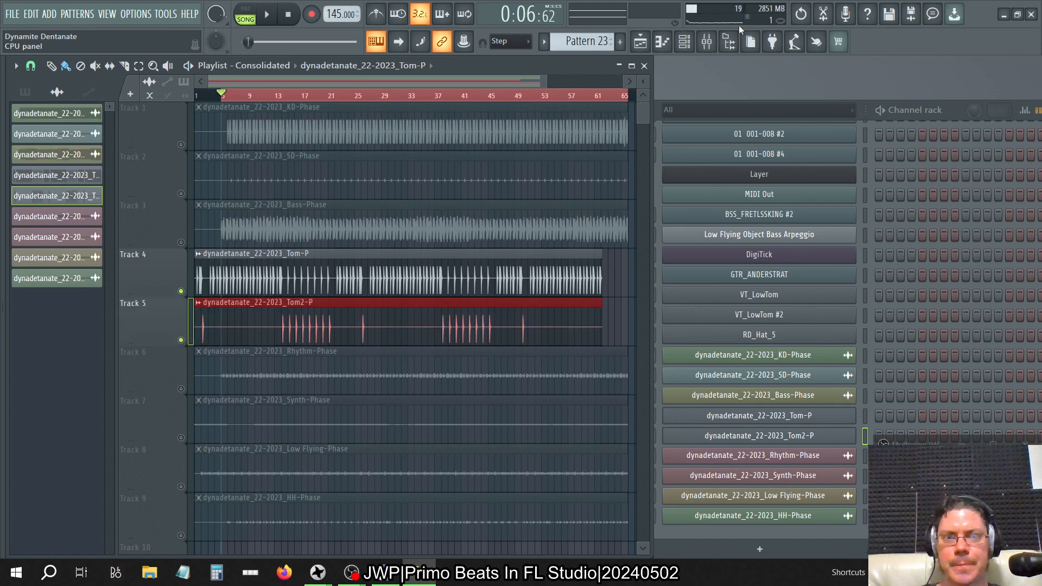
Step: Show the mixer beside the tom clips and unmute the Tom L and Tom M tracks
click(706, 41)
drag(331, 105, 692, 116)
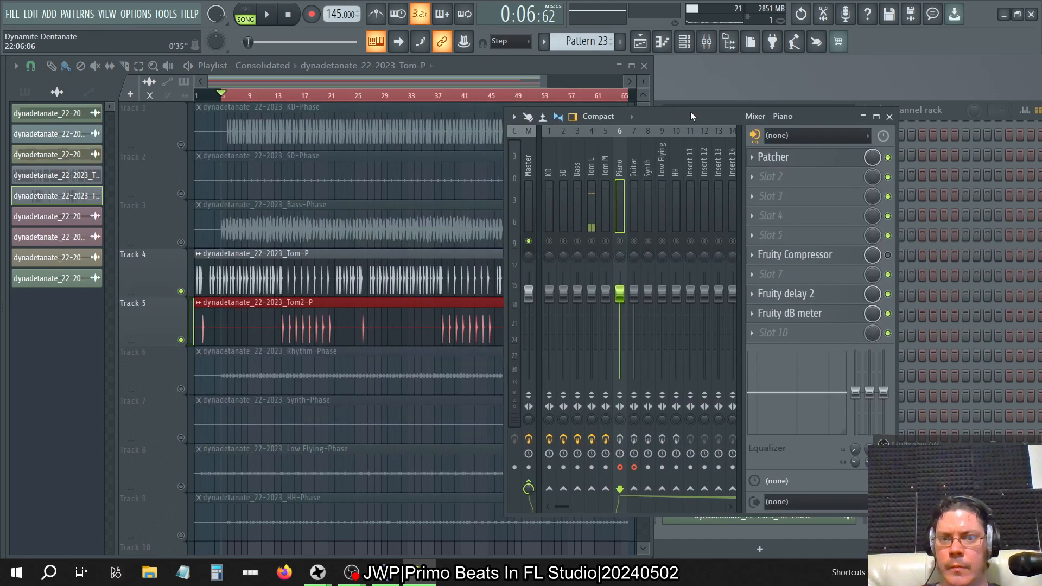
click(592, 241)
click(605, 241)
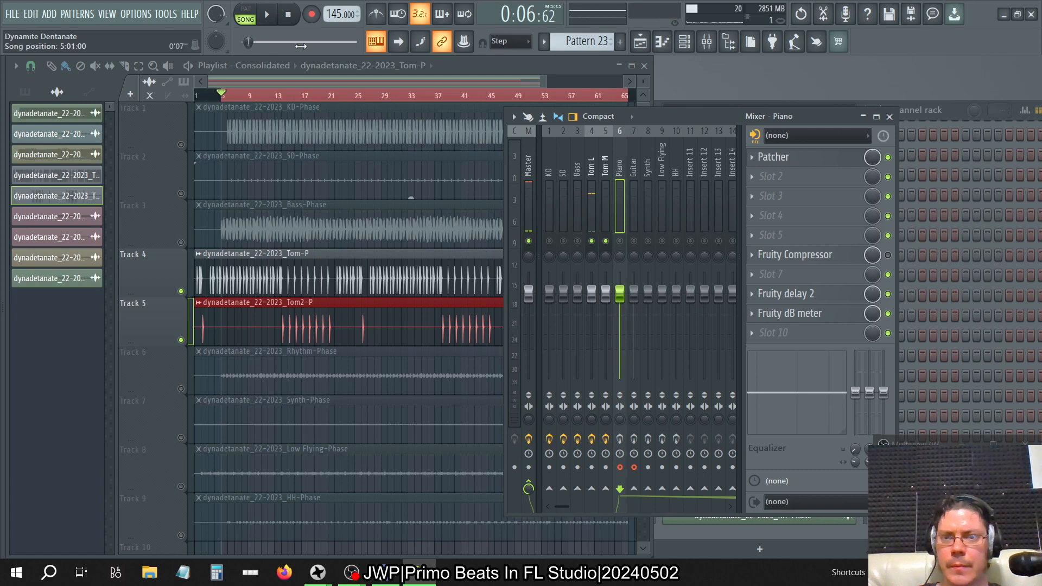
Step: Play the two tom clips, jump to about bar 14 to hear both together, and stop playback
key(space)
click(281, 77)
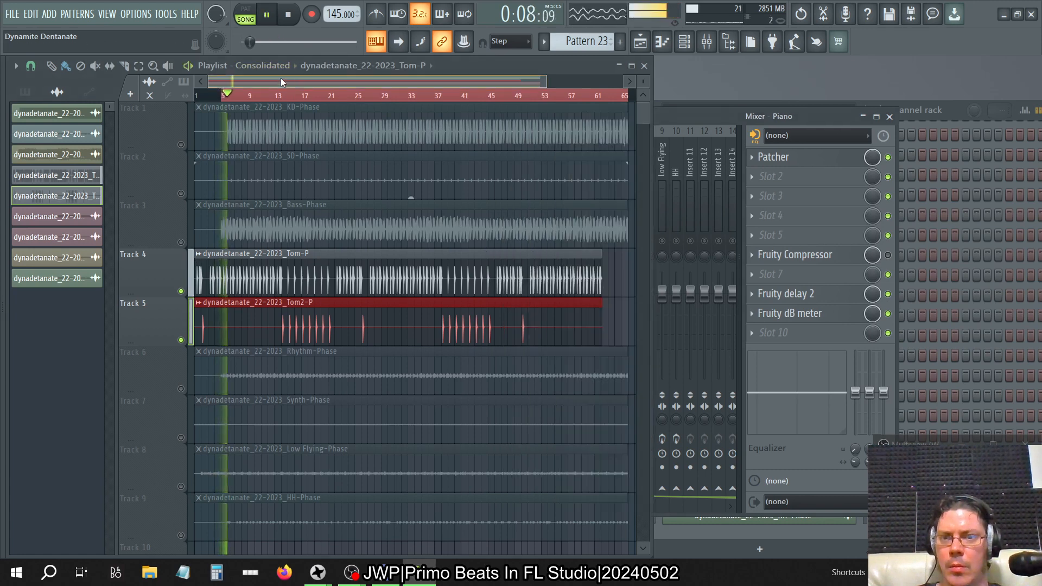
click(281, 82)
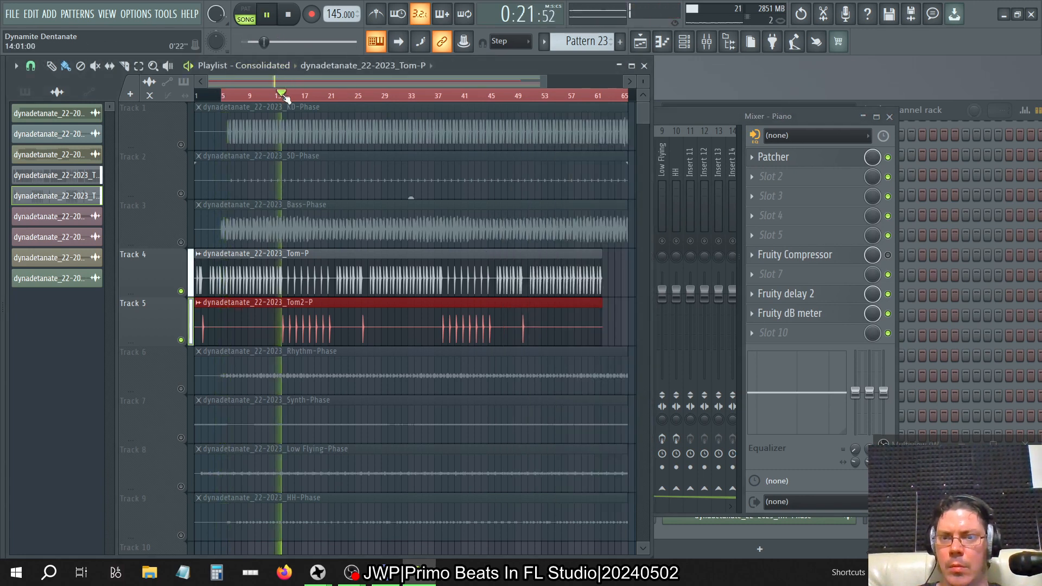
click(696, 121)
key(space)
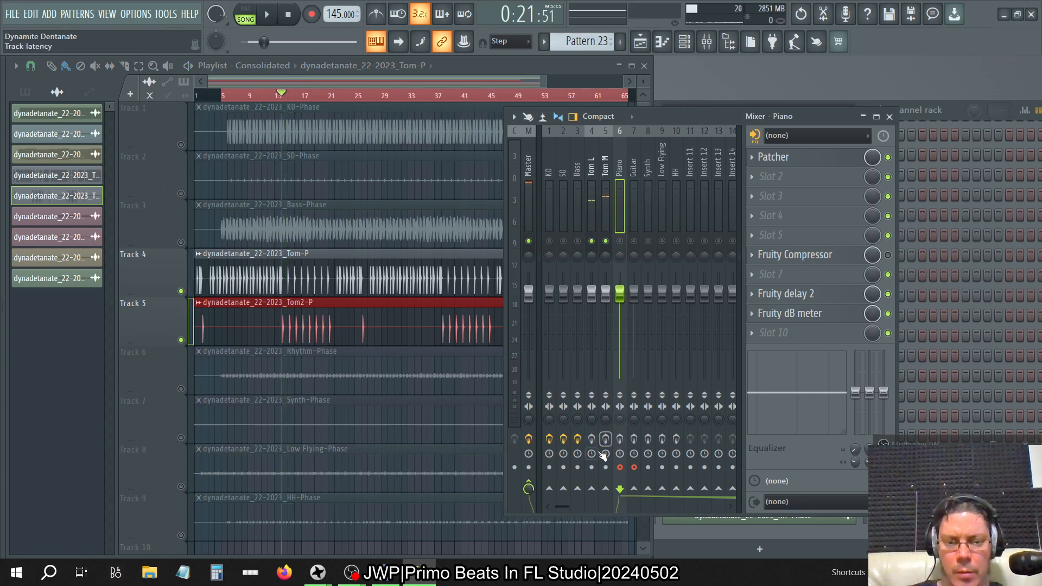
Step: Arm the Tom L track for disk recording to the existing file dynadetanate_22-2023_Tom.wav
click(589, 469)
scroll(286, 184, down, 2)
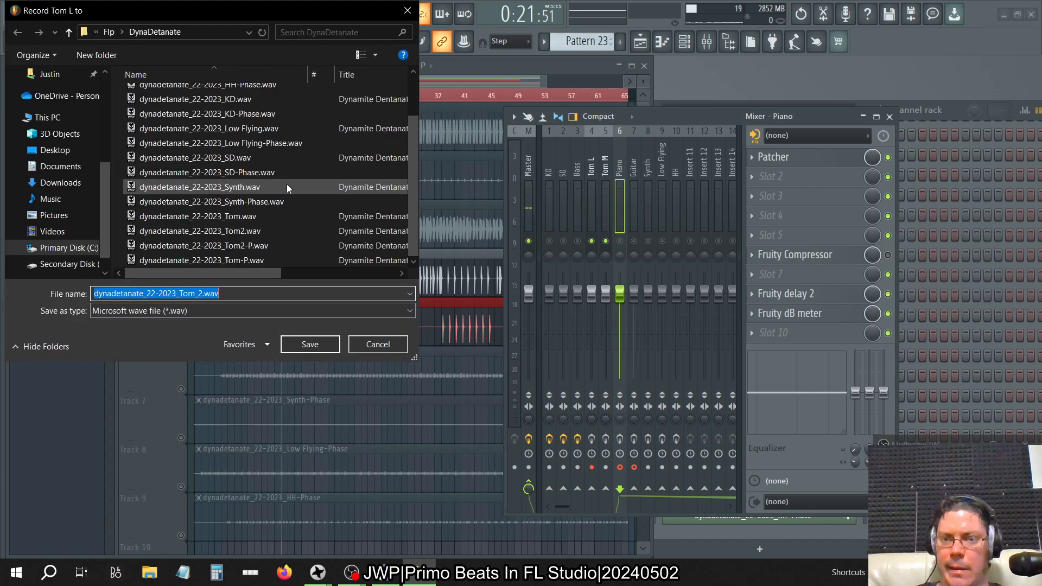
click(247, 217)
click(310, 346)
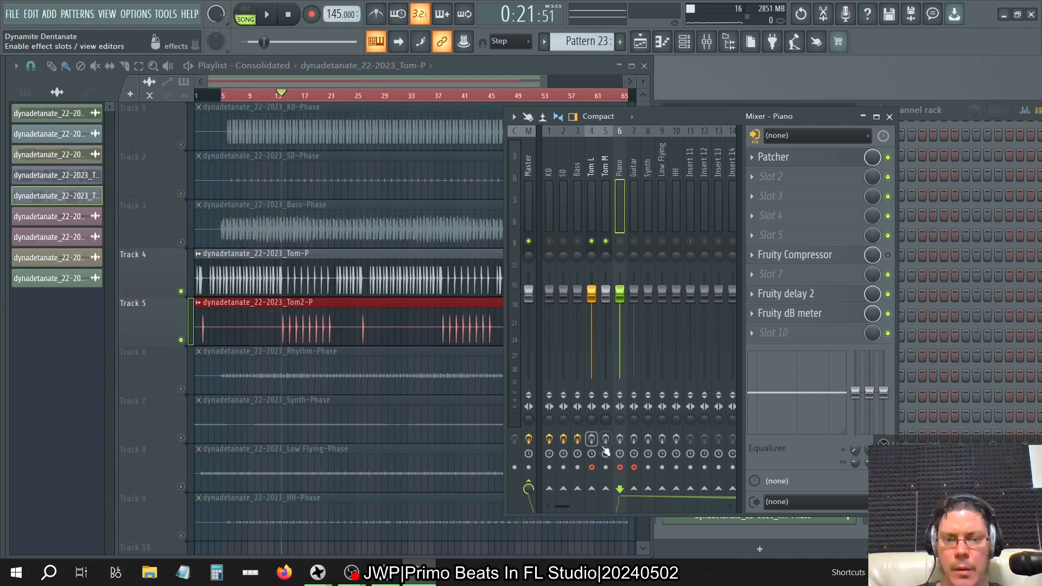
Step: Arm the Tom M track for disk recording to the existing file dynadetanate_22-2023_Tom2.wav
click(605, 467)
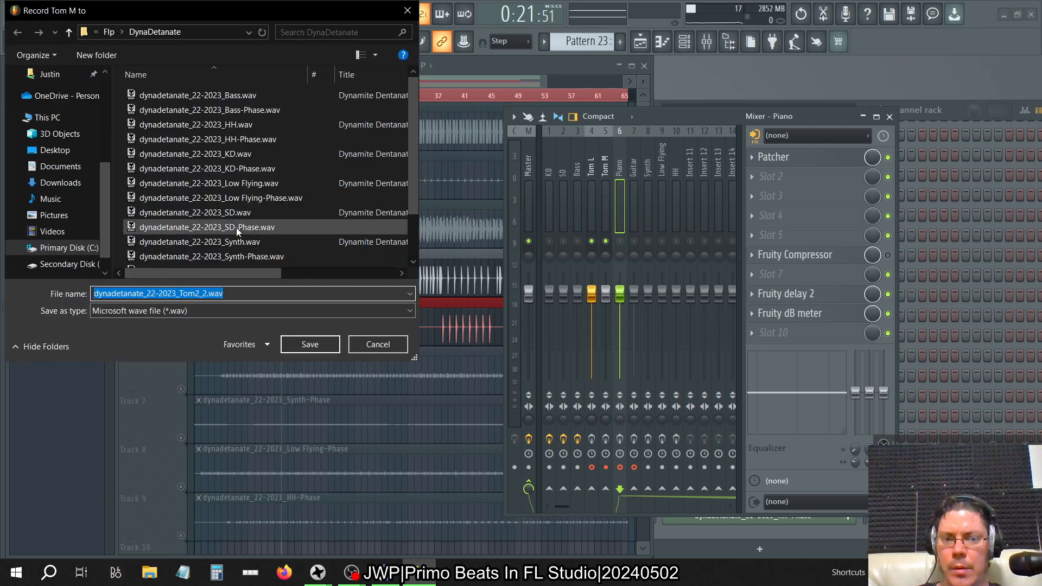
scroll(236, 227, down, 2)
click(275, 230)
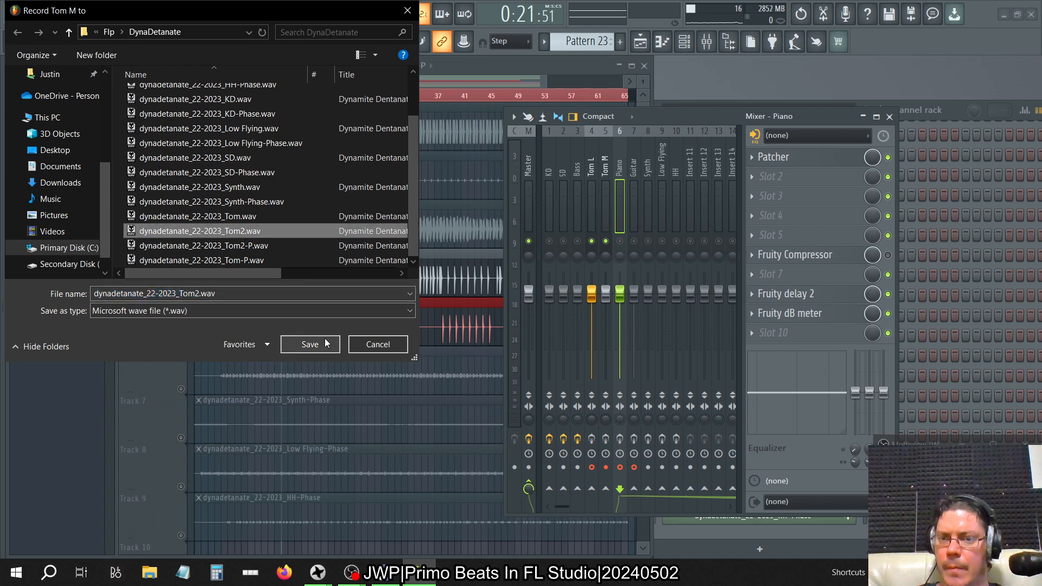
click(310, 344)
Step: Switch to File Explorer, open Primo Beats > Dope Pro > Flp > DynaDetanate, and widen the Name column to fit the full file names
click(149, 571)
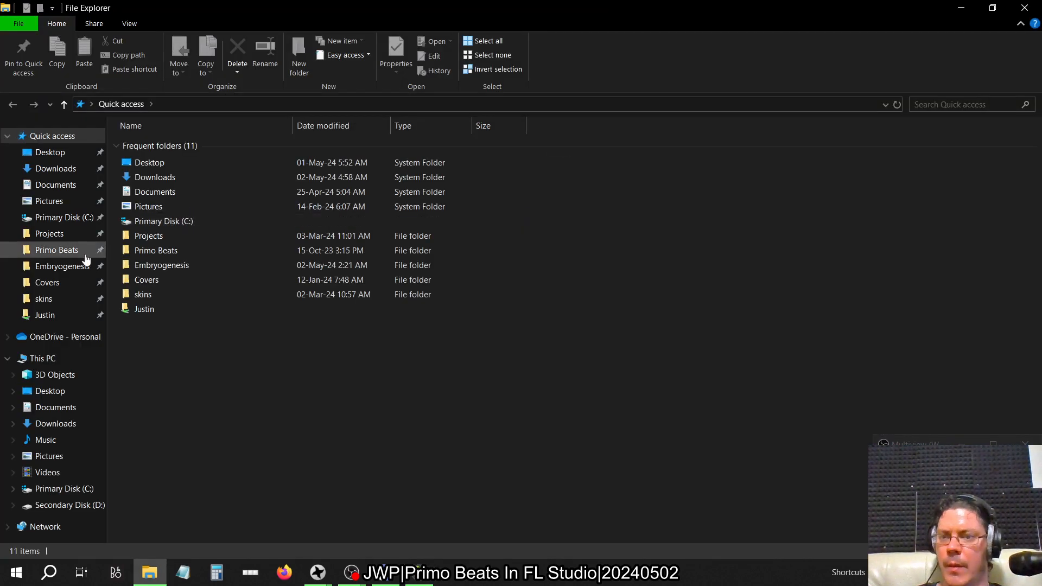
click(87, 251)
double_click(188, 189)
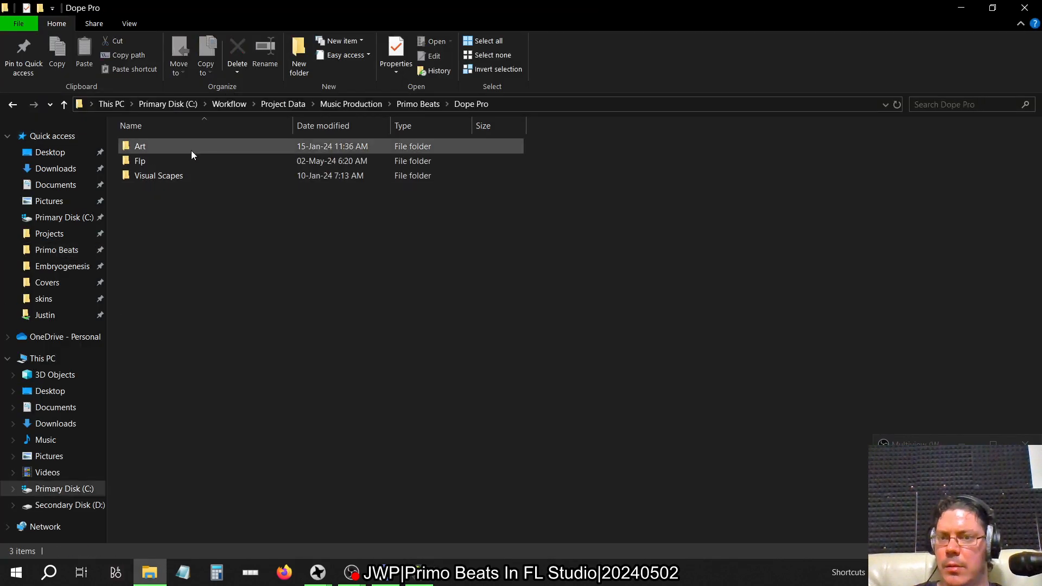
double_click(160, 158)
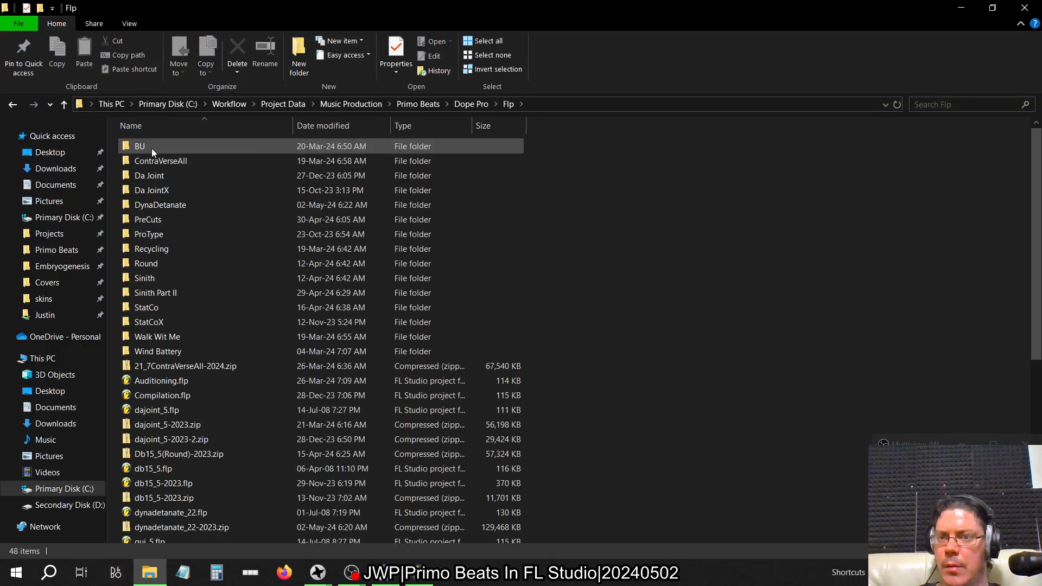
double_click(152, 207)
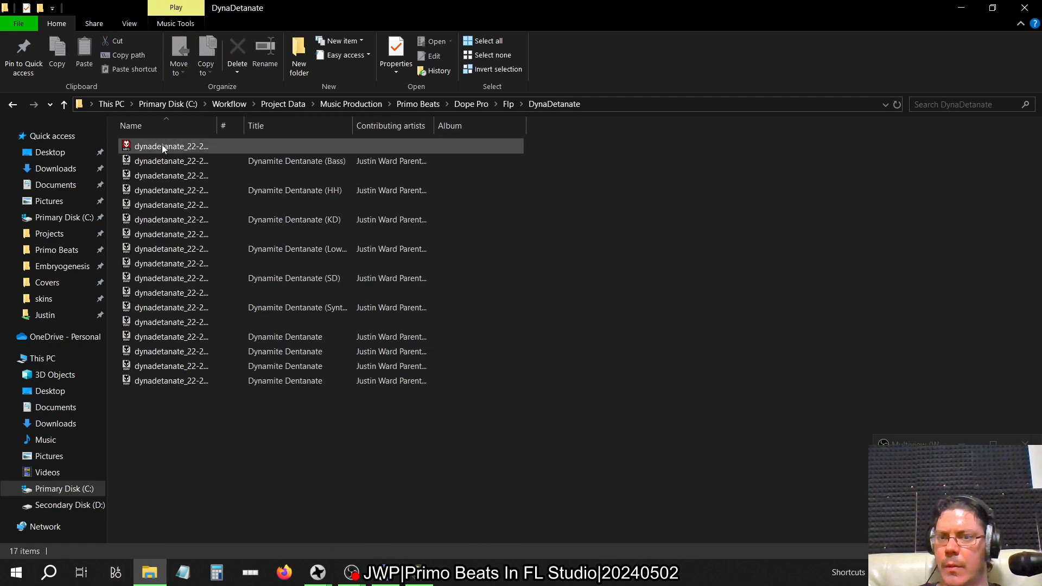
double_click(216, 125)
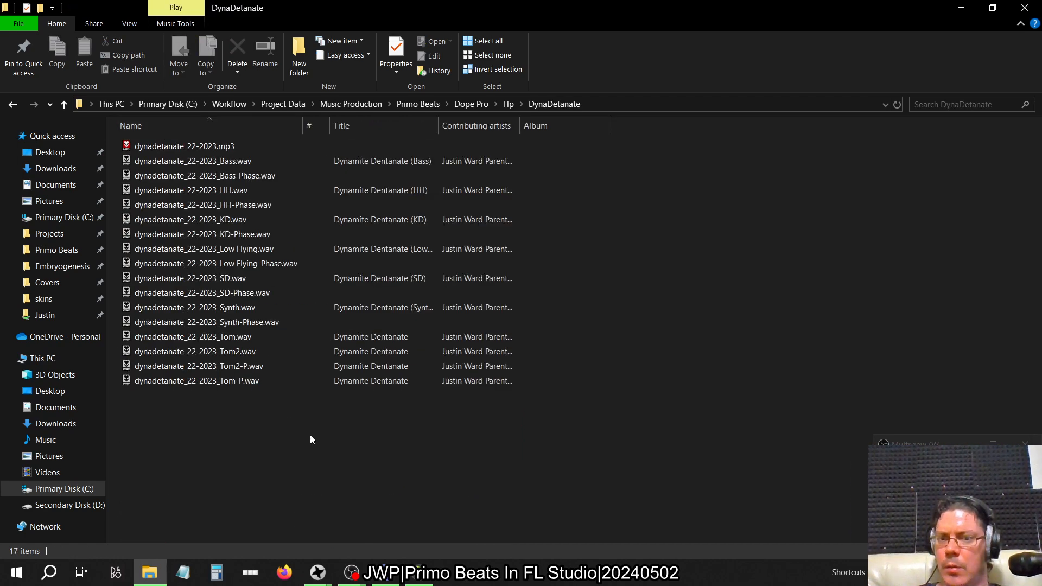
Step: Permanently delete the four Tom WAV files and dynadetanate_22-2023.mp3 from the DynaDetanate folder and close the folder window
drag(310, 434, 275, 387)
drag(237, 332, 237, 328)
drag(237, 337, 237, 337)
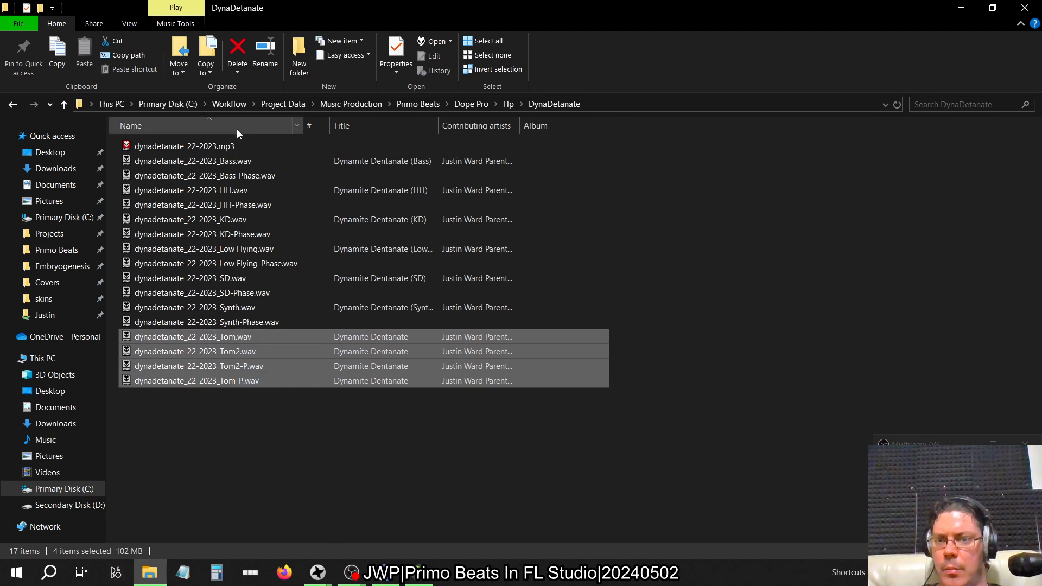
ctrl+click(226, 149)
key(shift+Delete)
key(Return)
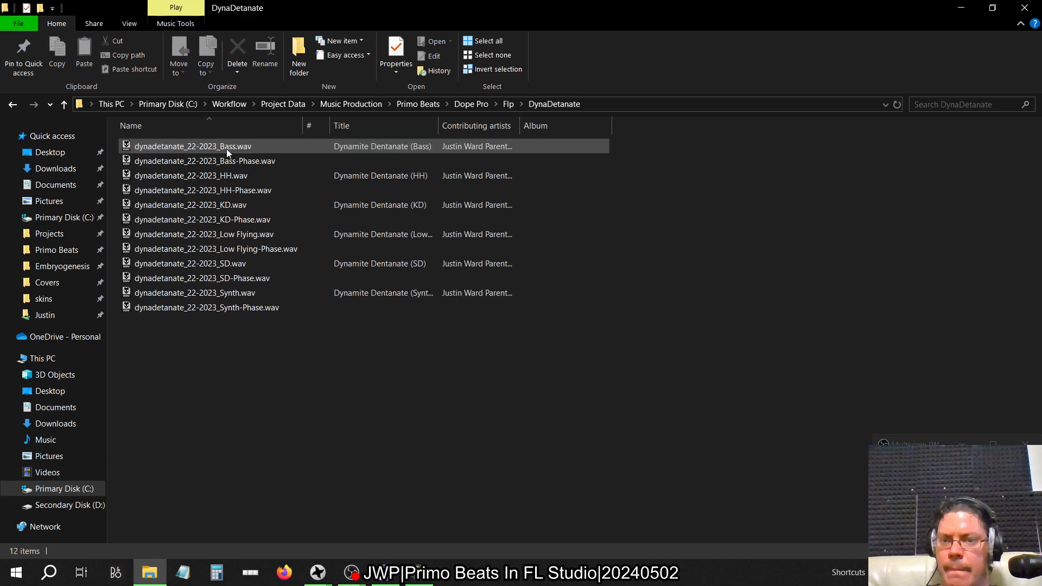
click(1024, 8)
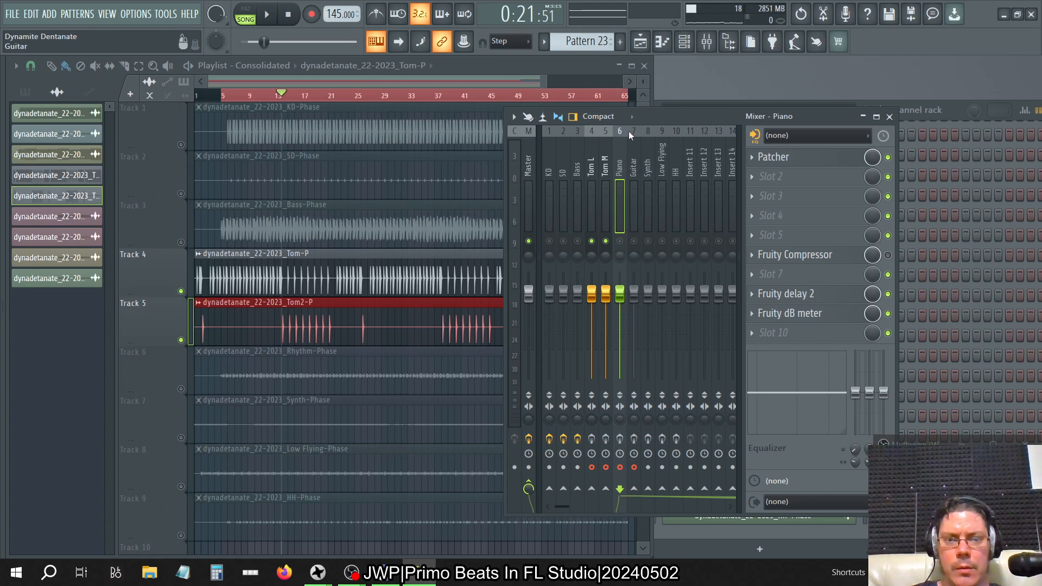
Step: Unmute the Piano and Guitar mixer tracks and render all armed tracks to WAV files at 24Bit int depth
click(621, 242)
click(633, 241)
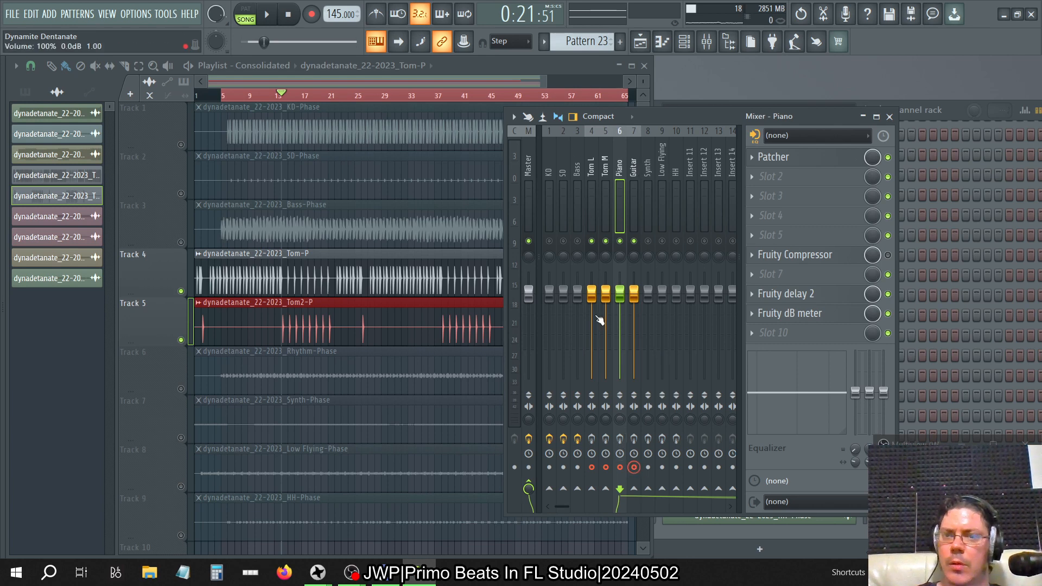
click(514, 116)
mouse_move(548, 125)
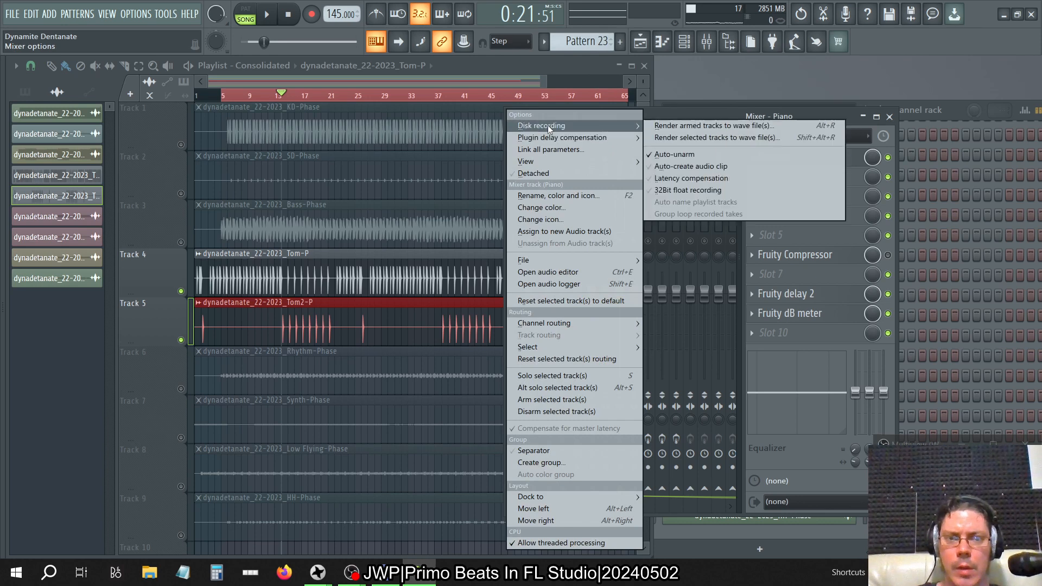
click(704, 126)
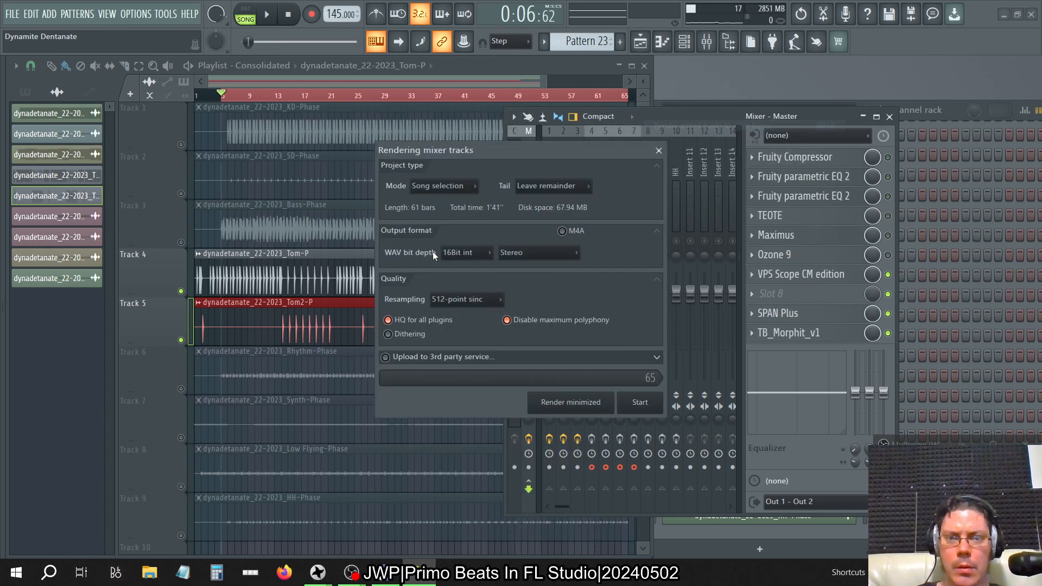
click(466, 253)
click(454, 279)
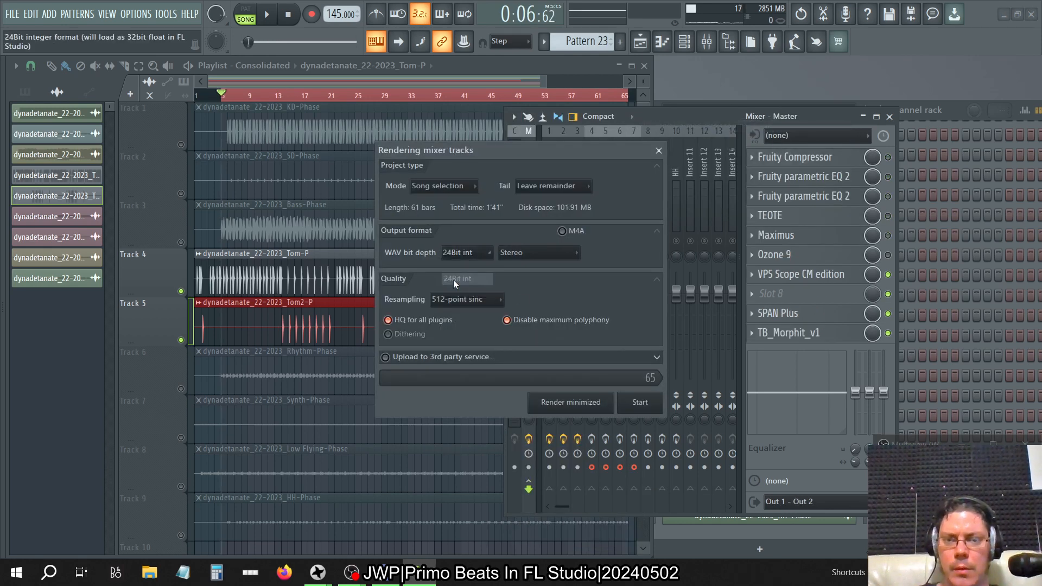
click(640, 403)
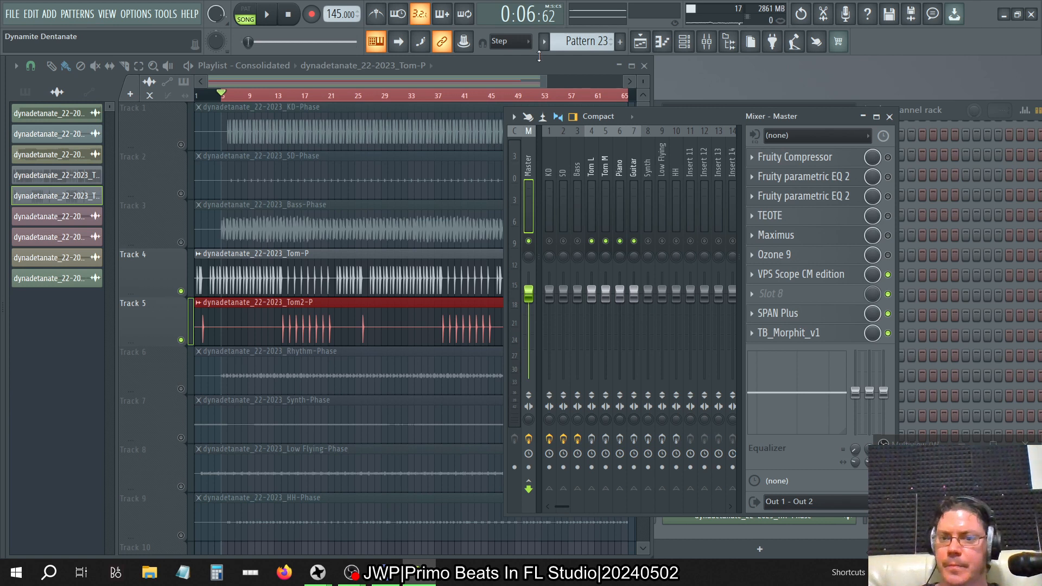
Step: Delete the Tom-P, Tom2-P and Rhythm-Phase audio clip channels from the channel rack
click(950, 123)
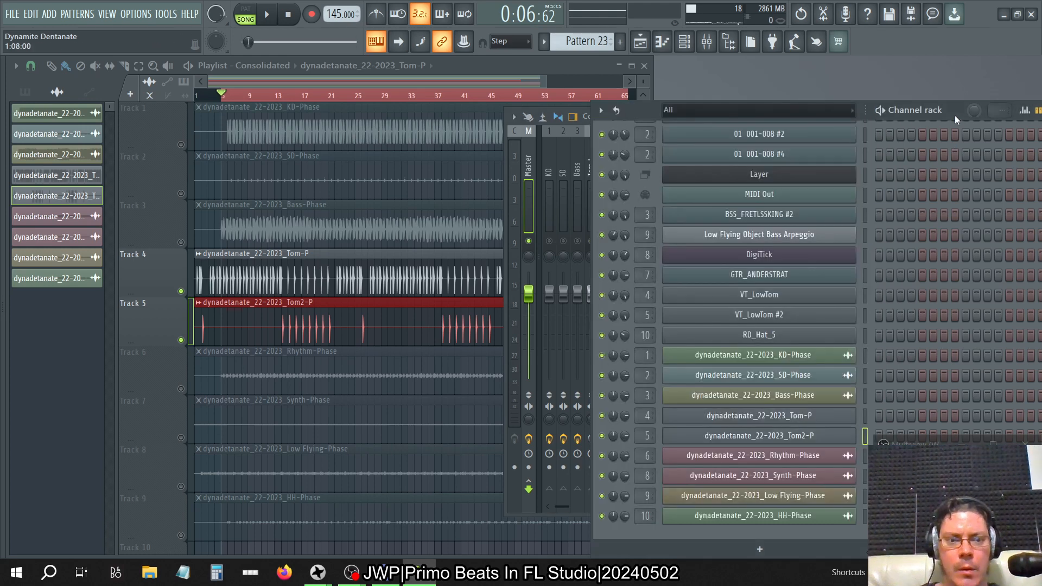
right_click(727, 417)
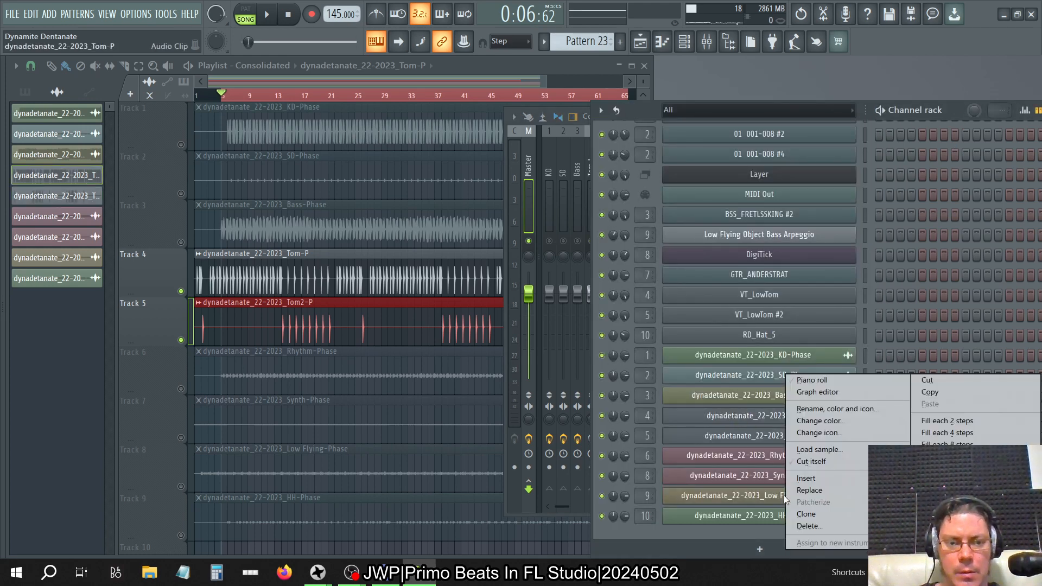
click(808, 526)
click(569, 329)
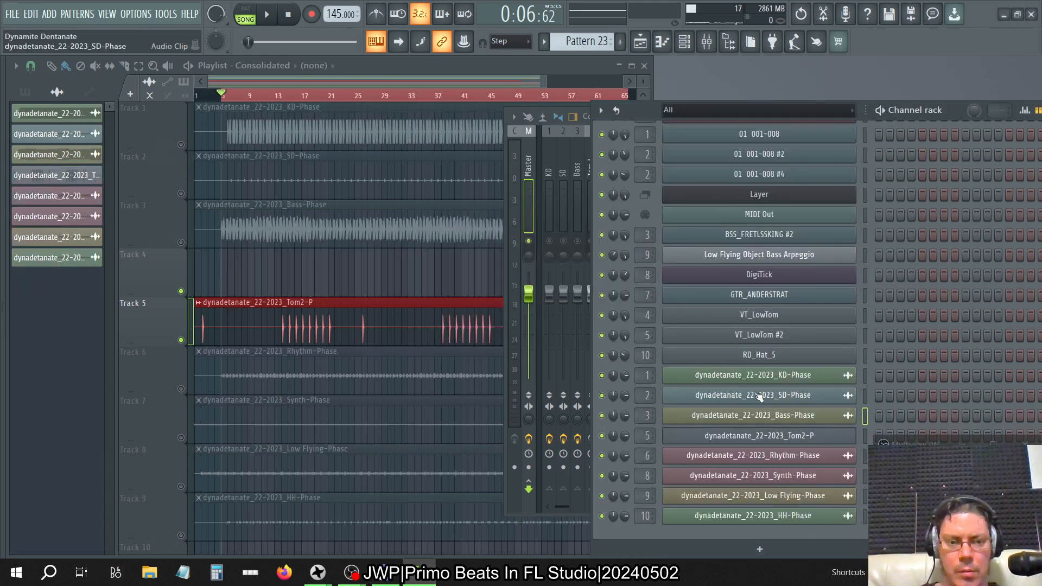
right_click(763, 436)
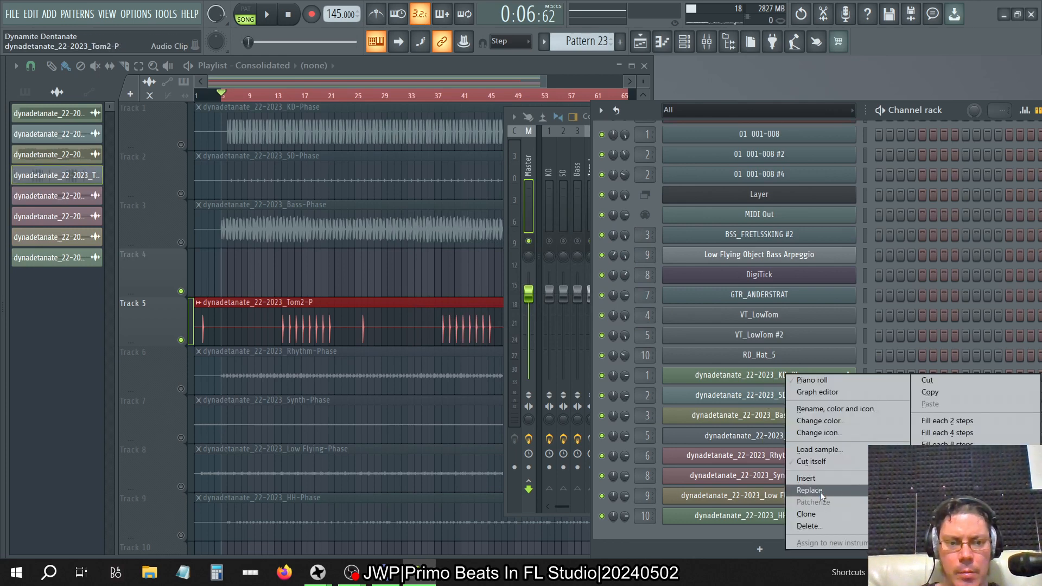
click(808, 526)
click(575, 332)
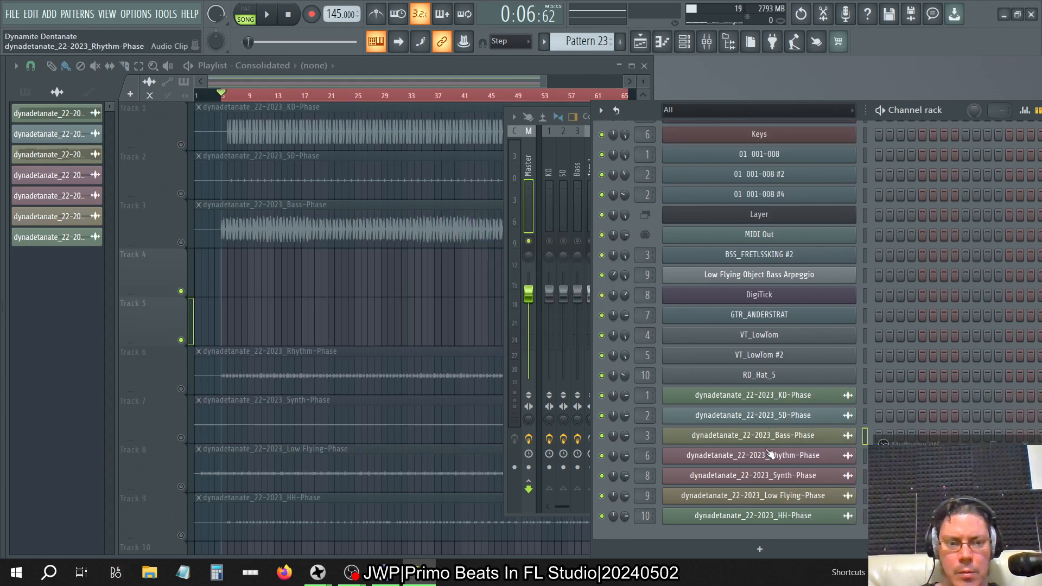
right_click(768, 454)
click(808, 526)
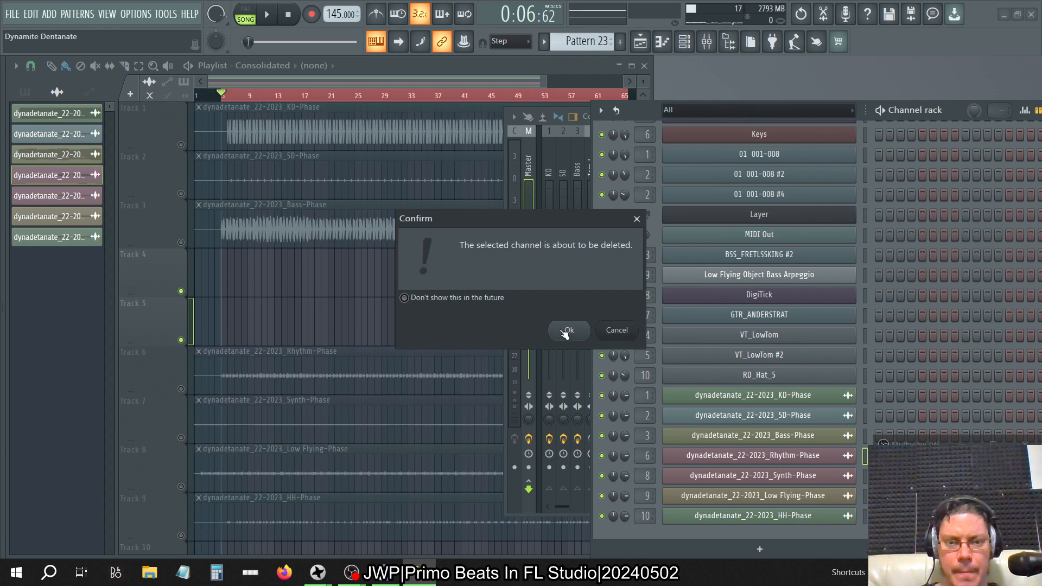
click(566, 333)
Step: Switch to File Explorer, reopen the DynaDetanate folder to check the rendered stems, and select the two Tom WAV files
key(alt+Tab)
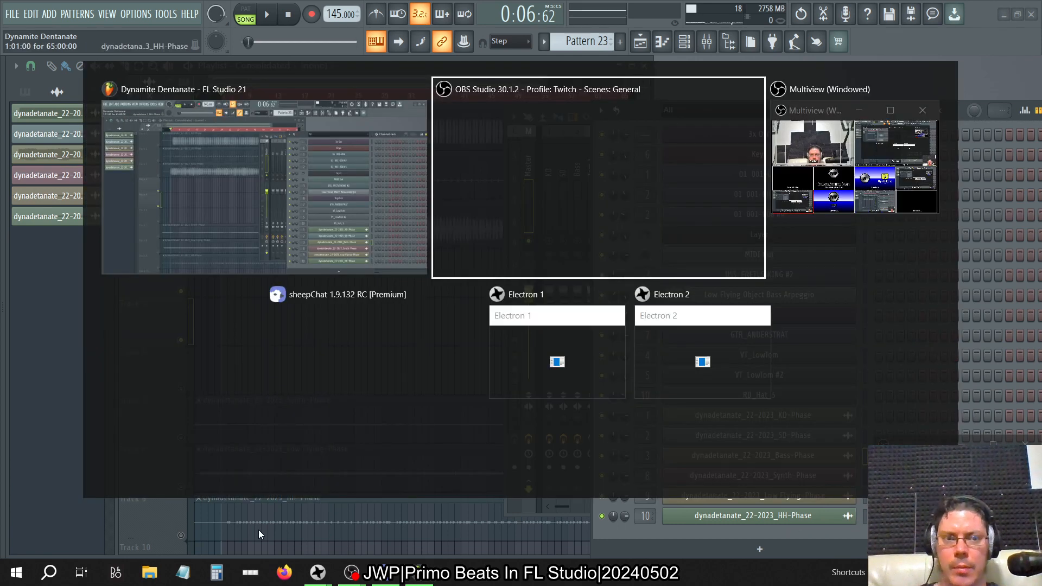
key(alt+Tab)
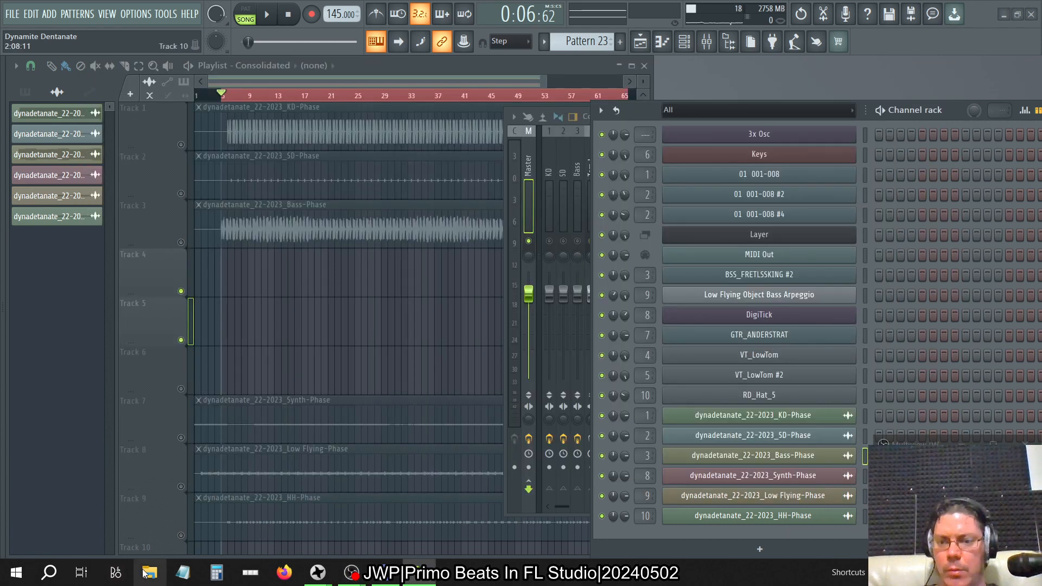
click(146, 572)
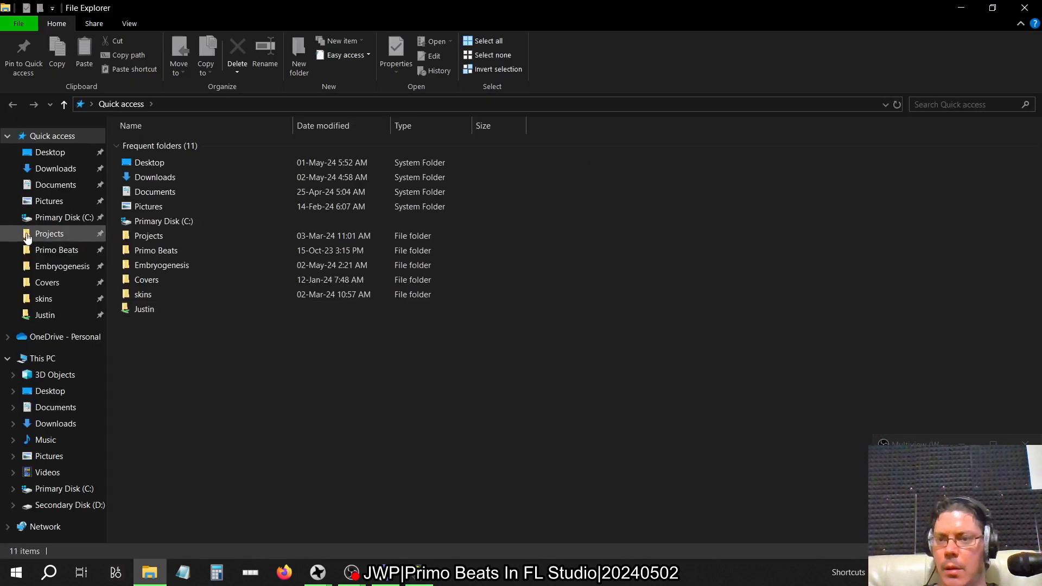
click(32, 250)
double_click(196, 187)
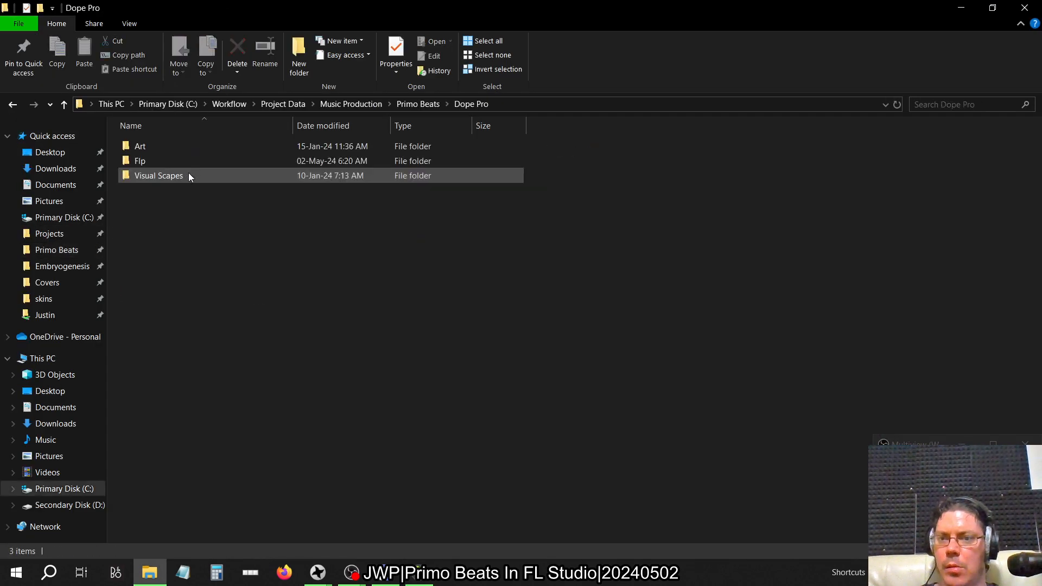
double_click(172, 162)
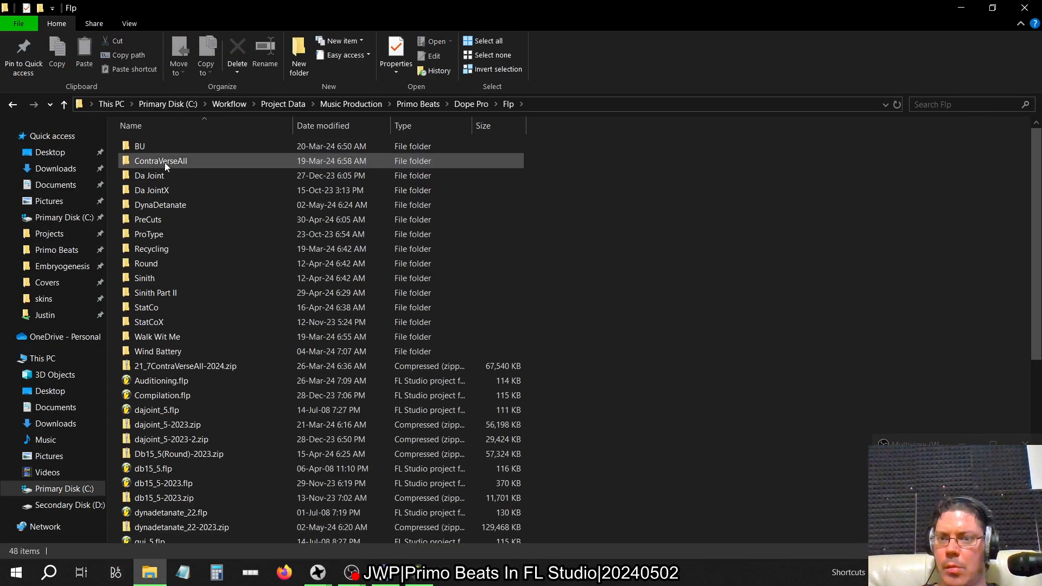
double_click(168, 205)
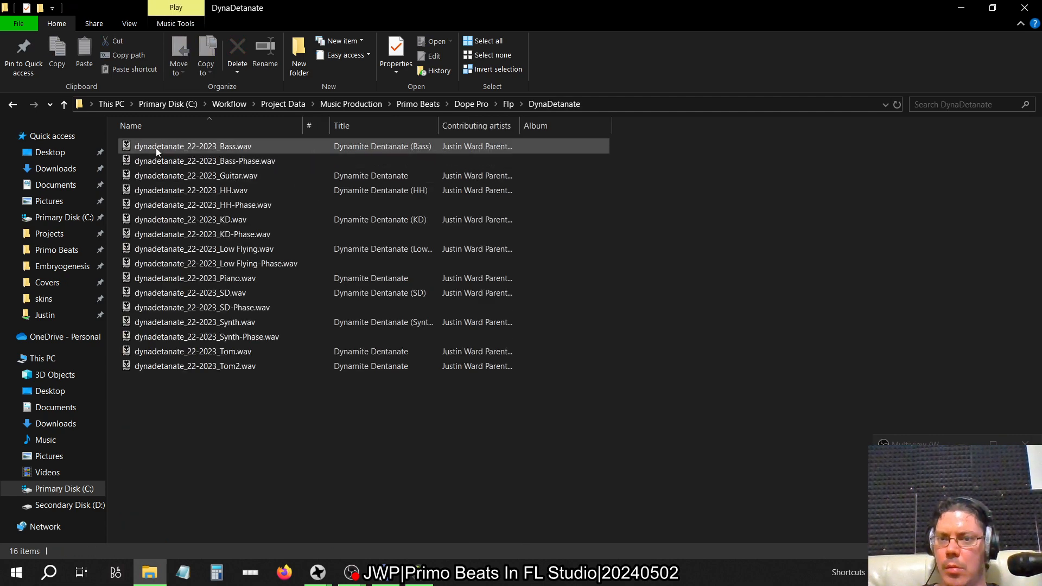
drag(281, 474, 238, 344)
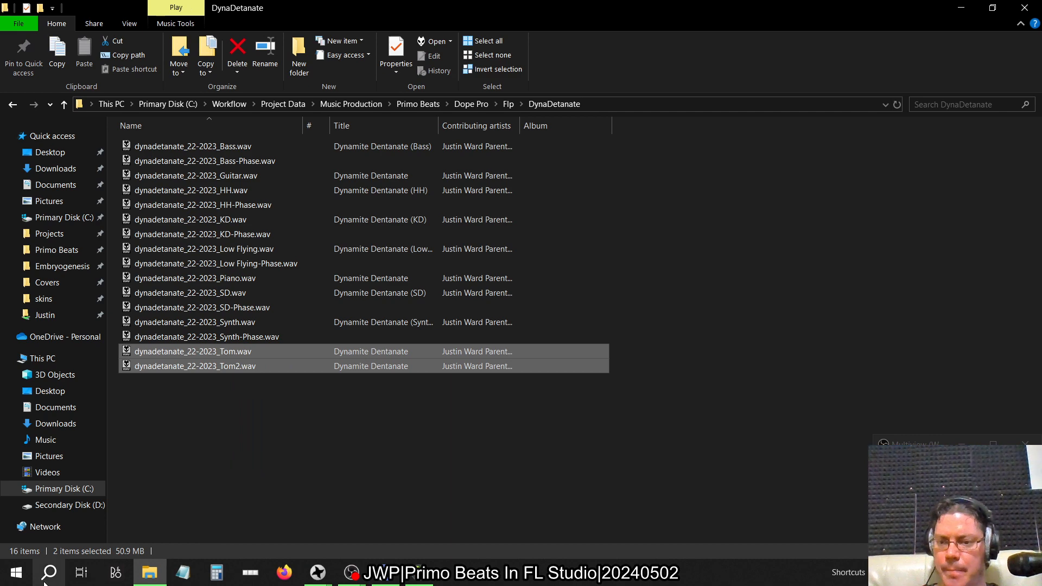
Step: Launch iZotope RX 9 Audio Editor and open its Batch Processor
click(48, 576)
text(rx)
key(Return)
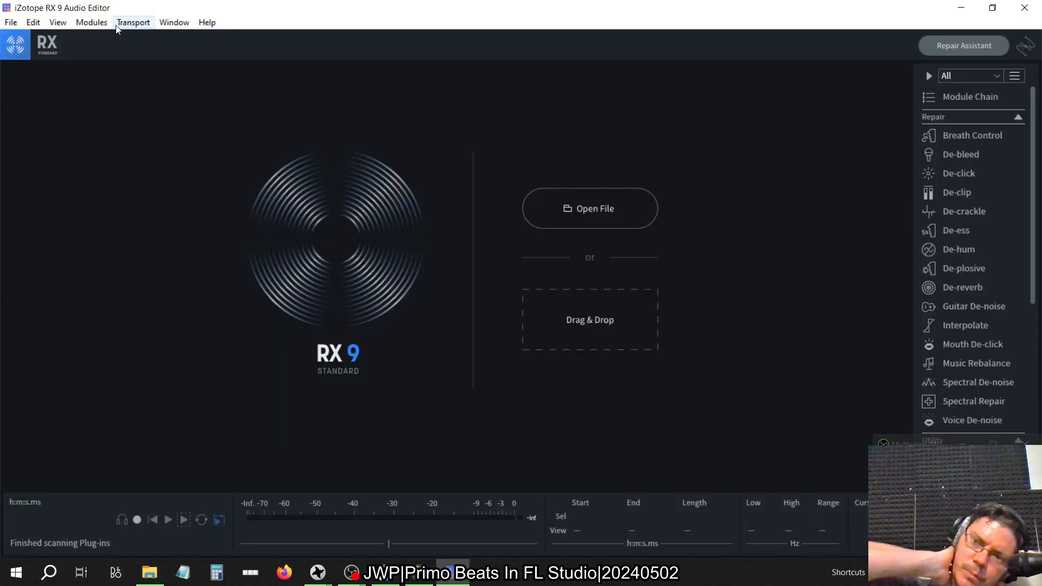
click(130, 22)
mouse_move(67, 24)
mouse_move(114, 20)
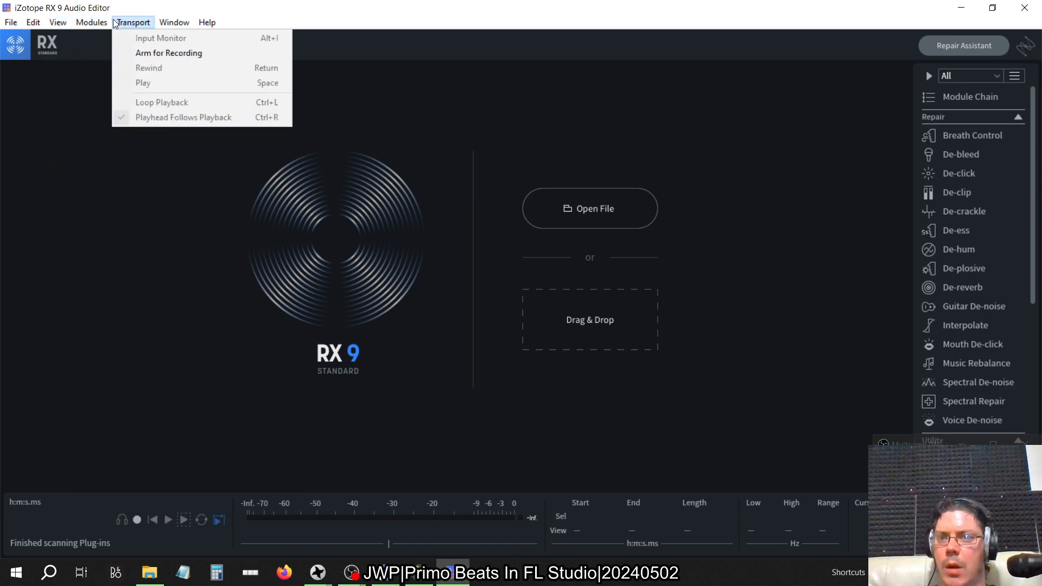
mouse_move(165, 20)
click(189, 54)
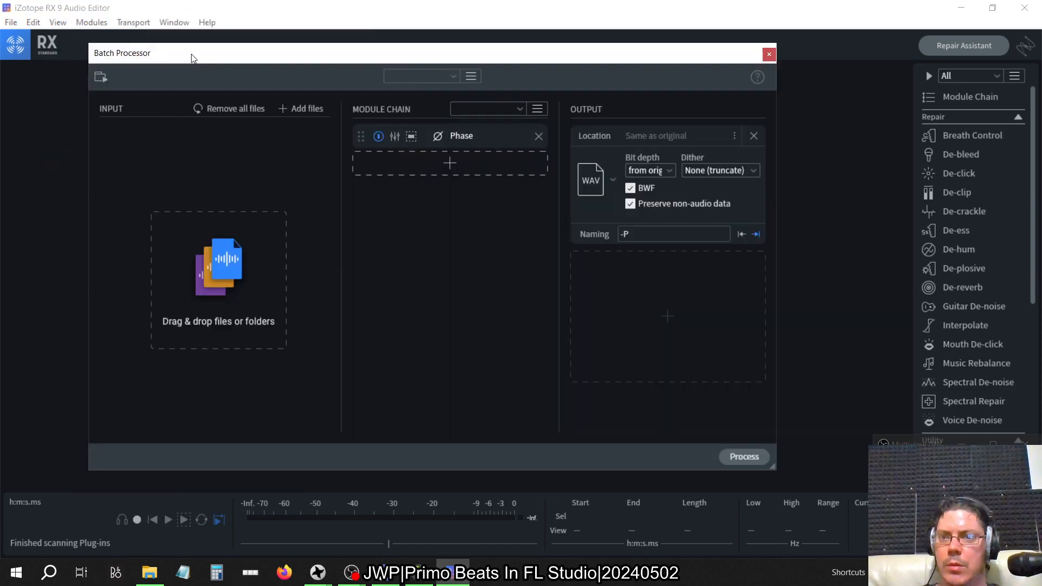
Step: Add the new Guitar, Piano, Tom and Tom2 WAV files to the batch and process them through the Phase module with the -P suffix
click(304, 108)
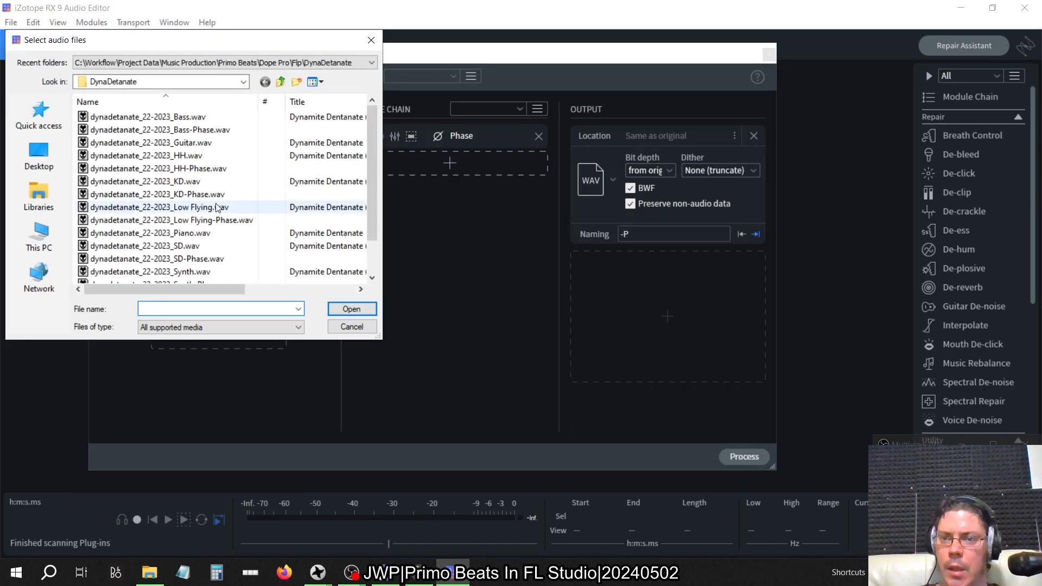
click(194, 272)
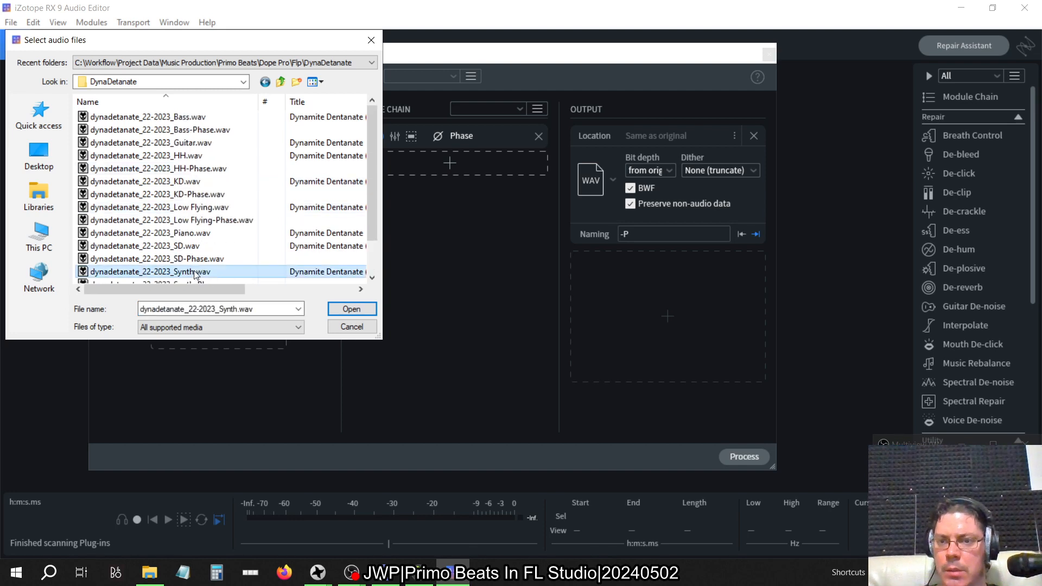
scroll(194, 272, down, 1)
click(195, 258)
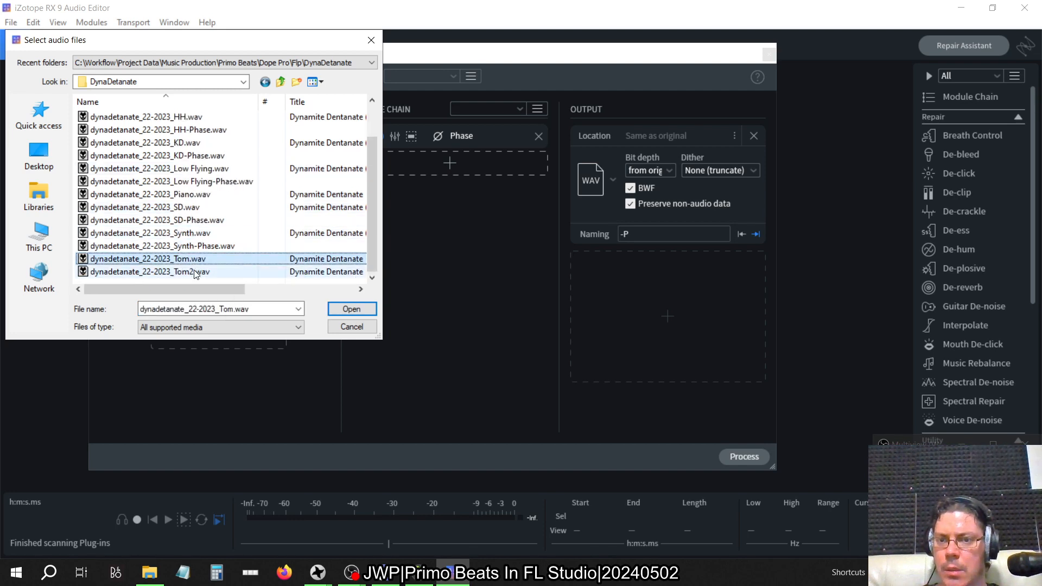
shift+click(196, 272)
scroll(203, 189, up, 1)
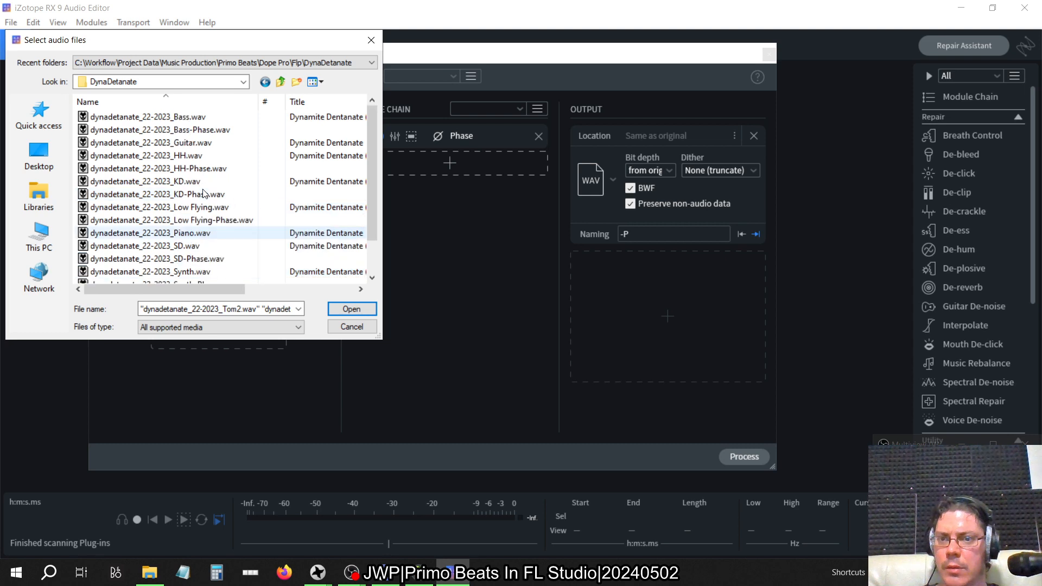
ctrl+click(220, 144)
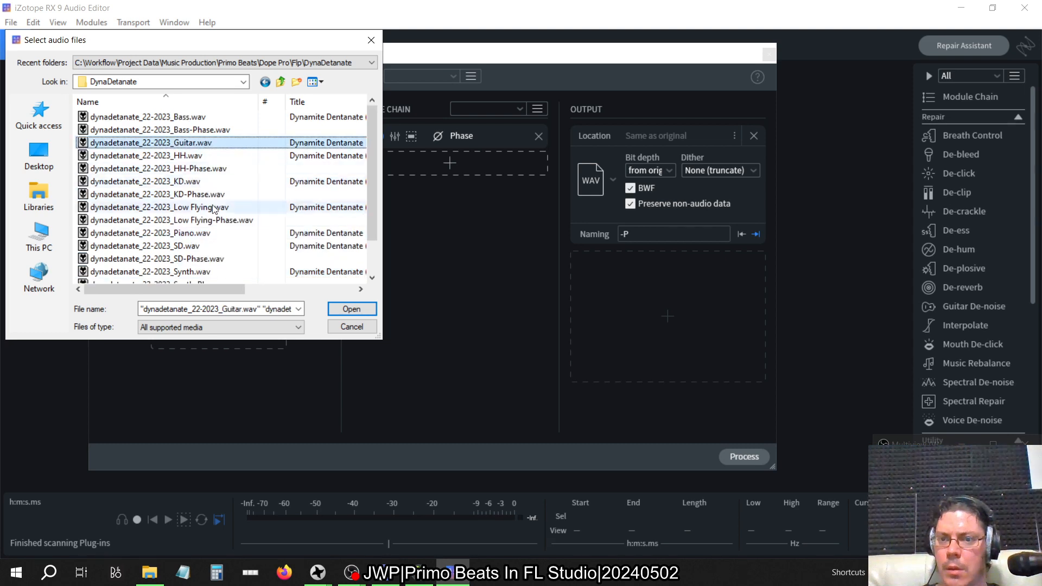
scroll(214, 201, down, 1)
ctrl+click(201, 195)
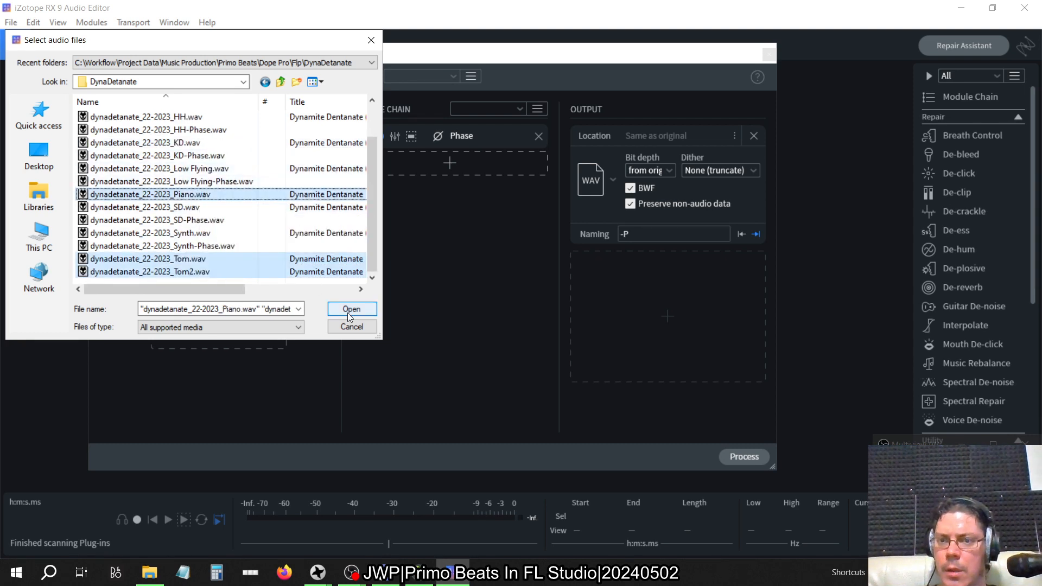
click(350, 311)
click(731, 457)
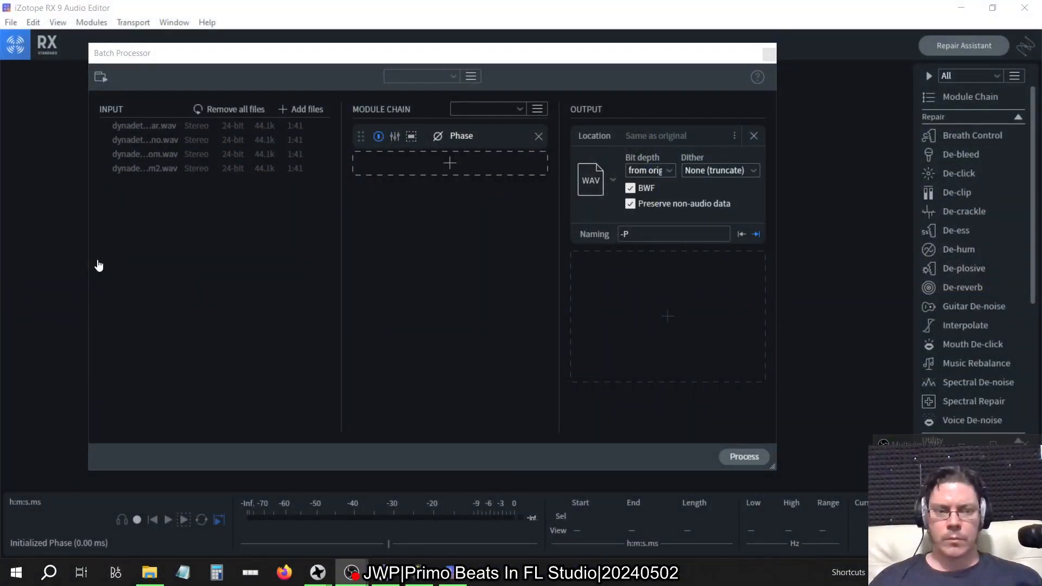
Step: Remove all files from the batch list, close RX 9 and return to the DynaDetanate folder
key(alt+Tab)
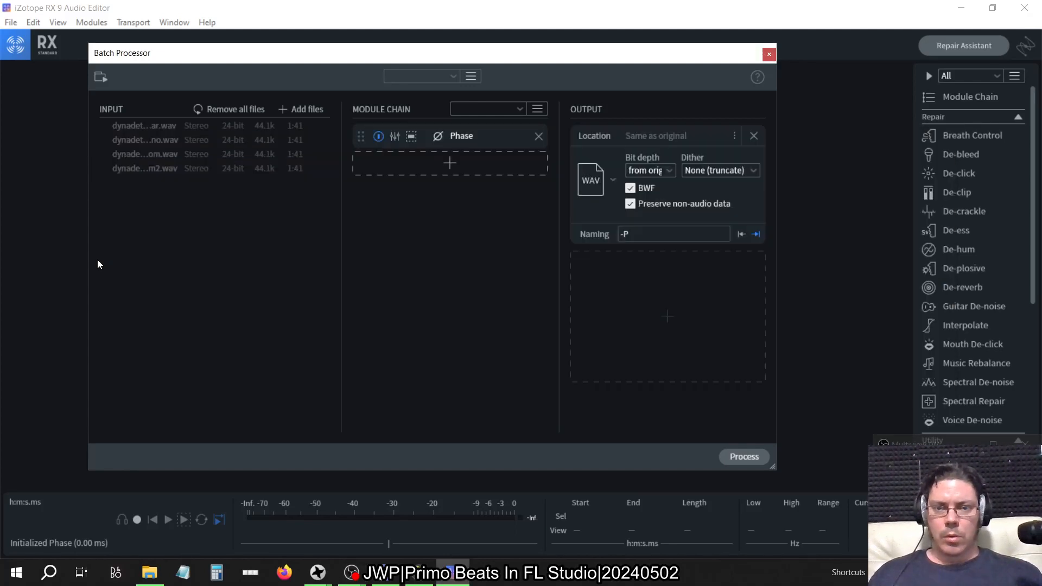
click(246, 110)
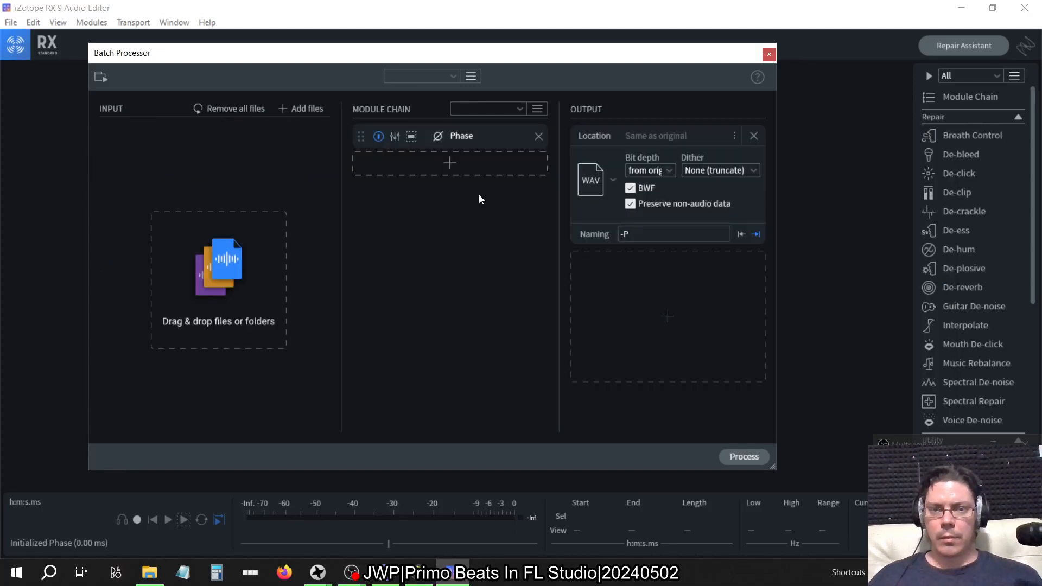
click(769, 54)
key(alt+Tab)
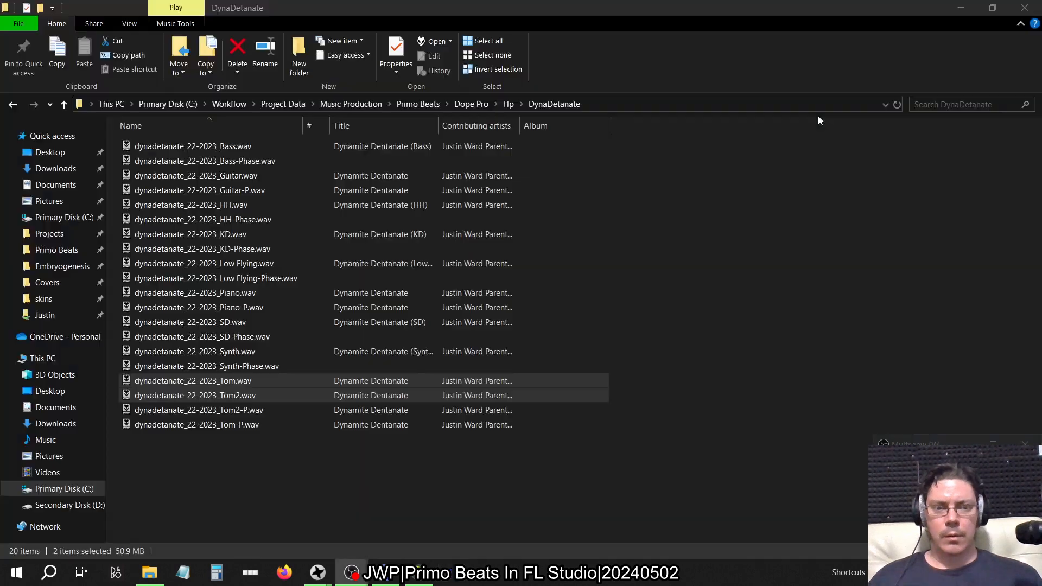
Step: Switch to FL Studio and move the Synth-Phase, Low Flying-Phase and HH-Phase clips down one playlist track
key(alt+Tab)
key(alt+Tab)
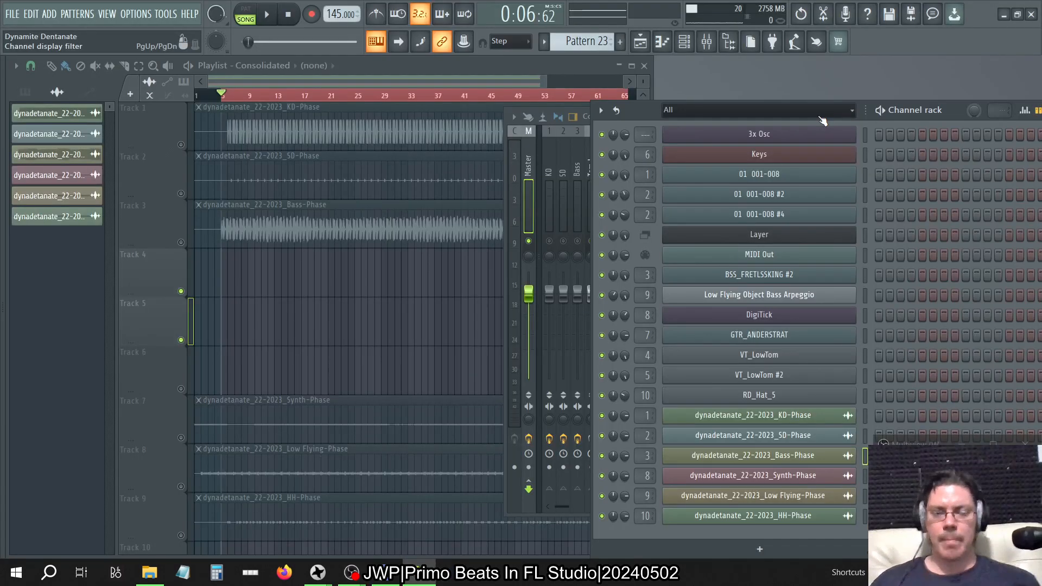
key(alt+Tab)
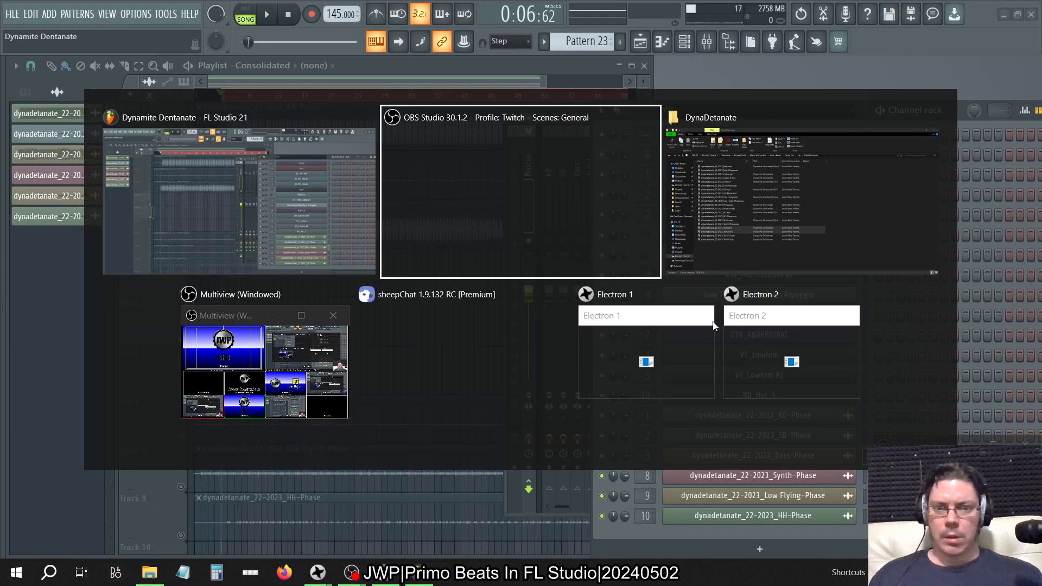
key(alt+Tab)
key(alt+Tab)
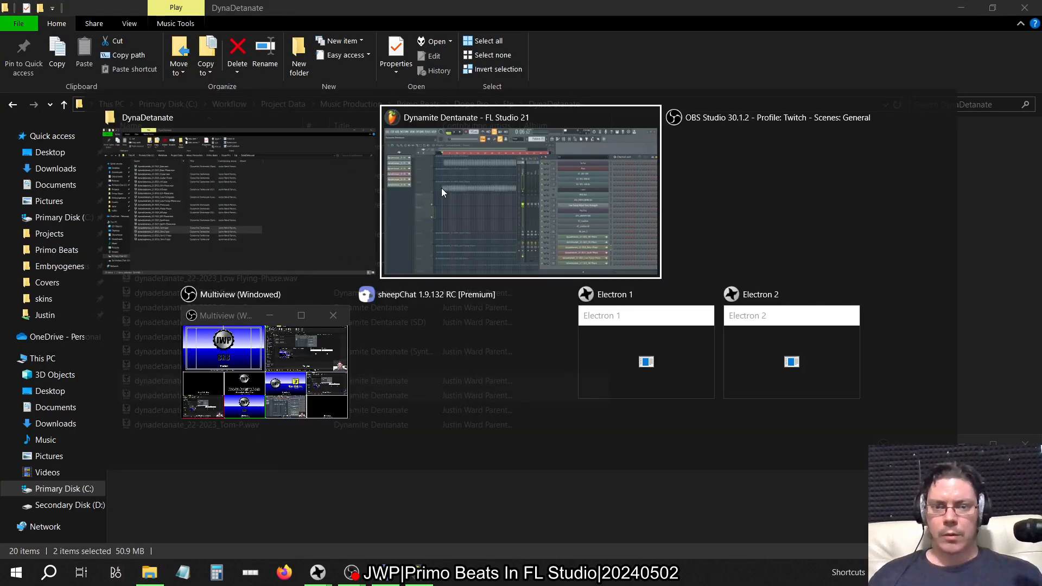
ctrl+drag(327, 345, 295, 580)
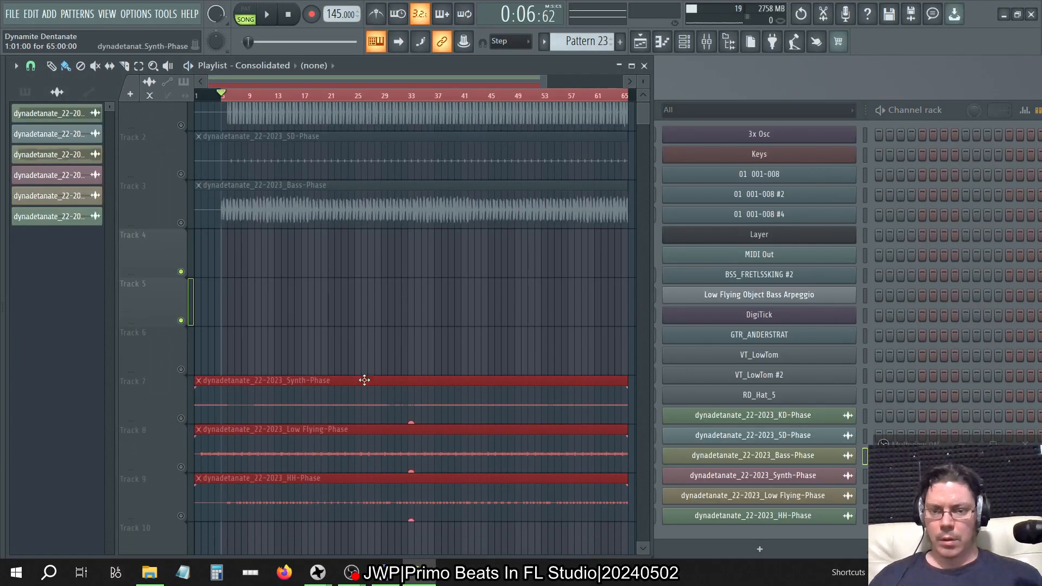
drag(362, 380, 344, 456)
Step: Place the Guitar-P, Piano-P, Tom2-P and Tom-P WAV files from File Explorer at the start of FL Studio playlist tracks 4 to 7
key(alt+Tab)
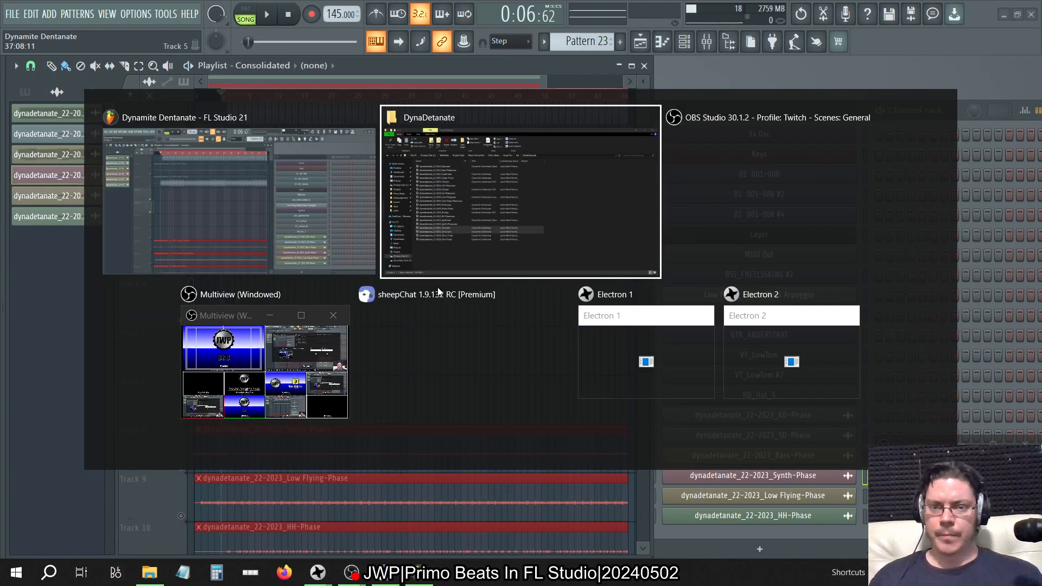
drag(297, 438, 248, 409)
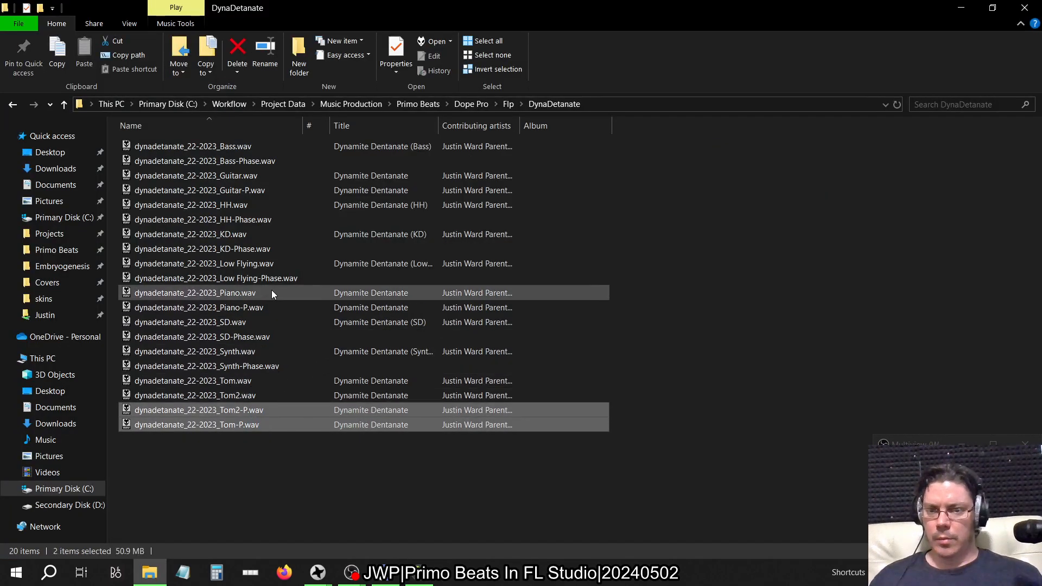
ctrl+click(262, 307)
ctrl+click(243, 191)
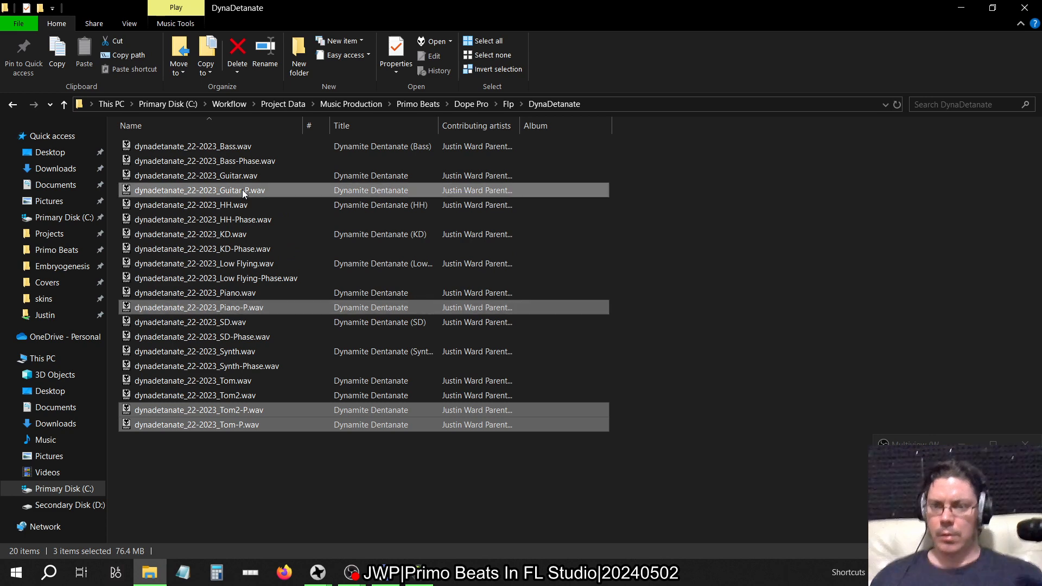
key(super+Right)
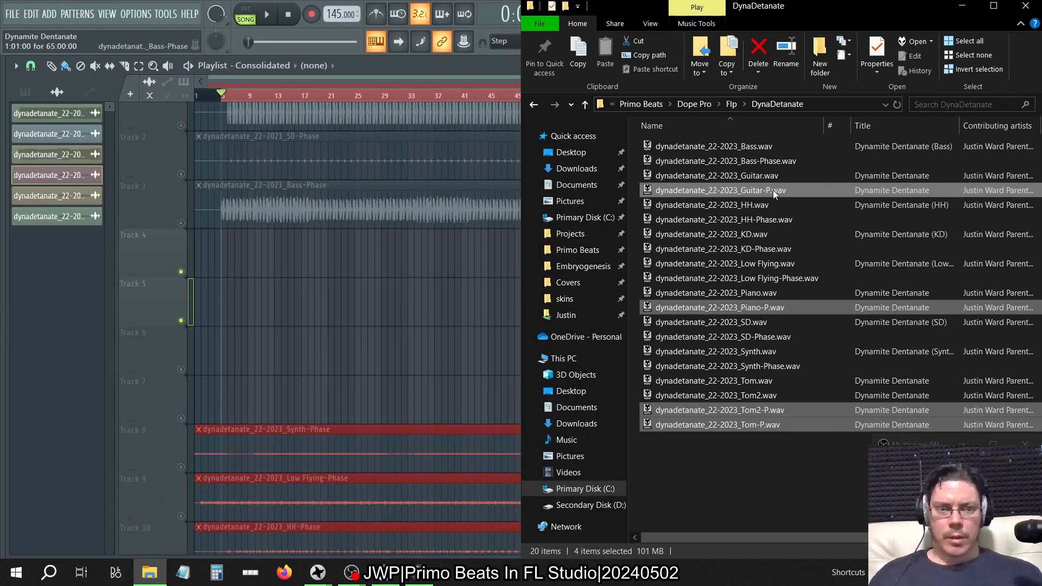
drag(773, 190, 195, 254)
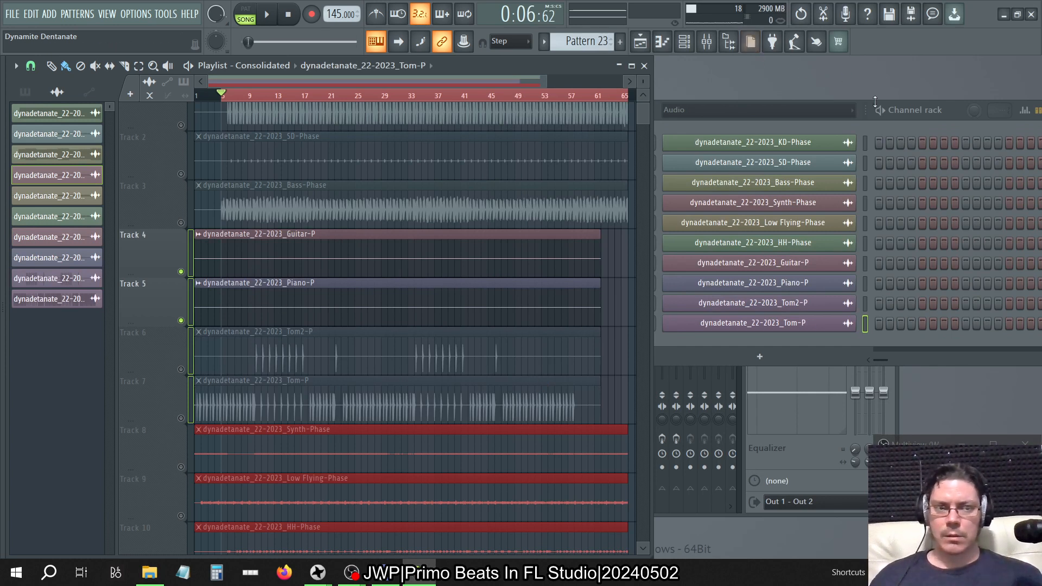
Step: Delete the Guitar-P and Piano-P audio clip channels from the channel rack
click(863, 129)
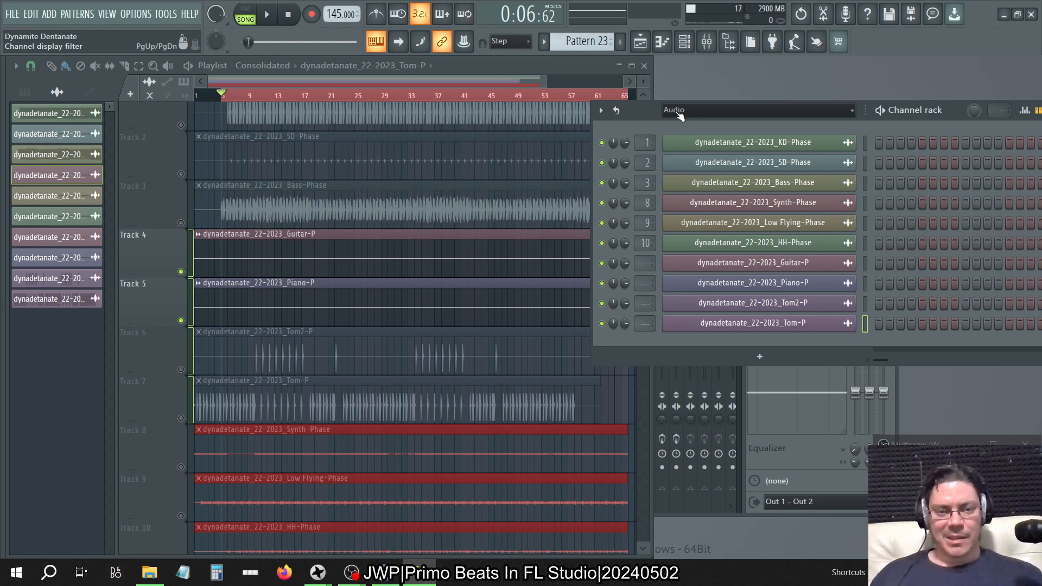
right_click(754, 265)
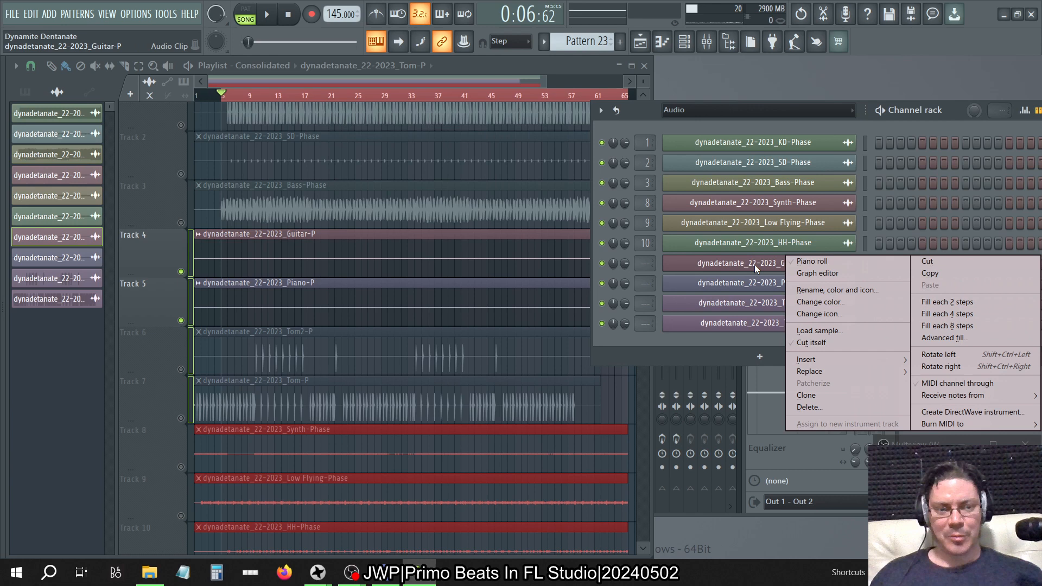
click(835, 406)
click(580, 329)
right_click(720, 265)
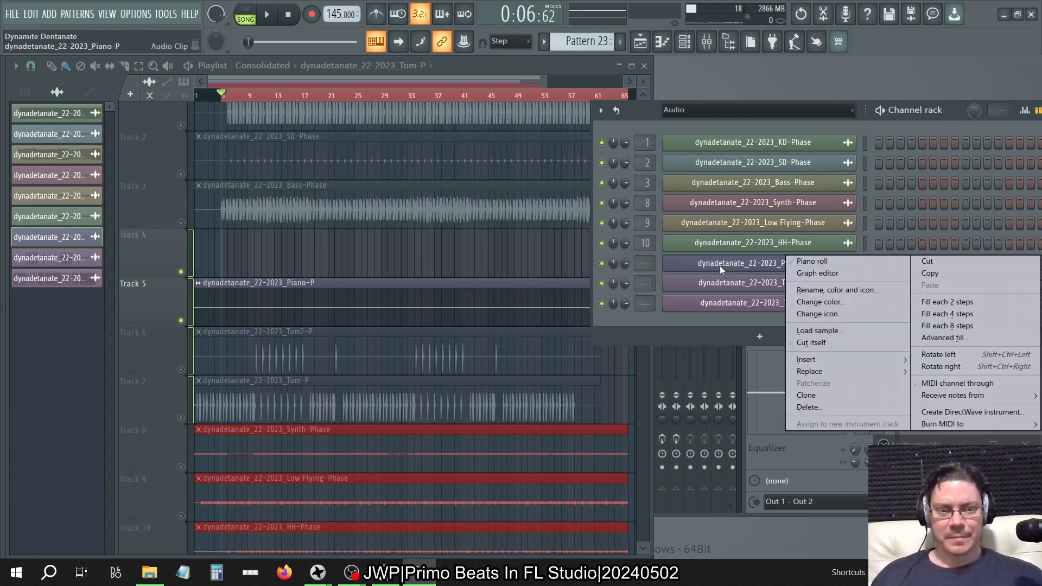
click(830, 407)
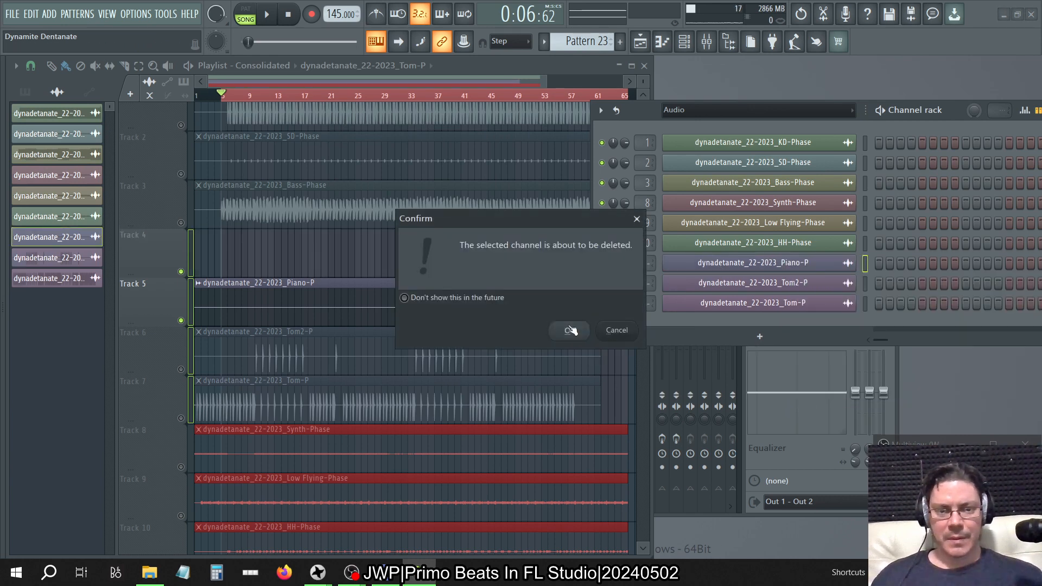
click(571, 330)
Step: Switch the playlist to the Arrangement version, play back its opening and clear the time selection
click(743, 514)
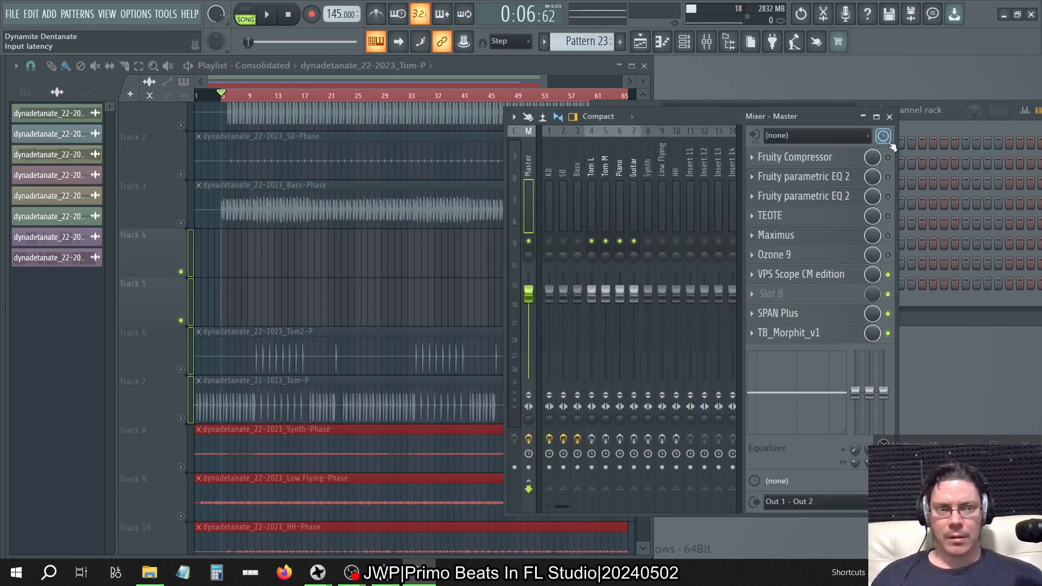
click(349, 64)
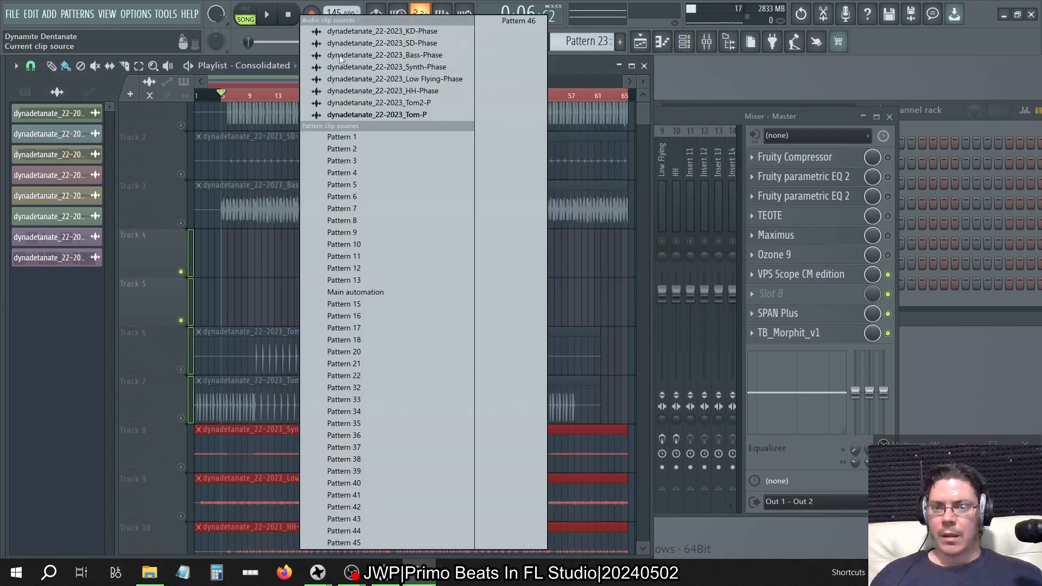
click(276, 67)
click(265, 86)
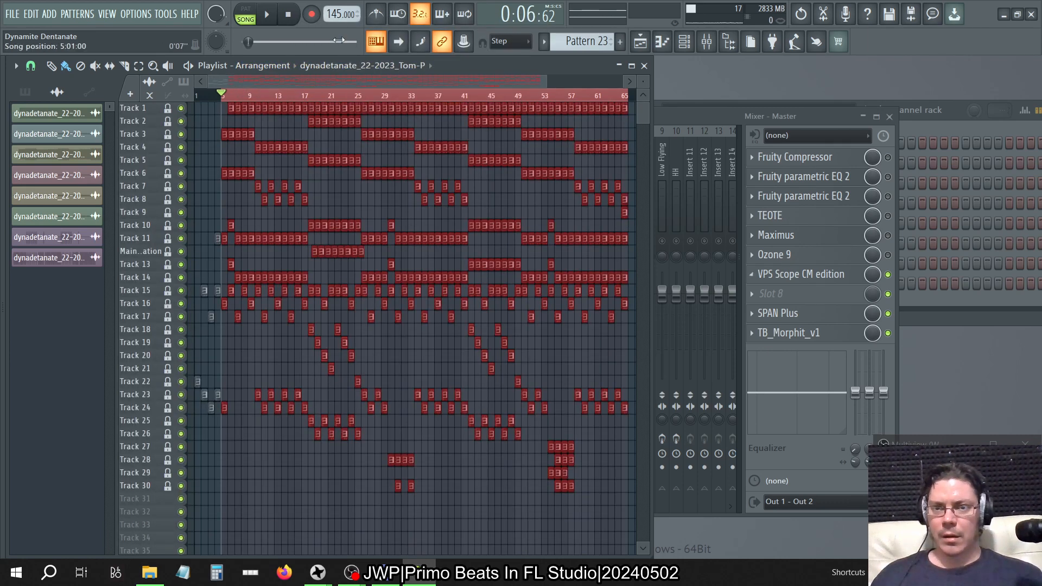
key(space)
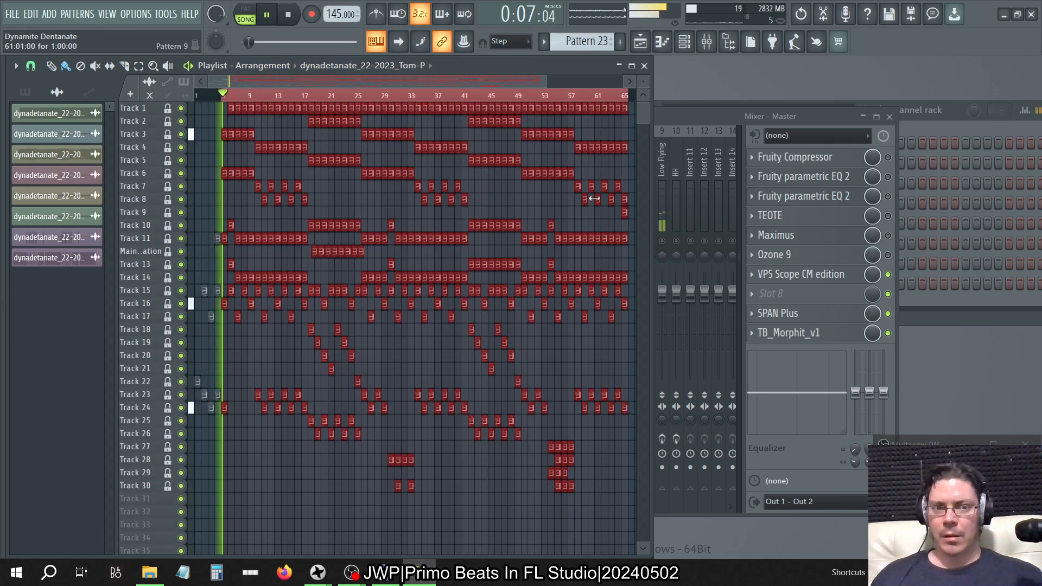
right_click(488, 98)
key(space)
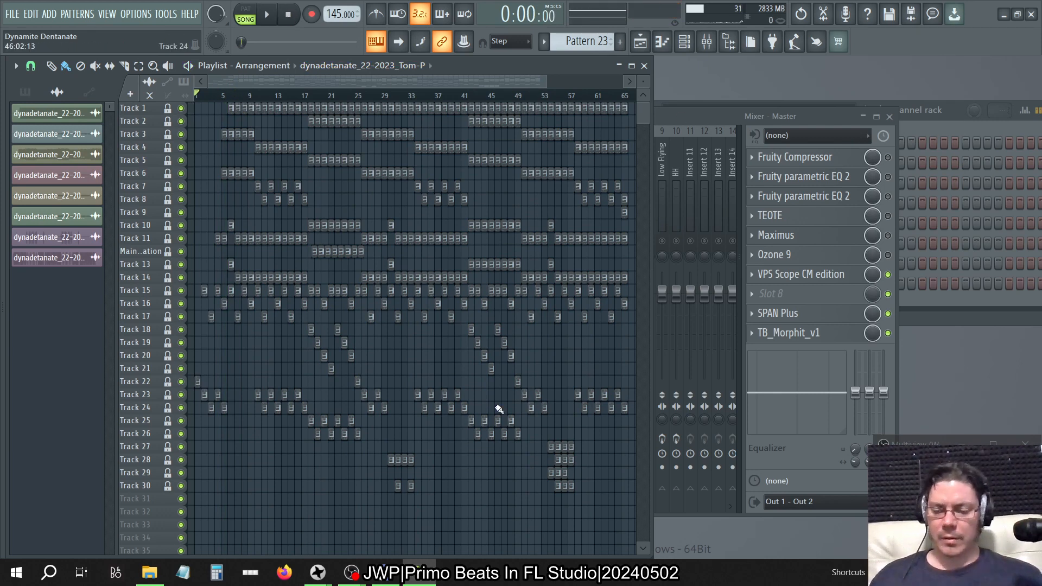
Step: Try deleting the Guitar, Piano, Tom and Tom2 WAV files and their -P versions from the DynaDetanate folder, then restore them
key(alt+Tab)
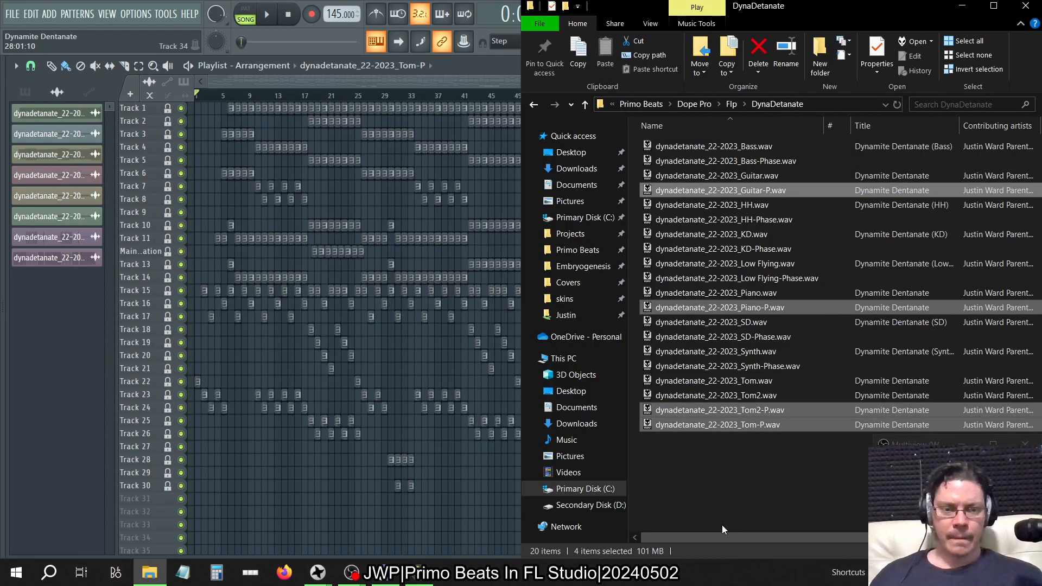
ctrl+click(759, 396)
ctrl+click(750, 381)
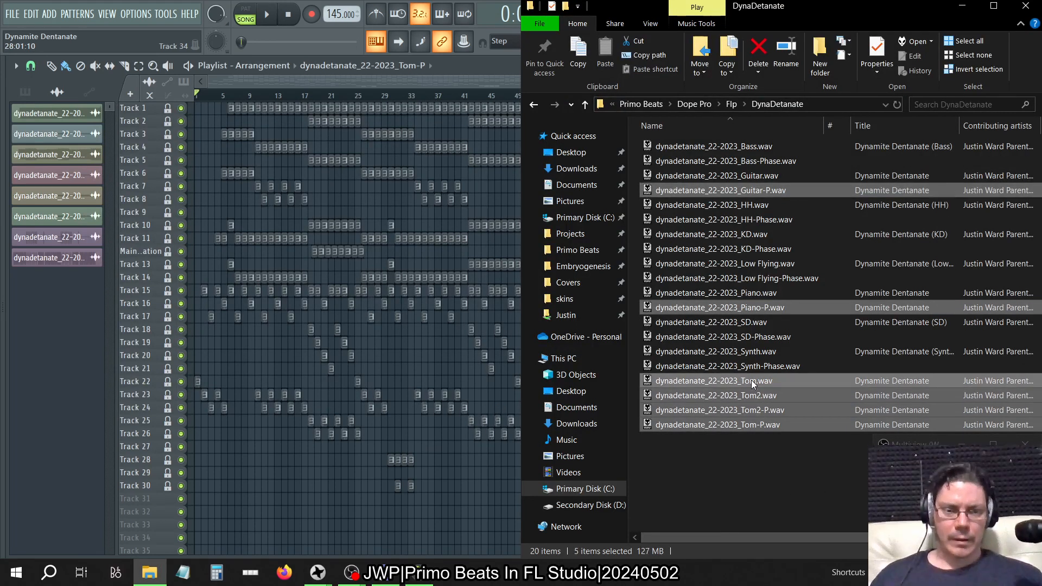
ctrl+click(751, 293)
ctrl+click(754, 175)
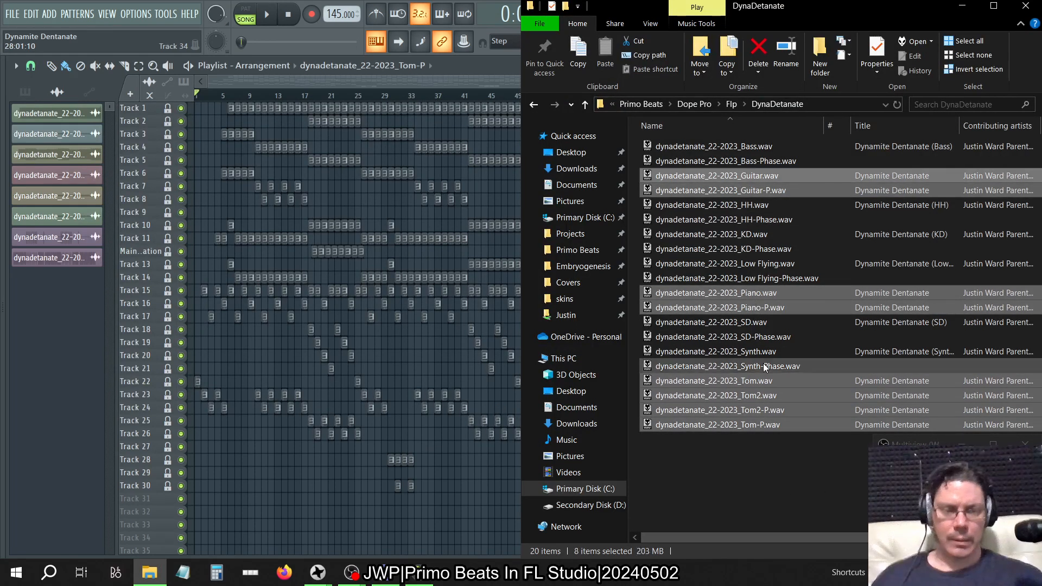
key(Delete)
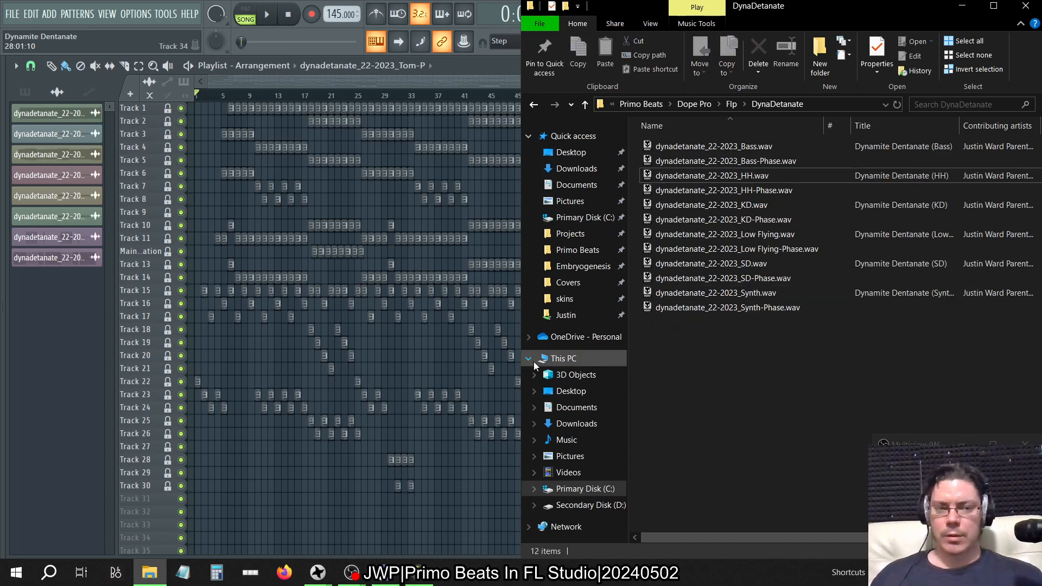
key(ctrl+z)
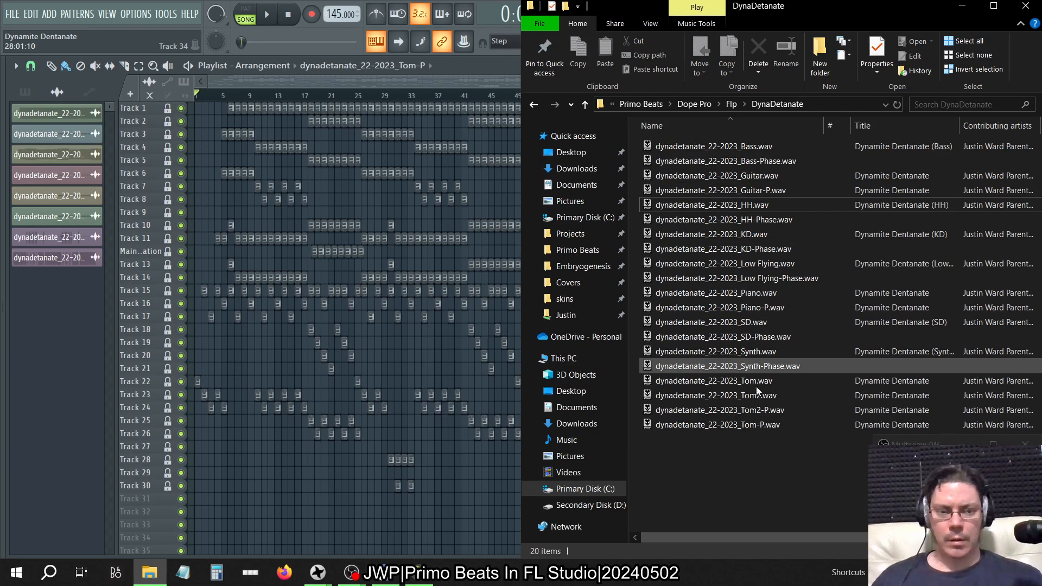
Step: Select the Tom and Tom2 WAV files along with their -P versions in the DynaDetanate folder
shift+click(756, 380)
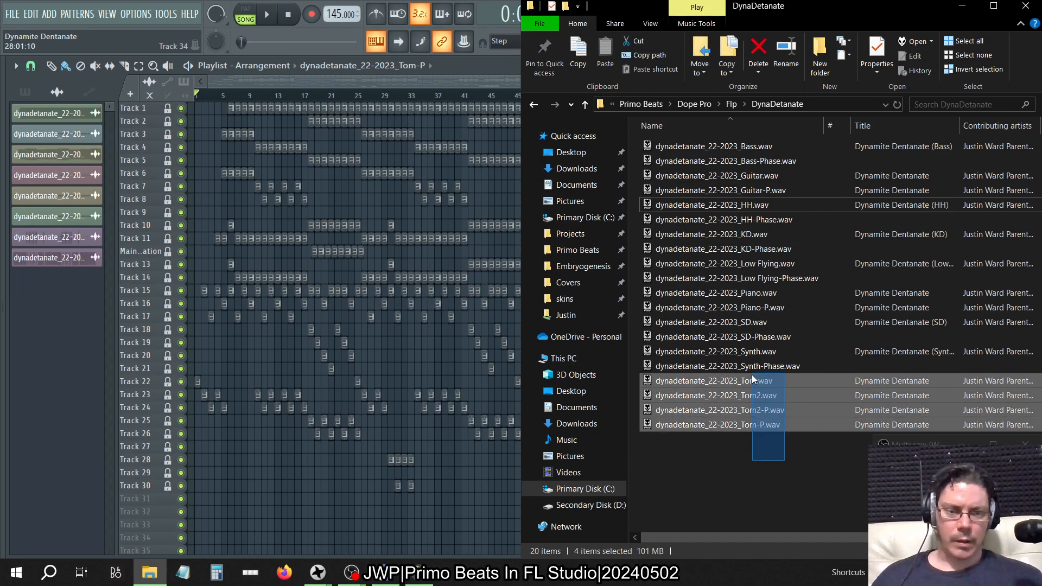
ctrl+click(780, 308)
key(ctrl+c)
key(ctrl+v)
ctrl+click(772, 292)
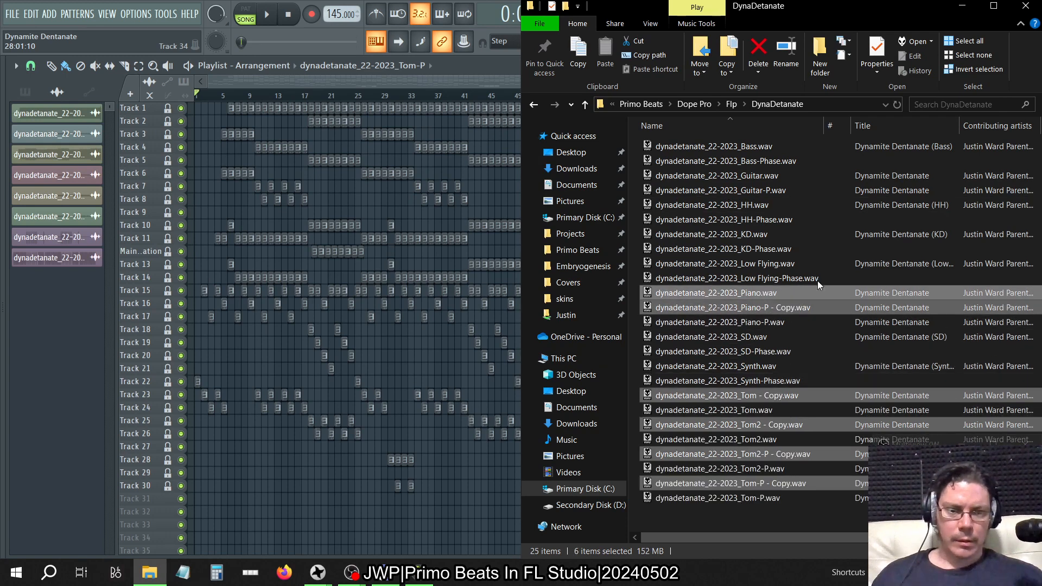
ctrl+click(760, 191)
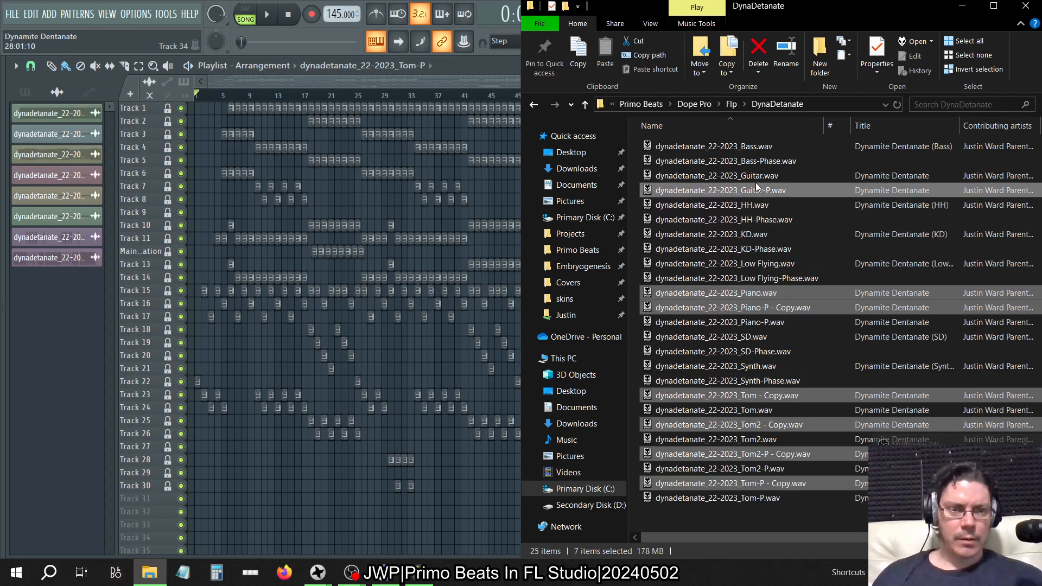
ctrl+click(755, 177)
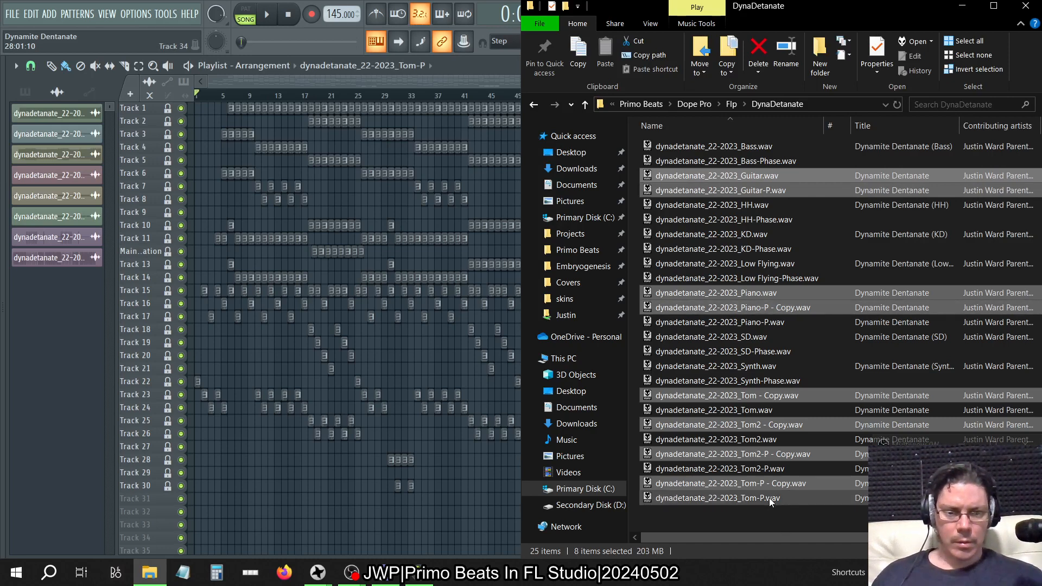
Step: Permanently delete all Guitar, Piano, Tom and Tom2 wave files, including their -P versions and duplicate copies, from the DynaDetanate folder
click(786, 509)
drag(840, 517, 768, 367)
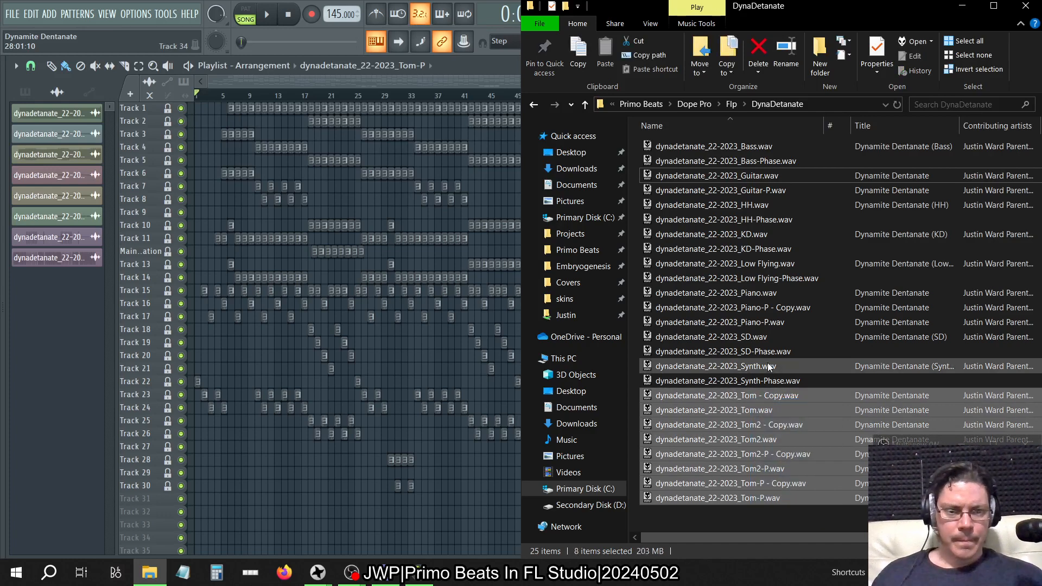
ctrl+click(759, 322)
ctrl+click(759, 307)
ctrl+click(751, 292)
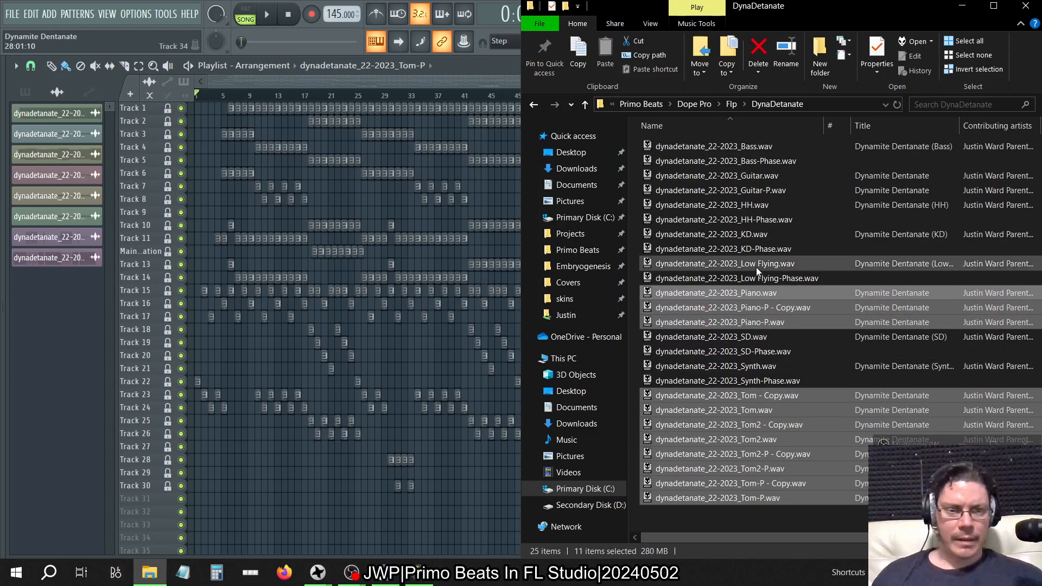
ctrl+click(758, 178)
ctrl+click(760, 190)
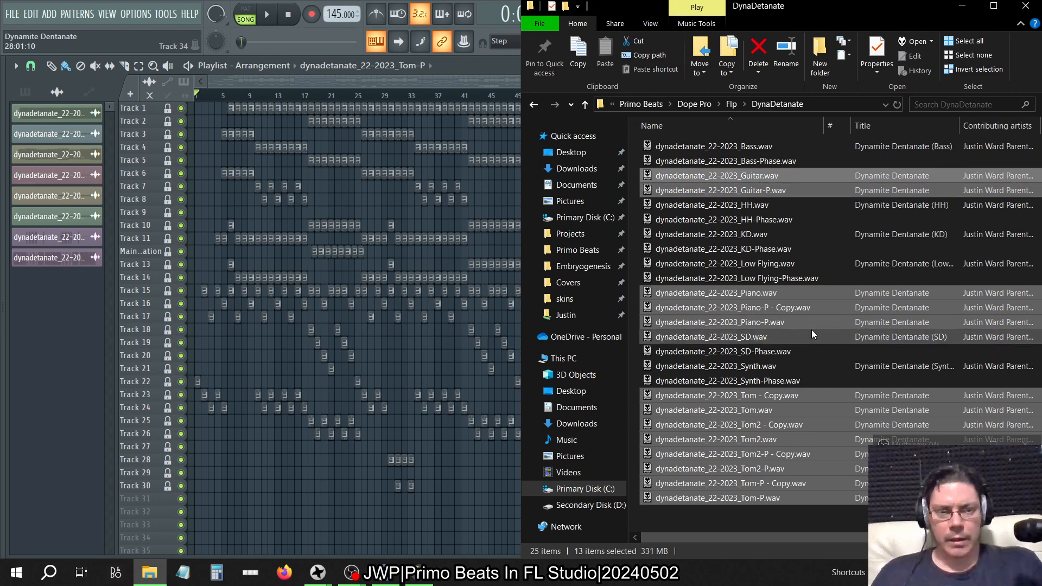
key(shift+Delete)
key(Return)
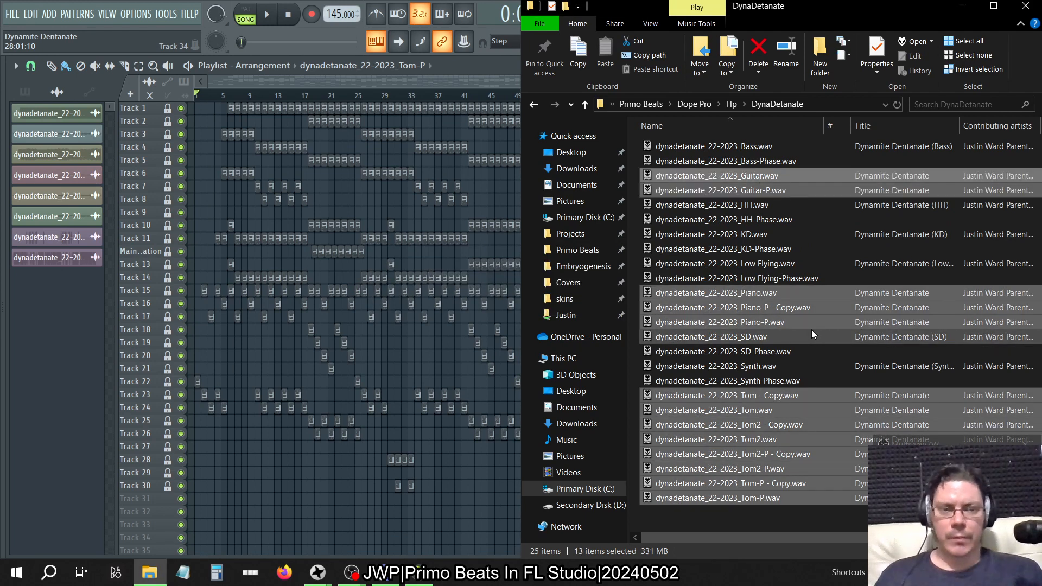
Step: Switch to FL Studio, bring the mixer forward and select the Guitar mixer track
key(alt+Tab)
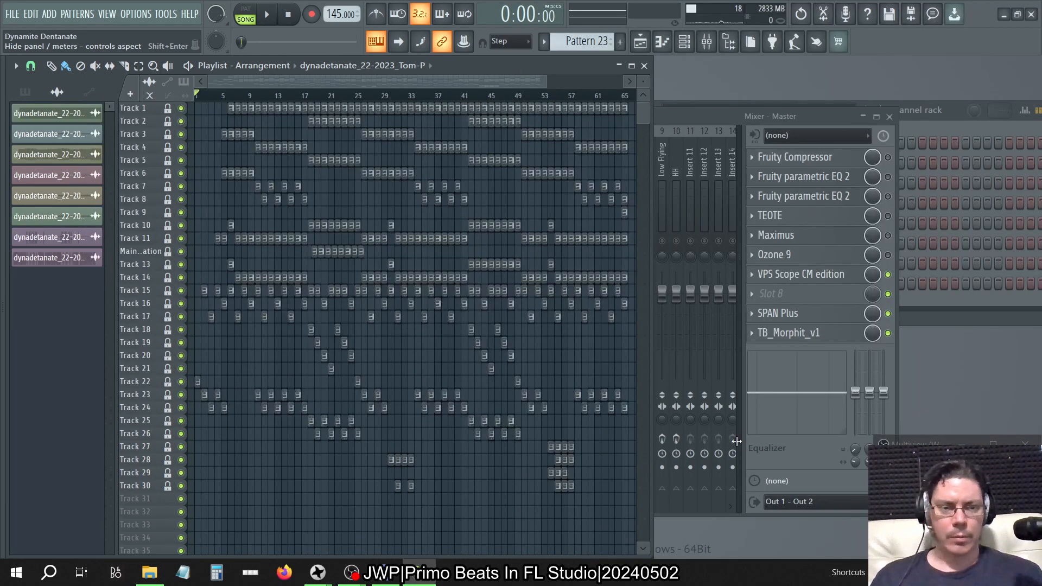
key(alt+Tab)
key(alt+Tab)
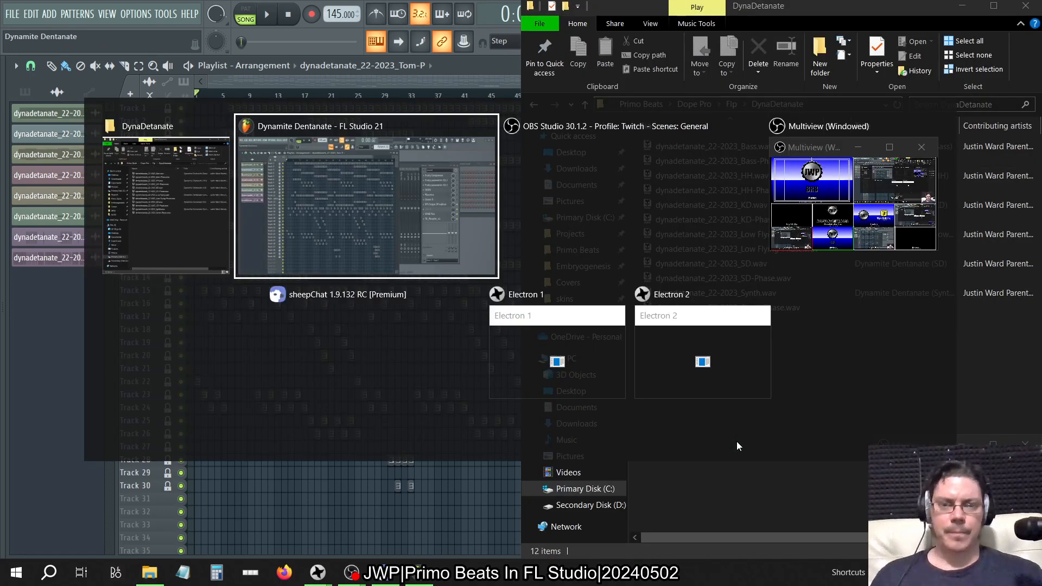
click(701, 112)
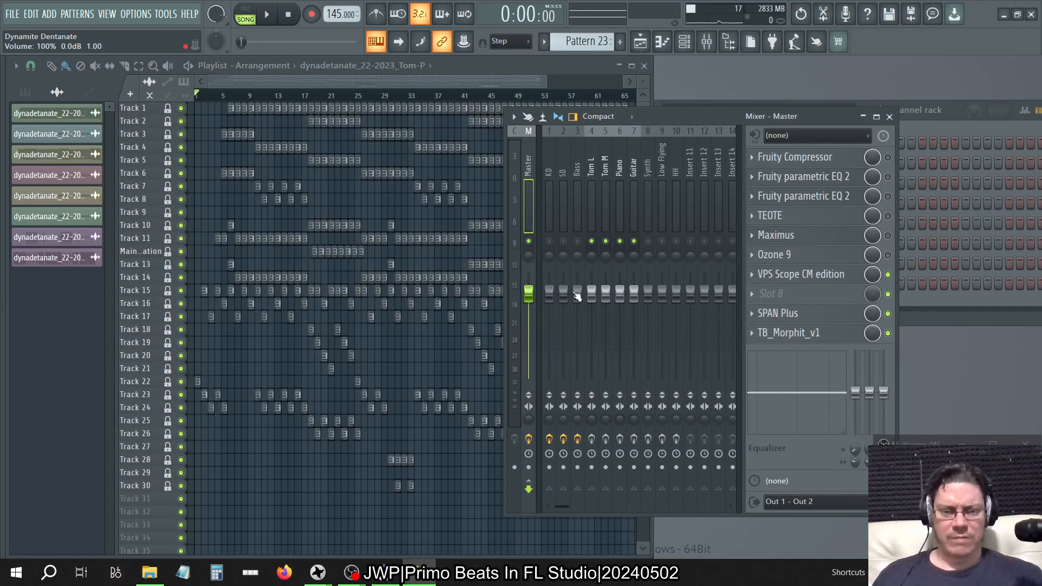
click(590, 162)
click(633, 163)
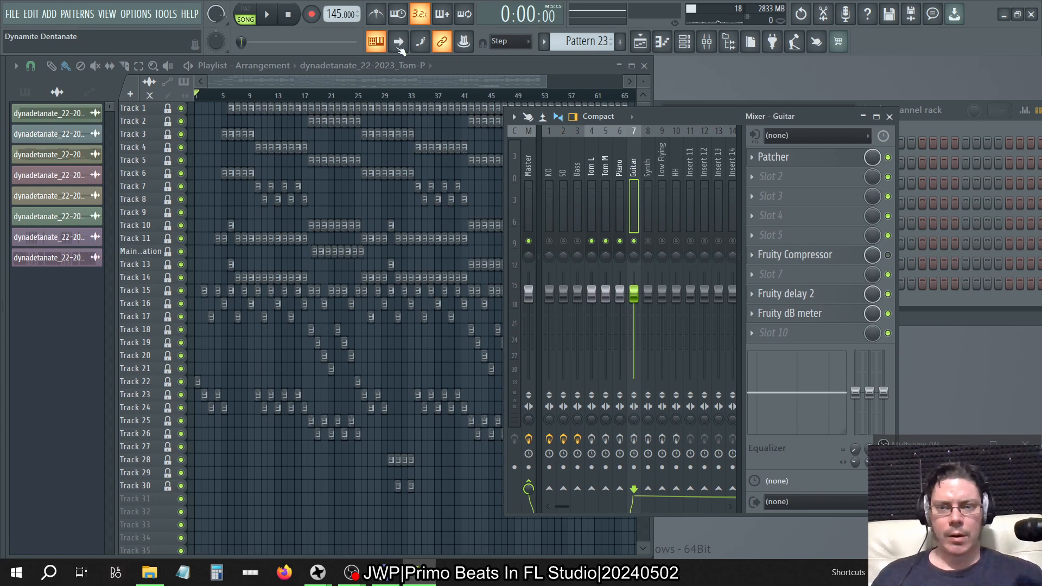
Step: Play the arrangement from about bar 12, check the mixer track meters, and stop playback
key(space)
click(273, 94)
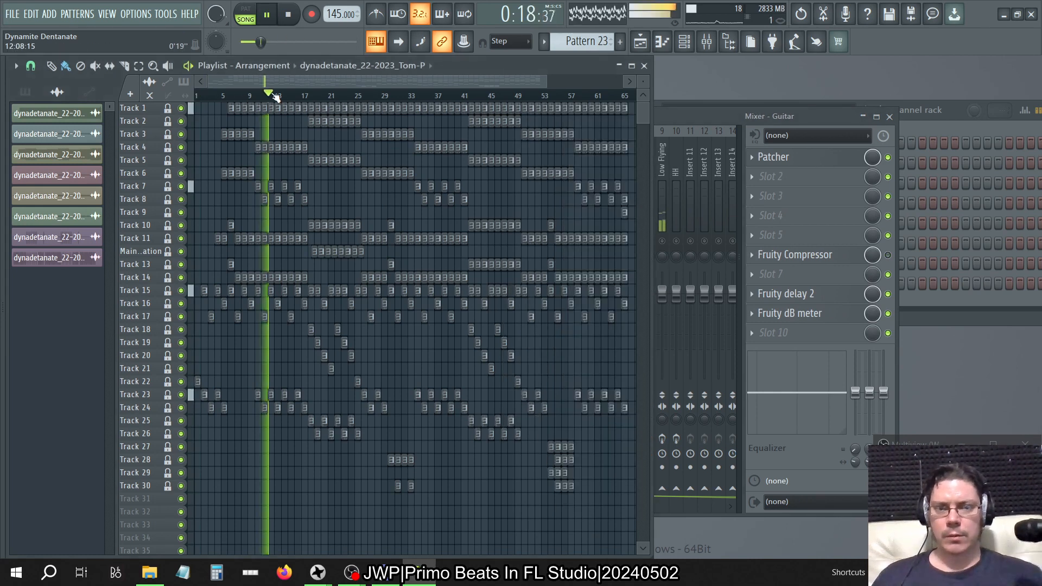
click(683, 118)
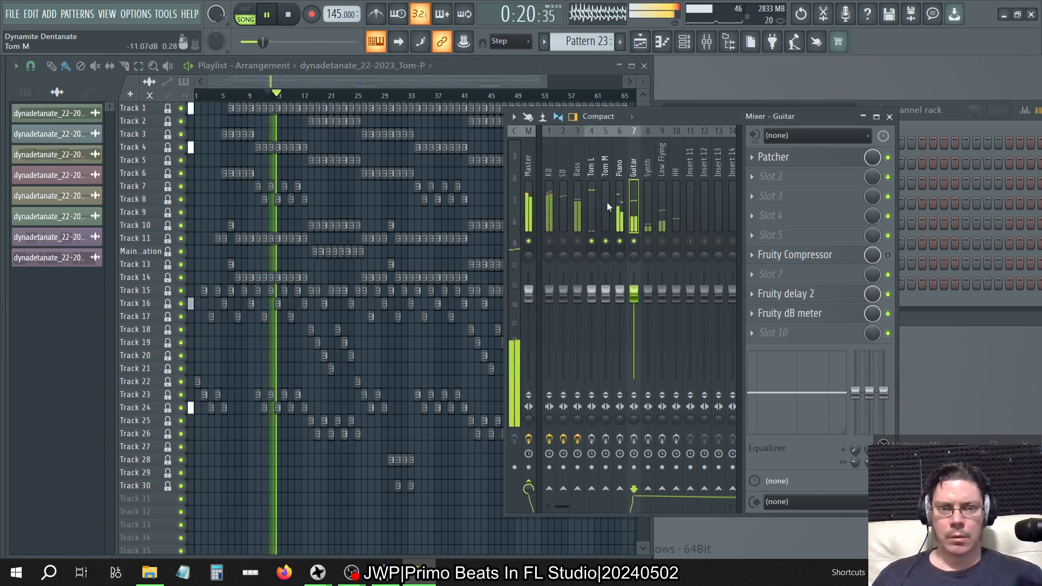
key(space)
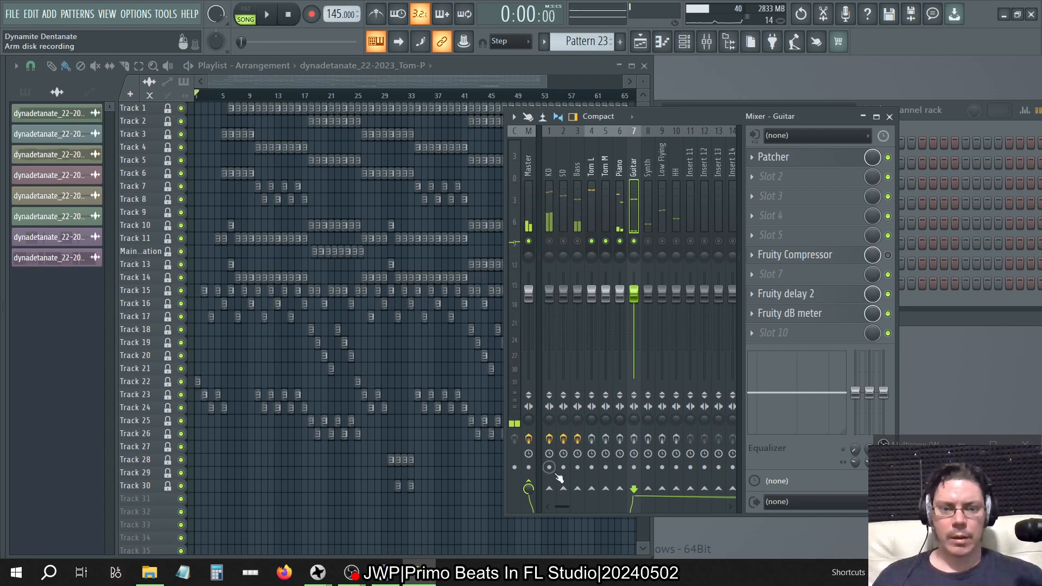
Step: Arm the Tom L and Tom M mixer tracks for disk recording, keeping the suggested wave file names
click(595, 470)
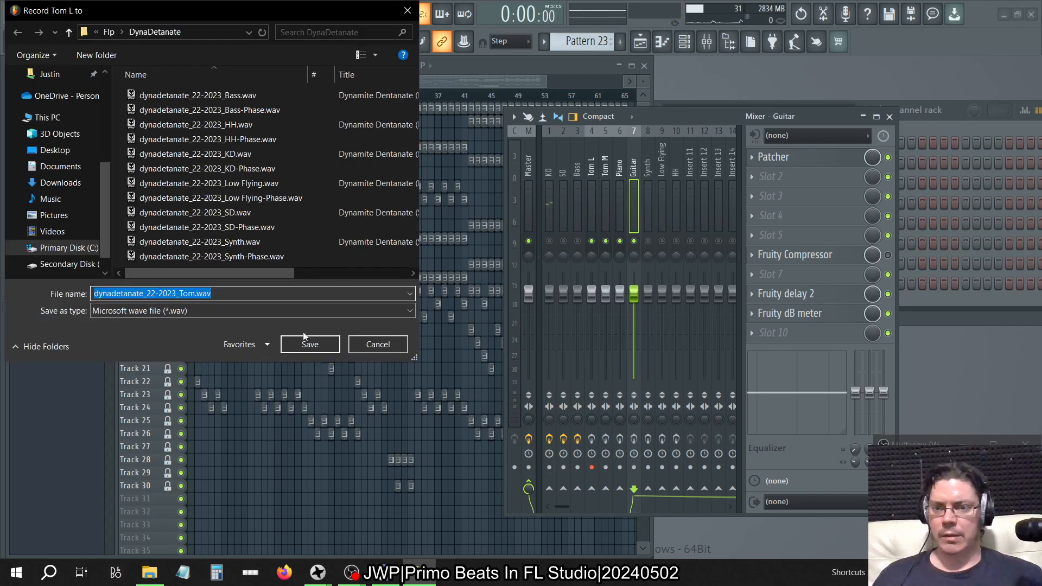
click(318, 340)
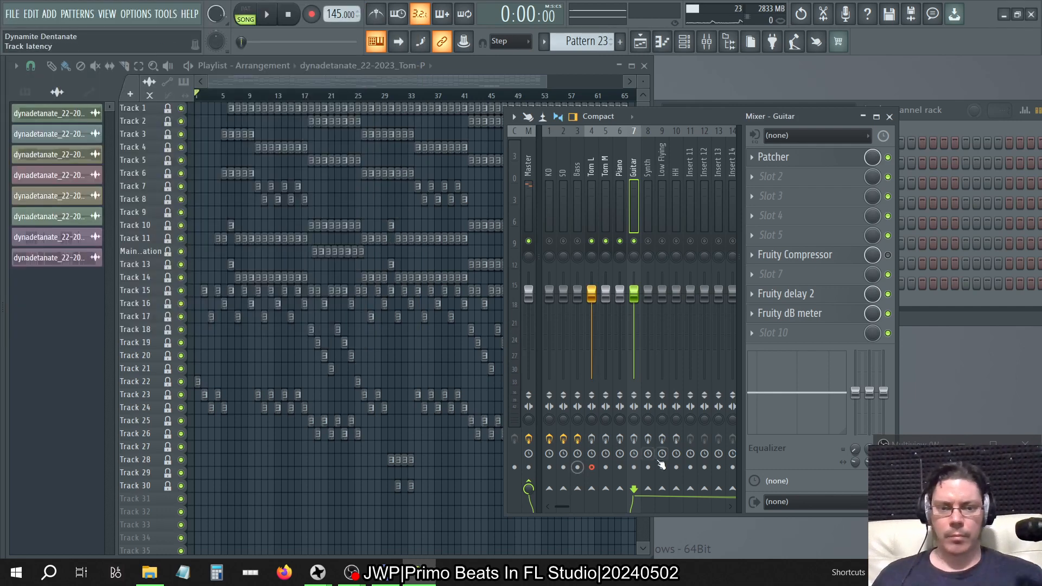
click(606, 467)
click(304, 340)
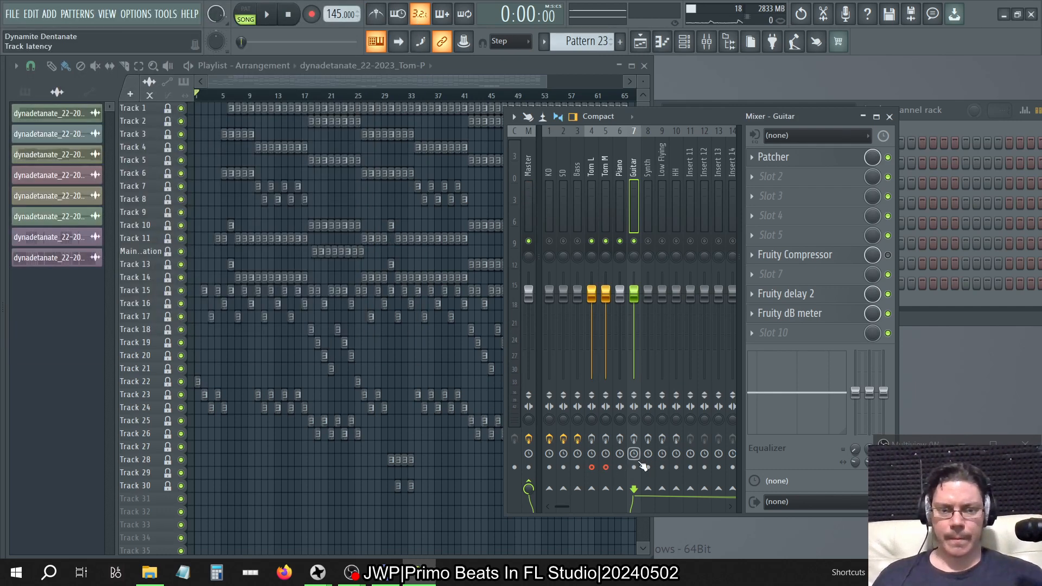
Step: Arm the Piano and Guitar mixer tracks for disk recording to dynadetanate_22-2023_Piano.wav and dynadetanate_22-2023_Guitar.wav
click(620, 467)
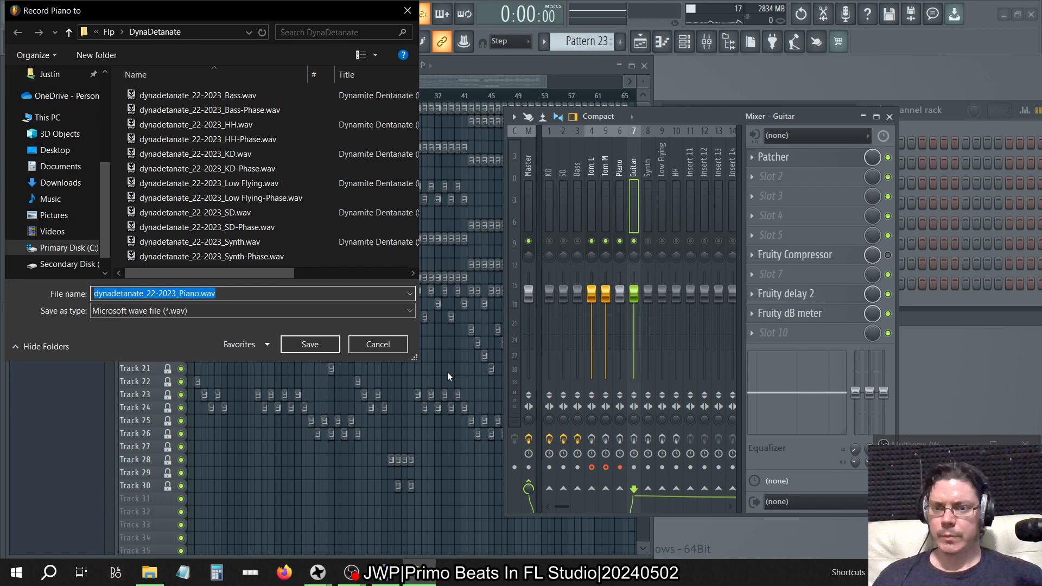
click(321, 345)
click(634, 467)
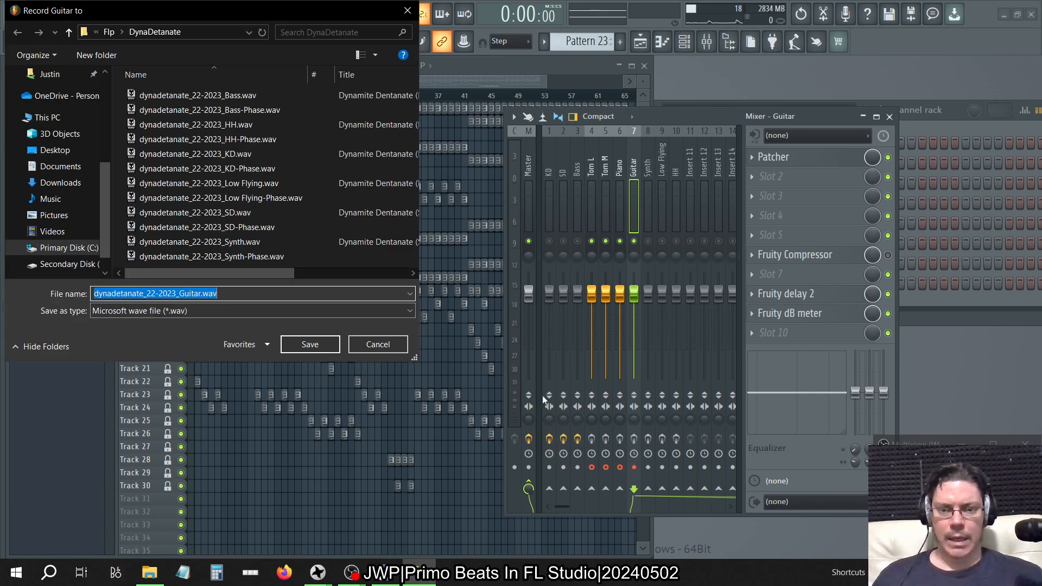
click(320, 344)
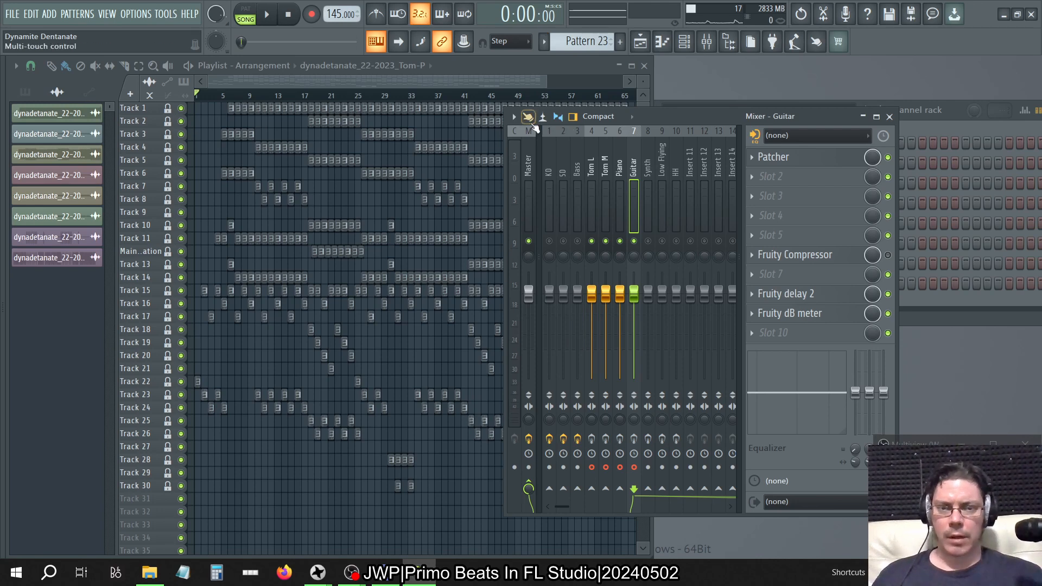
Step: Render the armed mixer tracks to wave files with a 24Bit int bit depth
click(514, 117)
mouse_move(518, 123)
click(738, 128)
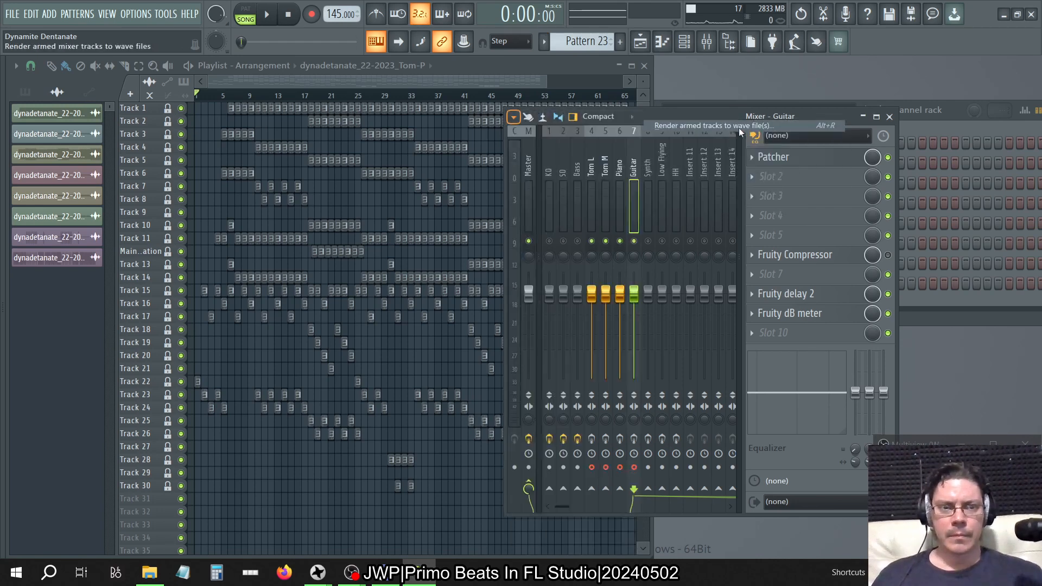
click(466, 252)
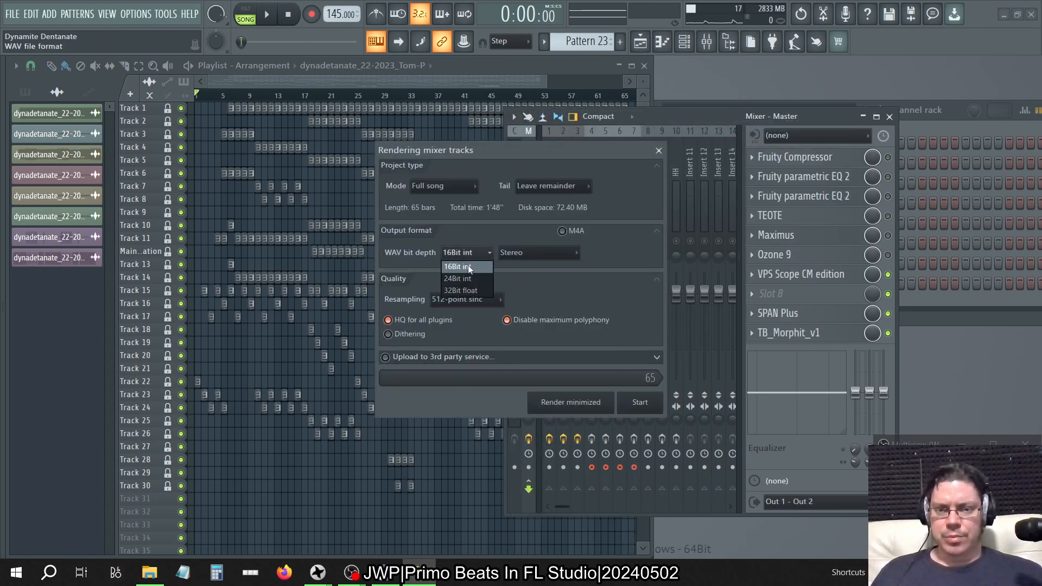
click(464, 284)
click(641, 402)
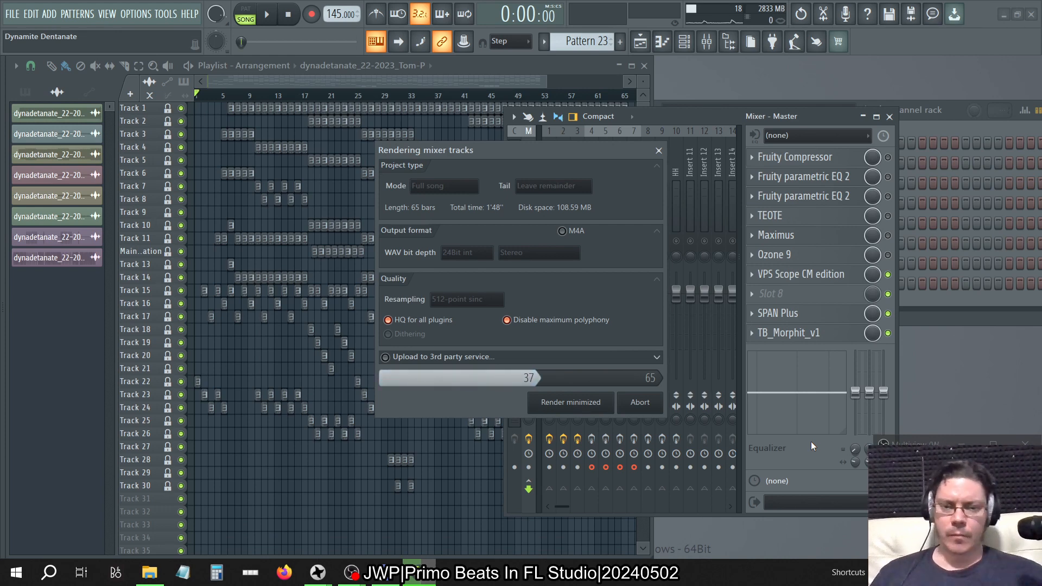
Step: Launch iZotope RX 9 Audio Editor and open its Batch Processor
click(49, 571)
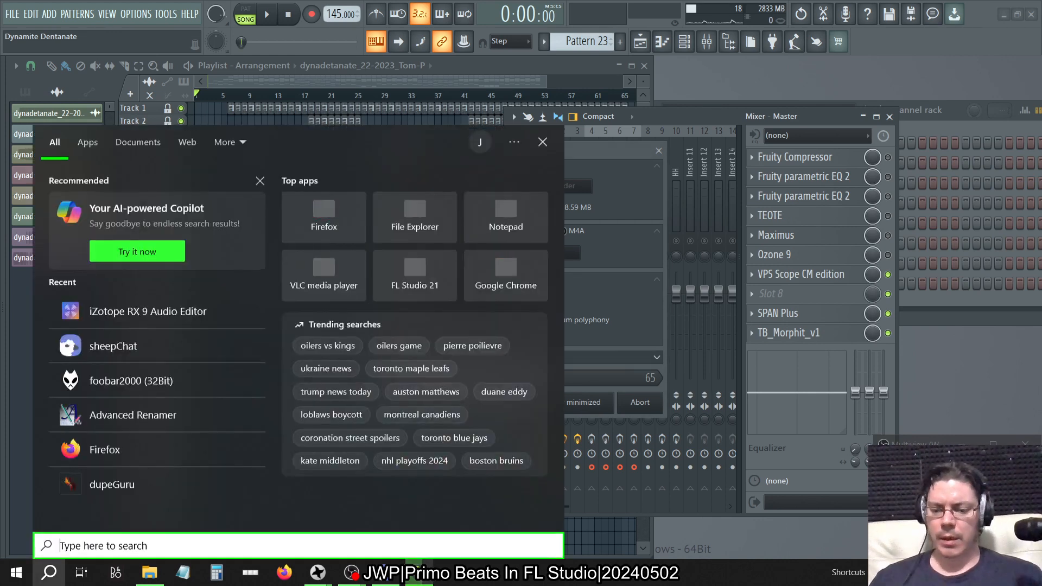
text(iz)
key(Return)
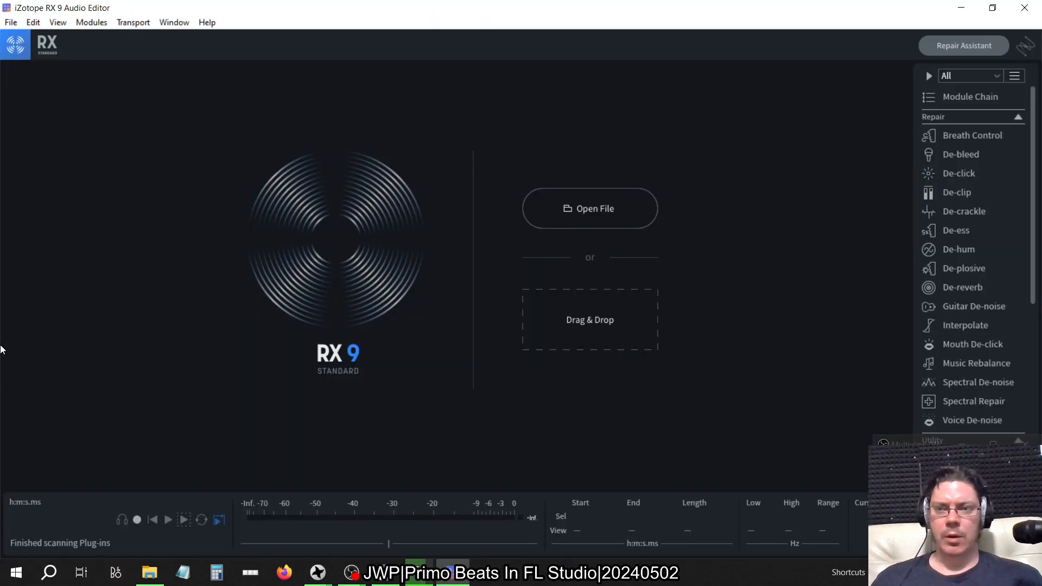
click(174, 23)
click(174, 37)
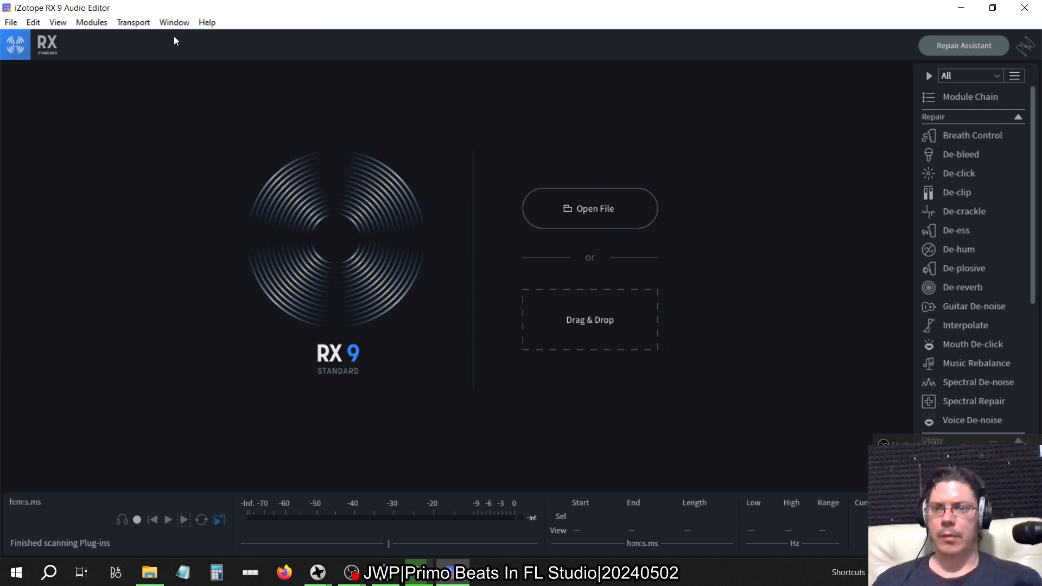
click(711, 57)
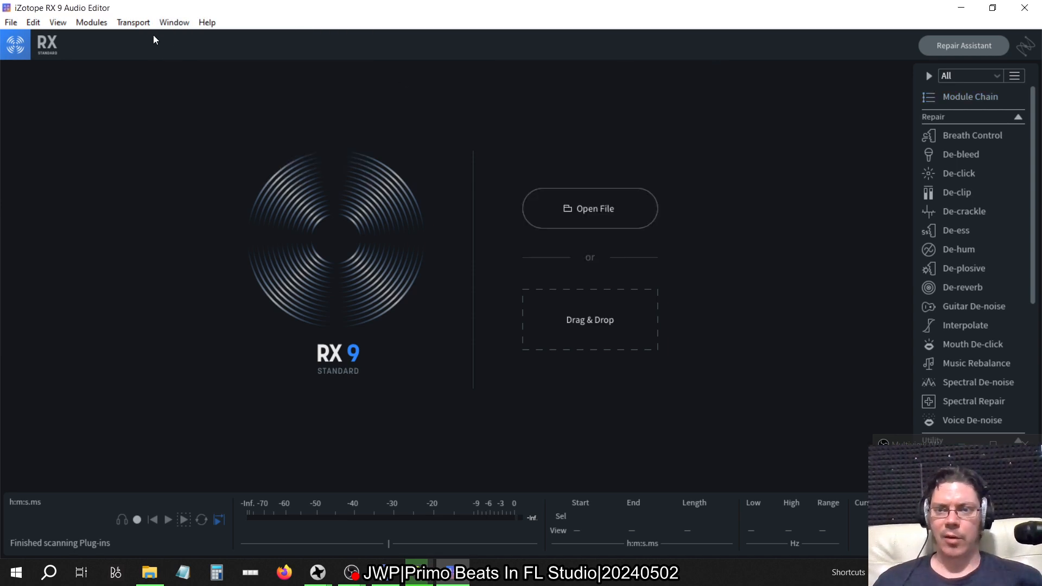
click(174, 22)
click(174, 49)
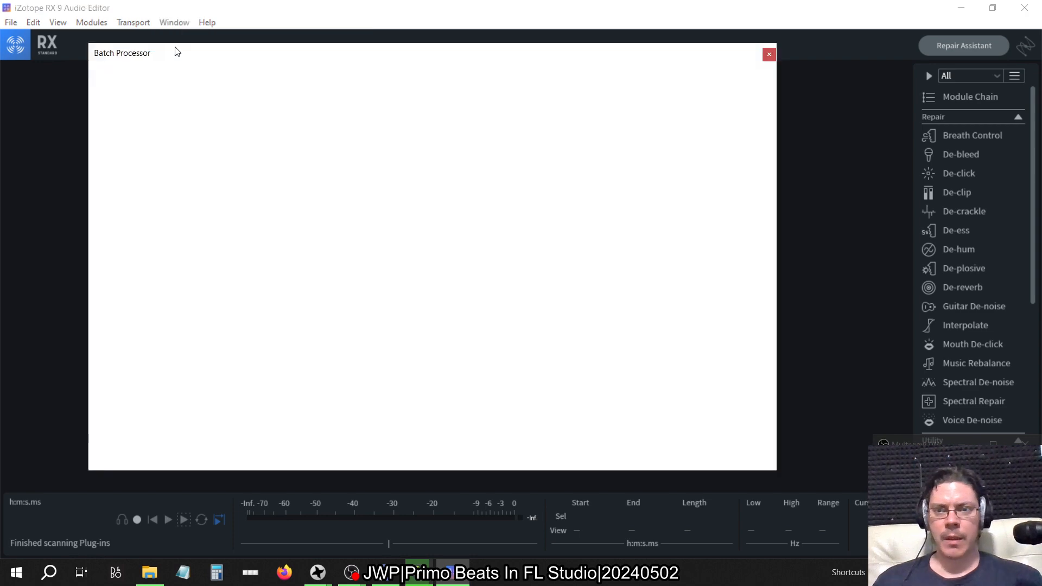
Step: Add the rendered Guitar, Piano, Tom and Tom2 wave files from the DynaDetanate folder to the Batch Processor's input list
key(alt+Tab)
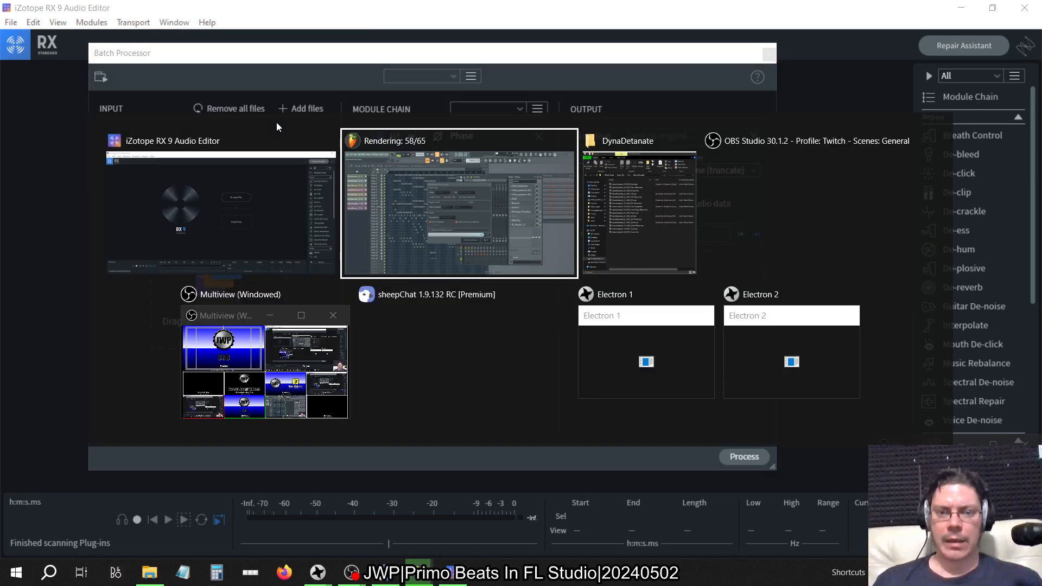
key(alt+Tab)
key(alt+Tab)
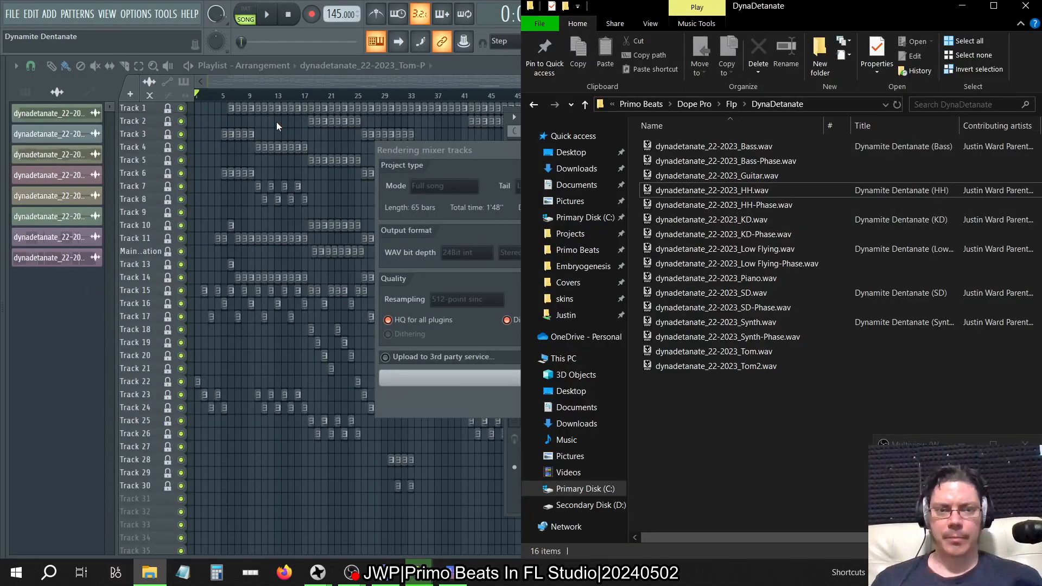
key(alt+Tab)
key(alt+Tab)
key(alt+Tab)
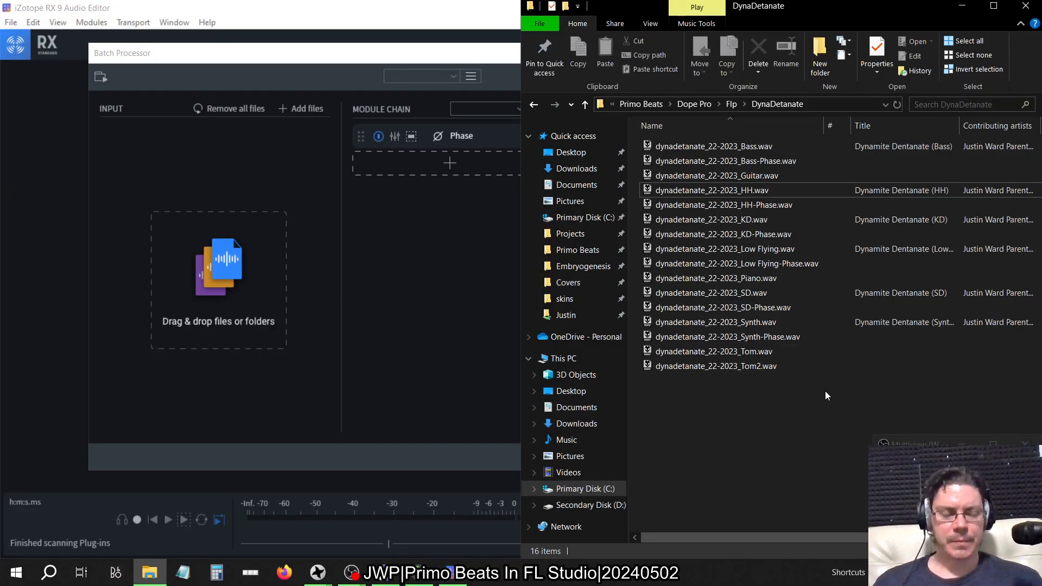
drag(817, 413, 753, 353)
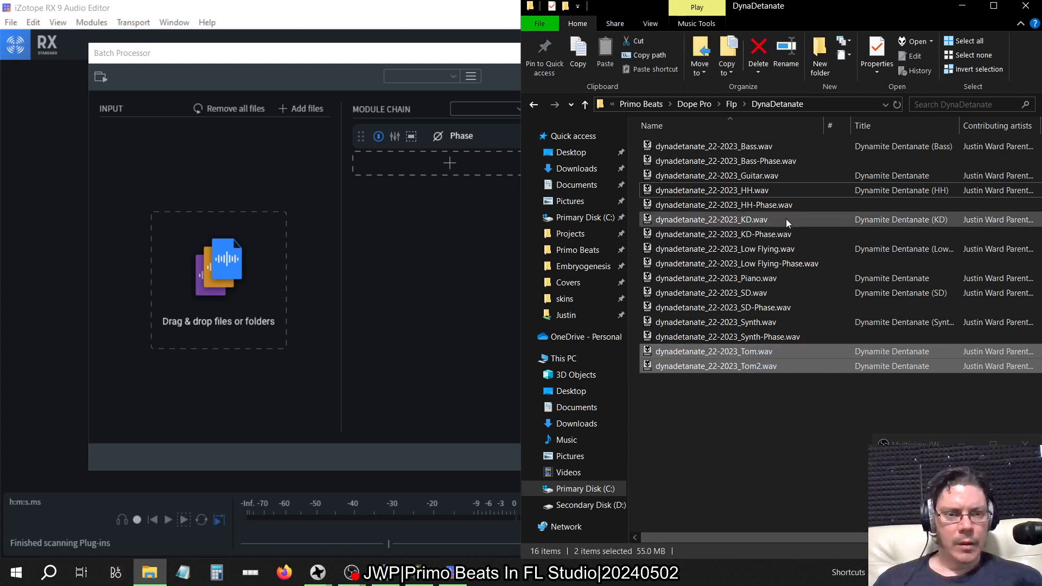
ctrl+click(780, 178)
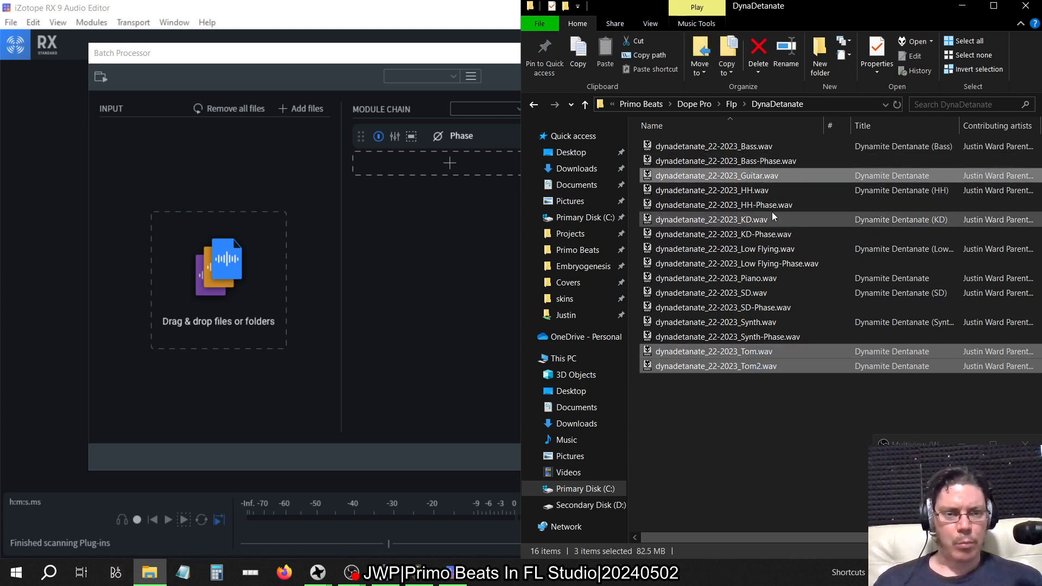
ctrl+click(767, 277)
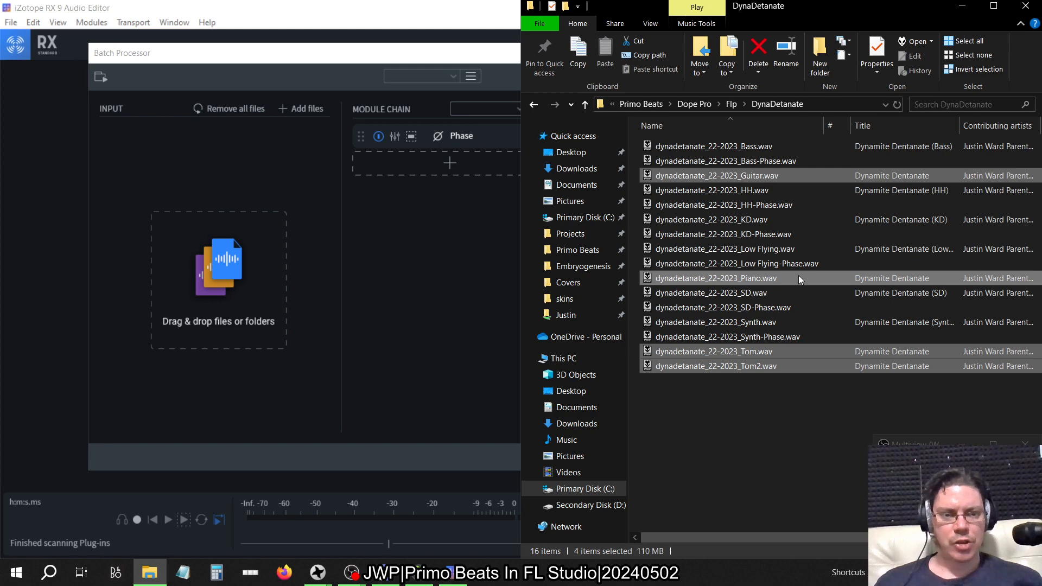
drag(799, 277, 297, 206)
click(276, 73)
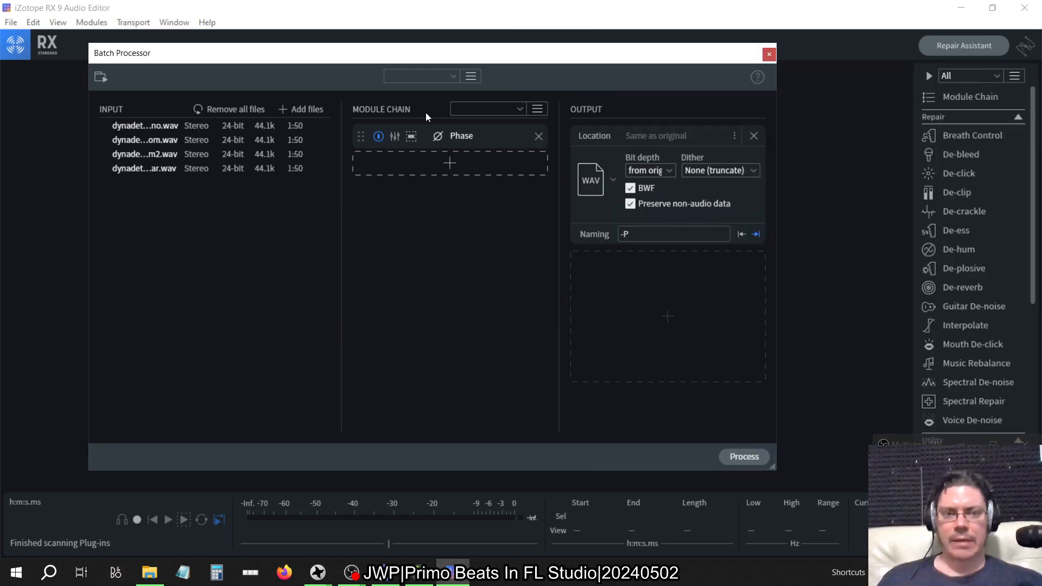
Step: Batch process the four listed stems with Phase, clear the input list, and close the Batch Processor and RX 9
click(743, 457)
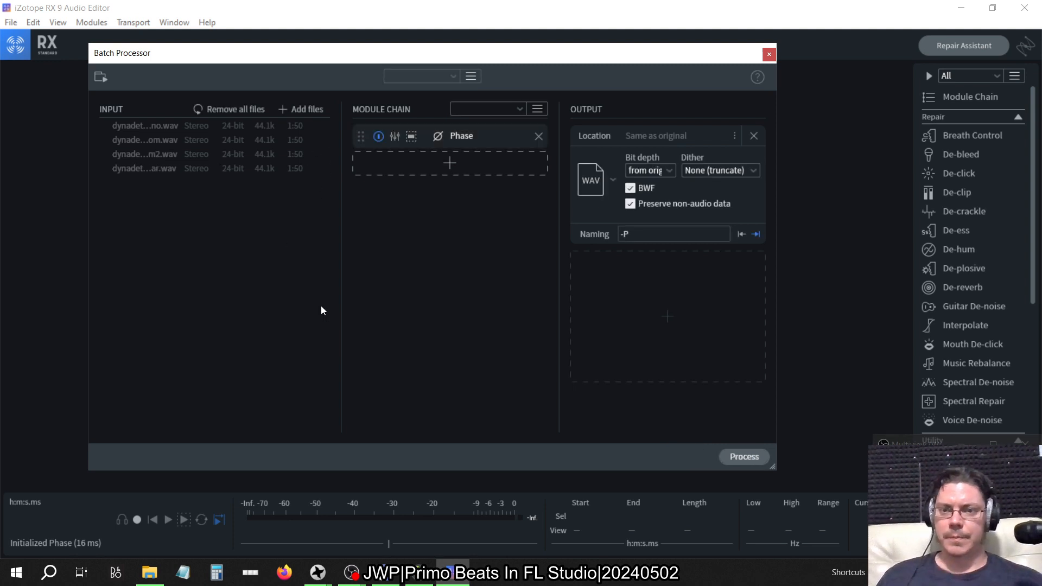
click(265, 109)
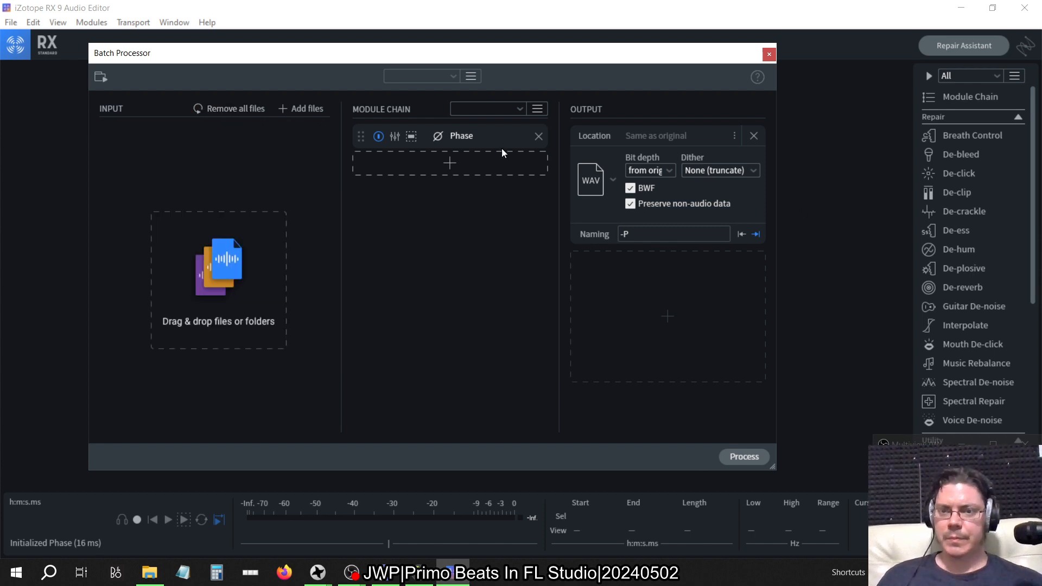
click(769, 54)
click(1023, 8)
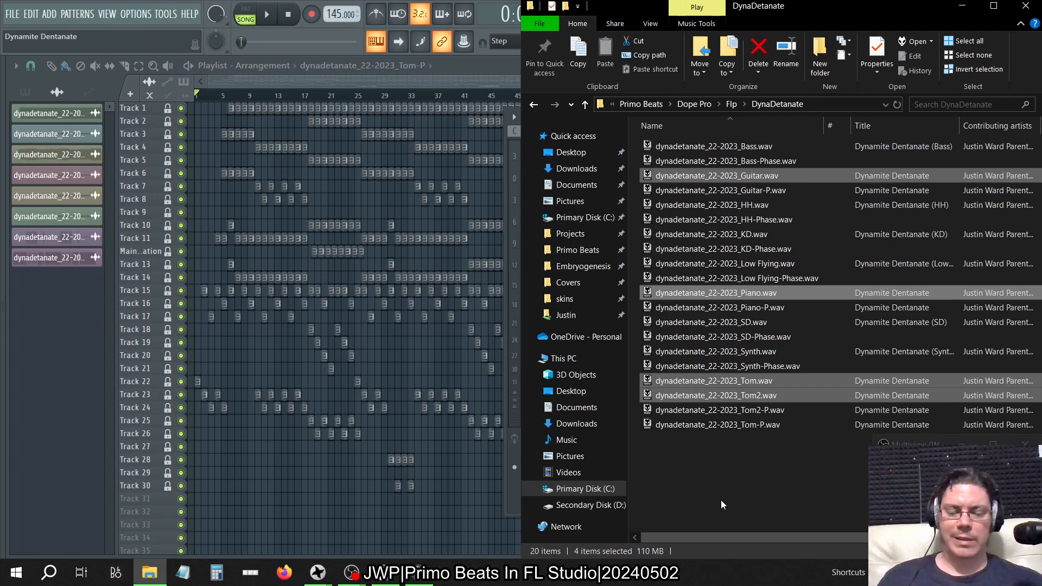
Step: Return to FL Studio and switch the playlist from the main arrangement to the Consolidated arrangement
key(alt+Tab)
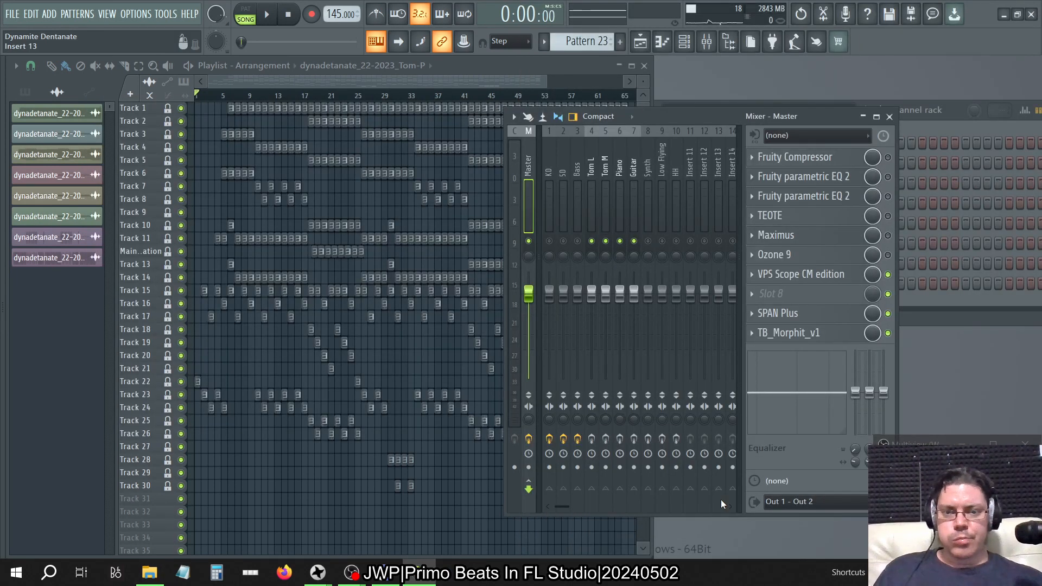
key(alt+Tab)
key(alt+Tab)
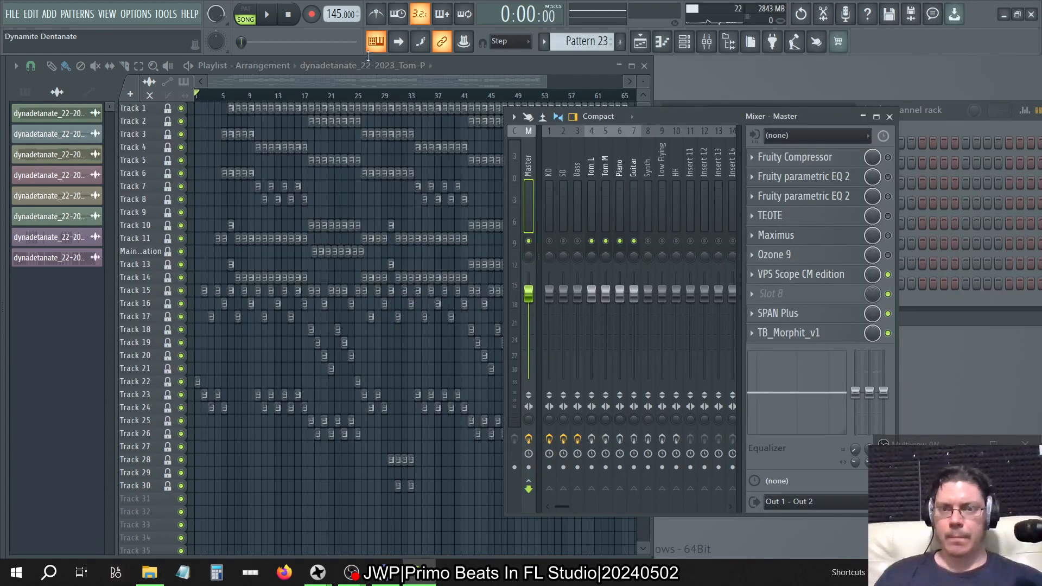
click(359, 64)
click(259, 65)
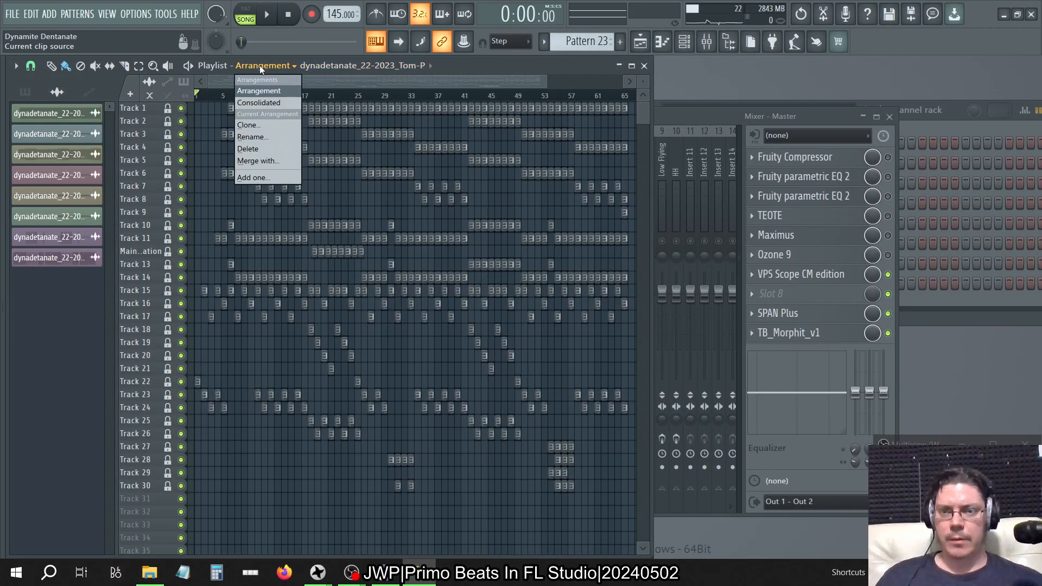
click(260, 91)
click(264, 65)
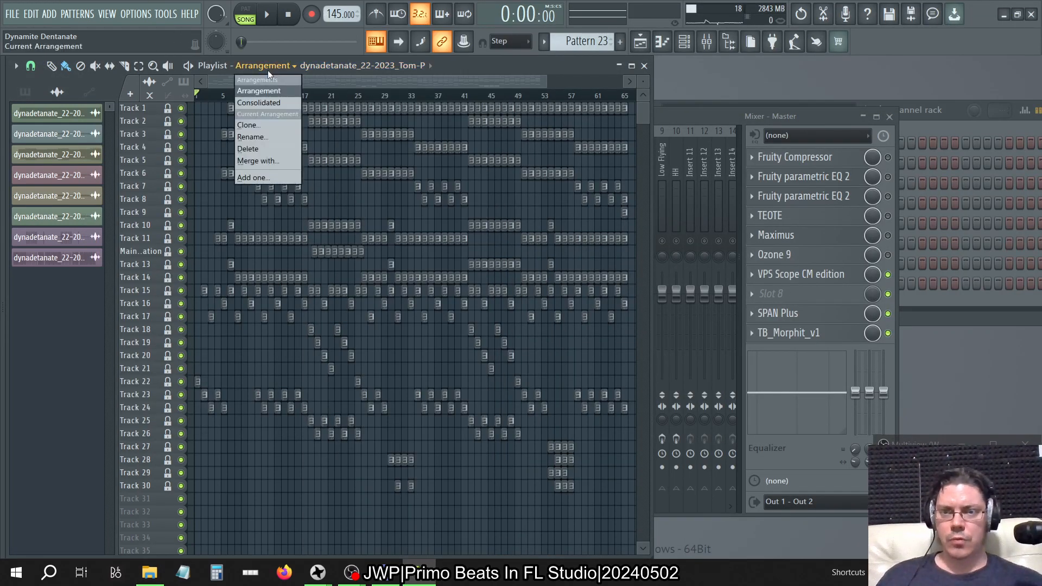
click(259, 103)
key(alt+Tab)
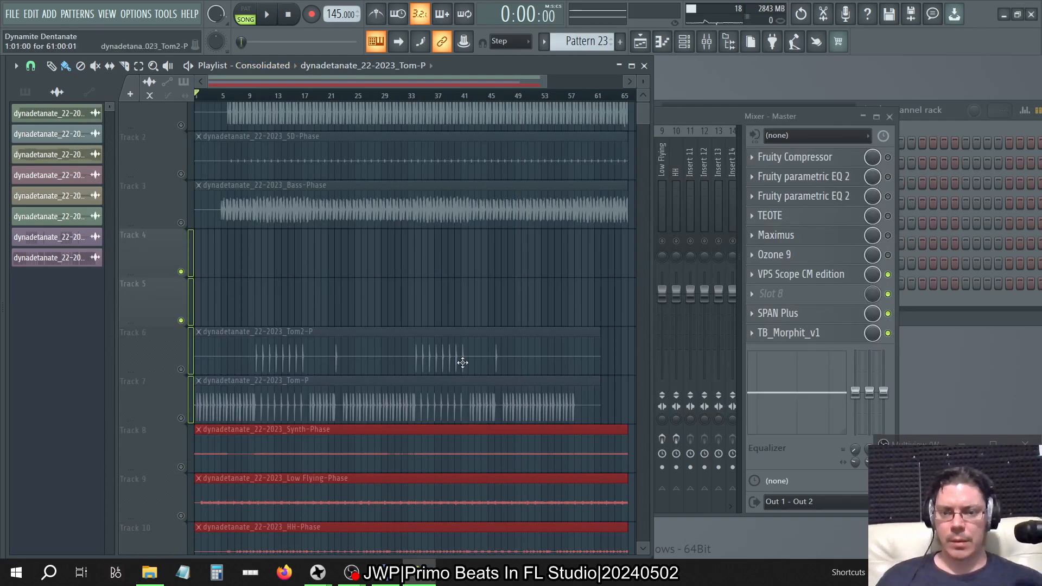
Step: Delete the outdated dynadetanate_22-2023_Tom-P and Tom2-P audio clip channels from the channel rack
click(704, 43)
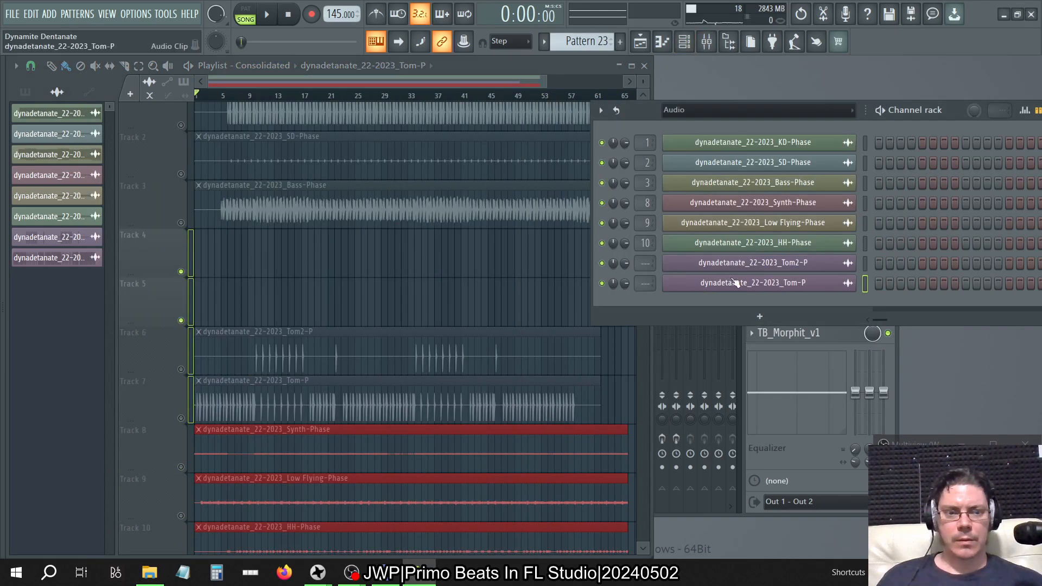
right_click(757, 284)
click(808, 427)
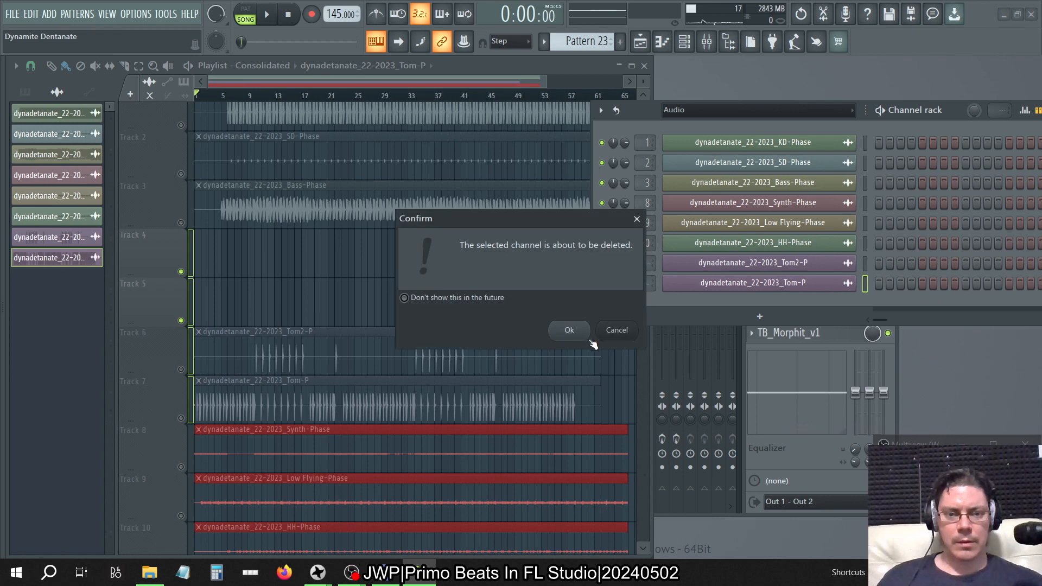
click(567, 328)
right_click(789, 272)
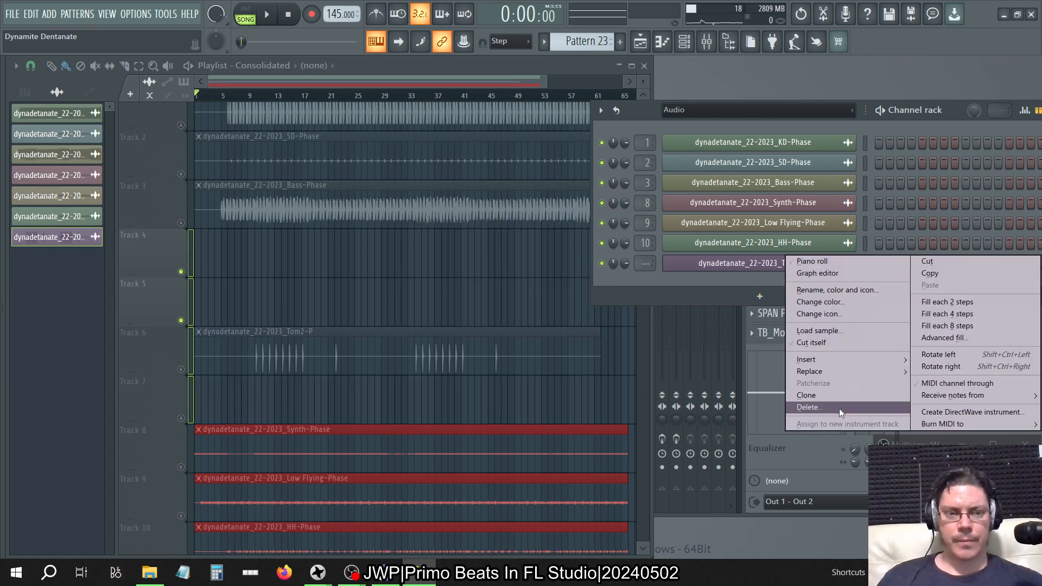
click(839, 408)
click(567, 328)
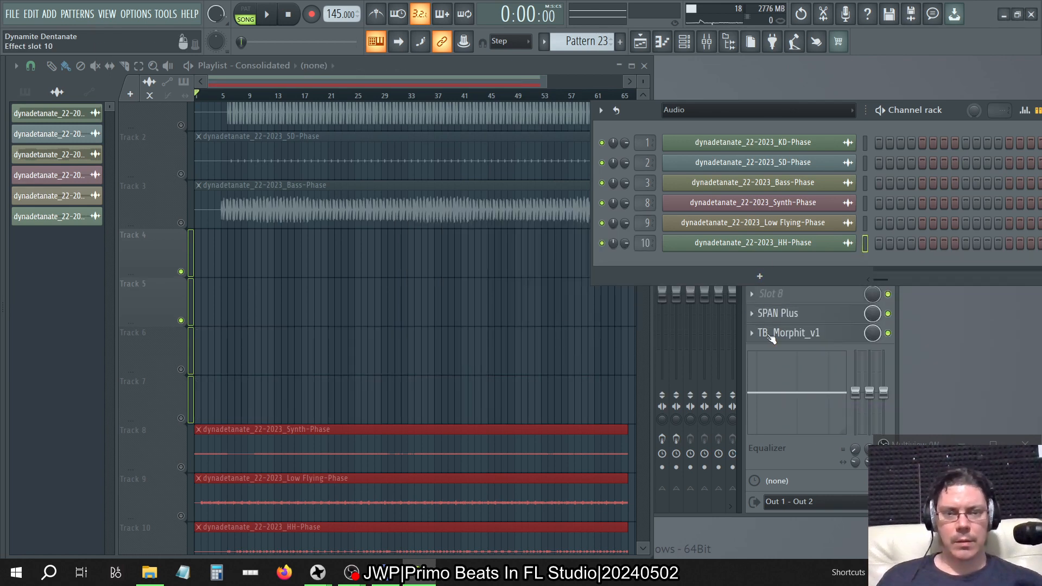
Step: Import the Guitar-P, Piano-P, Tom2-P and Tom-P wave files from the DynaDetanate folder onto playlist tracks 4 to 7 at the song's start
key(alt+Tab)
key(alt+Tab)
key(alt+Tab)
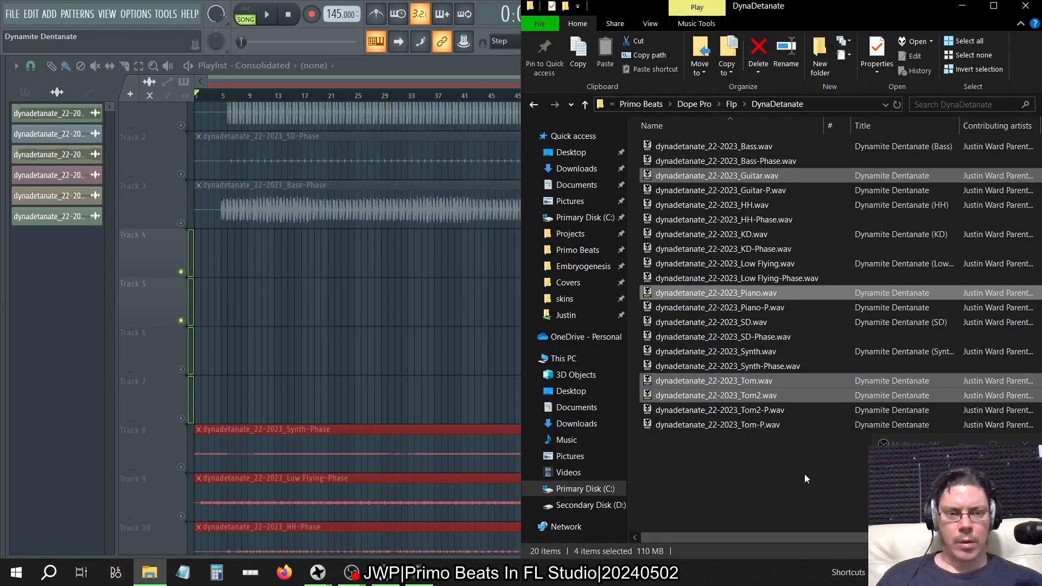
drag(795, 464, 778, 427)
click(806, 476)
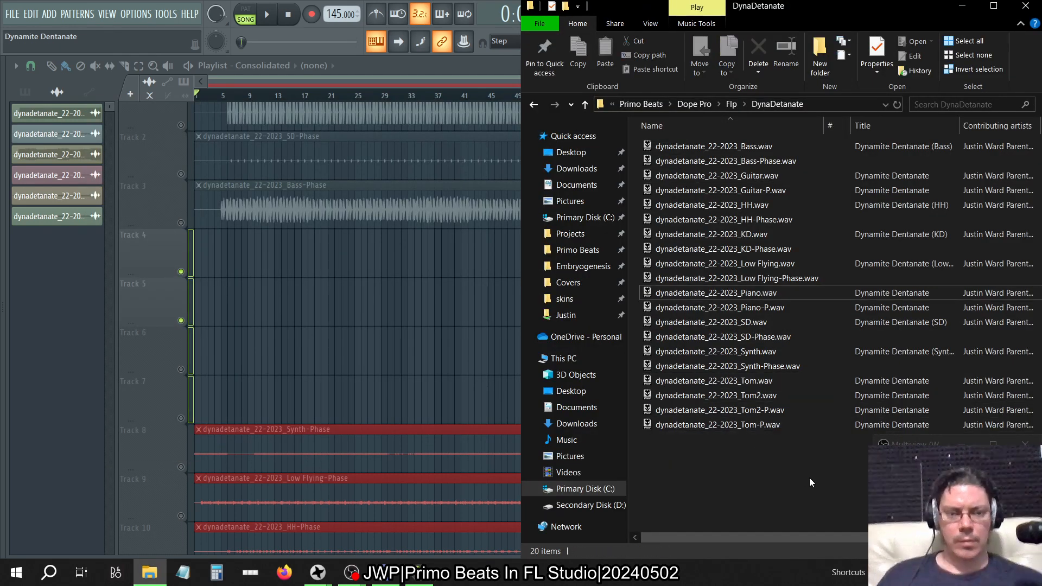
drag(808, 478, 763, 411)
ctrl+click(792, 307)
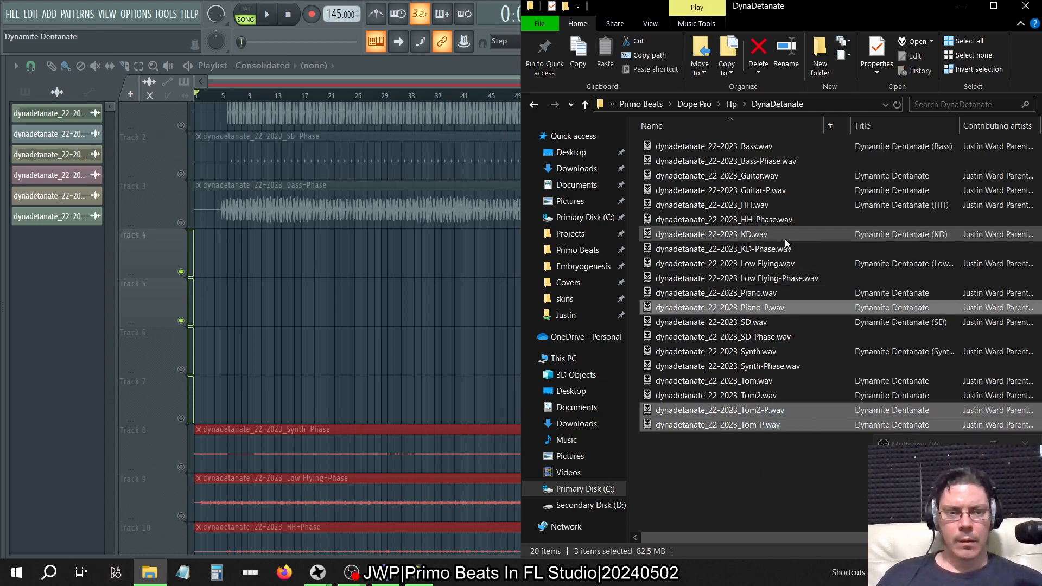
ctrl+click(784, 190)
drag(783, 189, 196, 255)
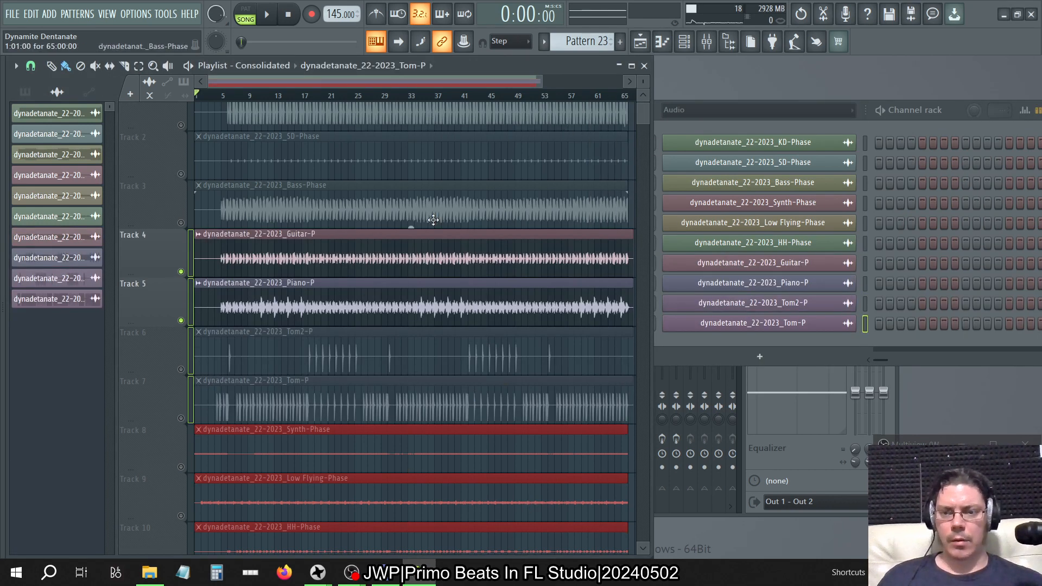
Step: Unmute playlist tracks 1 to 3 and 6 to 10
scroll(216, 360, up, 1)
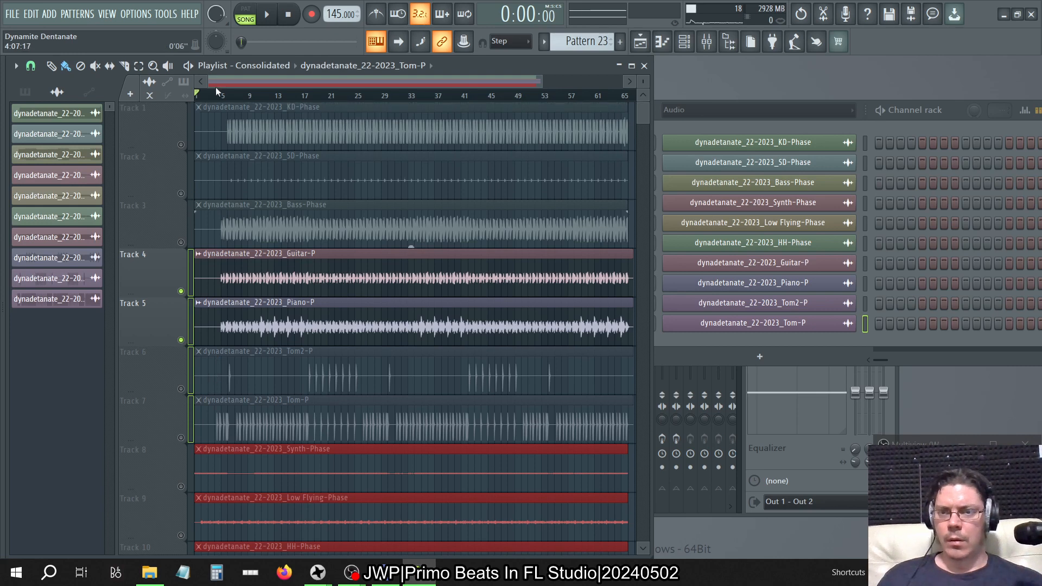
click(182, 144)
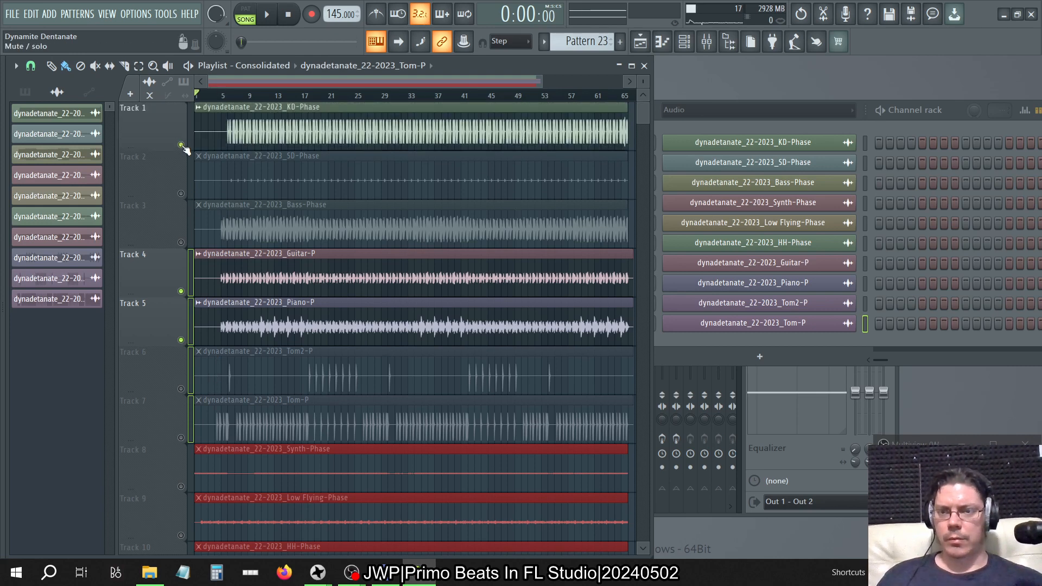
click(182, 193)
click(181, 242)
scroll(184, 244, down, 4)
scroll(184, 243, down, 2)
scroll(170, 155, up, 3)
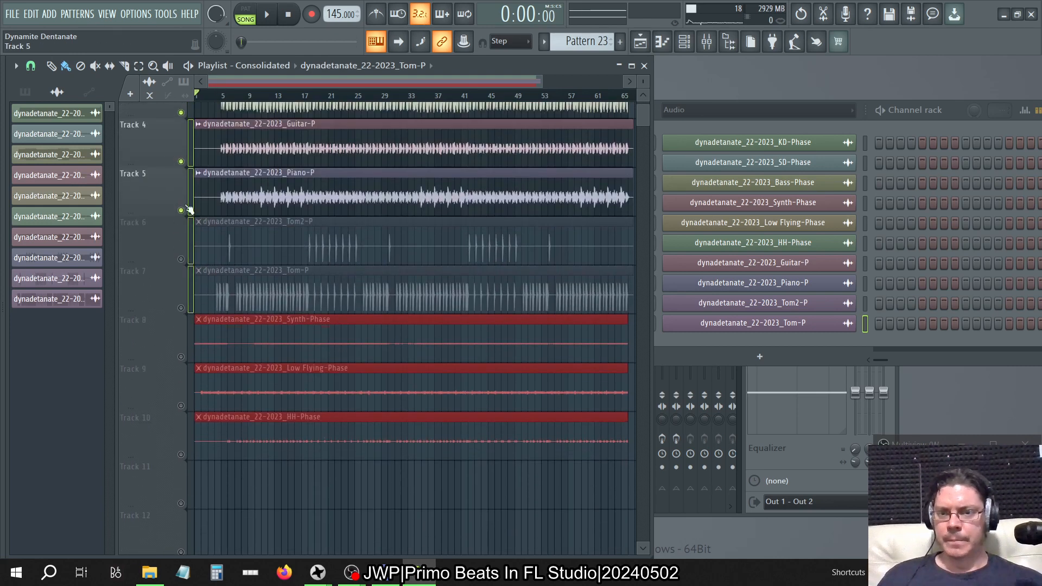
click(181, 260)
click(182, 356)
click(181, 405)
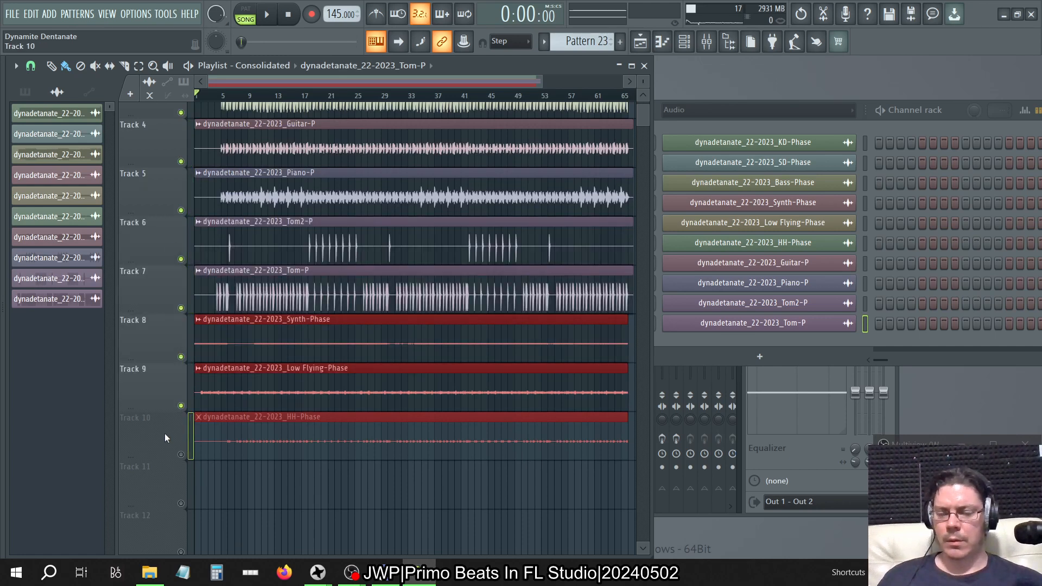
click(181, 454)
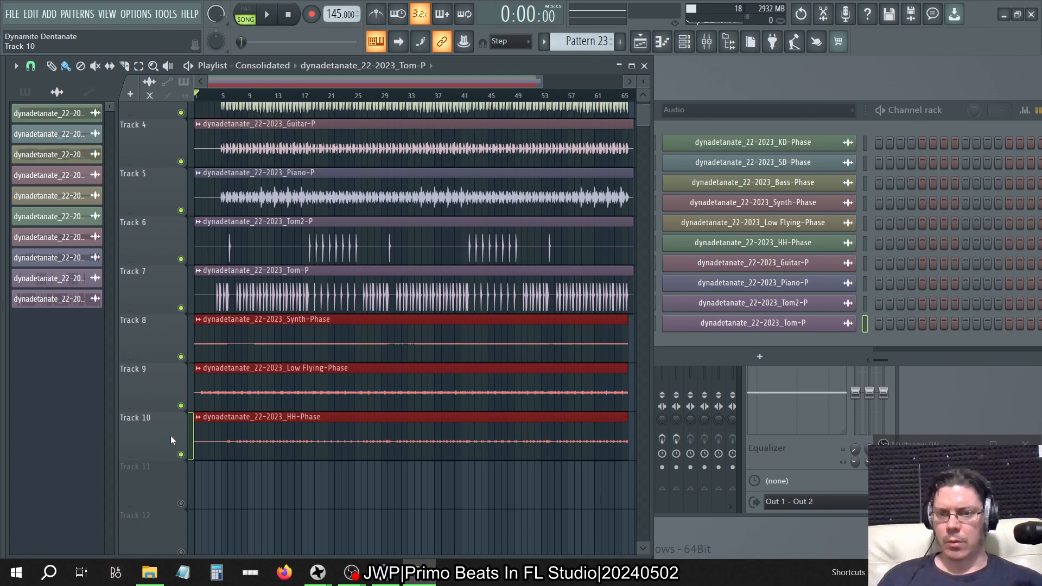
Step: Save the project with the new stems in the Consolidated arrangement
scroll(172, 439, up, 3)
ctrl+click(142, 216)
scroll(142, 217, down, 1)
key(ctrl+s)
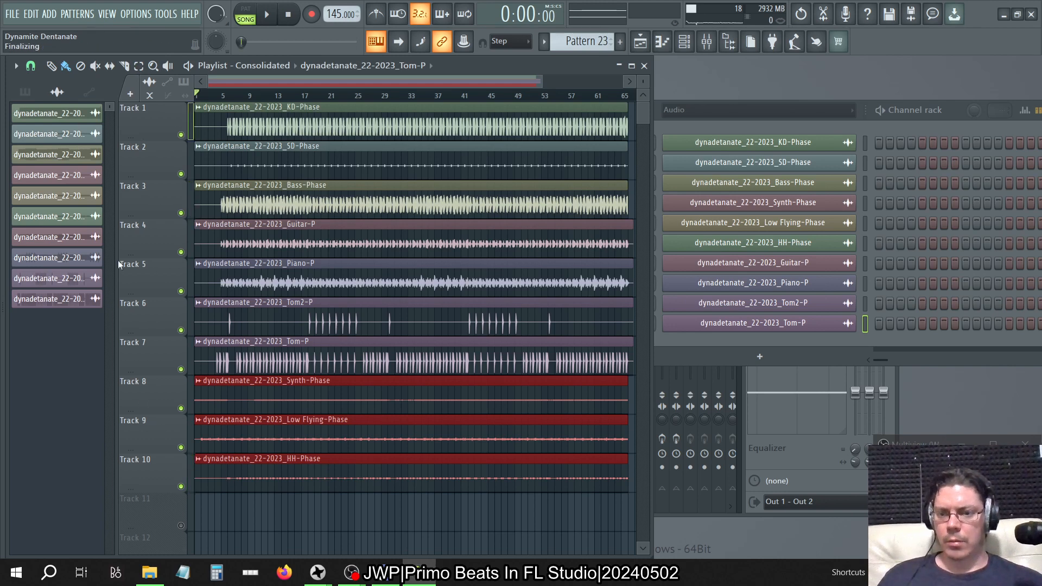
Step: Select all clips in the Consolidated arrangement and fit the playlist view to the selection
key(ctrl+a)
scroll(135, 282, up, 4)
right_click(168, 308)
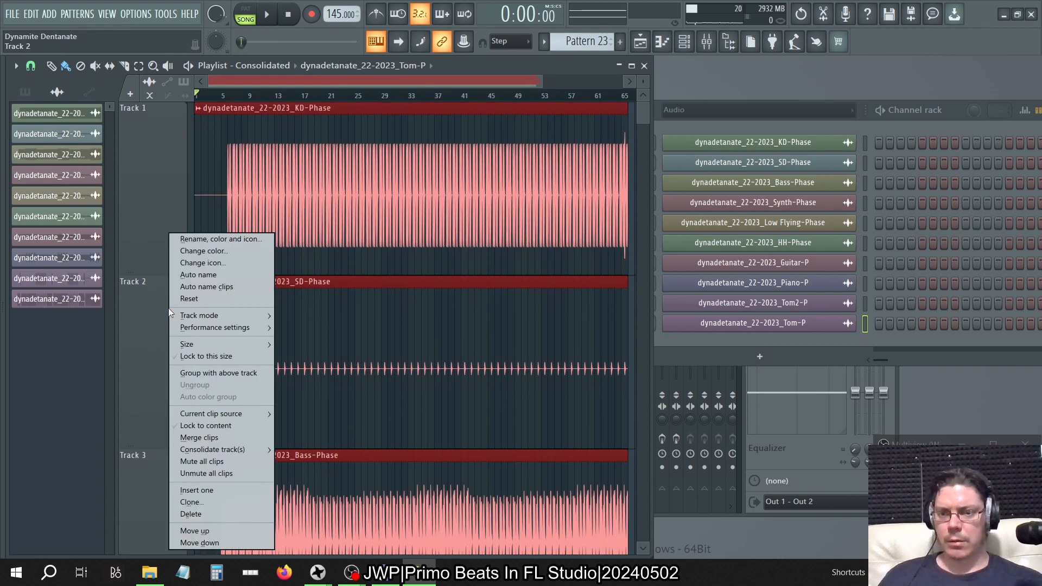
ctrl+right_click(346, 167)
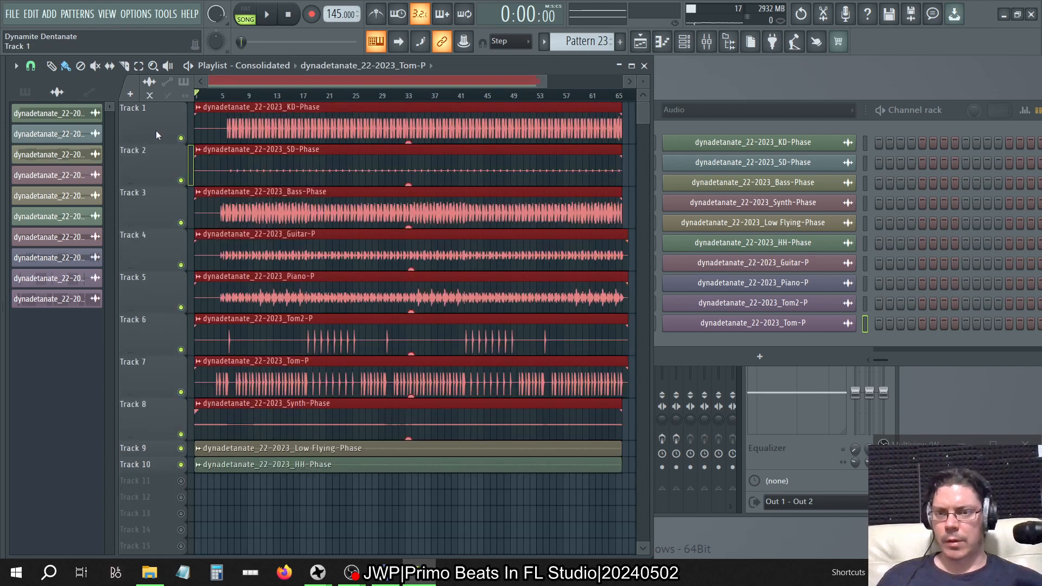
click(156, 135)
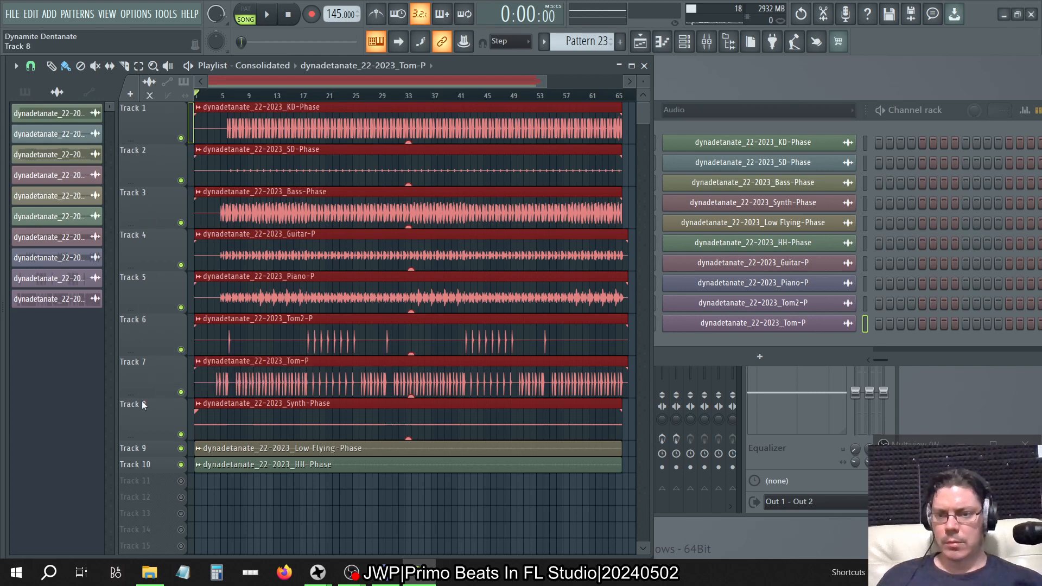
drag(143, 404, 132, 149)
drag(191, 465, 188, 16)
click(182, 138)
click(182, 139)
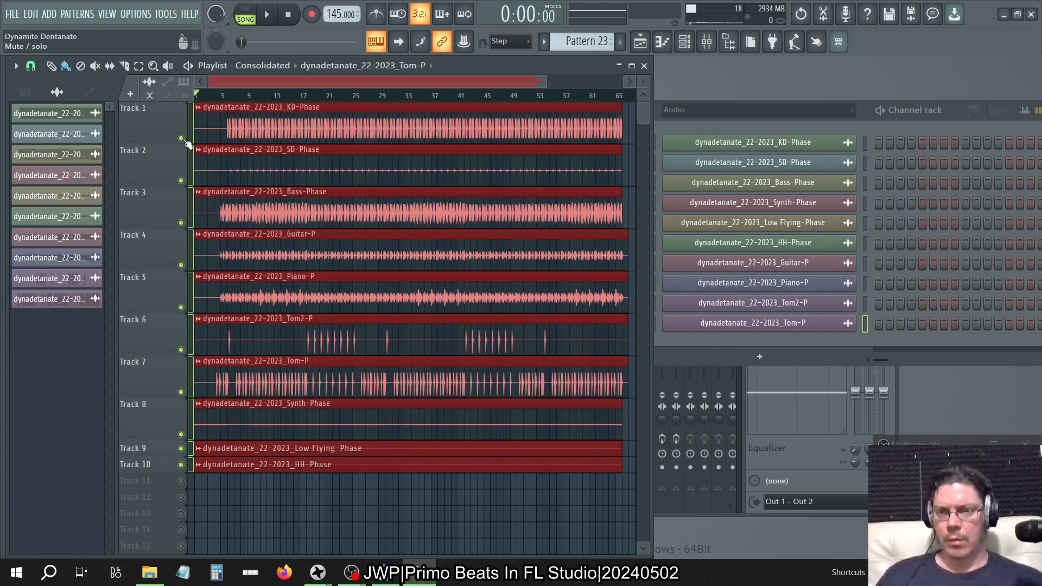
click(150, 468)
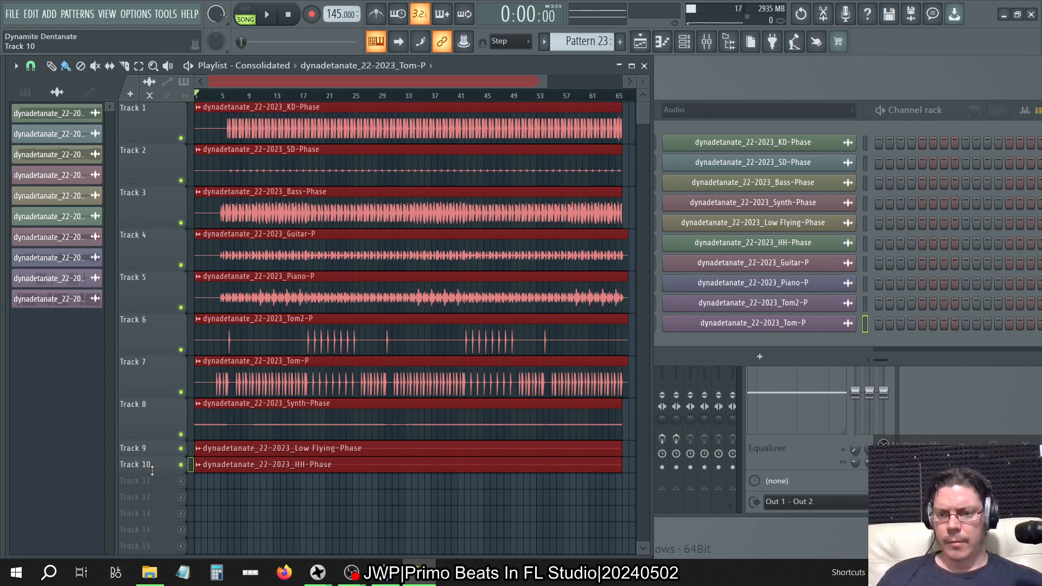
drag(152, 471, 156, 465)
double_click(156, 465)
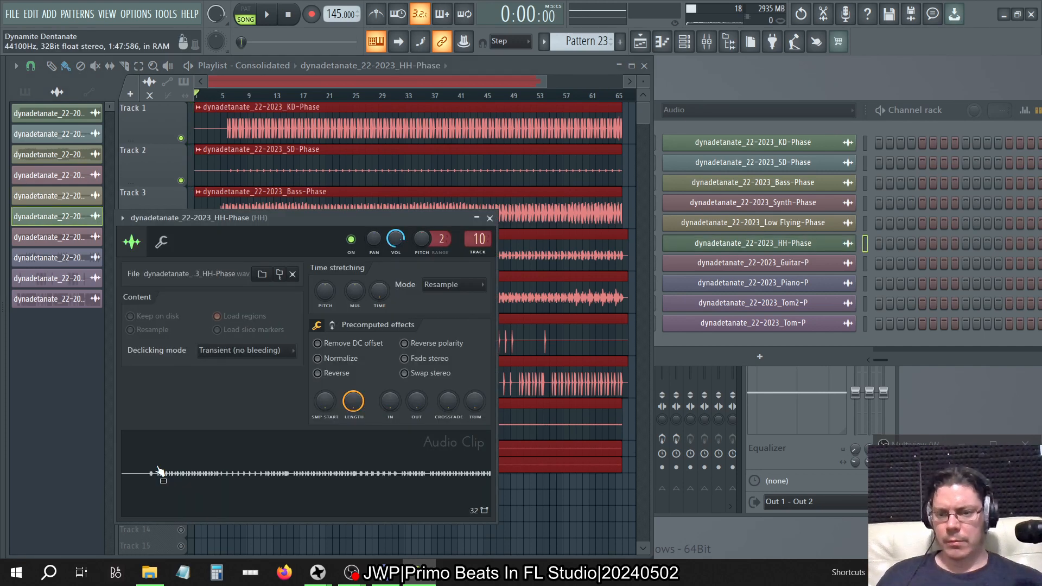
click(489, 218)
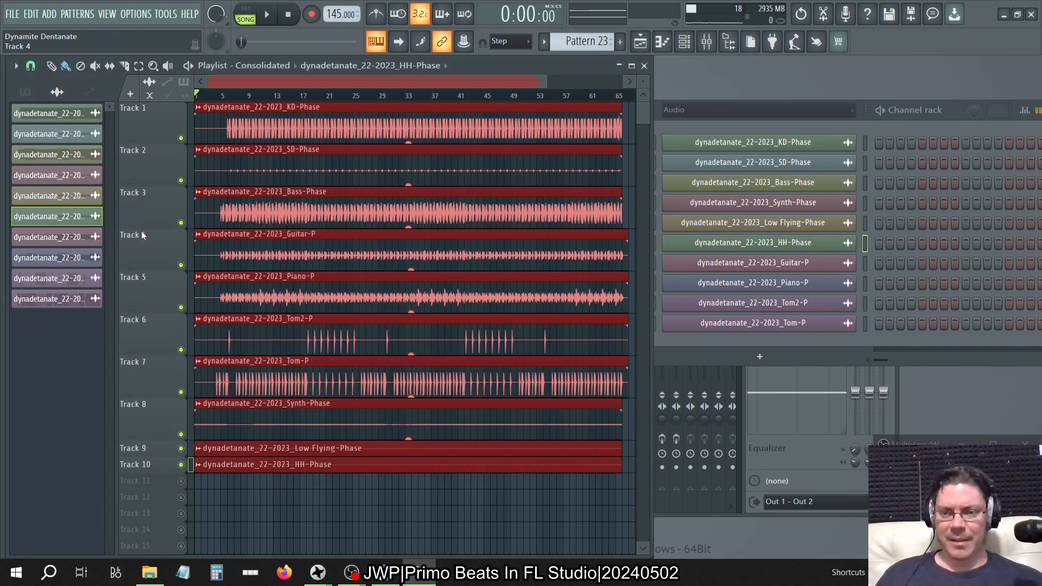
Step: Select playlist tracks 1 to 10, reset them to one uniform size, and enlarge their height together
drag(156, 139, 126, 462)
right_click(153, 355)
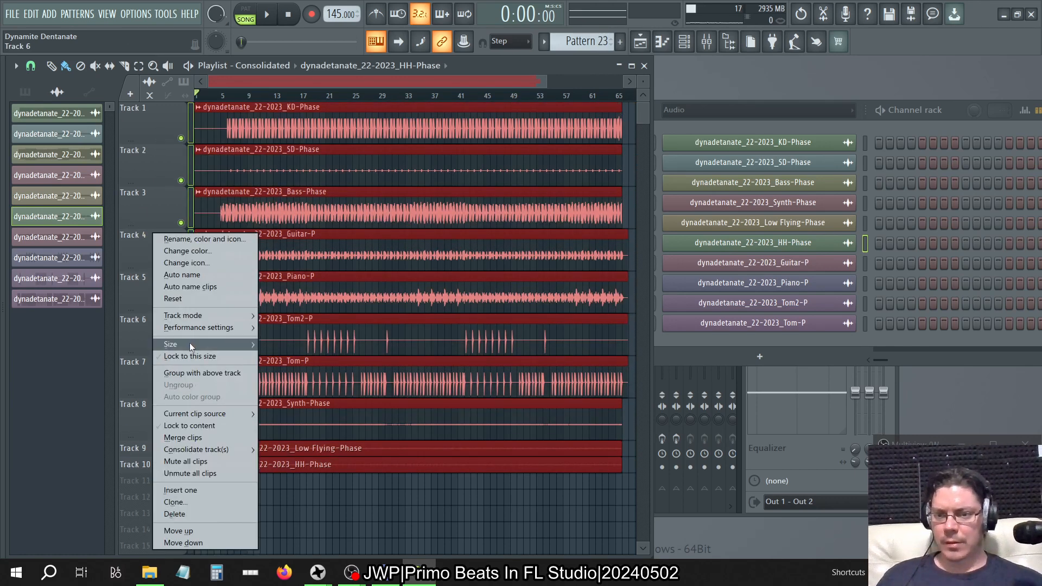
mouse_move(190, 343)
click(280, 369)
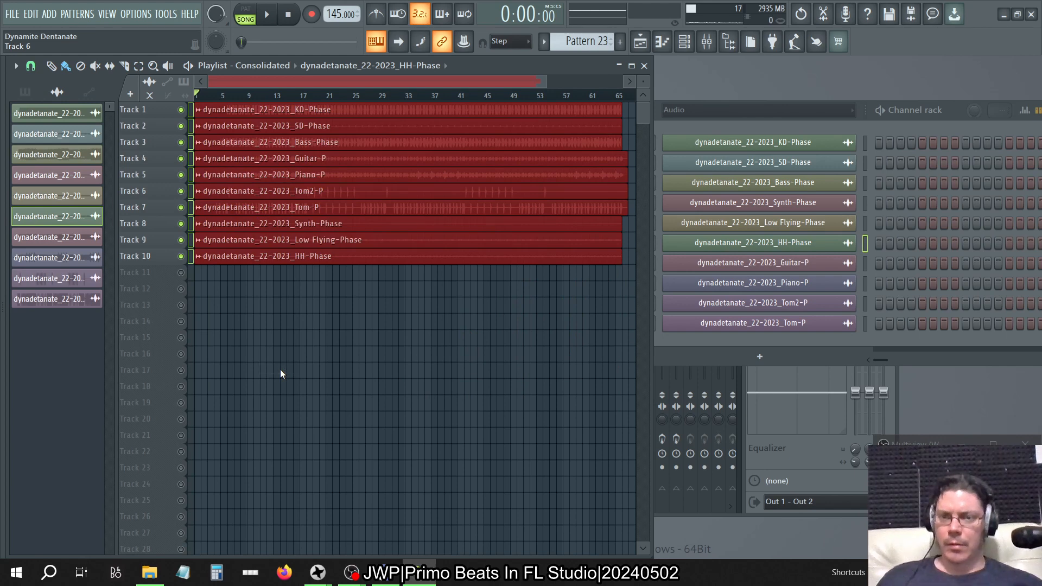
right_click(153, 128)
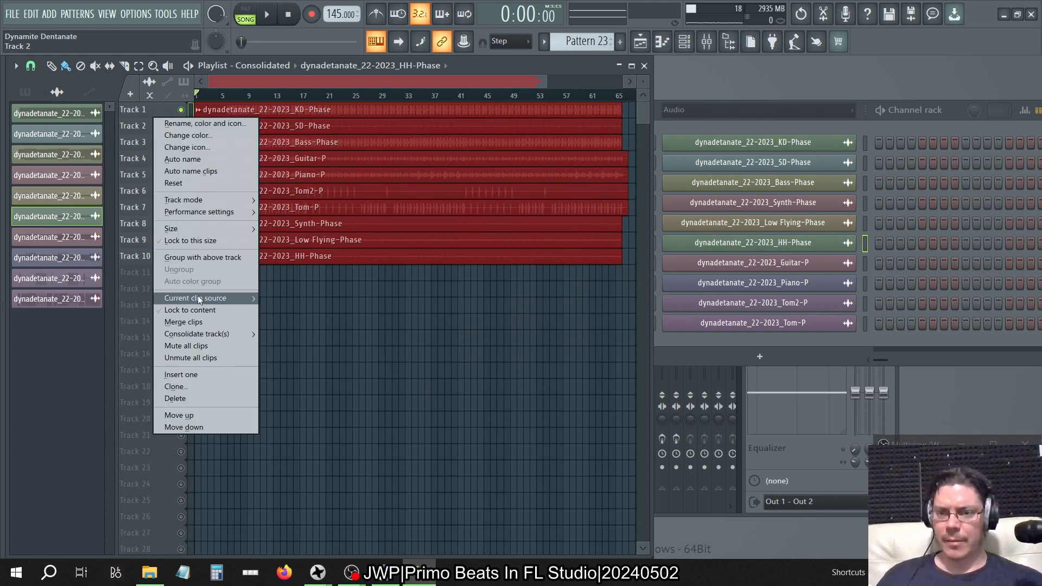
click(518, 66)
scroll(453, 301, up, 3)
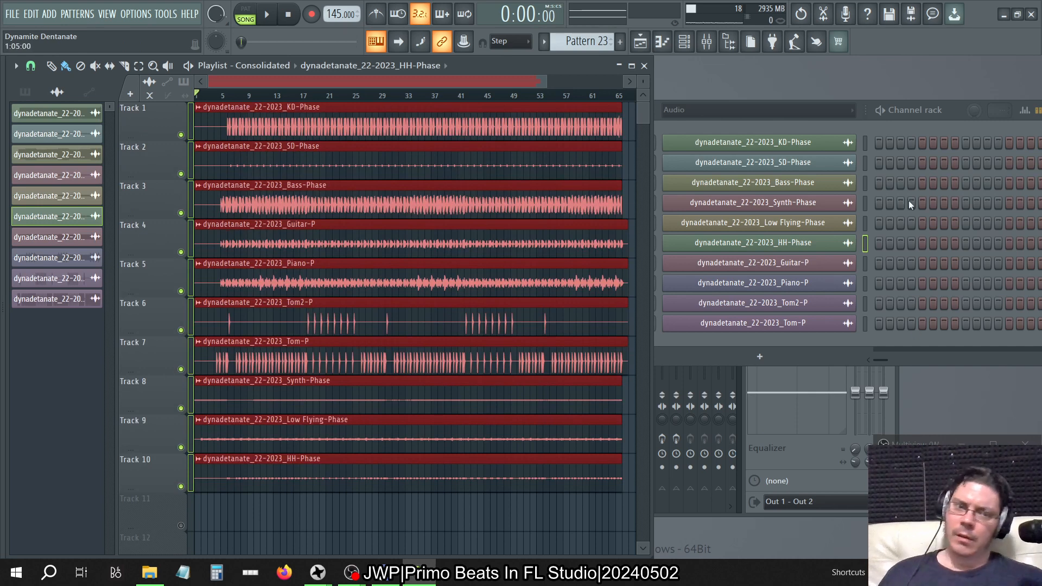
Step: Bring up the channel rack and mixer, and place the mixer beside the channel rack so both are accessible
click(903, 129)
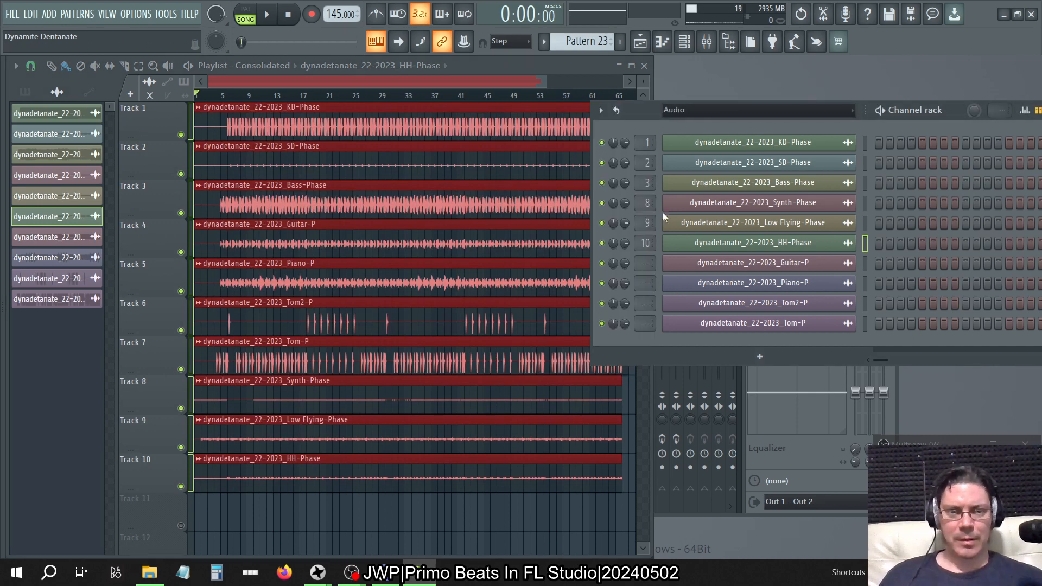
click(707, 41)
drag(808, 110, 483, 111)
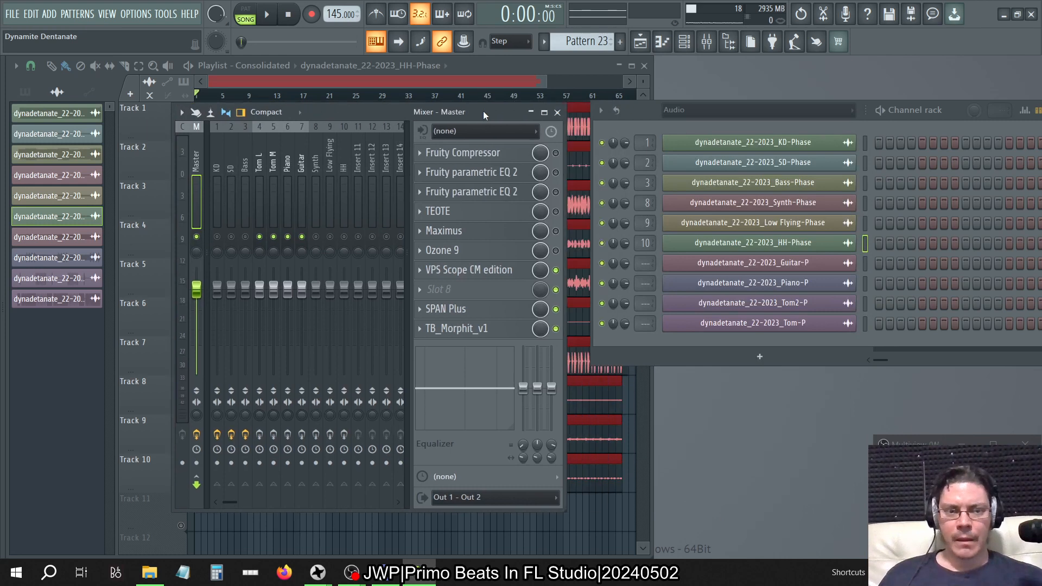
Step: Move the Tom-P and Tom2-P channels to directly below the Bass-Phase channel in the channel rack, with Tom-P first
click(865, 302)
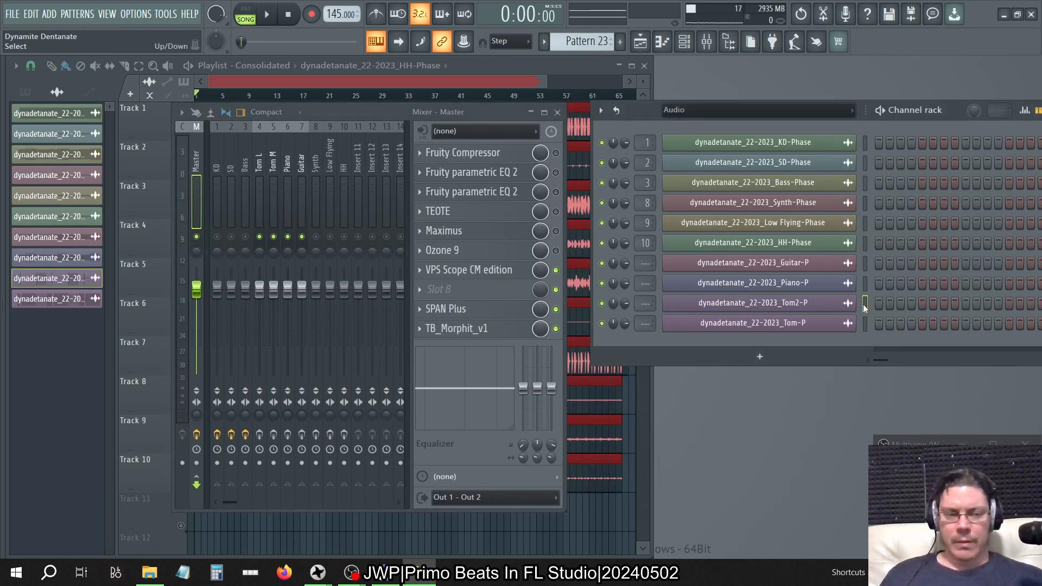
key(alt+Down)
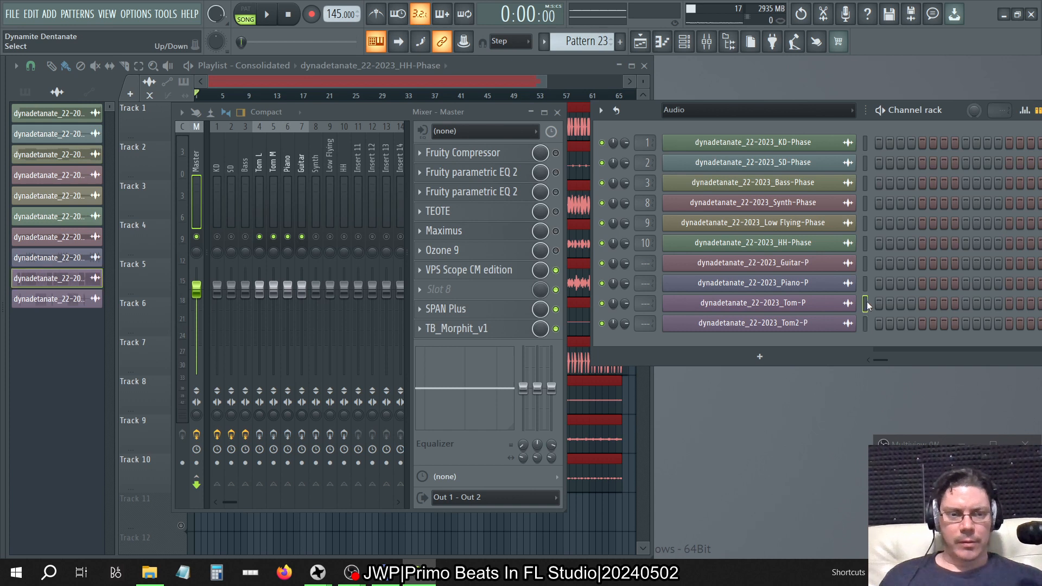
key(alt+Up)
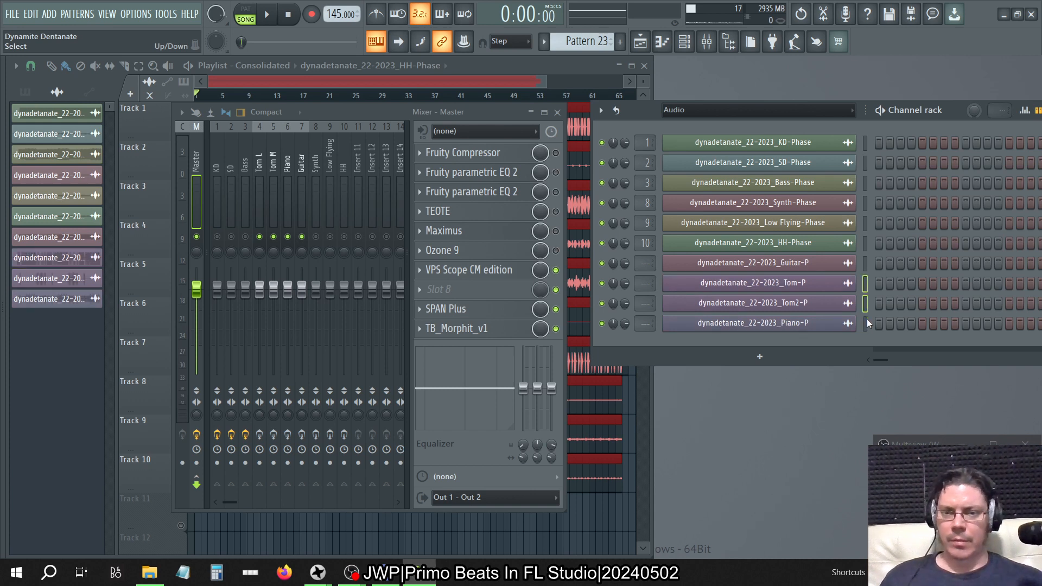
key(alt+Up)
key(alt+Up)
key(alt+Up)
key(alt+Up)
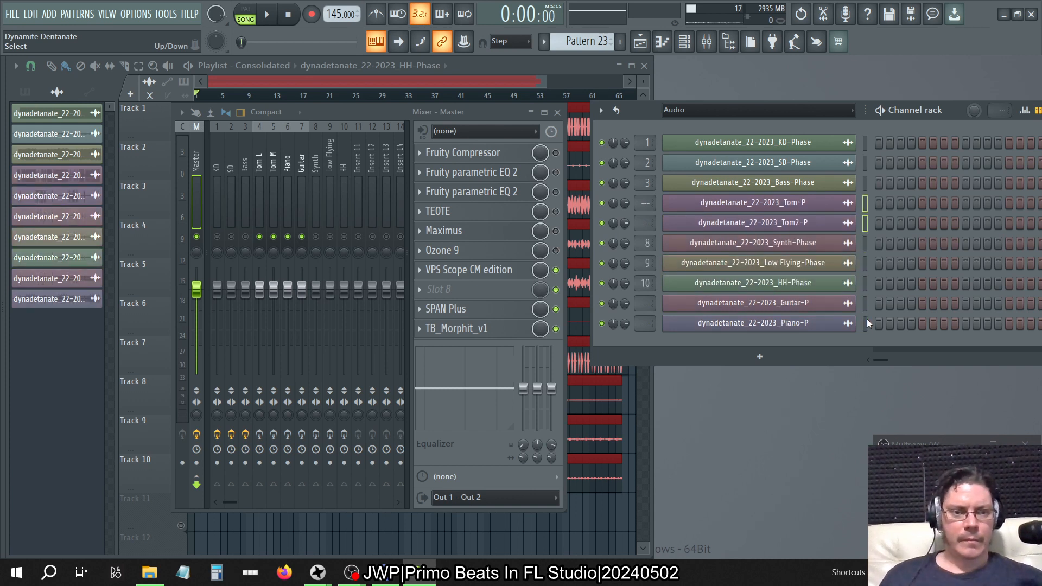
Step: Move the Guitar-P and Piano-P channels to below Tom2-P in the channel rack, with Piano-P above Guitar-P
click(865, 303)
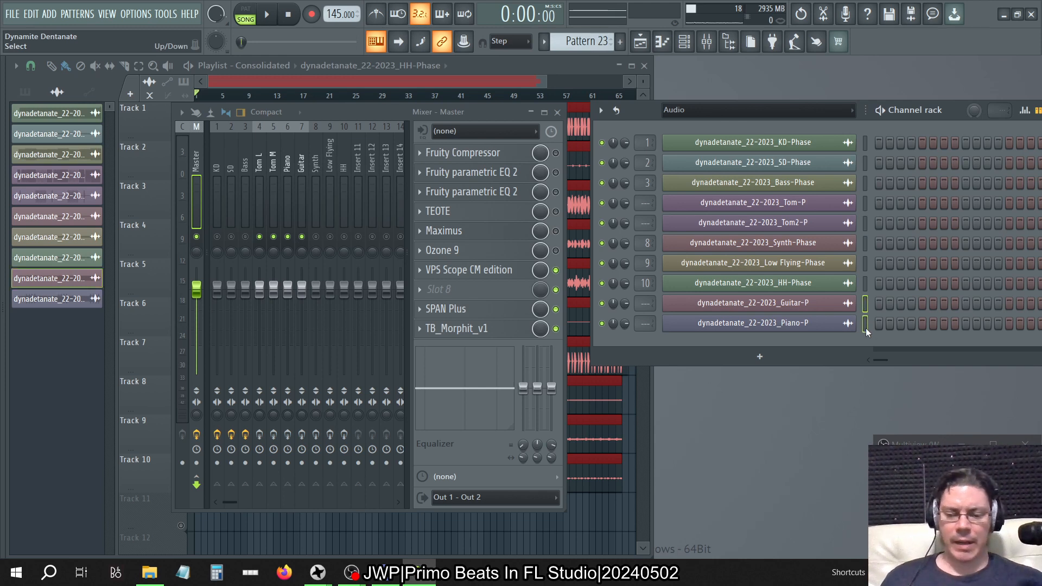
key(alt+Up)
key(alt+Up)
key(alt+Up)
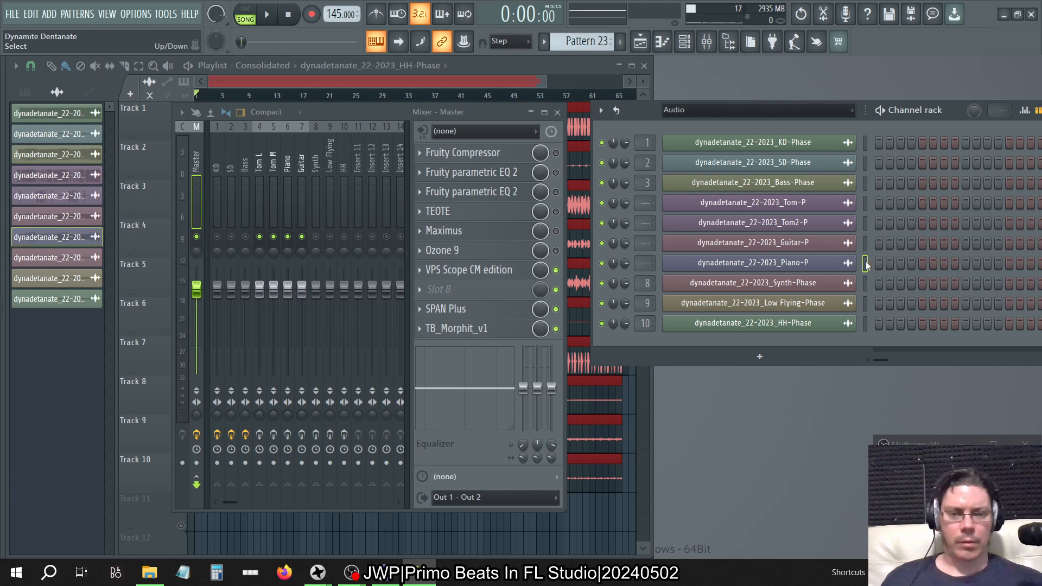
key(alt+Up)
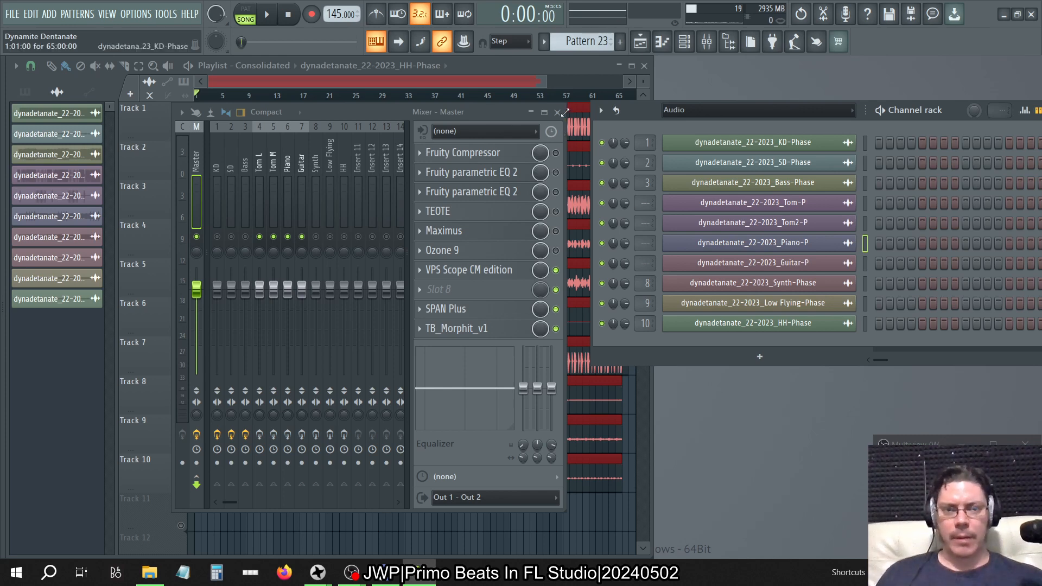
Step: Hide the mixer, move the channel rack over the playlist and close it
key(F9)
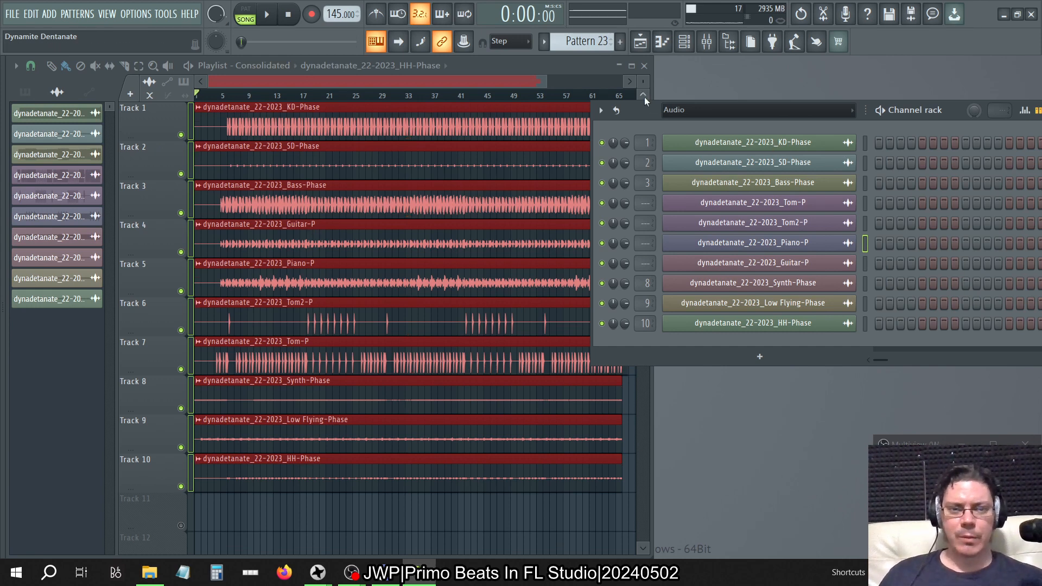
drag(643, 112, 375, 76)
click(788, 73)
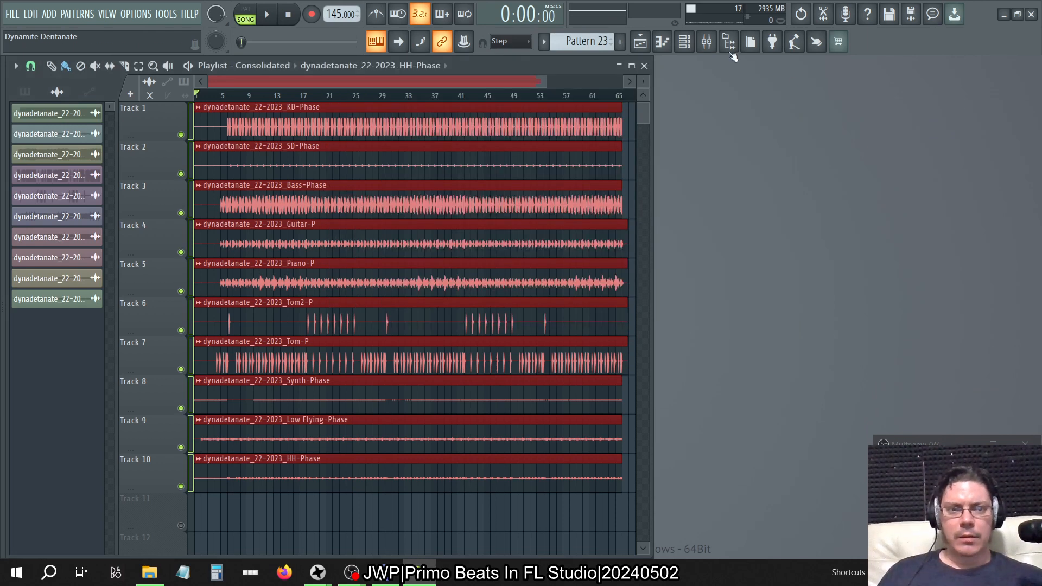
Step: Bring up the mixer and review the effect chains on the Guitar, KD, Tom L, Tom M and HH tracks
click(706, 42)
click(301, 158)
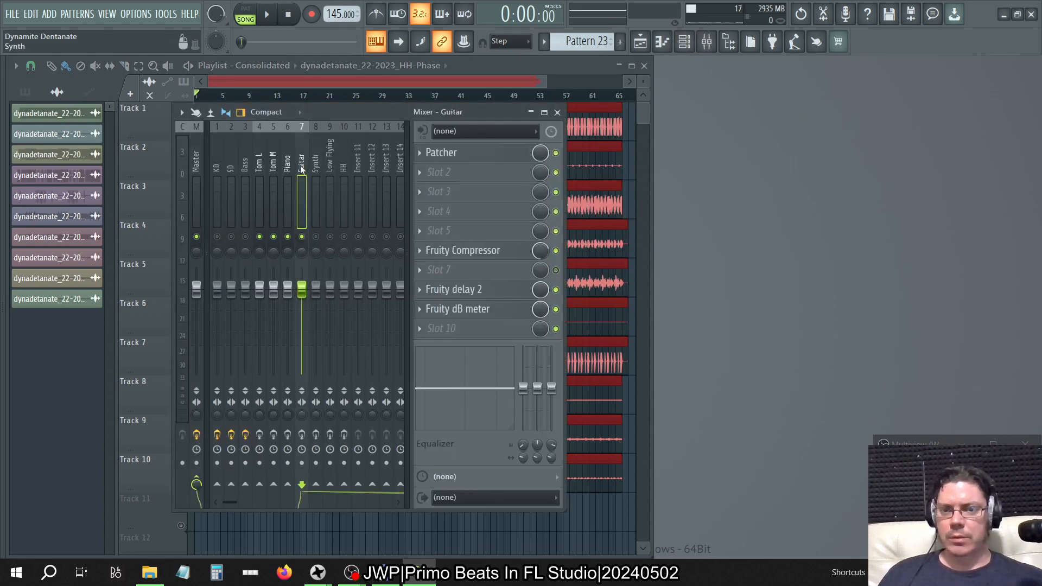
click(214, 152)
click(259, 145)
click(271, 145)
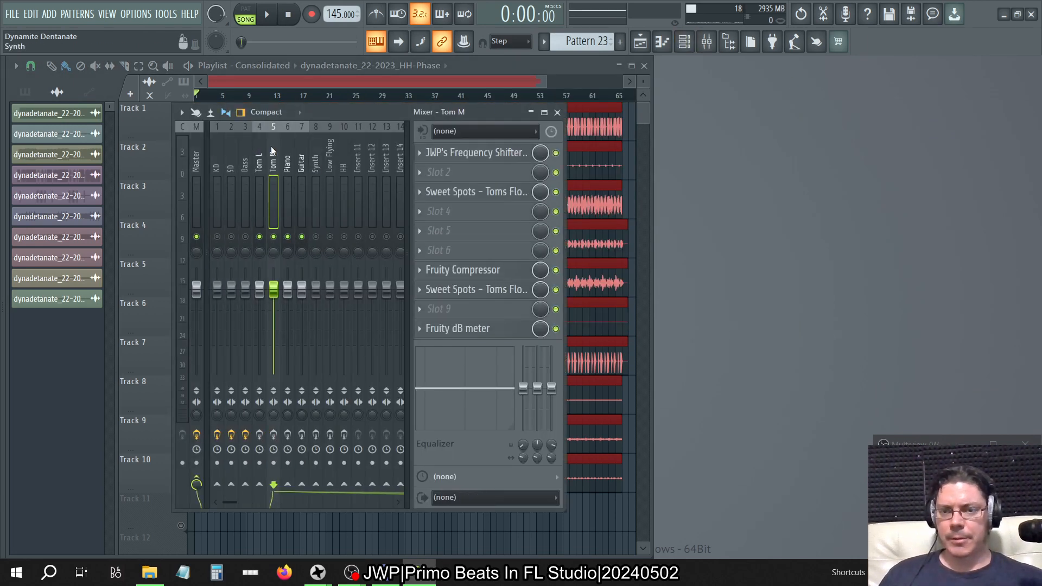
click(216, 162)
click(301, 161)
click(344, 161)
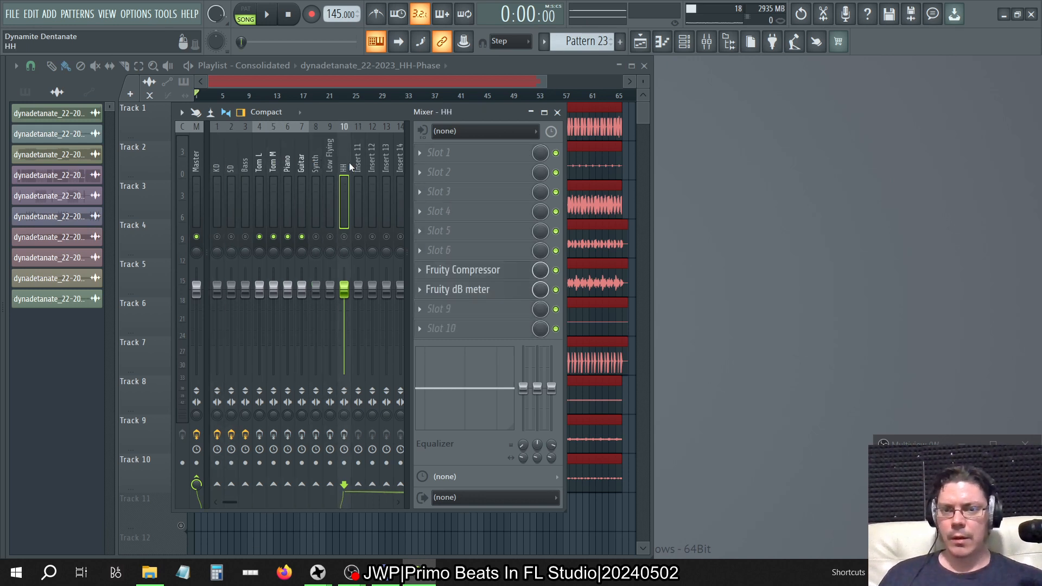
Step: Select mixer tracks KD to HH, enable the effect slots on all of them, and unmute every track
double_click(350, 162)
click(386, 169)
drag(345, 158, 215, 162)
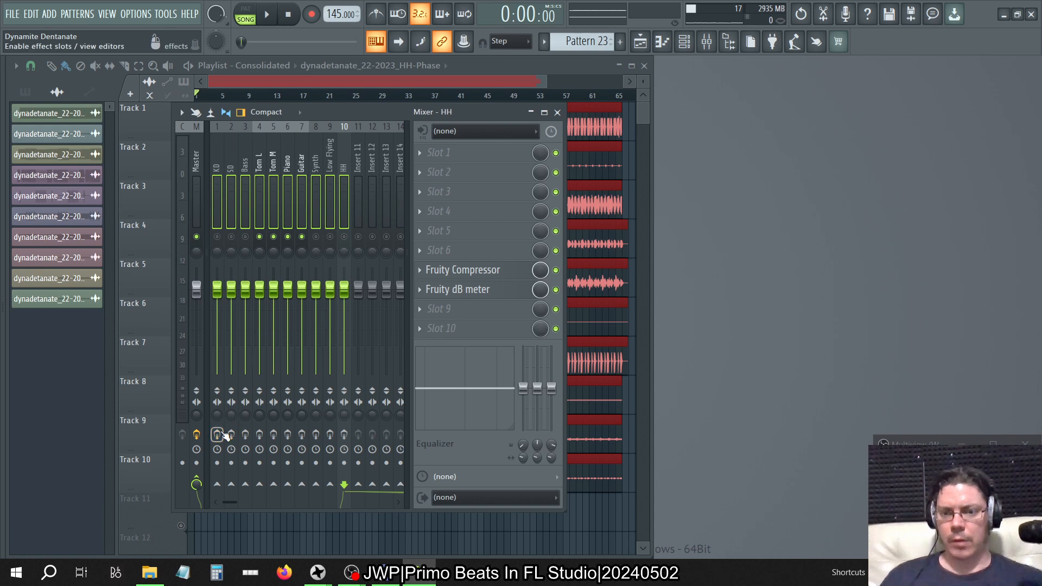
right_click(266, 235)
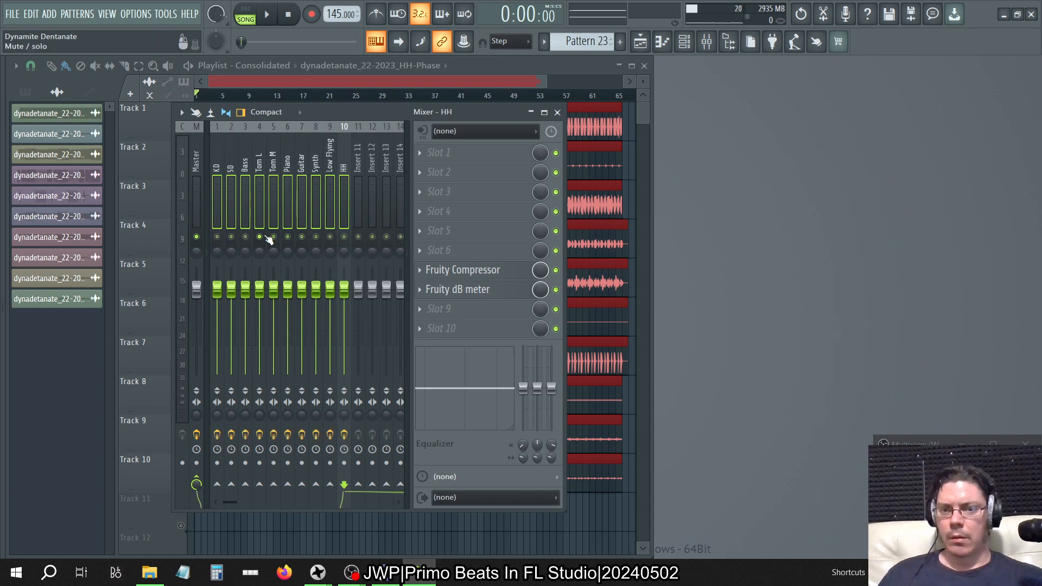
Step: Play the Consolidated arrangement from the start with the playlist in view, and raise the system volume to 78
key(space)
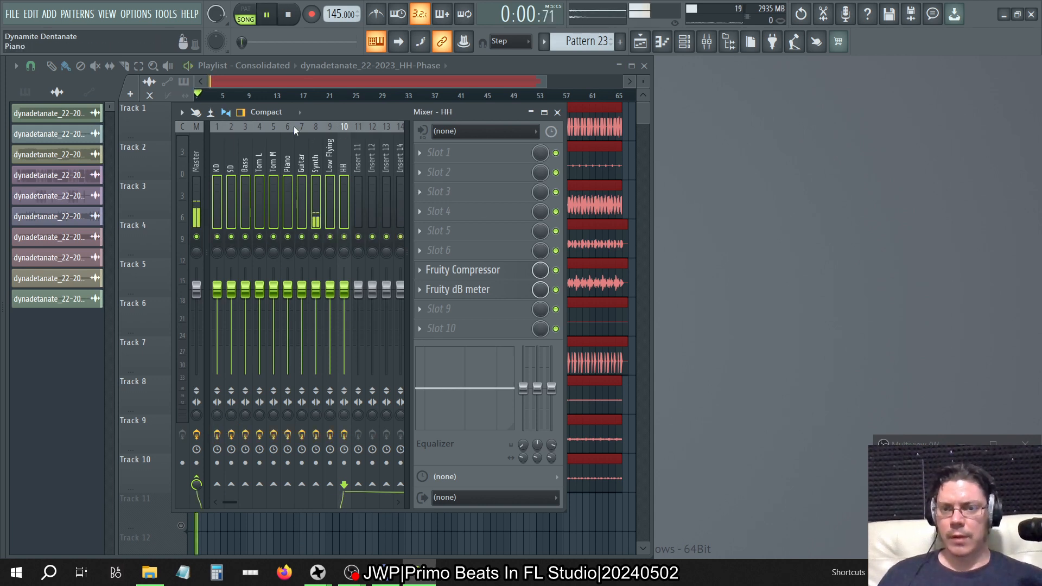
click(541, 67)
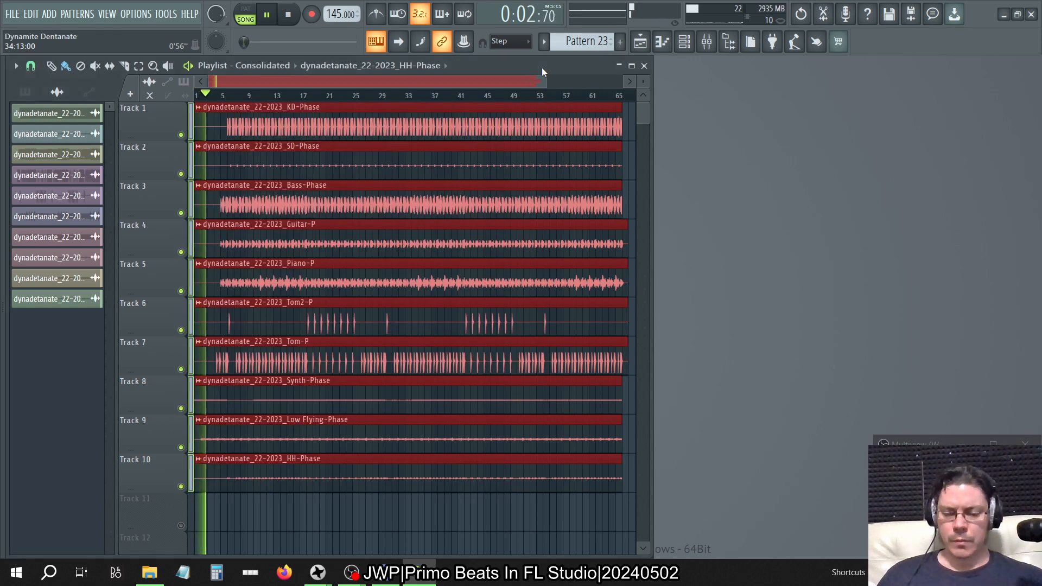
key(XF86AudioRaiseVolume)
key(XF86AudioRaiseVolume)
key(XF86AudioRaiseVolume)
key(XF86AudioRaiseVolume)
key(XF86AudioRaiseVolume)
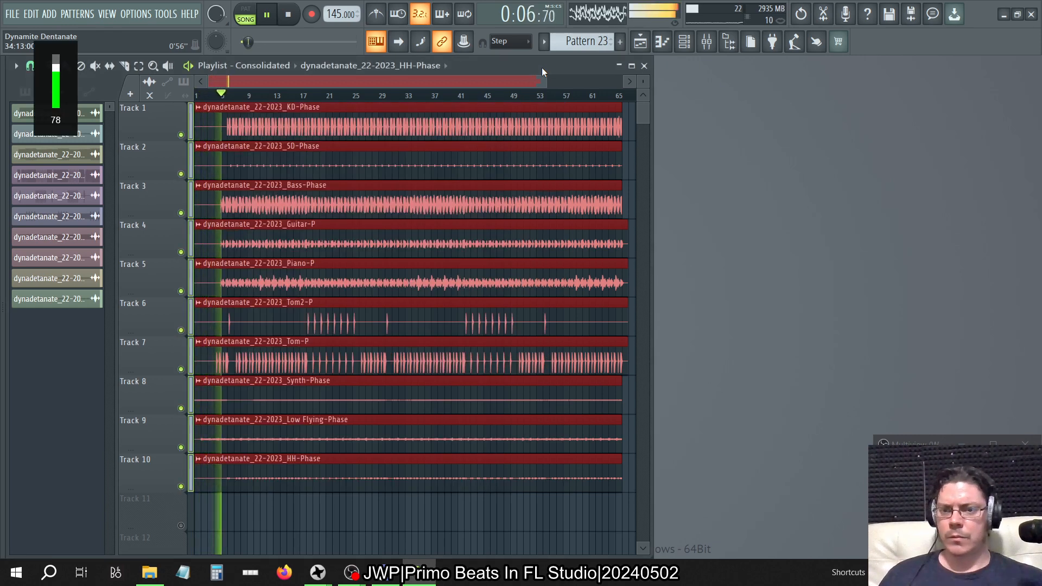
Step: Stop playback and route the Tom-P, Tom2-P, Piano-P and Guitar-P channels to mixer tracks 4, 5, 6 and 7
click(706, 42)
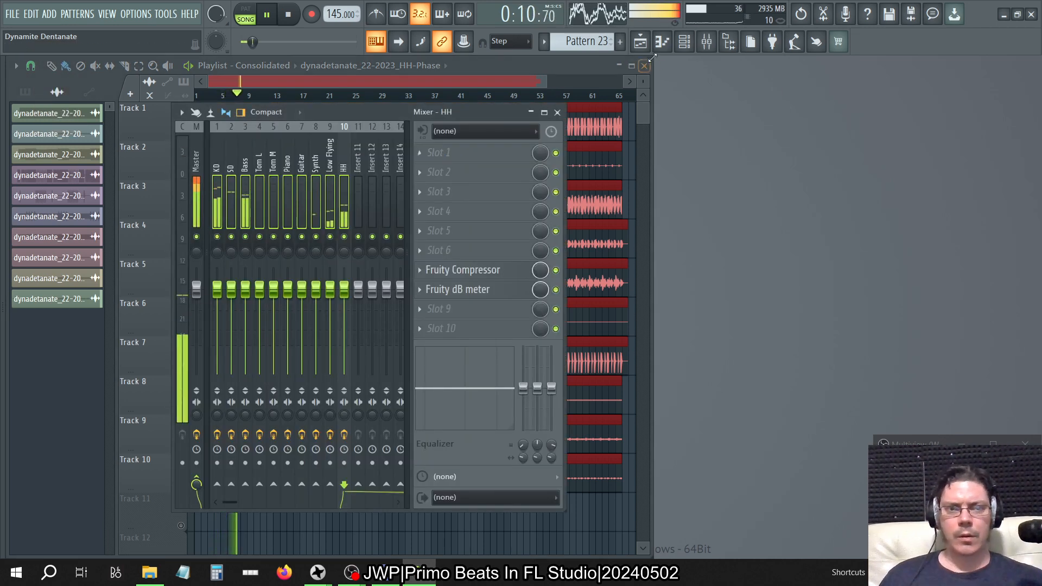
click(684, 42)
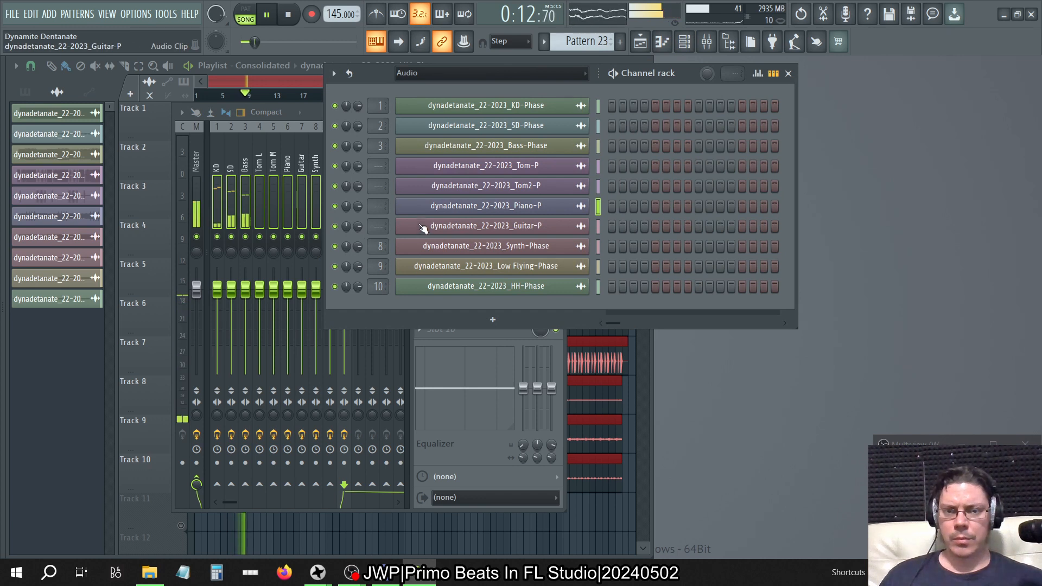
key(space)
mouse_move(378, 166)
mouse_down()
mouse_move(379, 155)
mouse_move(376, 174)
mouse_up()
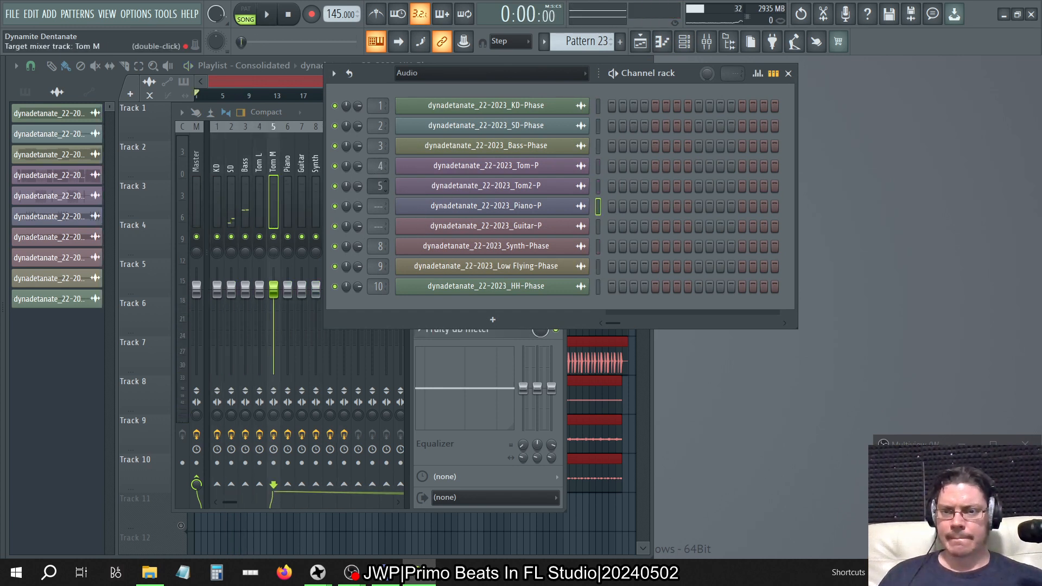
drag(378, 210, 378, 220)
Step: Play the song from the start and inspect the effect chains of the Synth and Low Flying mixer tracks
key(space)
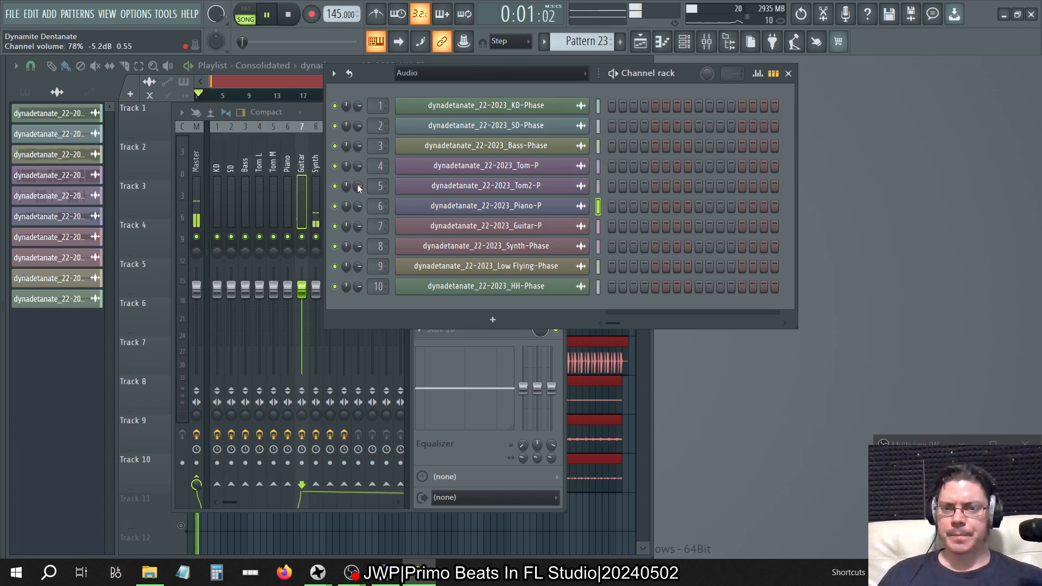
click(315, 112)
click(317, 153)
click(329, 161)
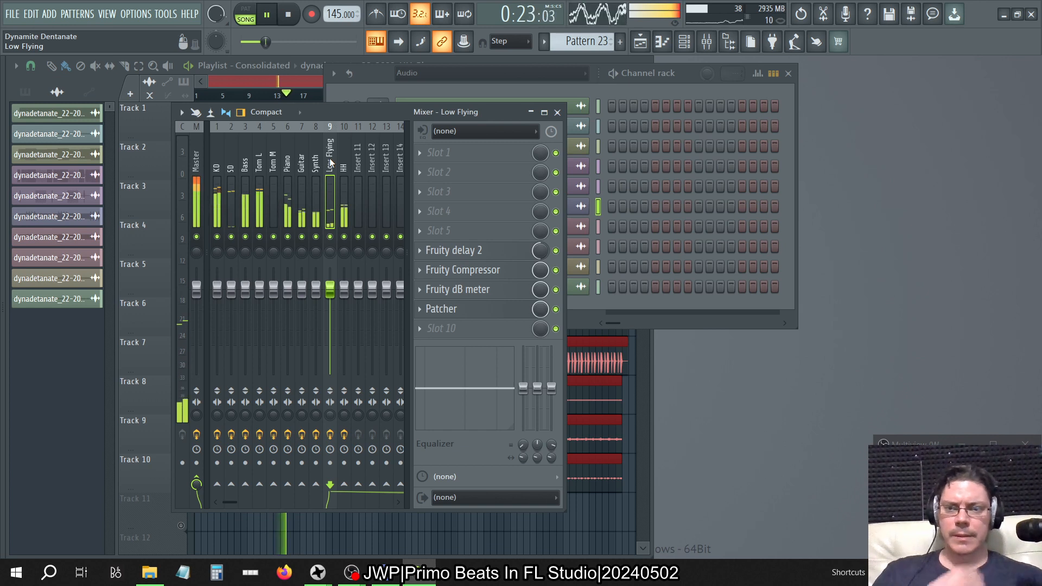
Step: Disable the Fruity Compressor on the Synth and Guitar mixer tracks while the song plays
click(315, 166)
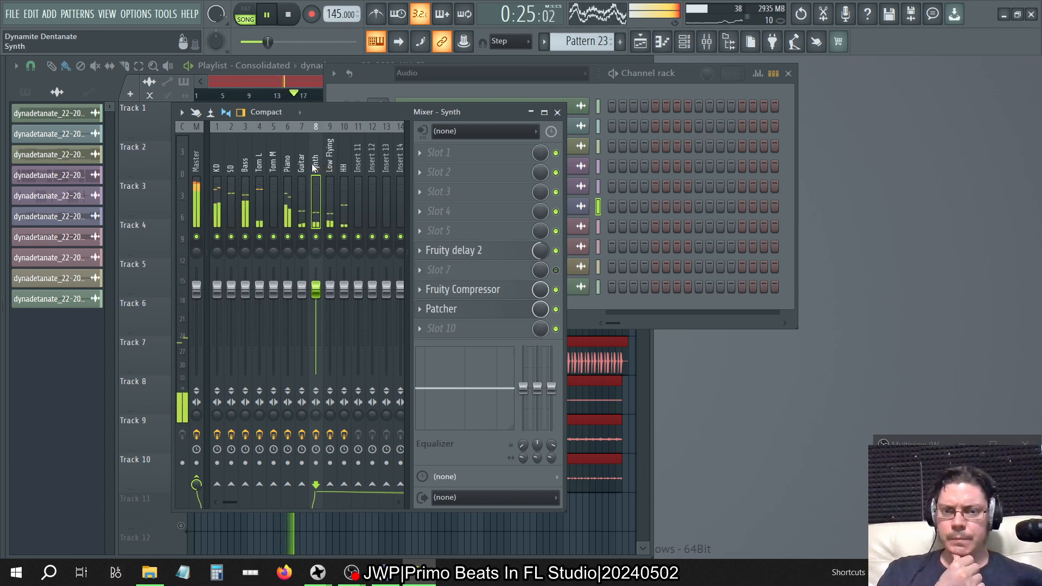
click(301, 165)
click(314, 170)
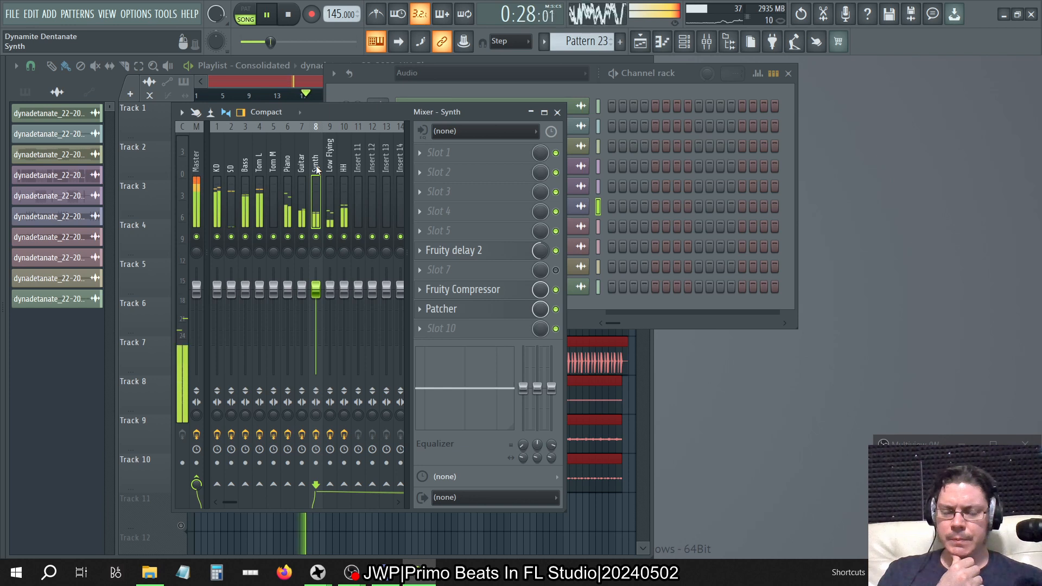
click(555, 291)
click(296, 158)
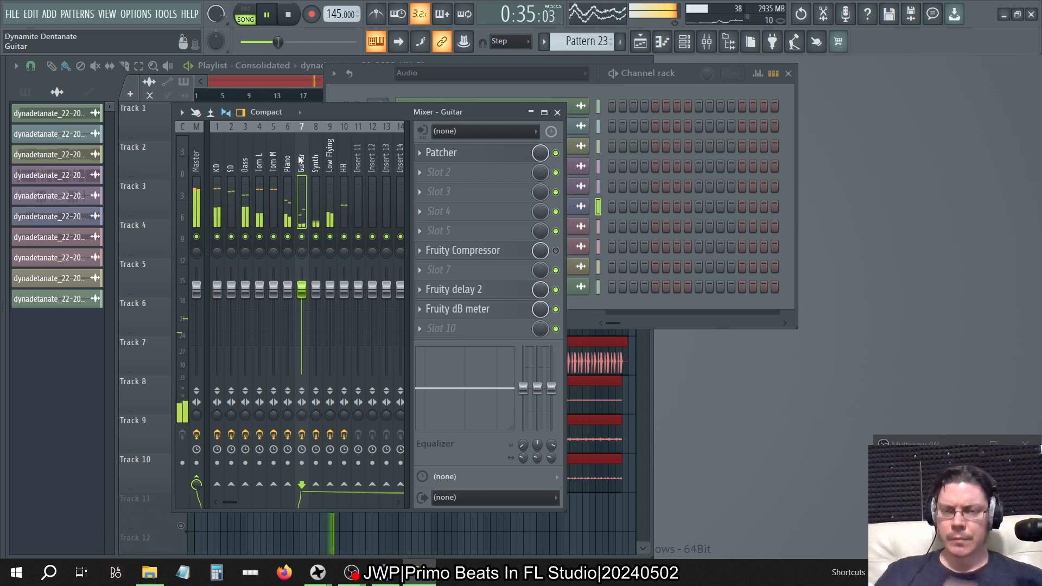
Step: Compare the mix with the Piano and Guitar tracks' effects bypassed and re-enabled, and stop playback
click(302, 434)
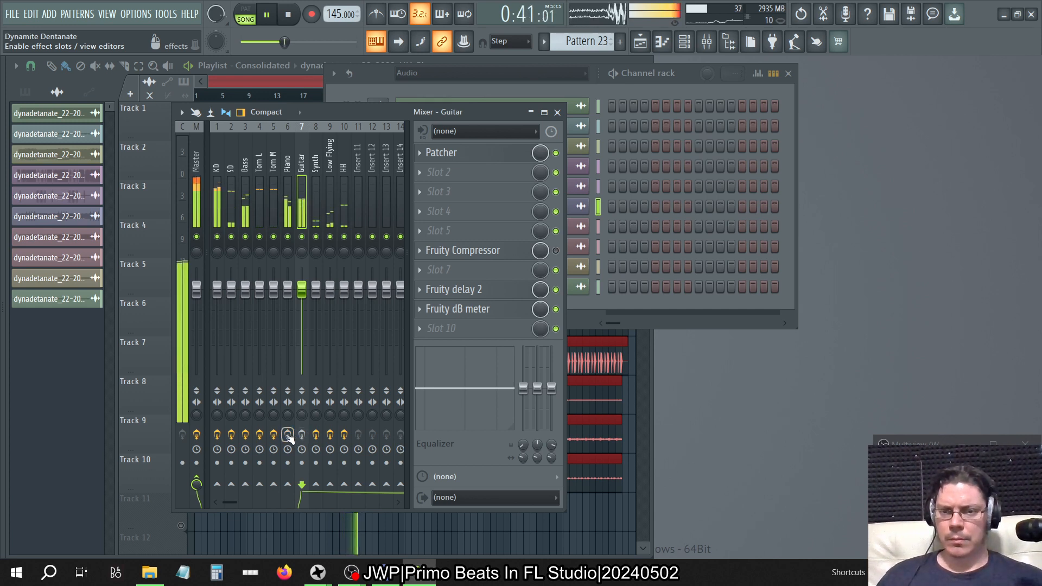
click(302, 434)
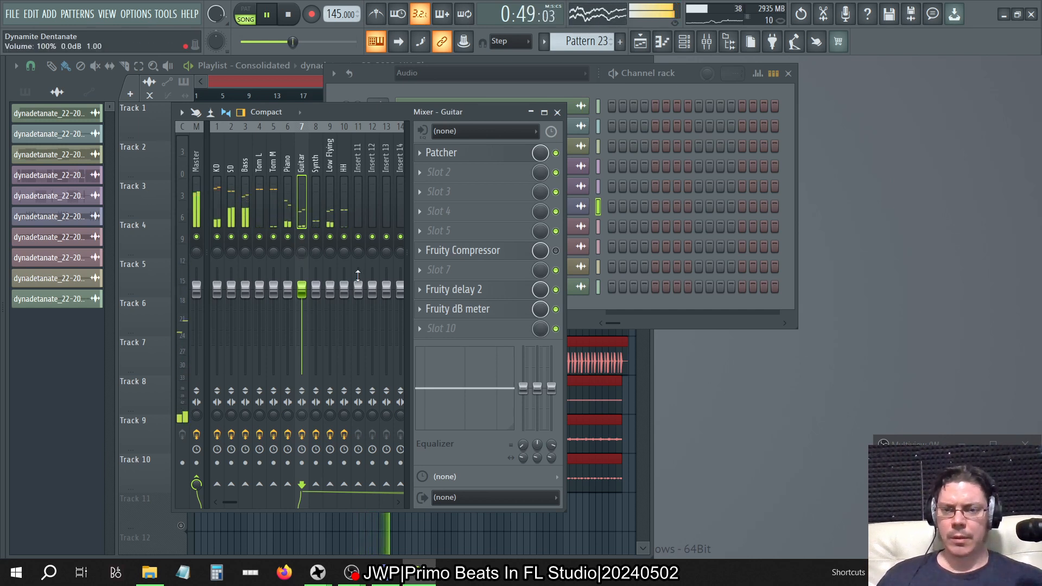
key(space)
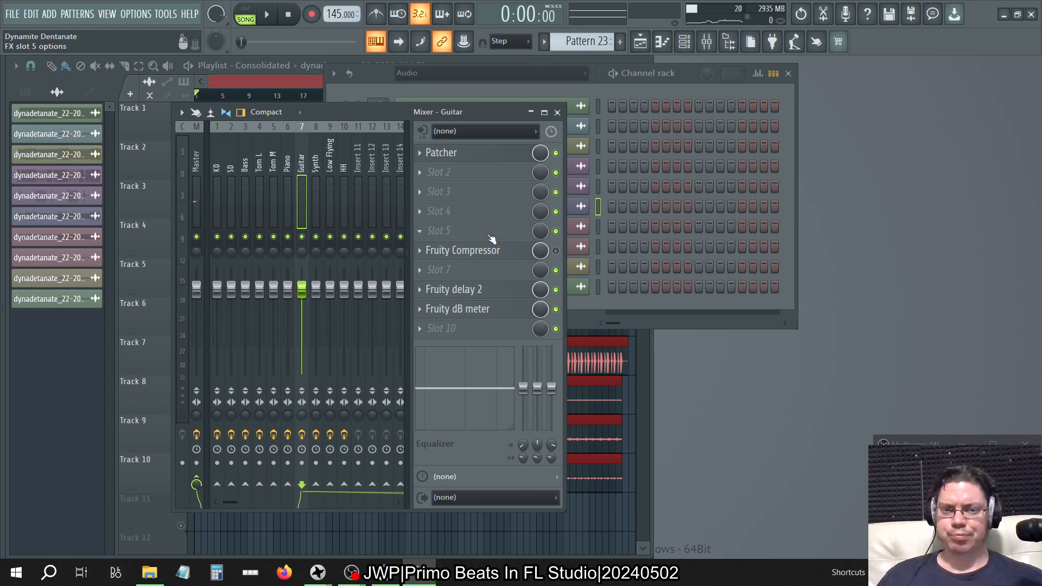
Step: Solo the Piano mixer track and play the song from the start with the playlist in view
right_click(290, 237)
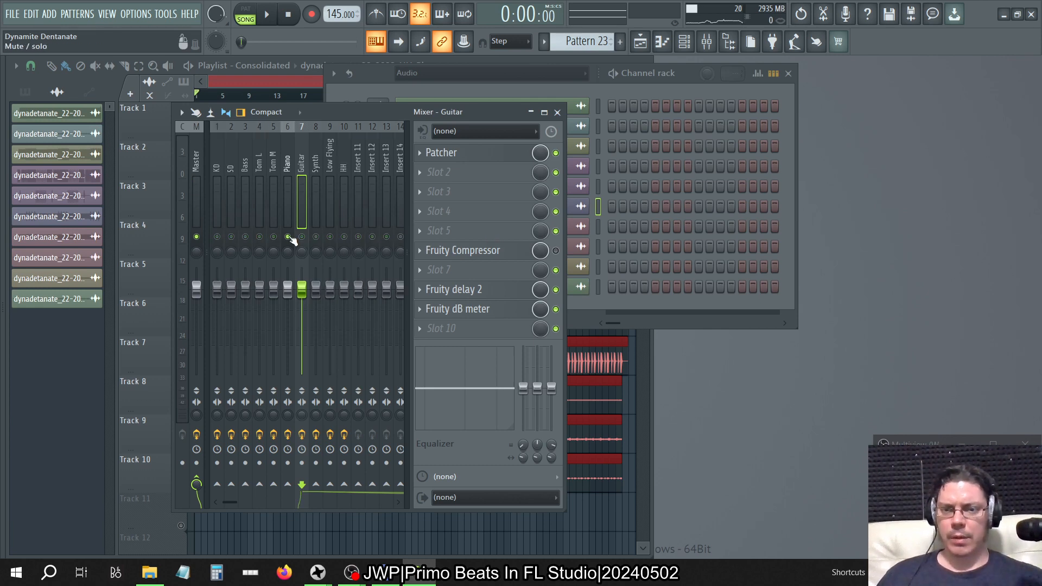
key(space)
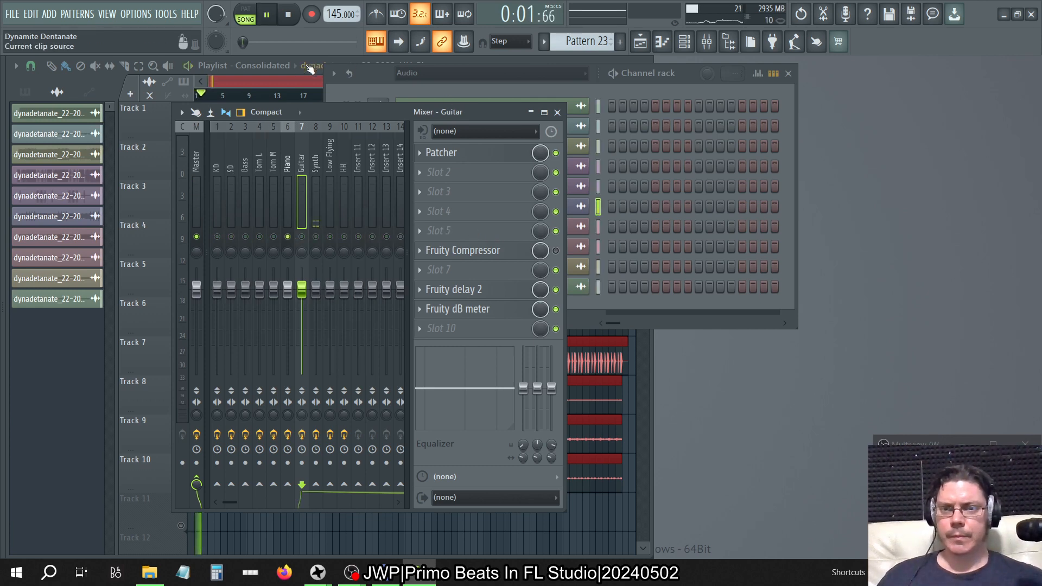
click(258, 78)
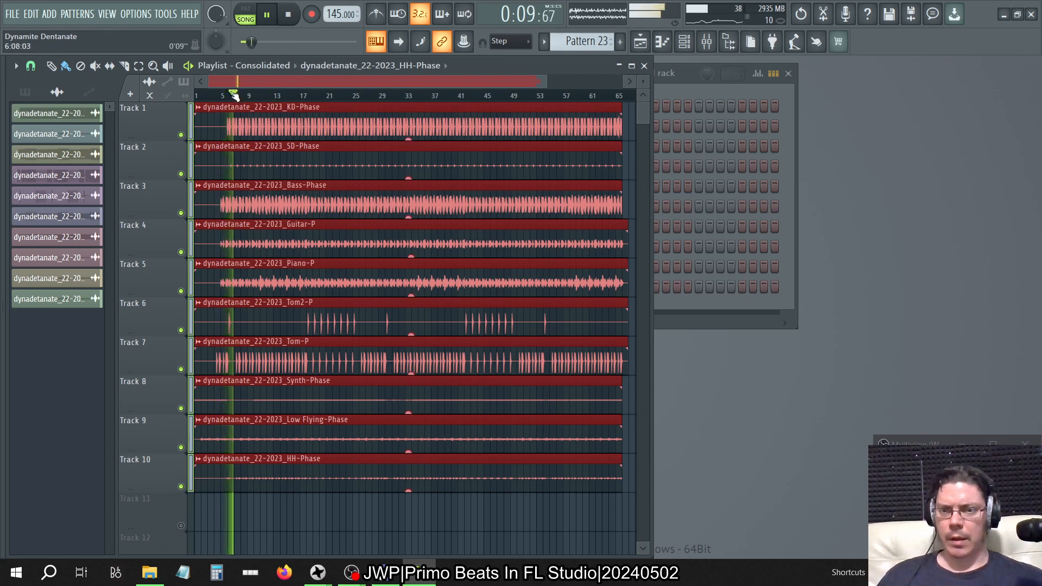
Step: Set a playback loop over about bars 16 to 21 on the playlist timeline and bring the mixer back up
drag(250, 96, 296, 120)
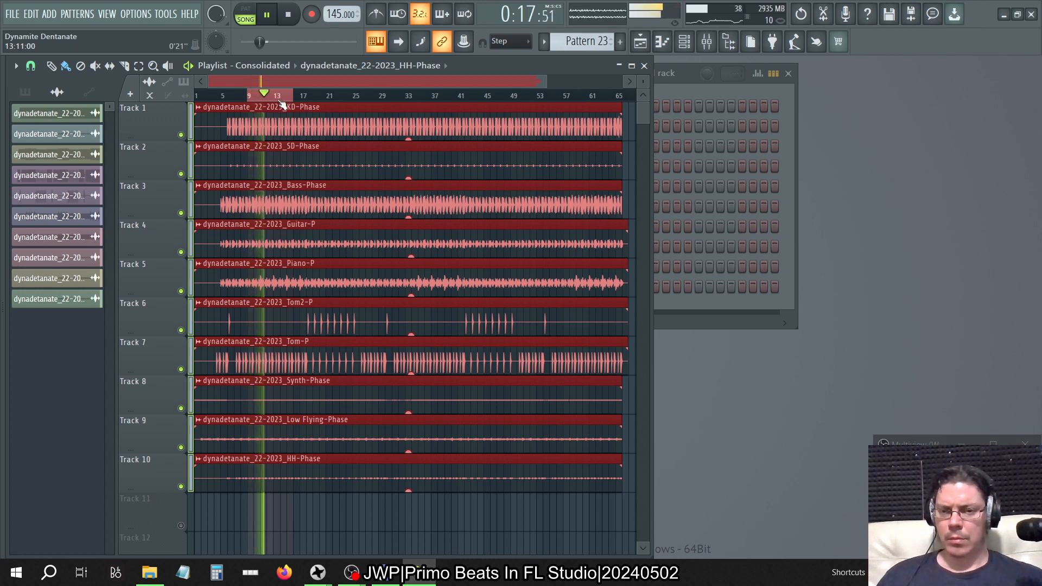
key(ctrl+d)
click(343, 94)
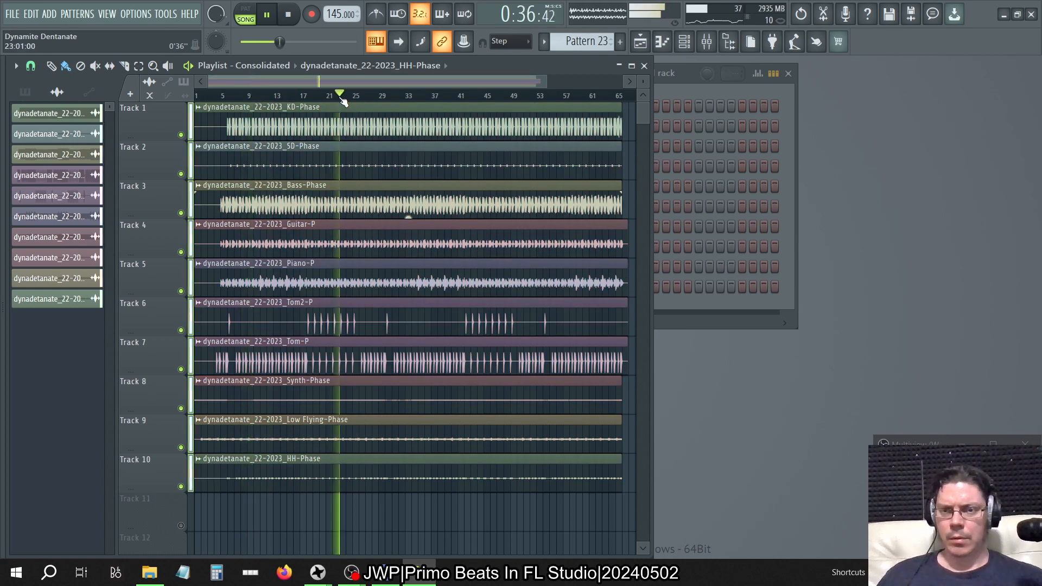
click(343, 95)
drag(344, 95, 323, 102)
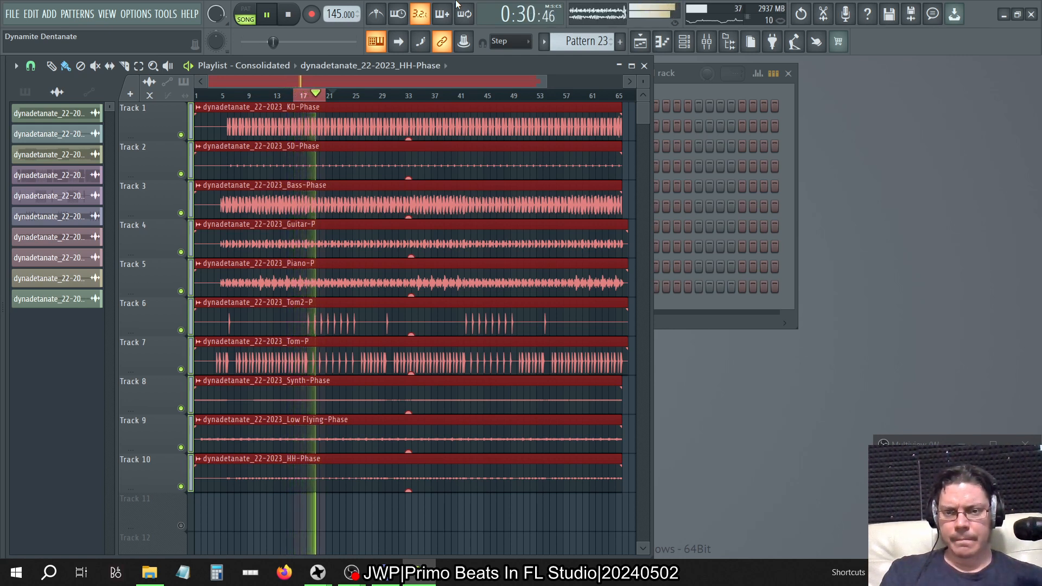
click(706, 41)
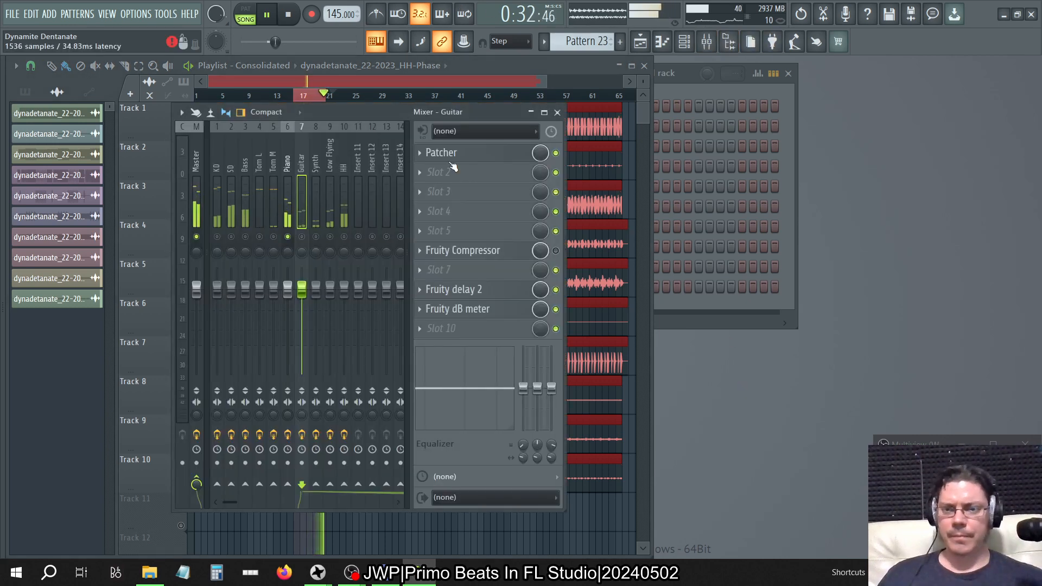
Step: Select the Piano mixer track and look through the installed VST3 effects for the Sweet Spots plugins
click(284, 187)
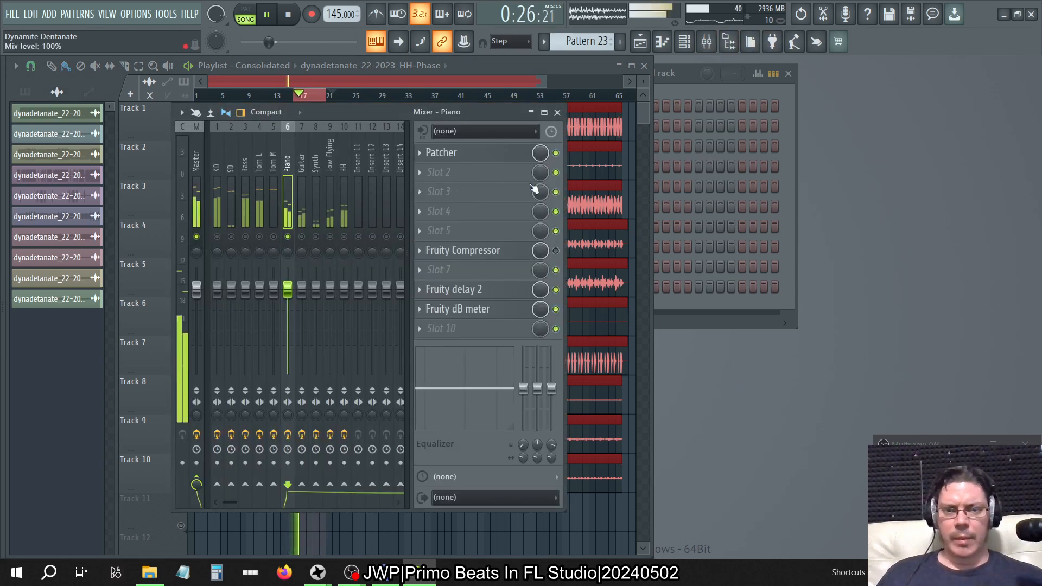
click(434, 190)
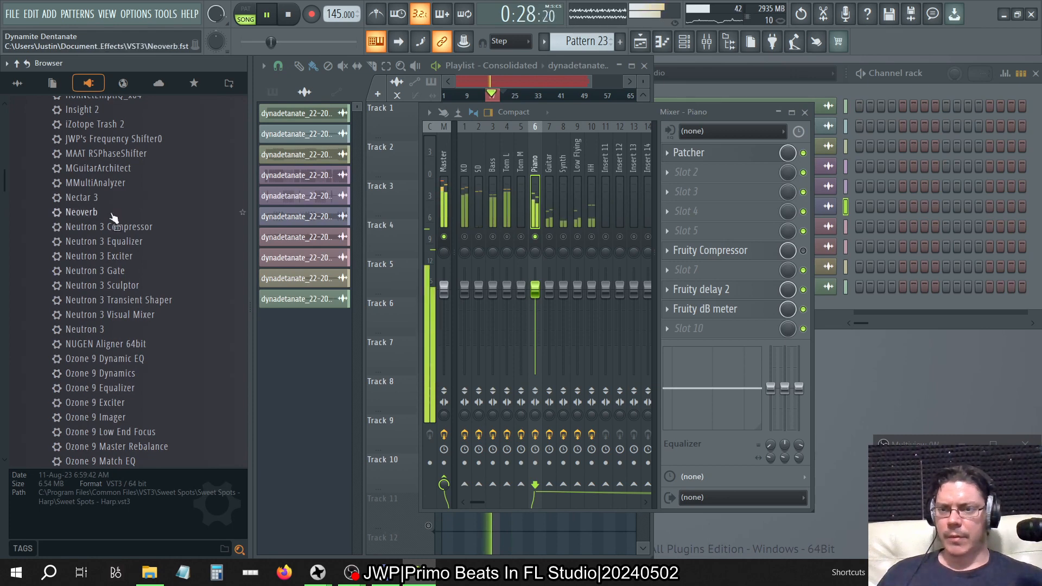
scroll(111, 209, up, 6)
scroll(92, 231, down, 20)
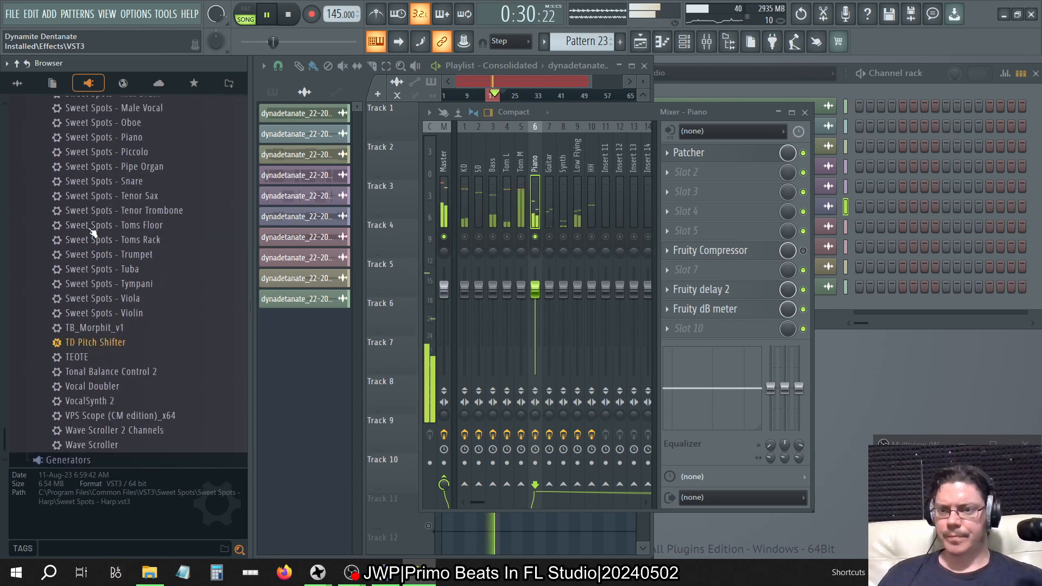
scroll(93, 231, up, 5)
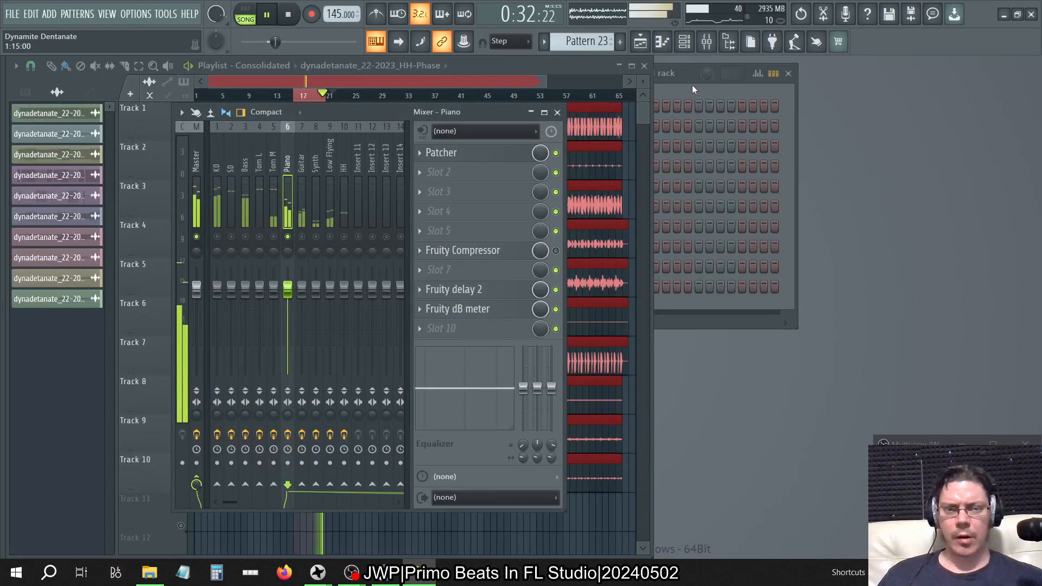
click(700, 91)
click(313, 65)
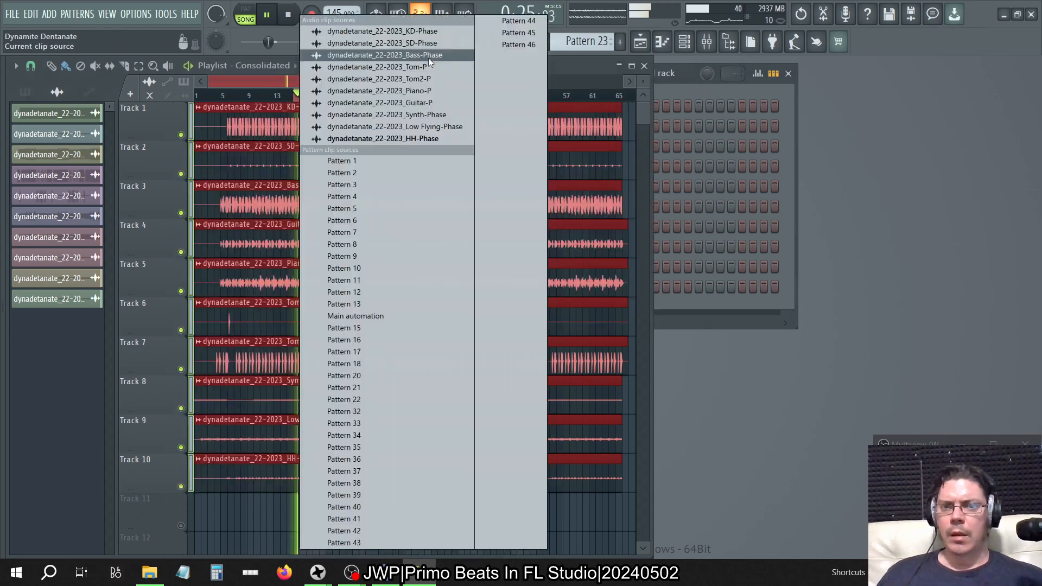
click(670, 91)
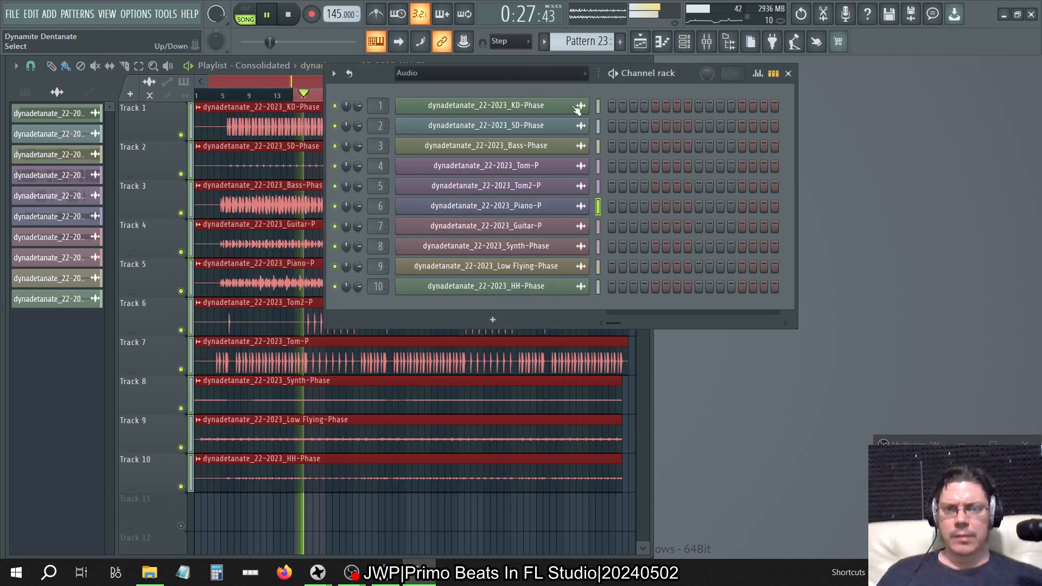
click(481, 76)
click(481, 76)
mouse_move(2, 134)
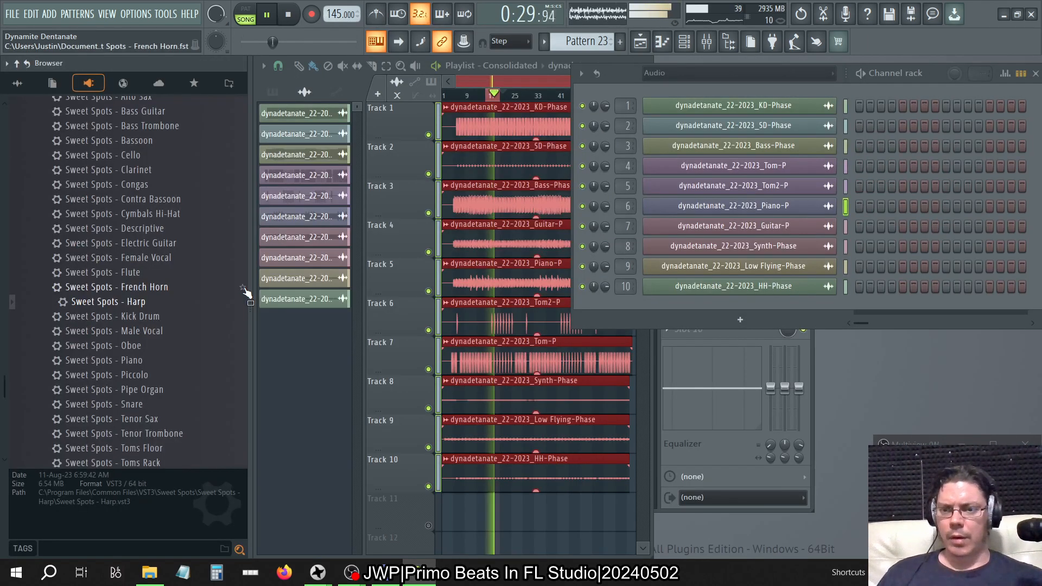
Step: Stop playback and load Sweet Spots - Piano into effect slot 3 of the Piano mixer track
key(space)
scroll(161, 331, down, 4)
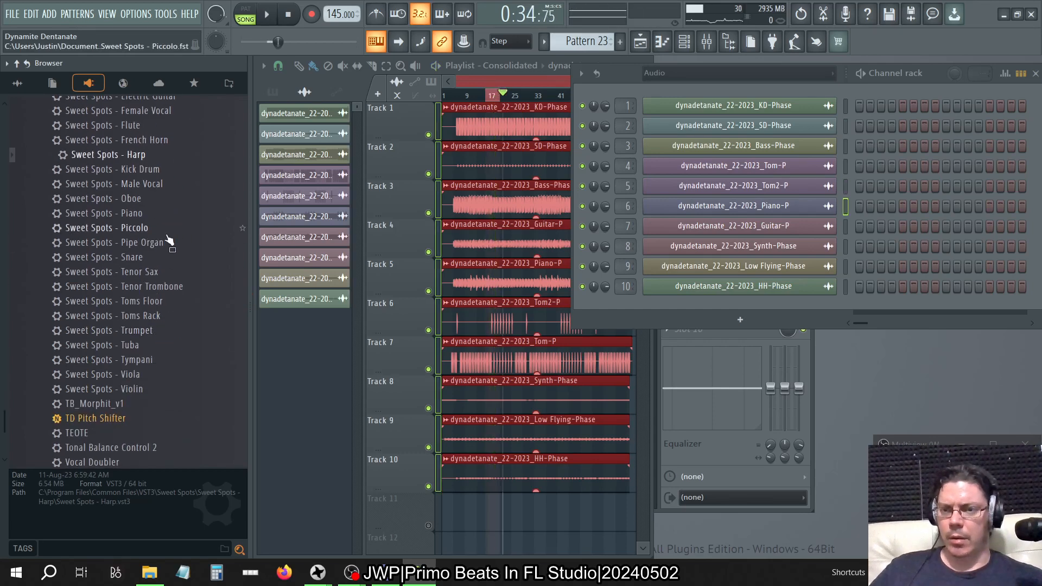
scroll(168, 242, up, 5)
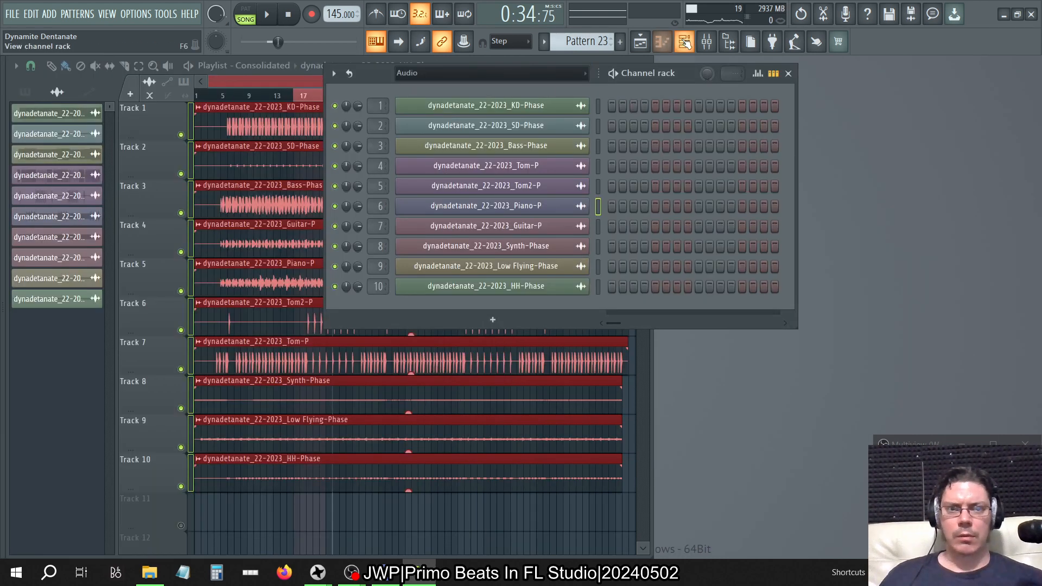
click(706, 41)
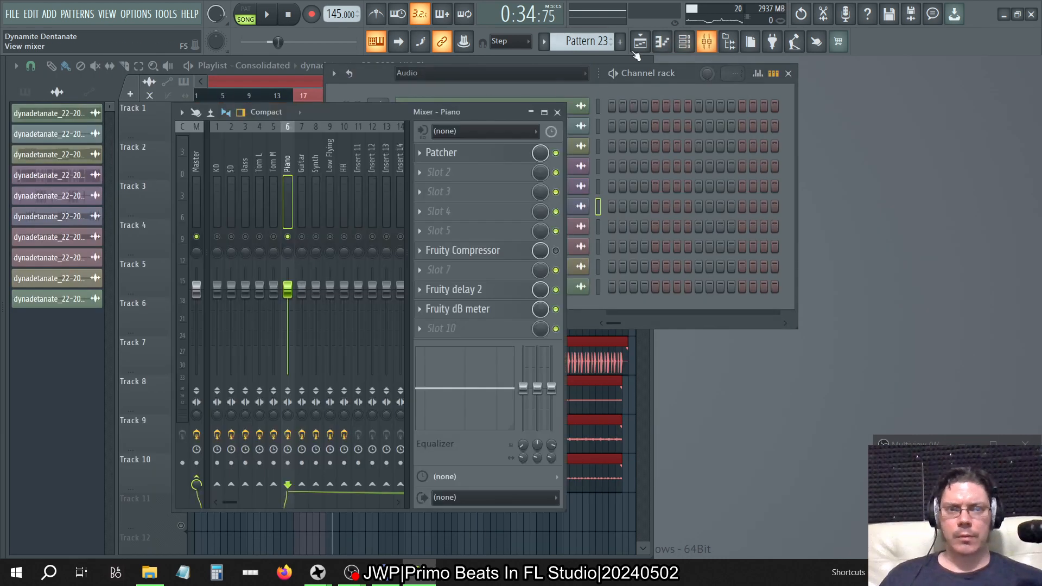
mouse_move(174, 241)
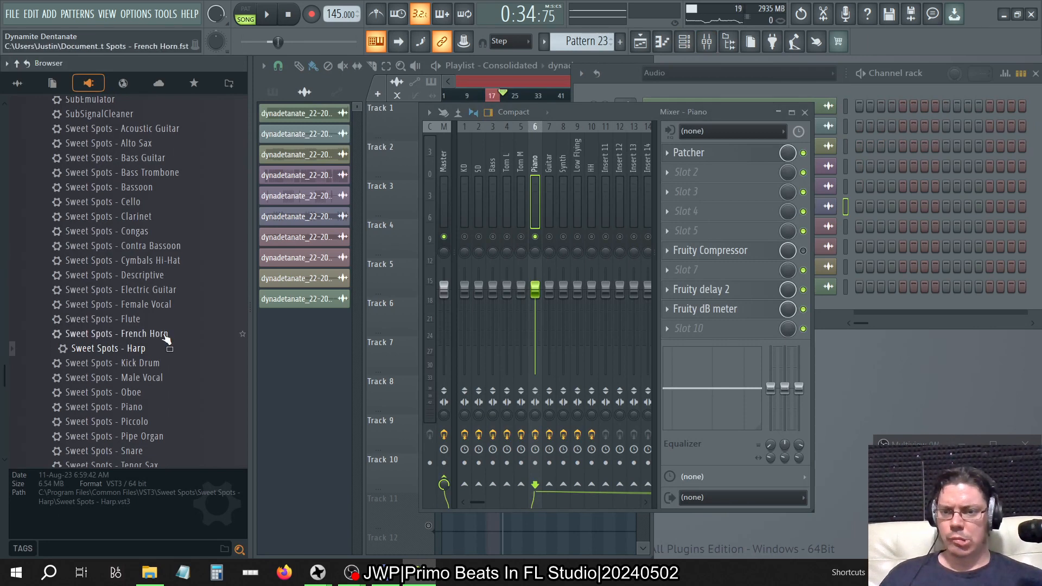
scroll(166, 337, down, 5)
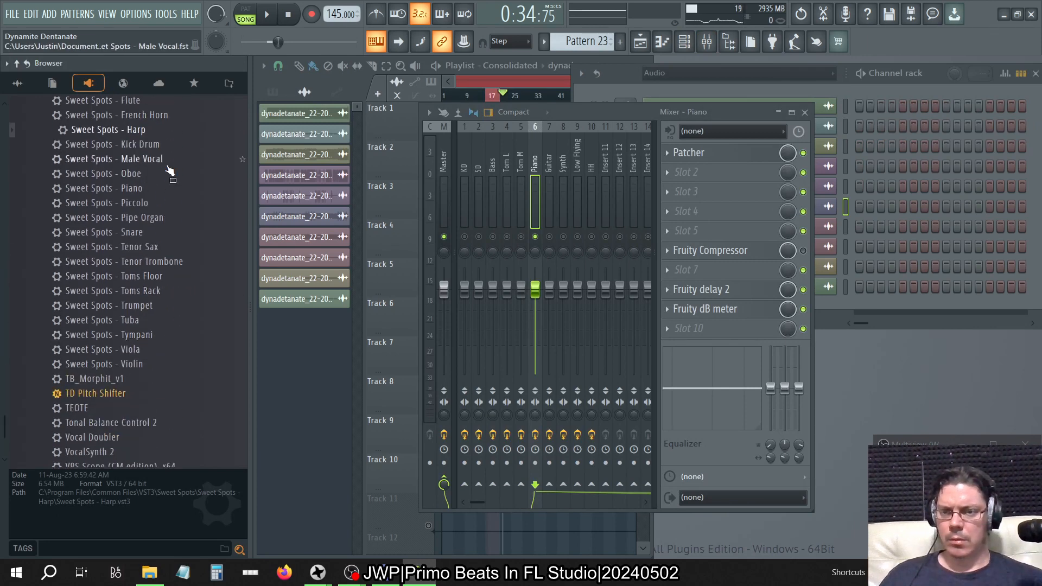
drag(163, 187, 474, 188)
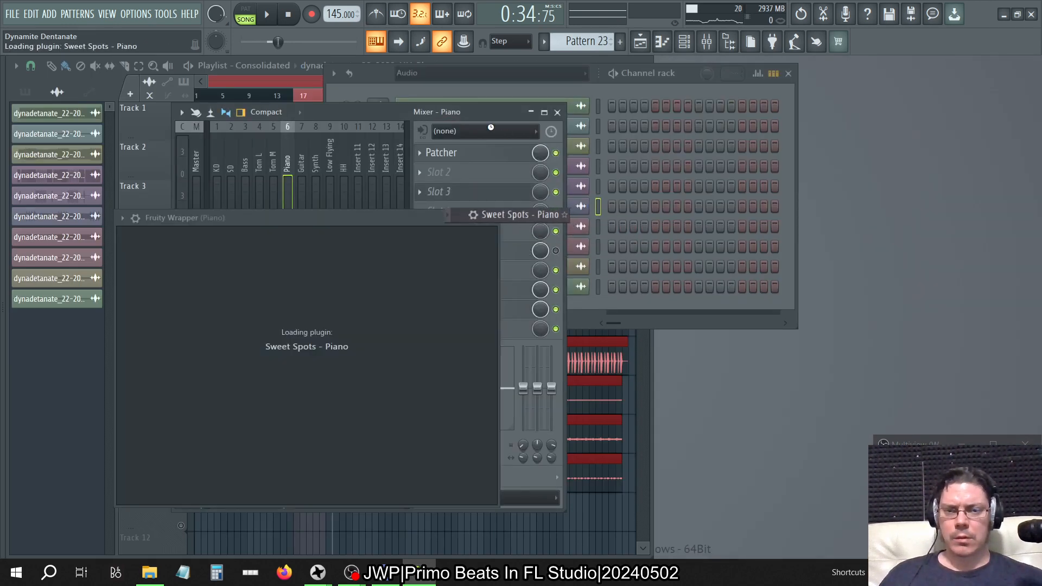
Step: Load the Rhythm preset in the Piano track's Fruity Compressor and reset its gain to 0.0 dB
click(484, 115)
click(511, 252)
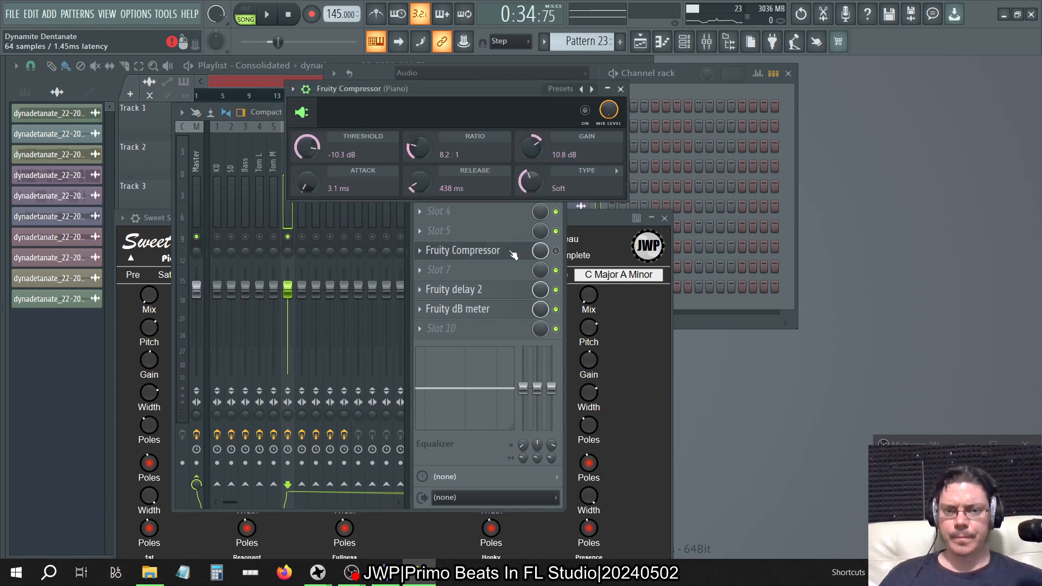
right_click(591, 89)
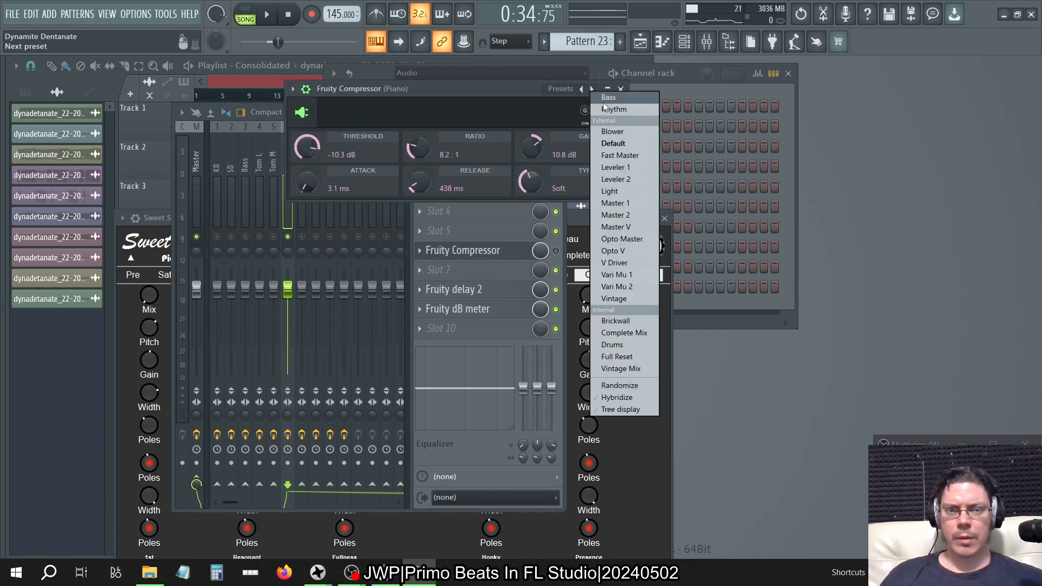
click(614, 109)
right_click(530, 148)
click(548, 156)
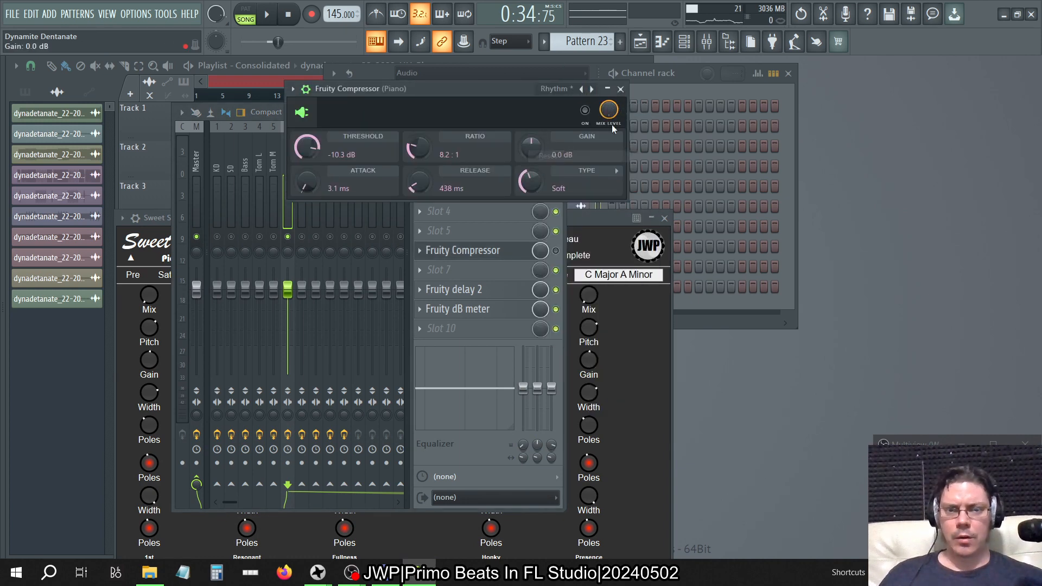
click(620, 89)
Step: Arrange the Sweet Spots - Piano window beside the mixer, with Fruity delay 2 and Fruity dB meter disabled, and start playback
drag(597, 217, 832, 114)
click(324, 112)
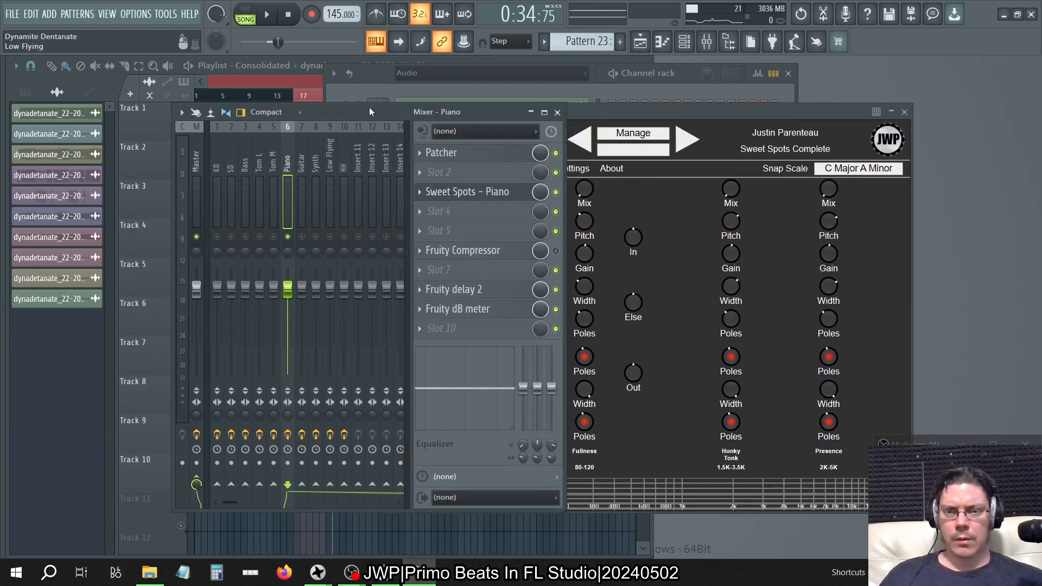
drag(369, 111, 290, 109)
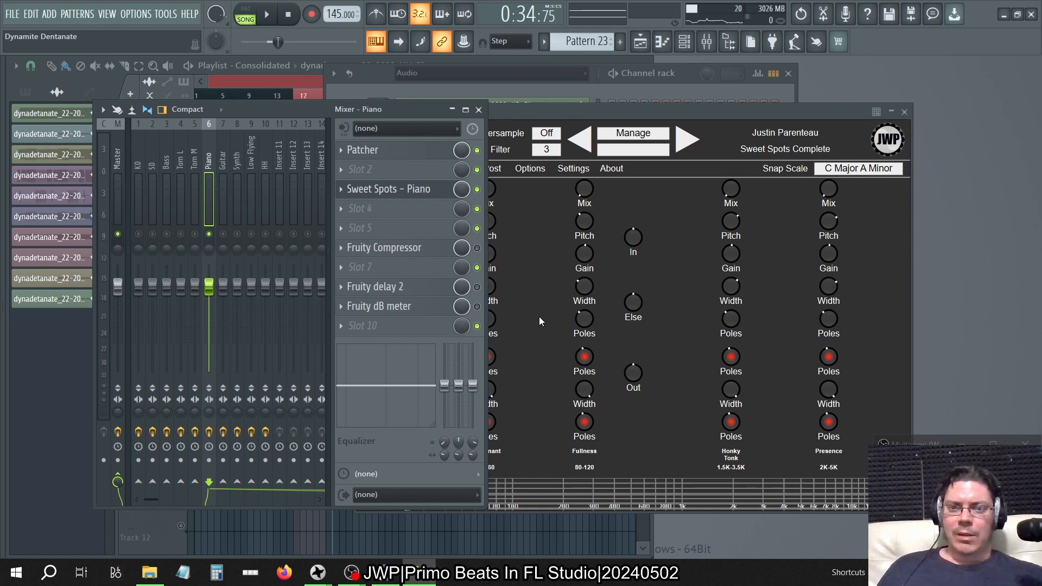
key(space)
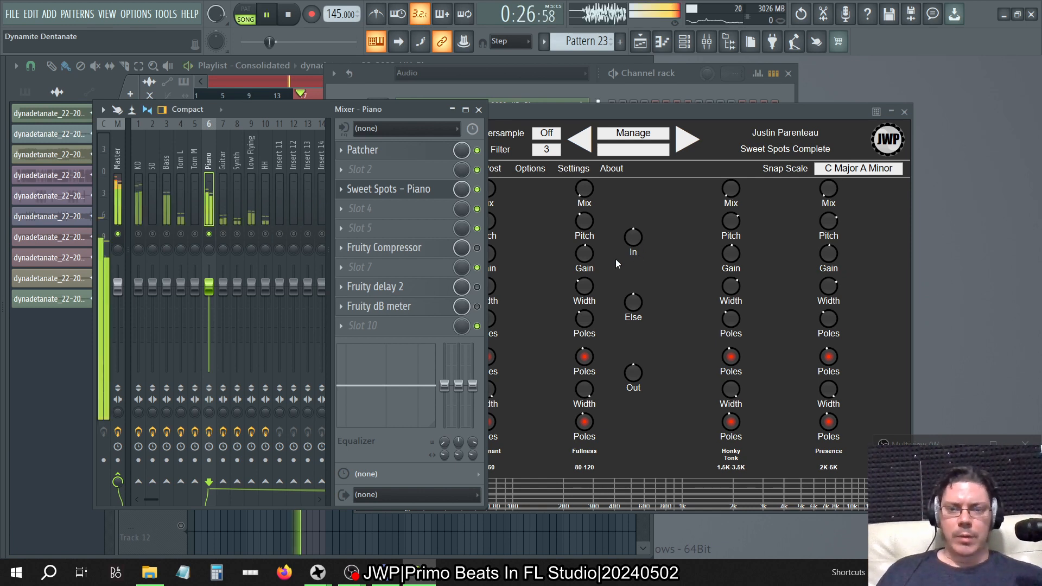
Step: Raise the In level of Sweet Spots - Piano to 9.00 X and enable the Piano track's Fruity Compressor
click(649, 240)
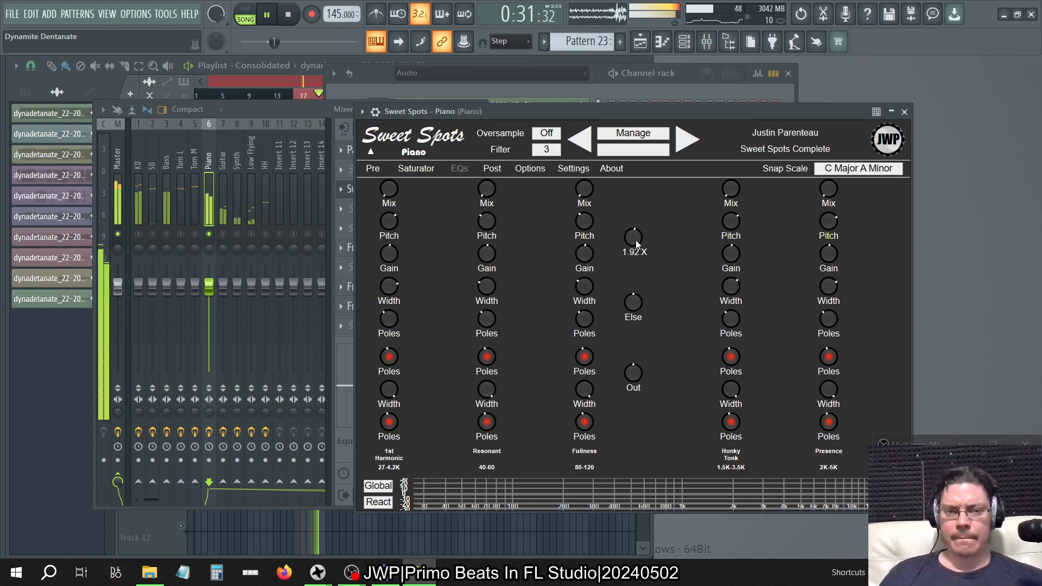
right_click(635, 240)
click(673, 279)
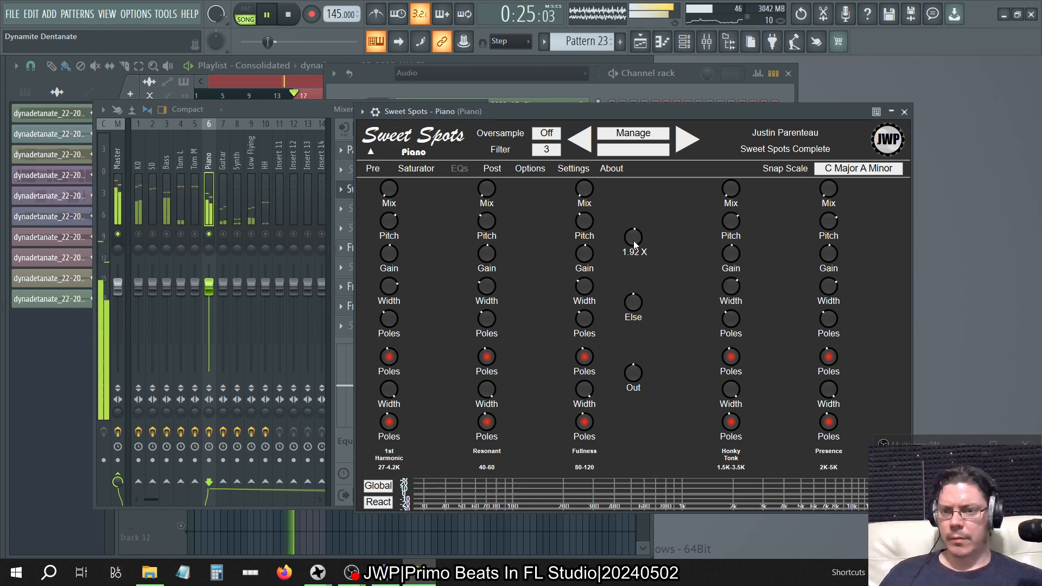
drag(633, 239, 635, 216)
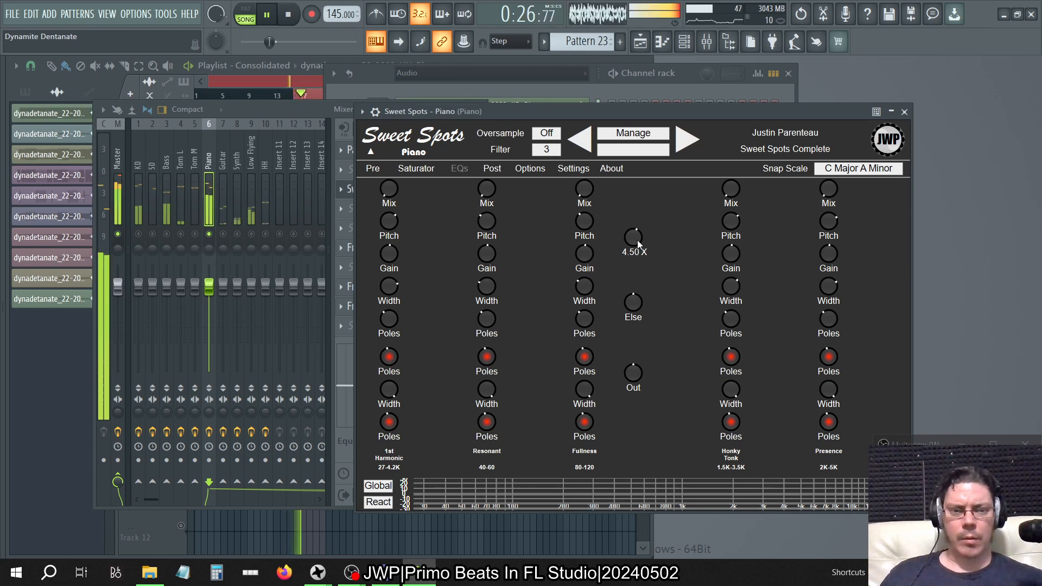
drag(635, 236, 635, 220)
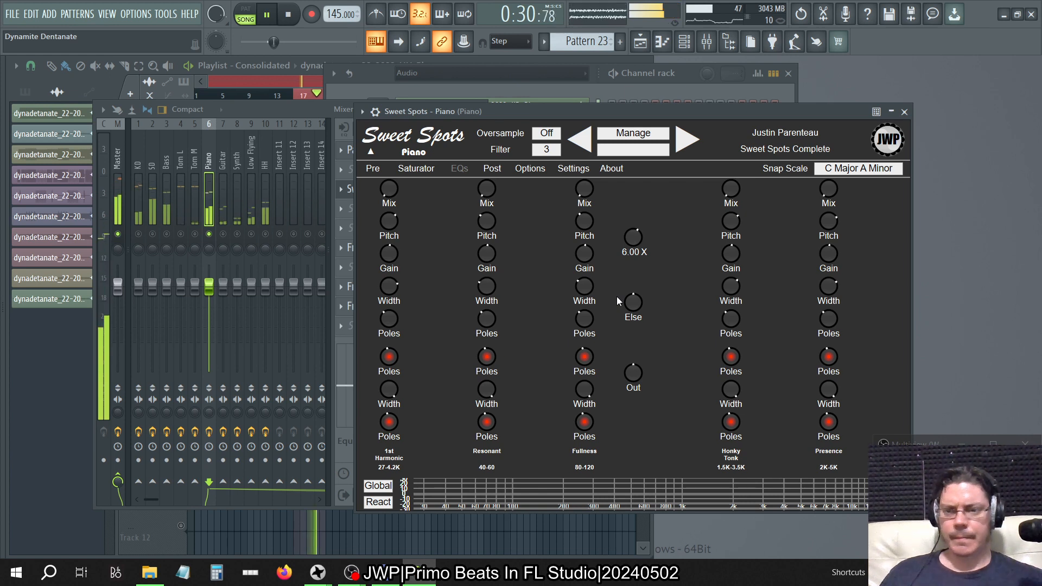
drag(633, 239, 633, 220)
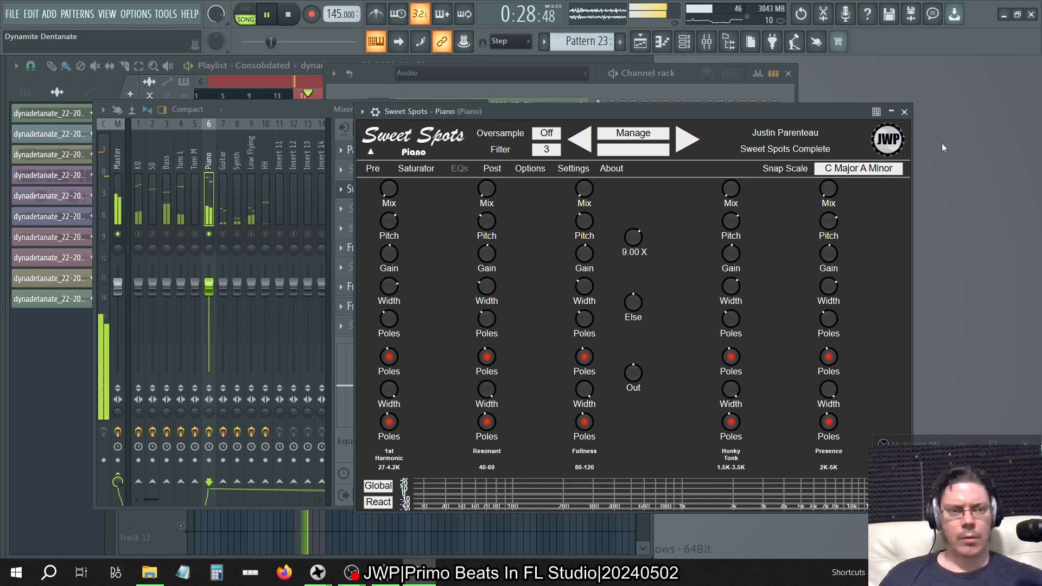
click(905, 112)
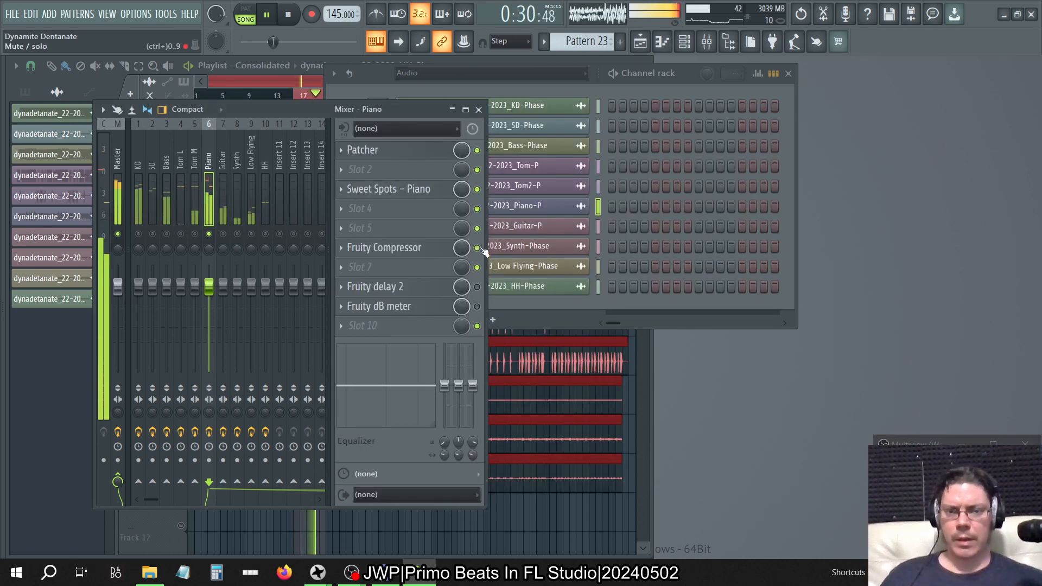
Step: Show the Master track's VPS Scope beside the mixer with the channel rack closed, and reselect the Piano track
click(118, 162)
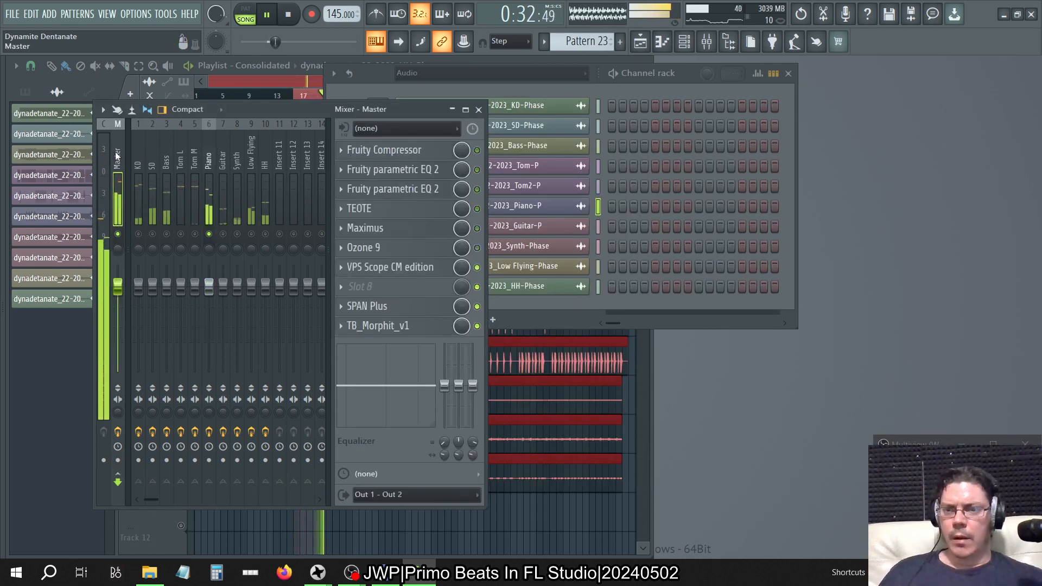
click(402, 267)
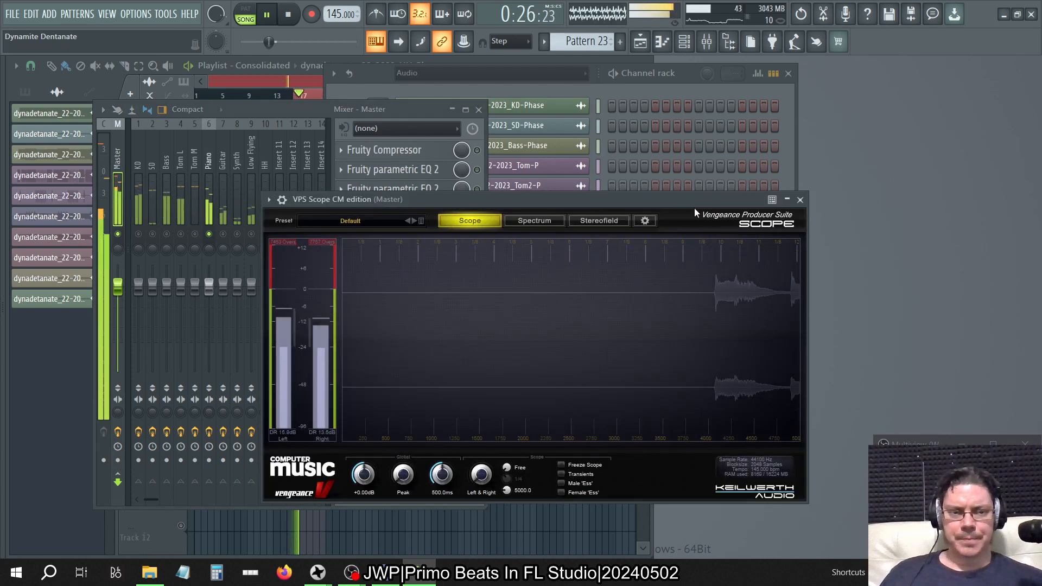
drag(678, 203, 844, 178)
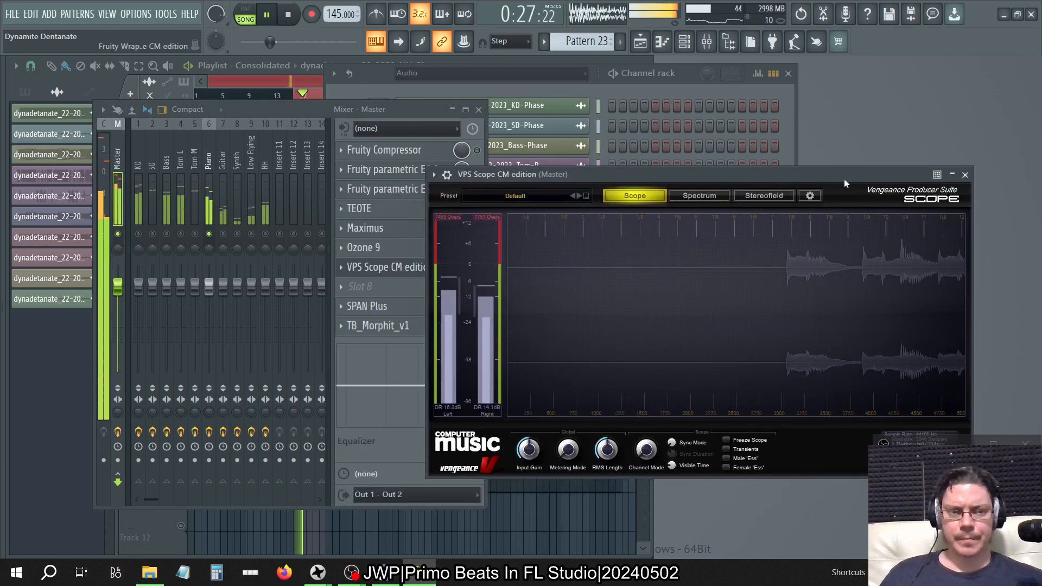
click(788, 73)
click(399, 117)
click(208, 158)
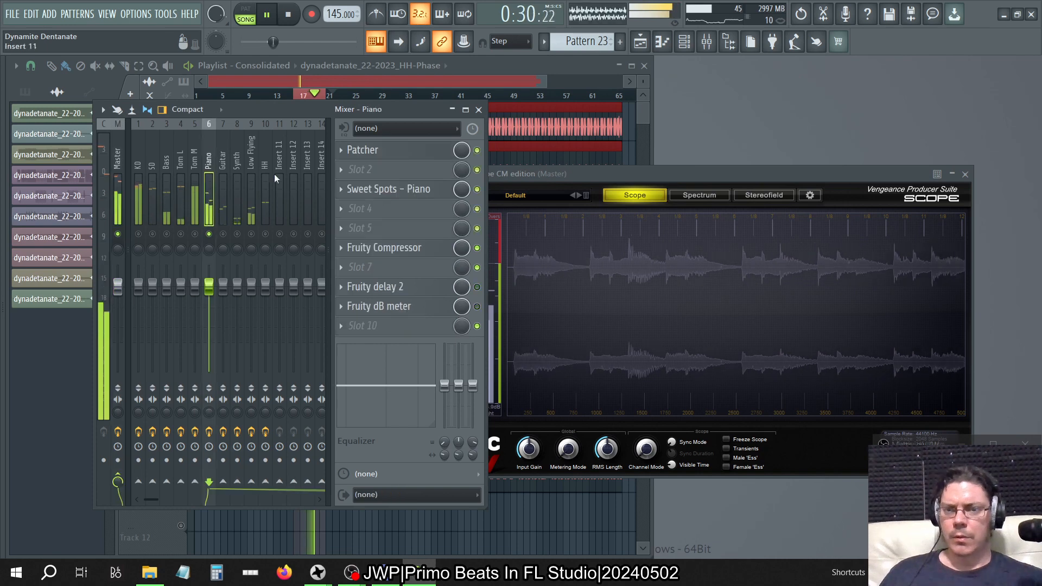
Step: Lower the computer's playback volume to about 40
key(XF86AudioLowerVolume)
key(XF86AudioLowerVolume)
key(XF86AudioLowerVolume)
key(XF86AudioLowerVolume)
key(XF86AudioLowerVolume)
key(XF86AudioLowerVolume)
key(XF86AudioLowerVolume)
key(XF86AudioLowerVolume)
key(XF86AudioLowerVolume)
key(XF86AudioLowerVolume)
key(XF86AudioLowerVolume)
key(XF86AudioLowerVolume)
key(XF86AudioLowerVolume)
key(XF86AudioLowerVolume)
key(XF86AudioLowerVolume)
key(XF86AudioLowerVolume)
key(XF86AudioLowerVolume)
key(XF86AudioLowerVolume)
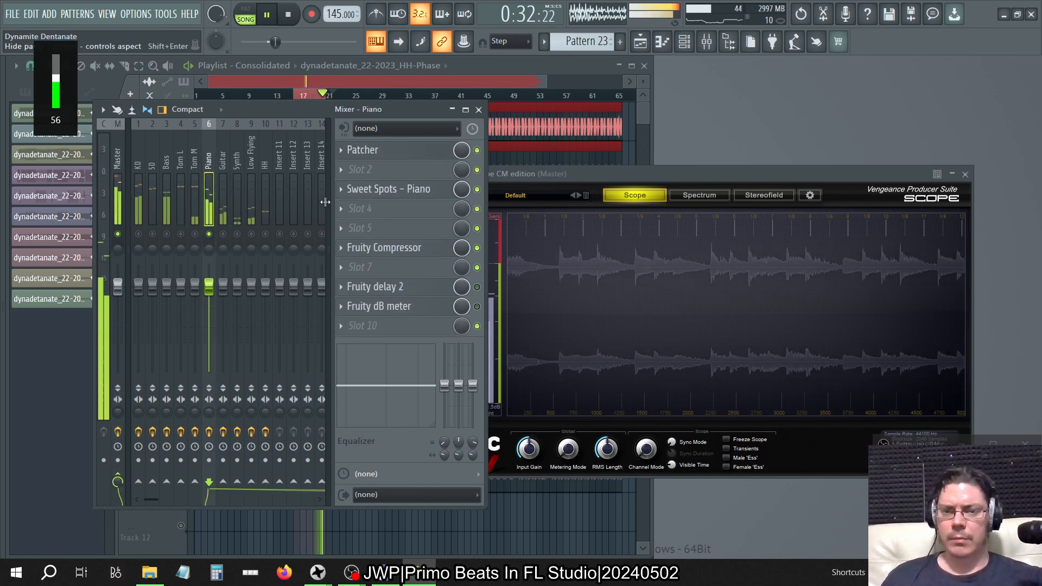
Step: Check the Piano track's Fruity Compressor settings and raise the Out level of Sweet Spots - Piano to 30.0 X
click(431, 252)
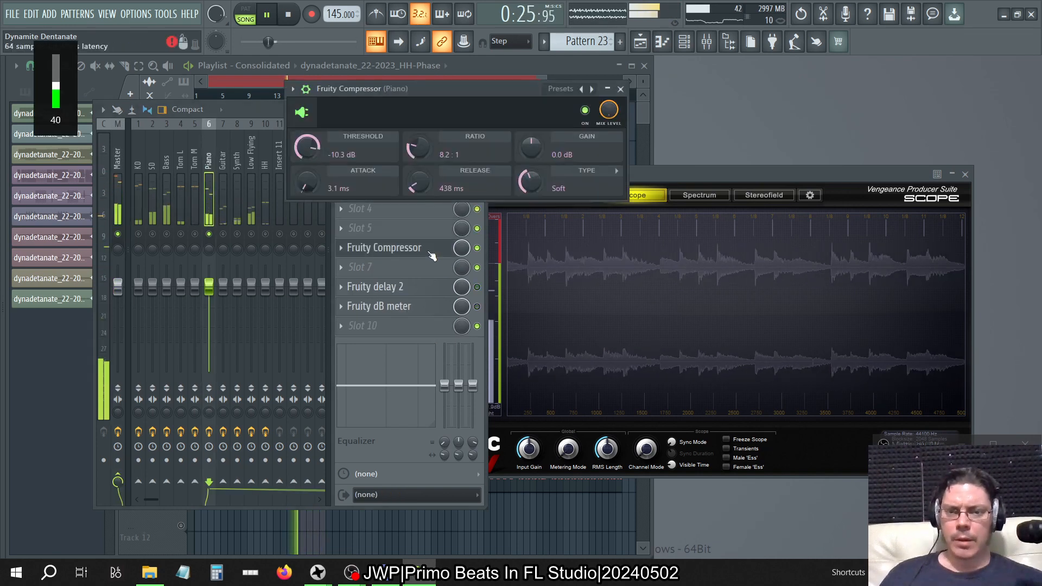
click(620, 89)
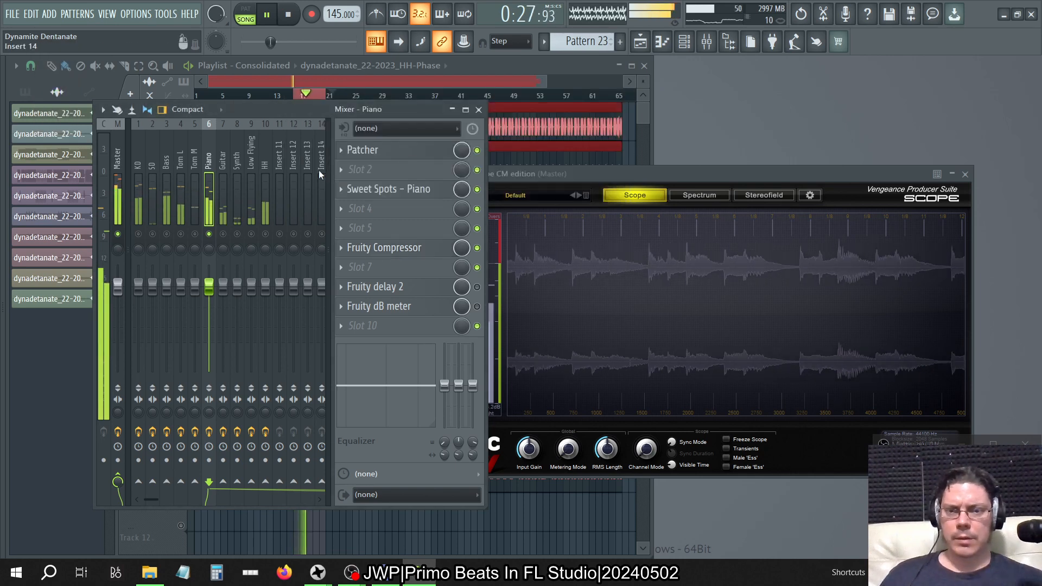
click(385, 190)
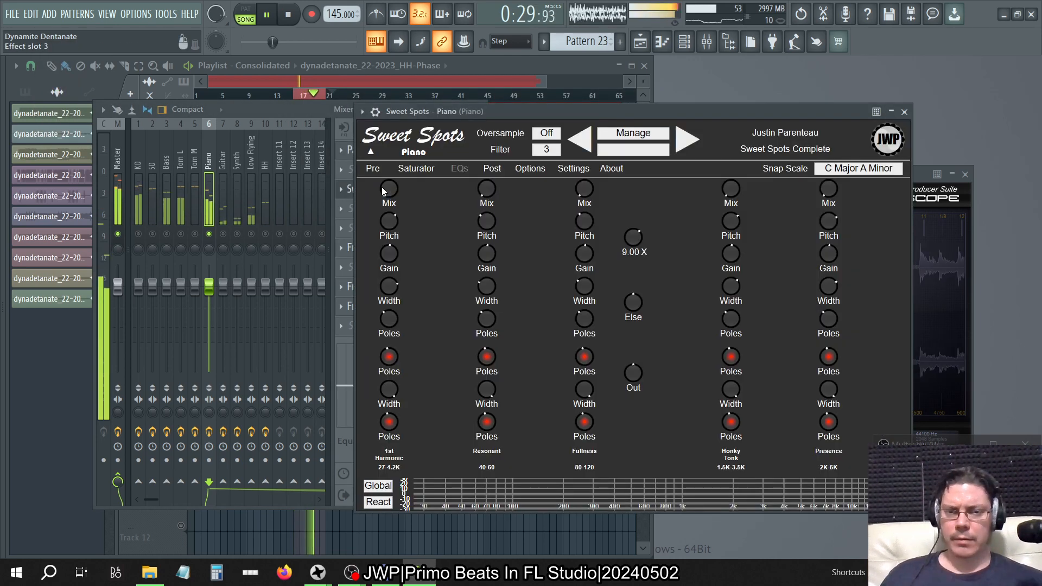
drag(559, 110, 173, 116)
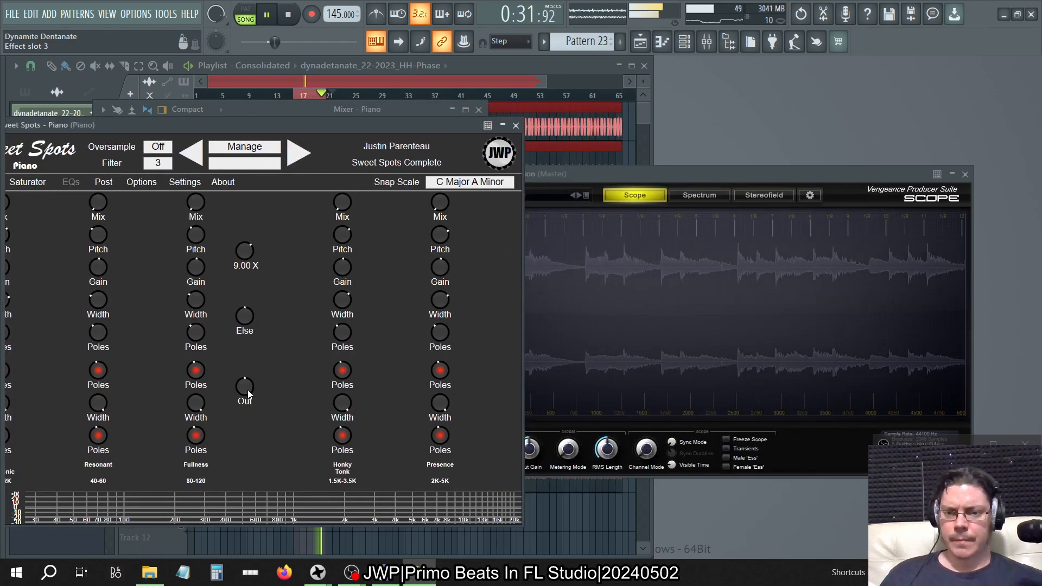
drag(244, 387, 246, 363)
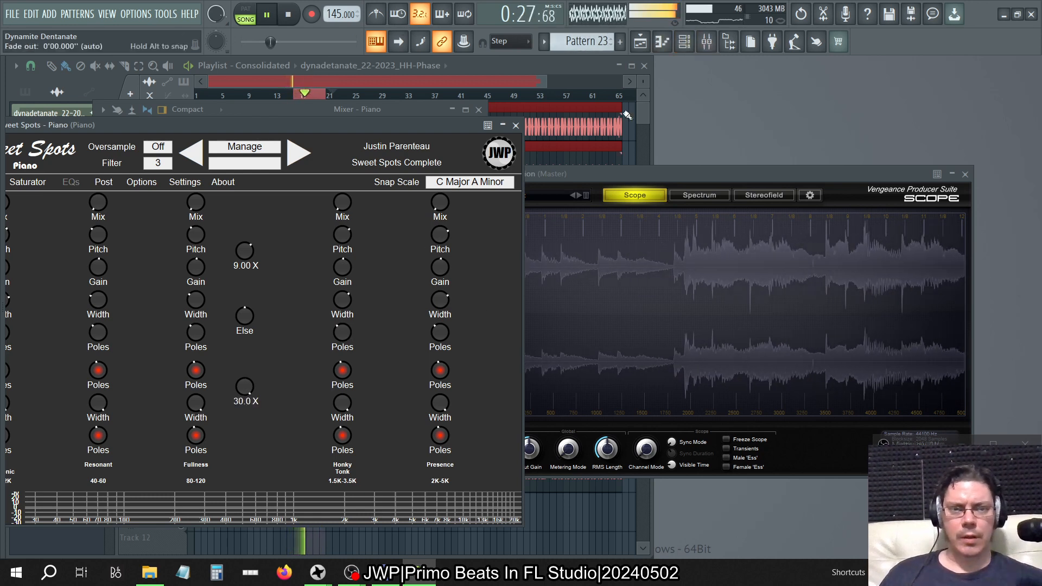
Step: Bring the Out level of Sweet Spots - Piano down to 12.0 X and move its window clear of the mixer tracks
right_click(242, 388)
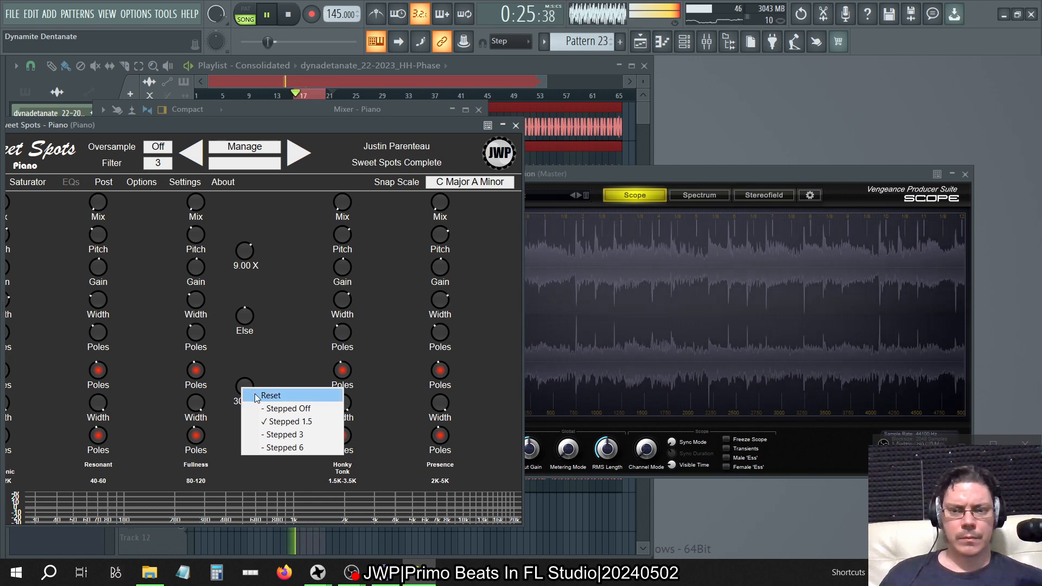
click(255, 393)
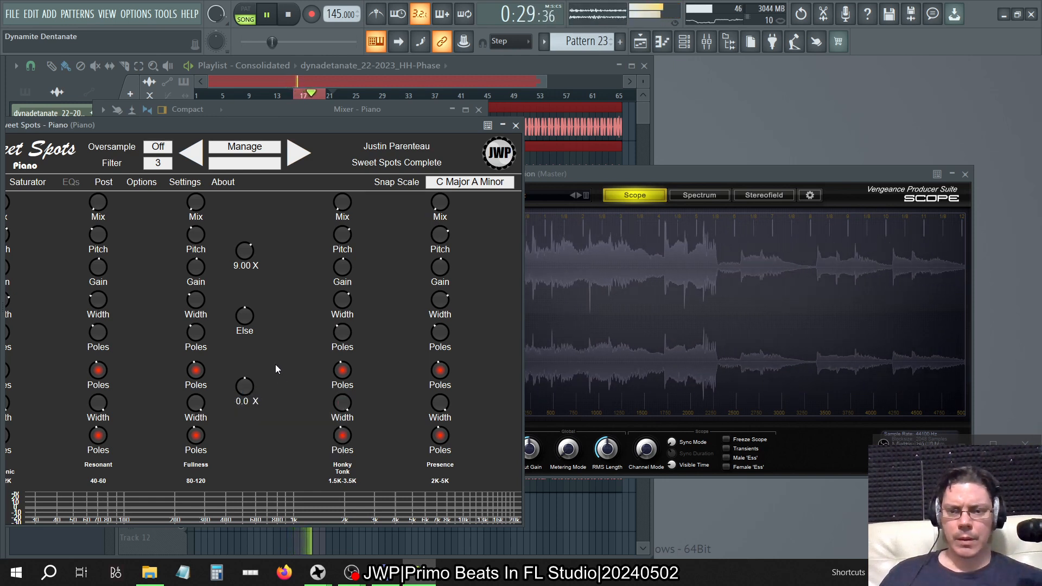
drag(247, 384, 246, 365)
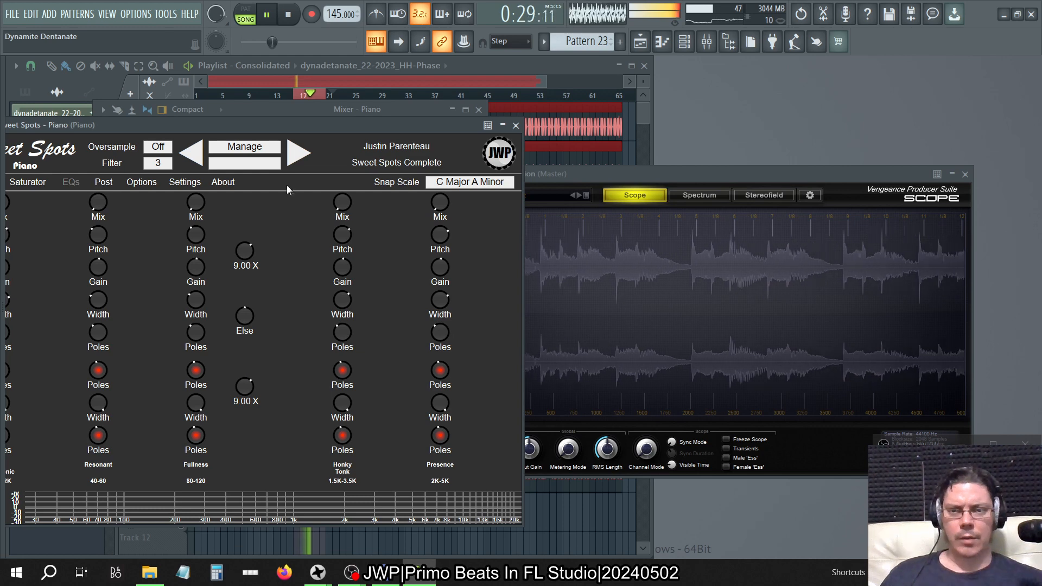
drag(288, 134, 676, 116)
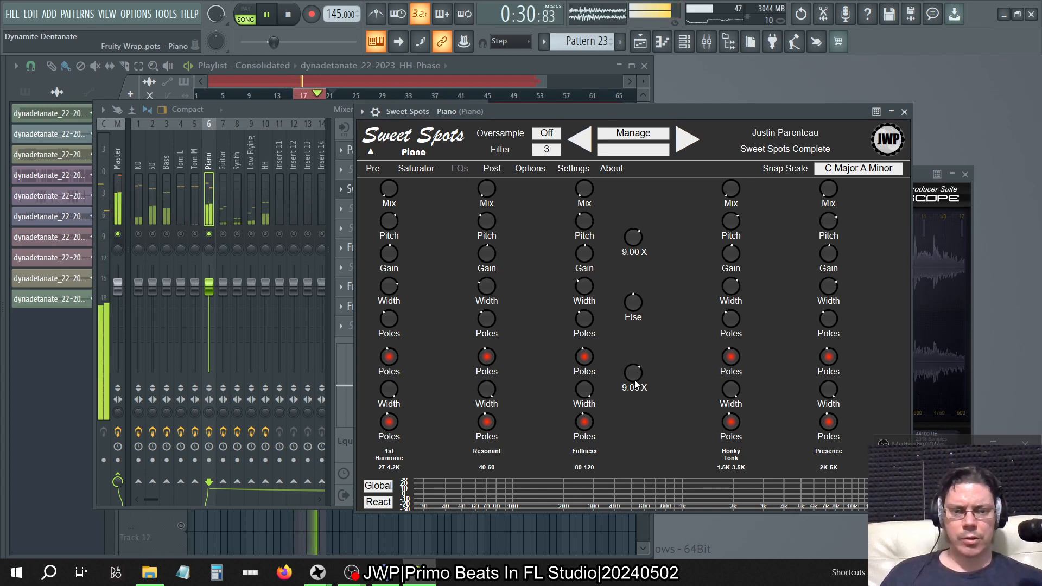
drag(636, 384, 636, 377)
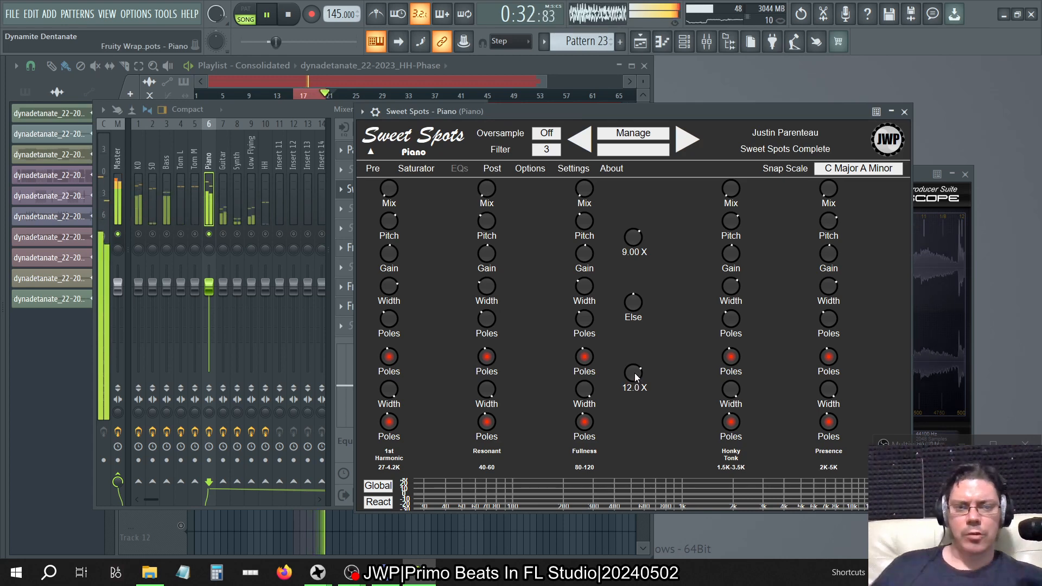
Step: Raise the computer's playback volume to 100
key(XF86AudioRaiseVolume)
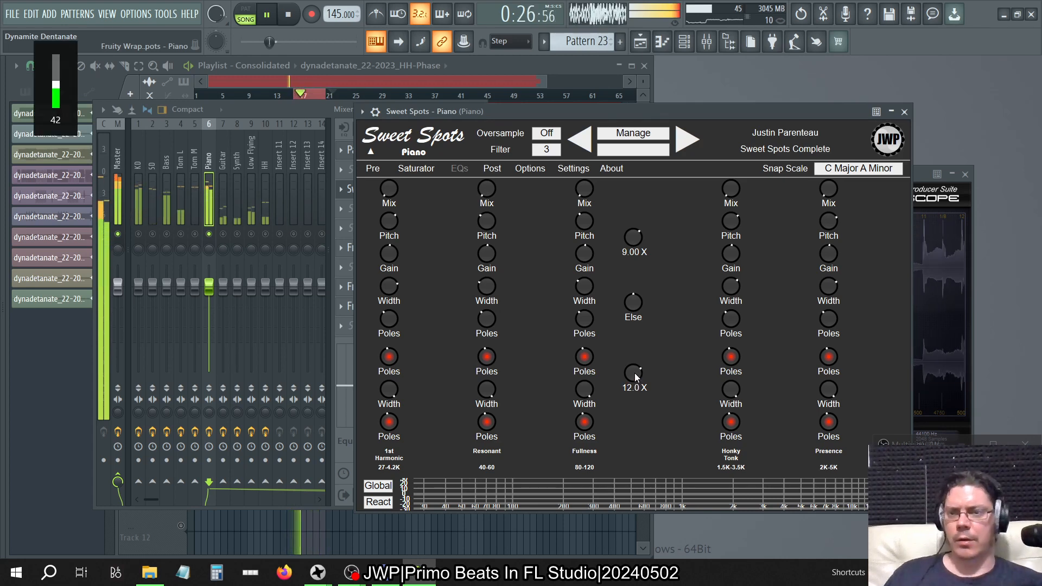
key(XF86AudioRaiseVolume)
key(XF86AudioRaiseVolume)
key(XF86AudioRaiseVolume)
key(XF86AudioRaiseVolume)
key(XF86AudioRaiseVolume)
key(XF86AudioRaiseVolume)
key(XF86AudioRaiseVolume)
key(XF86AudioRaiseVolume)
key(XF86AudioRaiseVolume)
key(XF86AudioRaiseVolume)
key(XF86AudioRaiseVolume)
key(XF86AudioRaiseVolume)
key(XF86AudioRaiseVolume)
key(XF86AudioRaiseVolume)
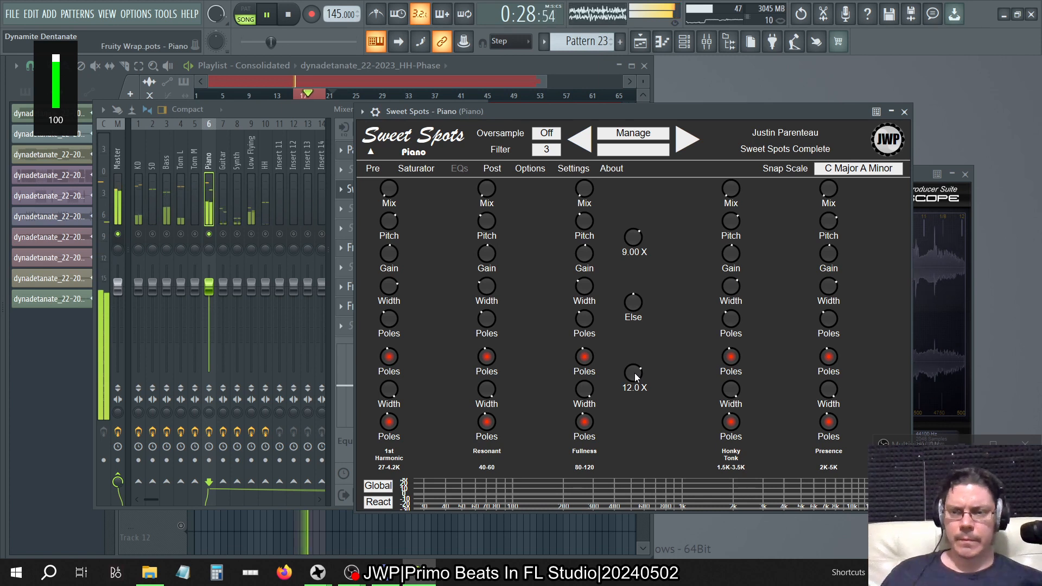
Step: Reset the Out level of Sweet Spots - Piano, raise it to 9.00 X while listening, and stop playback
right_click(637, 378)
click(651, 380)
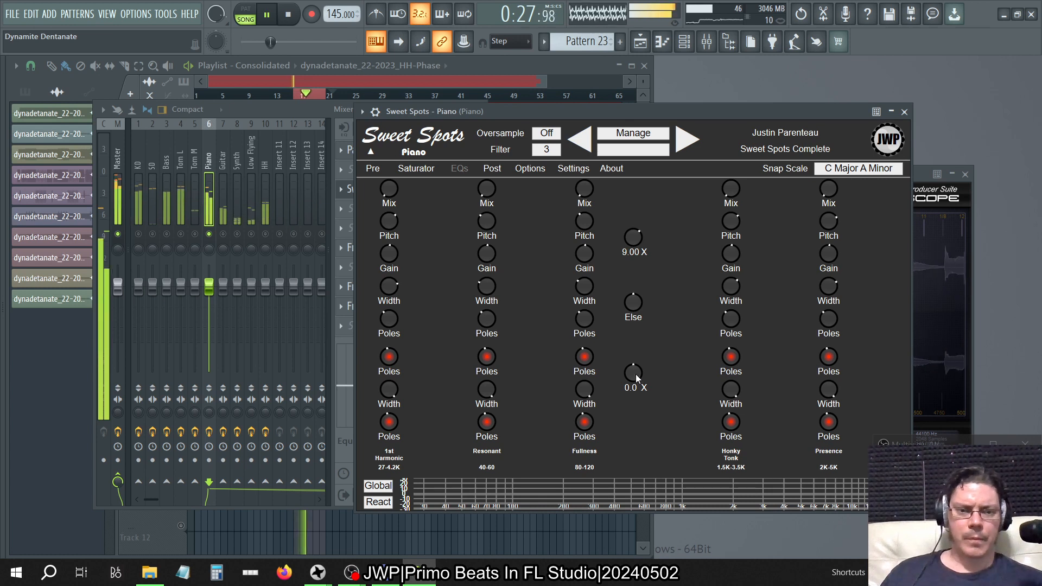
double_click(635, 373)
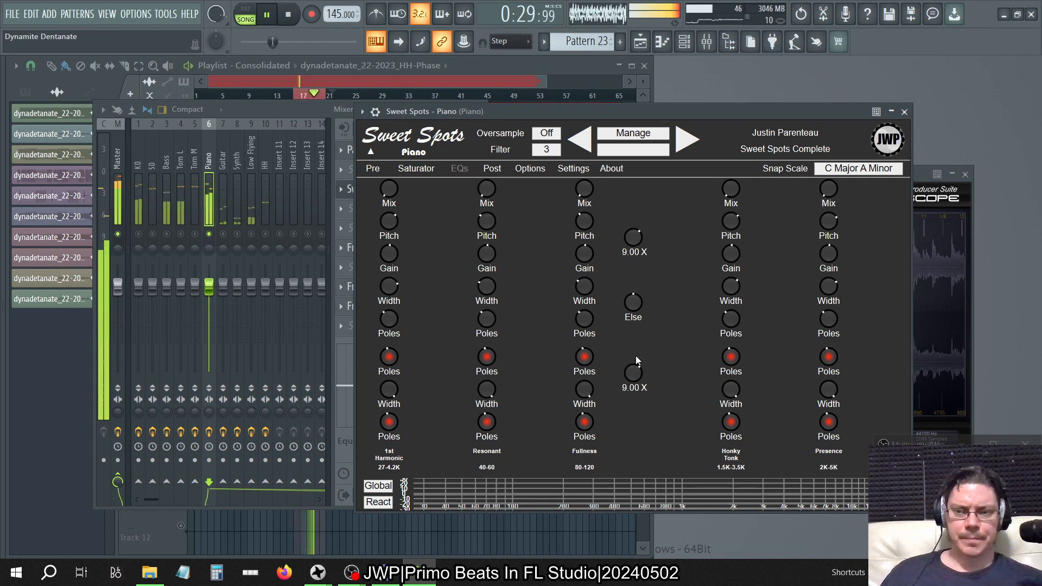
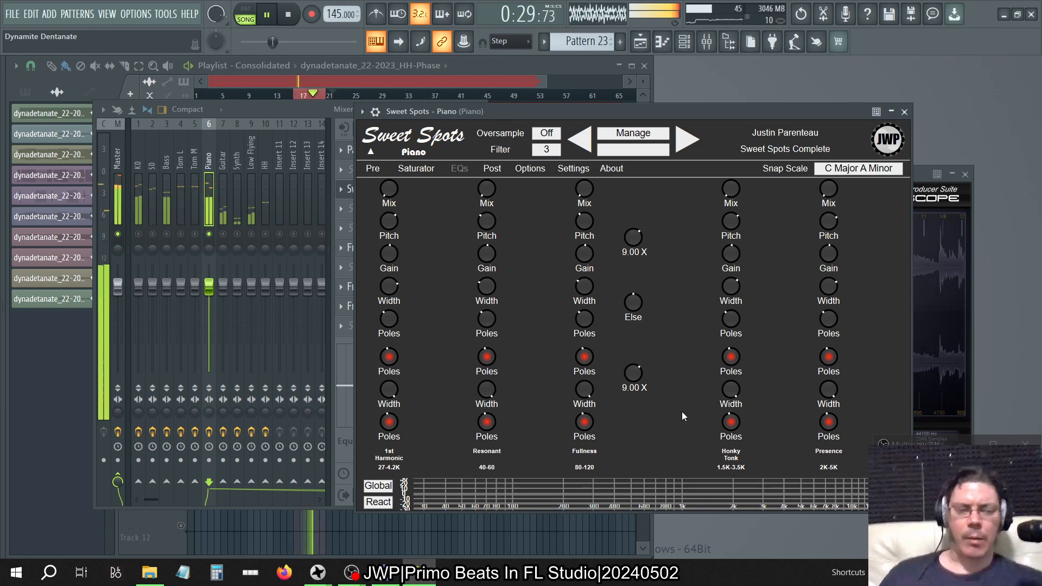
key(space)
Step: Compare playback with the Out level of Sweet Spots - Piano reset to 0.0 X, and settle on 7.50 X
right_click(634, 379)
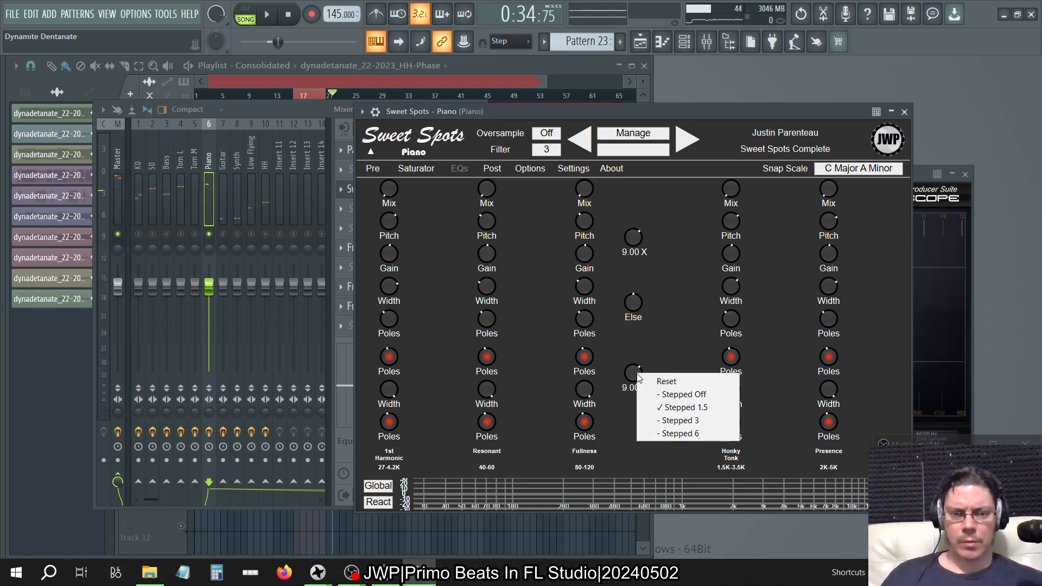
click(651, 379)
key(space)
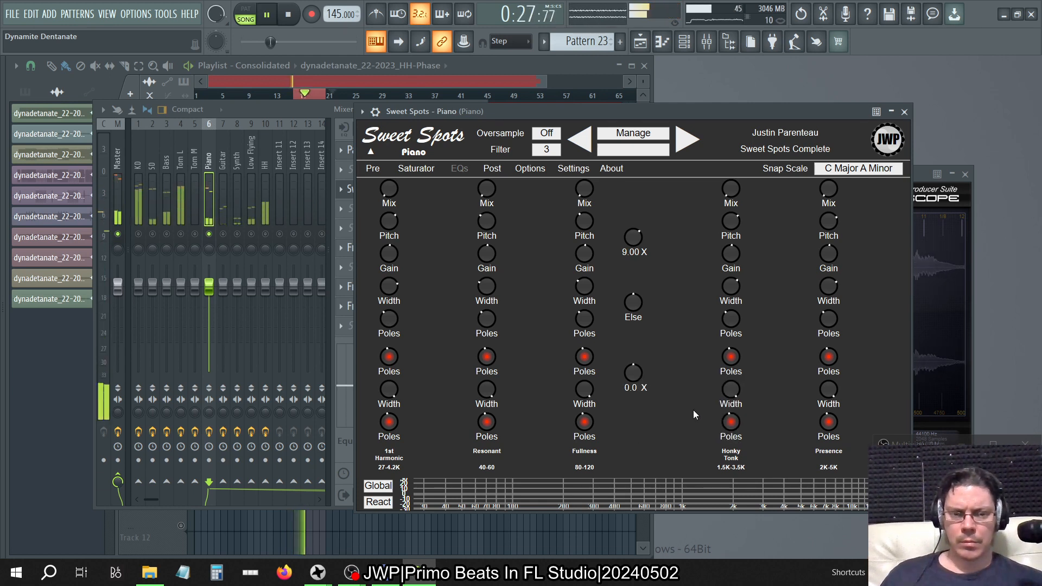
key(space)
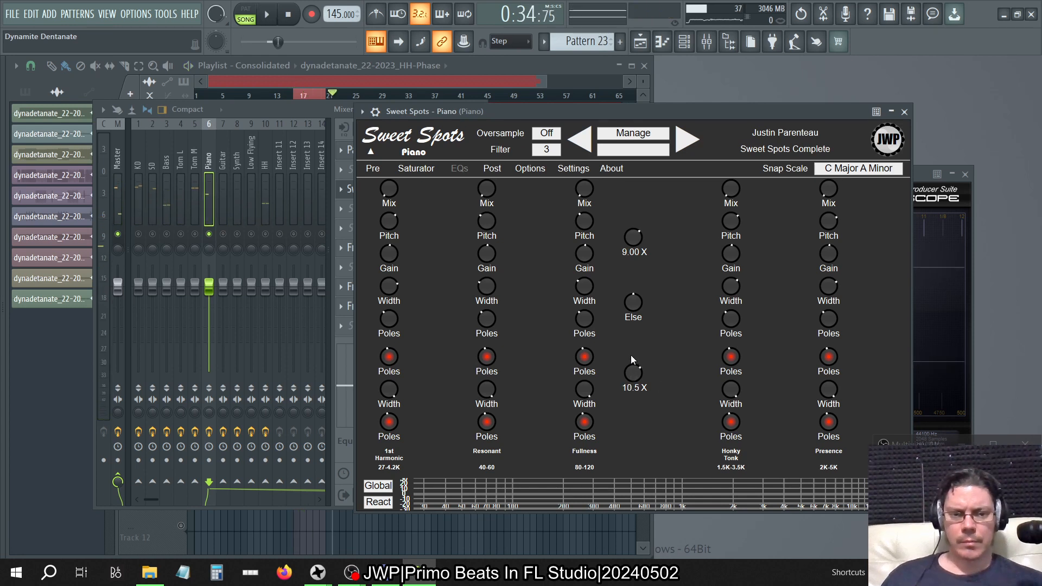
scroll(633, 371, down, 3)
key(space)
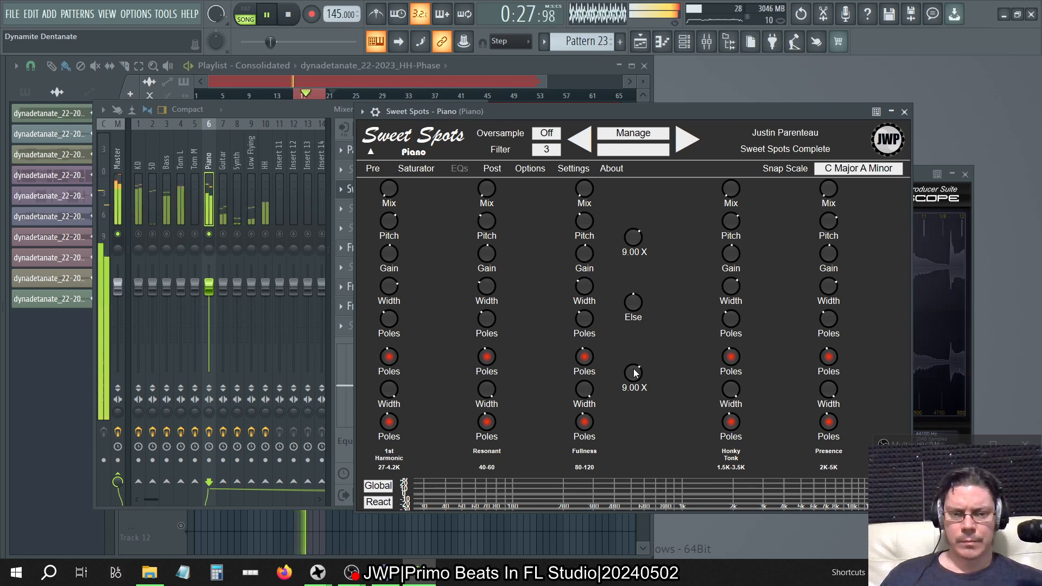
key(space)
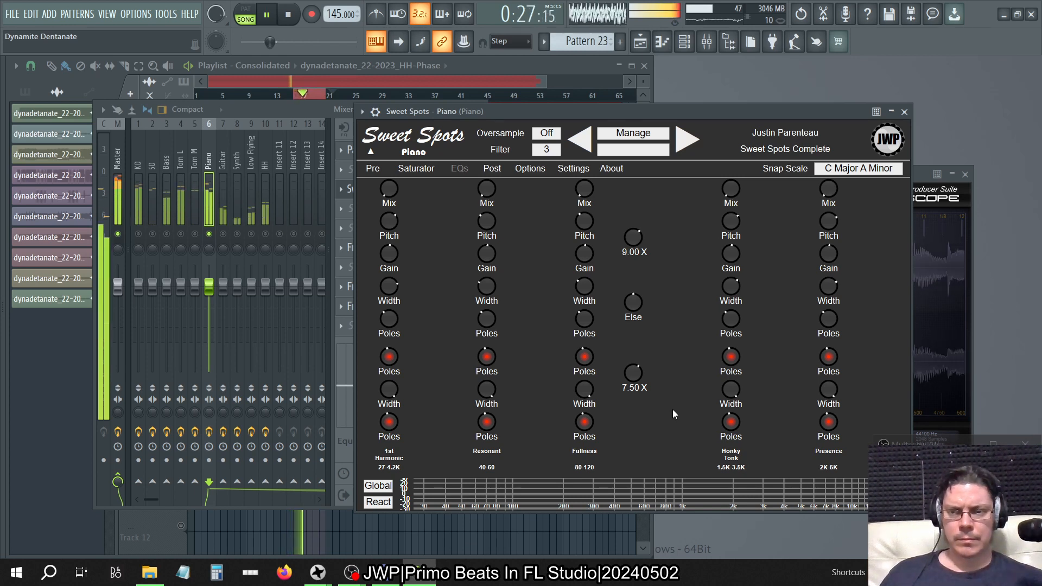
key(space)
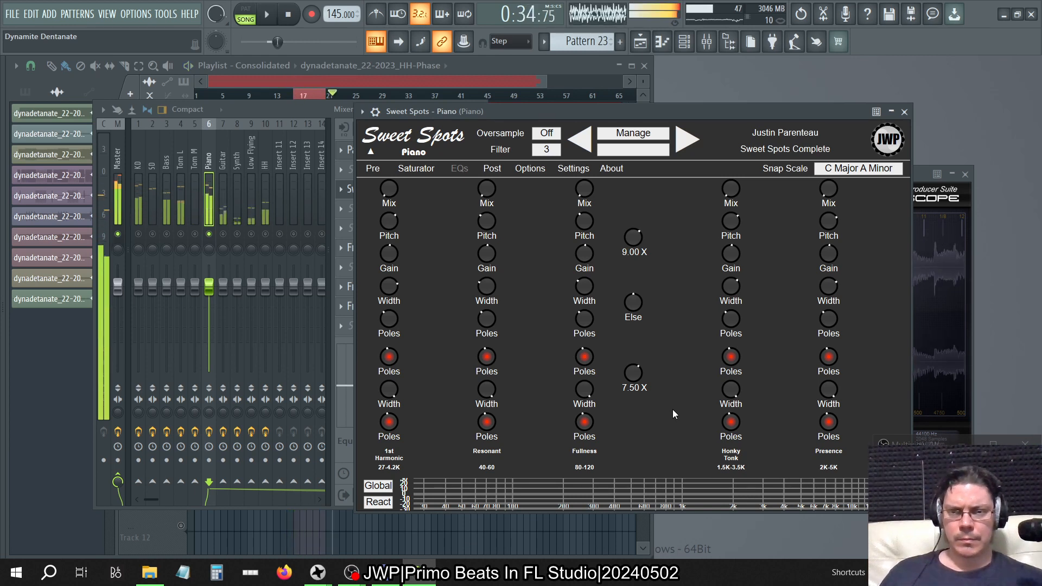
Step: Audition the looped section again and lower the Out level of Sweet Spots - Piano to 6.00 X
click(285, 16)
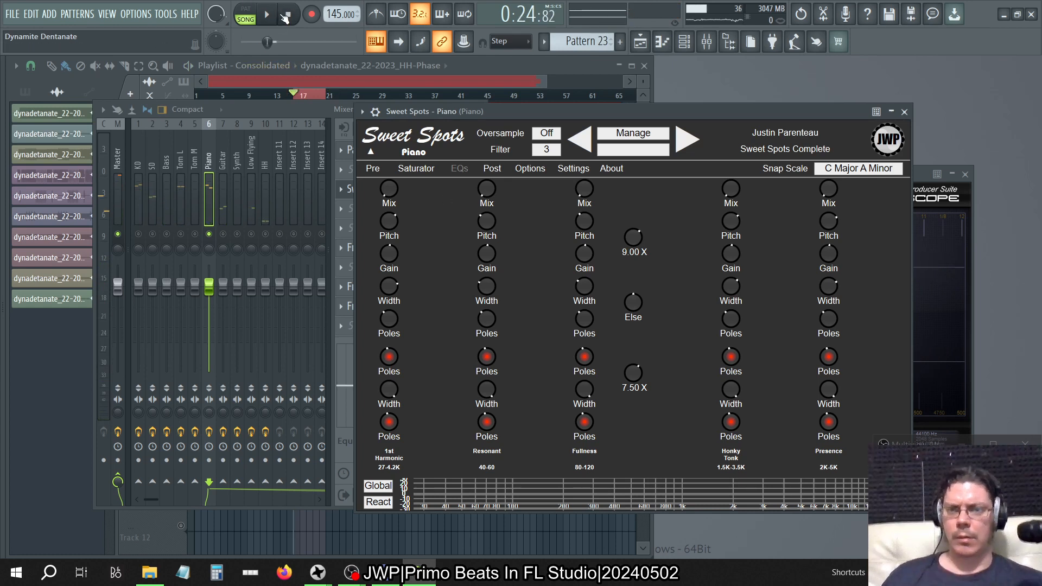
key(space)
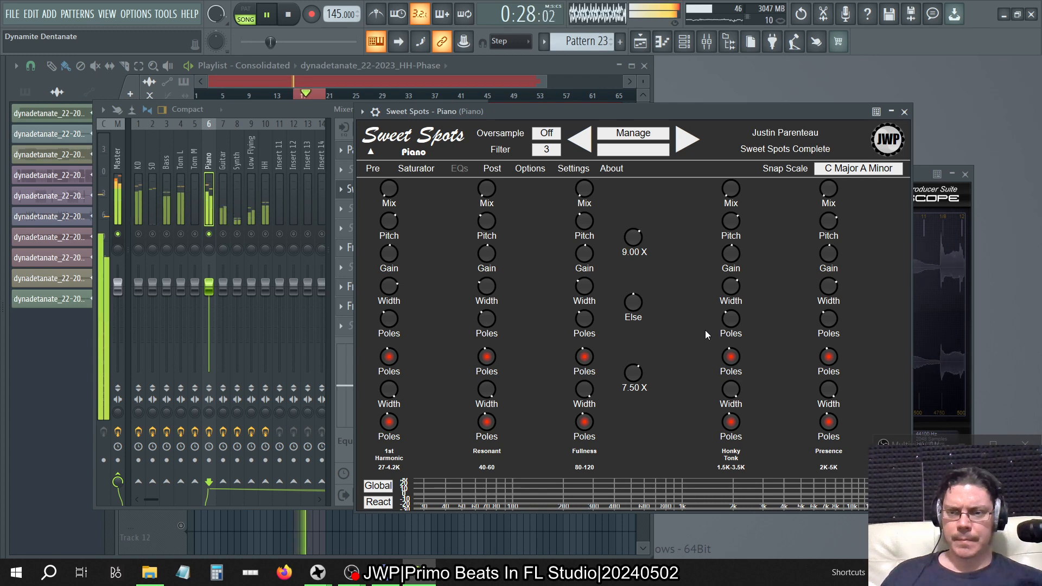
key(space)
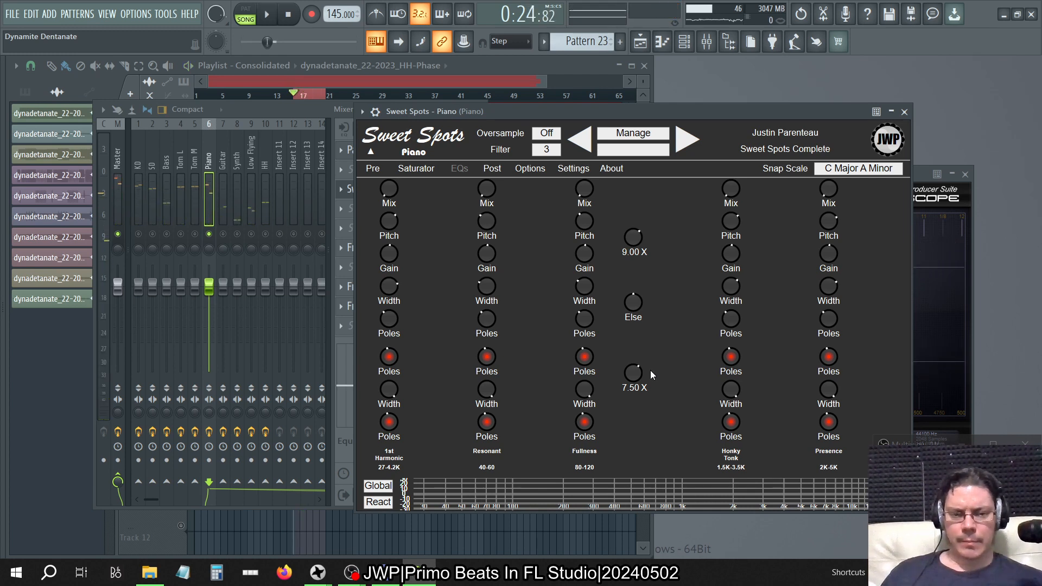
drag(633, 375, 637, 380)
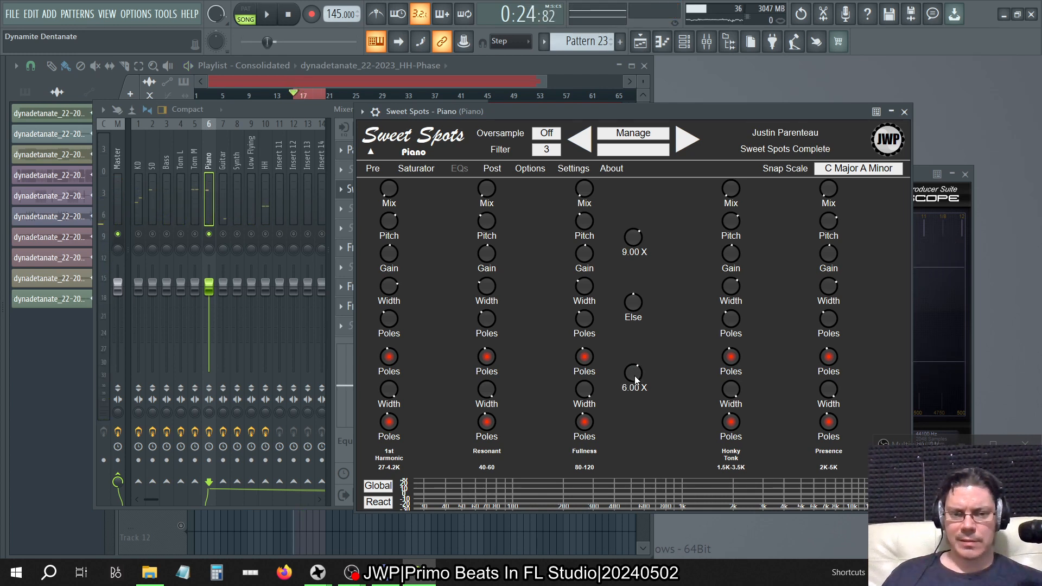
key(space)
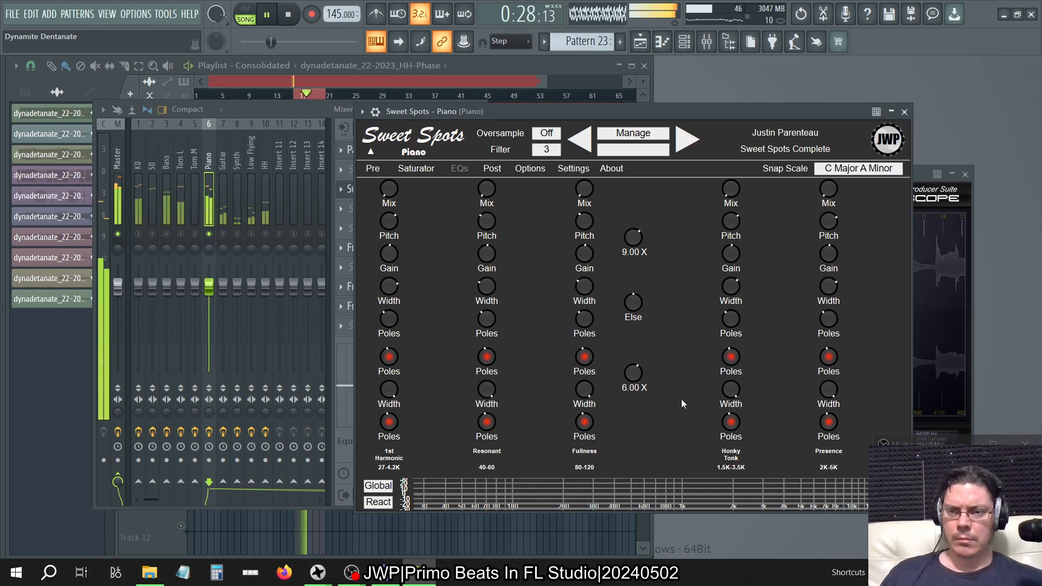
key(space)
key(space)
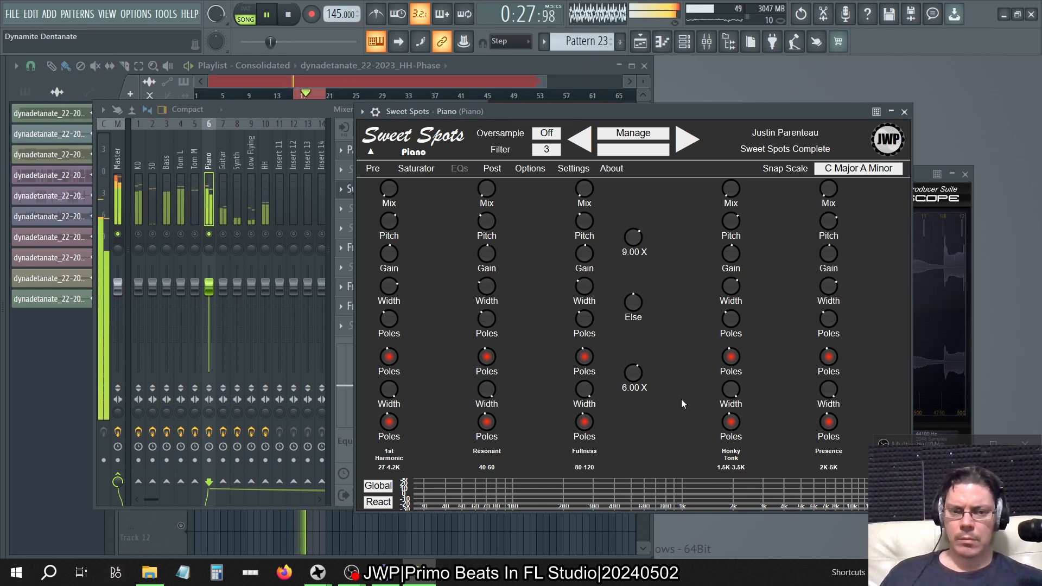
key(space)
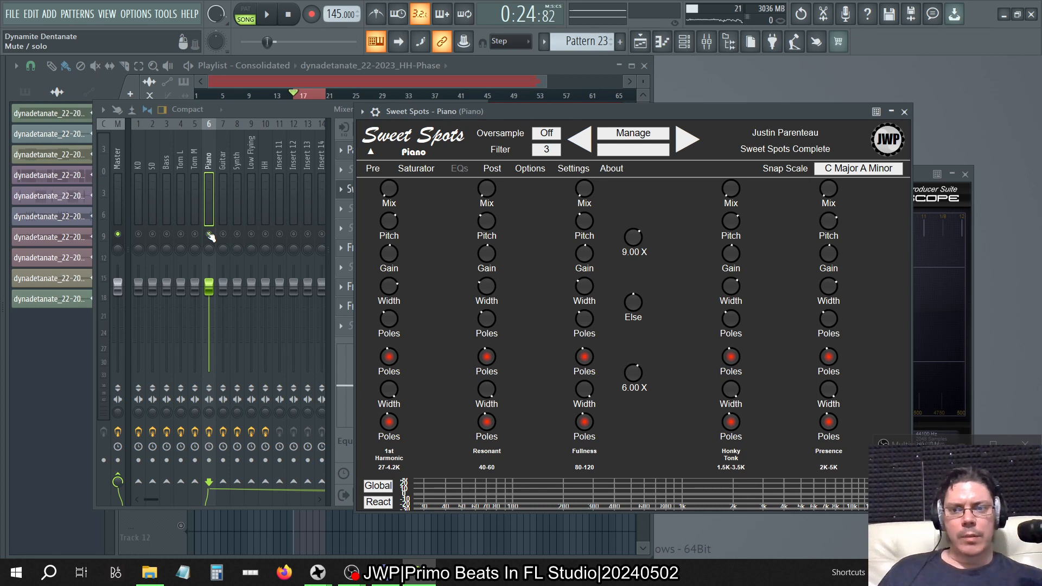
Step: Unsolo the Piano track in the mixer with every other track unmuted, and play back the full mix
right_click(211, 236)
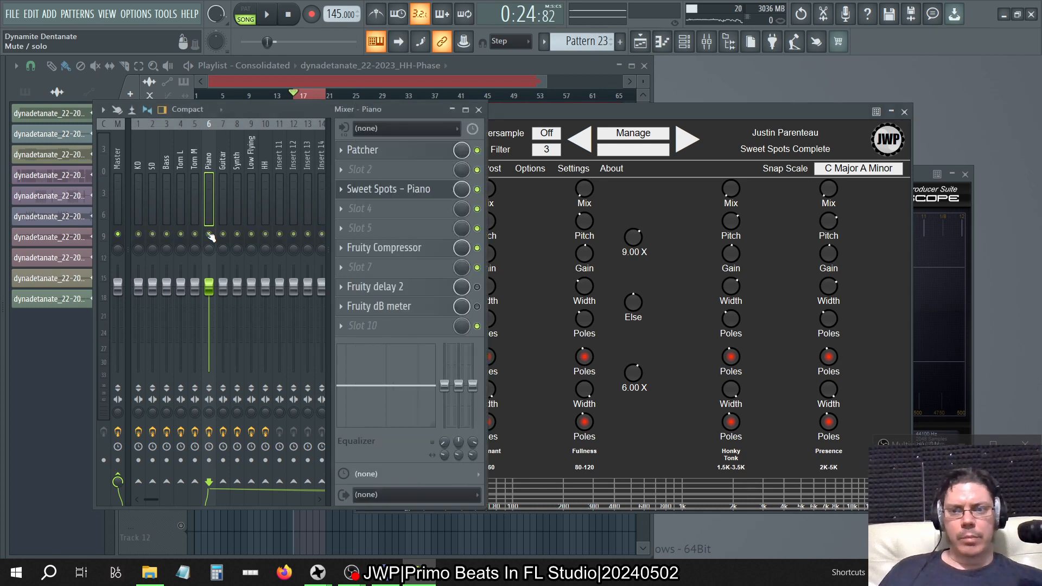
click(251, 234)
click(265, 234)
click(251, 234)
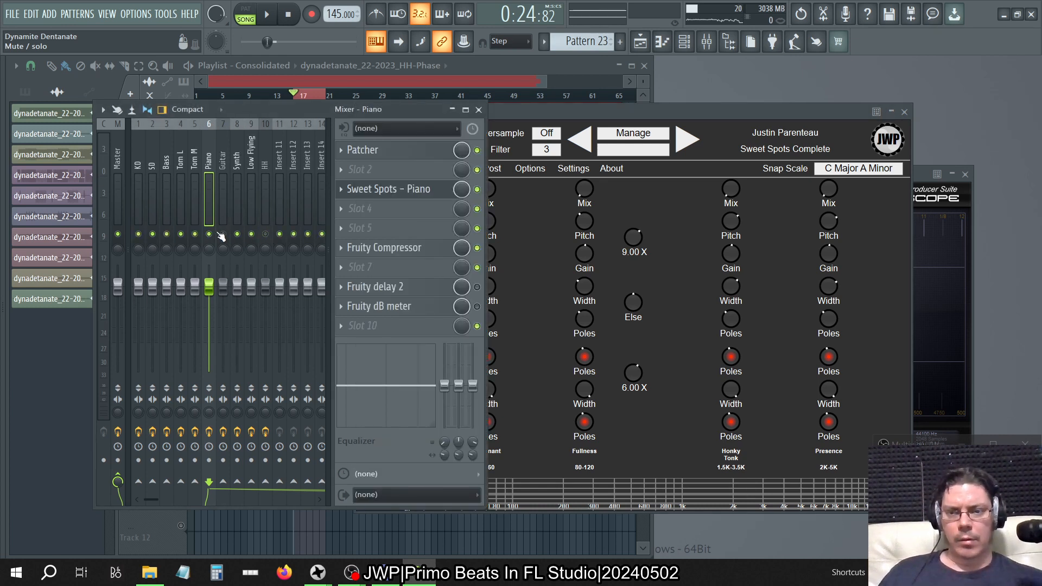
click(265, 234)
key(space)
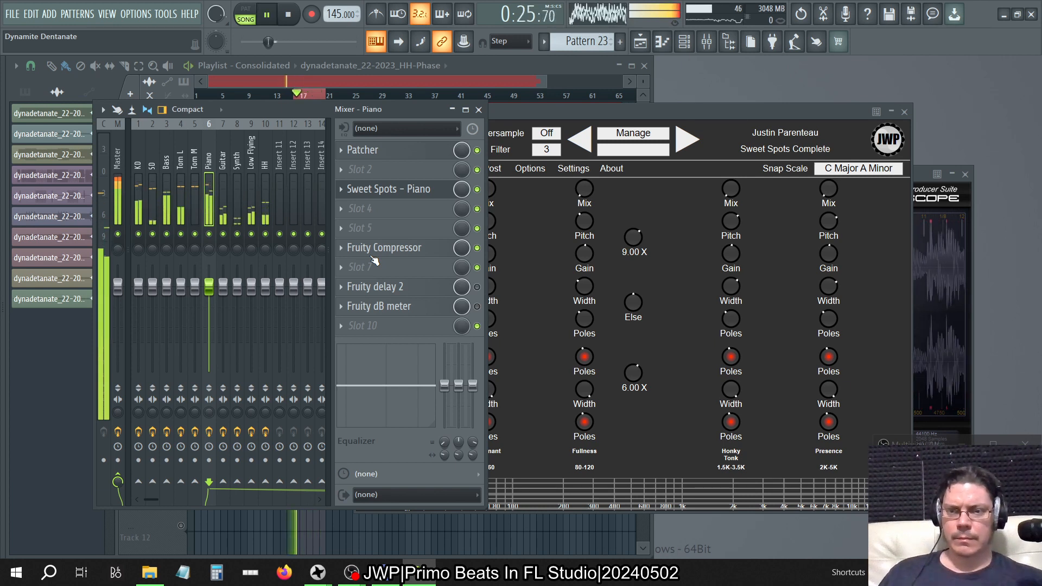
key(space)
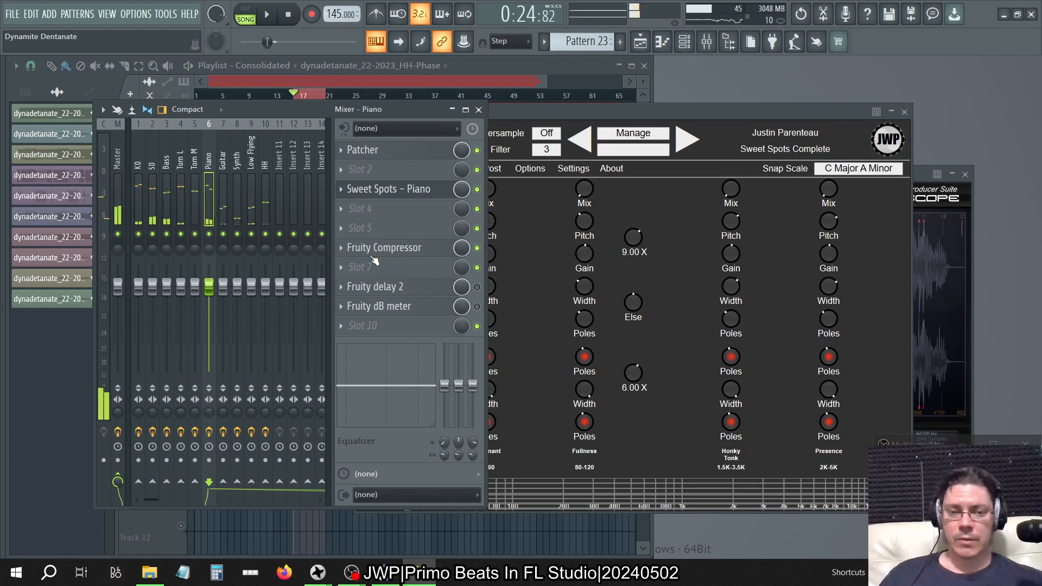
Step: Reset the Out level of Sweet Spots - Piano to 0.0 X and audition it within the full mix
right_click(636, 376)
click(667, 379)
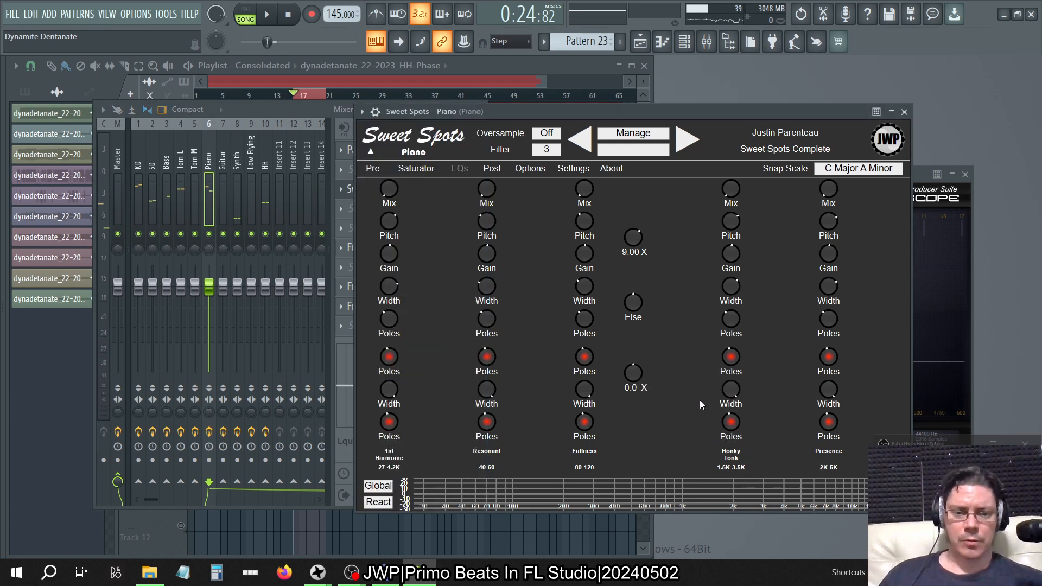
key(space)
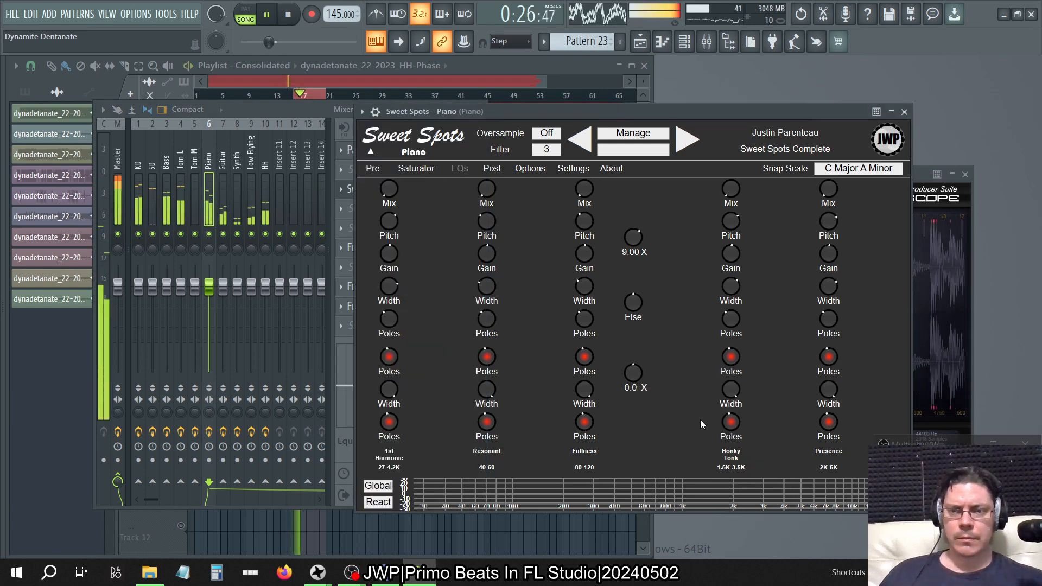
key(space)
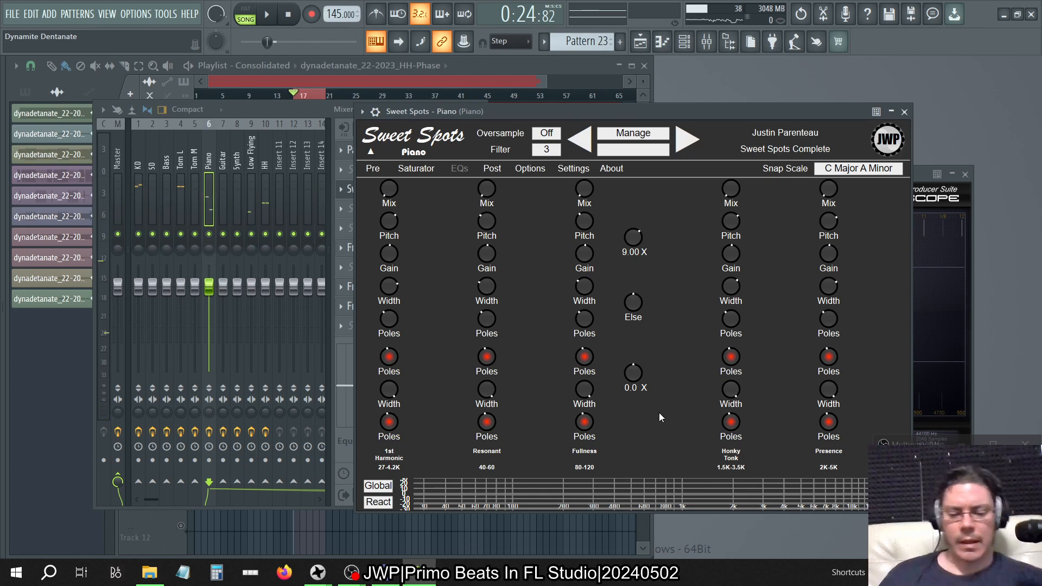
key(space)
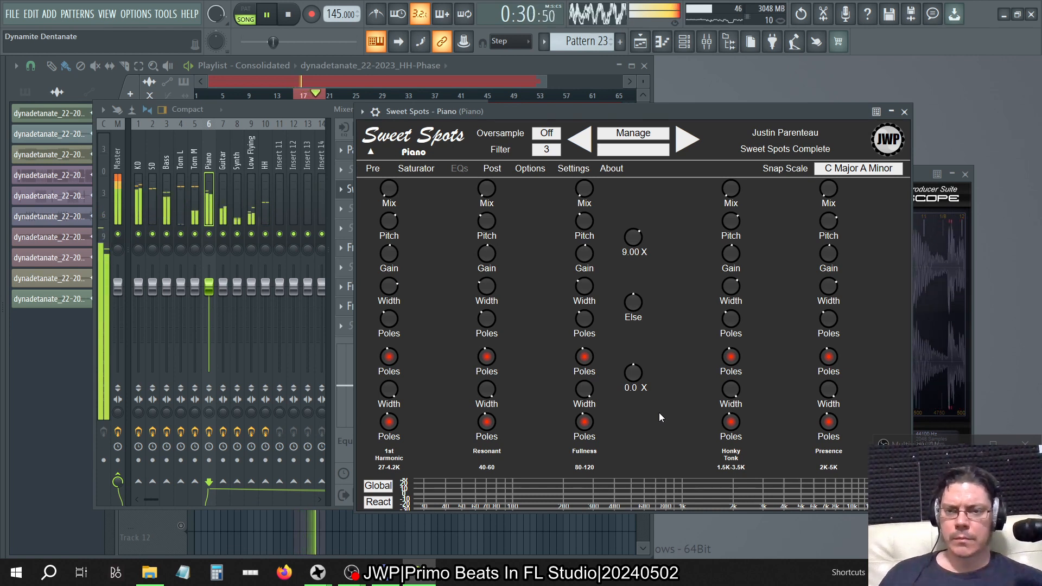
key(space)
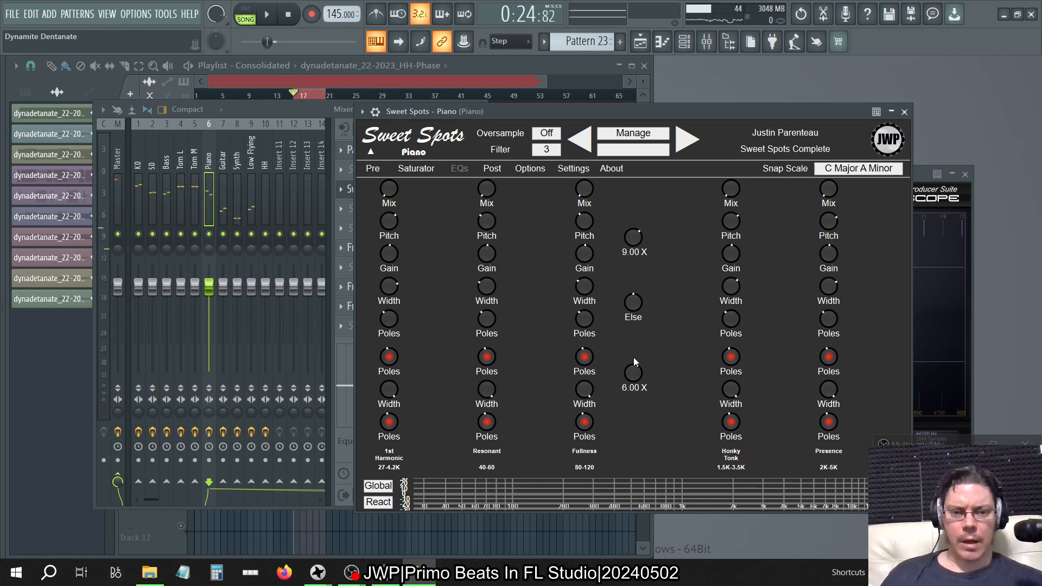
Step: Audition the Out level of Sweet Spots - Piano at 9.00 X in the full mix and lower it to 6.00 X
key(space)
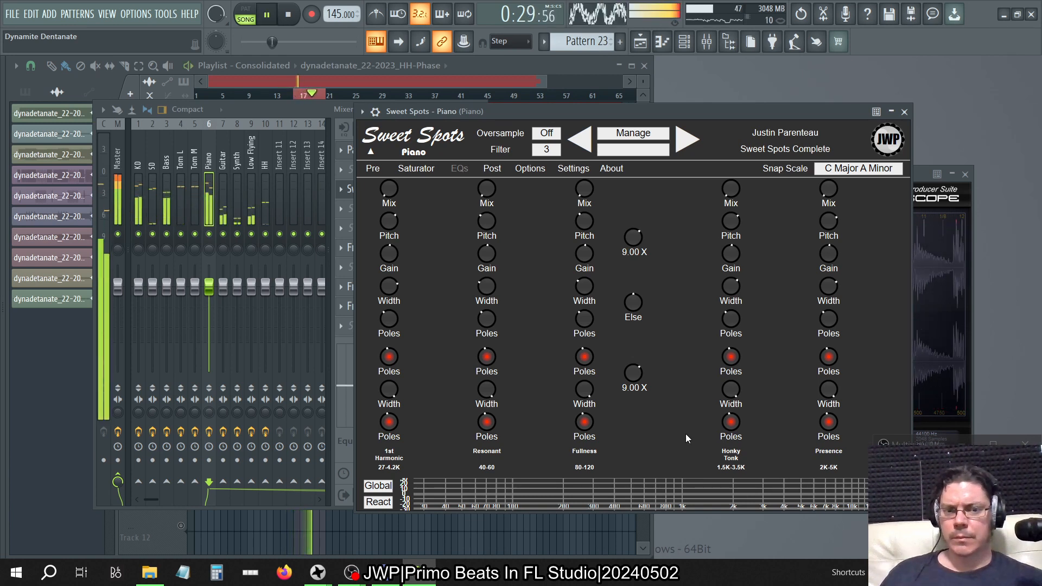
key(space)
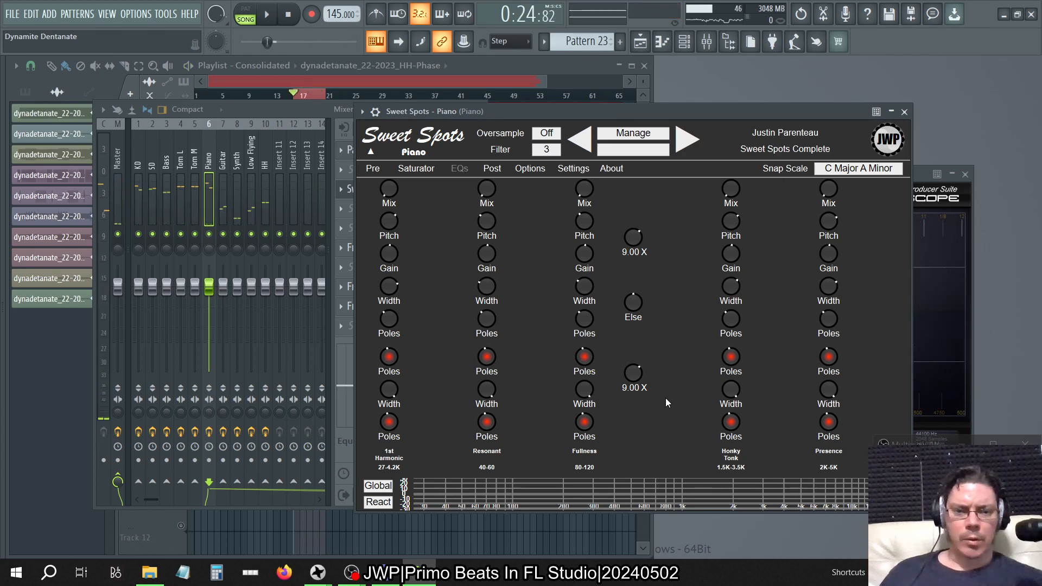
drag(634, 372, 635, 377)
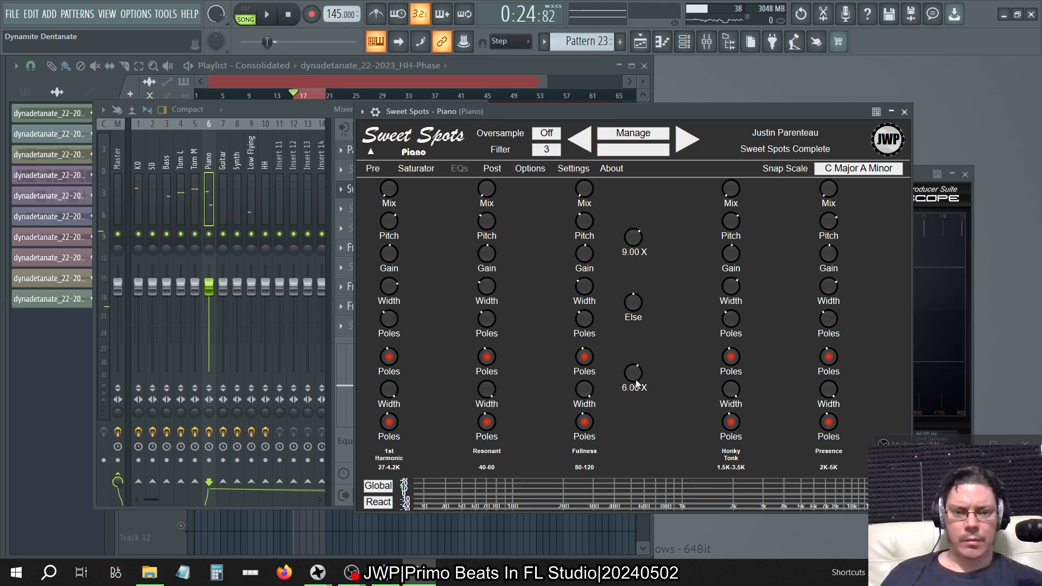
Step: Compare the Out level of Sweet Spots - Piano at 4.50 X and 6.00 X while playing the full mix, ending at 6.00 X
key(space)
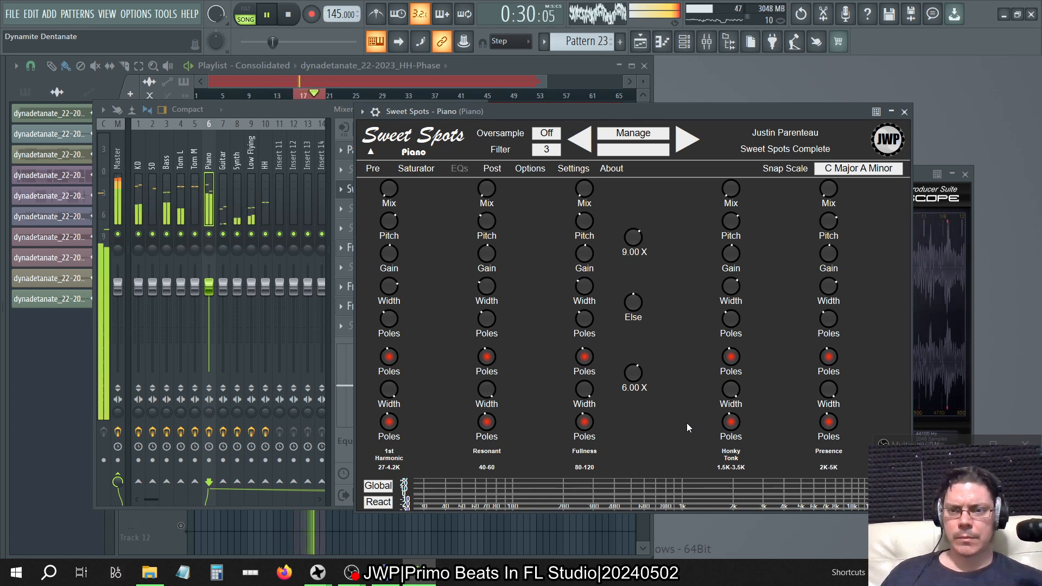
key(space)
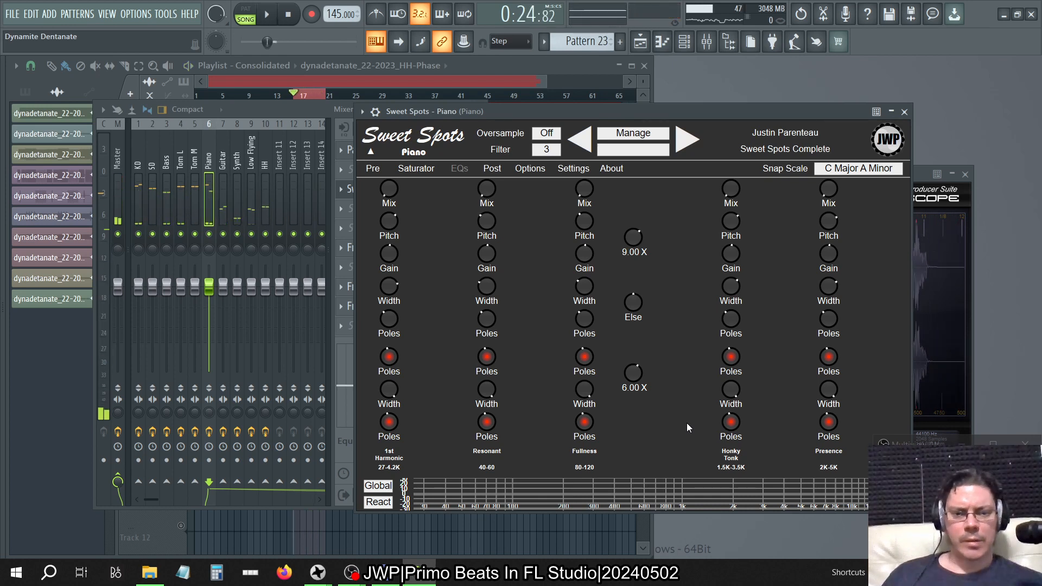
key(space)
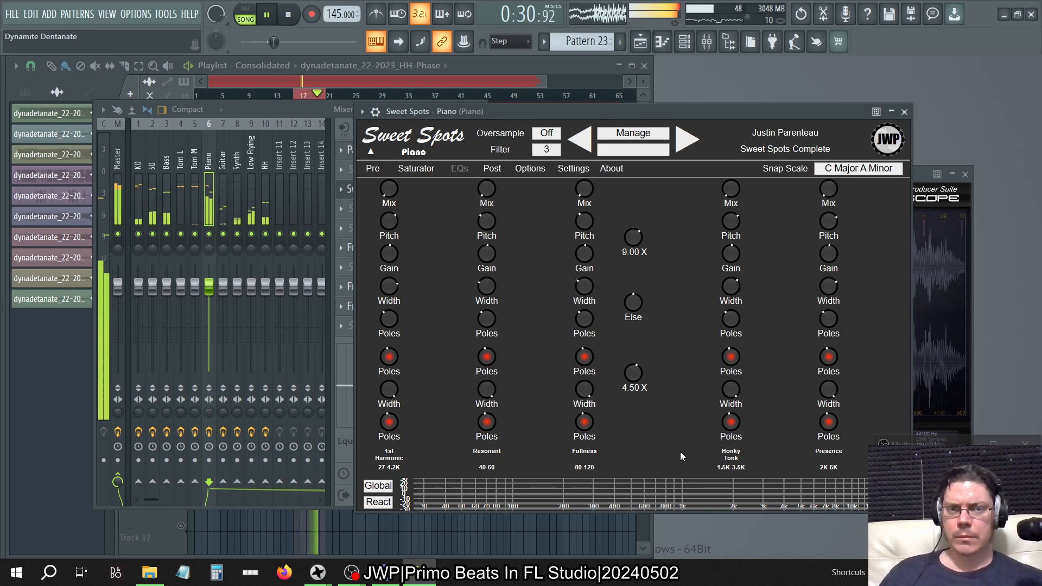
key(space)
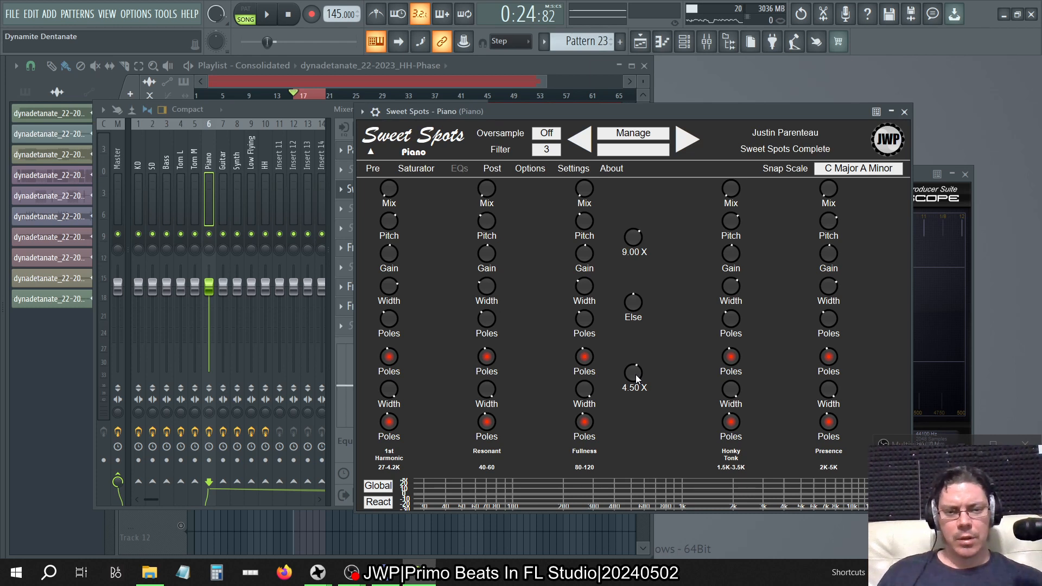
key(space)
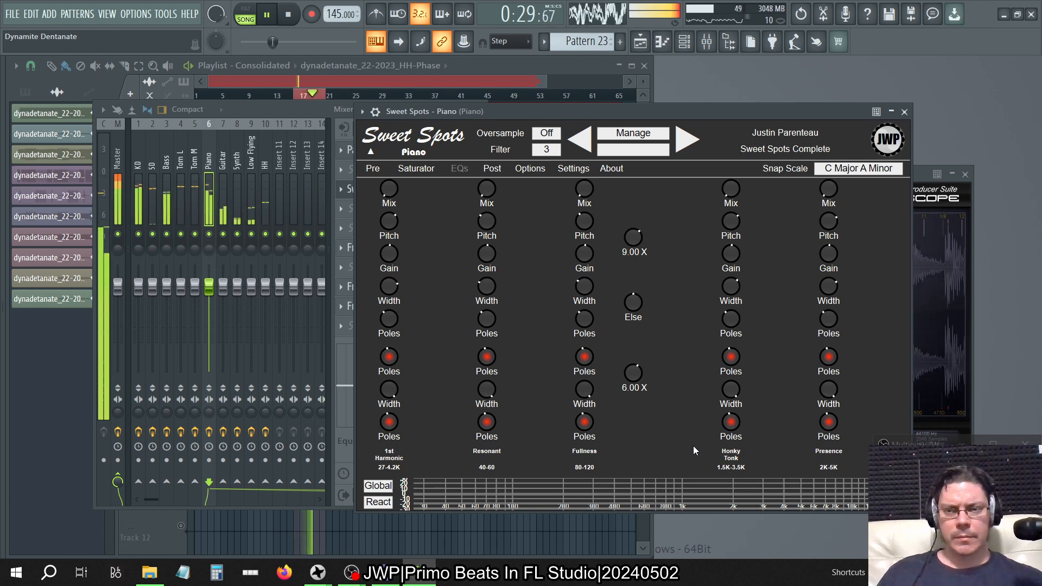
key(space)
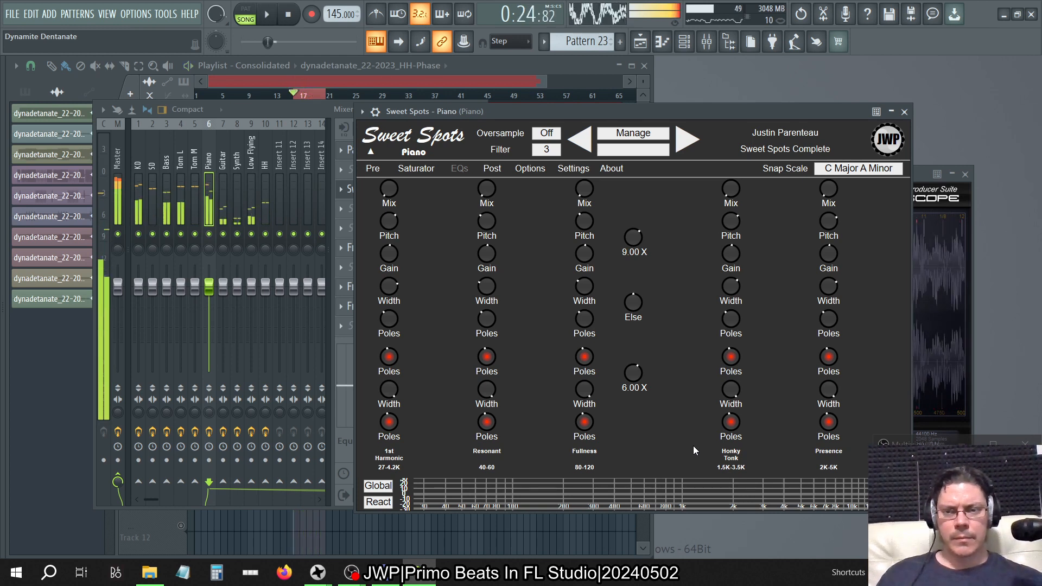
Step: Close the master scope window, recheck the Sweet Spots - Piano settings and close its editor
click(906, 111)
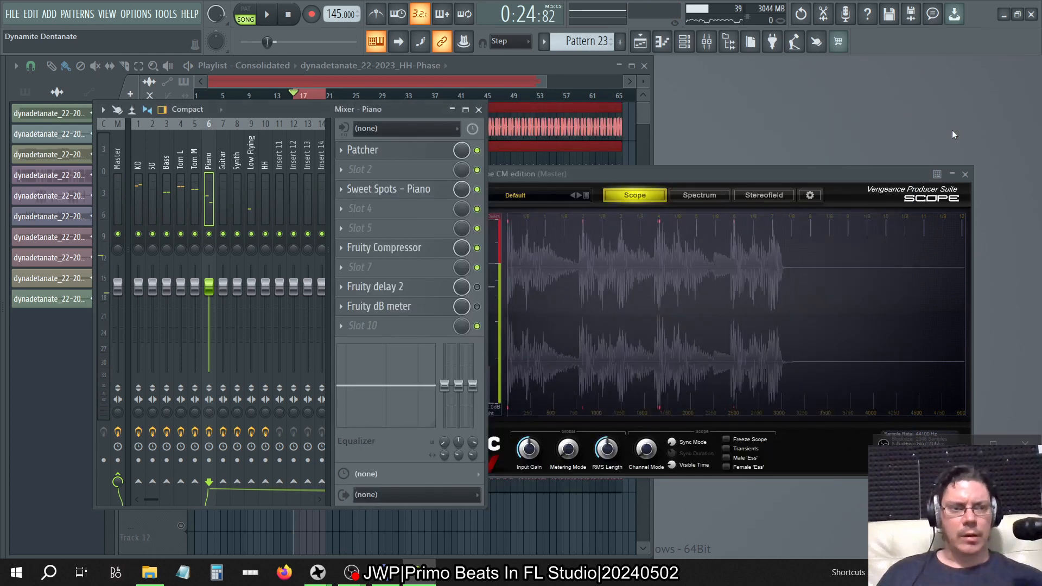
key(Escape)
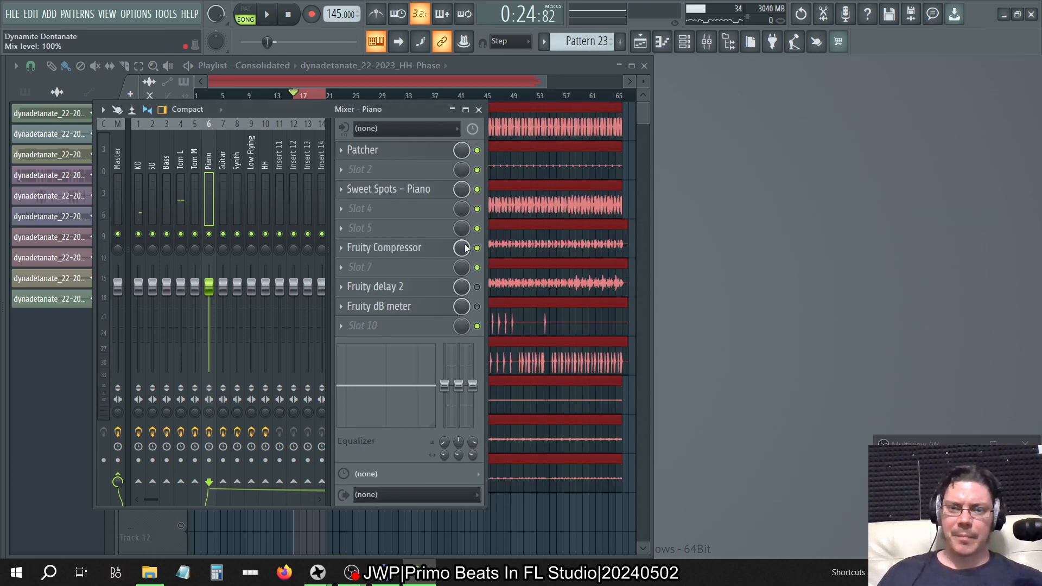
click(413, 248)
click(413, 248)
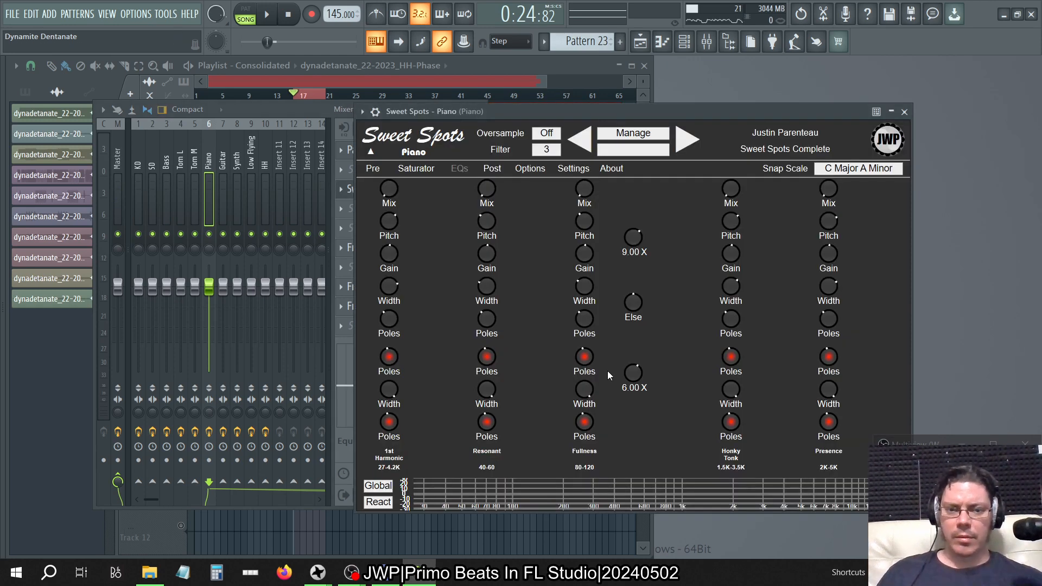
click(904, 111)
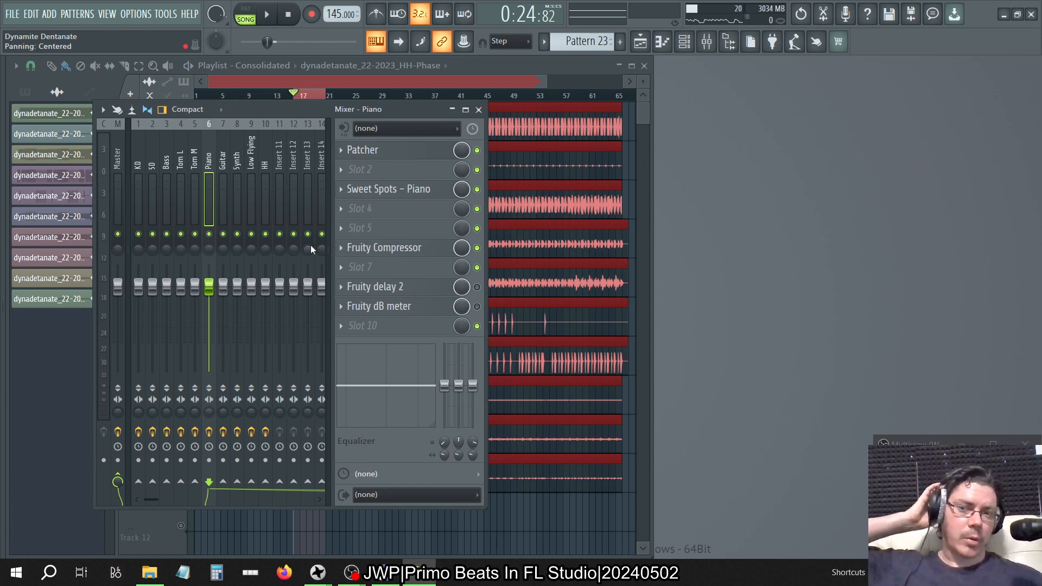
Step: Play the loop and compare the soloed Guitar track with the soloed Piano track, restoring all tracks
right_click(223, 234)
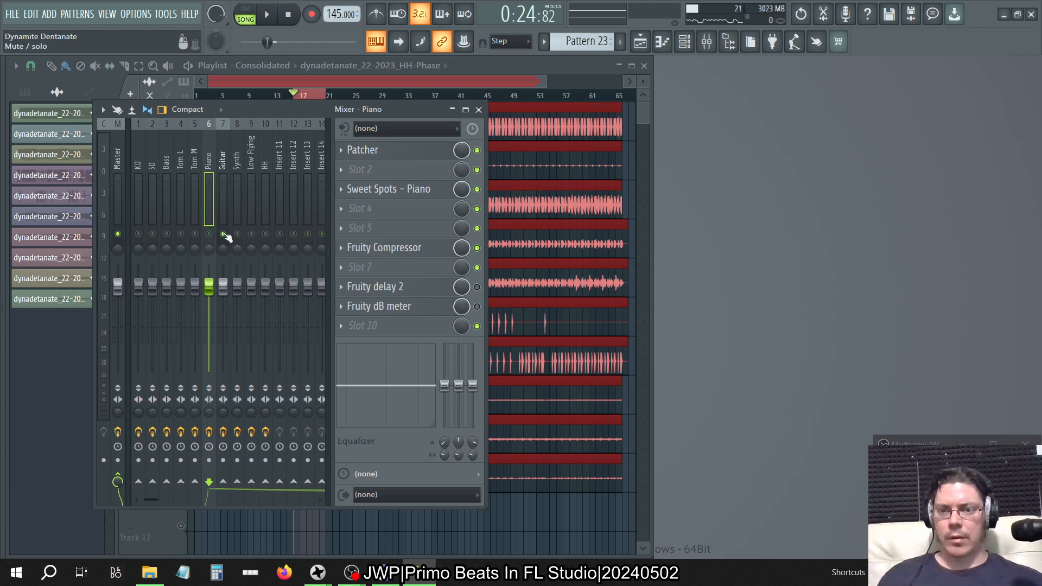
key(space)
right_click(223, 190)
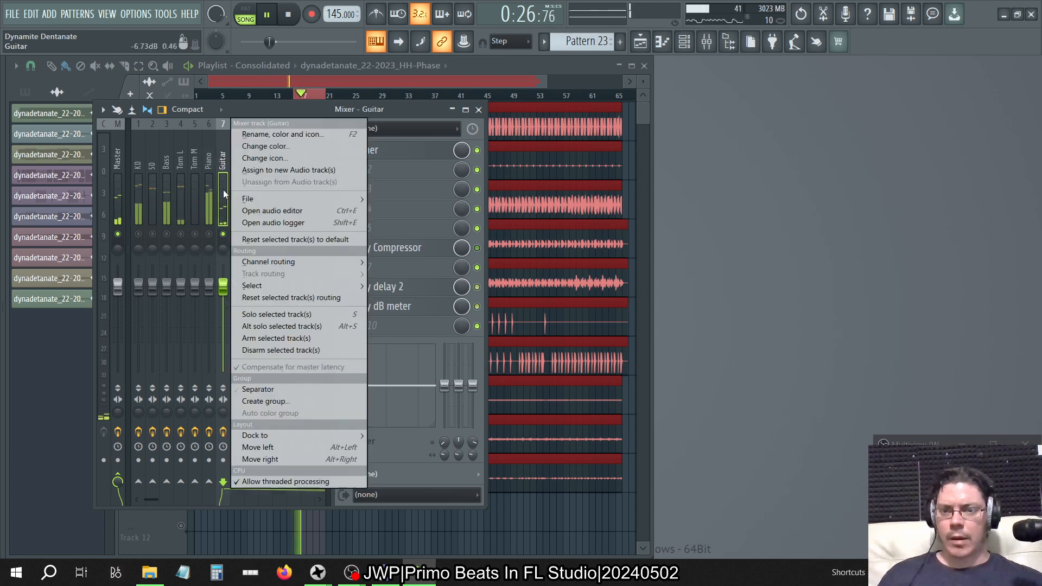
right_click(209, 234)
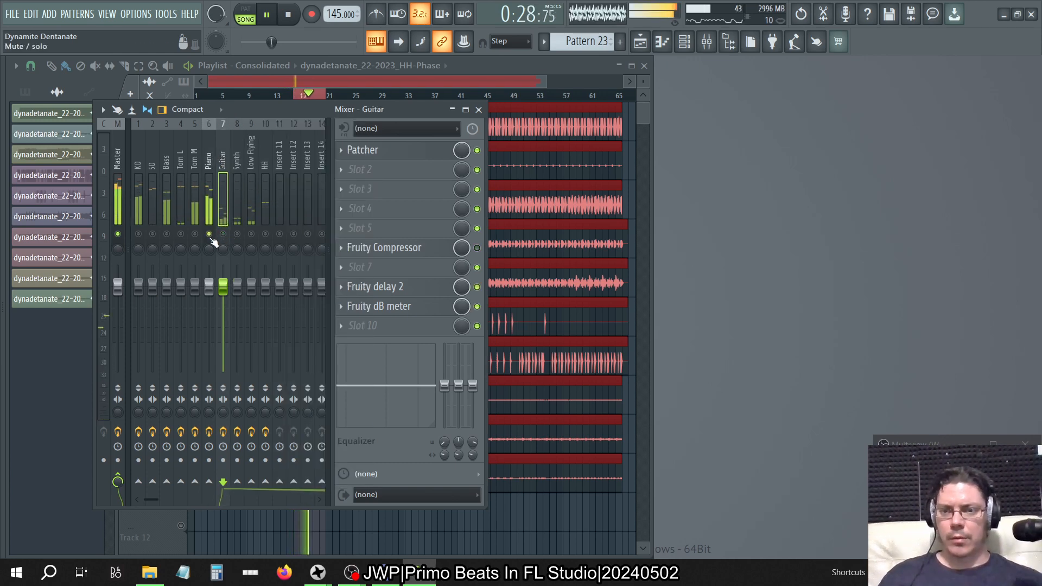
right_click(209, 234)
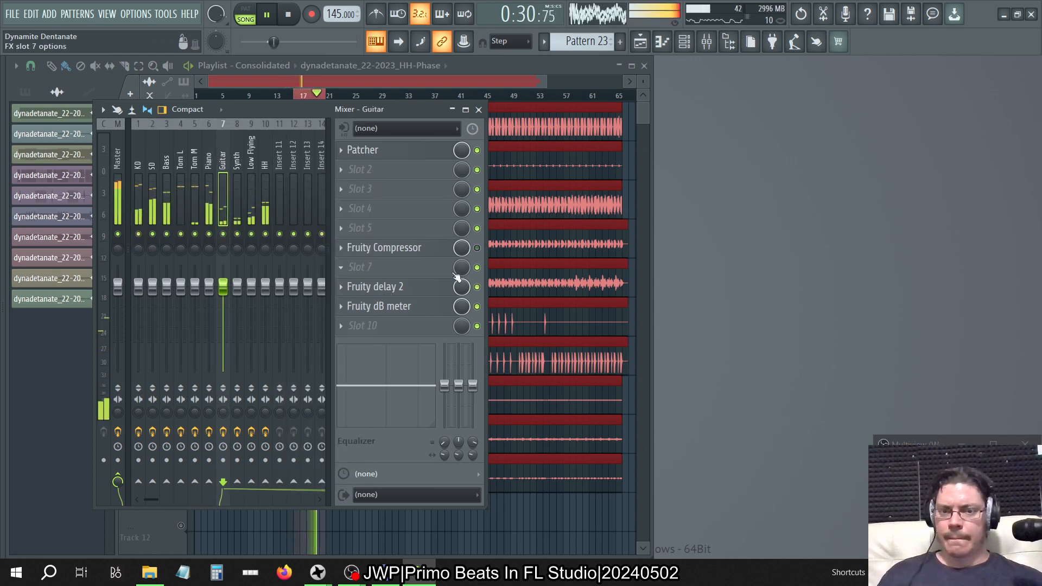
Step: Enable Fruity delay 2 and Fruity dB meter on the Piano track, moving the dB meter down to slot 10
click(213, 152)
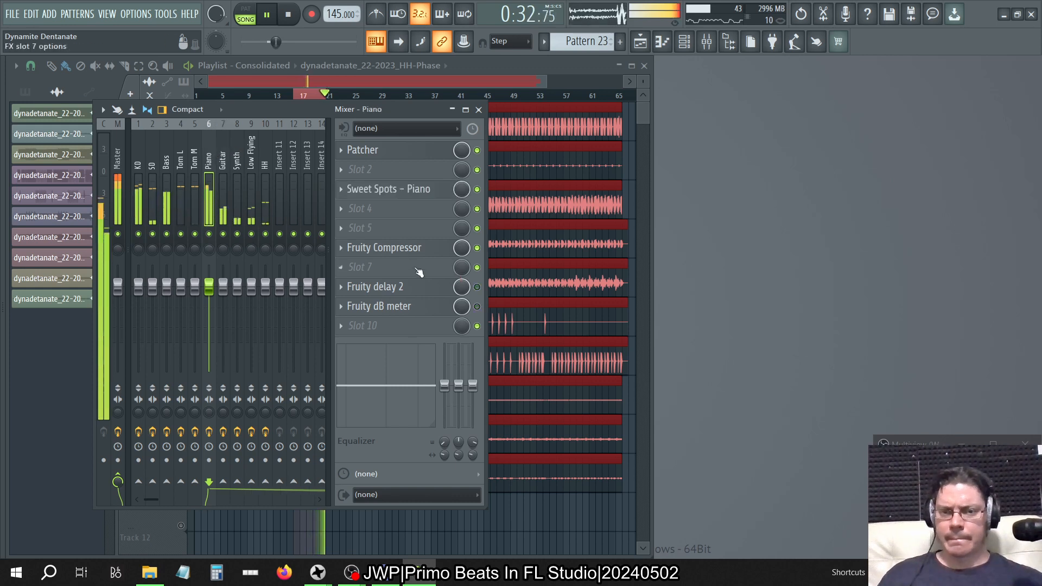
click(476, 287)
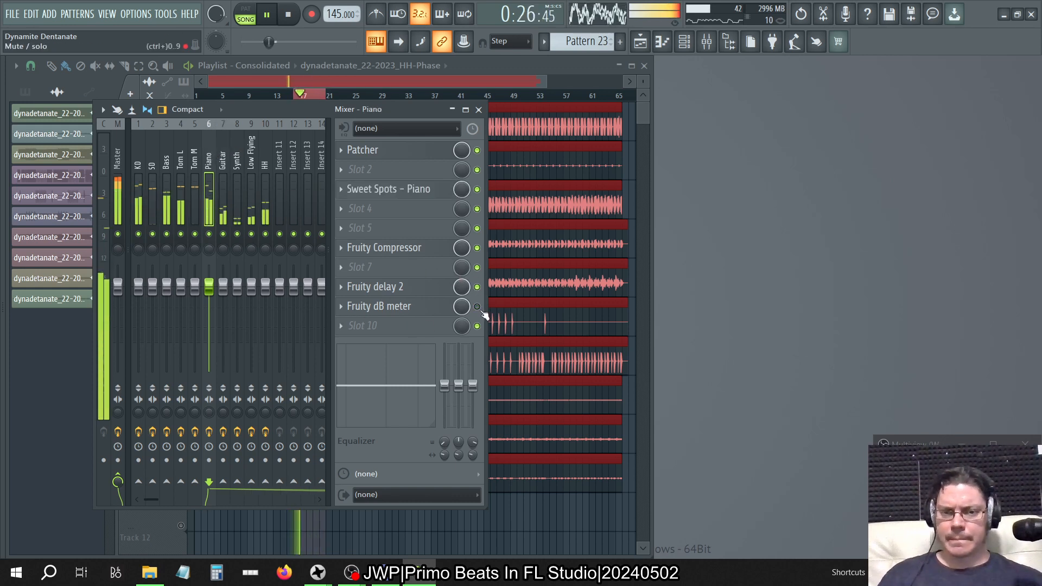
click(340, 306)
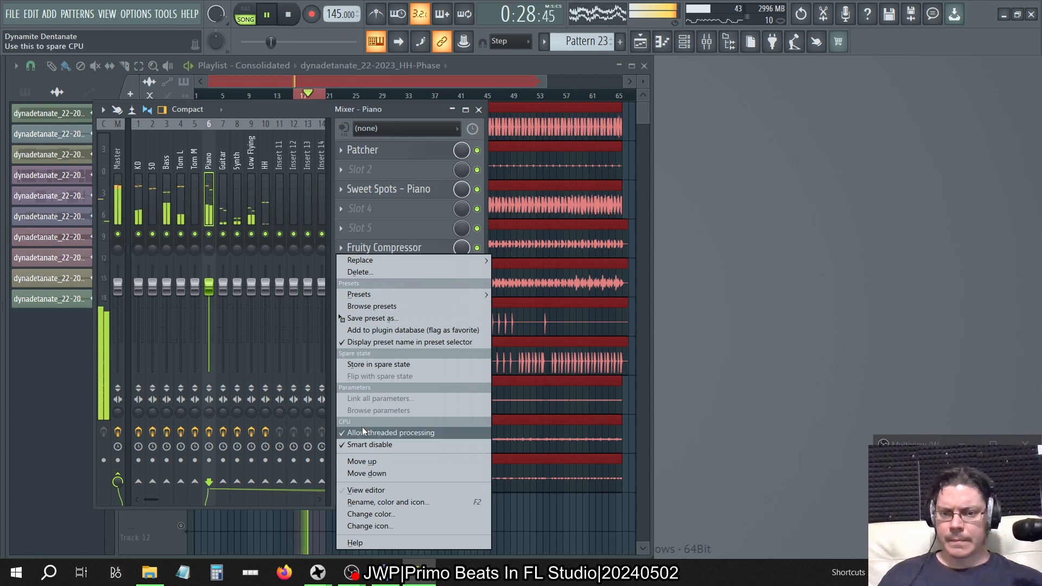
click(366, 473)
Step: Stop playback and add a second Sweet Spots - Piano to slot 7 of the Piano track, closing its editor
click(341, 190)
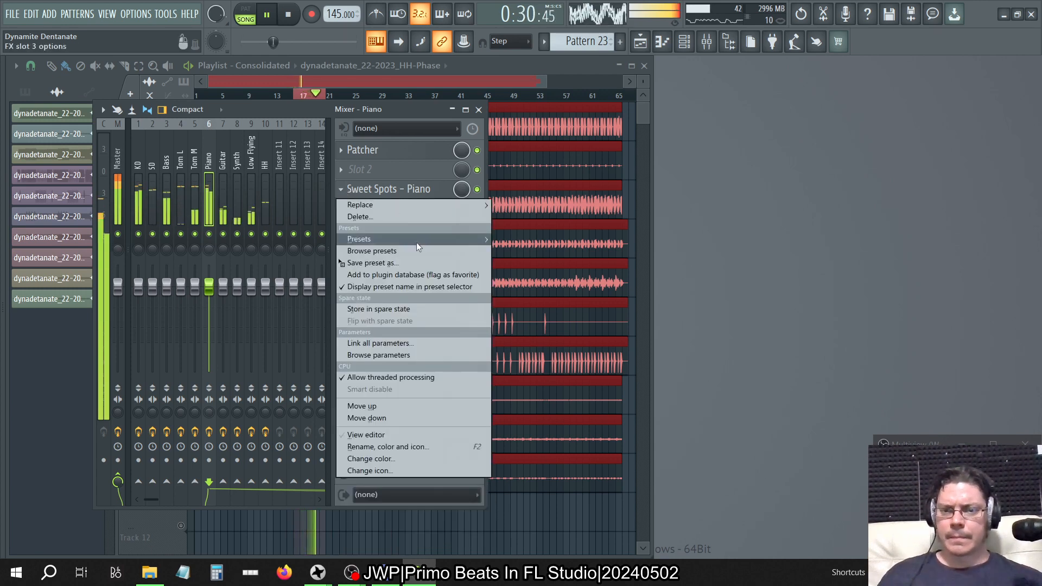
click(411, 109)
key(space)
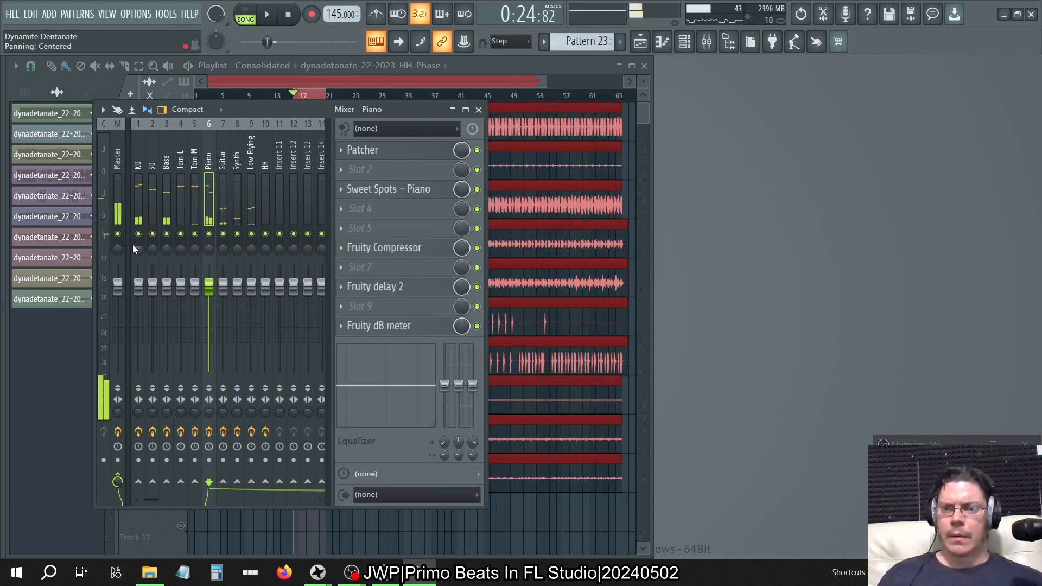
mouse_move(2, 255)
drag(171, 189, 417, 265)
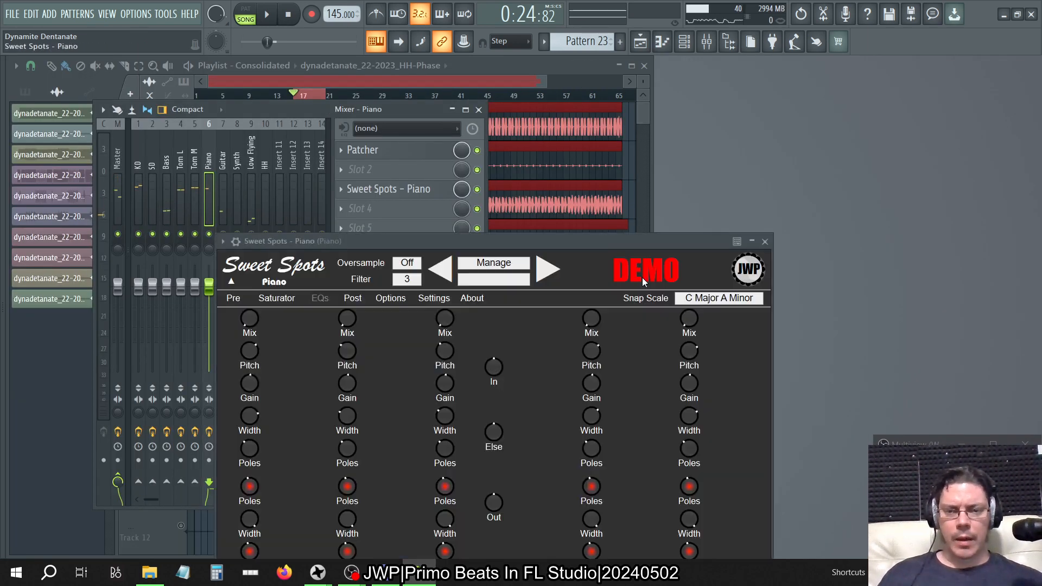
click(768, 242)
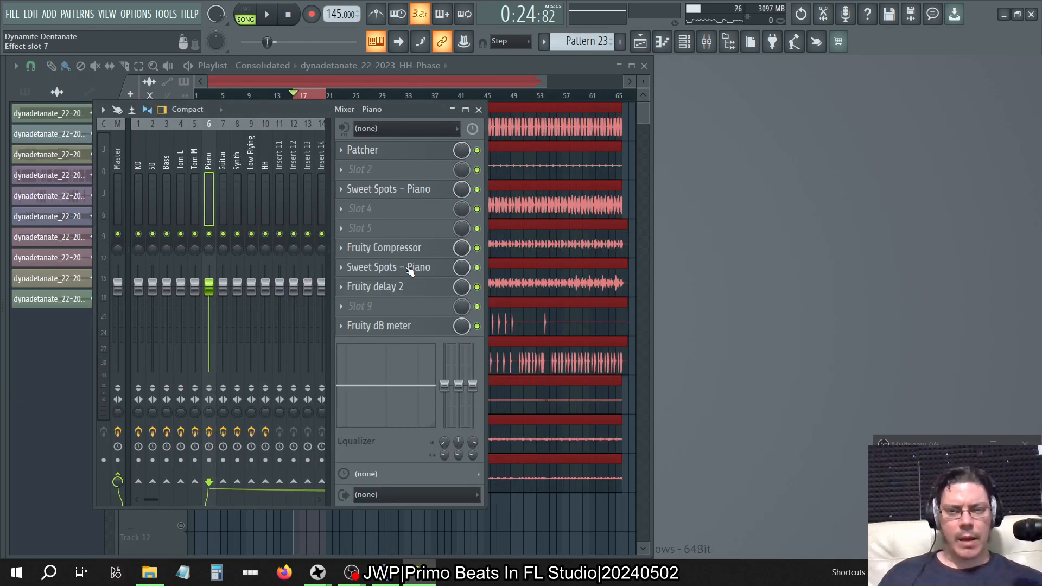
Step: Move the second Sweet Spots - Piano below Fruity delay 2 into slot 8 and open its editor beside the mixer tracks
mouse_move(409, 271)
mouse_down()
mouse_move(409, 310)
mouse_move(410, 228)
mouse_move(410, 271)
mouse_up()
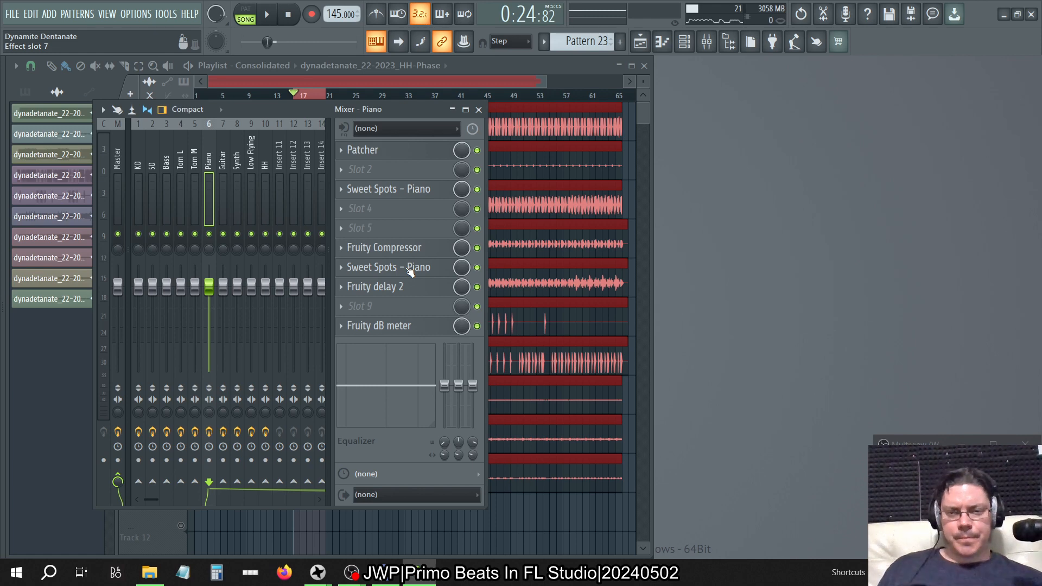
mouse_move(409, 271)
mouse_down()
mouse_move(409, 309)
mouse_move(409, 291)
mouse_up()
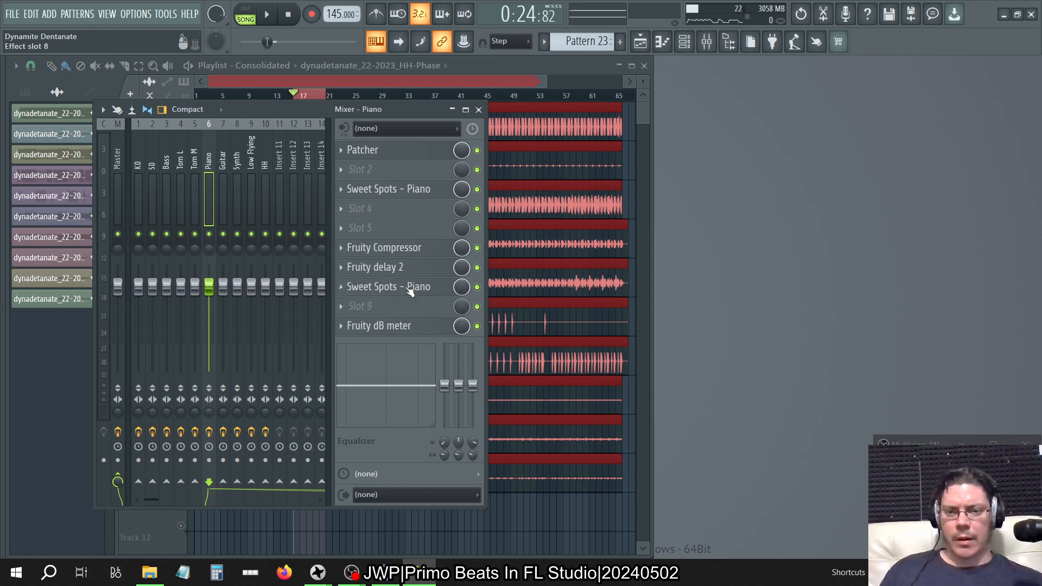
click(410, 291)
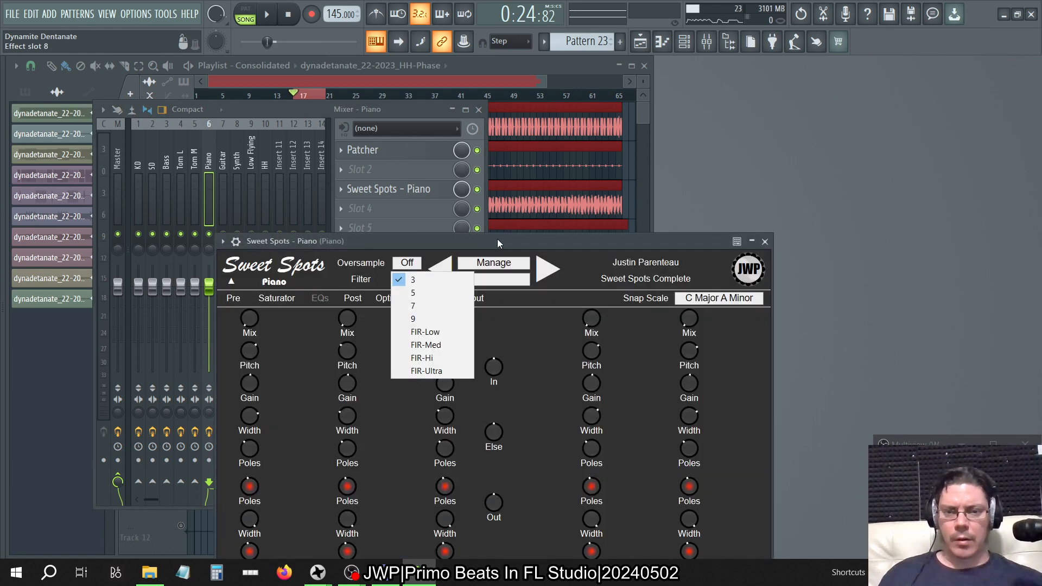
click(500, 239)
drag(502, 241, 644, 88)
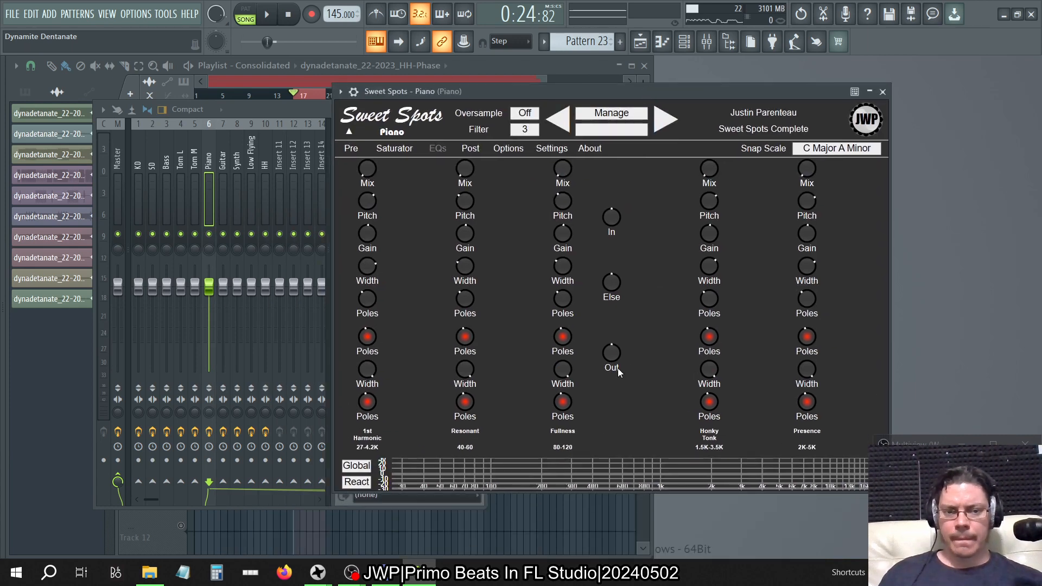
Step: Lower the slot 8 Sweet Spots - Piano Out level to -30.0 X, play the full mix and raise it gradually to 0.0 X
mouse_move(617, 369)
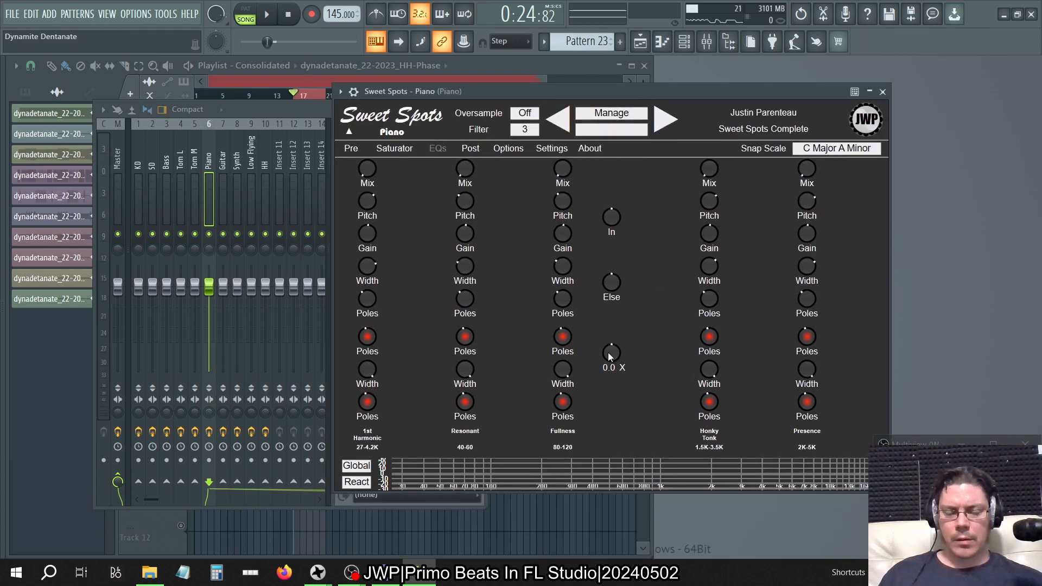
scroll(608, 378, down, 10)
key(space)
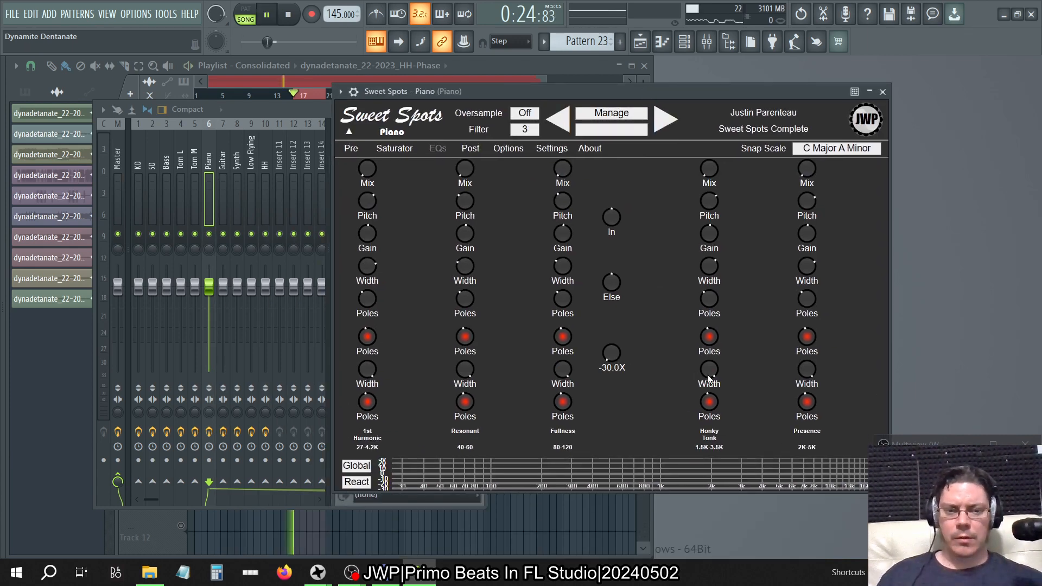
drag(615, 375, 601, 326)
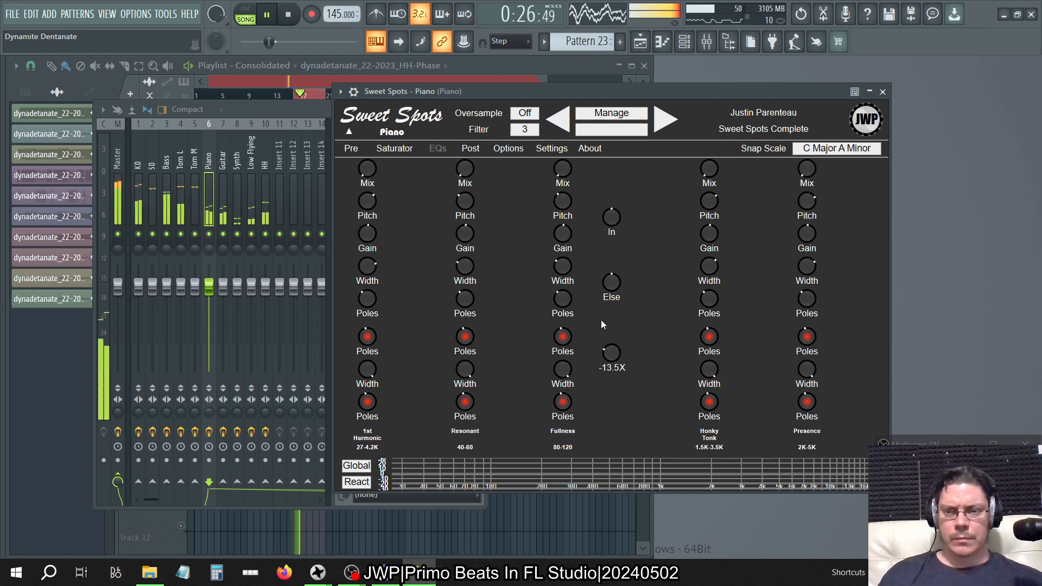
drag(607, 334, 607, 326)
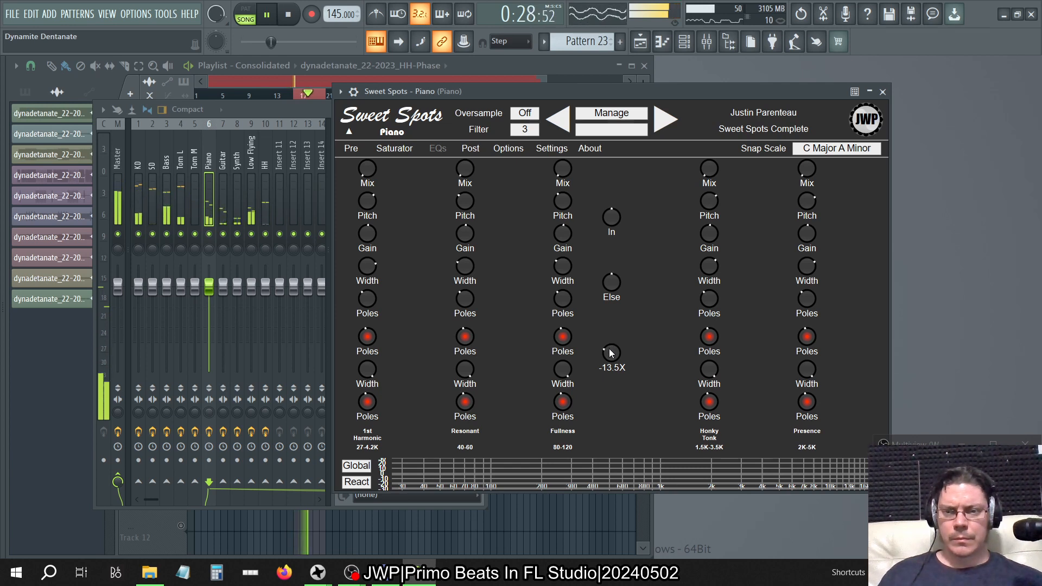
drag(604, 130, 598, 376)
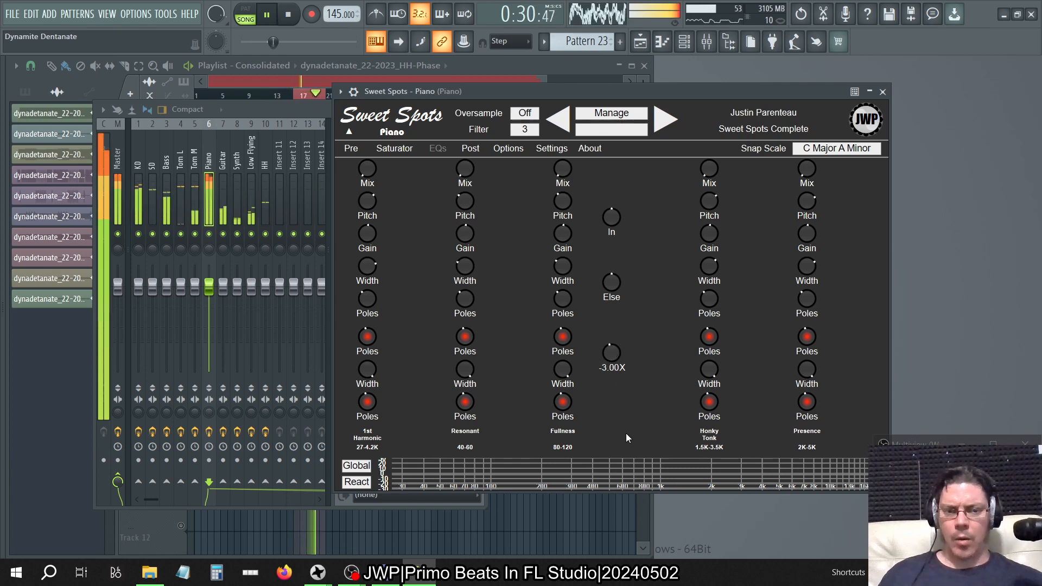
drag(626, 434, 624, 421)
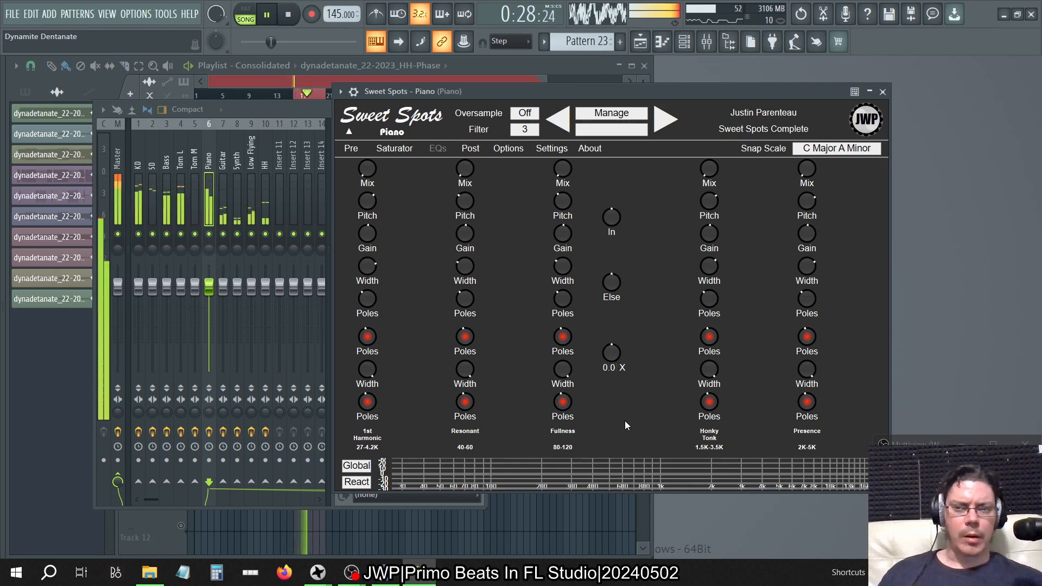
Step: Drop the slot 8 Sweet Spots - Piano Out level to -30.0 X, raise it to -6.00 X by ear and close the editor
drag(624, 421, 624, 505)
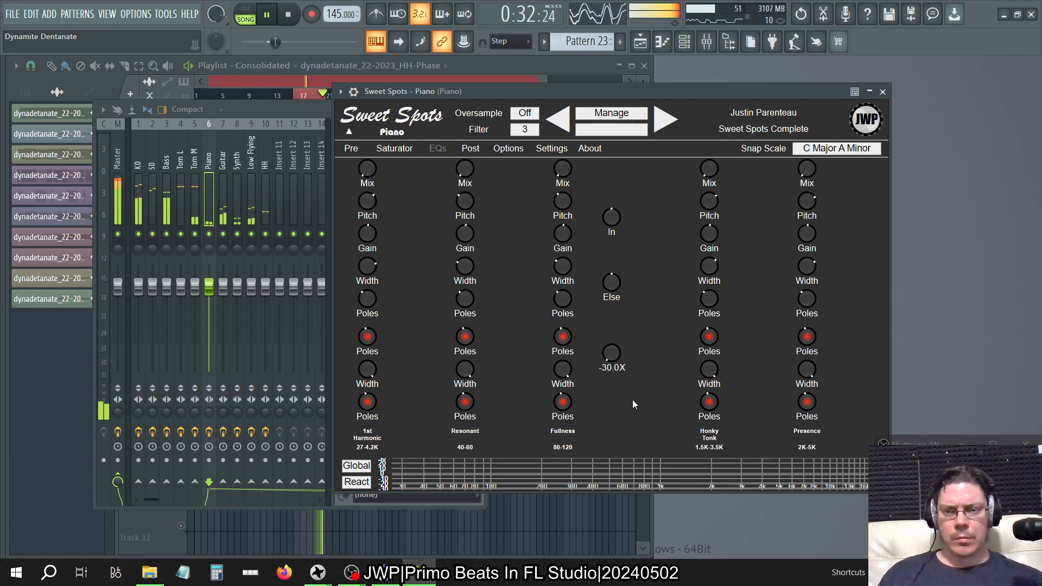
drag(633, 399, 619, 372)
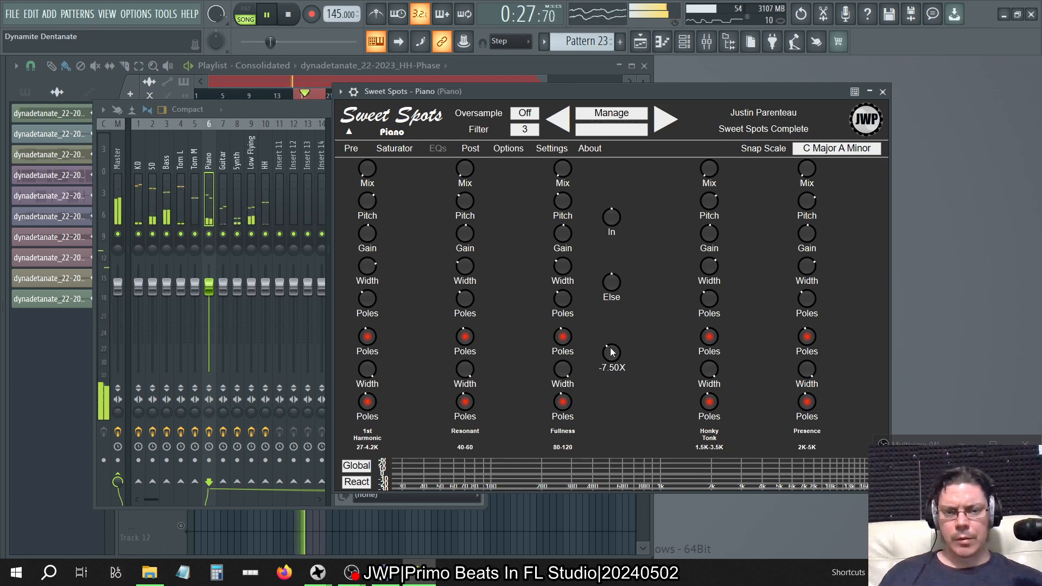
drag(611, 354, 611, 348)
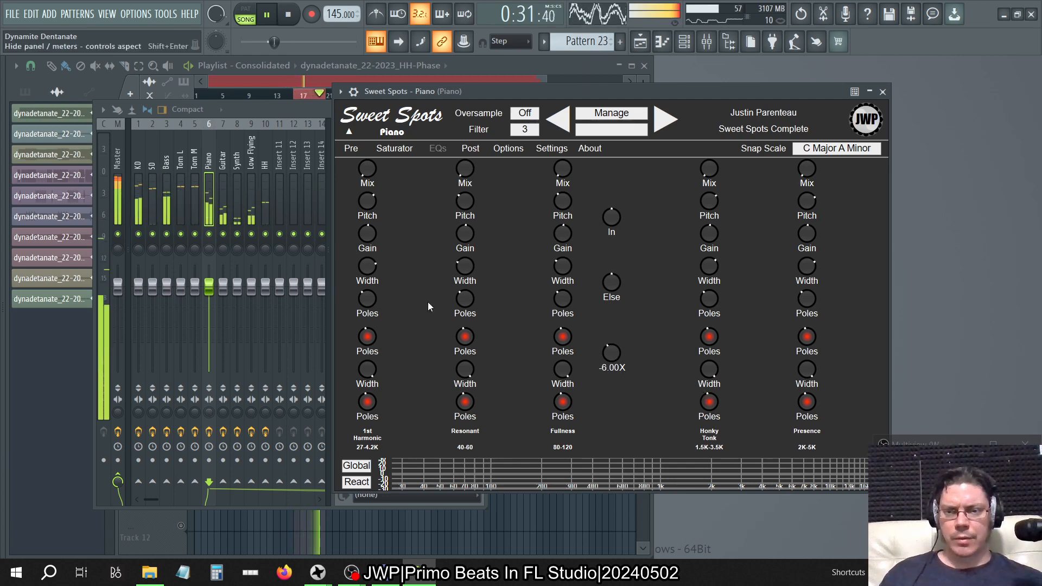
click(882, 92)
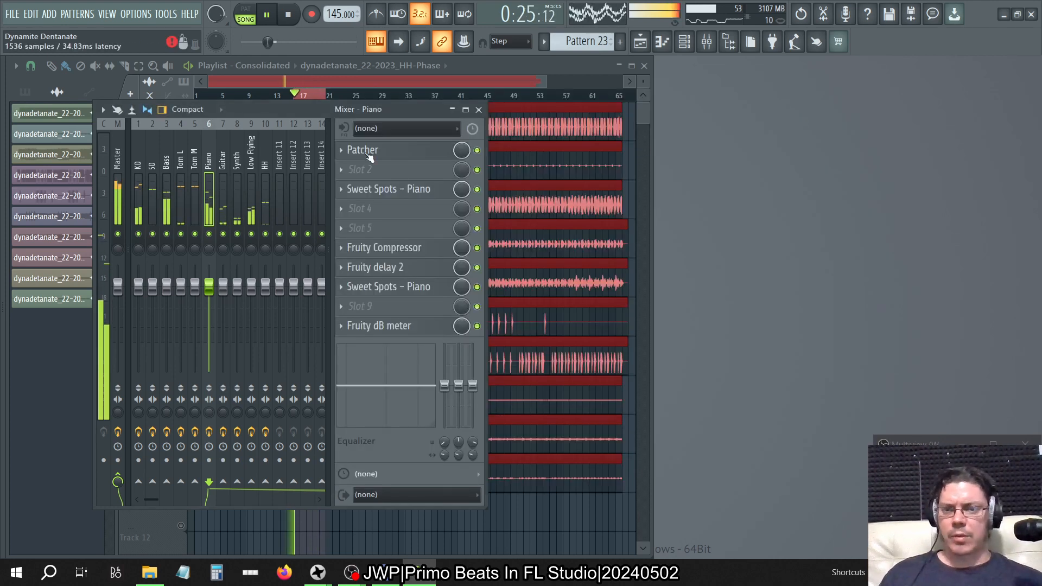
Step: Lower the slot 8 Sweet Spots - Piano Out level to -7.50 X and mute the Guitar, Synth, Low Flying and HH tracks
right_click(167, 234)
right_click(167, 235)
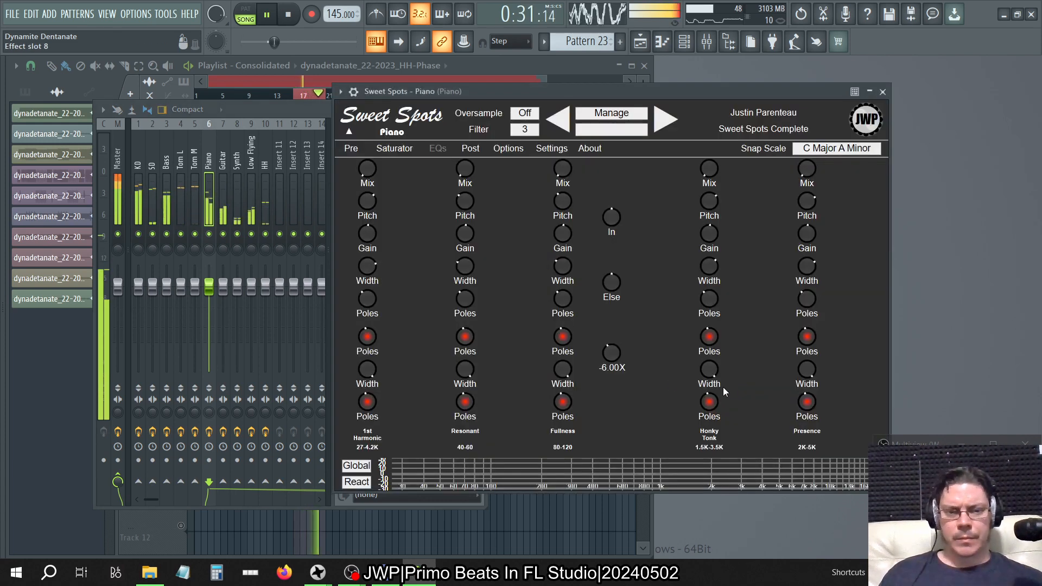
drag(610, 356, 612, 363)
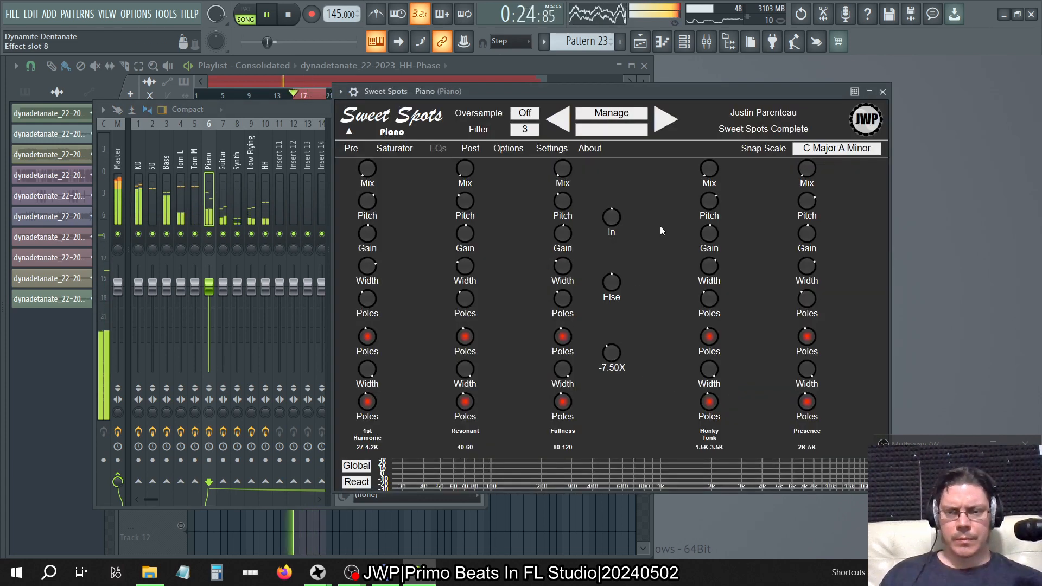
click(224, 234)
click(238, 234)
click(252, 235)
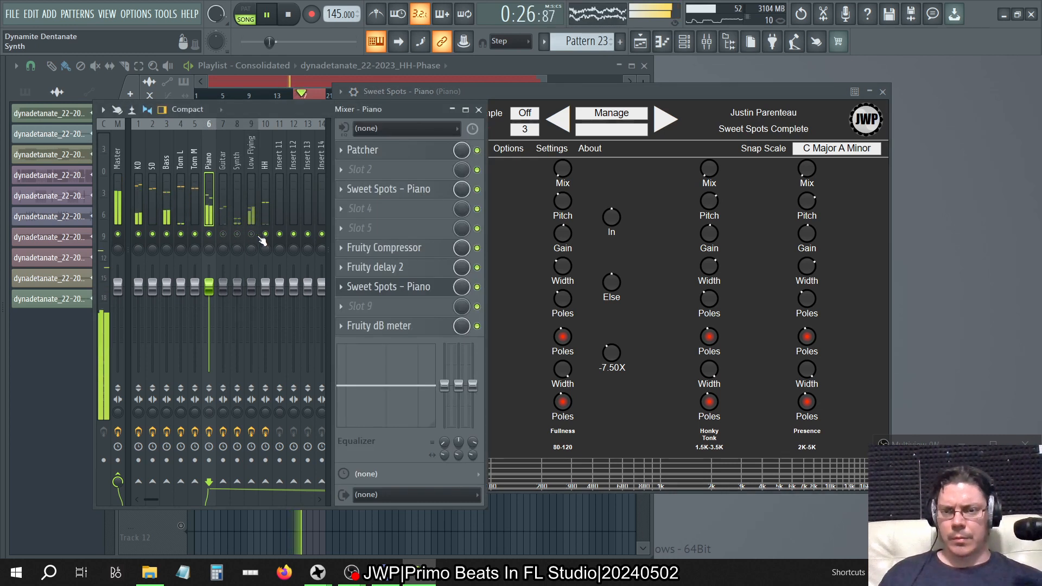
Step: Drop the slot 8 Sweet Spots - Piano Out level, raise it by ear from -22.5 X to about -12.0 X and close the editor
click(611, 355)
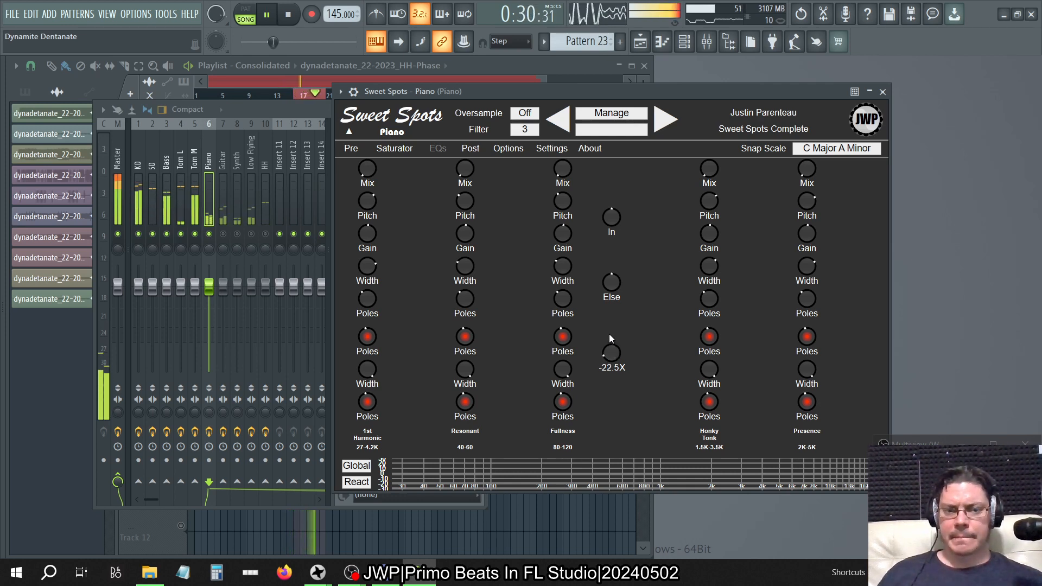
drag(609, 334, 608, 311)
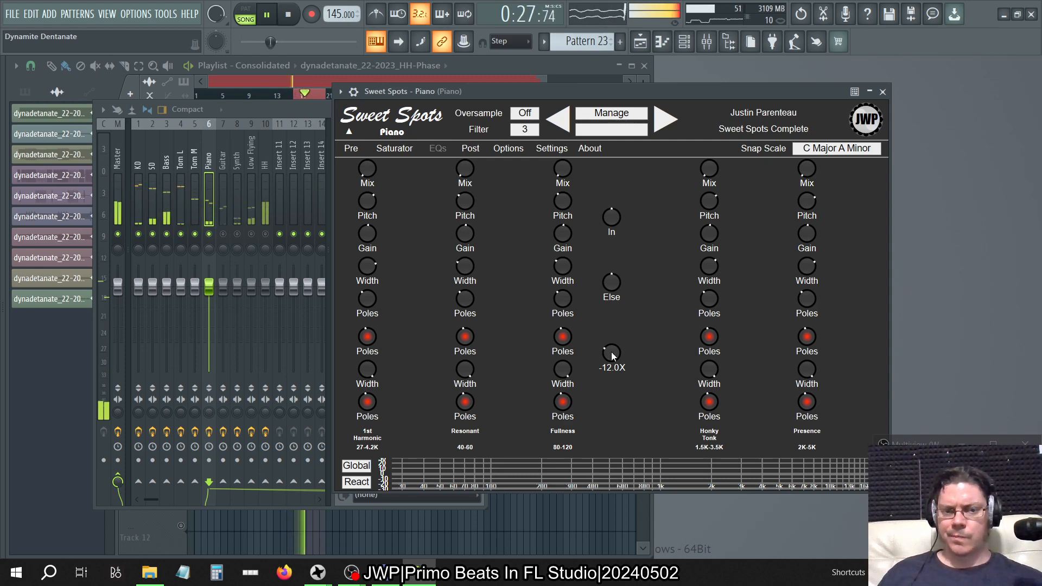
scroll(612, 354, up, 3)
click(882, 91)
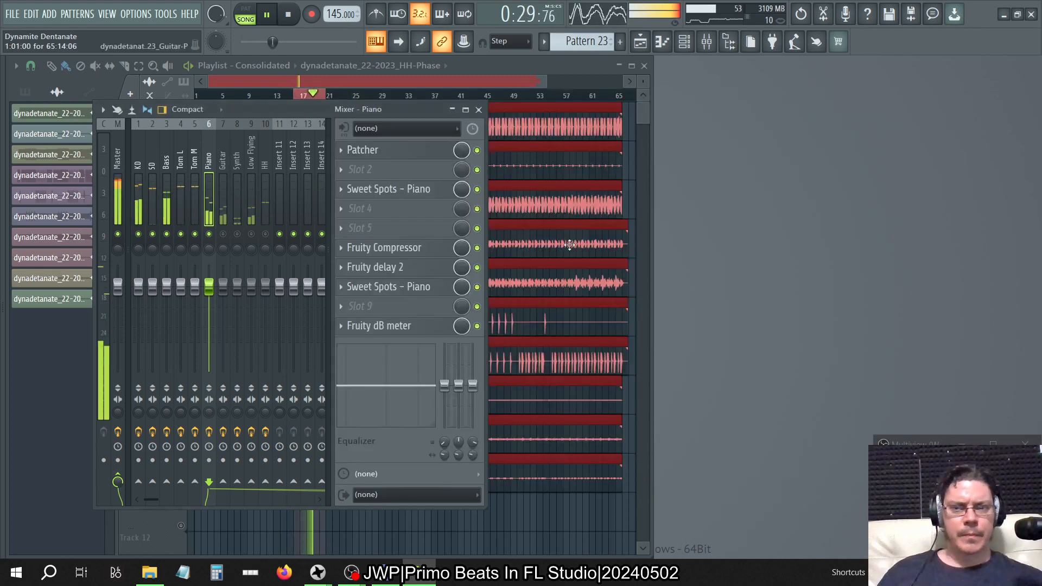
Step: Solo the Guitar track, keeping the mixer open over the playlist
click(211, 235)
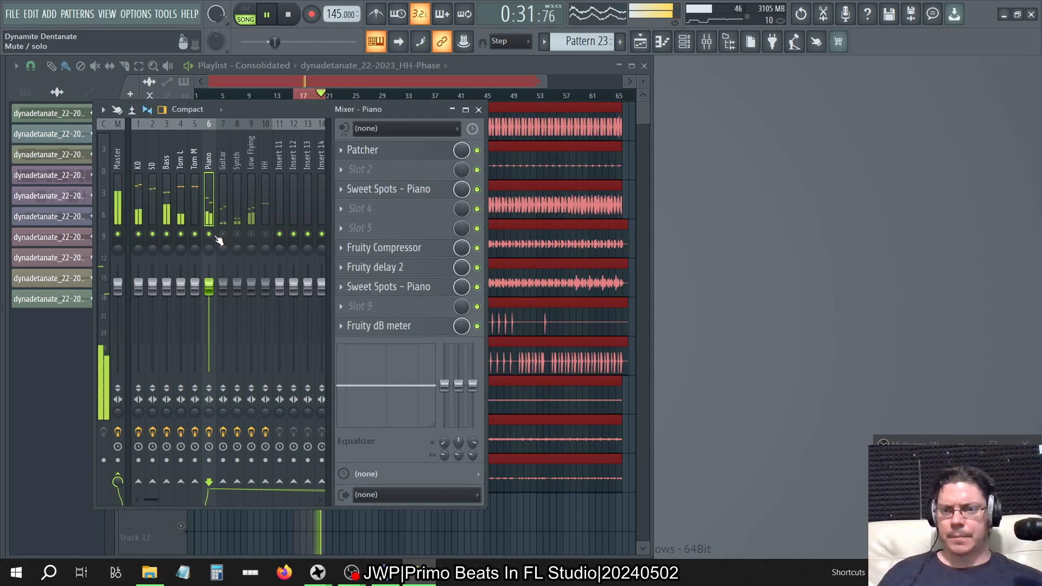
right_click(224, 235)
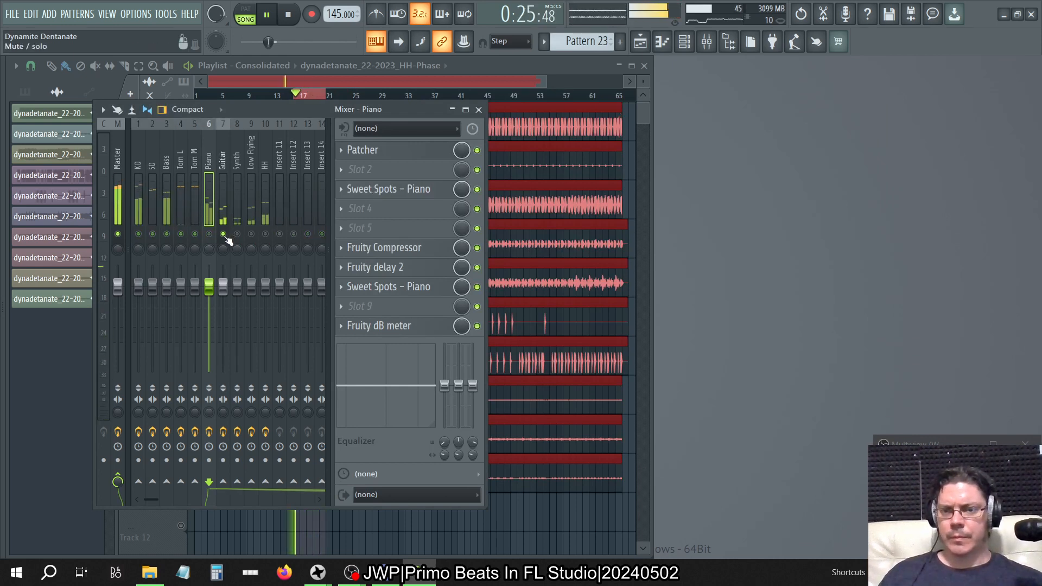
key(F9)
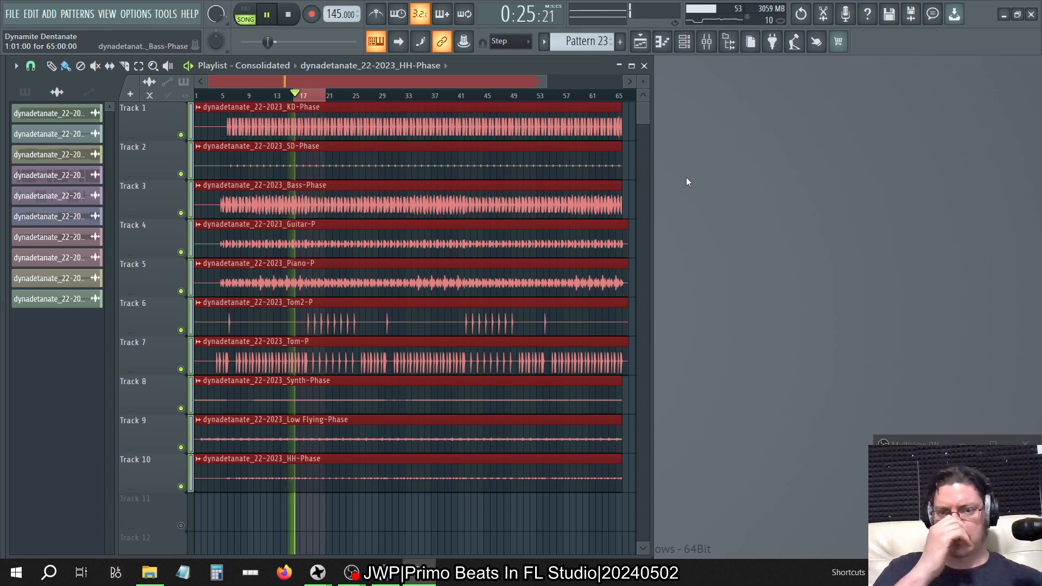
click(706, 41)
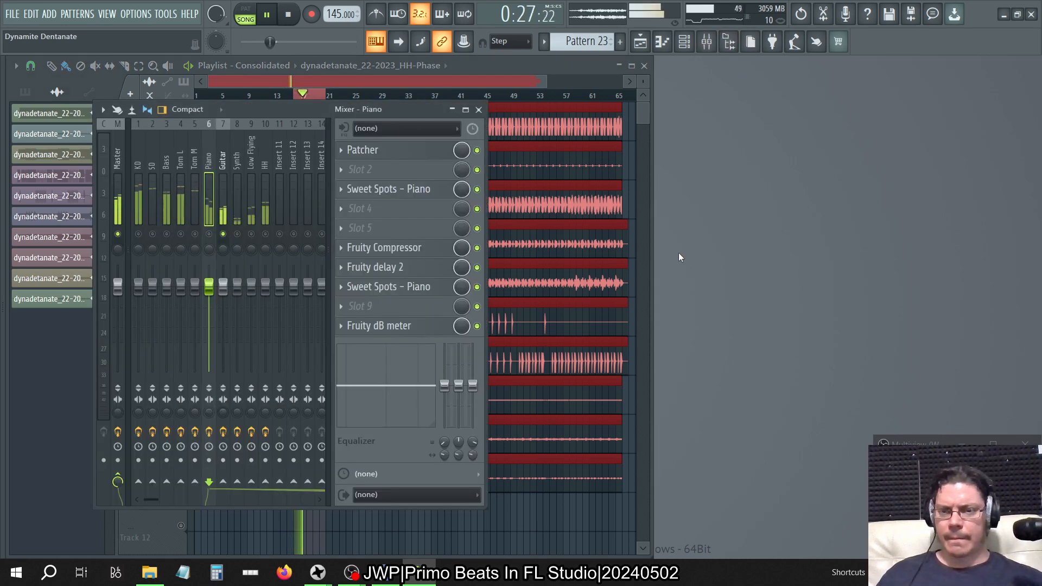
Step: Compare the effect chains of the Piano and Guitar tracks and switch off Fruity delay 2 on the Guitar track
click(223, 151)
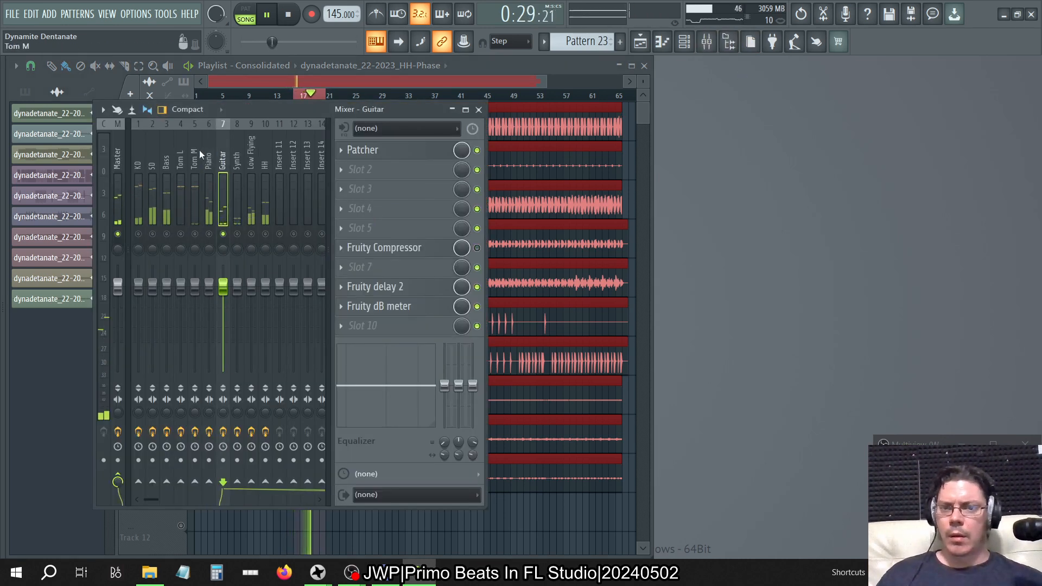
click(199, 149)
click(221, 149)
click(212, 152)
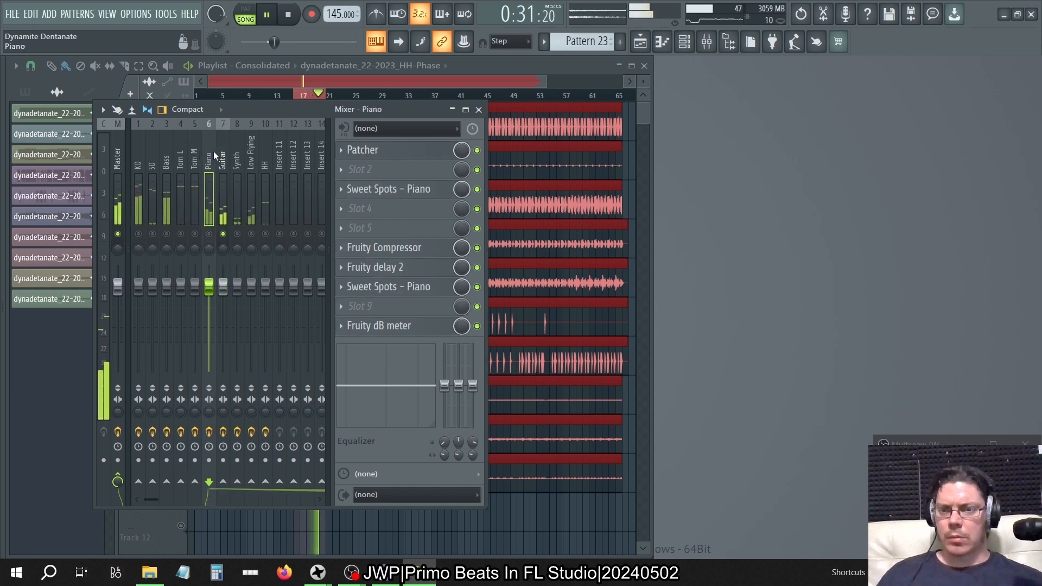
click(237, 158)
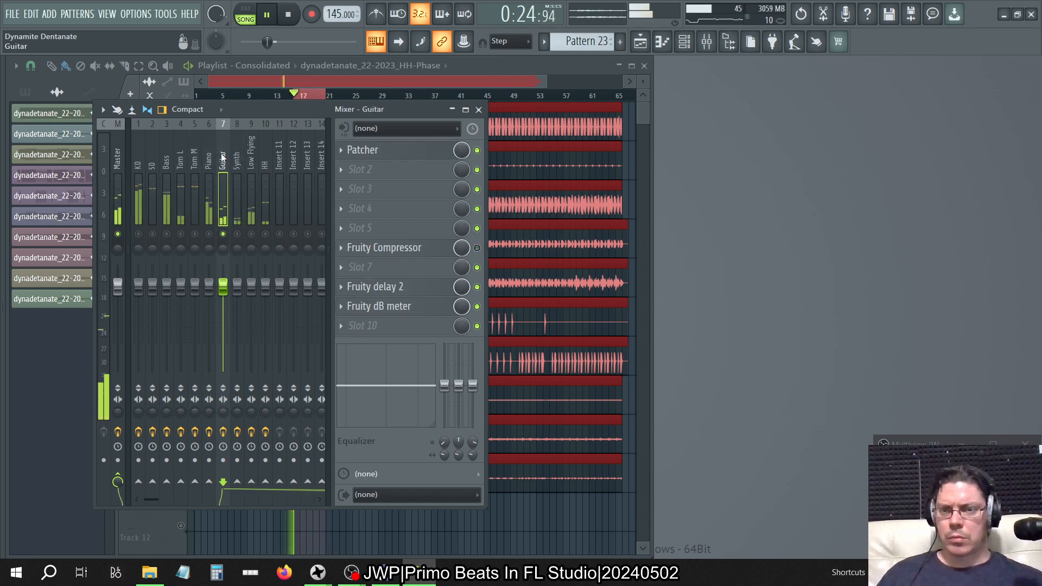
click(209, 155)
click(223, 155)
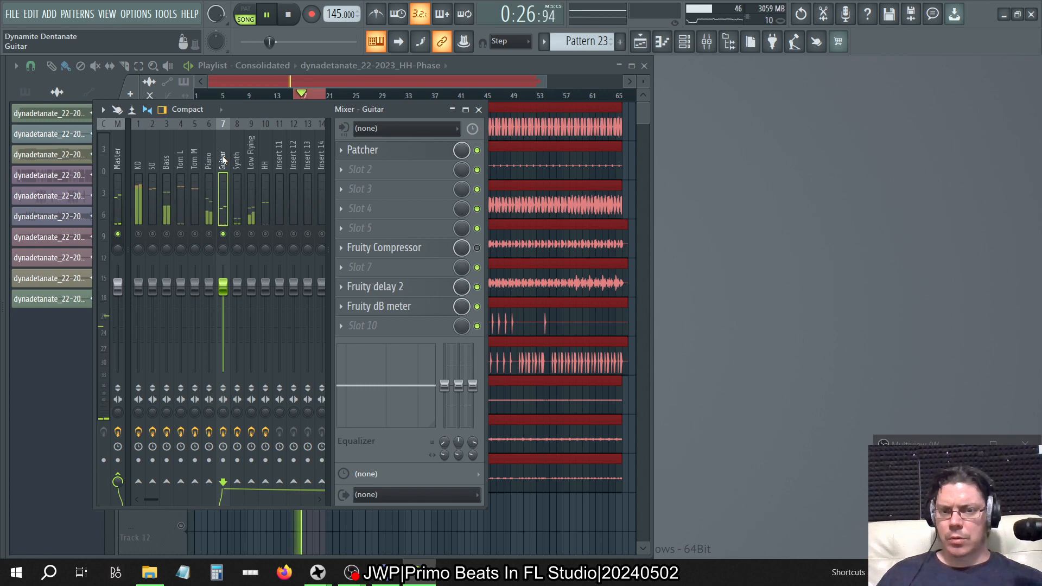
click(477, 248)
click(477, 287)
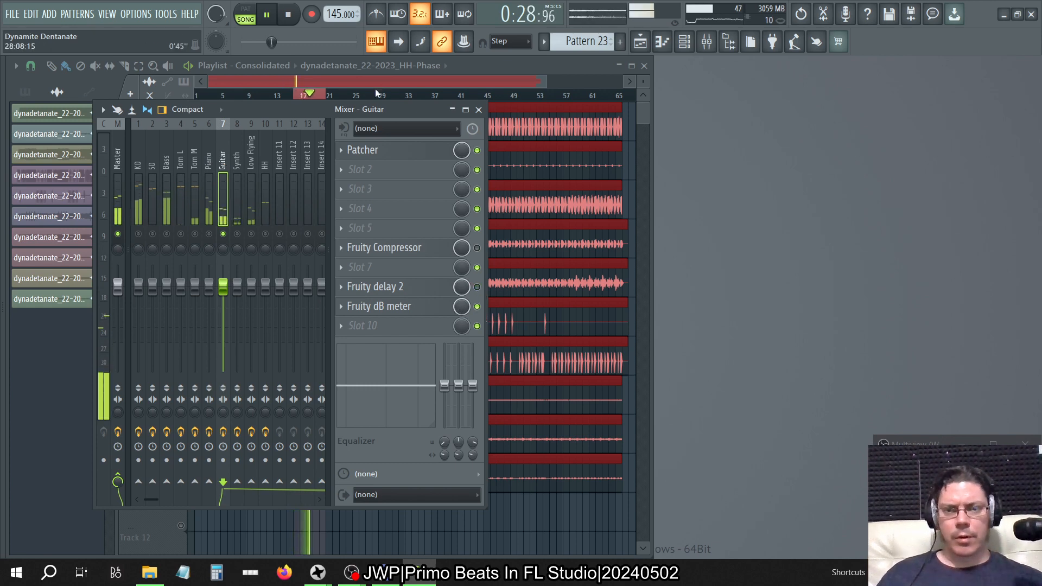
Step: Add Sweet Spots - Electric Guitar from the plugin browser to slot 2 of the Guitar track
mouse_move(1, 225)
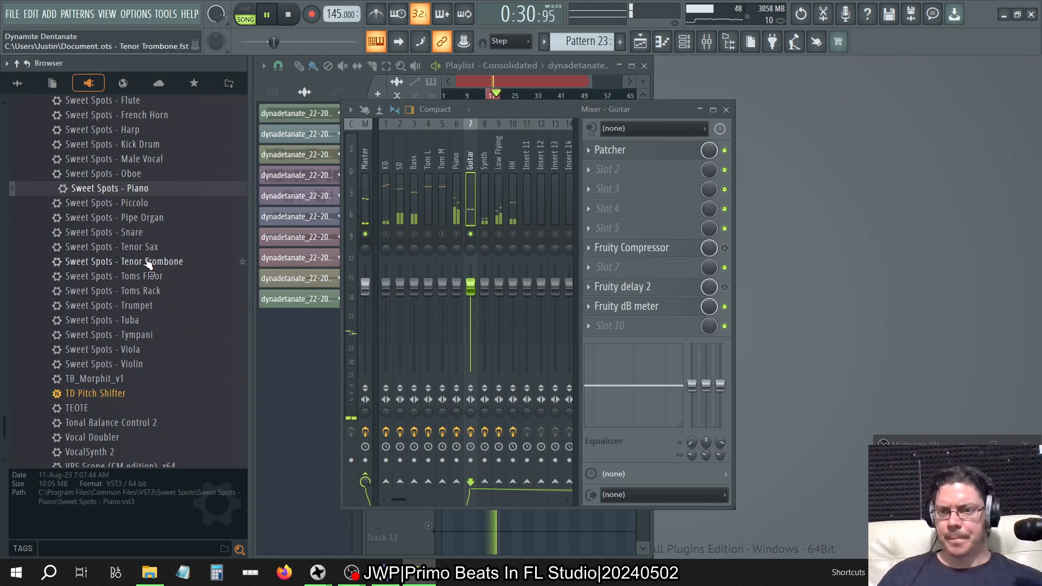
scroll(147, 266, up, 5)
click(161, 160)
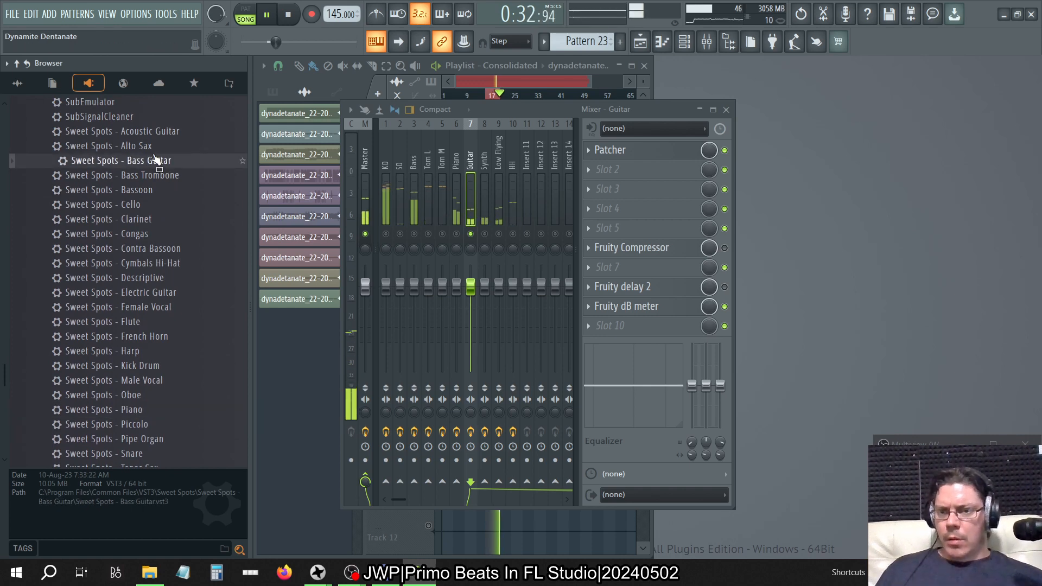
drag(160, 292, 403, 172)
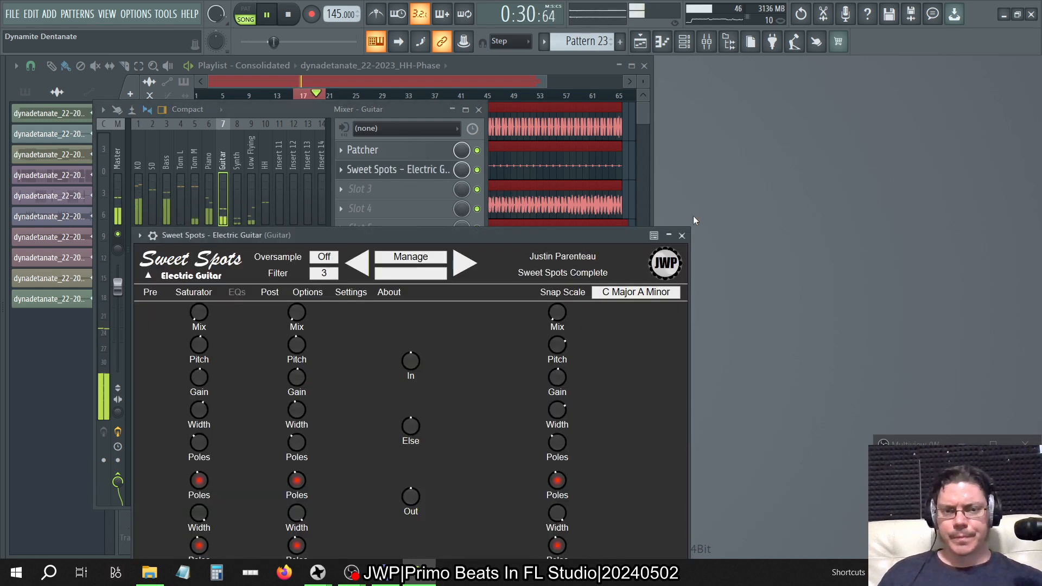
Step: Load the Rhythm preset in the Guitar track's Fruity Compressor, reset its gain to 0.0 dB and close the compressor
click(428, 112)
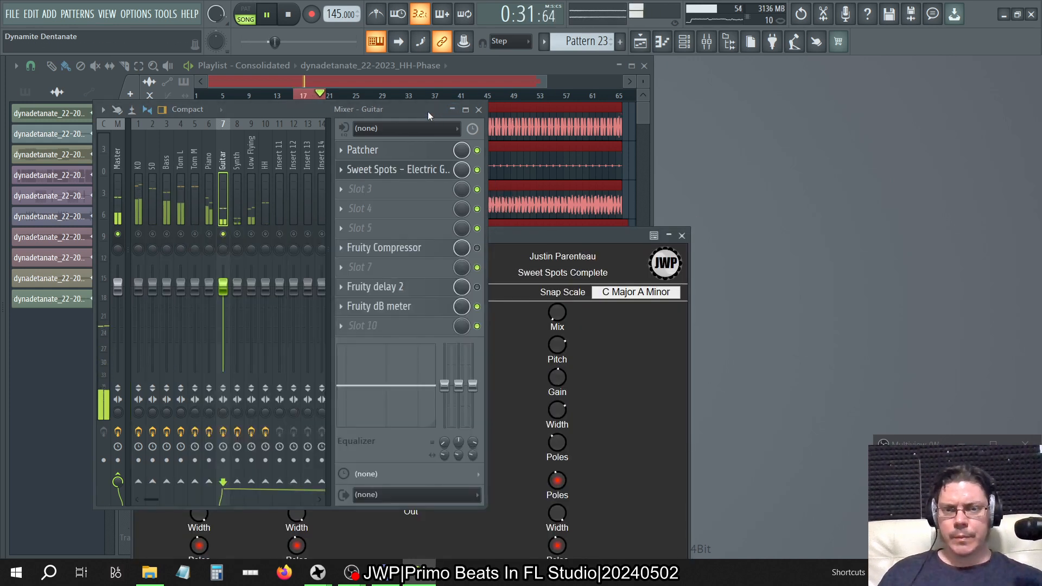
click(442, 248)
click(590, 91)
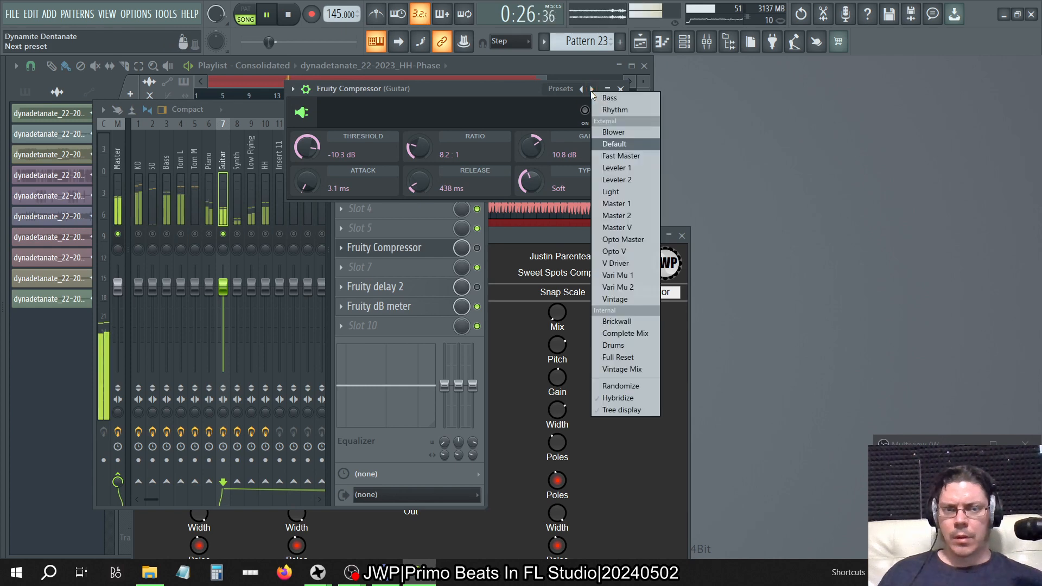
click(610, 110)
right_click(529, 155)
click(541, 158)
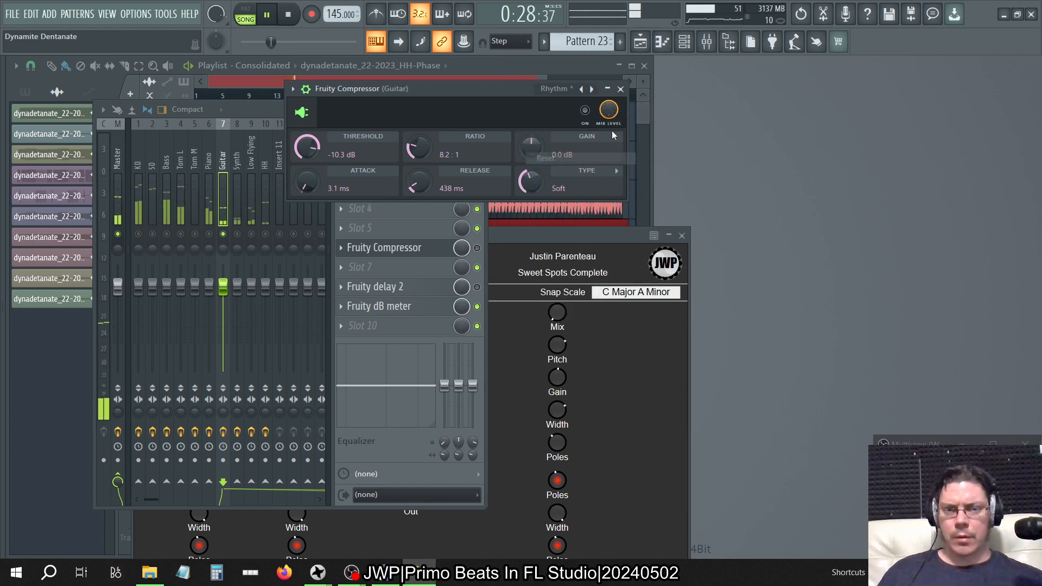
click(620, 89)
Step: Move the Sweet Spots - Electric Guitar editor beside the mixer so the Guitar effect slots are reachable
click(513, 235)
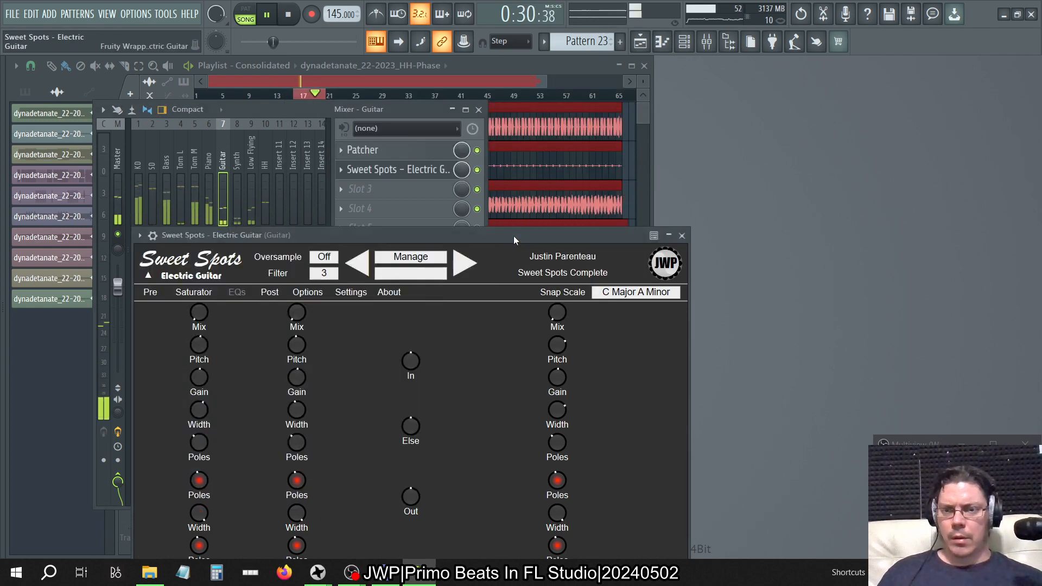
drag(513, 236, 895, 100)
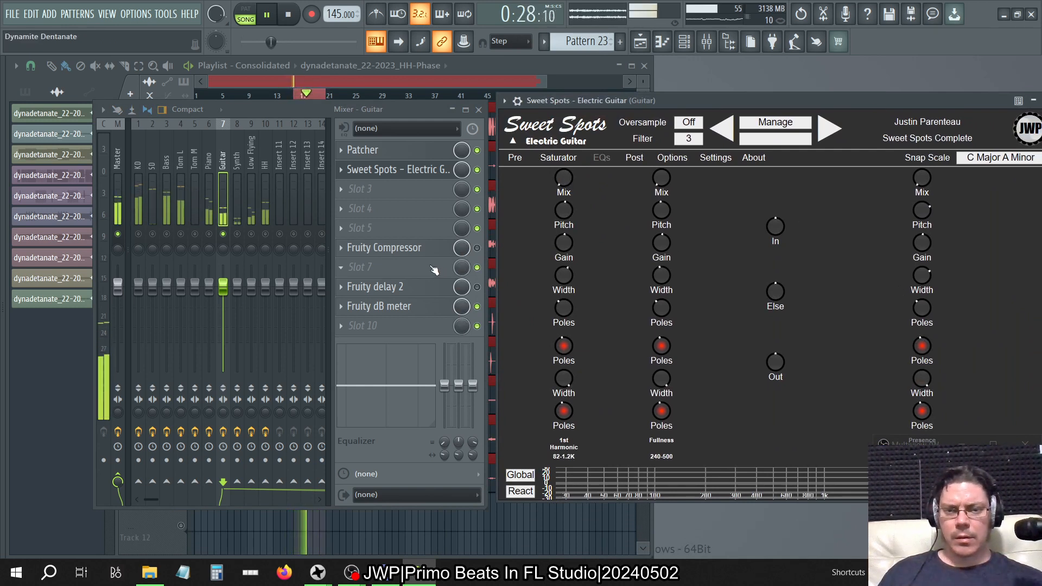
click(420, 250)
click(421, 251)
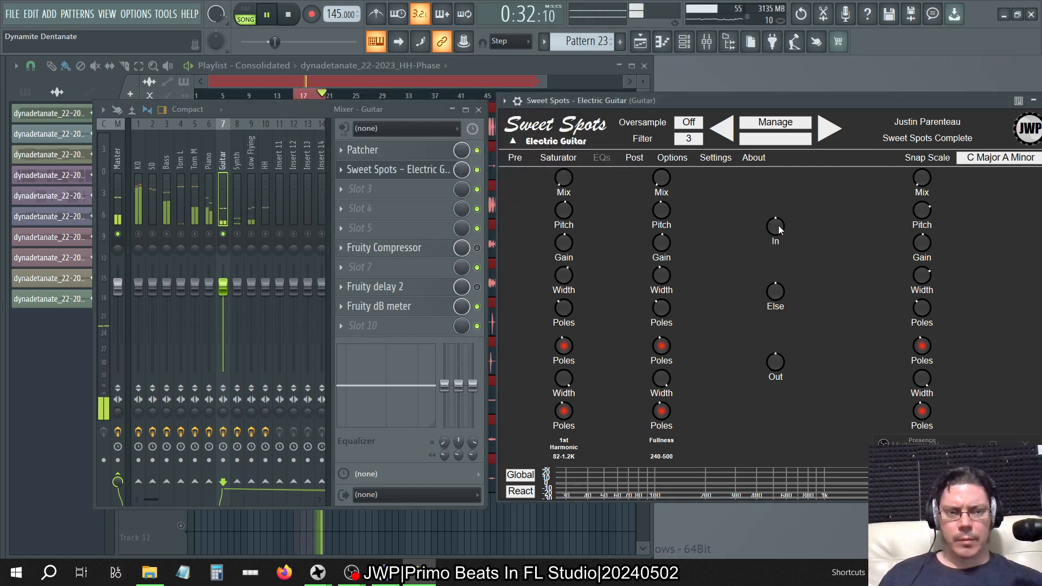
Step: Raise the Sweet Spots - Electric Guitar In level to 15.0 X by ear and enable the Guitar track's Fruity Compressor
right_click(778, 226)
click(796, 263)
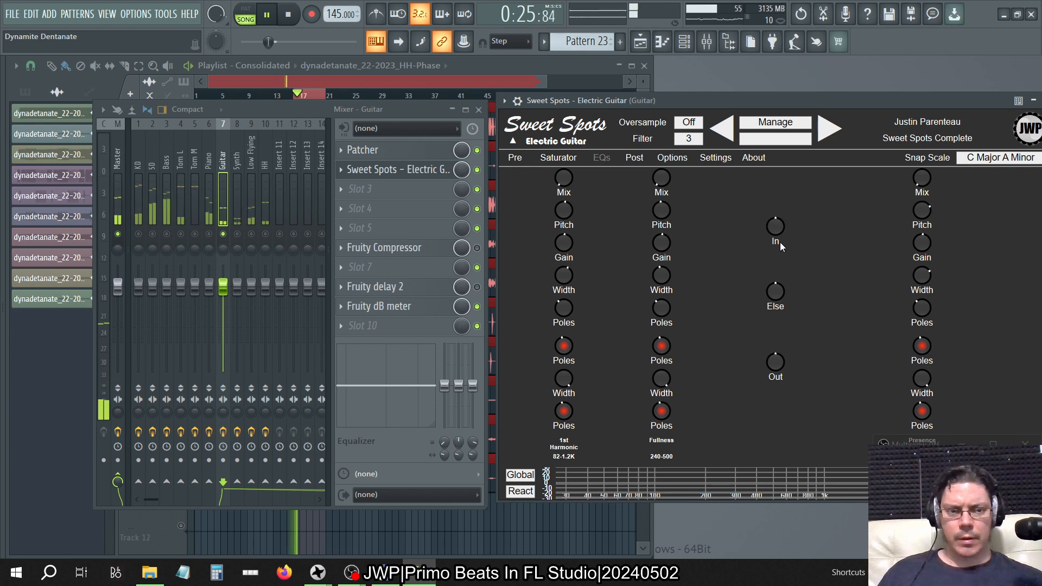
mouse_move(777, 227)
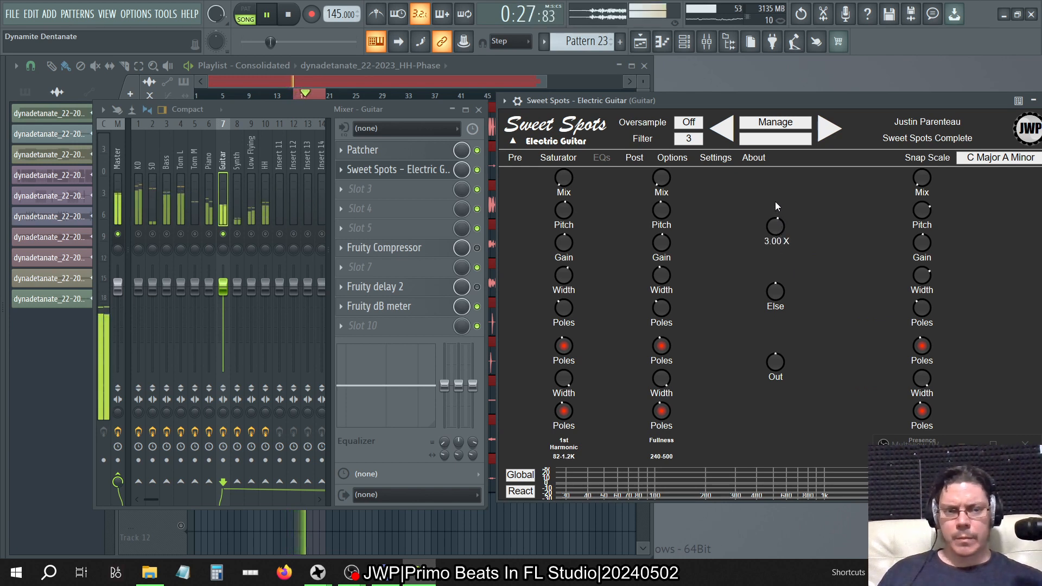
drag(776, 185, 775, 133)
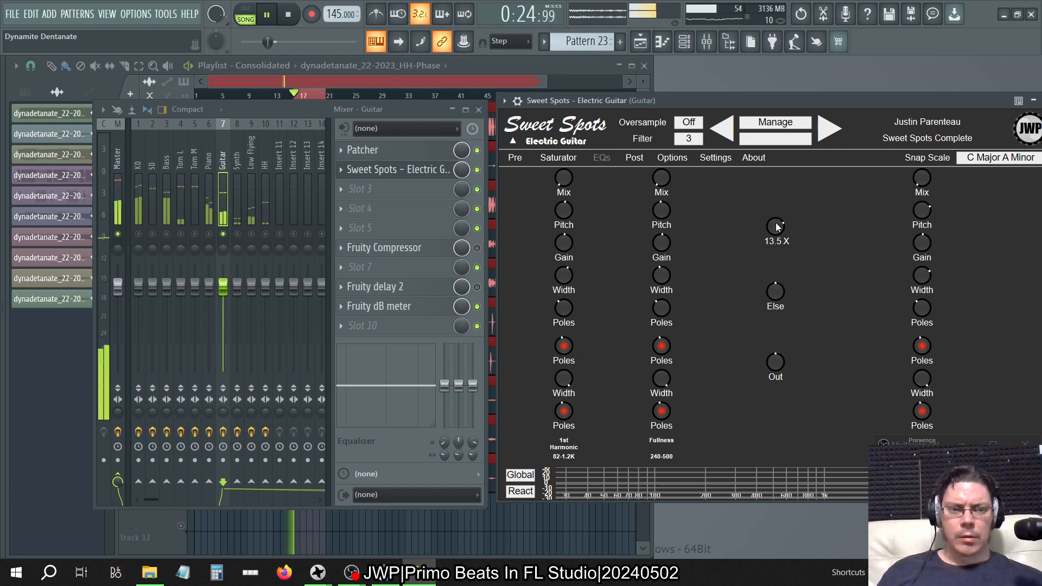
drag(776, 223, 772, 207)
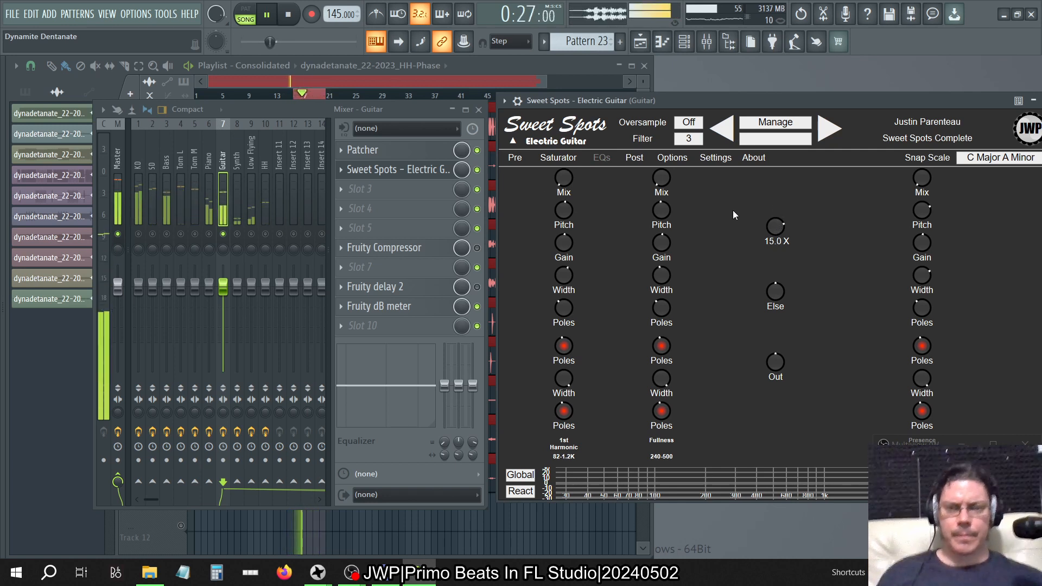
click(477, 248)
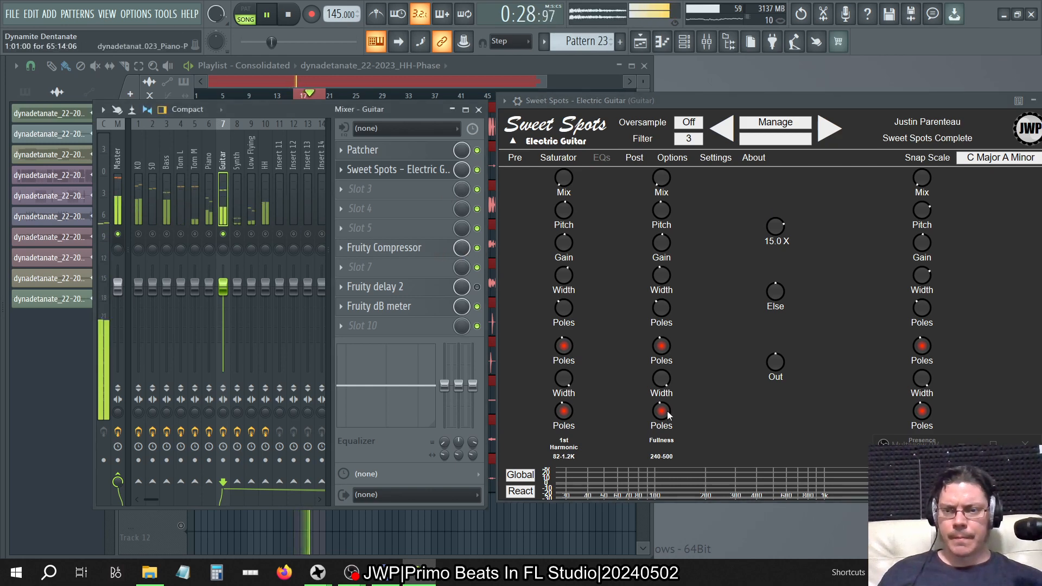
Step: Close the playlist and open VPS Scope CM edition on the Master track
click(118, 152)
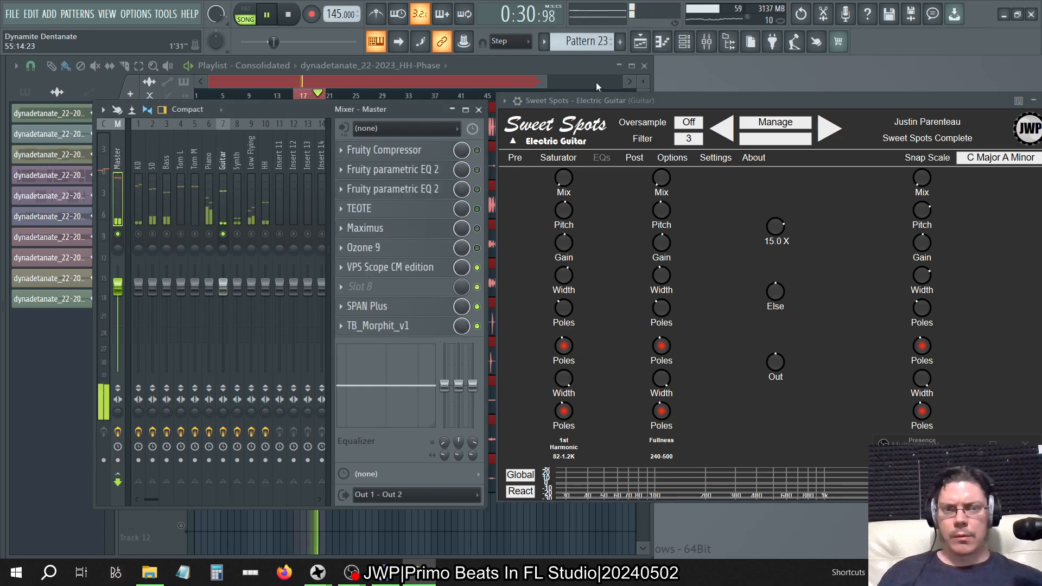
click(598, 67)
click(644, 66)
click(385, 267)
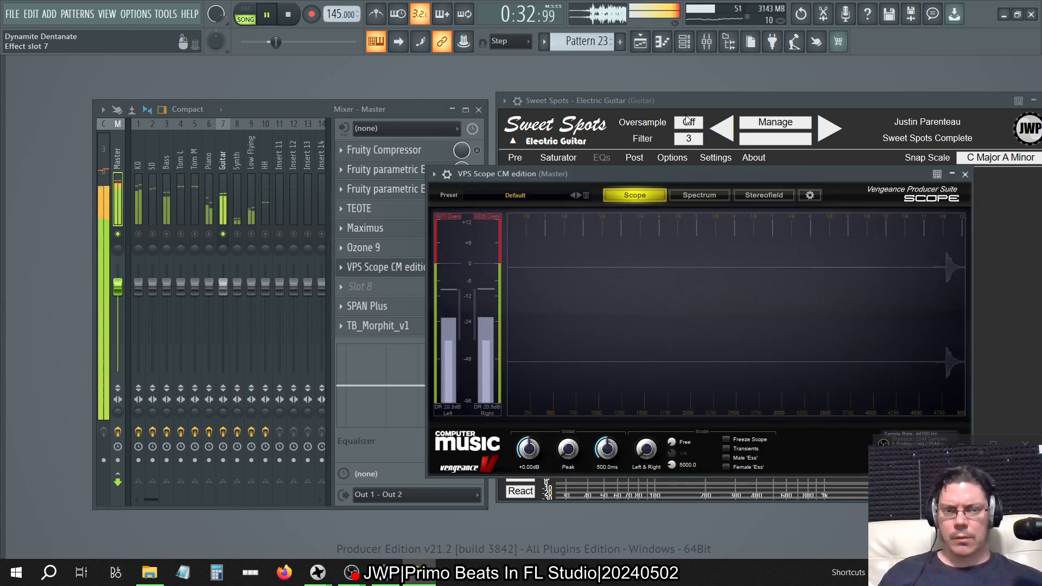
Step: Arrange the Sweet Spots - Electric Guitar editor and VPS Scope side by side and close the mixer
click(697, 96)
drag(698, 96, 263, 53)
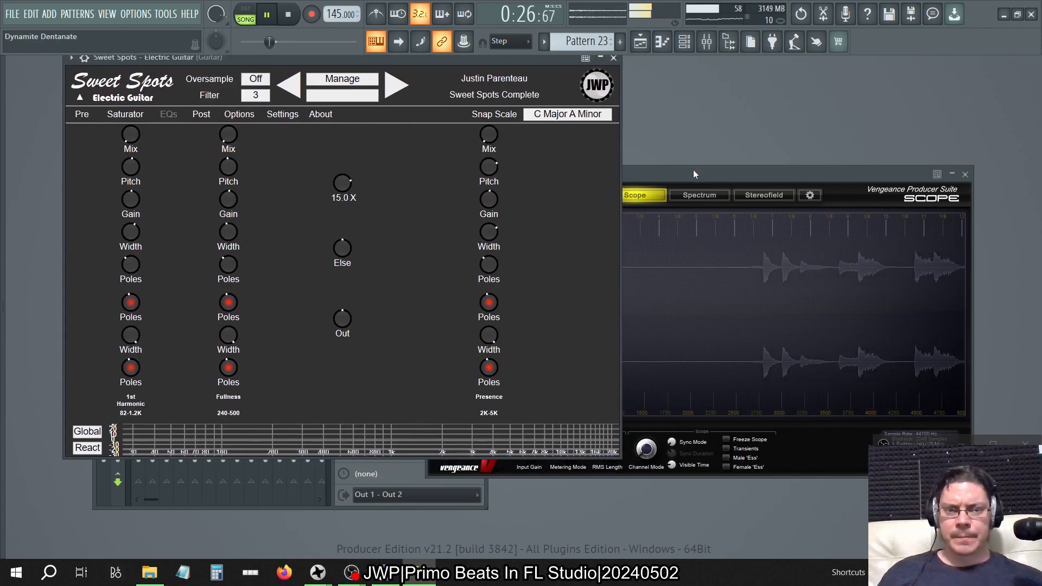
click(692, 171)
click(475, 484)
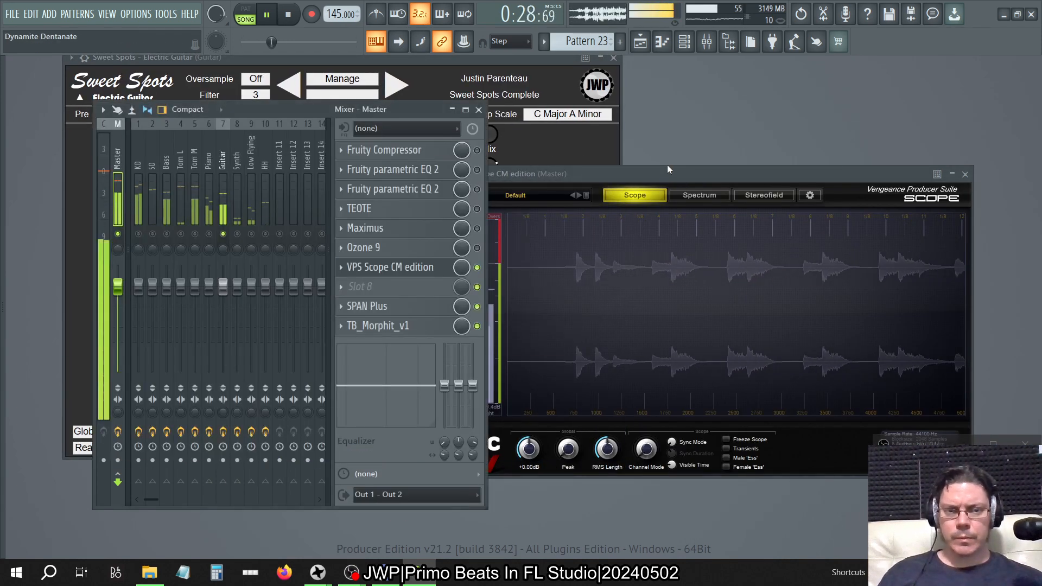
drag(670, 165, 738, 59)
click(479, 110)
drag(427, 60, 404, 109)
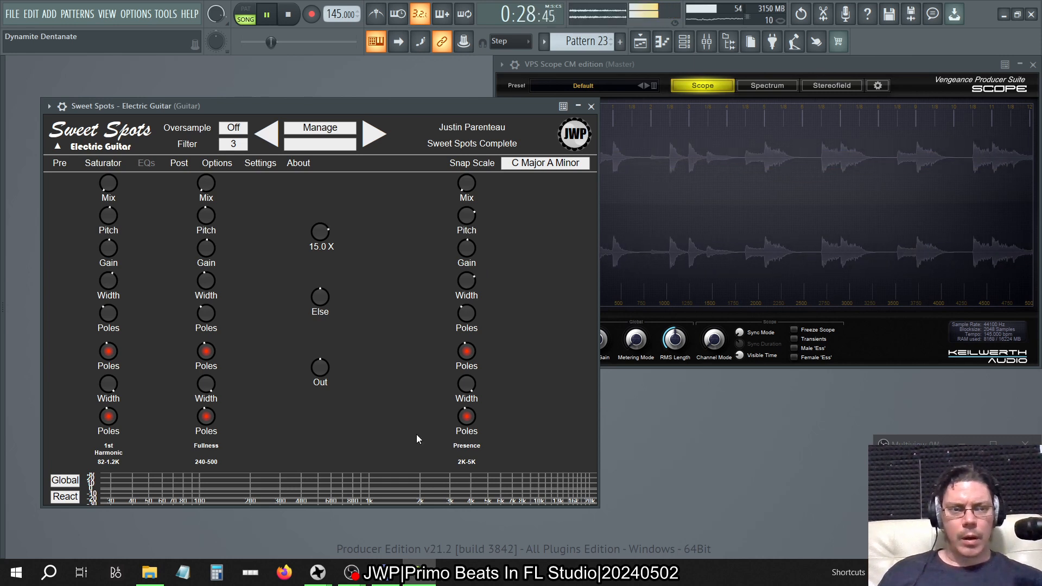
Step: Try the Guitar's Sweet Spots Out level at 30.0 X and lower the system volume
drag(320, 367, 323, 11)
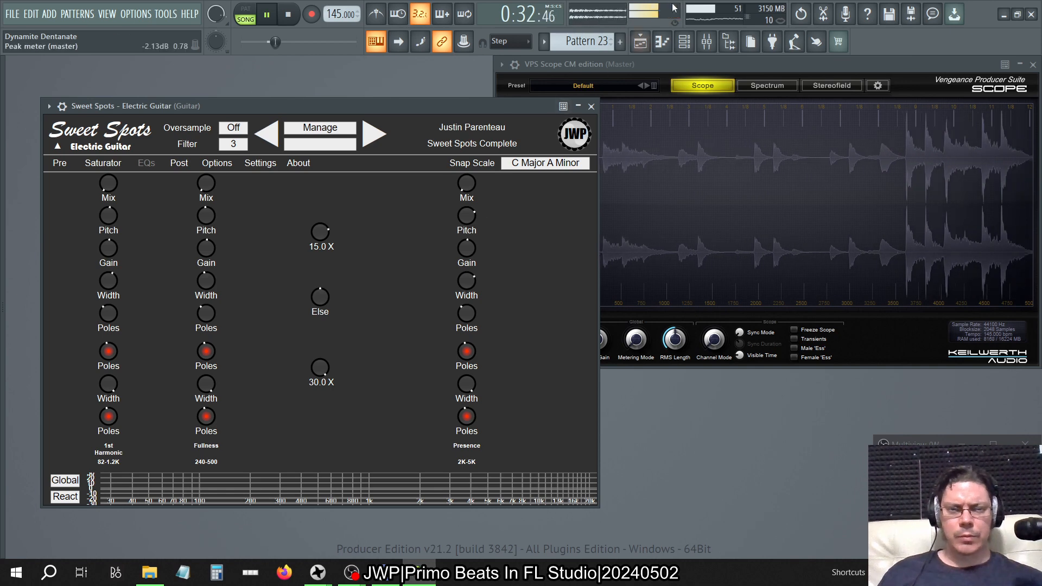
key(XF86AudioLowerVolume)
key(XF86AudioLowerVolume)
key(XF86AudioLowerVolume)
key(XF86AudioLowerVolume)
key(XF86AudioLowerVolume)
key(XF86AudioLowerVolume)
key(XF86AudioLowerVolume)
key(XF86AudioLowerVolume)
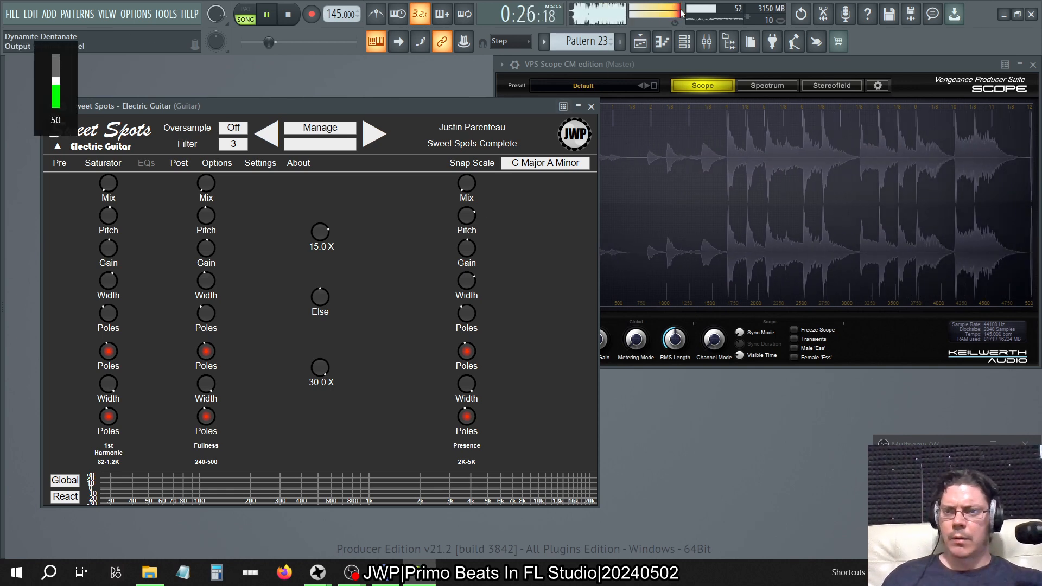
Step: Select the Guitar track in the mixer, compare its level with the scope, and restart playback
click(705, 42)
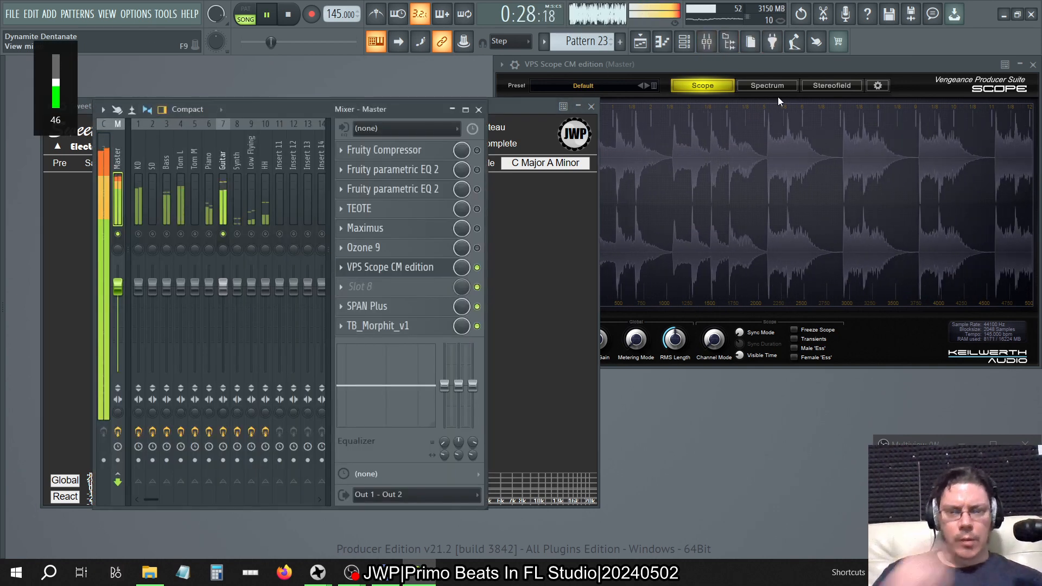
click(222, 163)
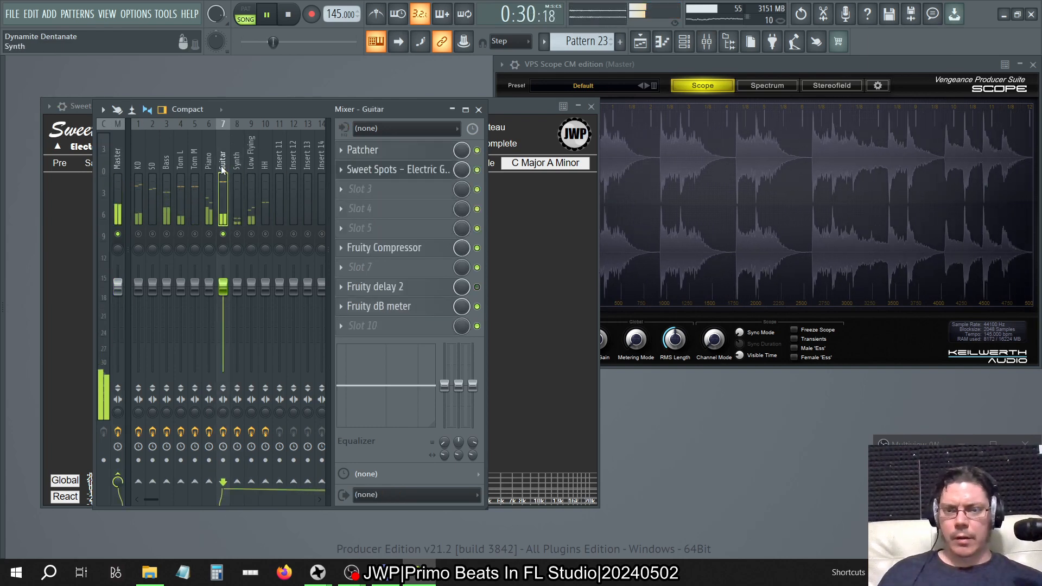
click(479, 109)
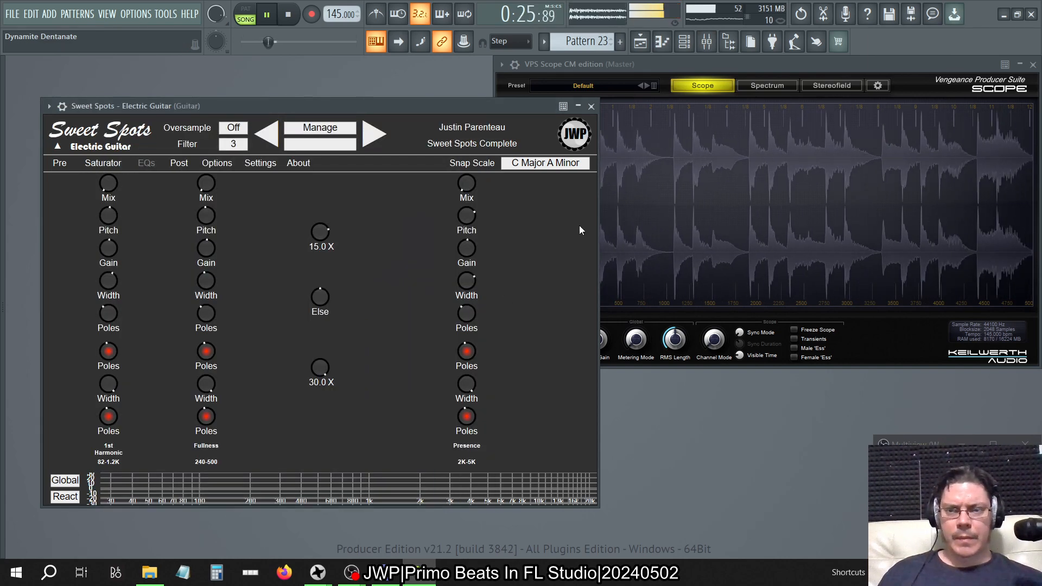
click(707, 39)
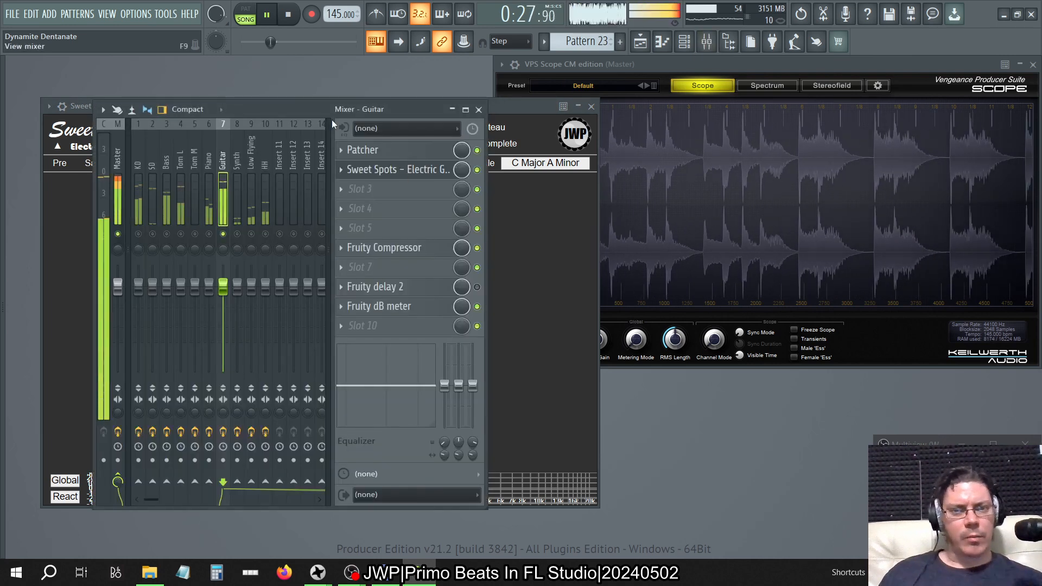
click(480, 110)
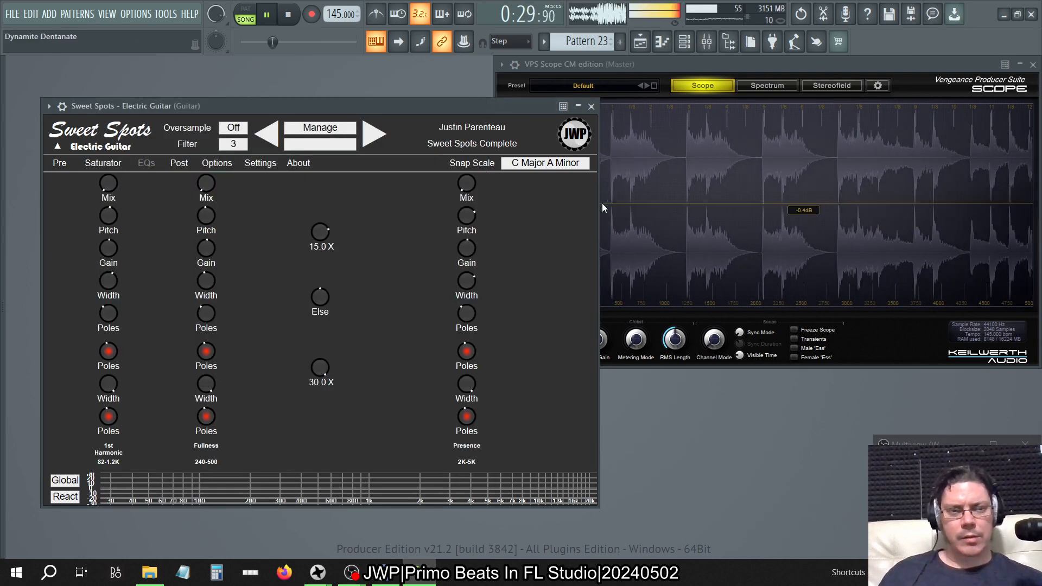
key(space)
key(space)
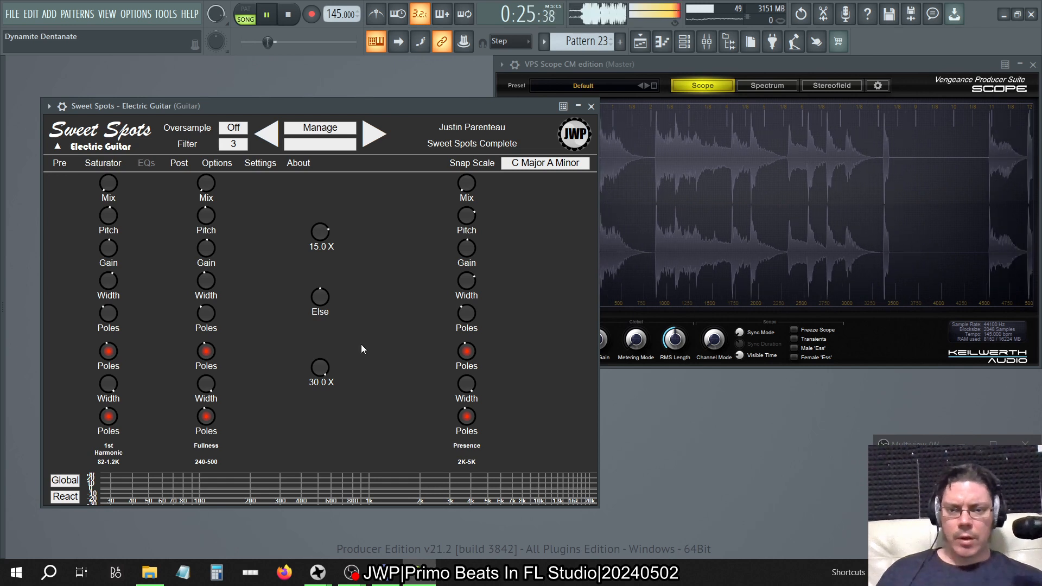
Step: Reset the Sweet Spots Out level and raise it by ear to 24.0 X
right_click(322, 366)
click(340, 370)
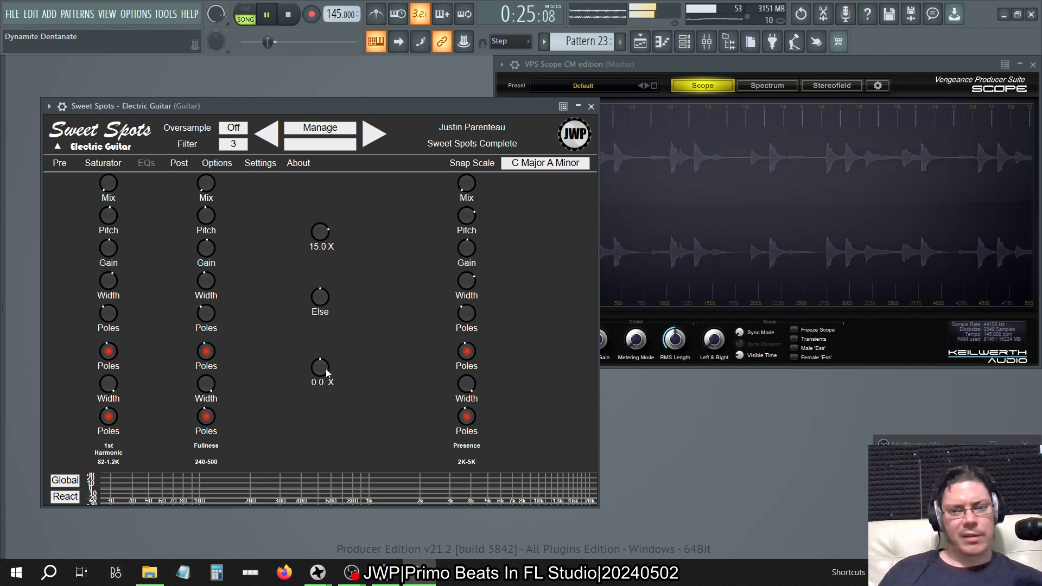
drag(327, 371, 325, 341)
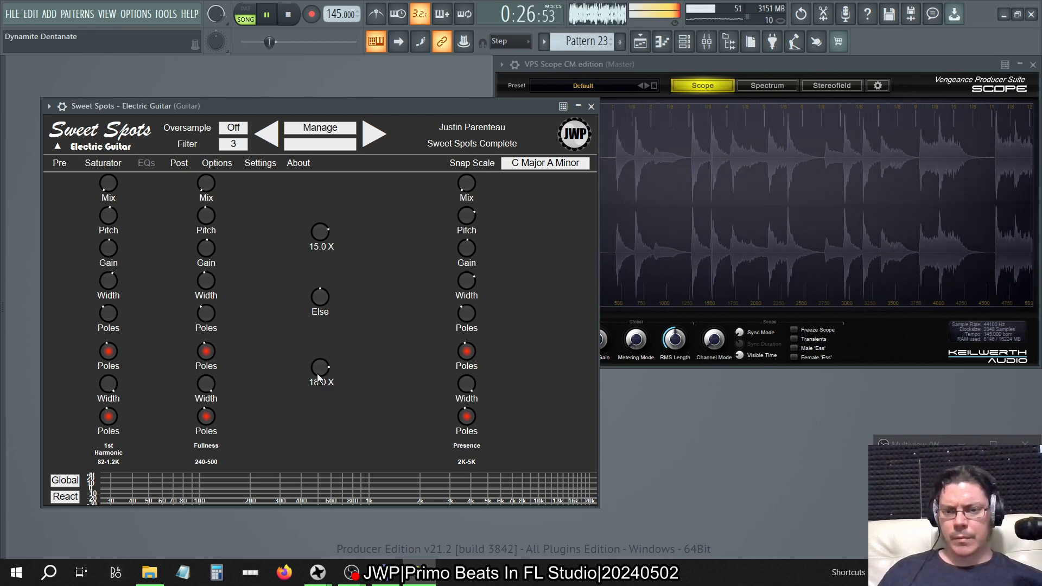
drag(317, 375, 319, 361)
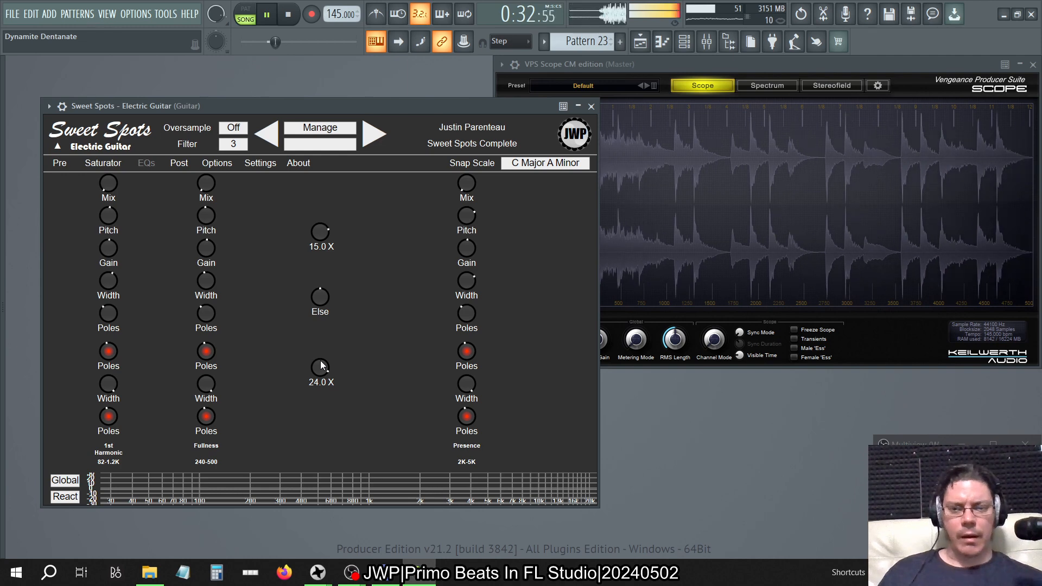
Step: Unsolo the Guitar track, lower its fader to -10.1 dB in the full mix, and raise the system volume
click(707, 42)
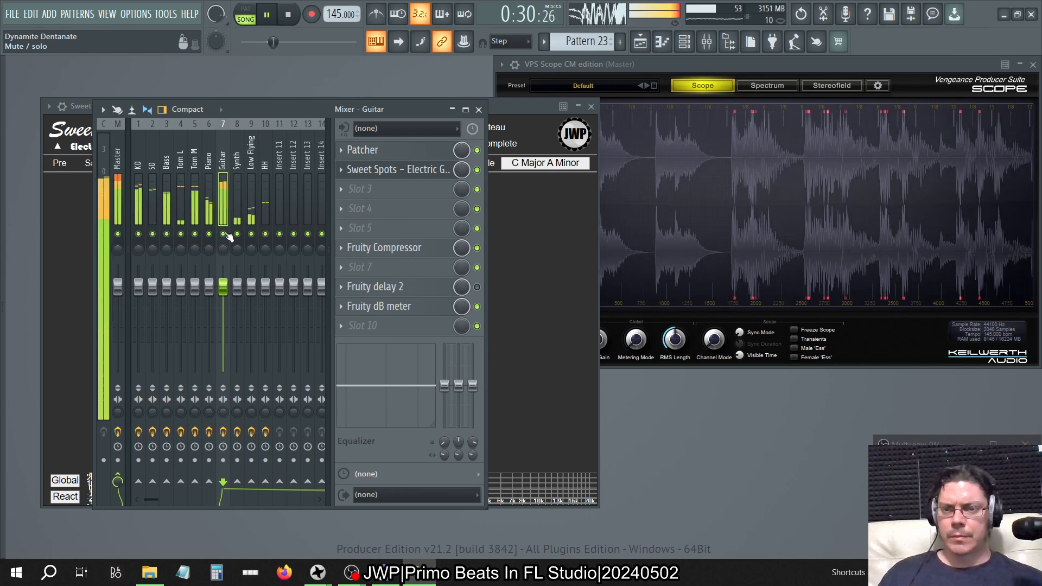
drag(223, 286, 225, 323)
key(XF86AudioRaiseVolume)
key(XF86AudioRaiseVolume)
key(XF86AudioRaiseVolume)
key(XF86AudioRaiseVolume)
key(XF86AudioRaiseVolume)
click(538, 285)
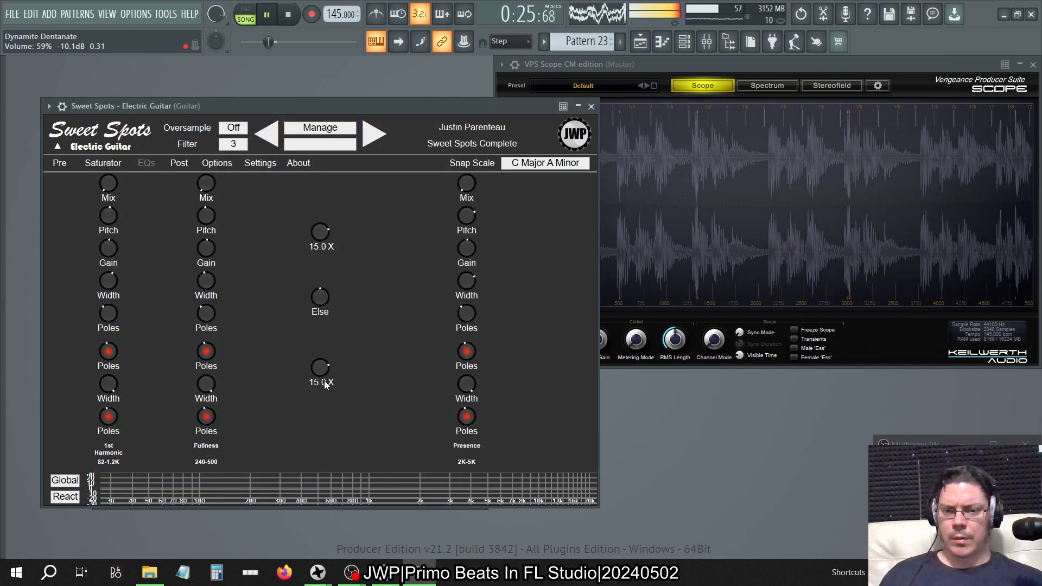
Step: Raise the Guitar fader to -6.4 dB, set the Sweet Spots Out level to 24.0 X and close its editor
click(707, 43)
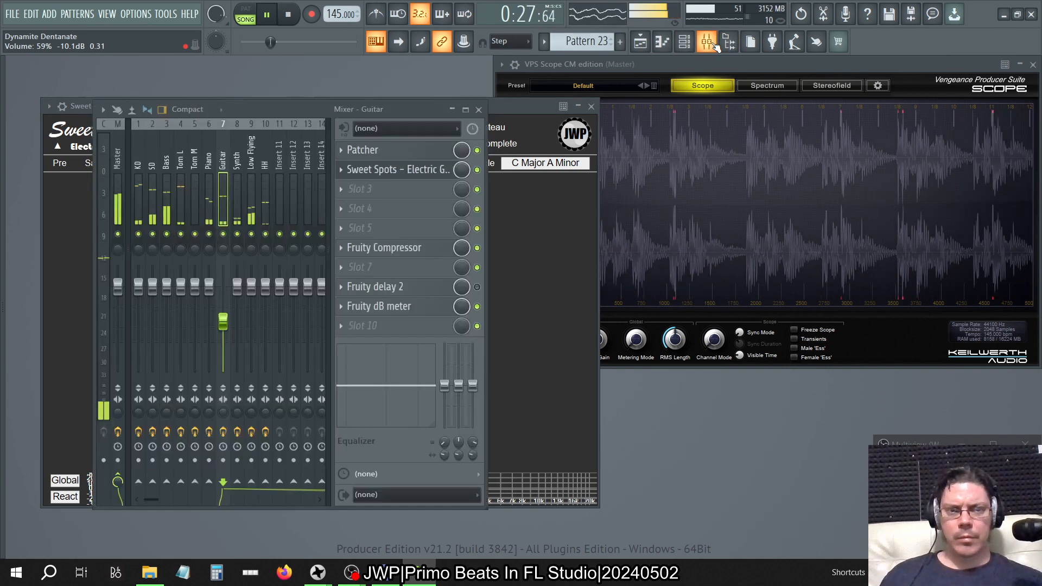
drag(224, 322, 224, 308)
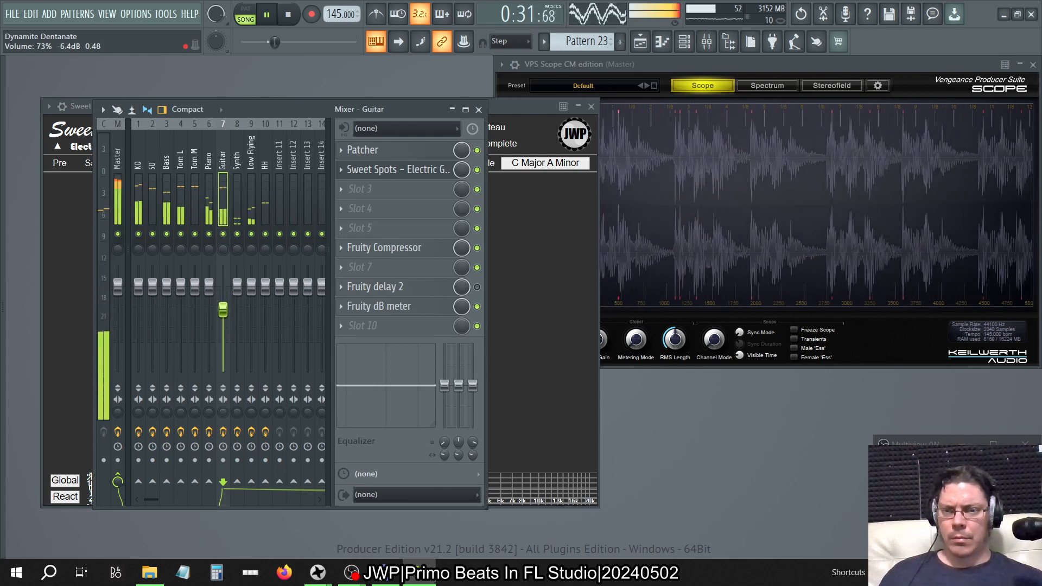
click(574, 269)
drag(324, 354, 324, 349)
click(592, 107)
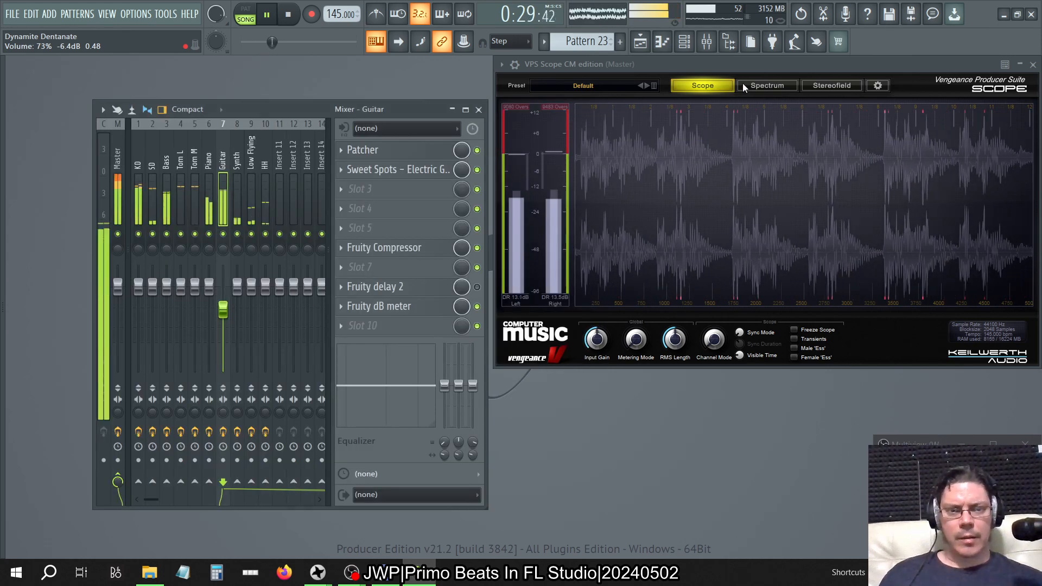
Step: Reset the Guitar fader to its default level, stop playback and lower the system volume
right_click(223, 309)
click(237, 314)
key(space)
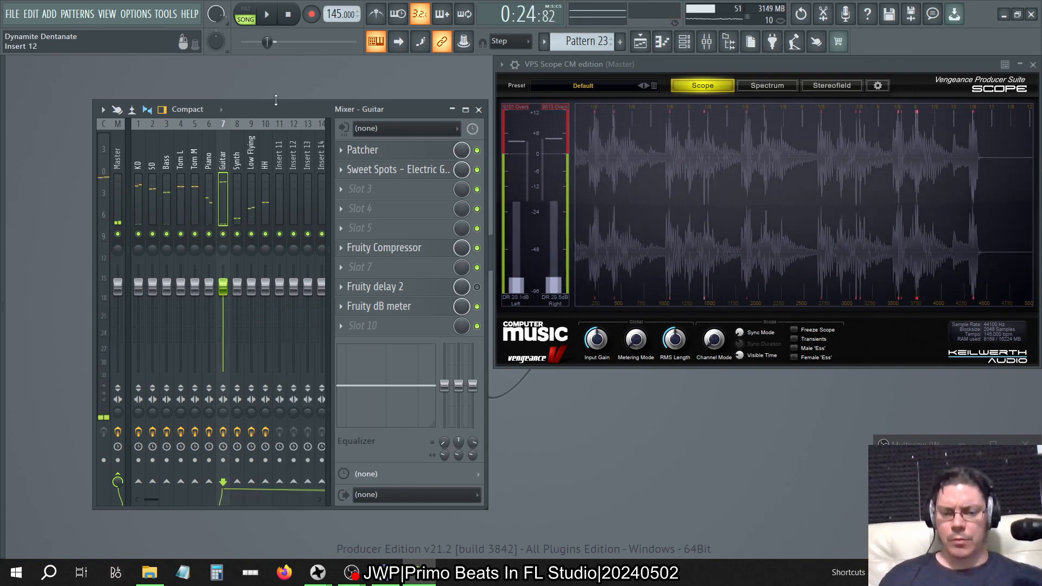
key(XF86AudioLowerVolume)
key(XF86AudioLowerVolume)
key(XF86AudioLowerVolume)
key(XF86AudioLowerVolume)
key(XF86AudioLowerVolume)
key(XF86AudioLowerVolume)
key(XF86AudioLowerVolume)
key(XF86AudioLowerVolume)
key(XF86AudioLowerVolume)
key(XF86AudioLowerVolume)
key(XF86AudioLowerVolume)
key(XF86AudioLowerVolume)
key(XF86AudioLowerVolume)
key(XF86AudioLowerVolume)
key(XF86AudioLowerVolume)
key(XF86AudioLowerVolume)
key(XF86AudioLowerVolume)
key(XF86AudioLowerVolume)
key(XF86AudioLowerVolume)
key(XF86AudioLowerVolume)
key(XF86AudioLowerVolume)
key(XF86AudioLowerVolume)
key(XF86AudioLowerVolume)
key(XF86AudioLowerVolume)
key(XF86AudioLowerVolume)
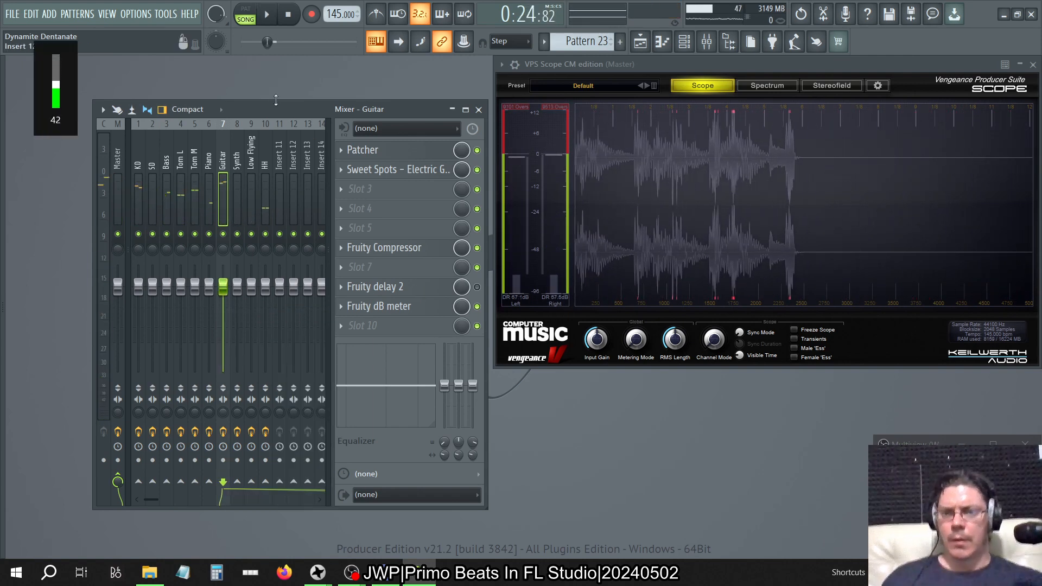
Step: Move Fruity delay 2 up to slot 7 on the Guitar track and copy Sweet Spots - Electric Guitar into slot 8
click(343, 287)
click(387, 446)
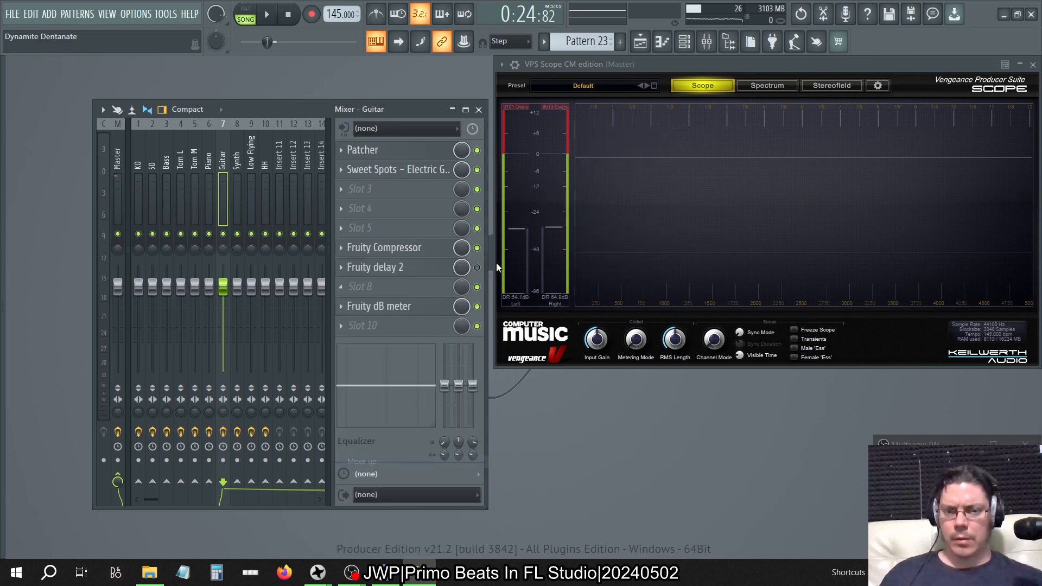
click(341, 169)
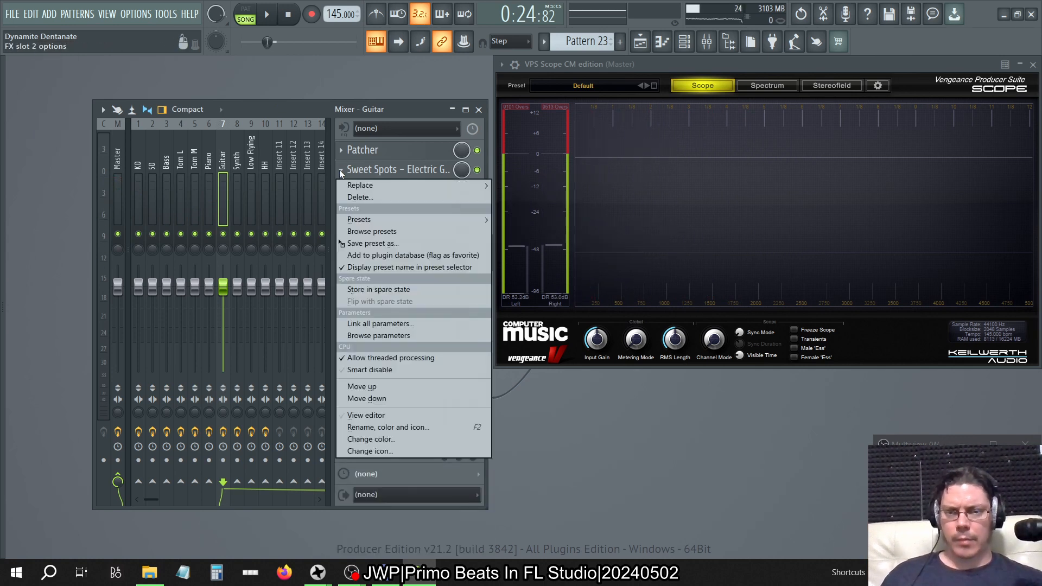
click(373, 243)
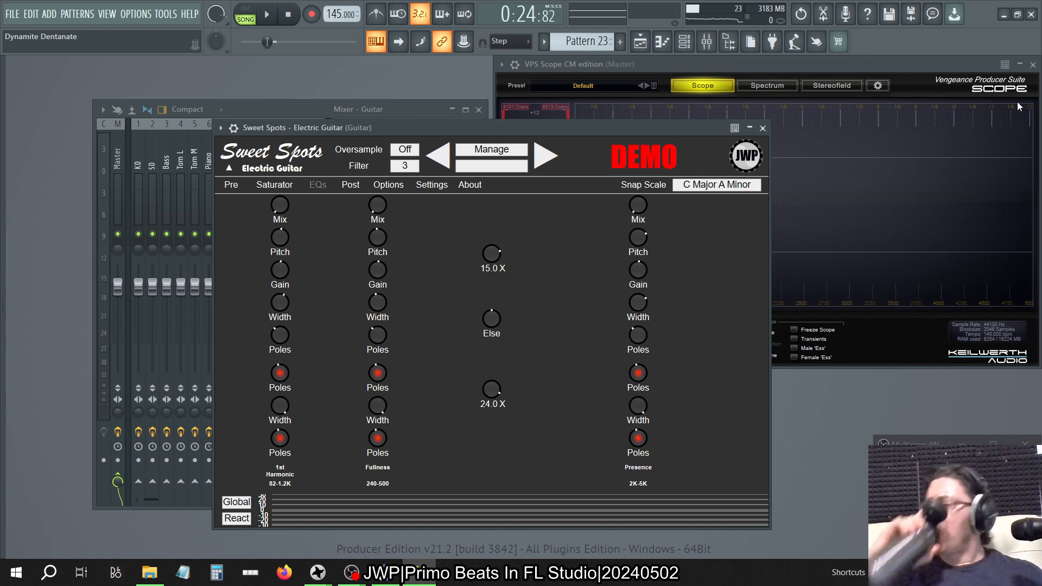
Step: Close VPS Scope and reset the In and Out levels of the copied Sweet Spots to 0.0 X
click(1030, 65)
right_click(490, 251)
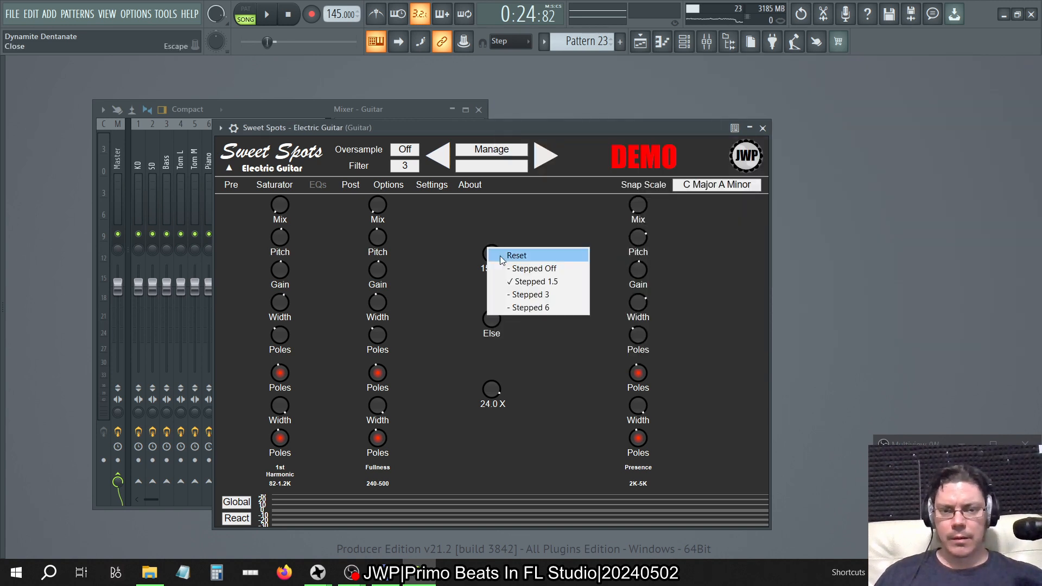
click(501, 253)
right_click(491, 389)
click(498, 395)
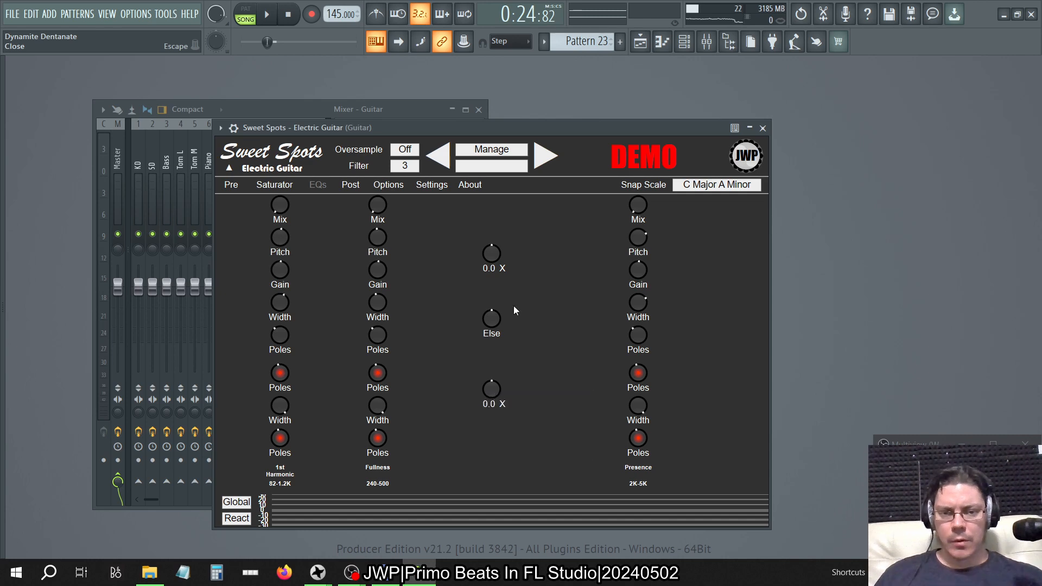
Step: Place the copied Sweet Spots editor and the mixer side by side and audition the mix
drag(535, 130, 773, 111)
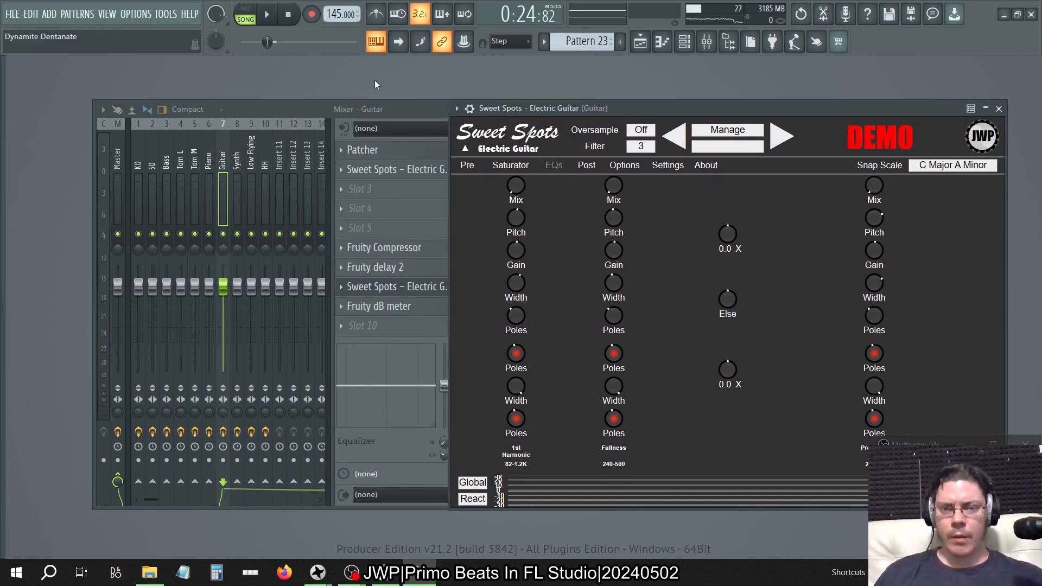
drag(308, 109, 267, 109)
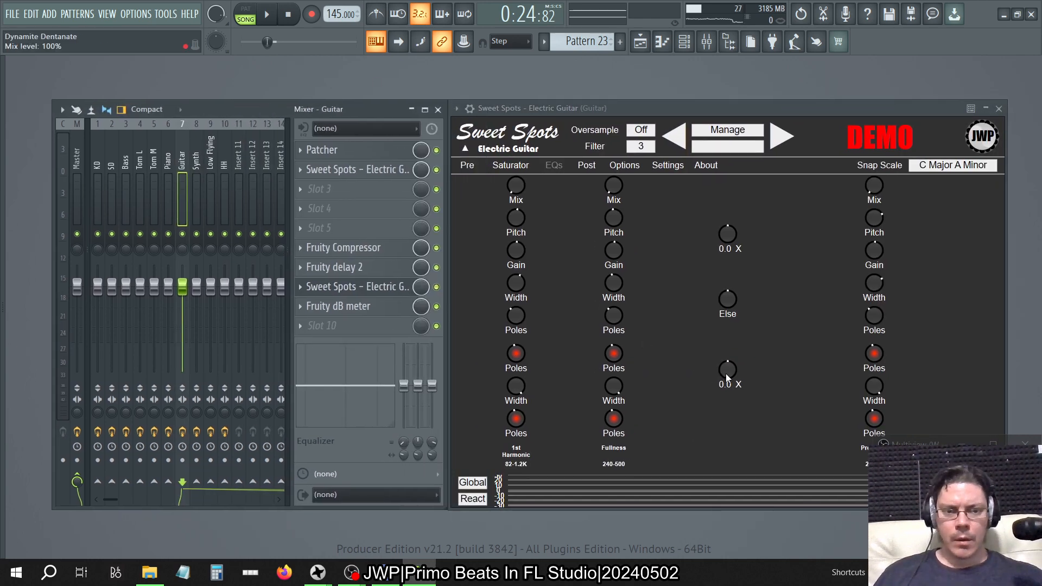
key(space)
key(space)
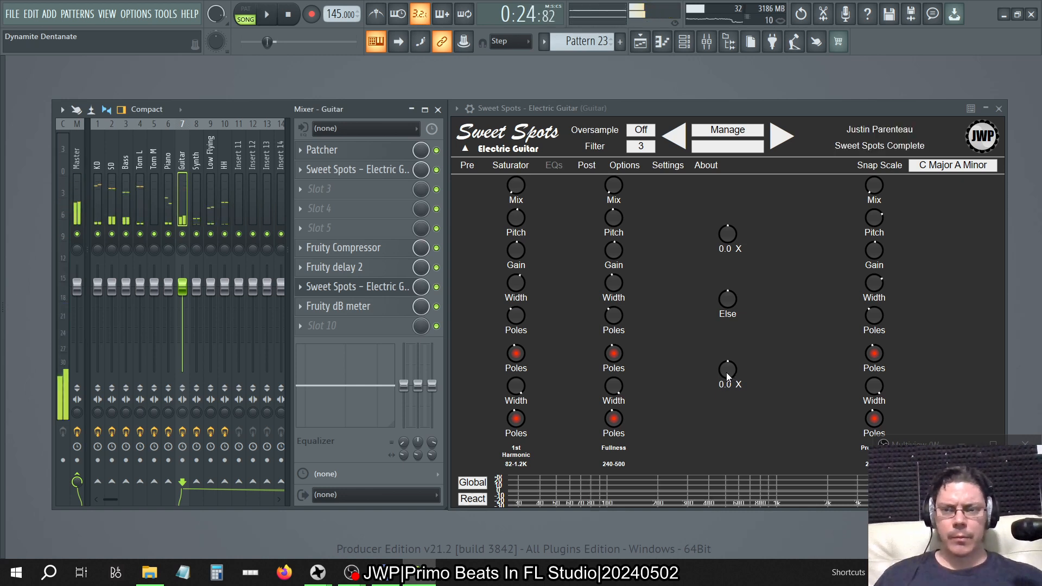
key(space)
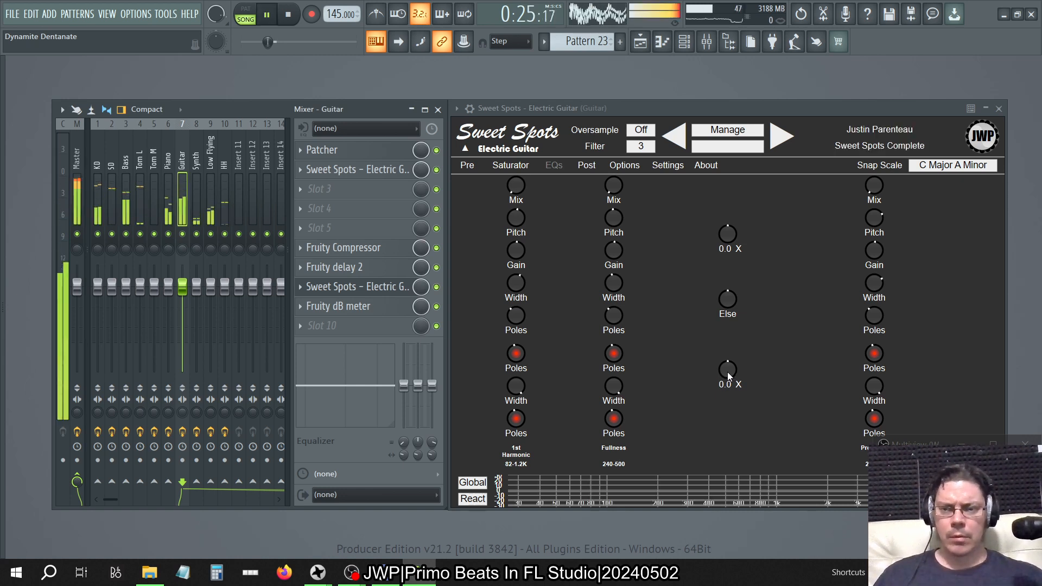
key(space)
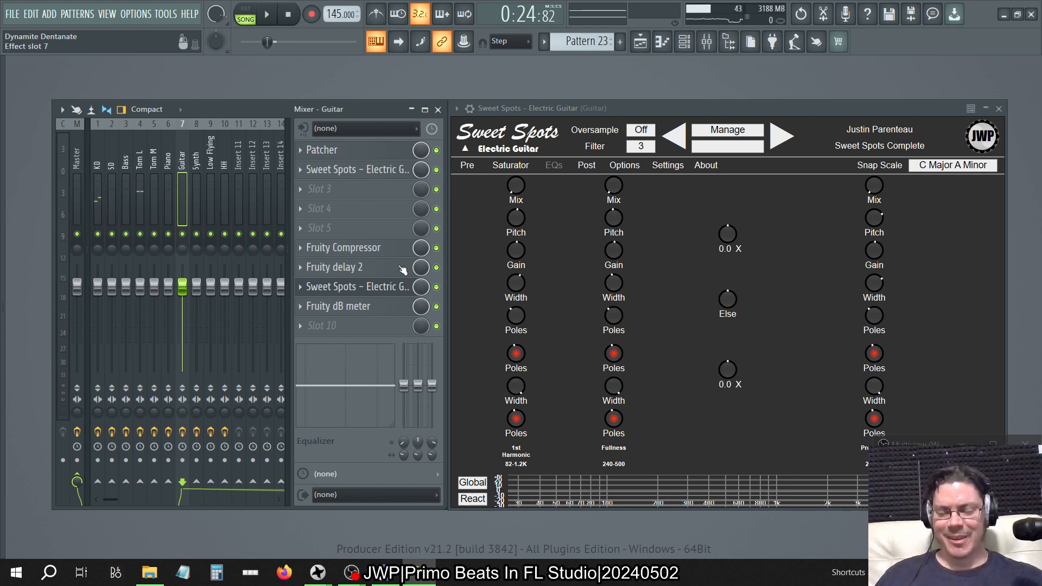
key(space)
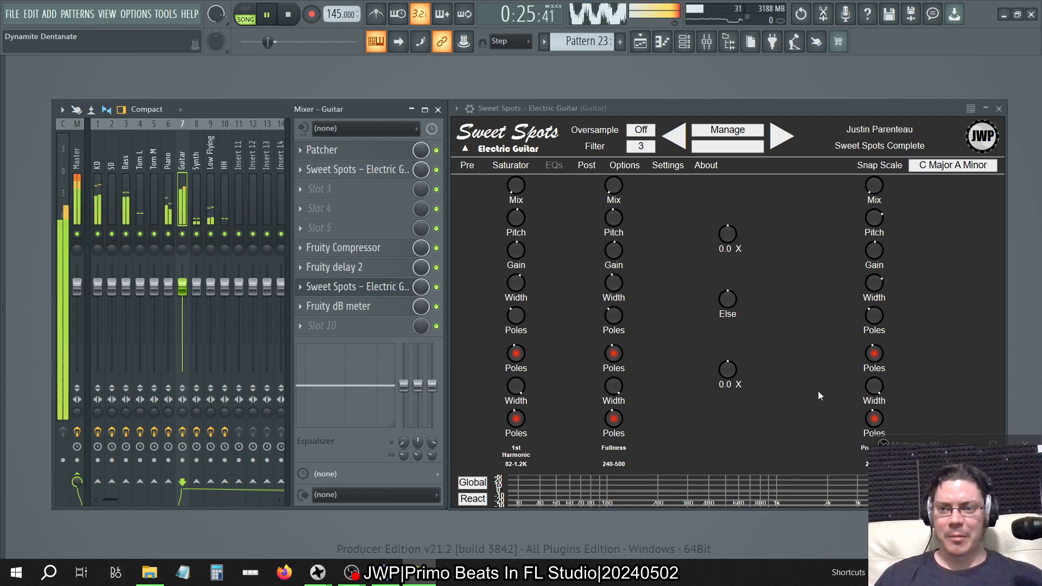
key(space)
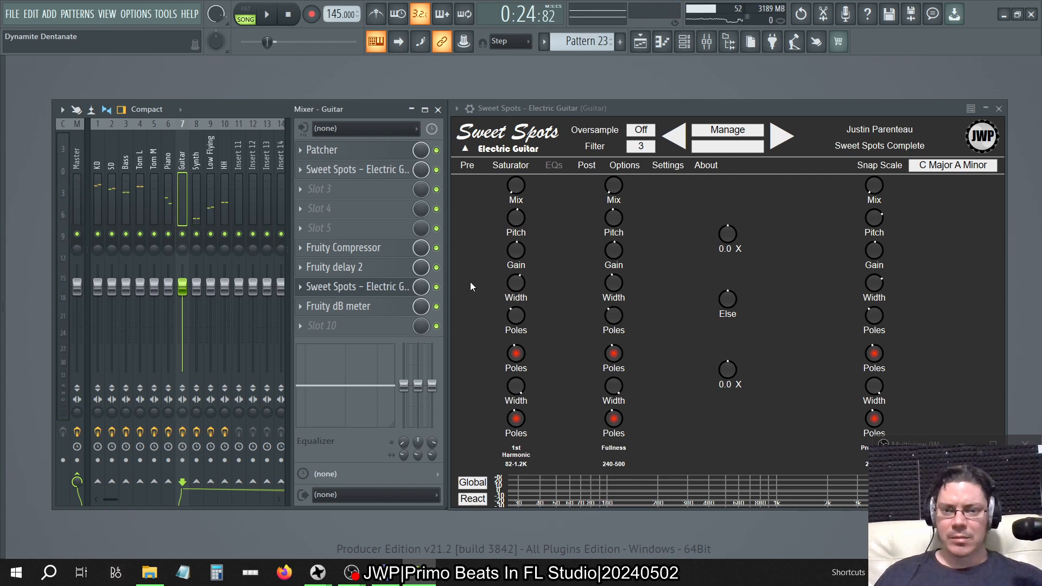
Step: Check the settings of the Guitar's Fruity Compressor and of its first Sweet Spots instance
click(378, 250)
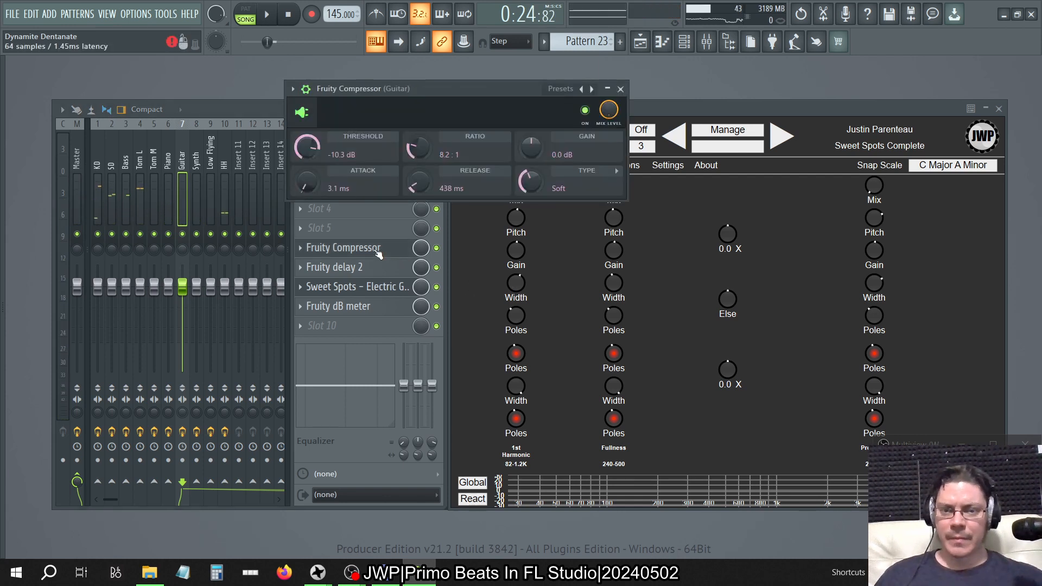
click(378, 250)
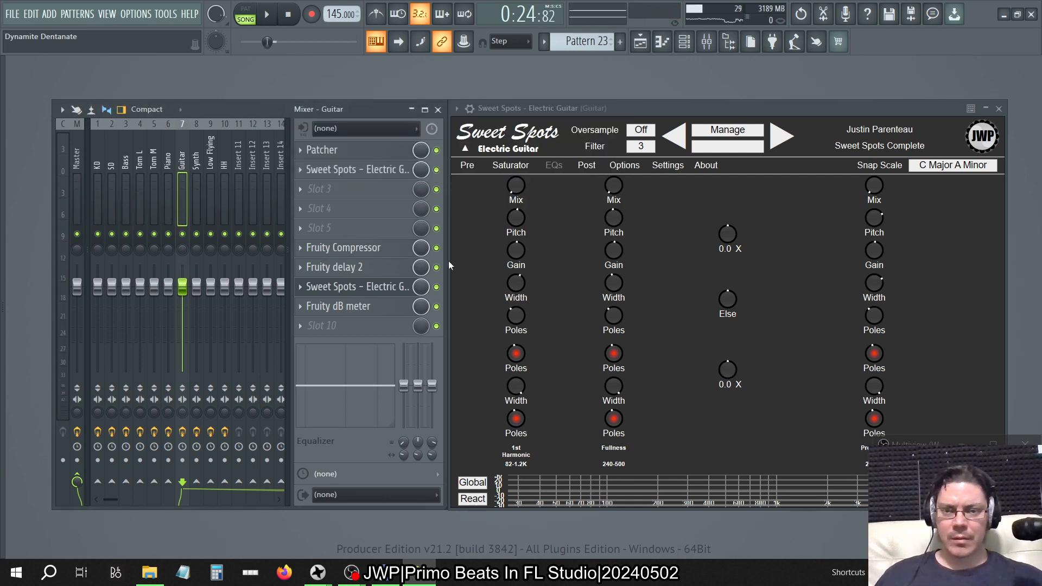
click(395, 173)
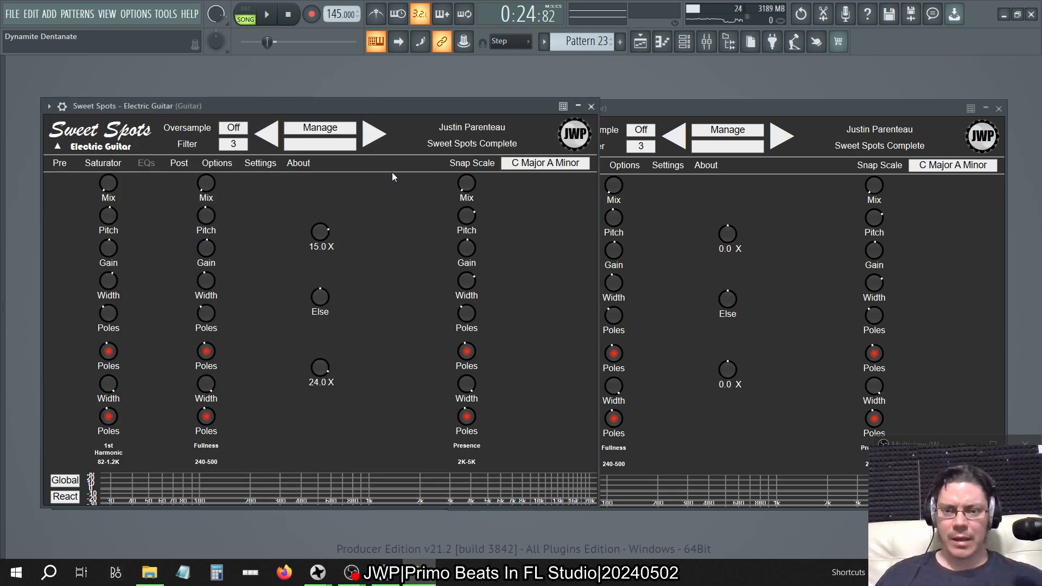
click(591, 106)
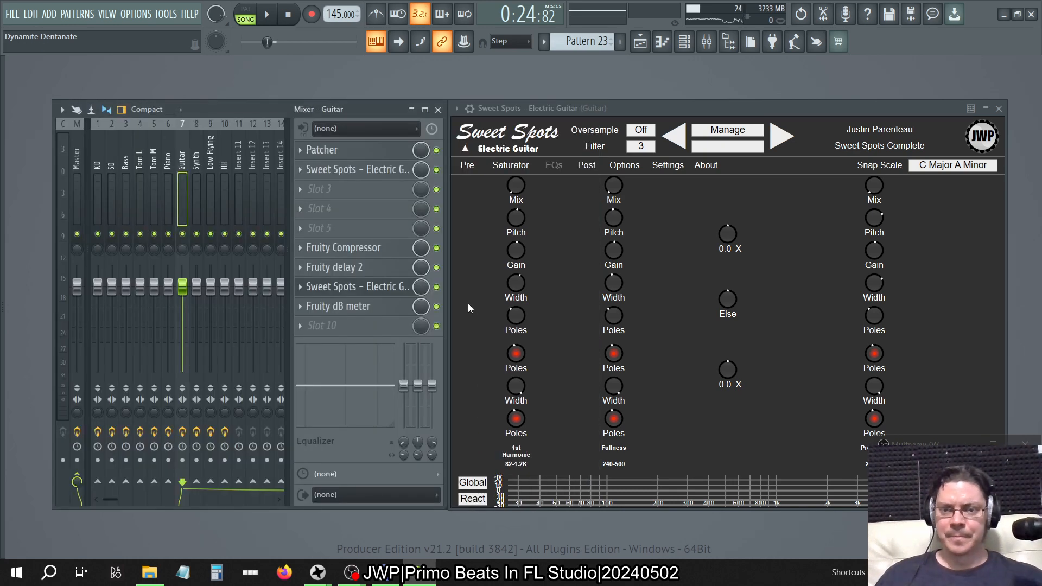
Step: Start playback, lower the output level of the Guitar's second Sweet Spots to -30.0 X and raise the system volume
key(space)
drag(724, 372, 728, 428)
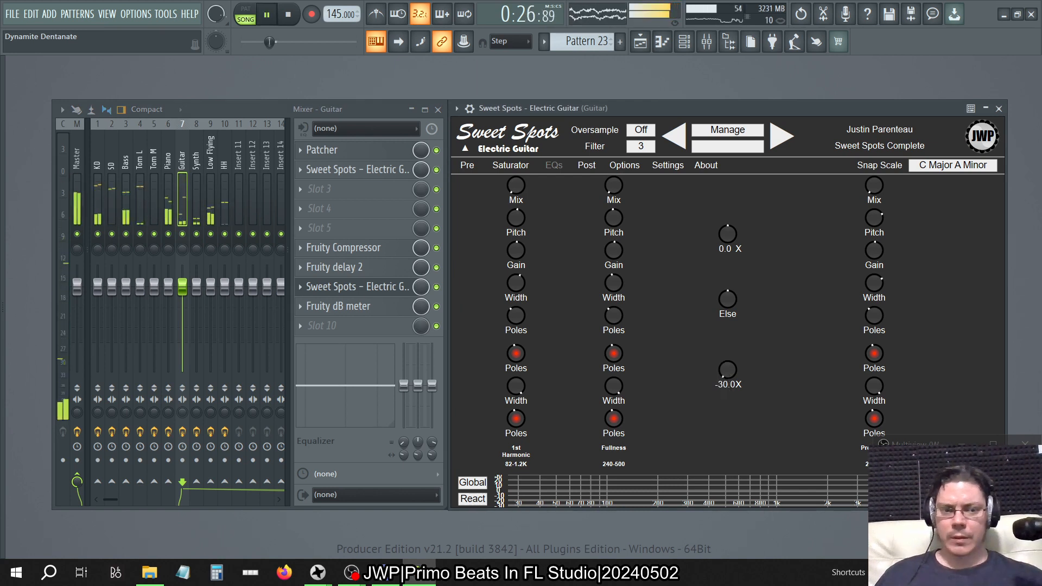
key(XF86AudioRaiseVolume)
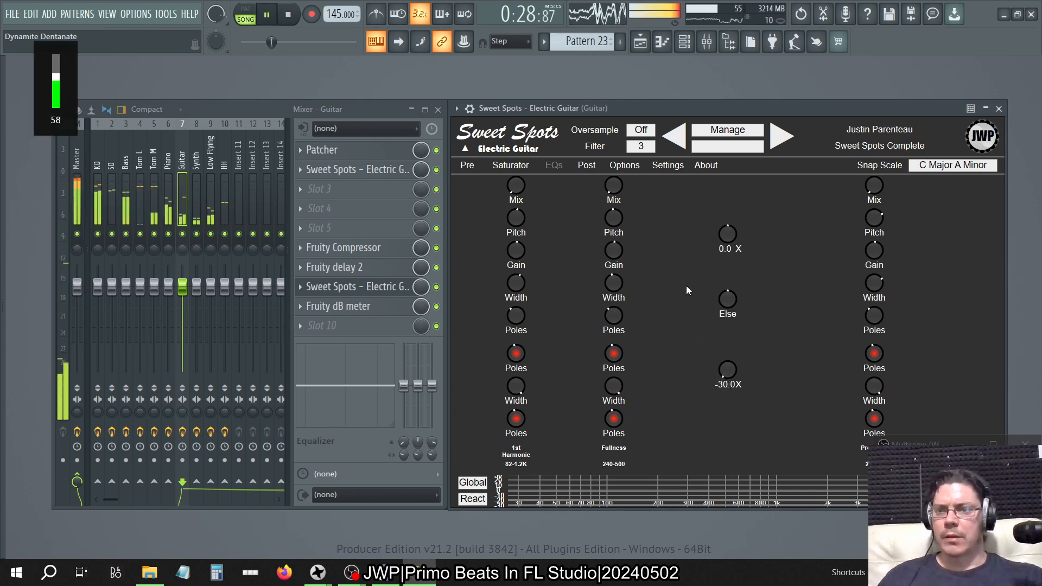
Step: Check the TB_Morphit headphone correction on the Master track and close its editor
click(77, 159)
click(336, 326)
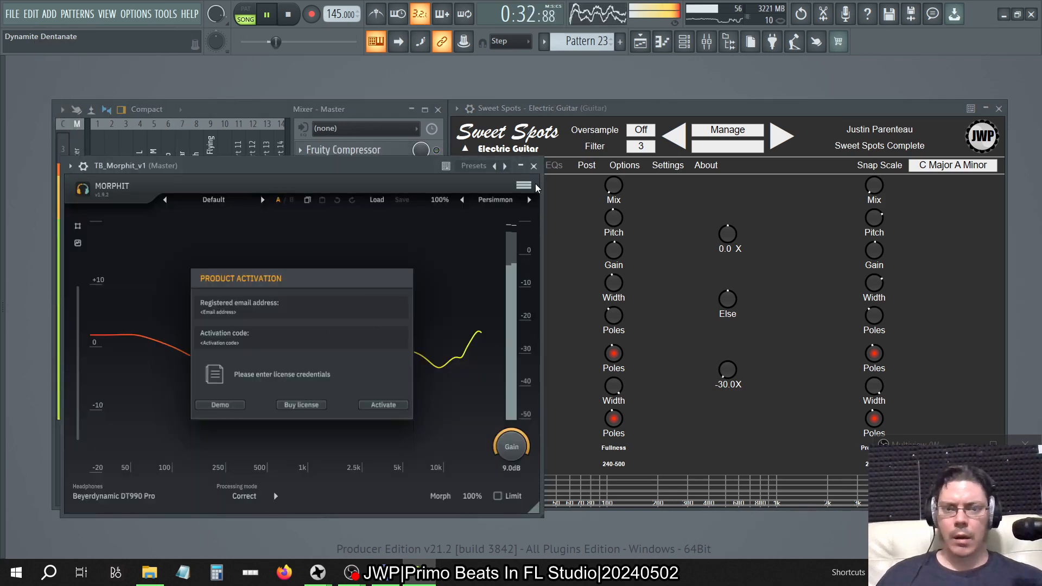
click(539, 168)
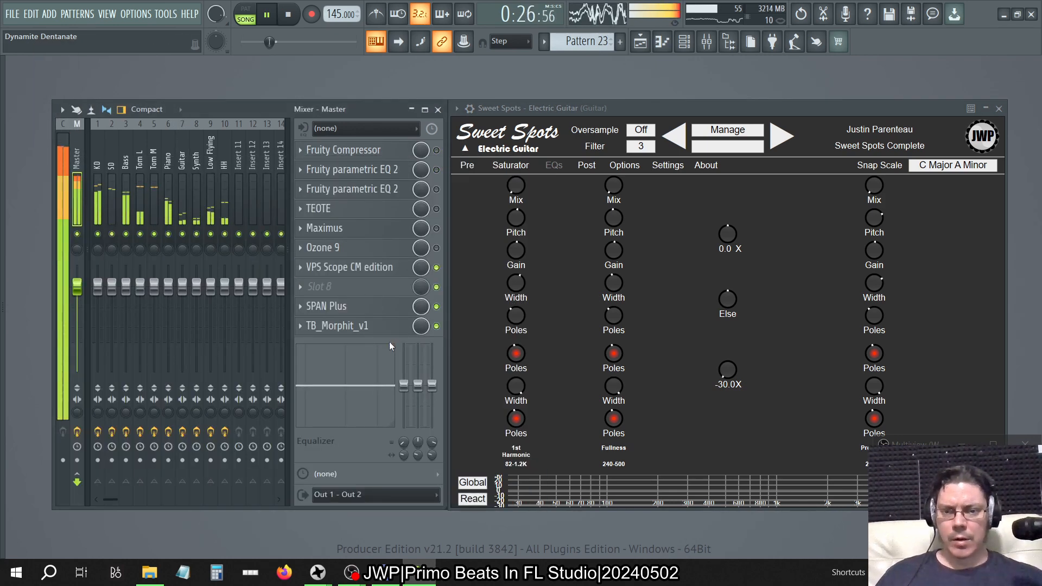
click(376, 325)
click(533, 166)
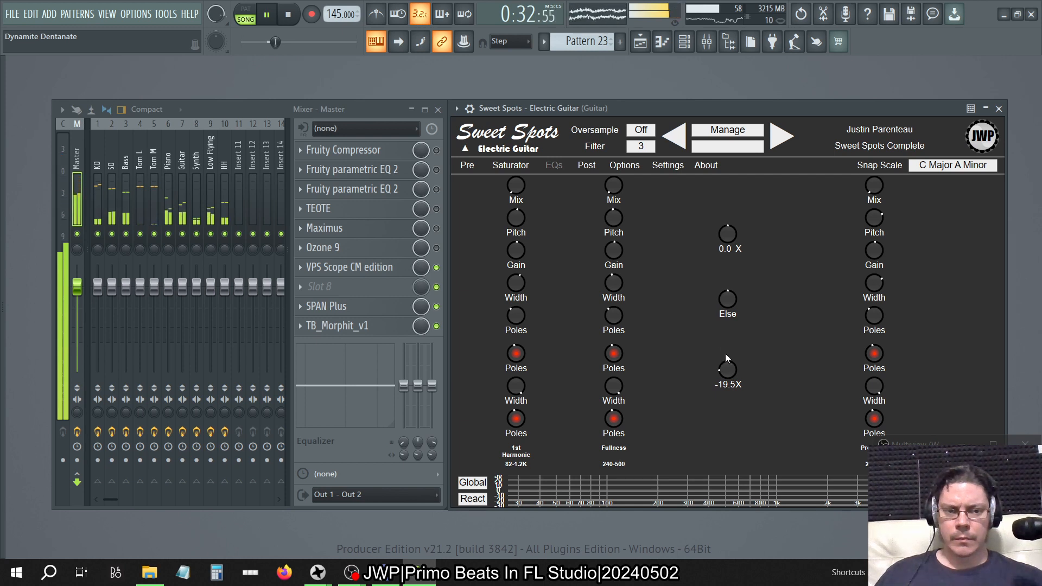
Step: Raise the output level of the Guitar's second Sweet Spots by ear to -16.5 X
drag(727, 373, 729, 387)
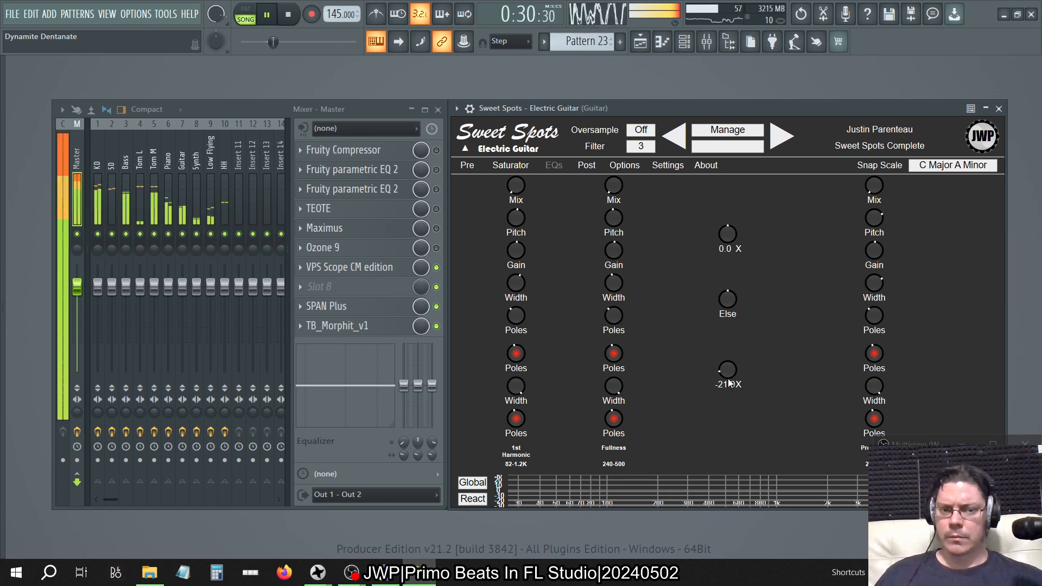
drag(728, 374, 726, 360)
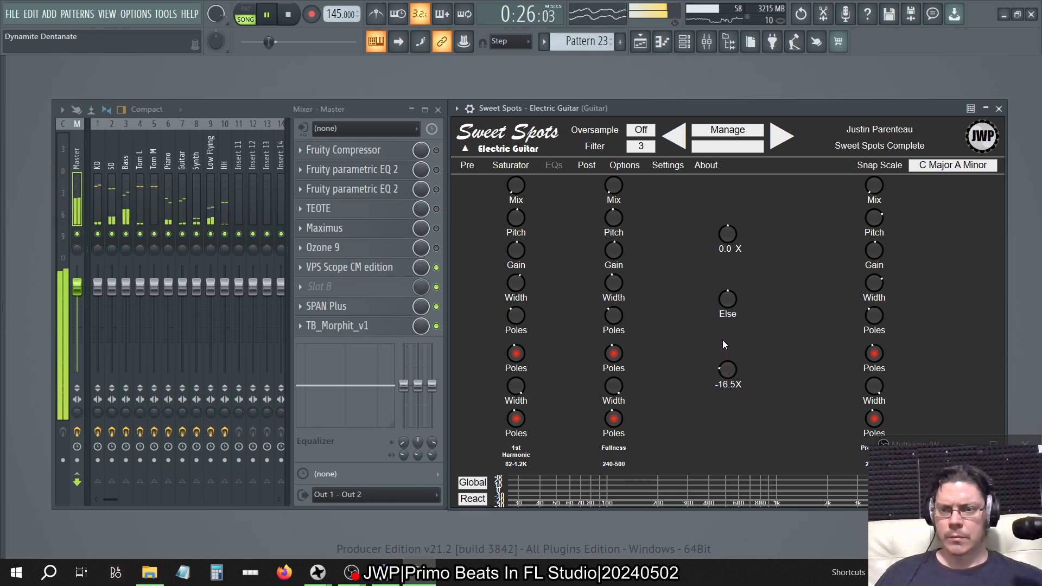
Step: Solo the KD track and add Guitar, SD, Bass, Tom L and Tom M to the audible tracks
right_click(98, 234)
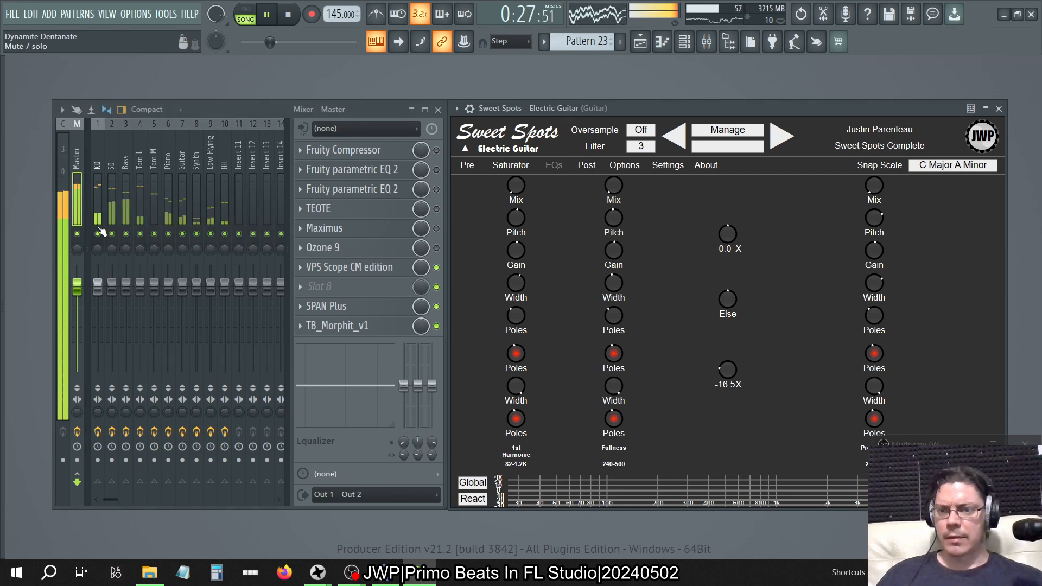
click(183, 234)
click(112, 234)
click(126, 233)
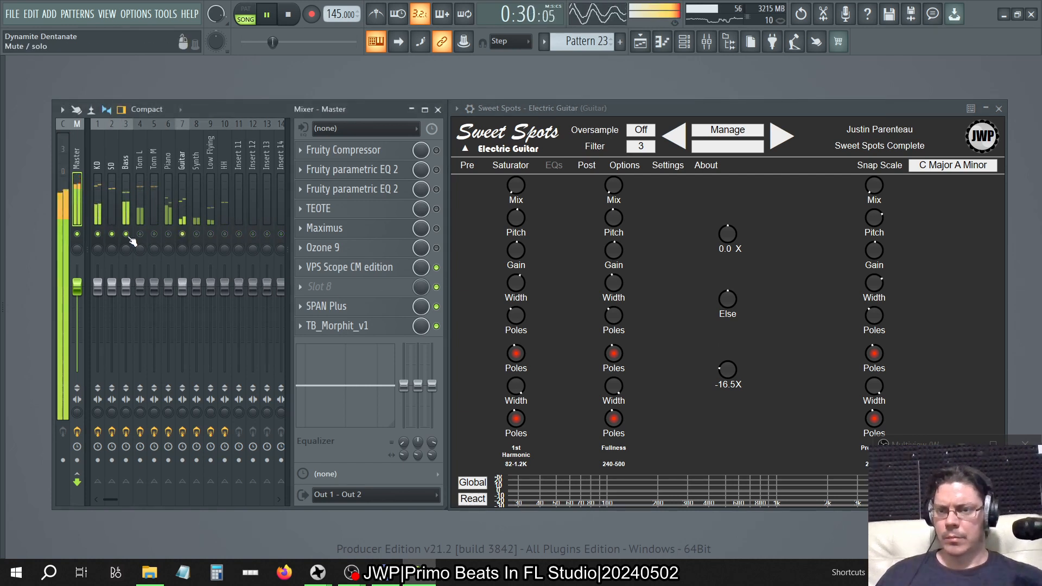
click(140, 234)
click(154, 234)
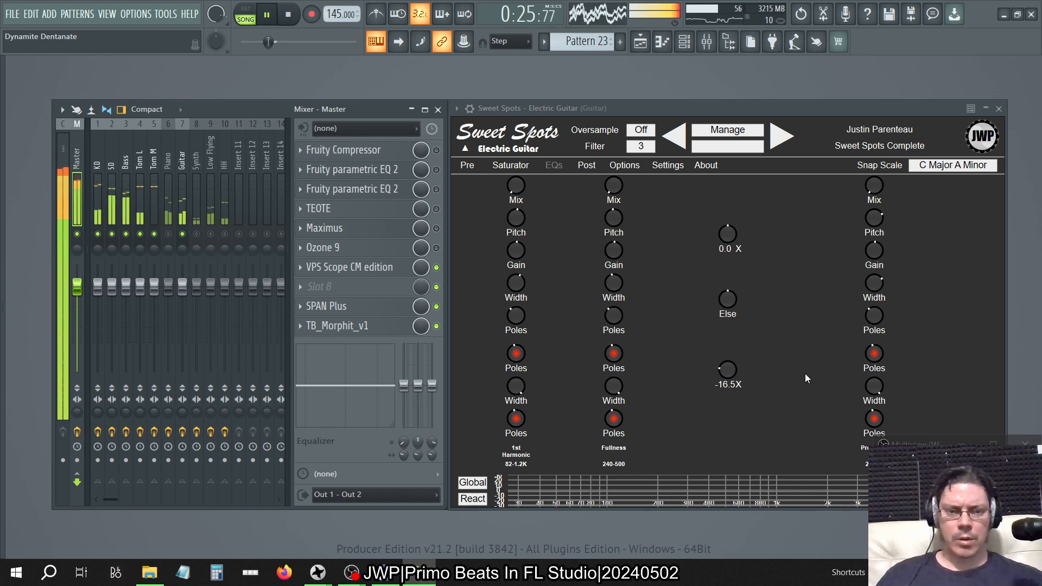
Step: Balance the Guitar's second Sweet Spots output against the soloed tracks, mute both toms, and settle the output at -16.5 X
drag(731, 371, 732, 386)
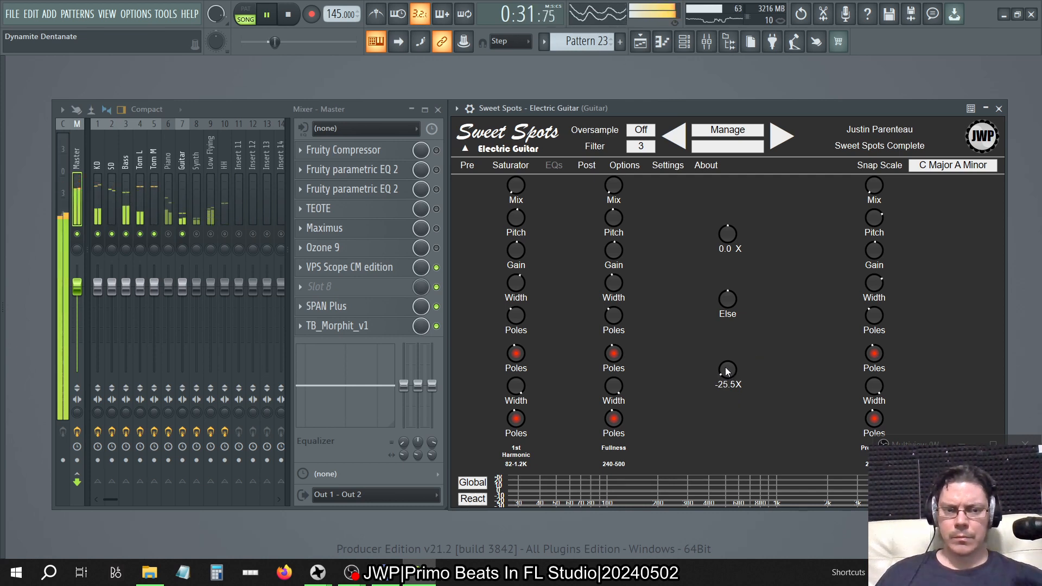
drag(728, 371, 723, 368)
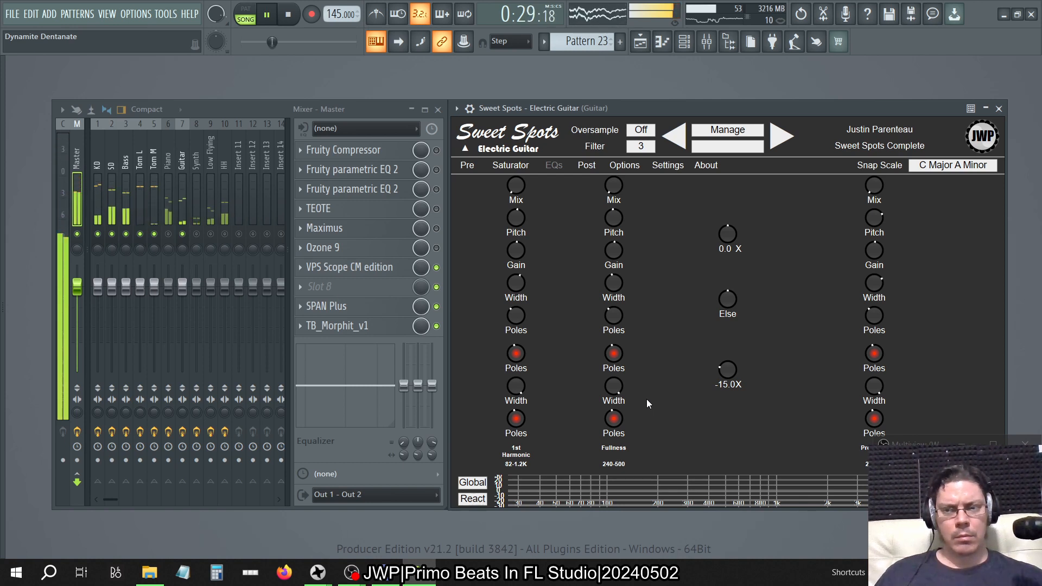
click(154, 236)
click(140, 234)
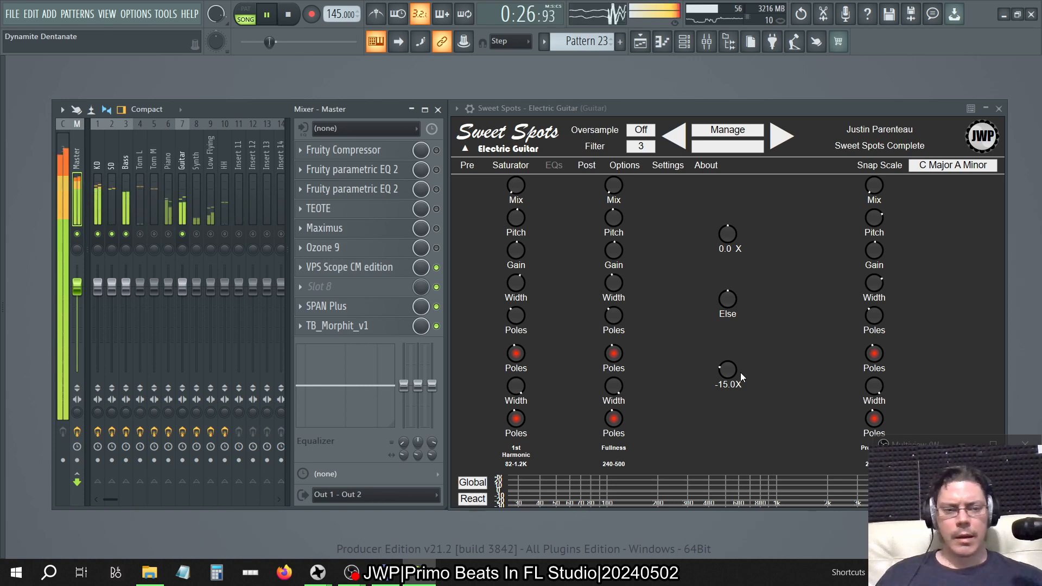
drag(725, 371, 725, 373)
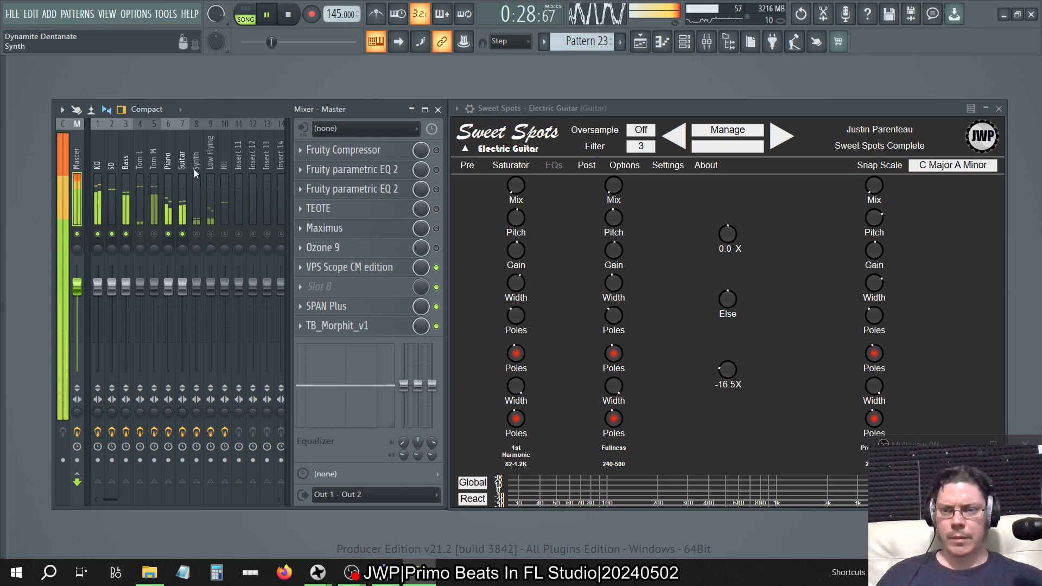
Step: Lower the output level of the Piano's second Sweet Spots instance in slot 8 and close its editor
click(169, 176)
click(343, 288)
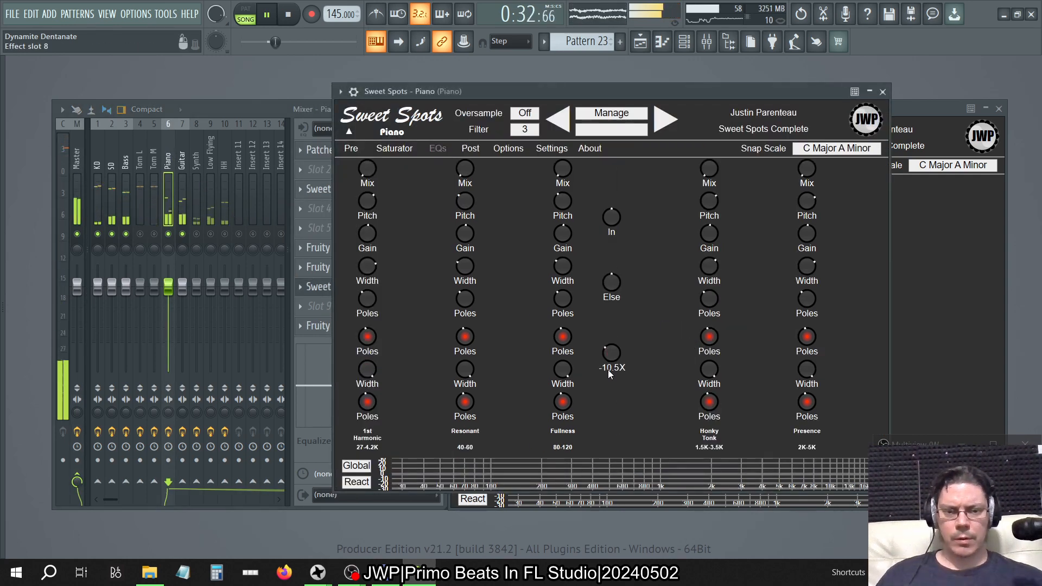
drag(610, 351, 612, 361)
click(883, 93)
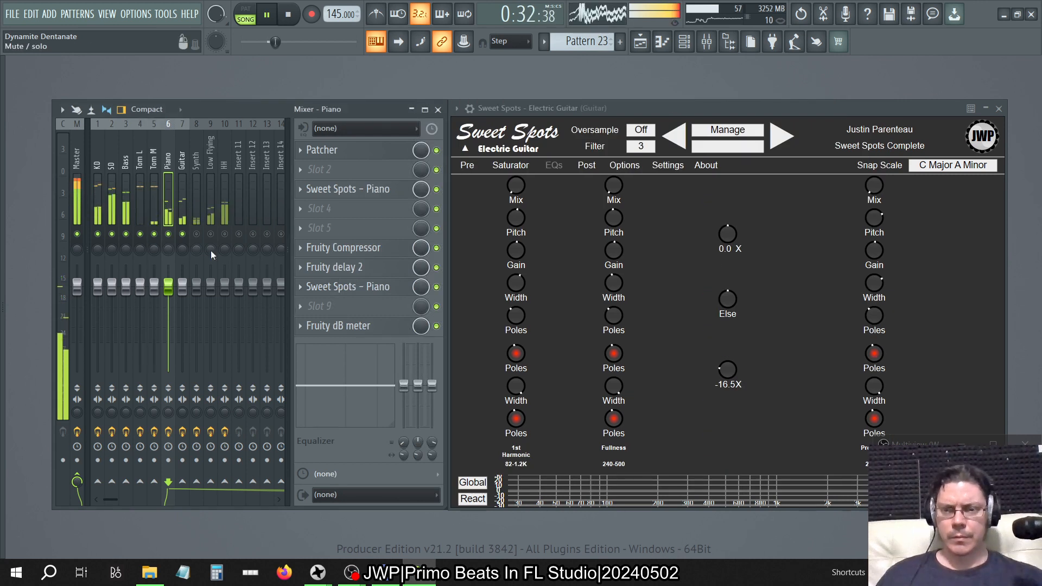
Step: Unmute all mixer tracks, close the Guitar's Sweet Spots editor and briefly audition the full mix
key(space)
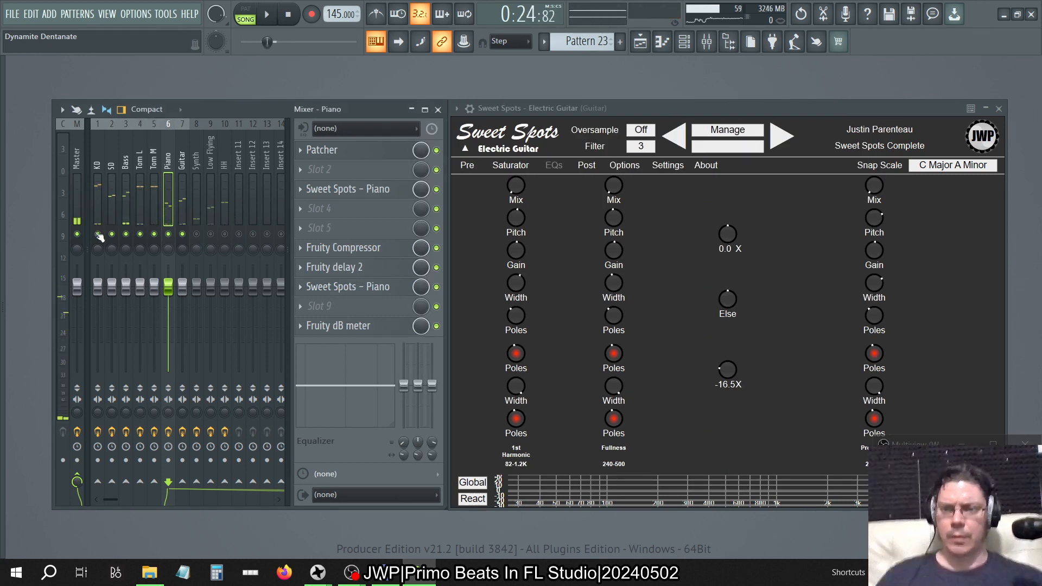
key(space)
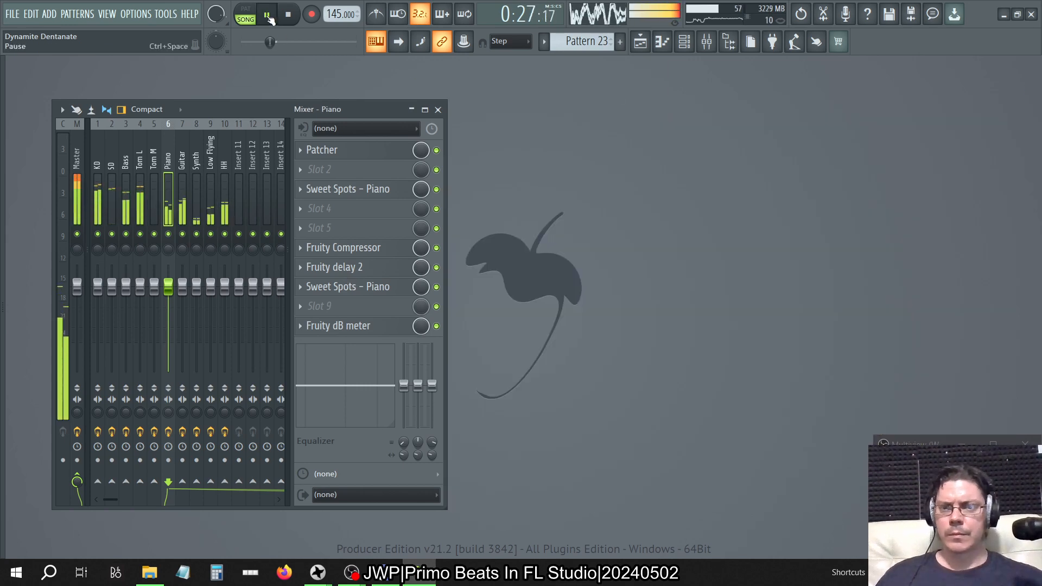
key(space)
Step: Clear the time selection in the Consolidated playlist and play the song from the start
click(640, 41)
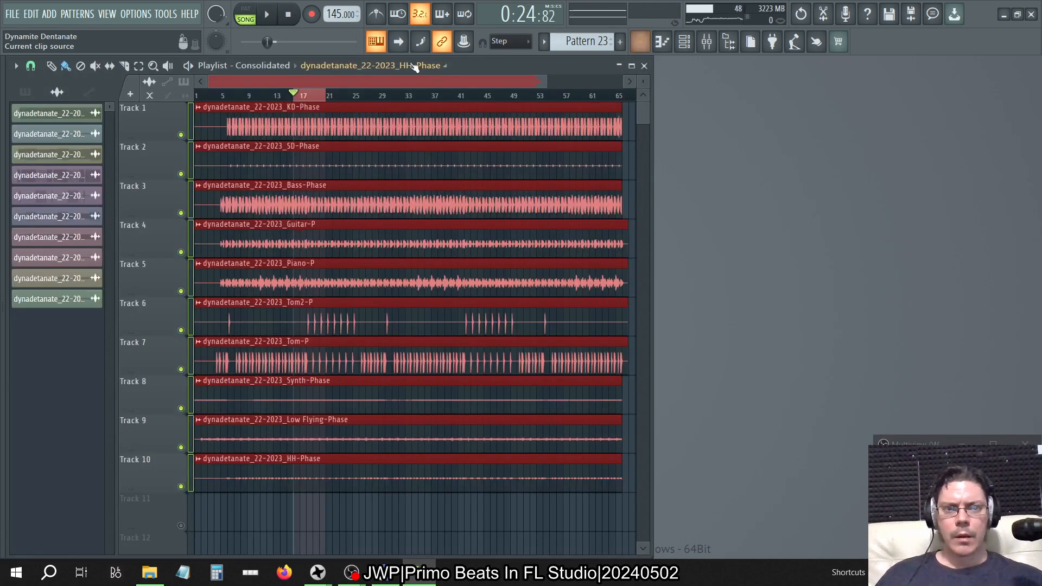
ctrl+click(352, 94)
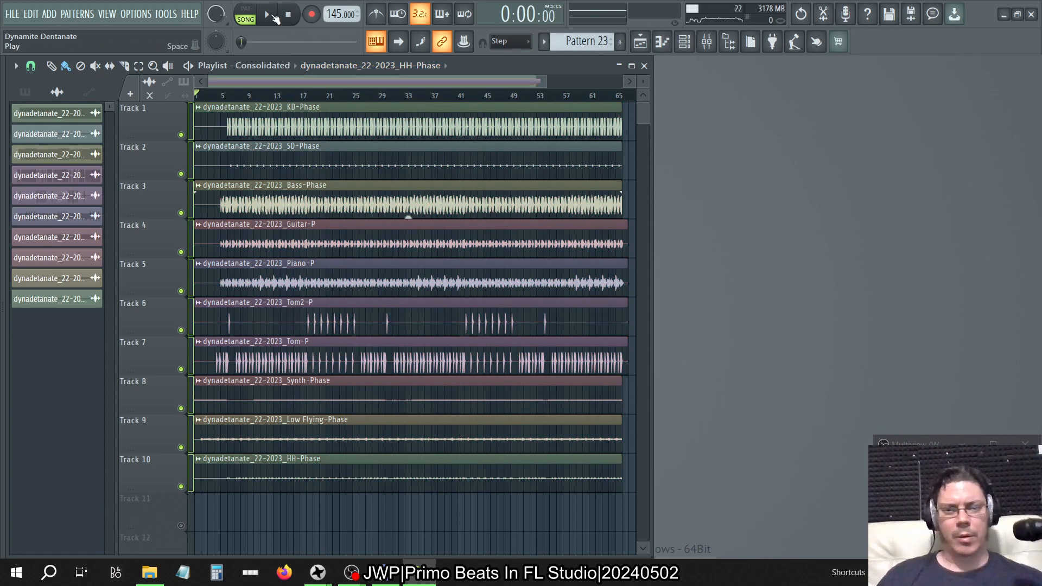
click(274, 16)
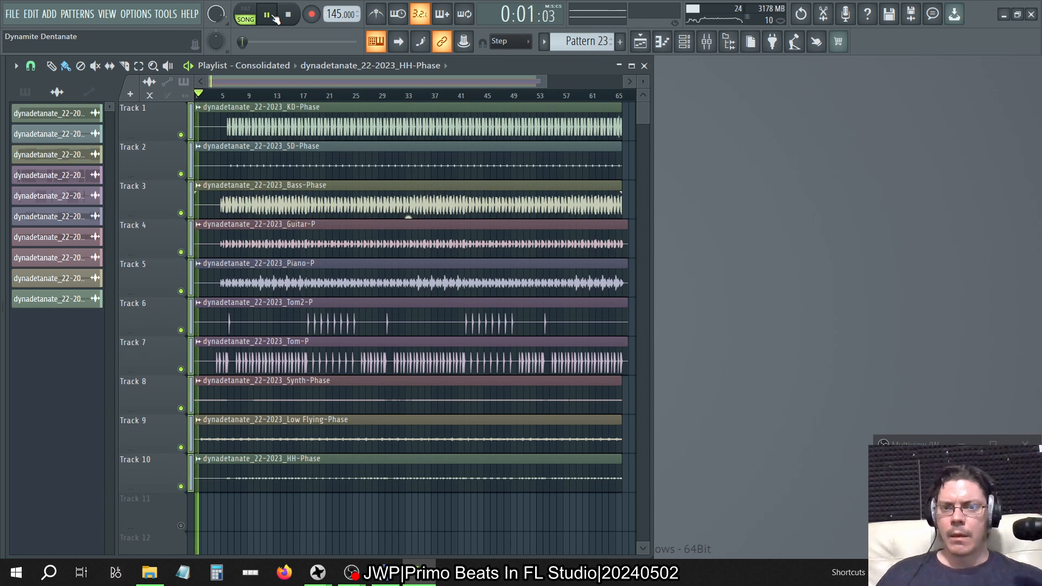
Step: Audition the full mix while watching the track levels and the Master level in the mixer, and stop playback
key(F9)
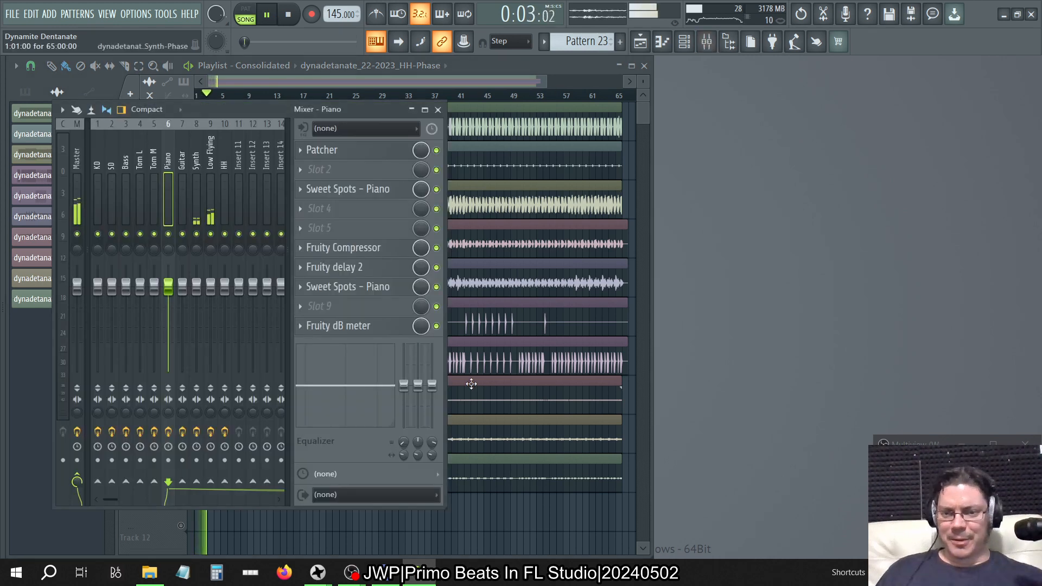
click(438, 109)
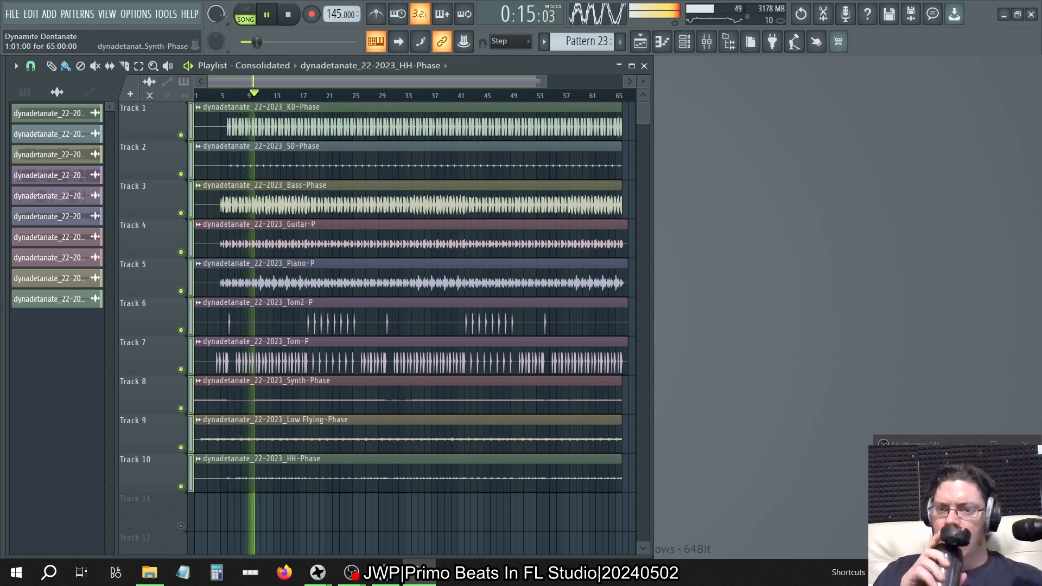
click(707, 42)
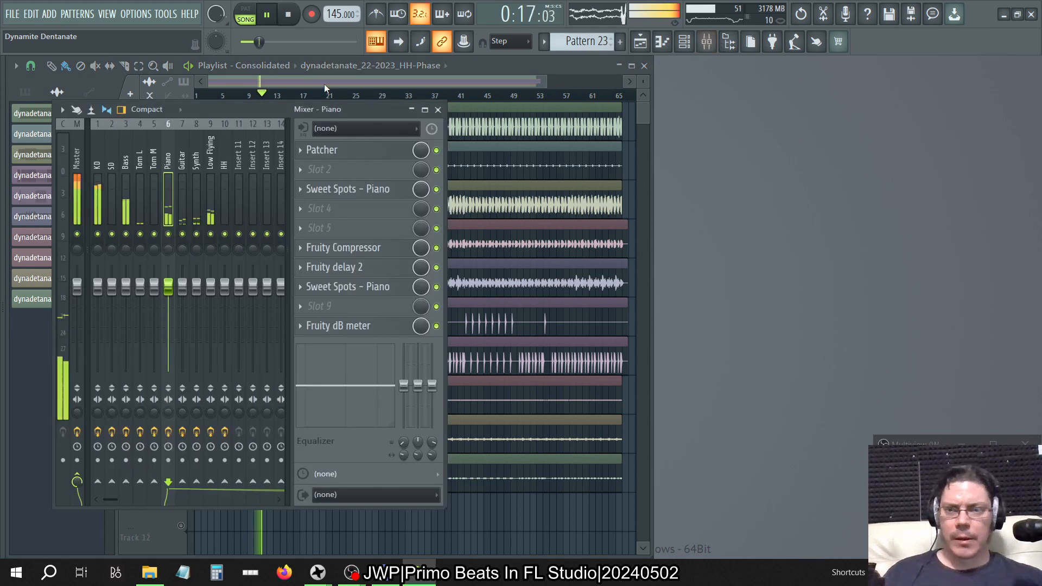
click(80, 149)
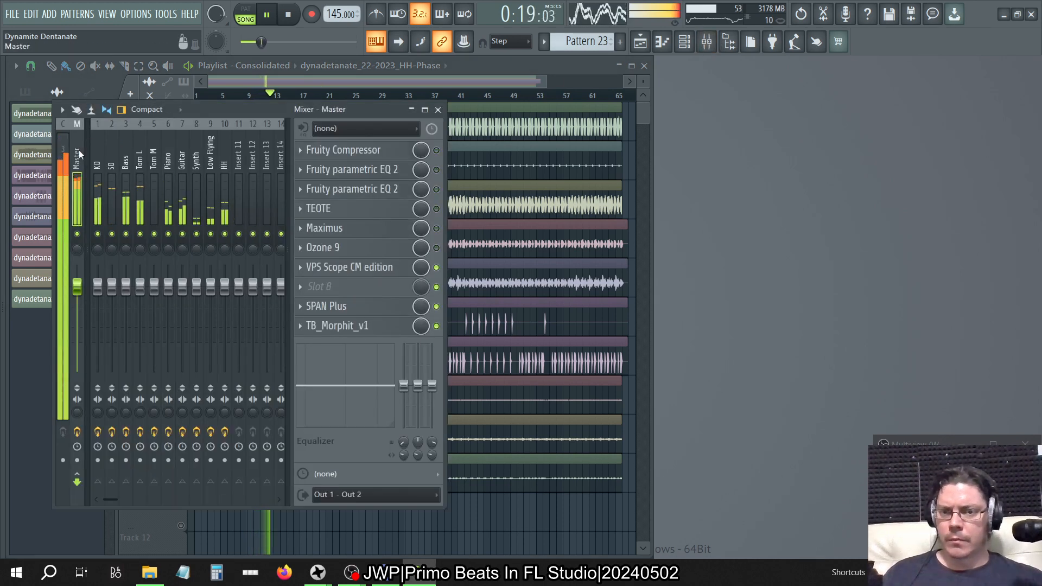
click(438, 111)
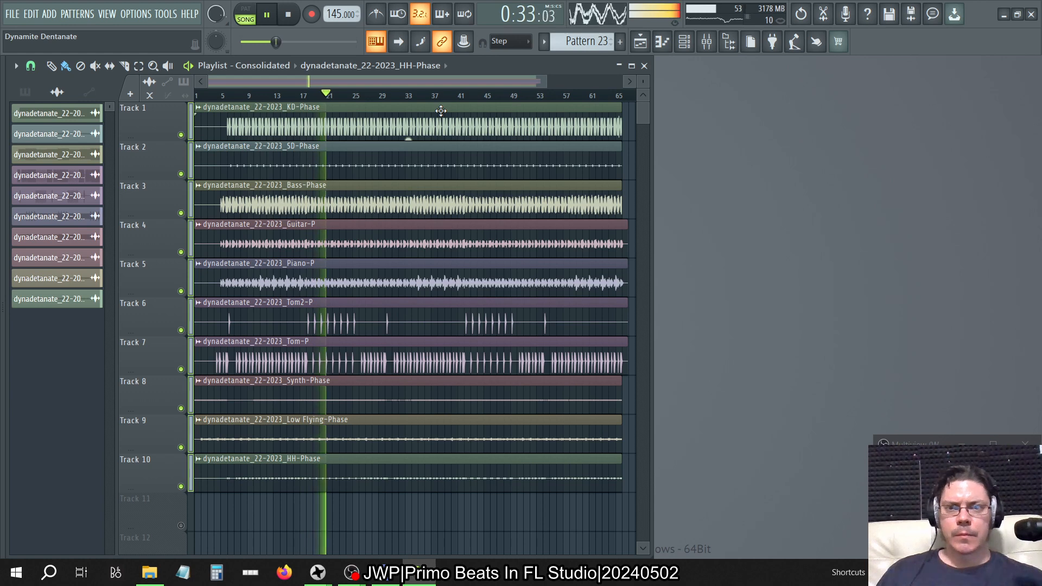
key(space)
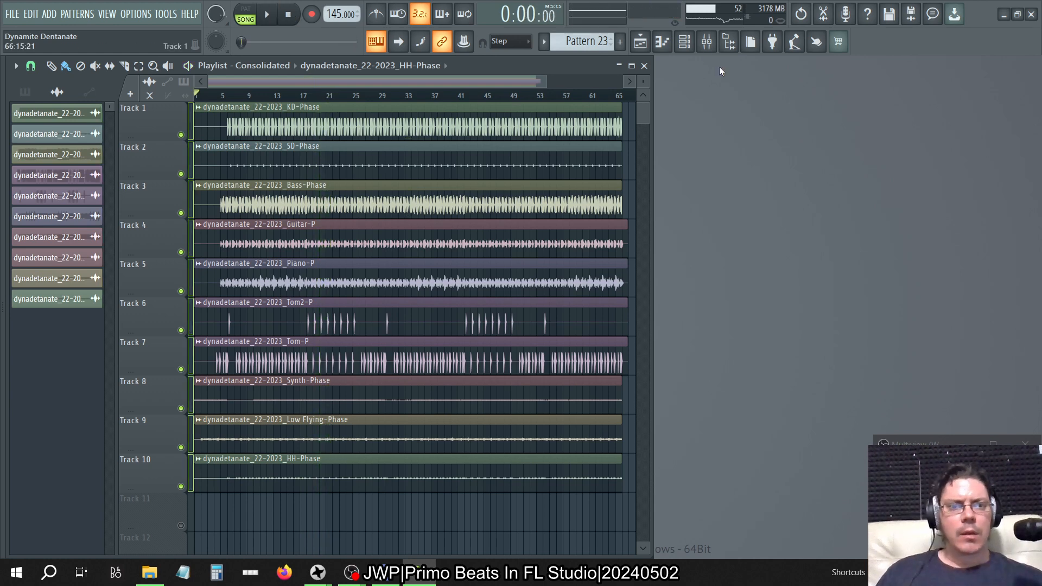
Step: Solo the Bass track, open SPAN Plus on the Master track and start playback
key(F9)
click(128, 193)
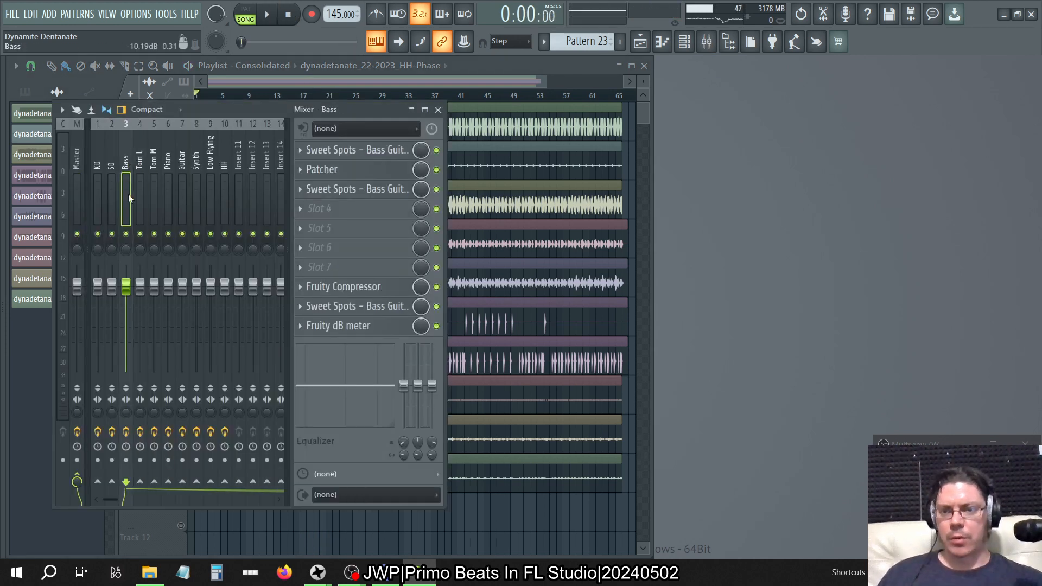
right_click(129, 236)
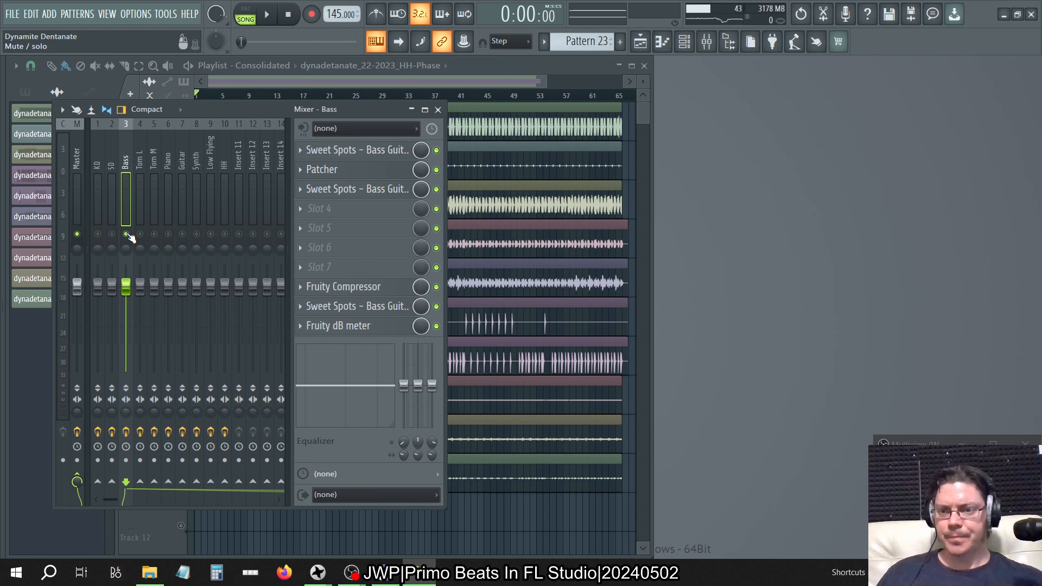
click(75, 173)
click(369, 314)
key(space)
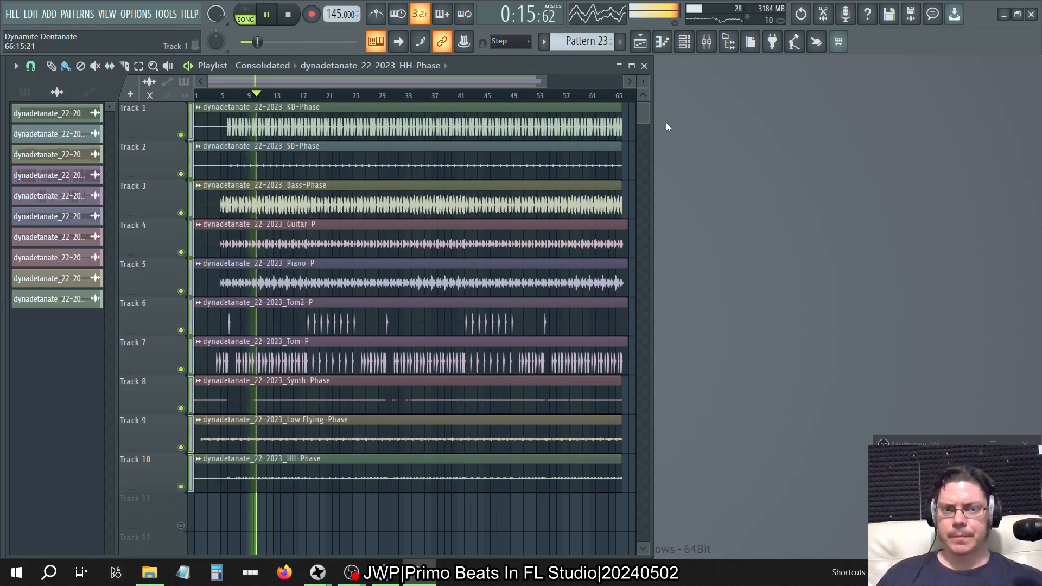
Step: Close the playlist and place the mixer beside SPAN Plus, with Tom L and Tom M unmuted alongside the Bass
click(644, 66)
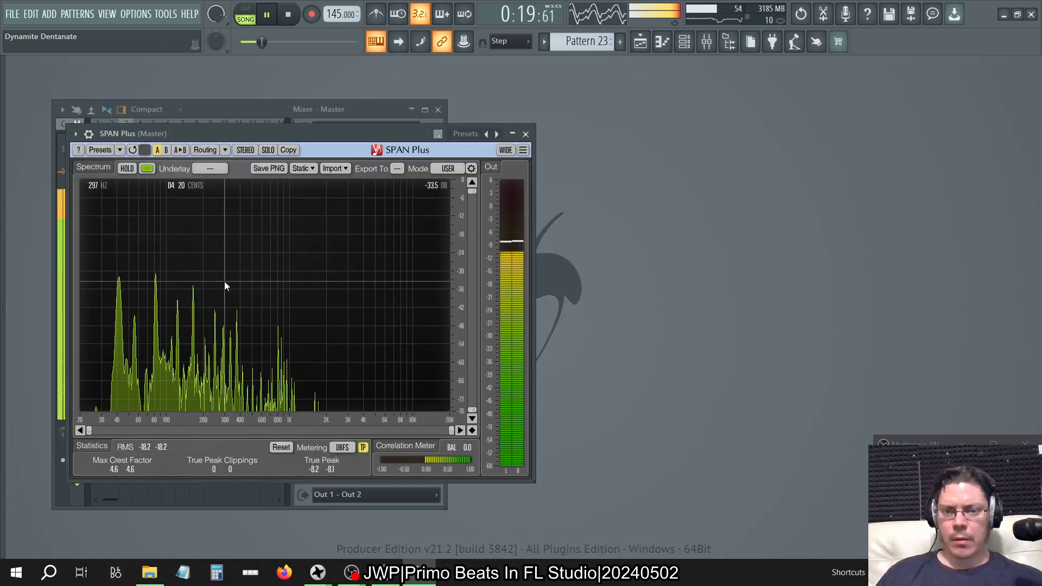
click(706, 41)
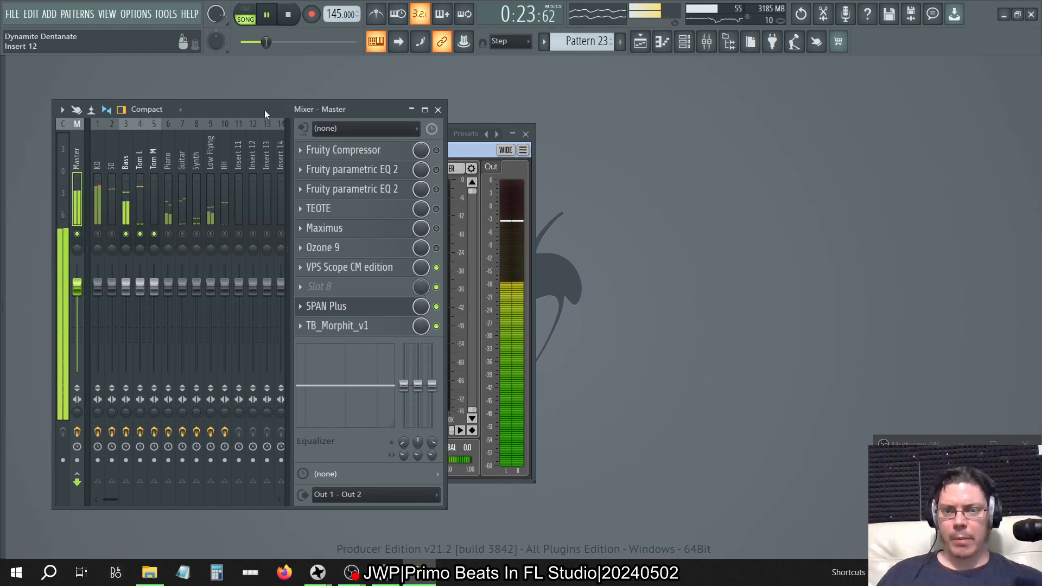
drag(255, 110, 830, 96)
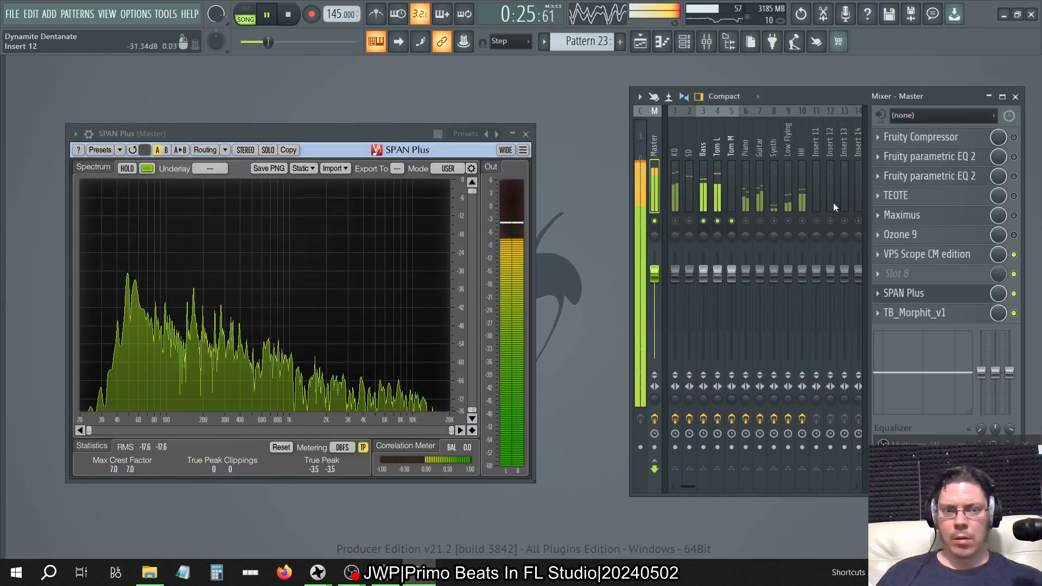
Step: Mute the Bass track and set the output level of Tom L's Sweet Spots Toms Floor to -7.50
click(703, 221)
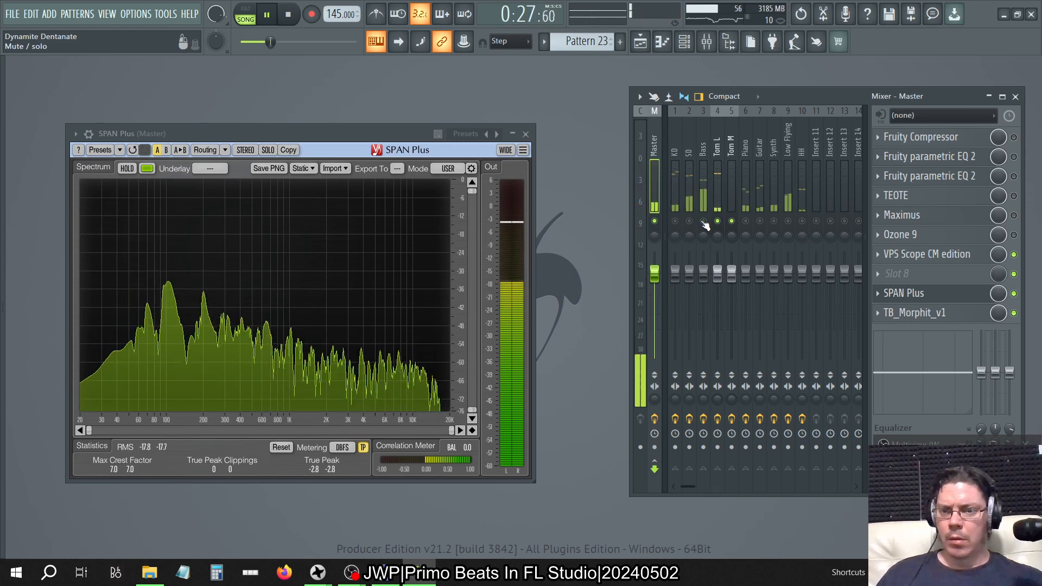
click(717, 179)
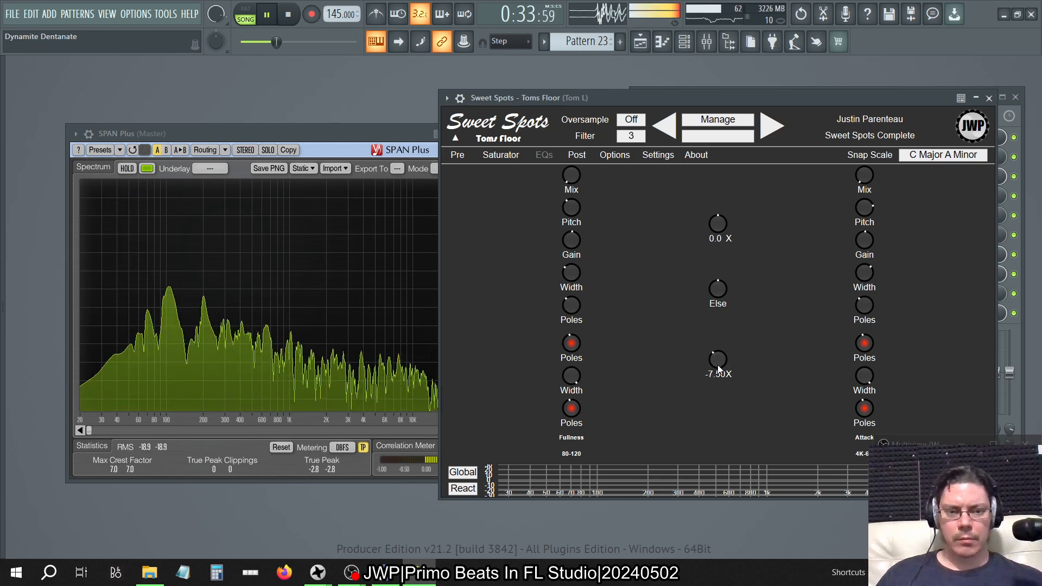
click(989, 98)
Step: Set the output level of Tom M's Sweet Spots Toms Floor to -7.50, matching Tom L, and close the plugin
click(735, 133)
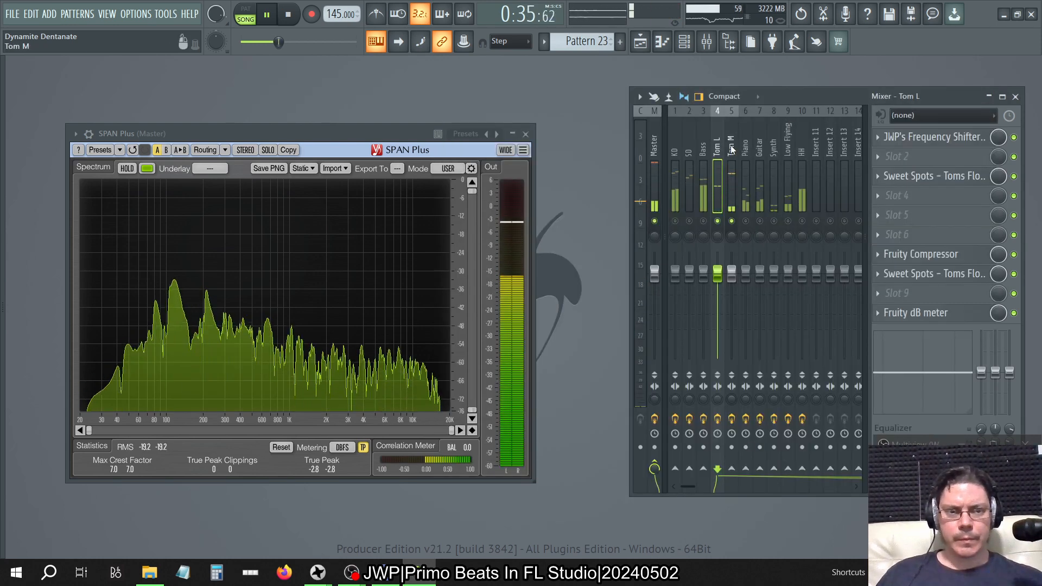
click(921, 278)
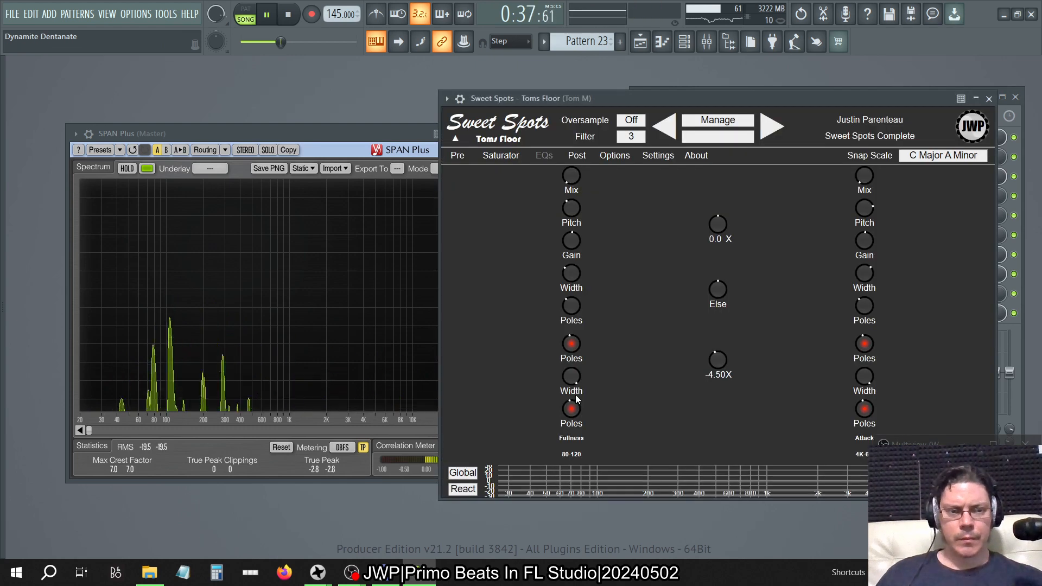
scroll(716, 361, down, 3)
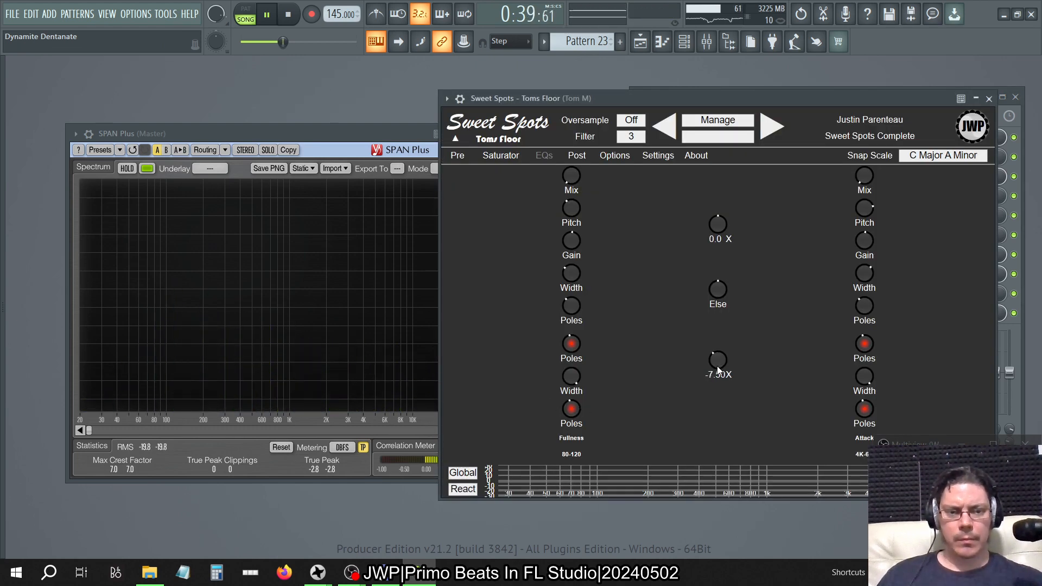
click(989, 99)
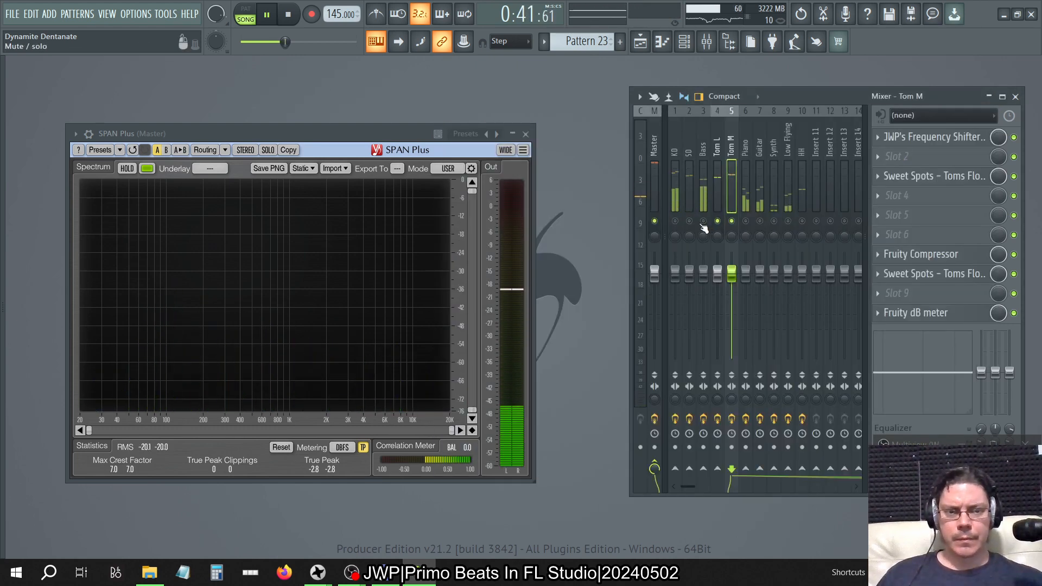
Step: Unmute the Bass track and lower Tom M's Sweet Spots output level to -10.5 while both play together
click(703, 222)
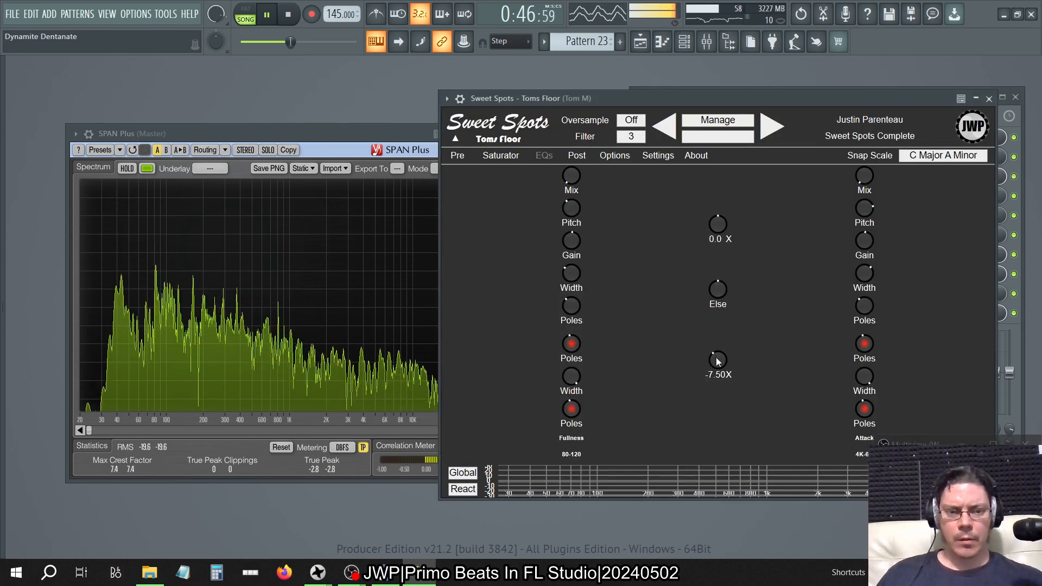
drag(717, 359, 716, 365)
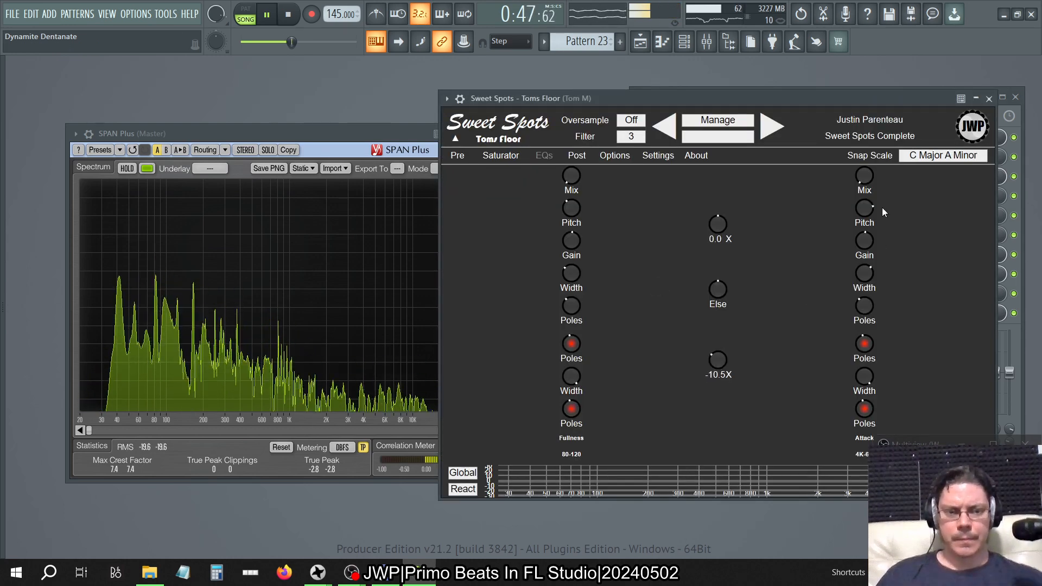
click(988, 98)
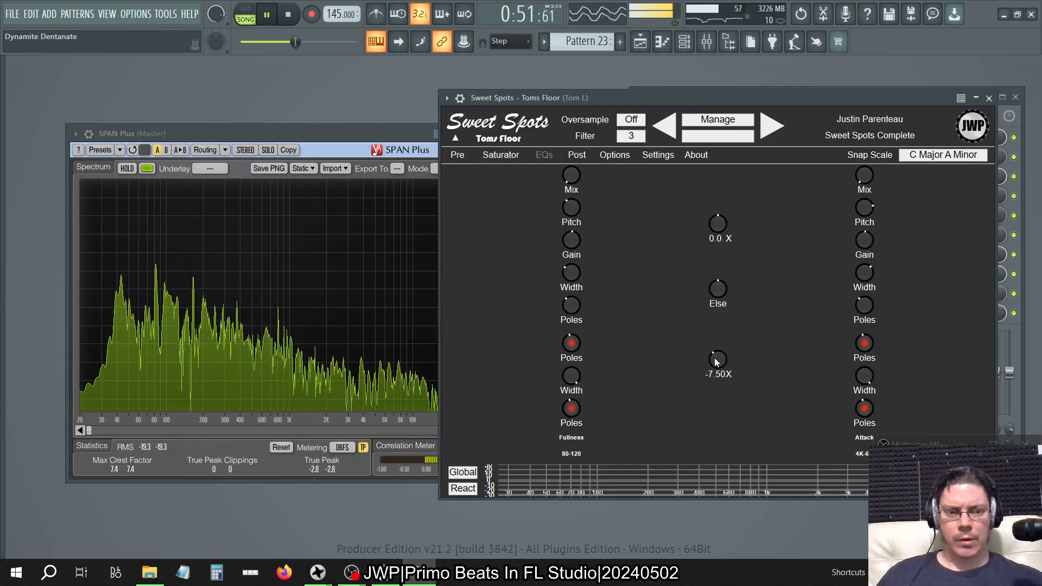
Step: Play the song with all tracks unmuted and set Tom L's Sweet Spots output level to -9.00
click(988, 98)
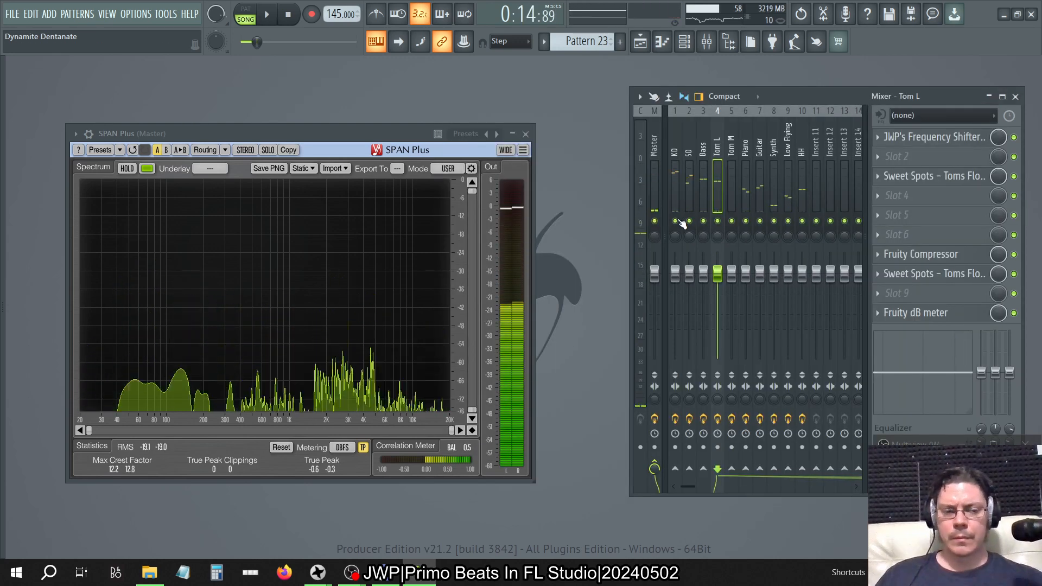
key(space)
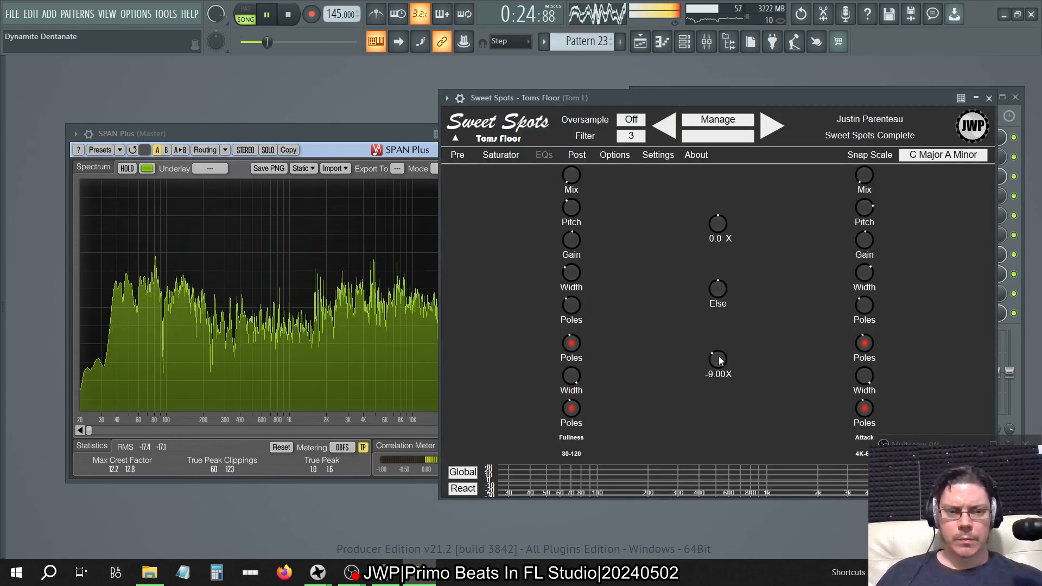
click(984, 99)
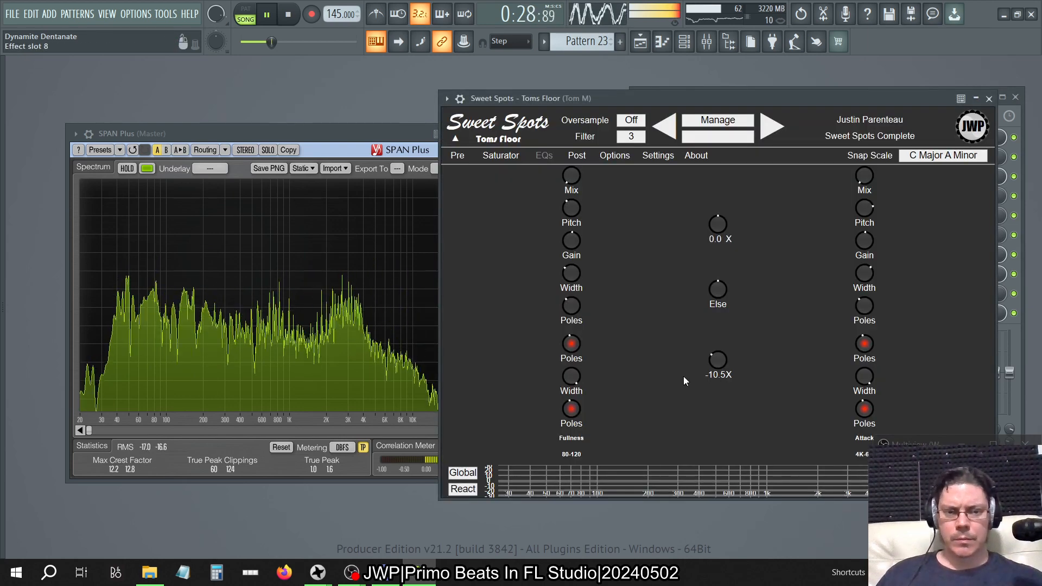
Step: Raise Tom M's Sweet Spots output level to -9.00 during full-mix playback and close the plugin
drag(718, 351, 719, 356)
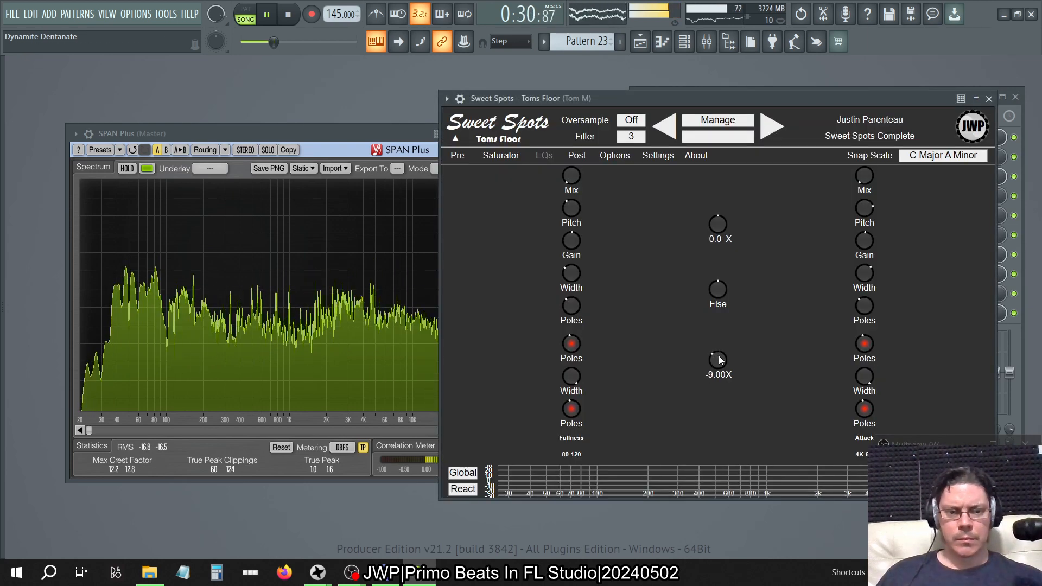
click(989, 98)
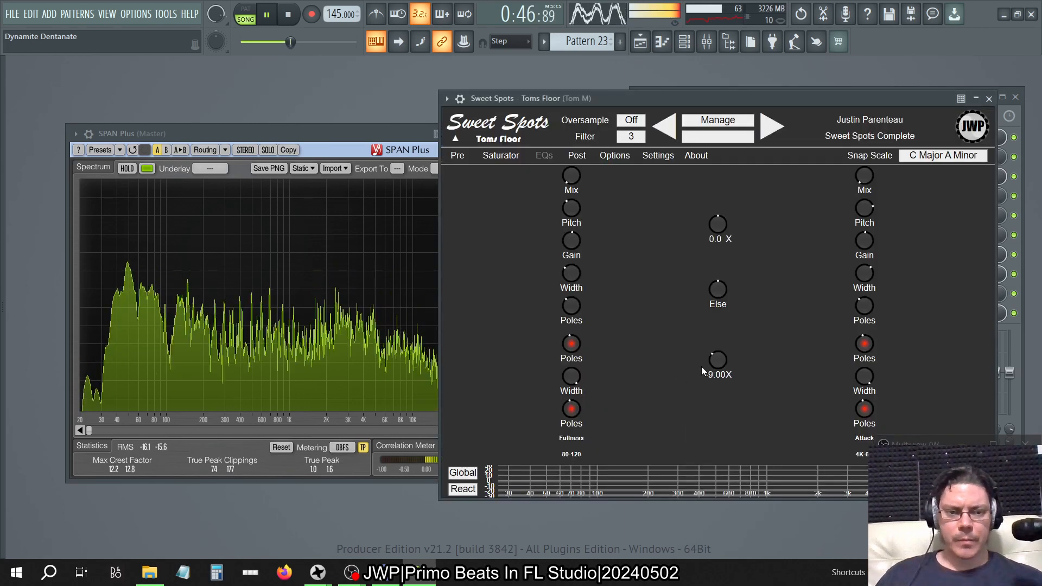
Step: Review both toms' Sweet Spots output levels against the full mix, close the mixer and stop playback
click(989, 98)
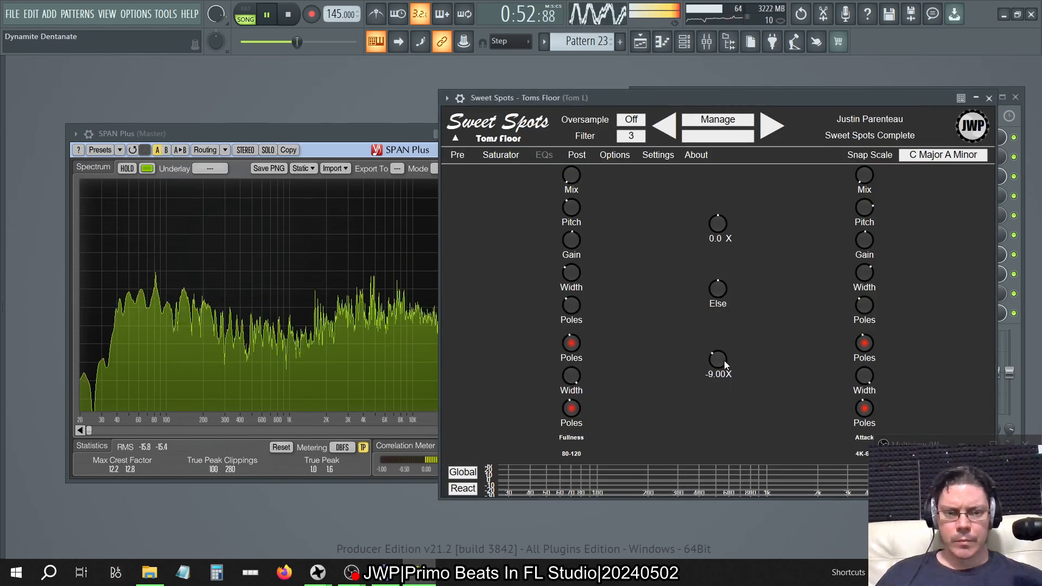
click(989, 98)
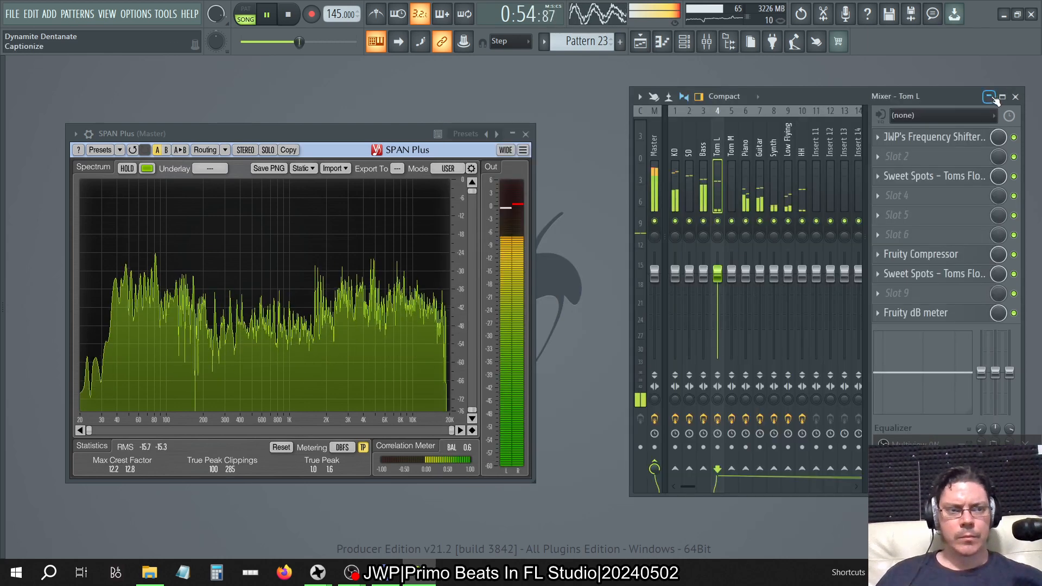
click(1015, 97)
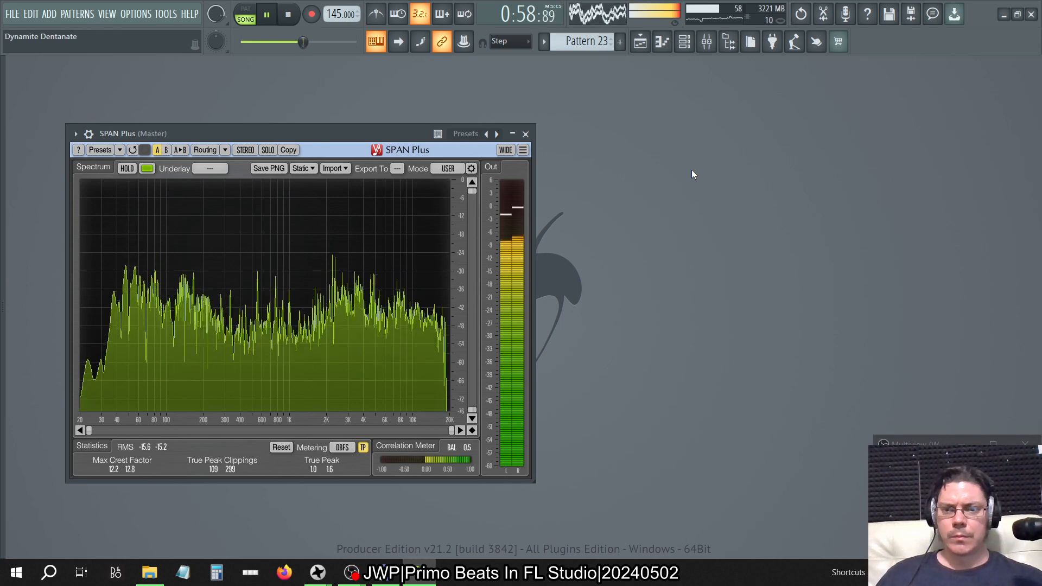
click(296, 17)
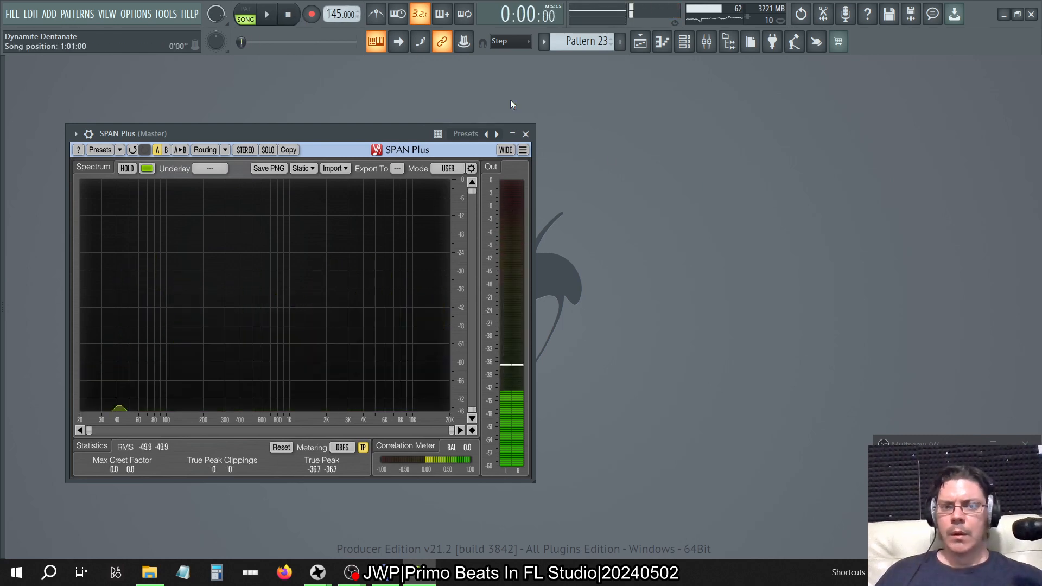